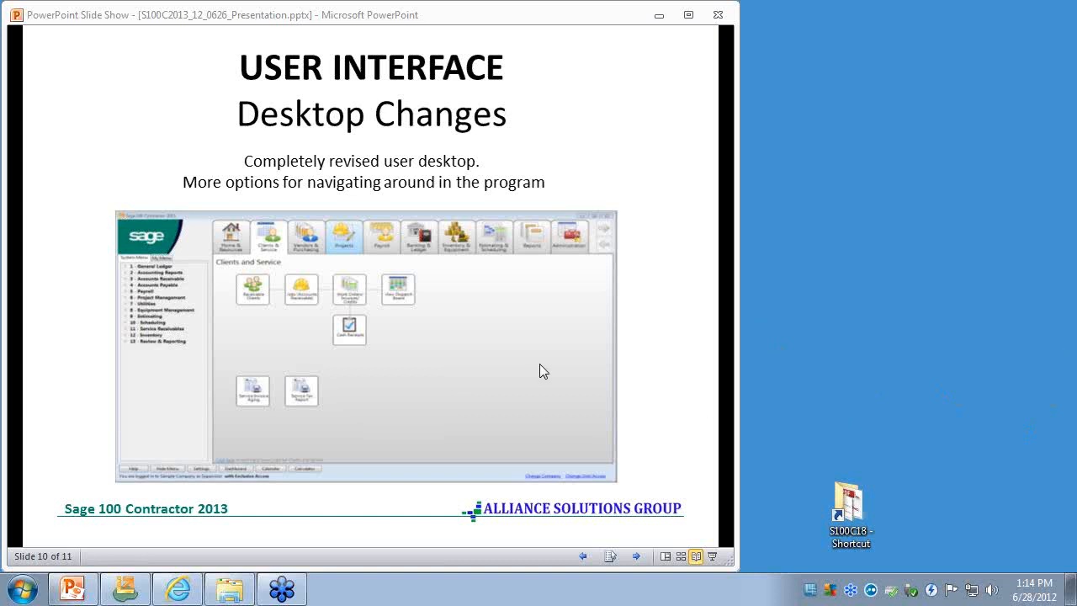
- Switch from the slide show to Sage 100 Contractor and view each activity center from Home & Resources through Inventory & Equipment
click(662, 23)
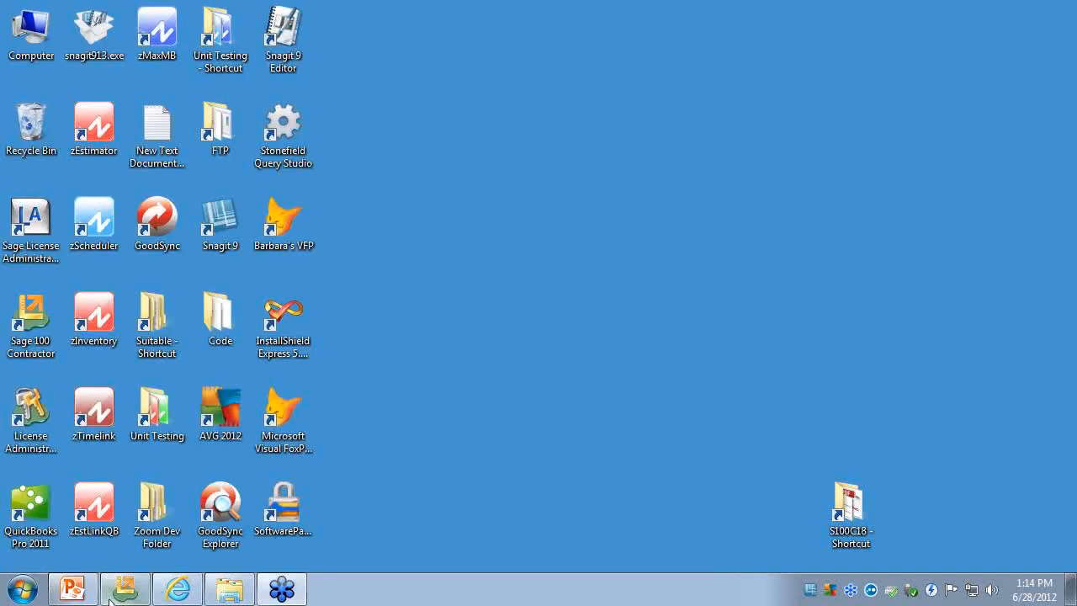
click(113, 597)
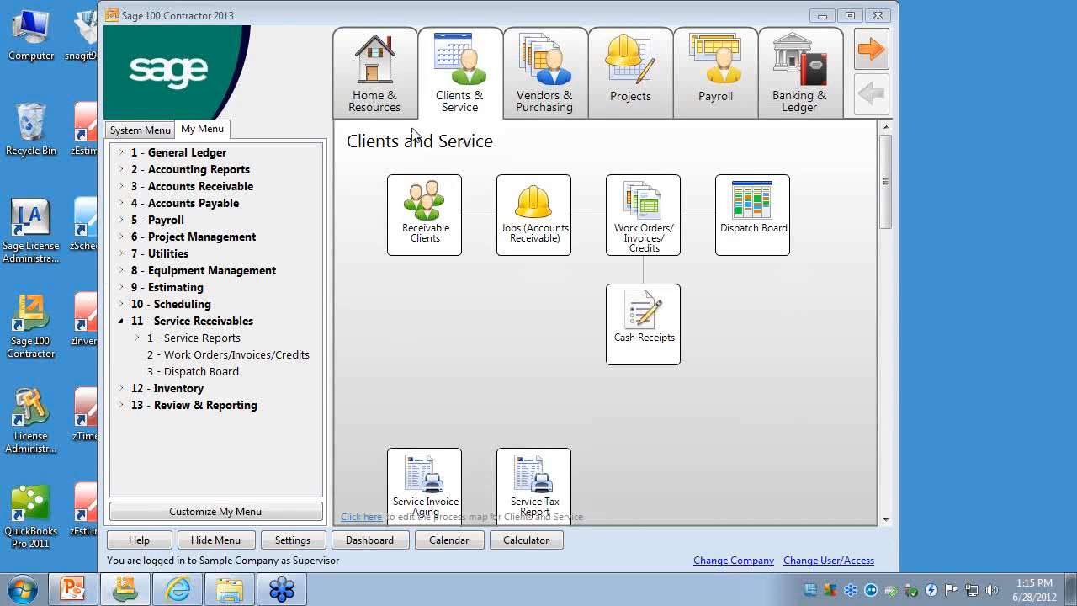
click(378, 76)
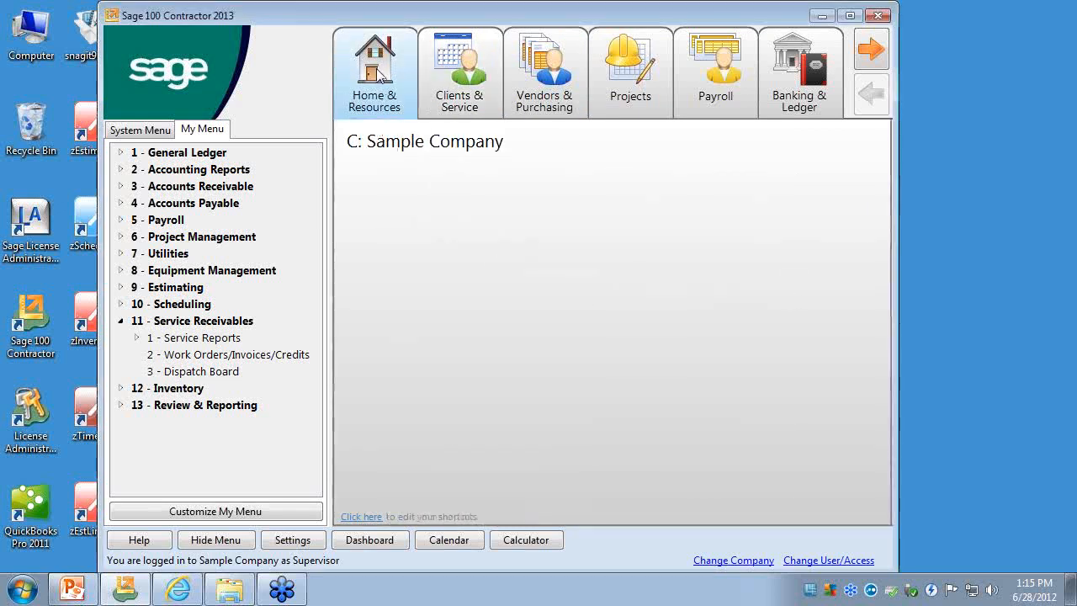
click(449, 76)
click(529, 80)
click(625, 67)
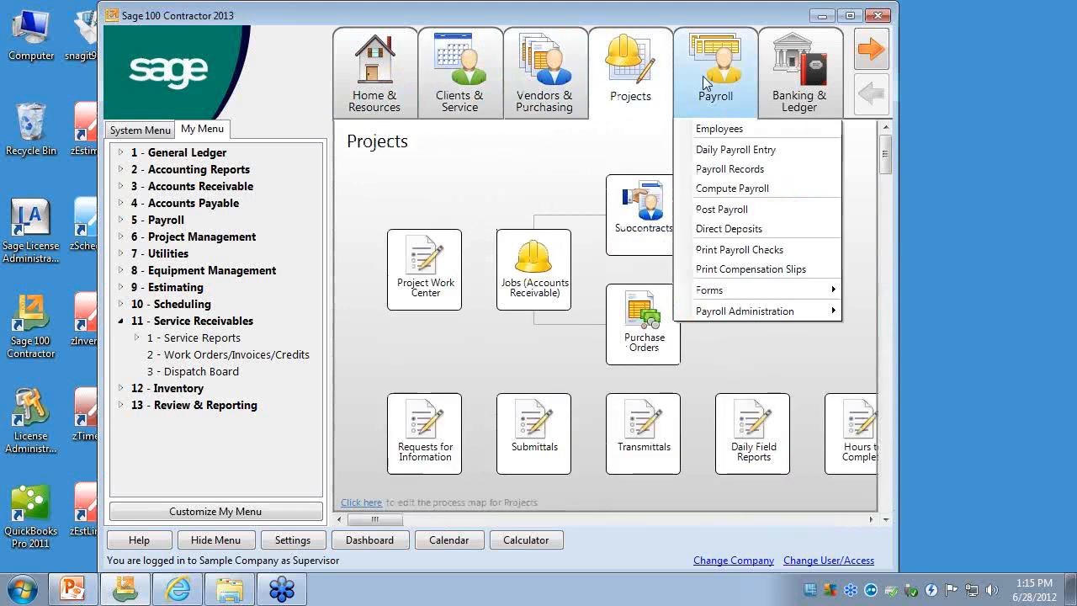
click(705, 80)
click(799, 77)
click(870, 49)
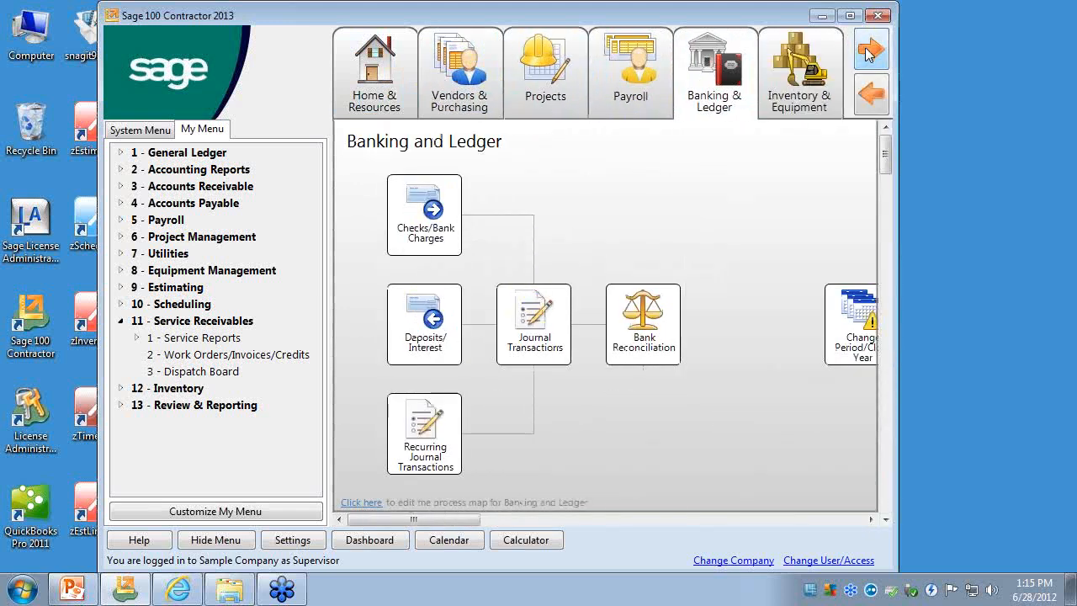
click(807, 80)
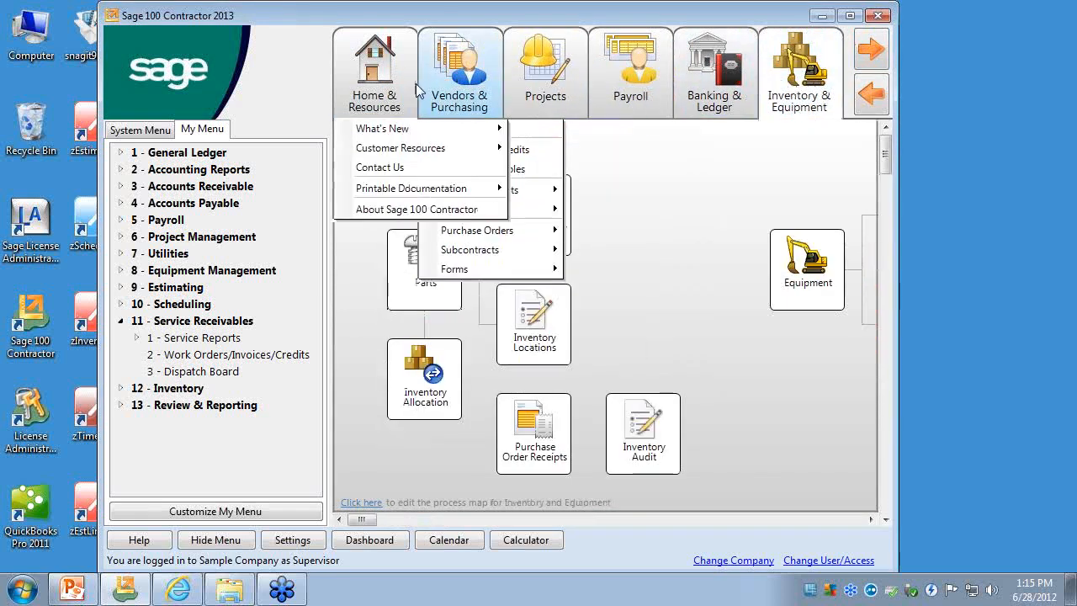
- View the Vendors & Purchasing center, then return to Clients & Service and examine its process map and task list
click(376, 77)
click(459, 64)
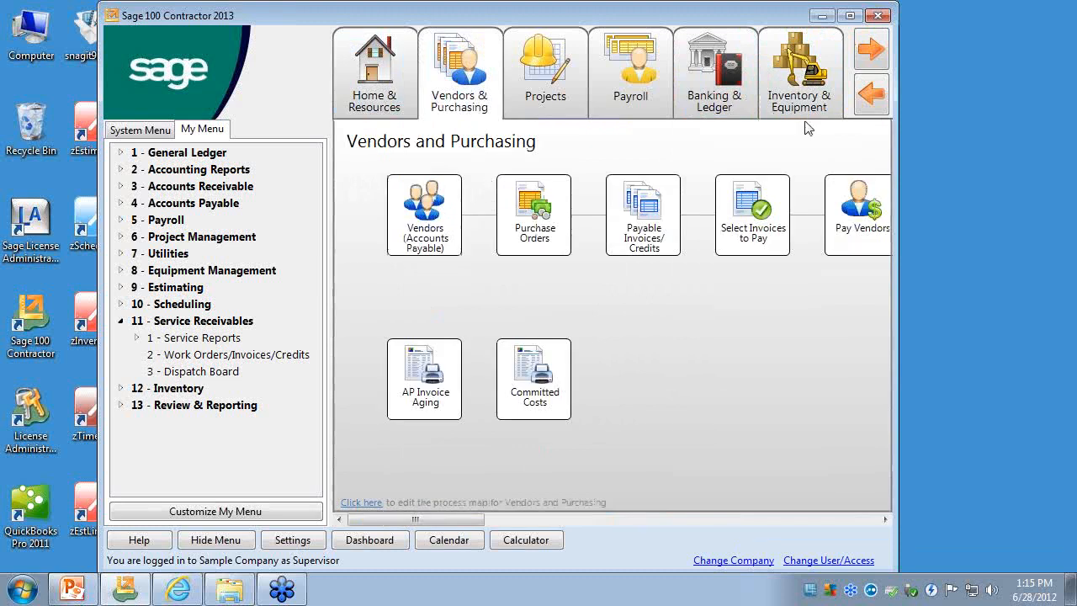
click(870, 94)
click(460, 80)
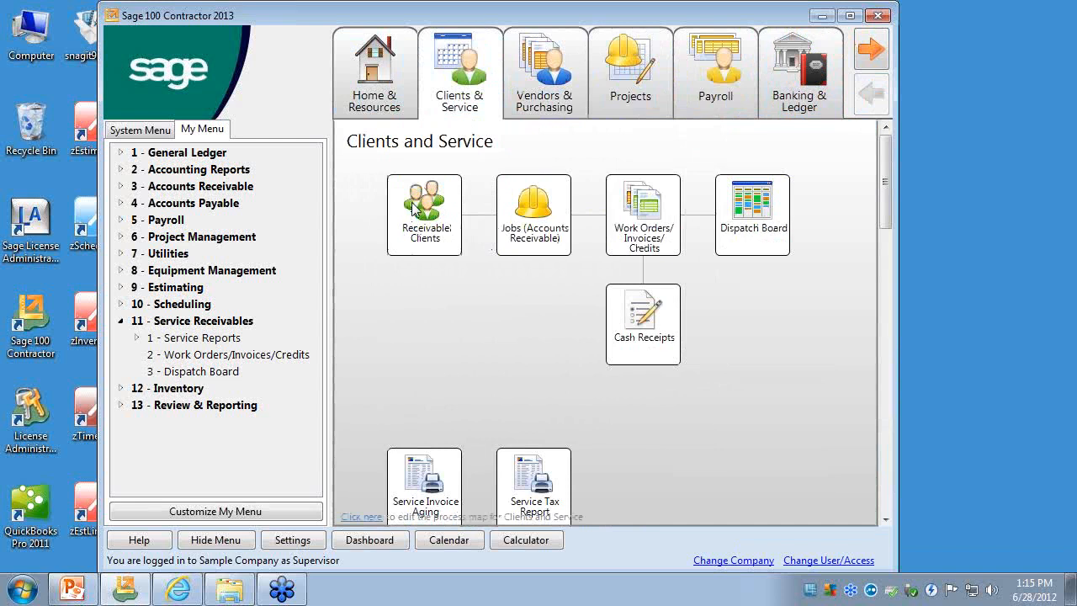
mouse_move(459, 100)
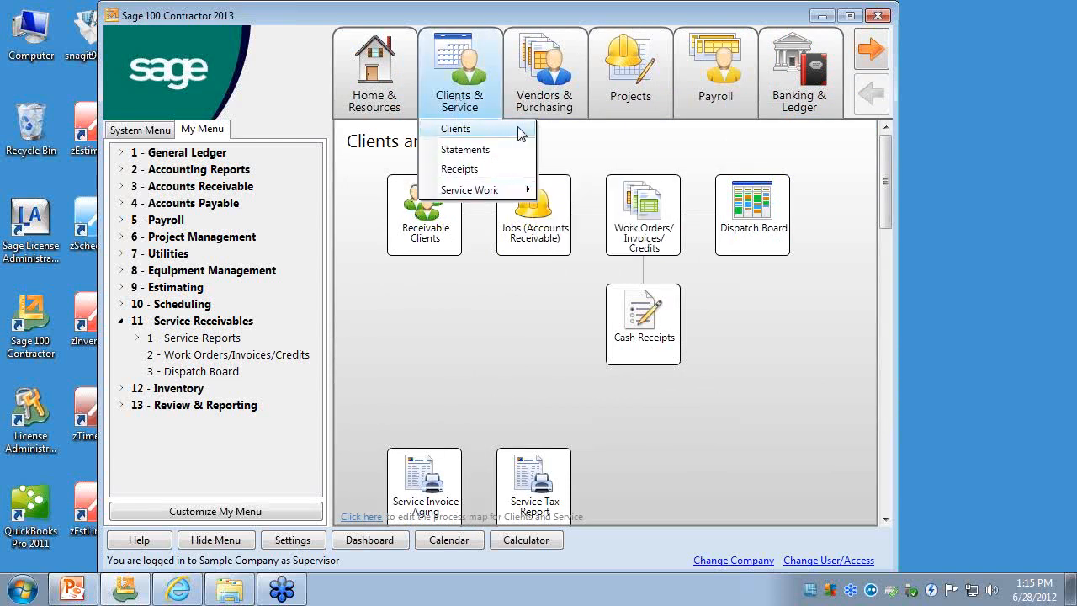
mouse_move(535, 108)
mouse_move(539, 271)
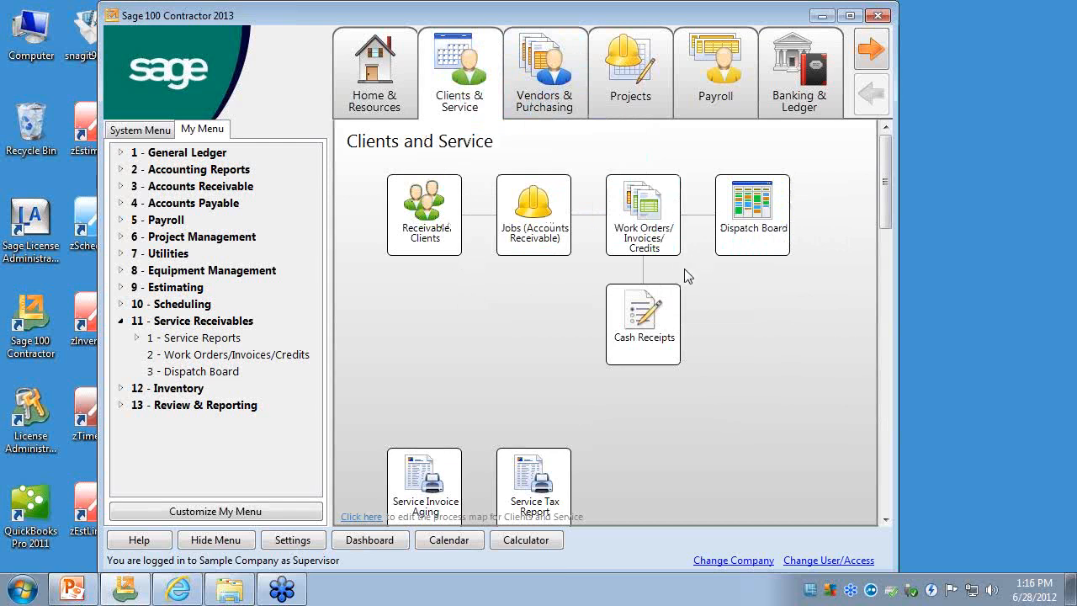
- From Home & Resources, examine the task lists of the activity centers, including Service Work, Subcontracts and the Projects entries
click(374, 80)
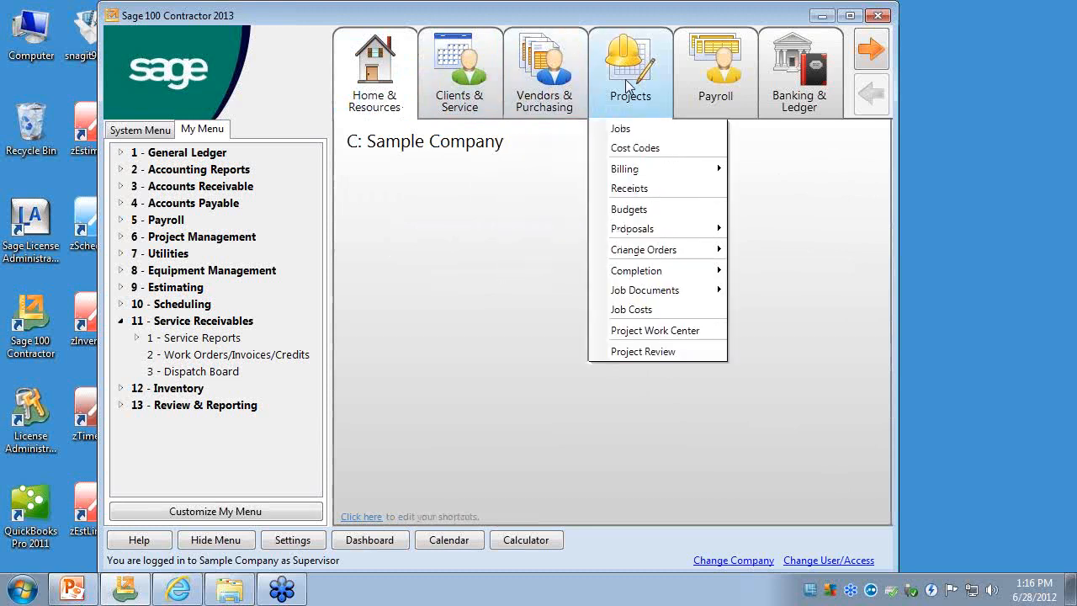
mouse_move(730, 94)
mouse_move(583, 98)
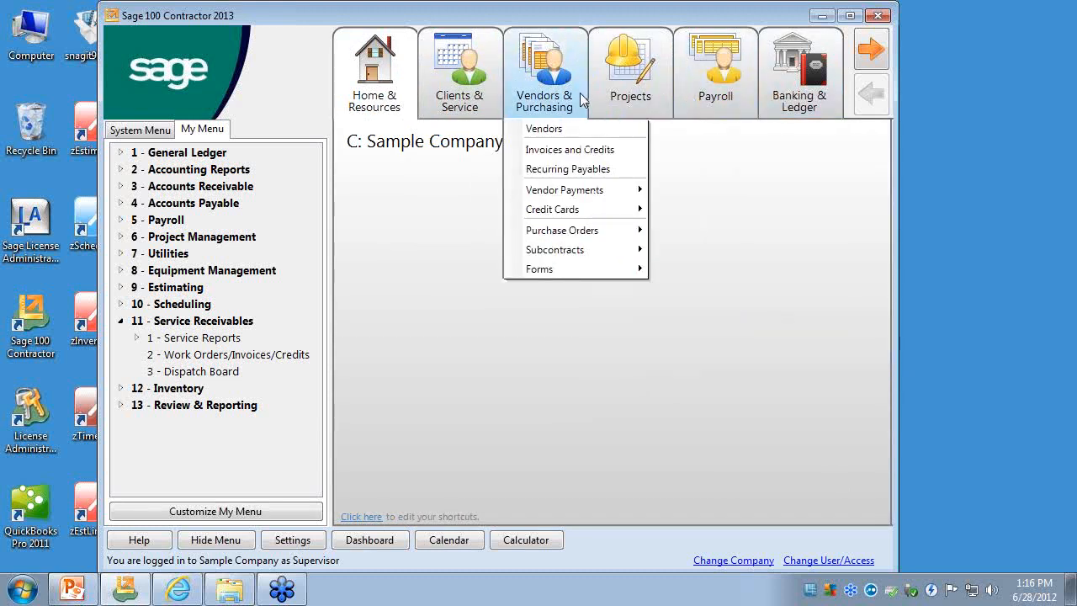
mouse_move(496, 101)
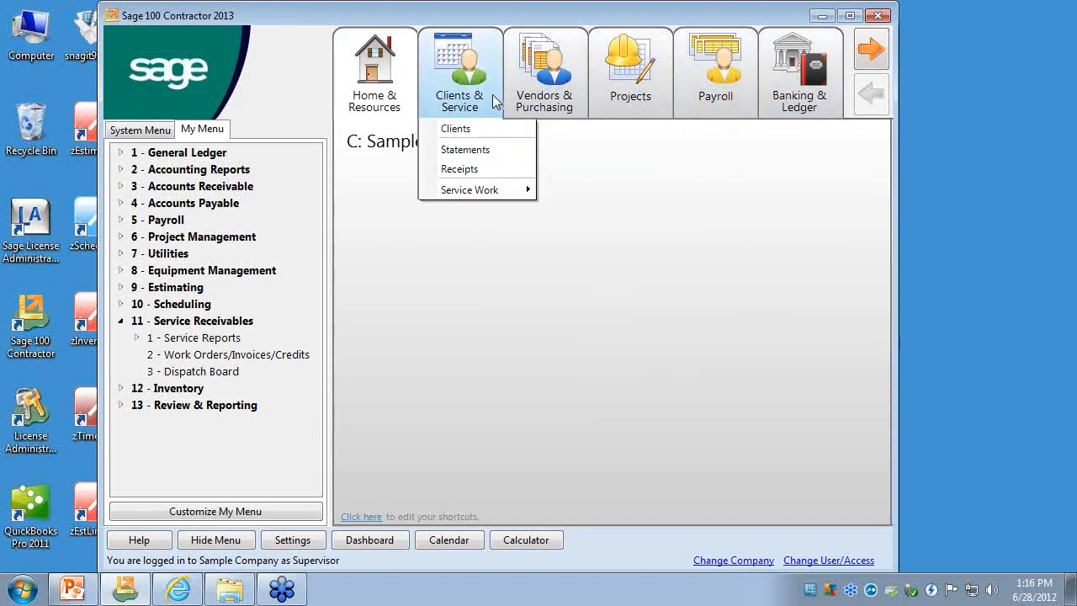
mouse_move(470, 189)
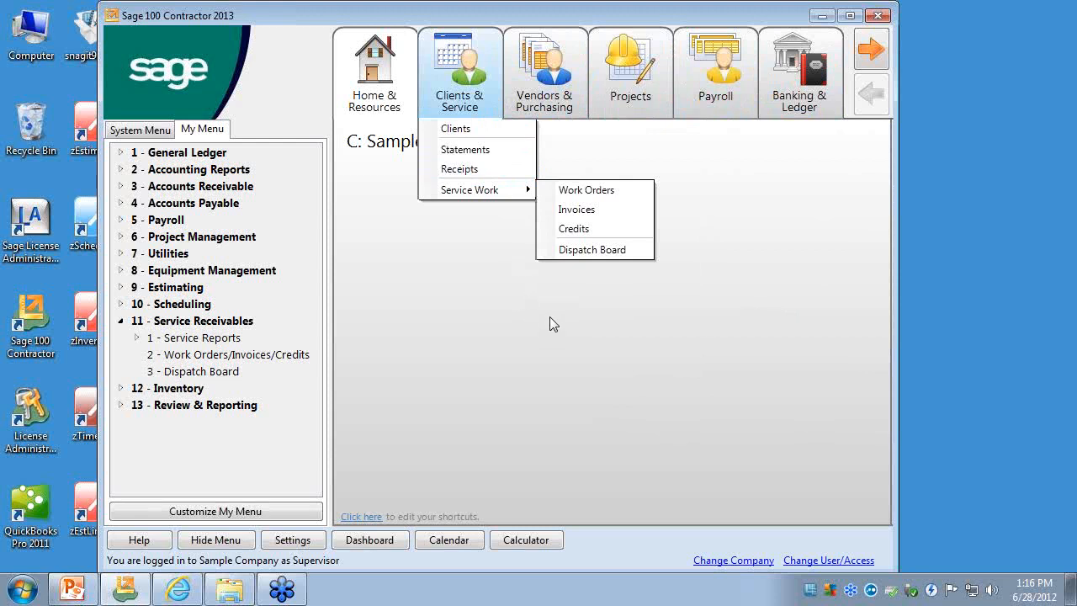
mouse_move(571, 259)
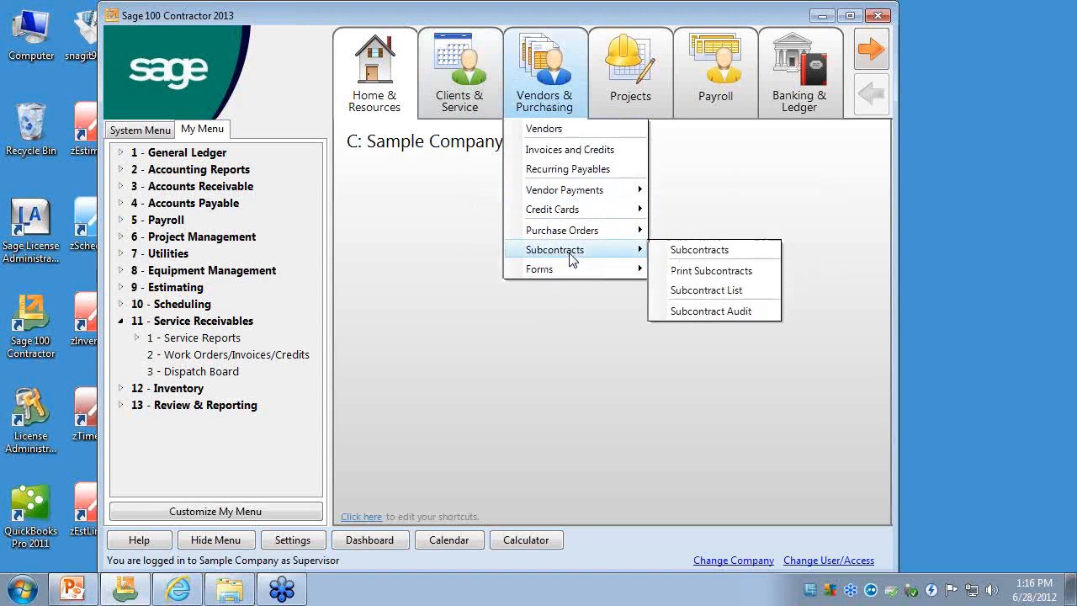
mouse_move(579, 195)
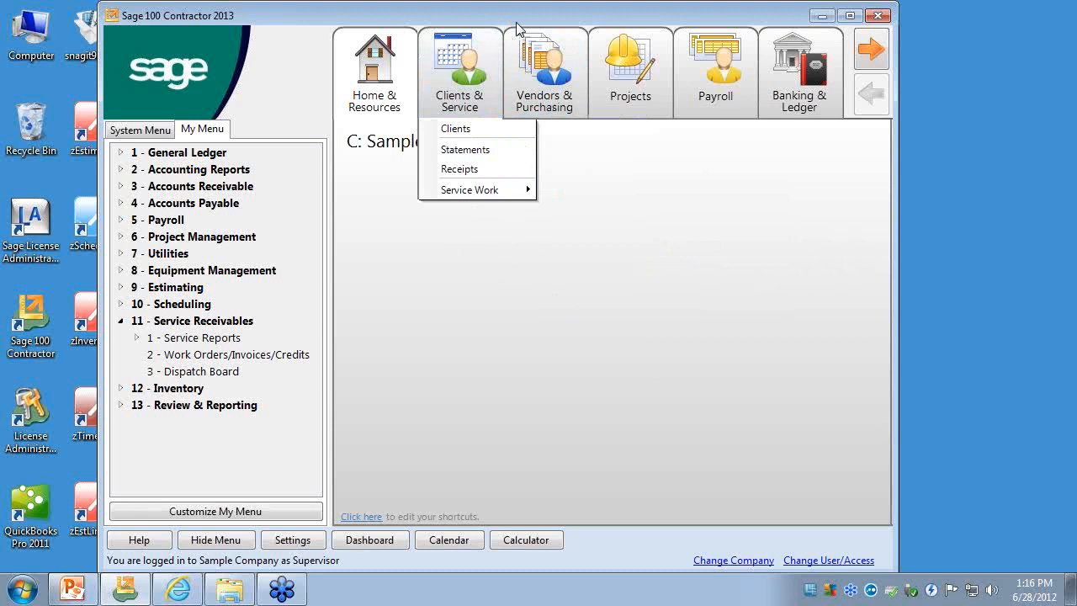
mouse_move(801, 114)
mouse_move(630, 106)
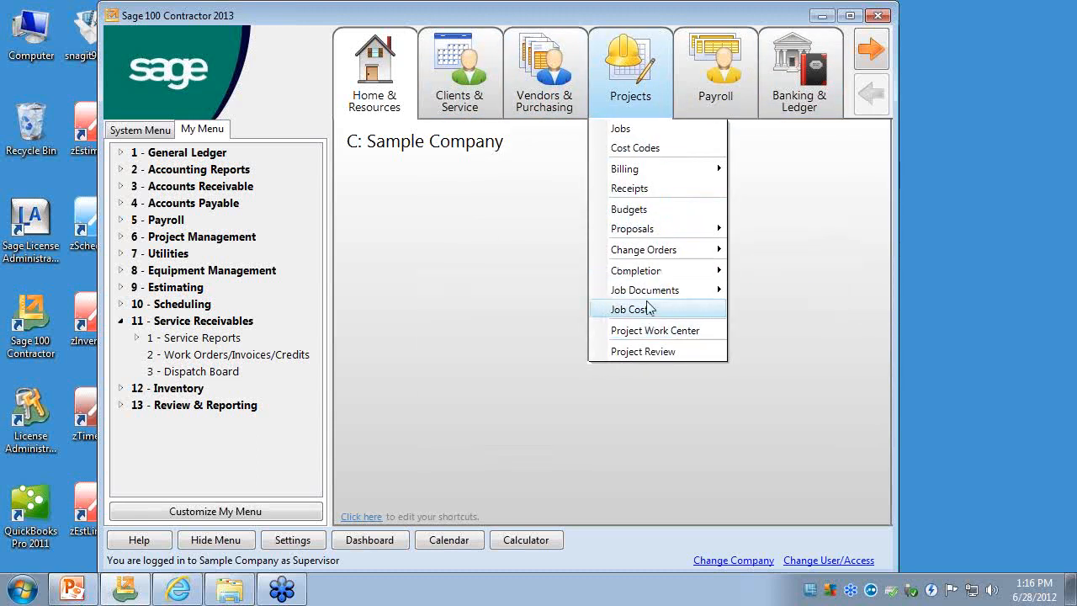
mouse_move(648, 291)
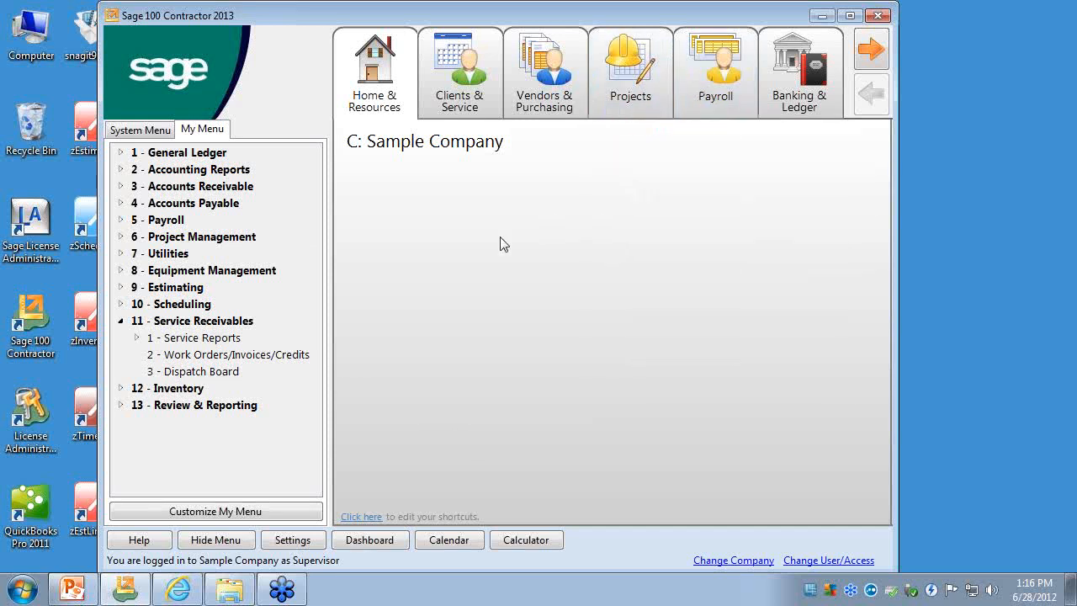
- Set the desktop to hide all activity centers and save the settings
click(493, 108)
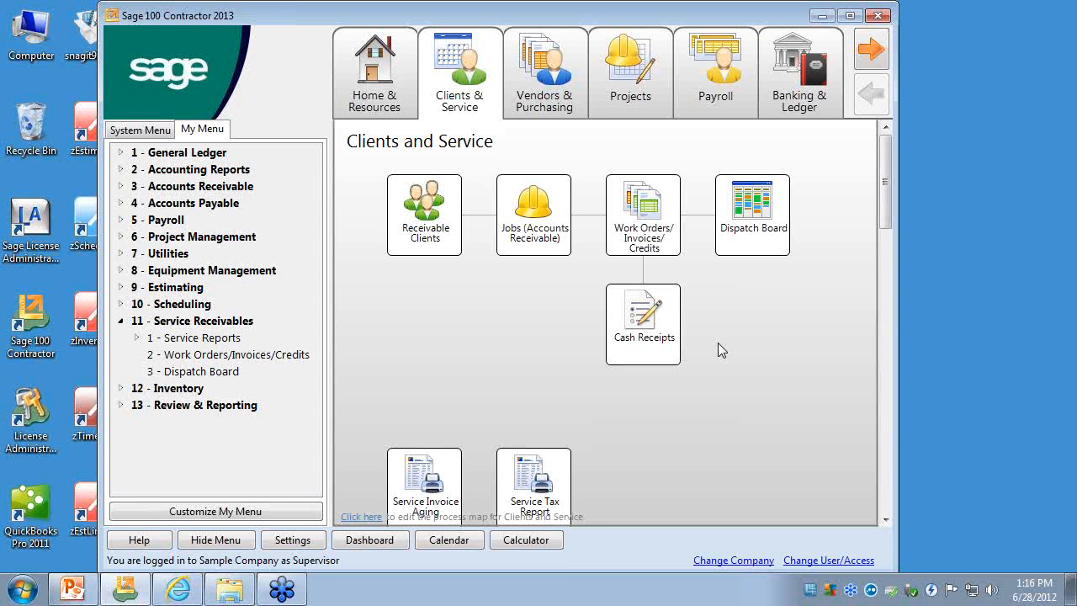
click(307, 538)
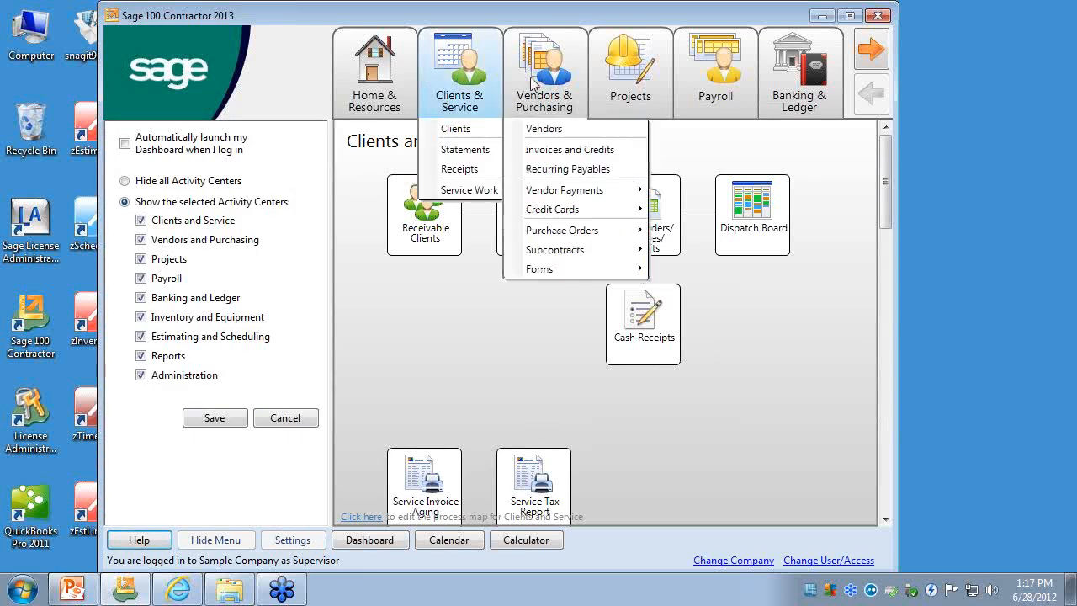
mouse_move(782, 94)
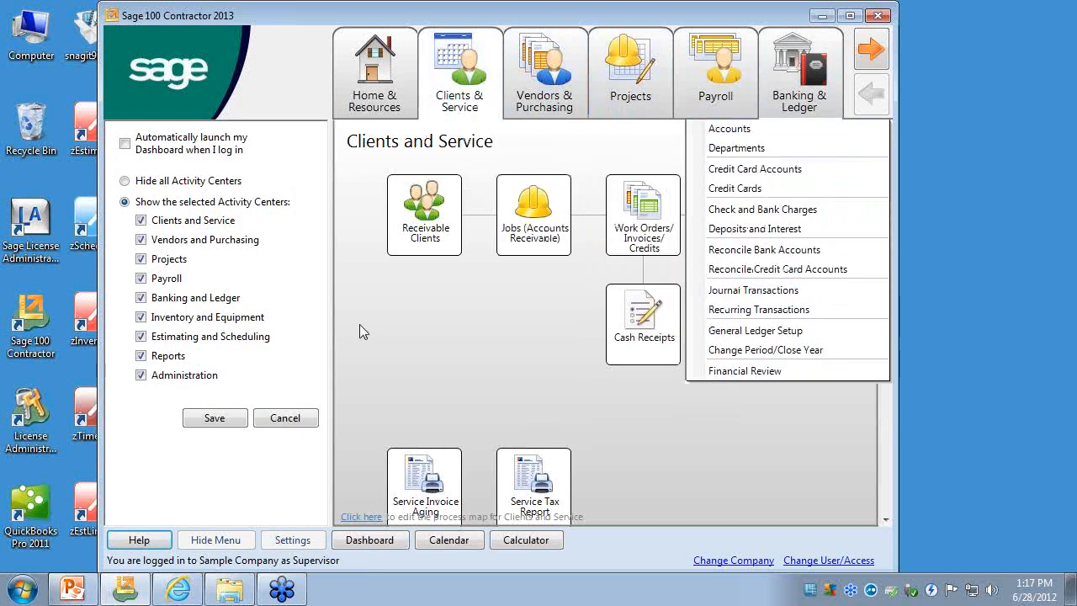
click(195, 185)
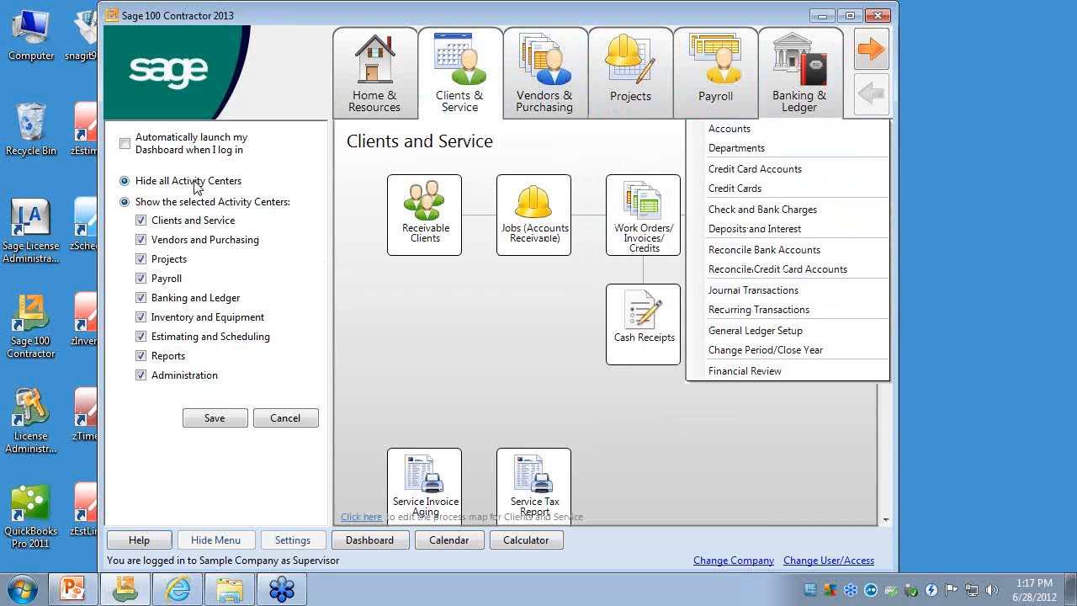
click(240, 421)
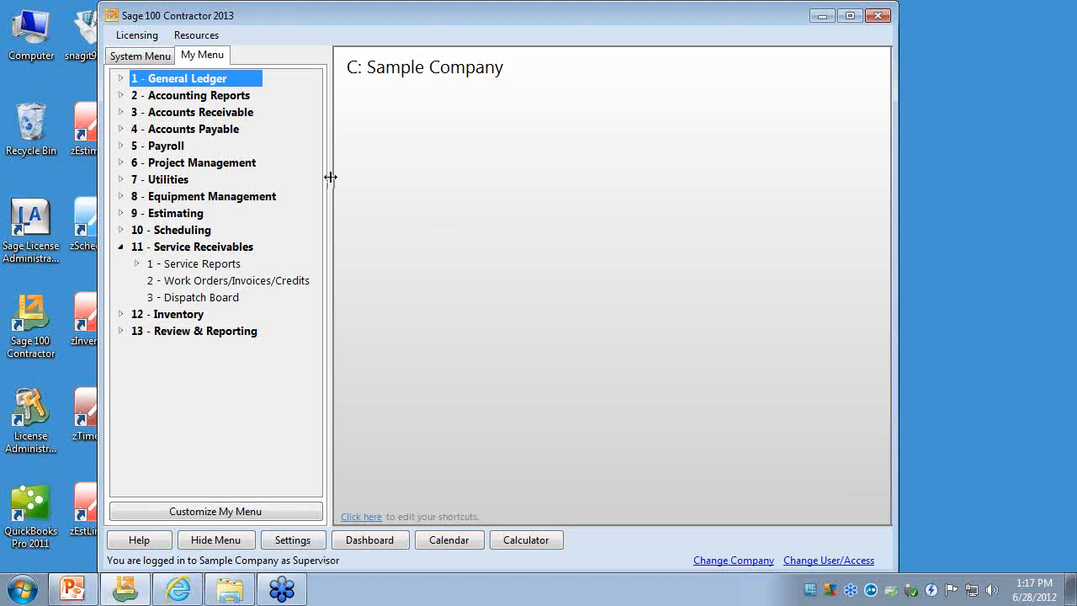
- Set the desktop to show only the Clients and Service activity center and save the settings
click(295, 540)
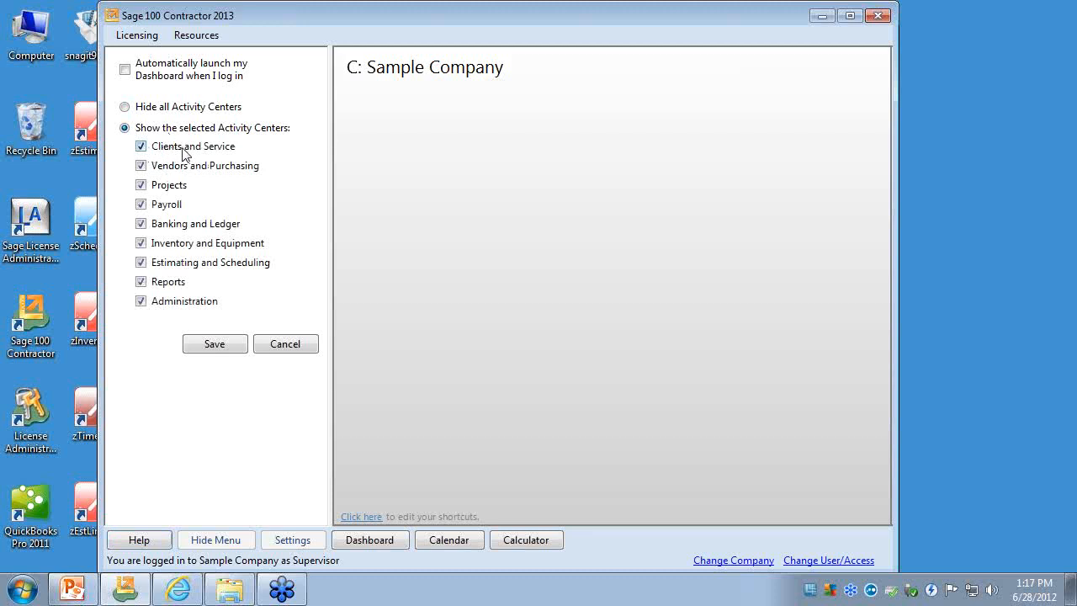
click(141, 166)
click(142, 185)
click(141, 205)
click(141, 224)
click(141, 243)
click(141, 262)
click(141, 281)
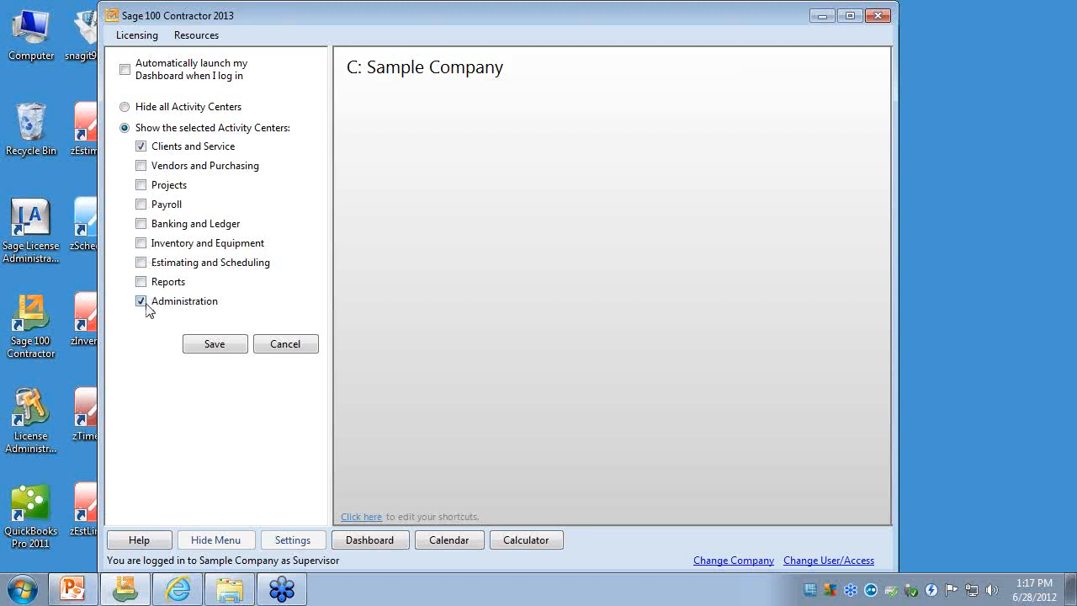
click(228, 346)
- Open the Dispatch Board from the Service Work tasks of Clients & Service and close it again
click(443, 106)
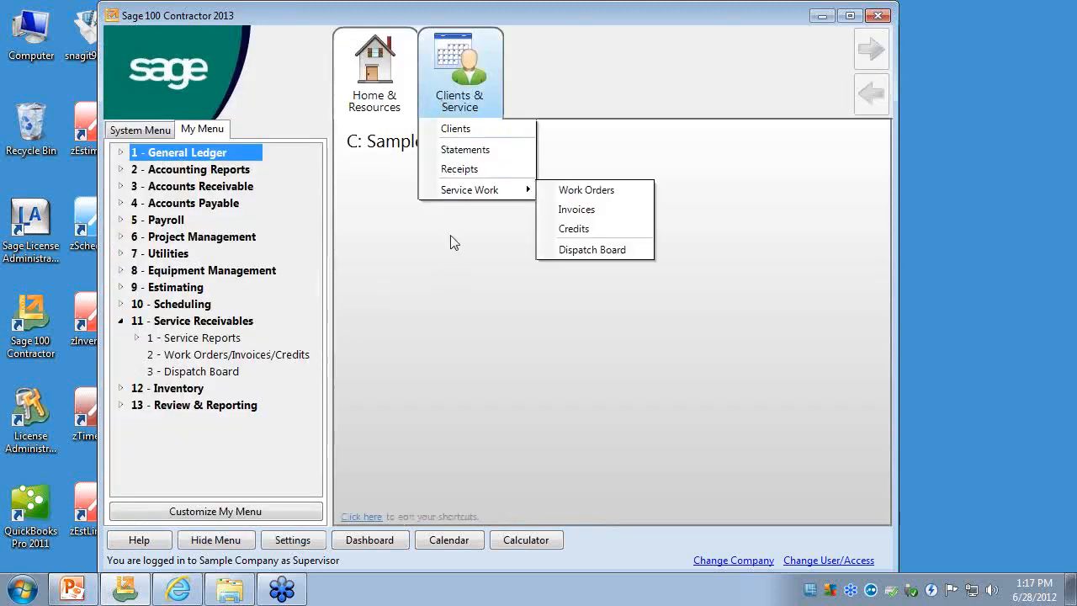
mouse_move(488, 188)
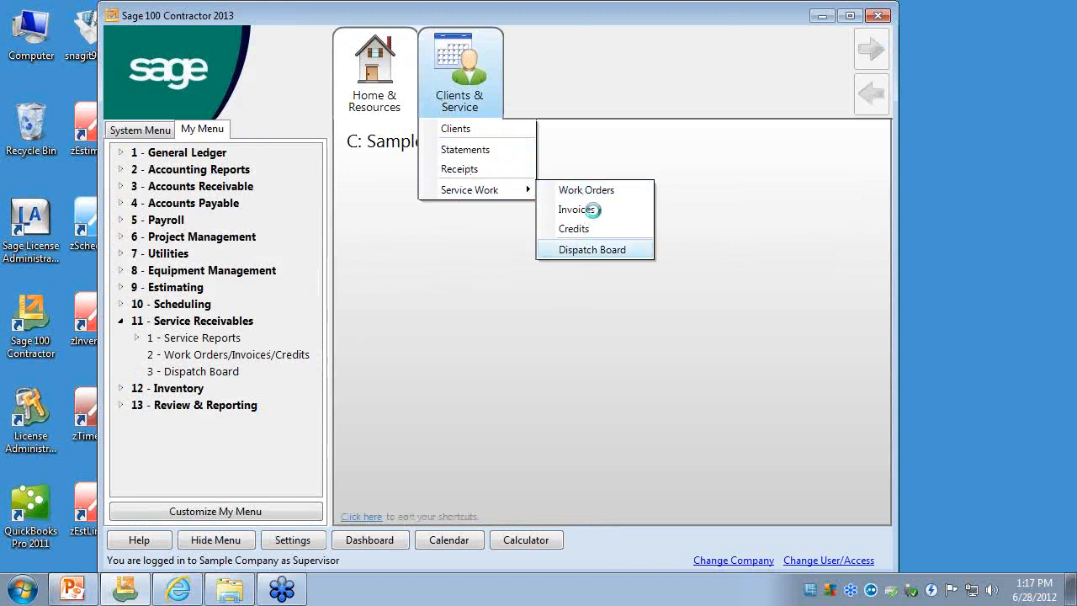
drag(555, 217, 404, 72)
click(896, 65)
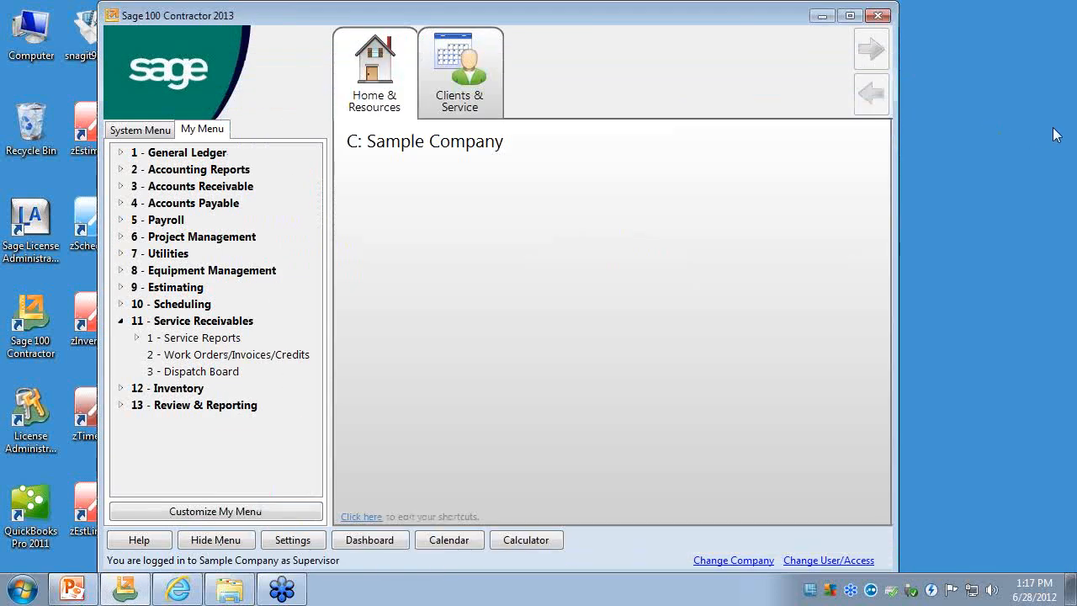
click(471, 100)
- Show all remaining activity centers again, from Vendors and Purchasing through Administration, and save the settings
click(291, 540)
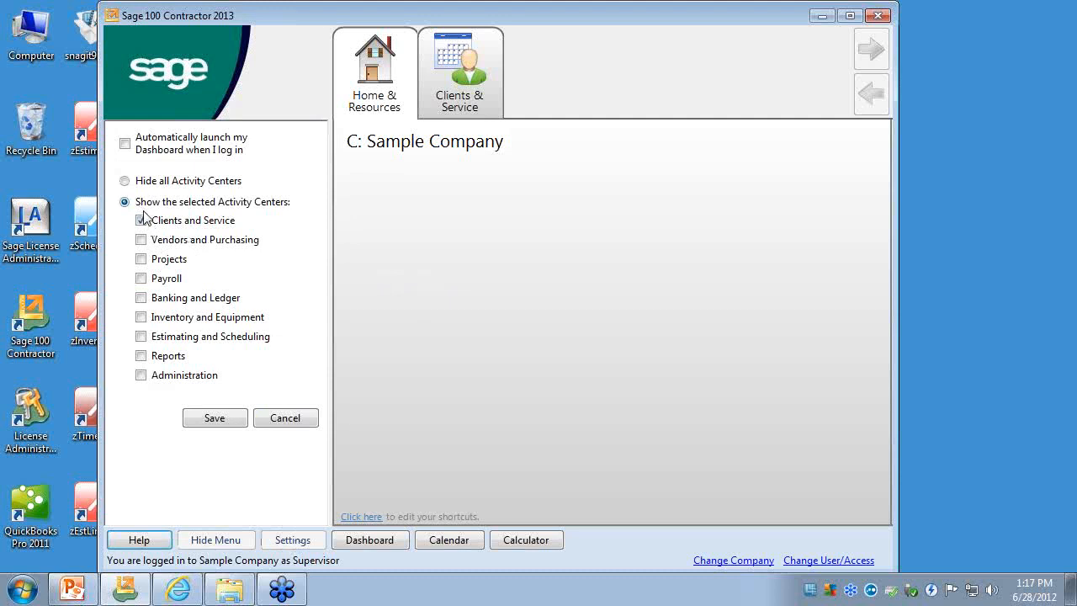
click(141, 240)
click(141, 259)
click(142, 278)
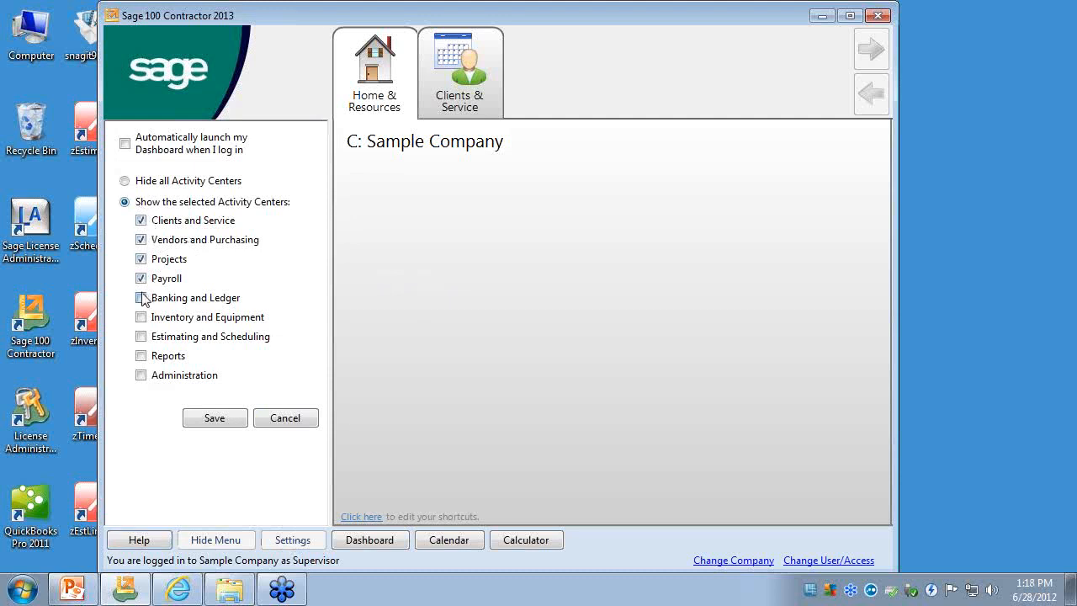
click(141, 298)
click(141, 317)
click(141, 336)
click(141, 356)
click(141, 375)
click(214, 418)
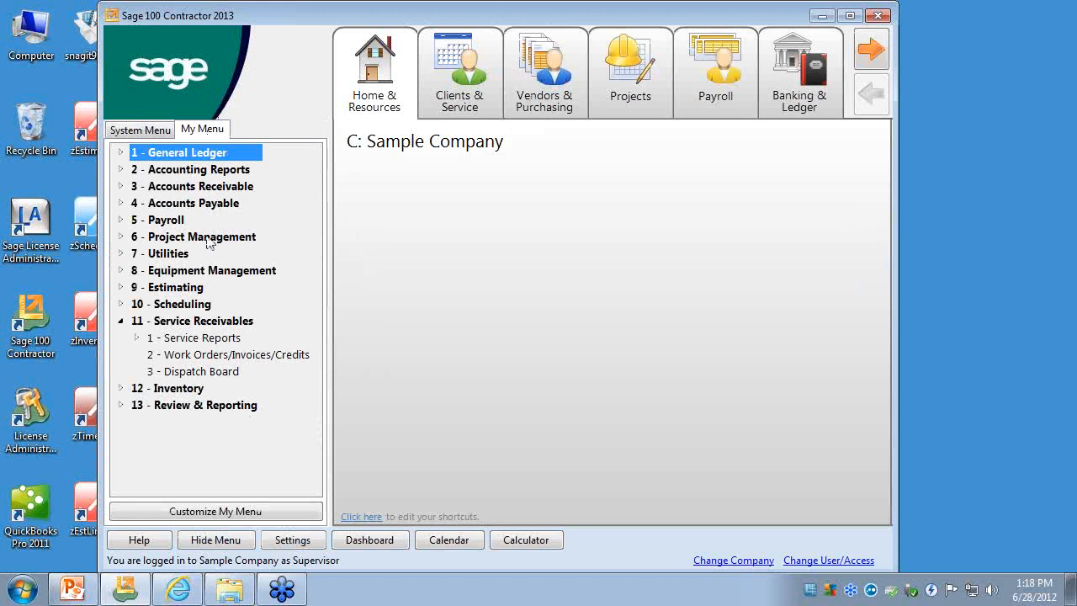
- Compare the System Menu with My Menu, ending on My Menu
click(150, 132)
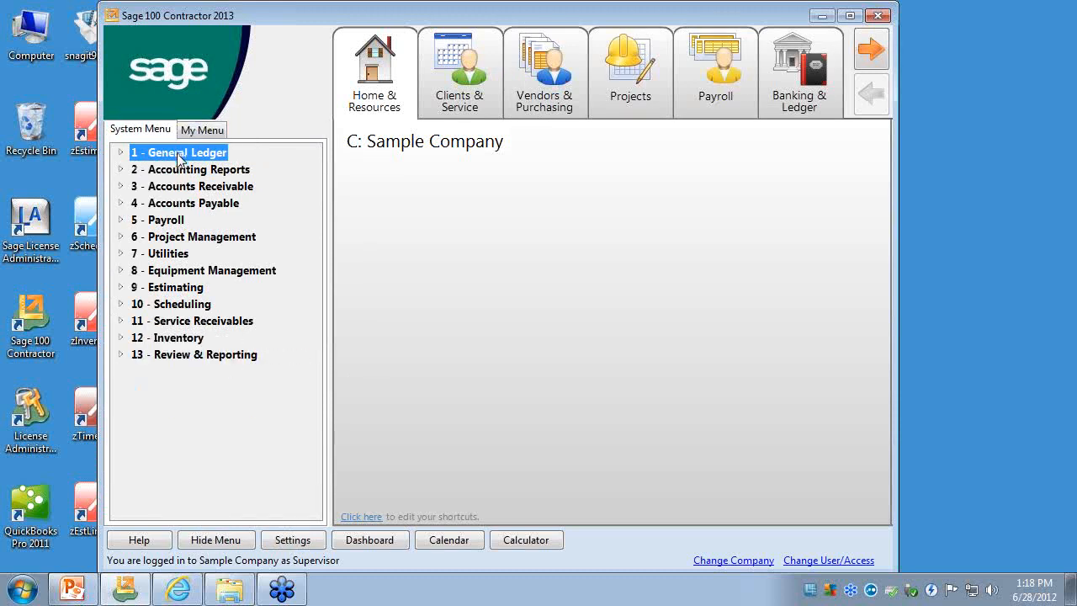
click(210, 136)
click(168, 133)
click(202, 133)
click(144, 132)
click(187, 132)
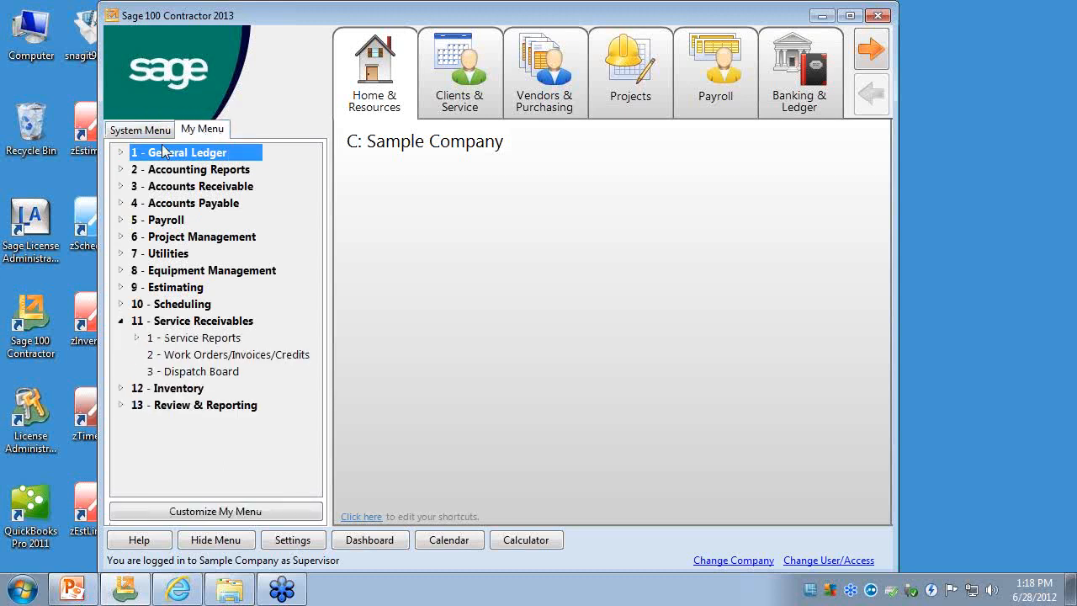
click(158, 132)
click(194, 133)
- Collapse Service Receivables in My Menu, then examine the Utilities tasks and its Company Security entries before collapsing Utilities again
click(123, 322)
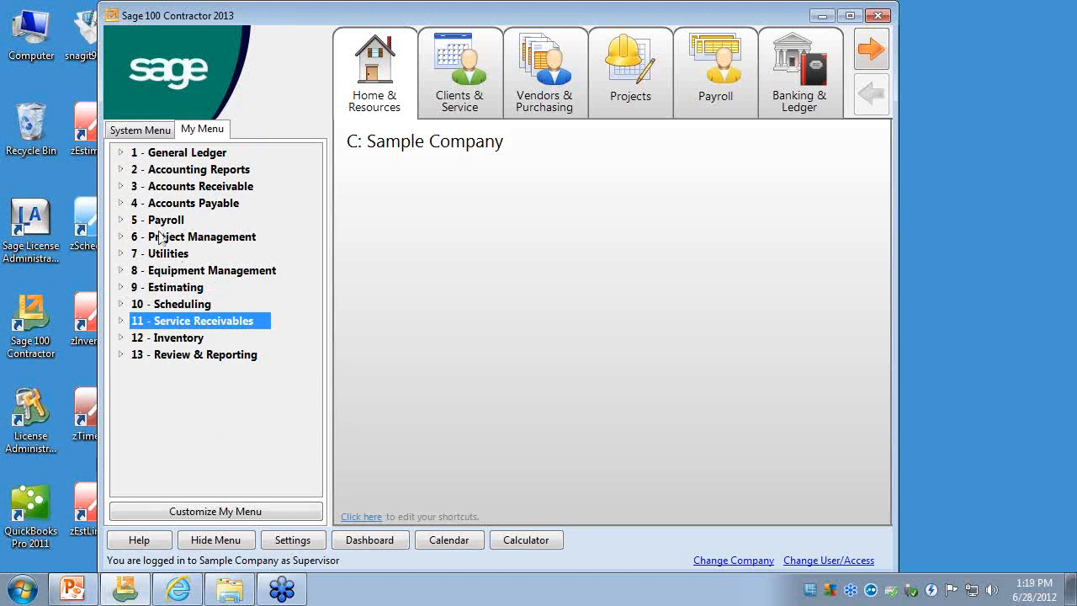
click(121, 253)
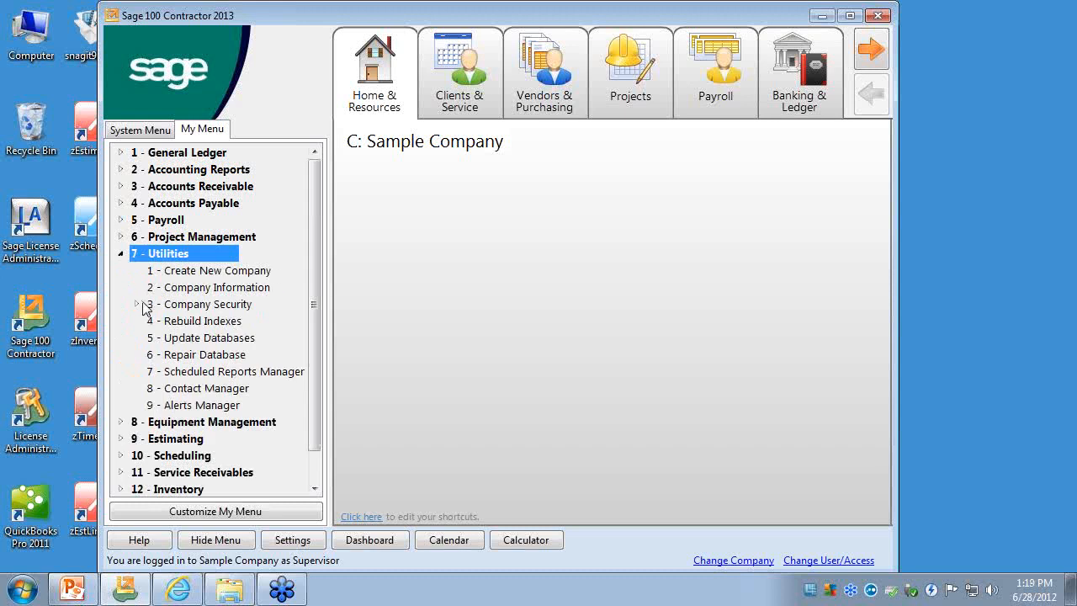
click(138, 304)
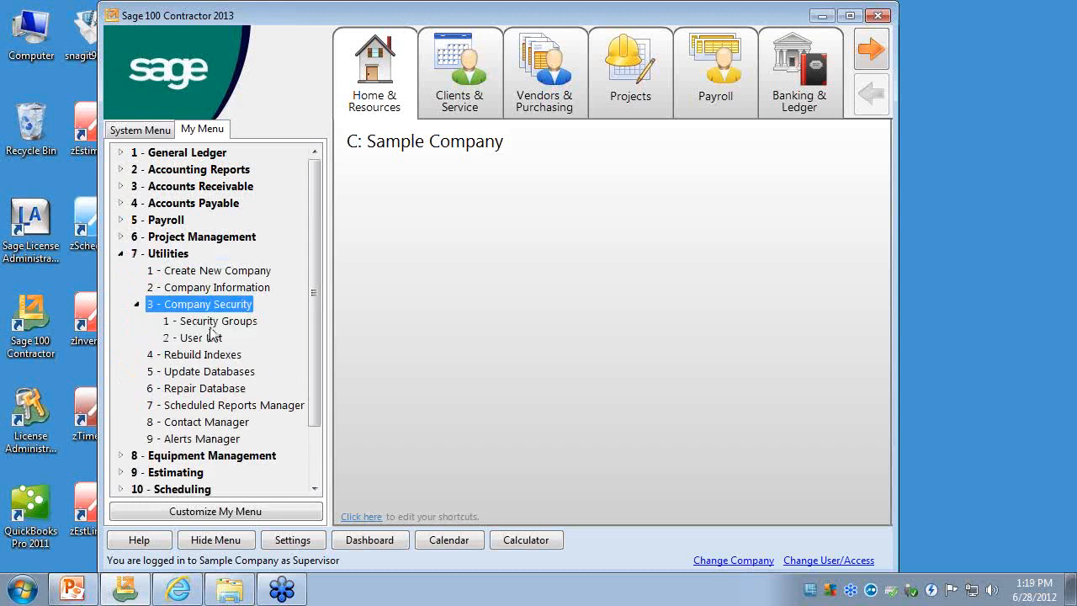
click(185, 255)
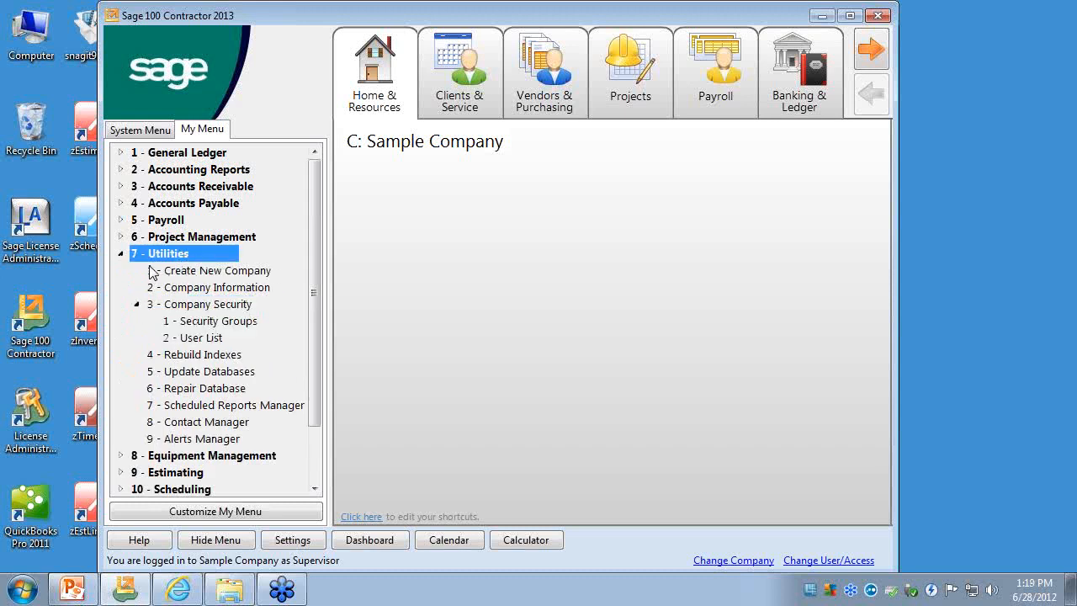
click(122, 254)
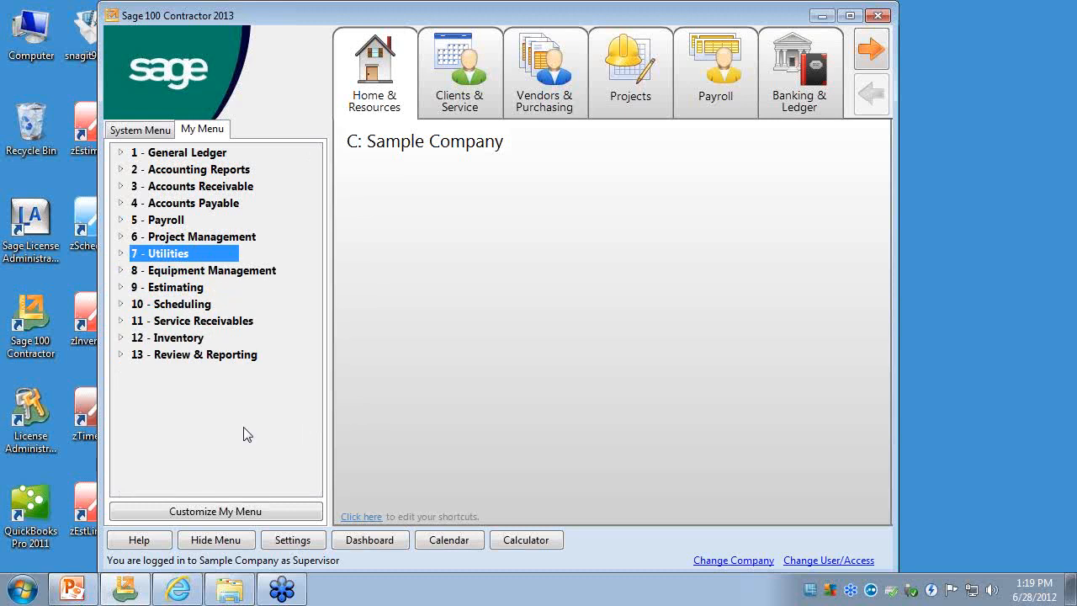
- Customize My Menu to leave out the whole 1 - General Ledger section and save it as My Menu
click(247, 511)
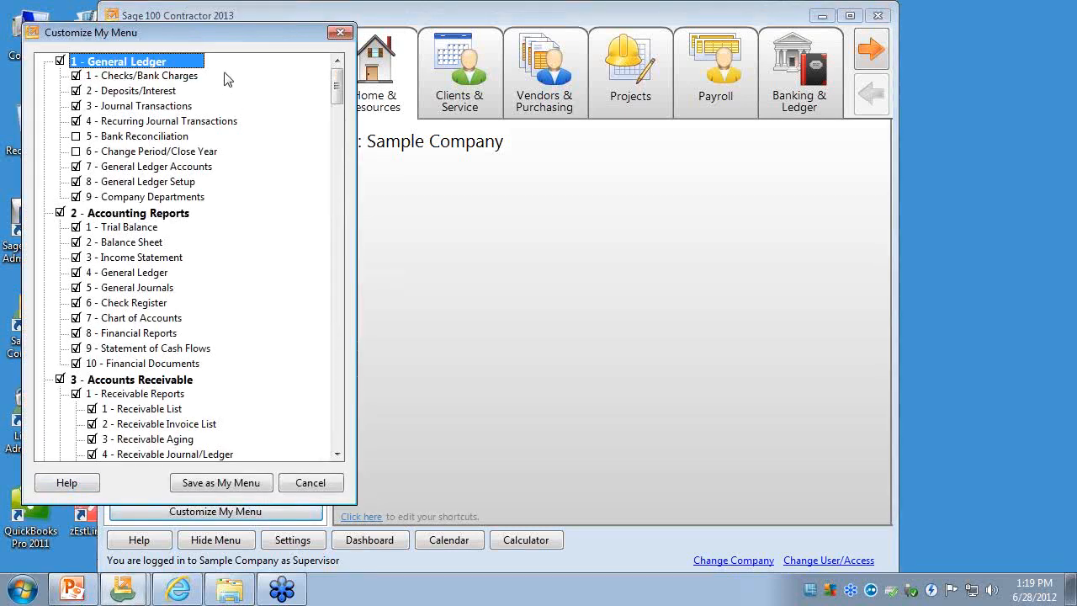
drag(221, 38, 476, 27)
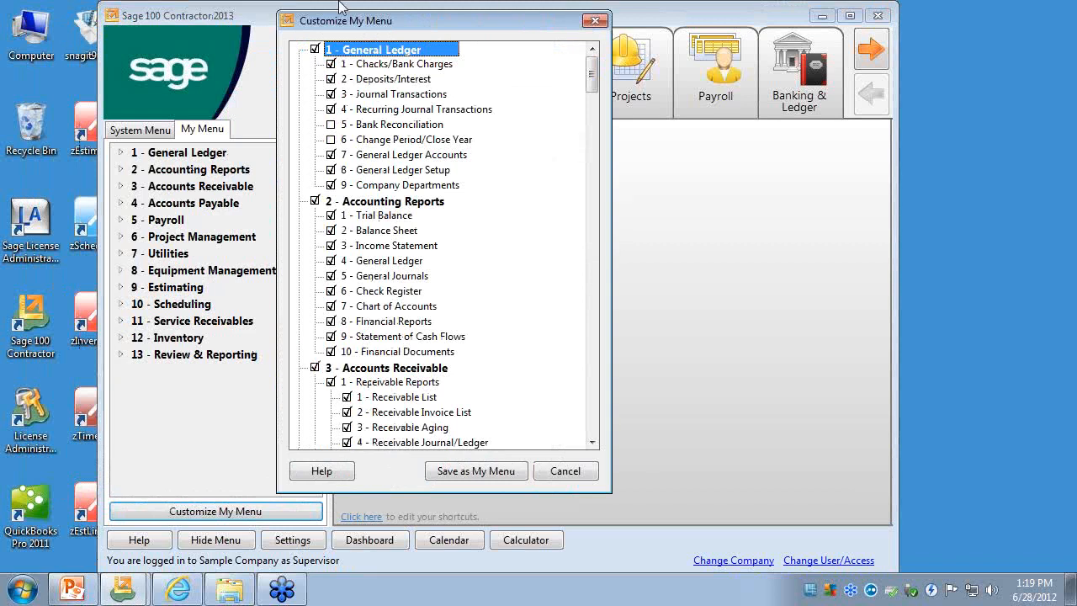
click(316, 50)
click(495, 478)
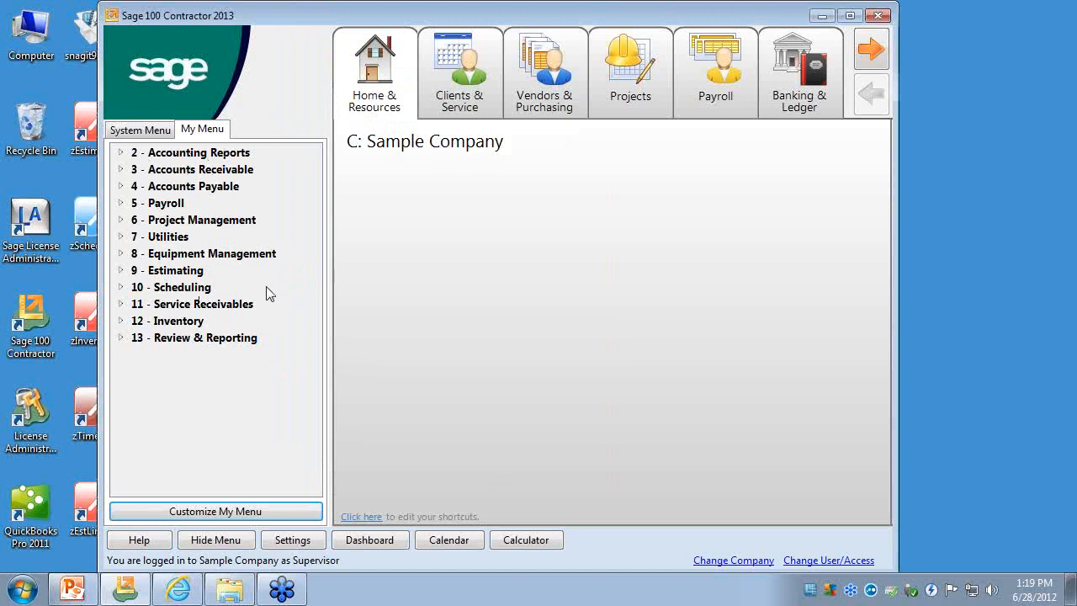
- Compare the full System Menu with the customized My Menu and look over the Banking & Ledger tasks
click(157, 134)
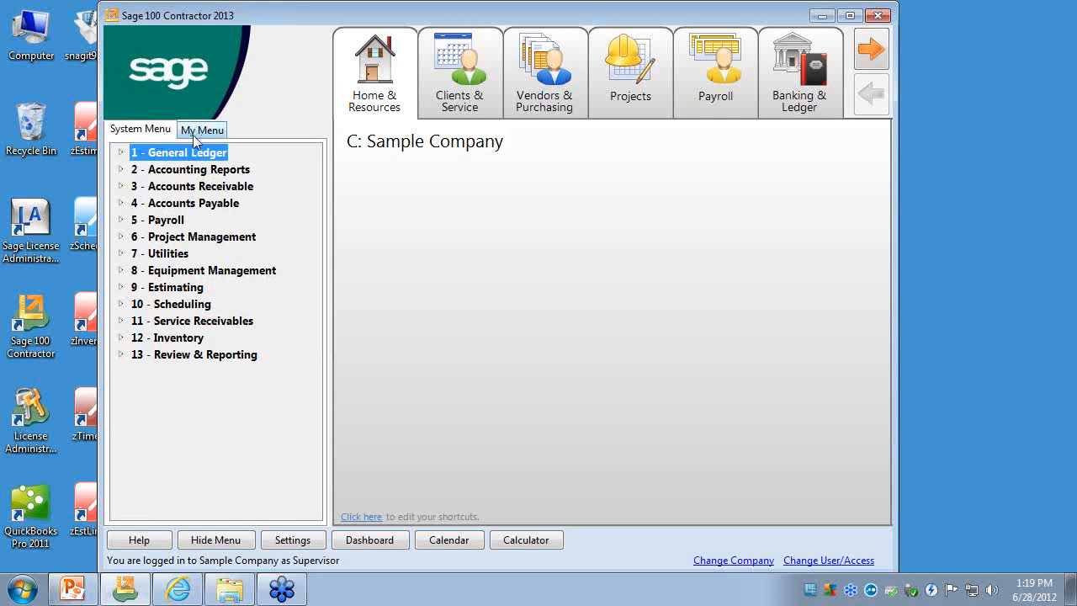
click(195, 133)
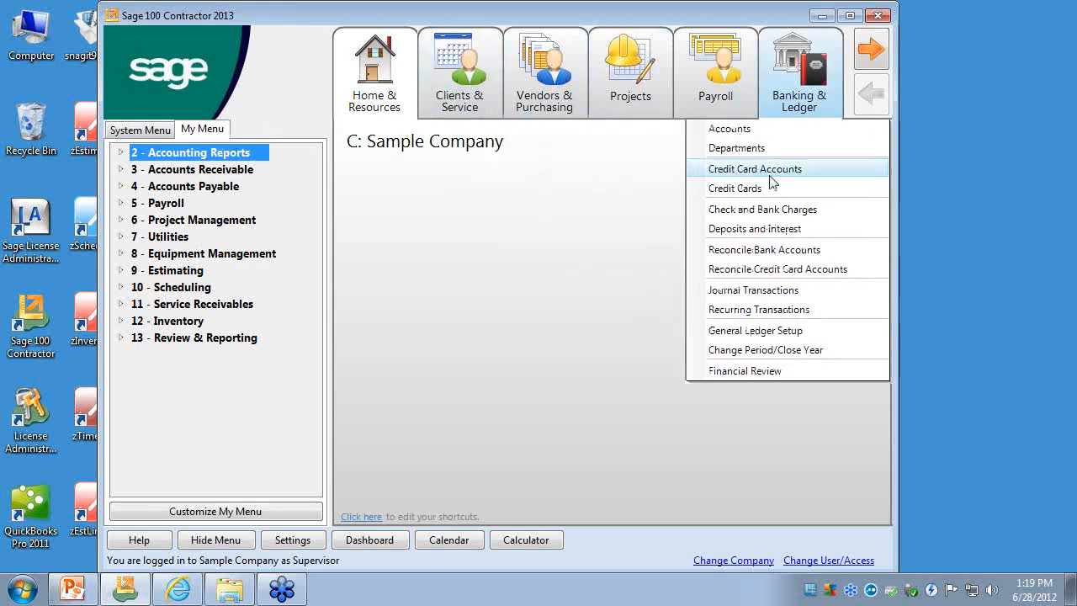
click(504, 346)
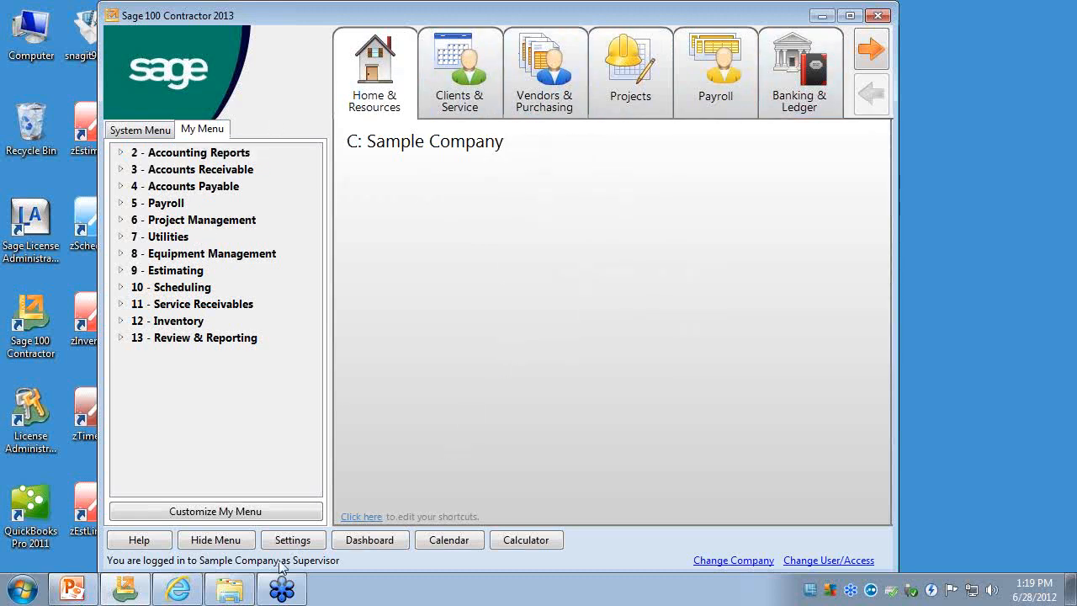
- Hide the menu to widen the desktop area and show it again
click(237, 545)
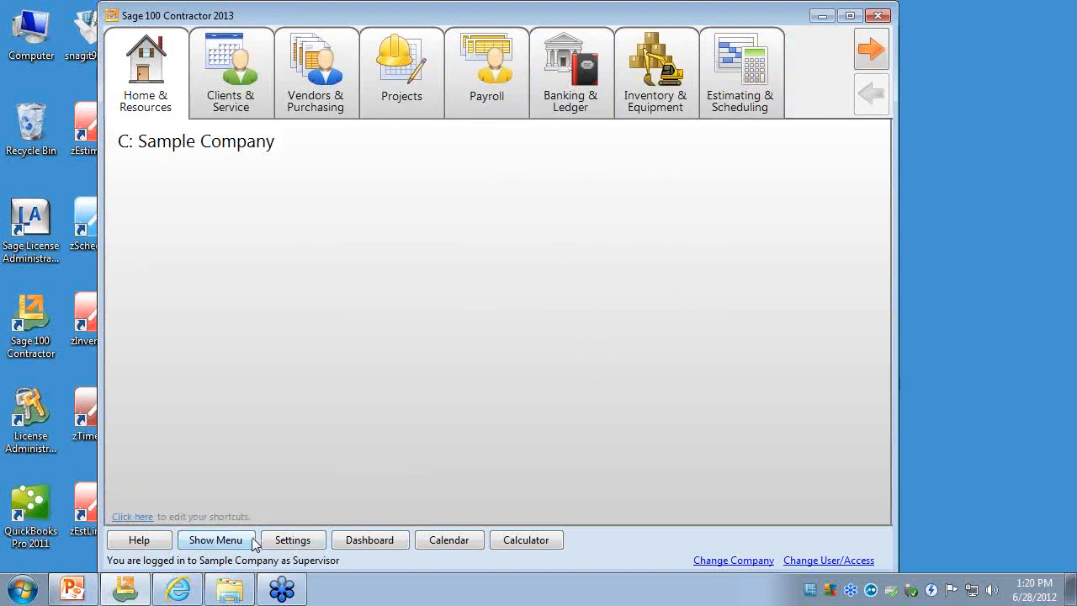
click(216, 540)
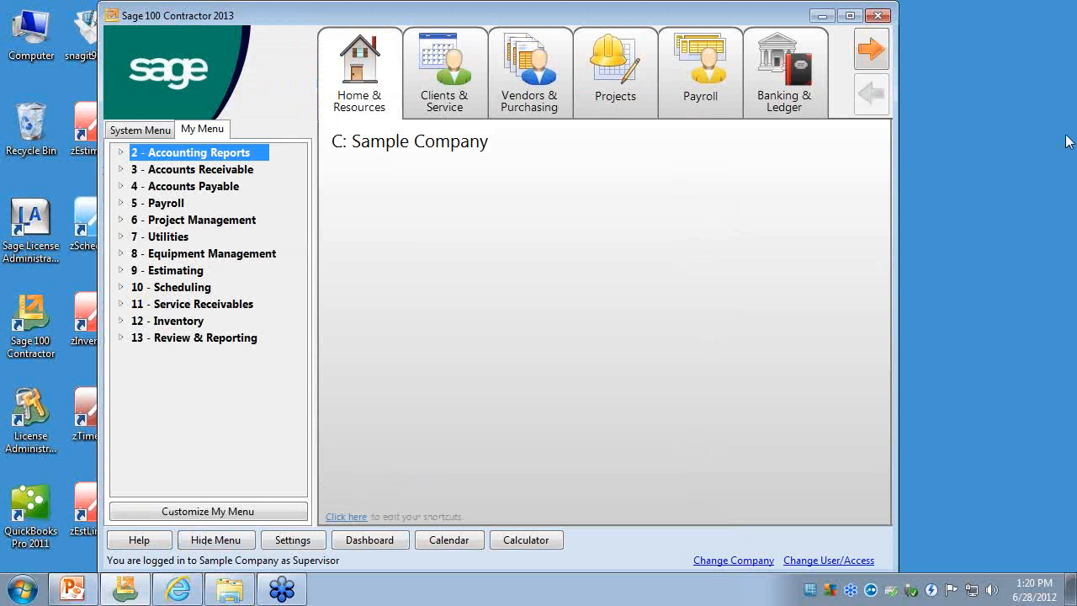
click(921, 345)
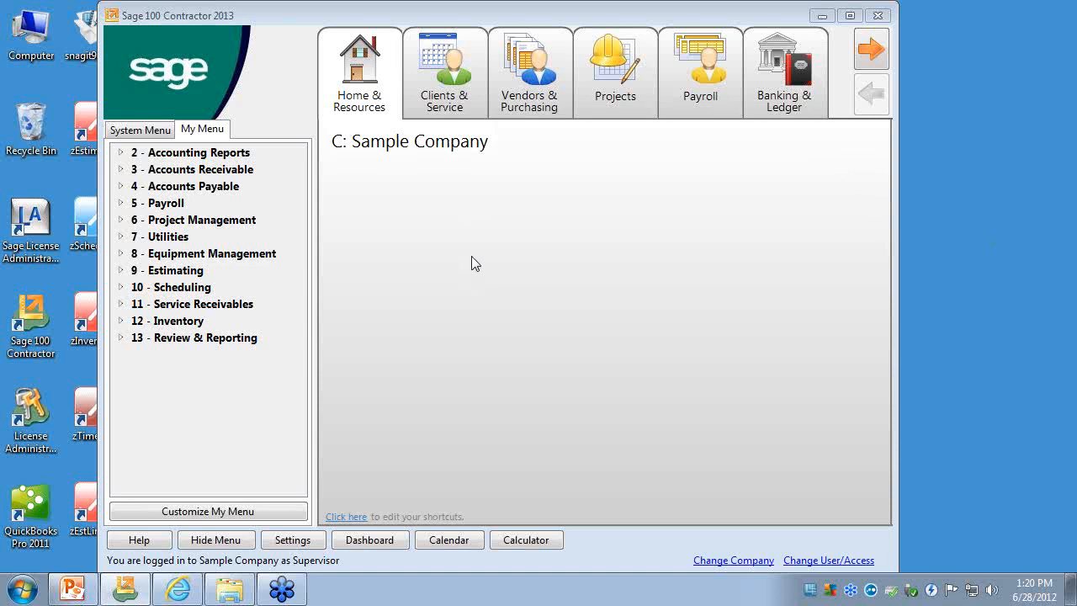
- Examine the Clients & Service process map and the activity centers' task lists, returning to Home & Resources
click(454, 89)
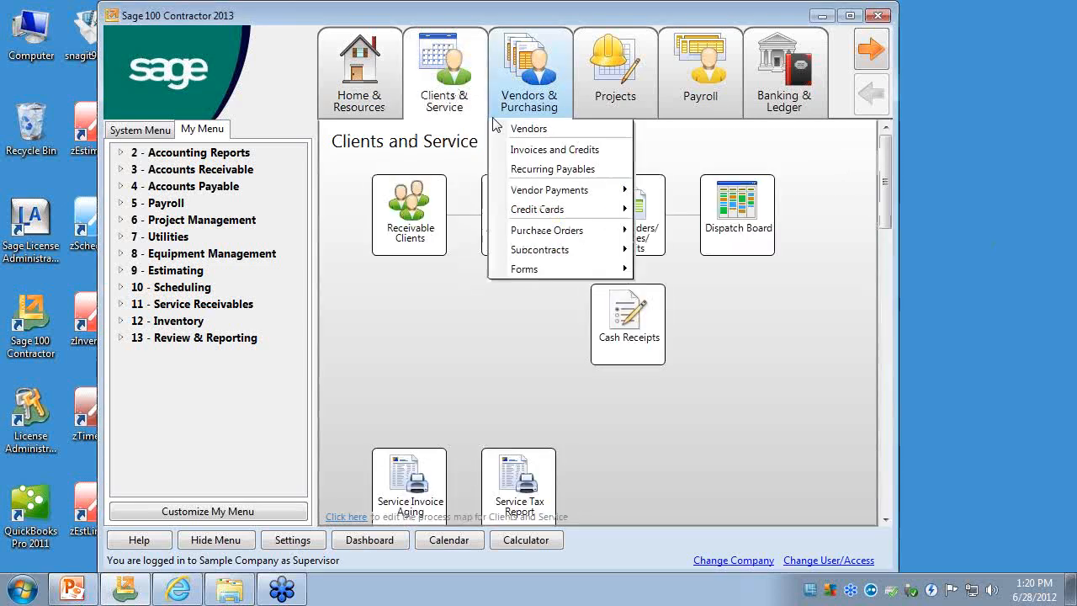
click(359, 76)
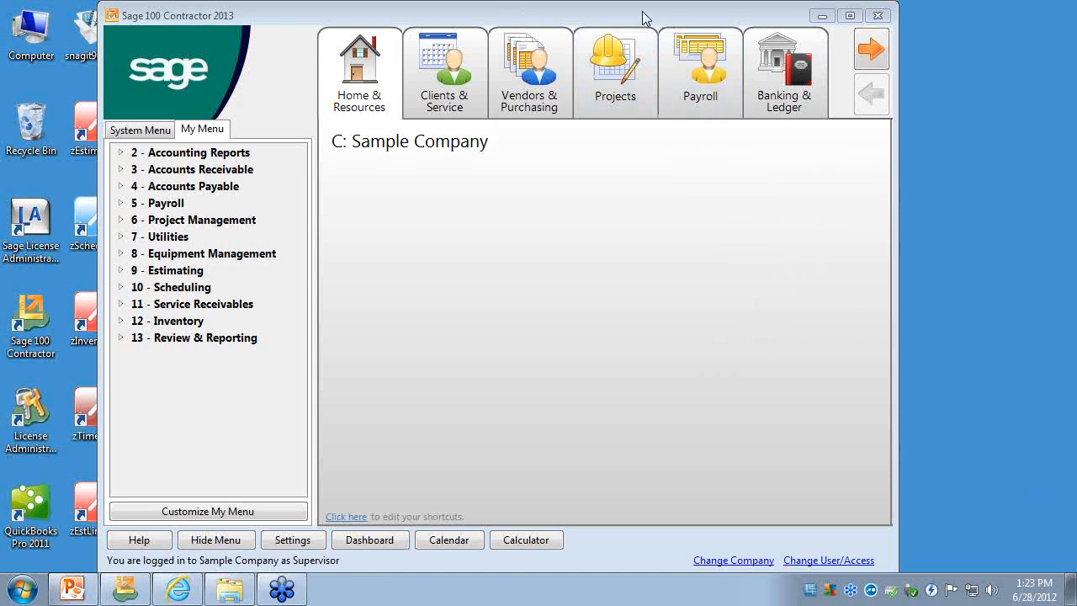
drag(645, 19, 592, 19)
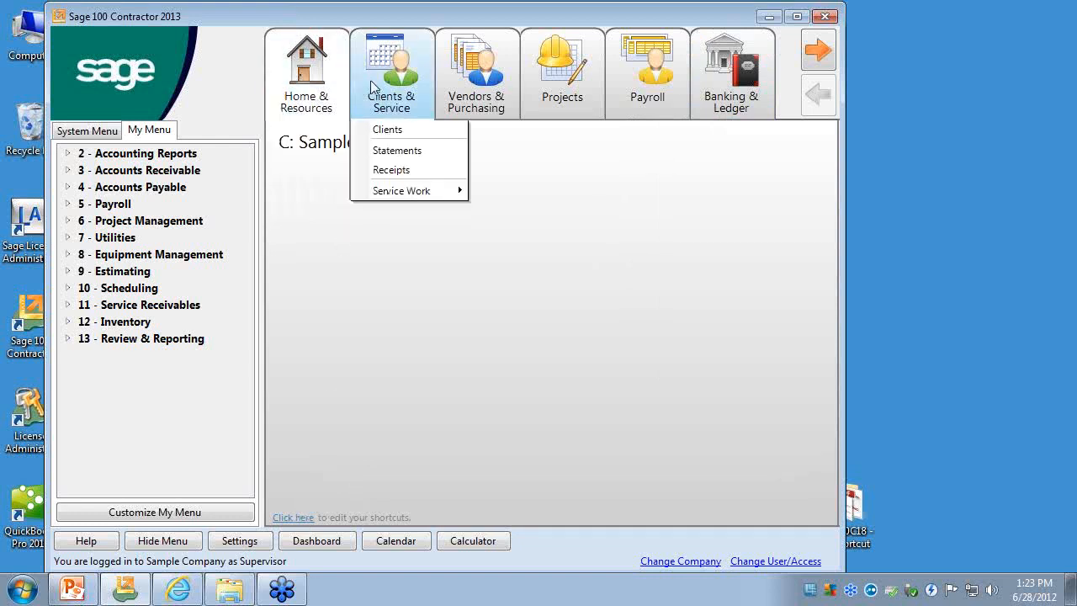
click(395, 87)
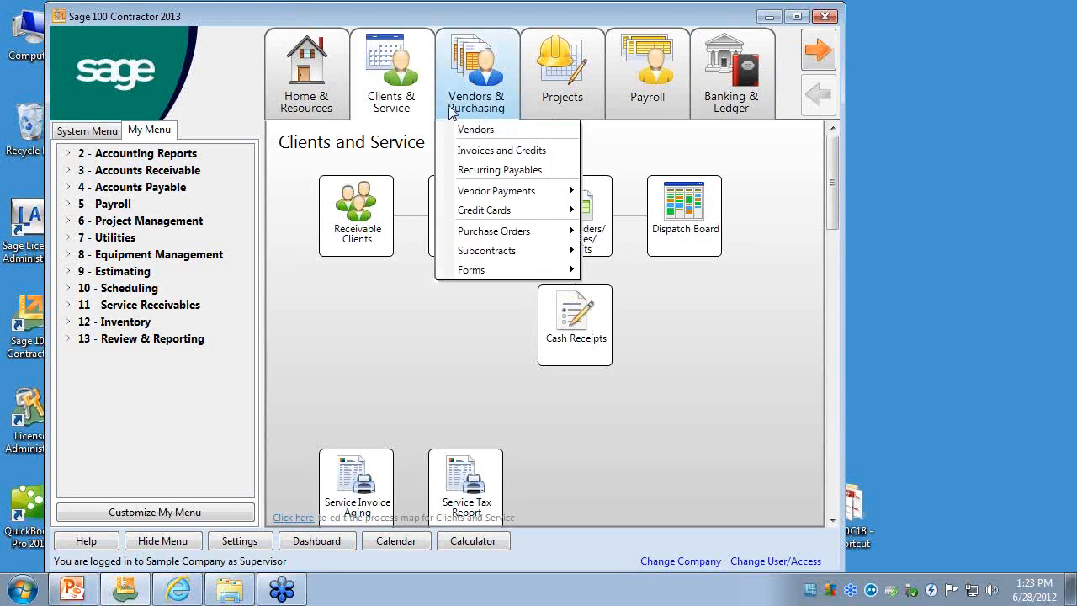
mouse_move(396, 97)
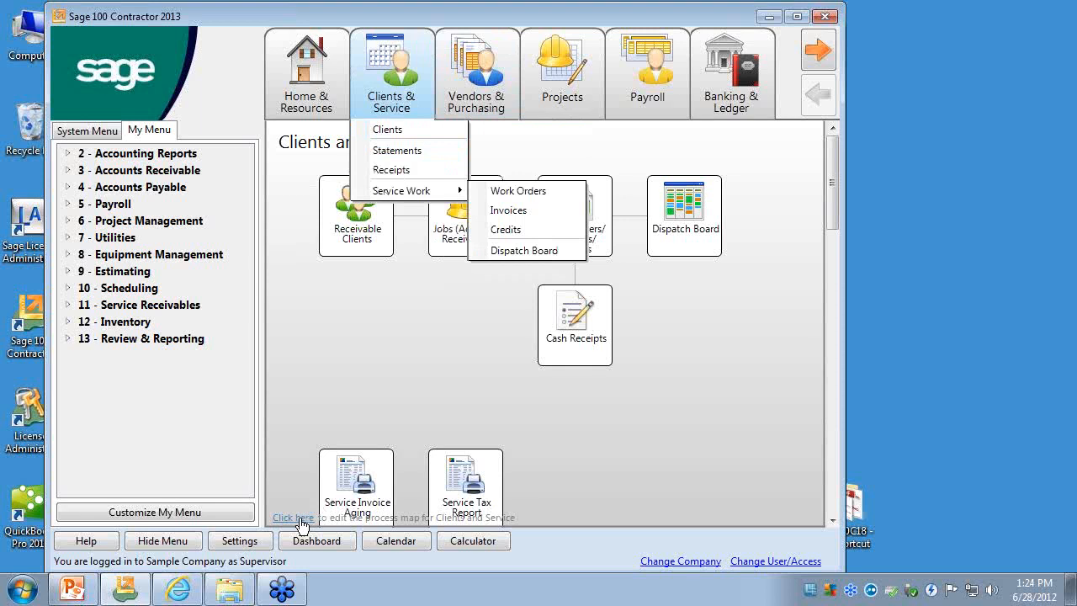
click(329, 91)
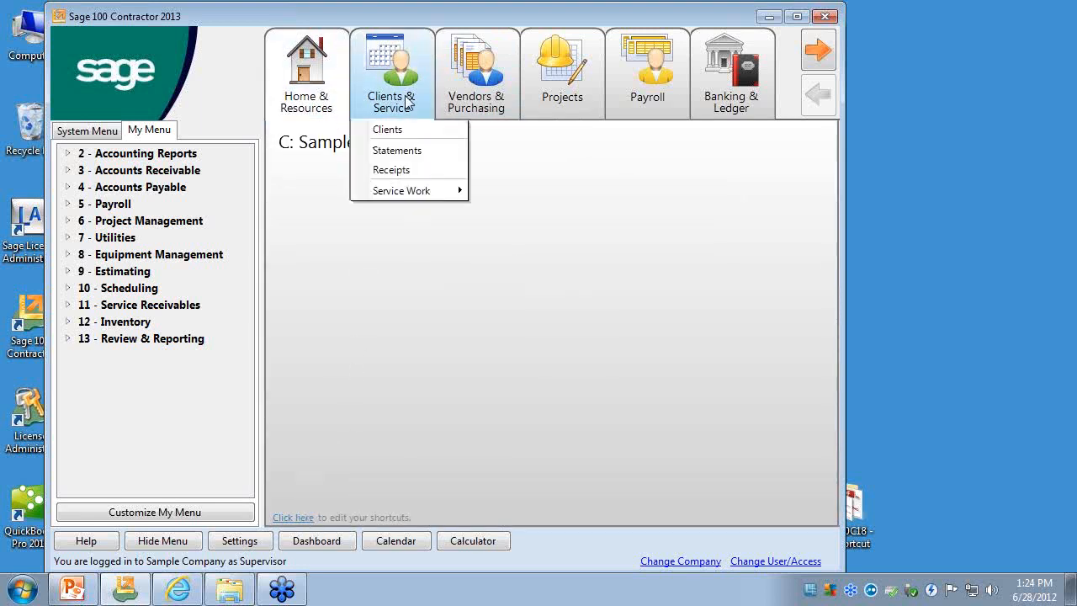
mouse_move(500, 75)
mouse_move(744, 101)
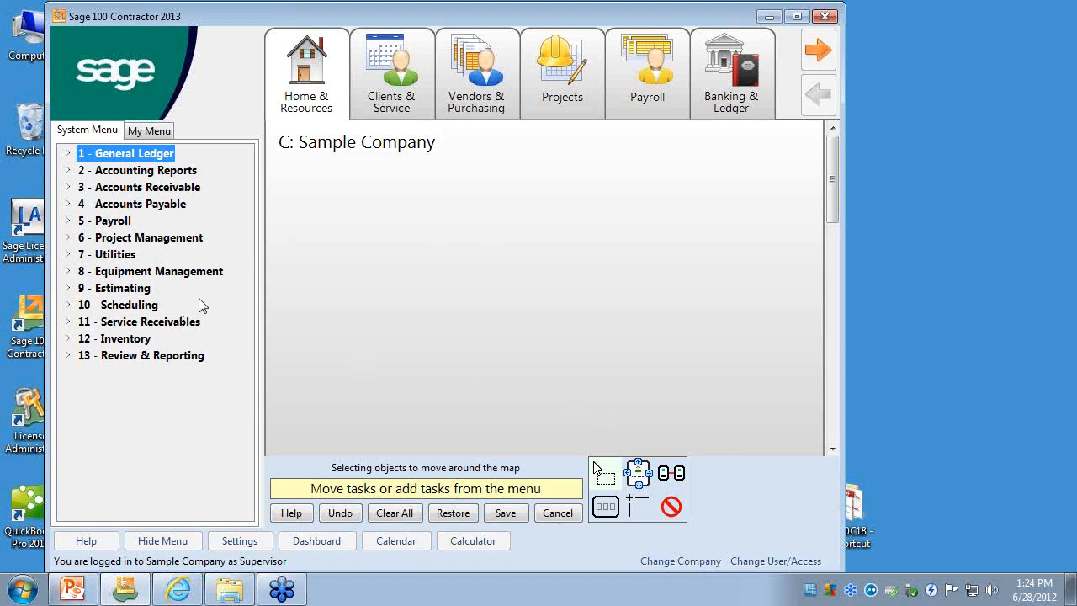
- Add the Jobs (Accounts Receivable) task from Accounts Receivable to the Home & Resources shortcuts and place it directly under the company title
click(69, 187)
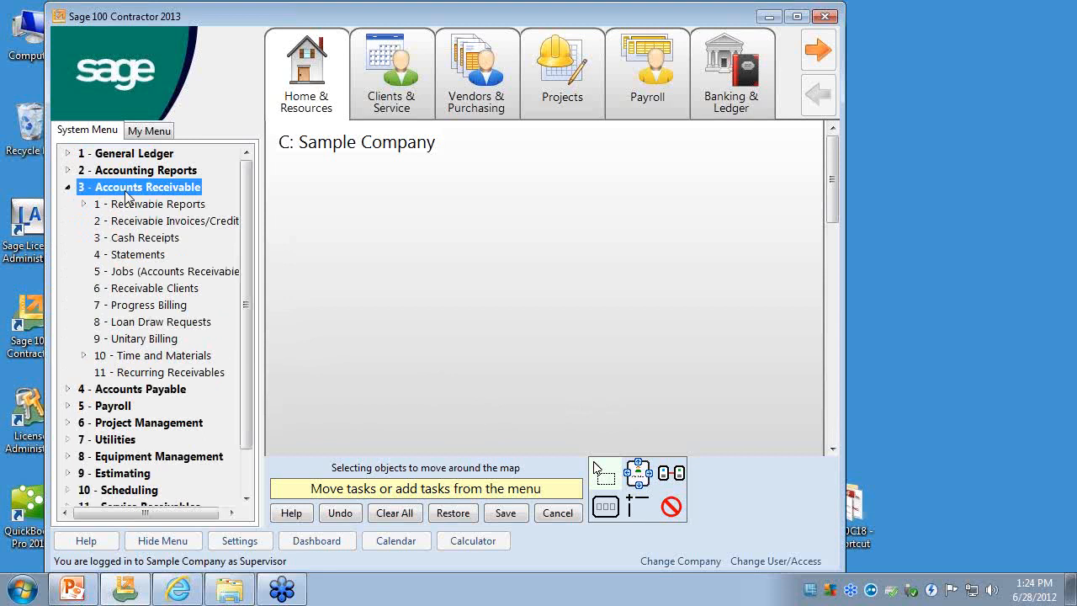
drag(159, 272, 371, 295)
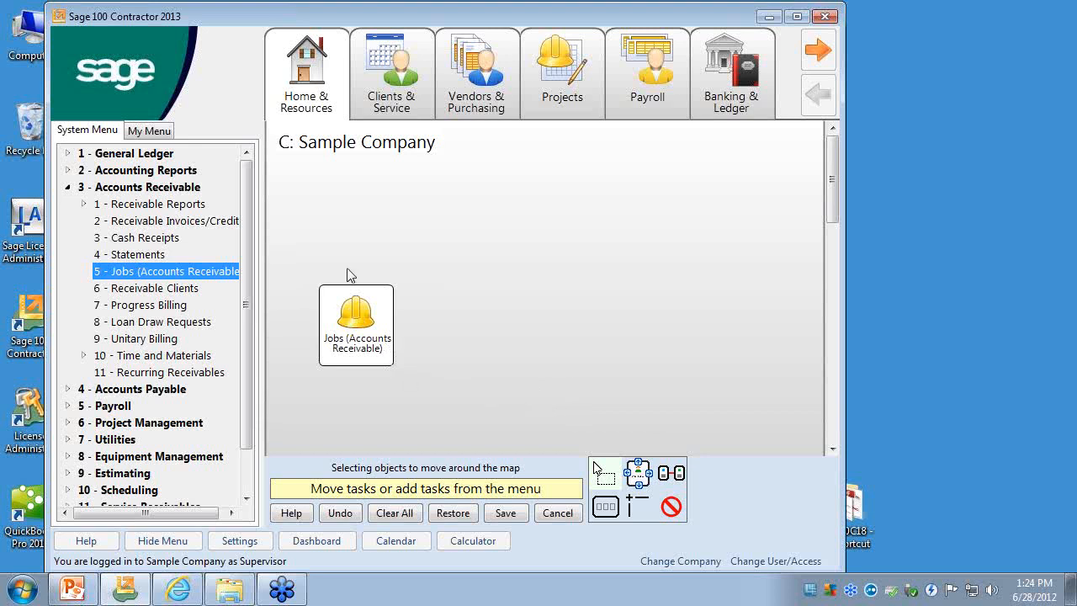
drag(380, 324, 350, 219)
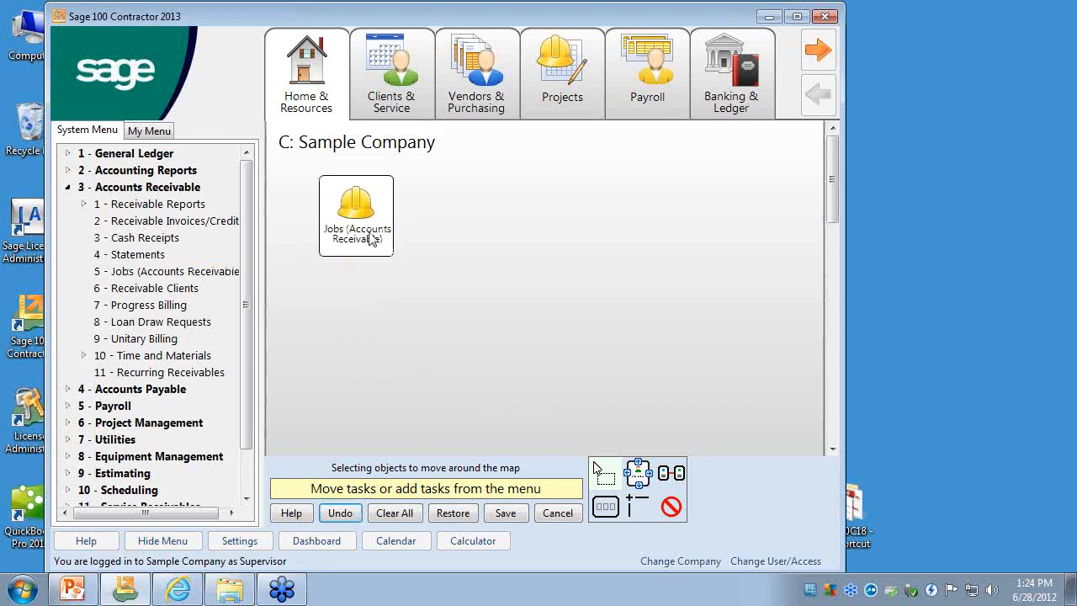
- Change the Jobs (Accounts Receivable) shortcut text to "3-5 Jobs" and save it
right_click(371, 239)
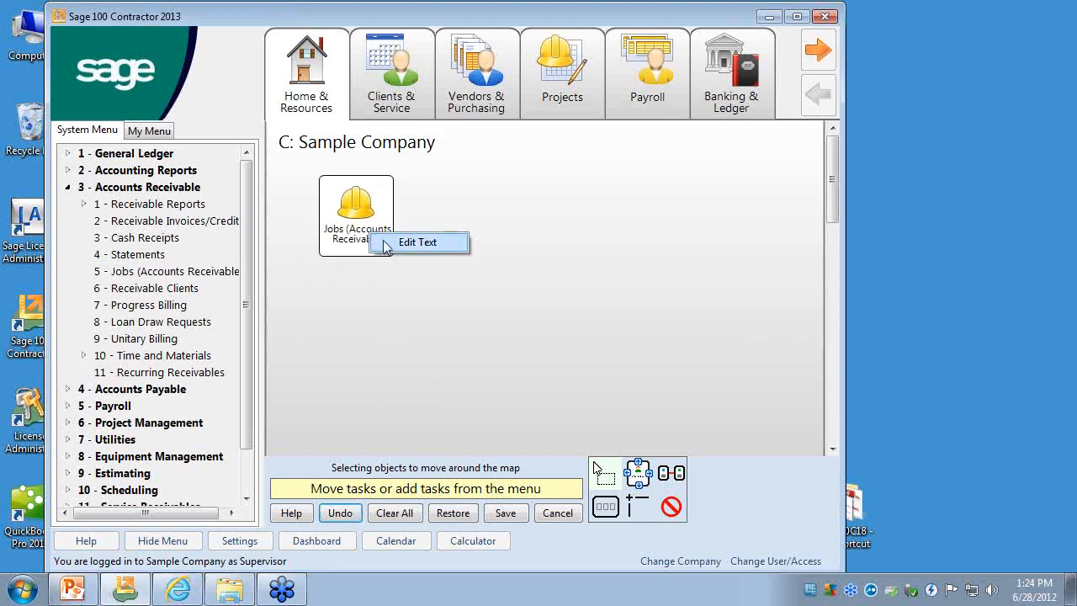
click(418, 242)
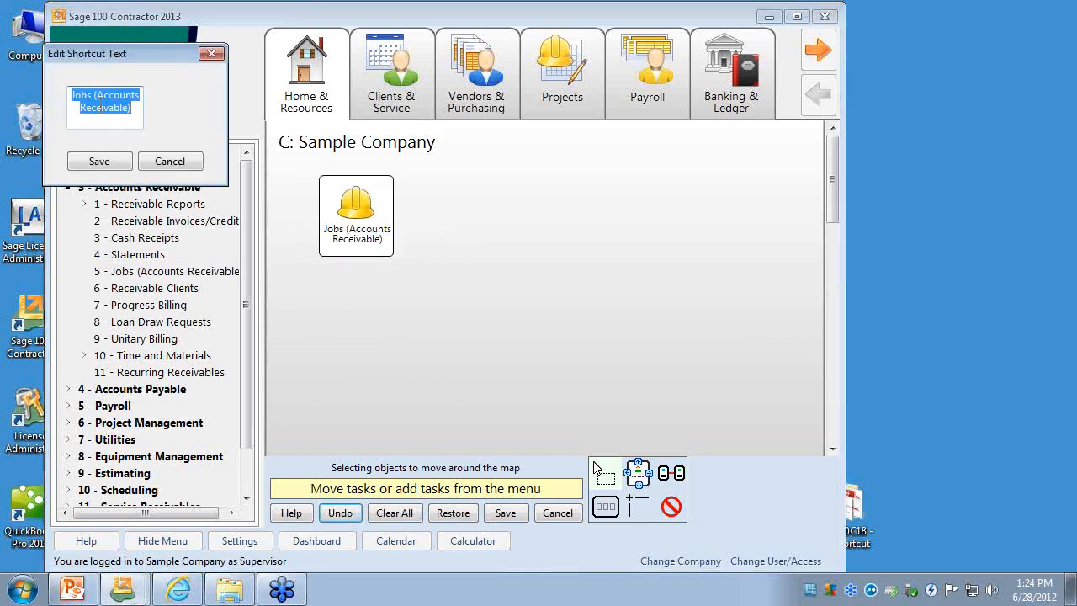
drag(93, 95, 147, 108)
key(Delete)
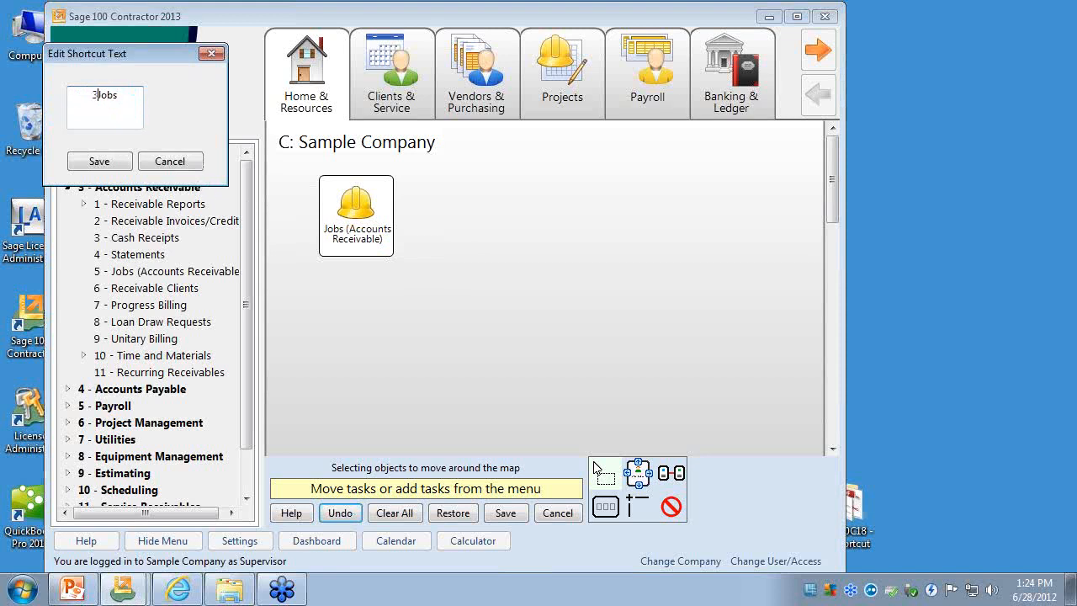
click(94, 95)
text(3-5)
click(99, 163)
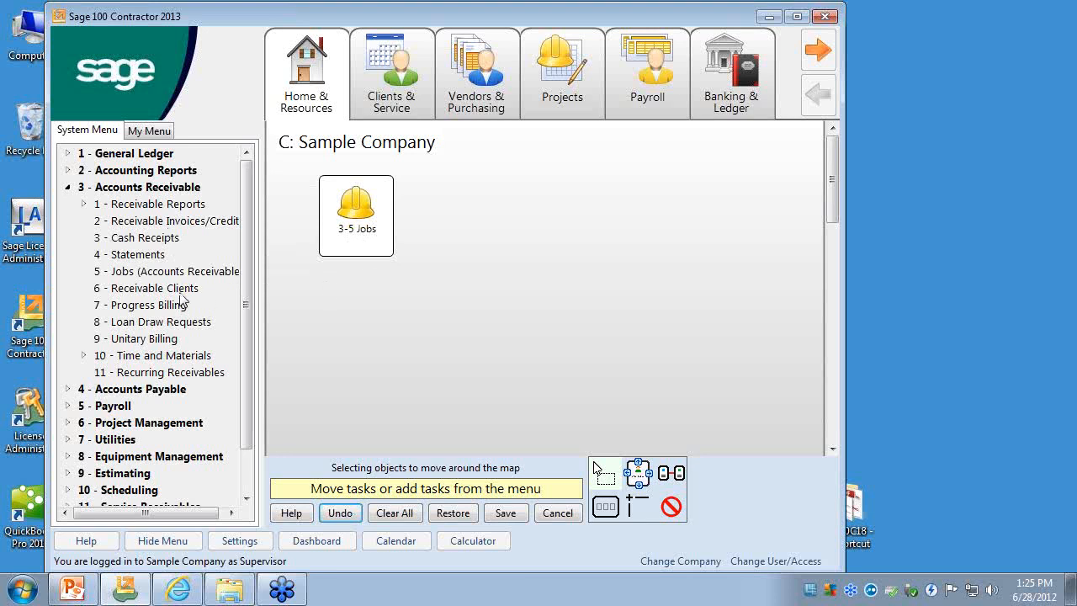
- Add the Receivable Clients task from Accounts Receivable to the shortcuts, beside 3-5 Jobs in the same row
drag(180, 288, 463, 316)
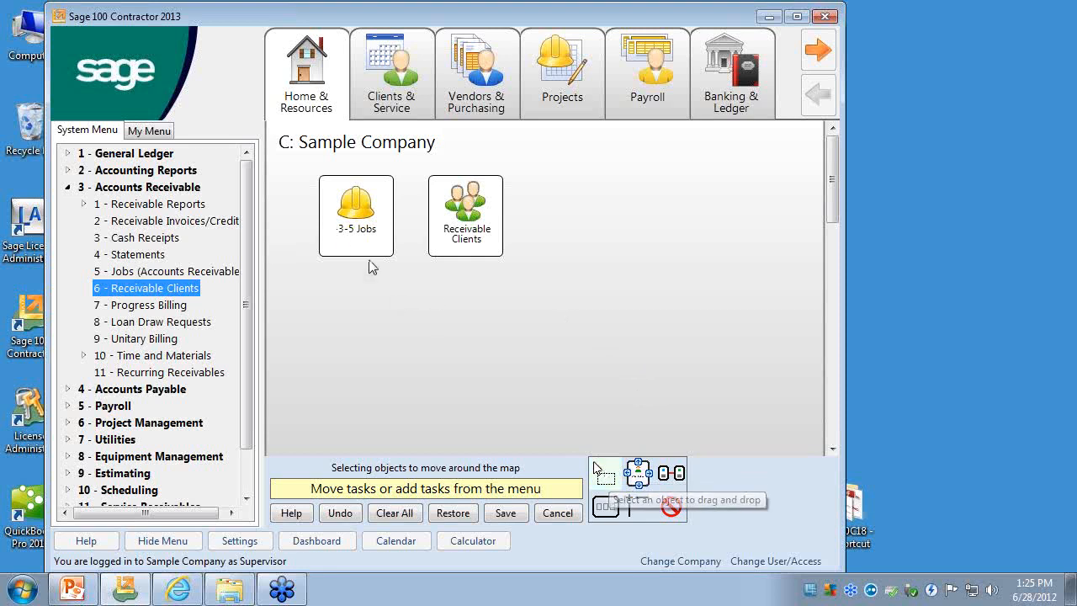
mouse_move(361, 222)
mouse_down()
mouse_move(347, 286)
mouse_move(355, 221)
mouse_up()
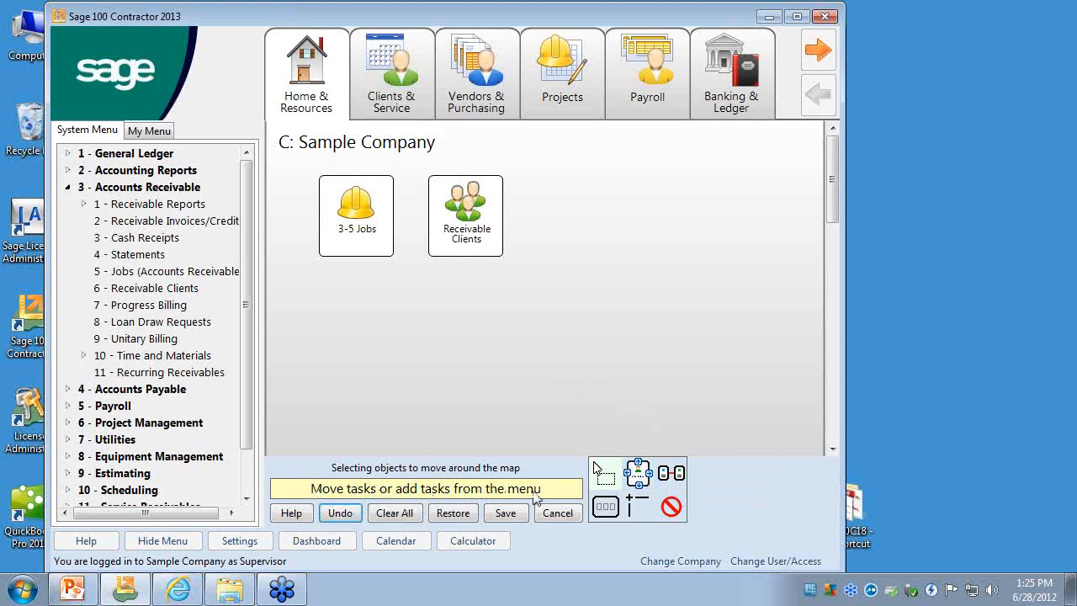
- Manually connect the 3-5 Jobs shortcut to Receivable Clients with a line between their facing sides, and return to selecting objects
click(638, 472)
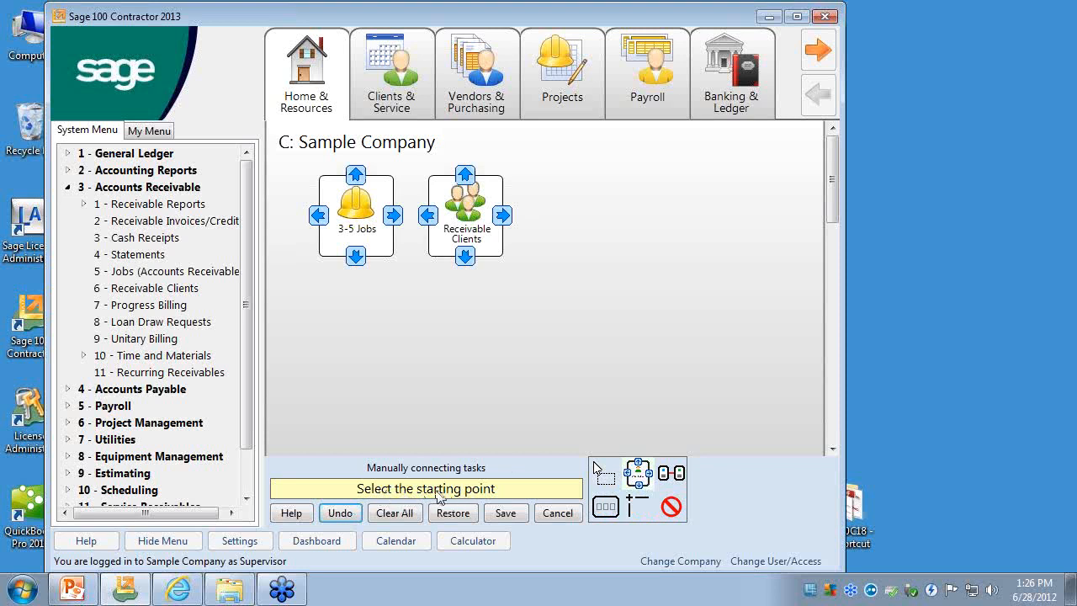
click(394, 216)
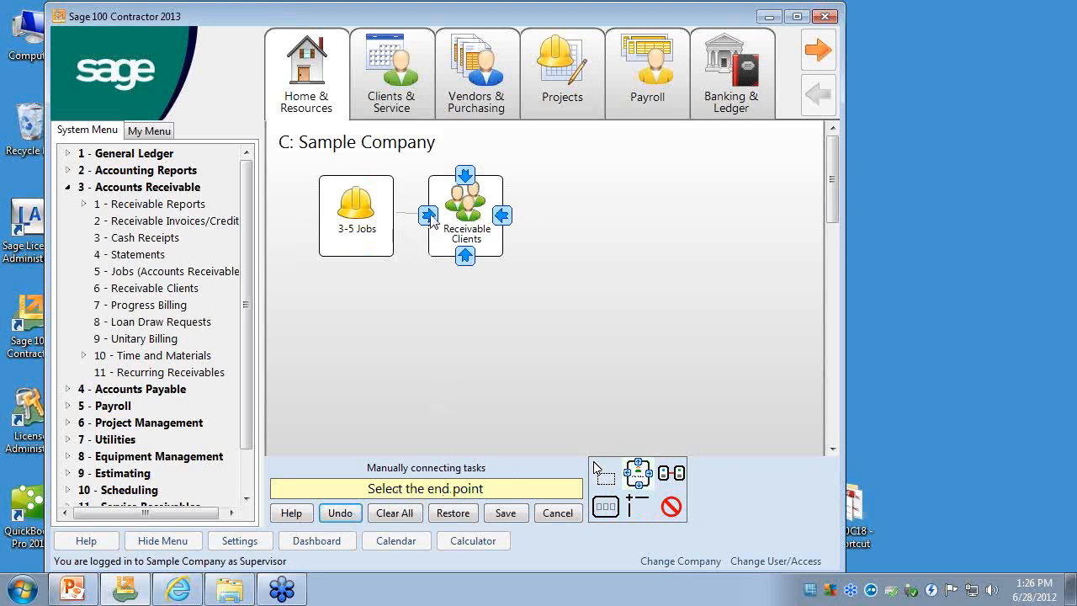
click(430, 217)
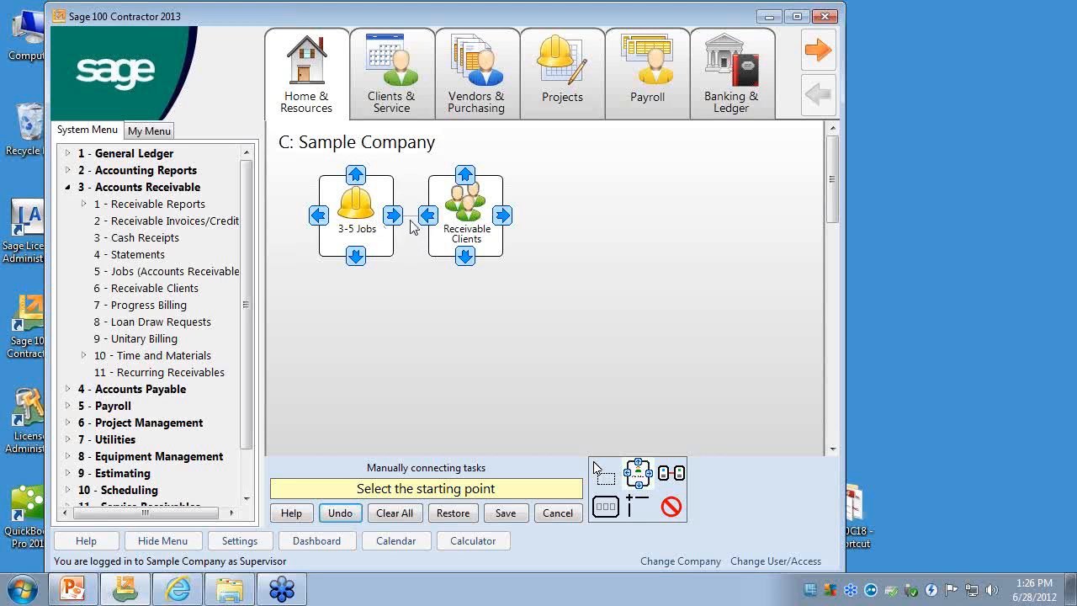
click(1067, 320)
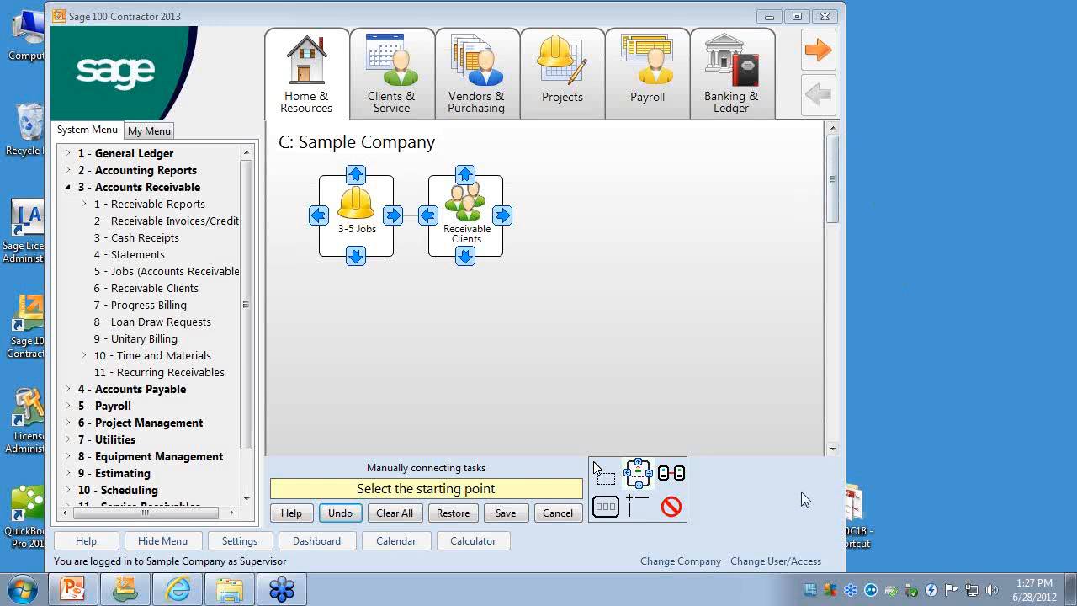
click(609, 487)
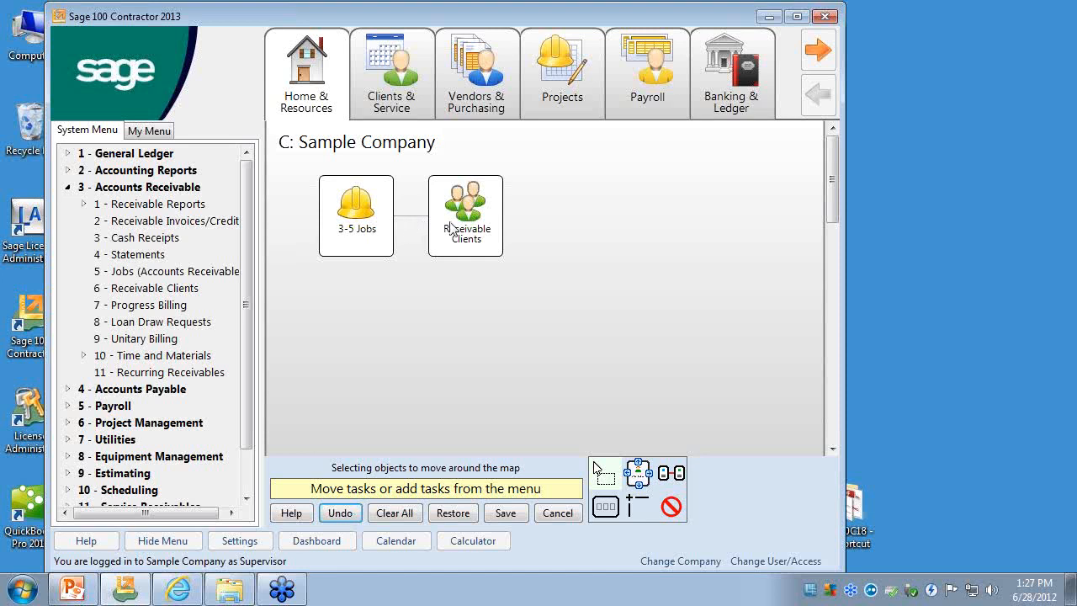
- Turn on automatic connecting and add the Progress Billing task from Accounts Receivable beside Receivable Clients in the same row
click(668, 476)
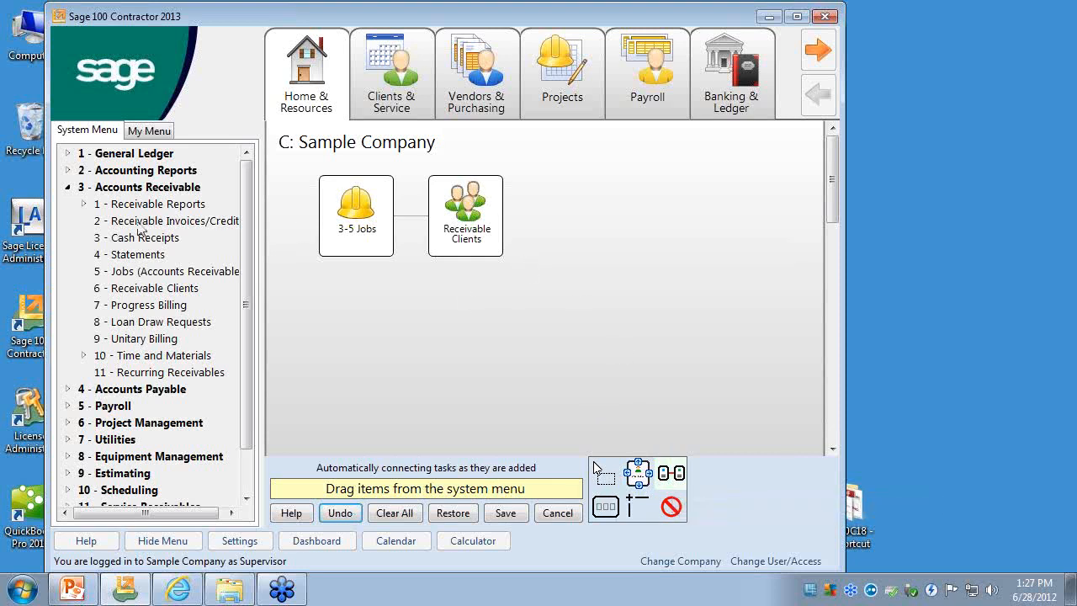
drag(139, 305, 572, 223)
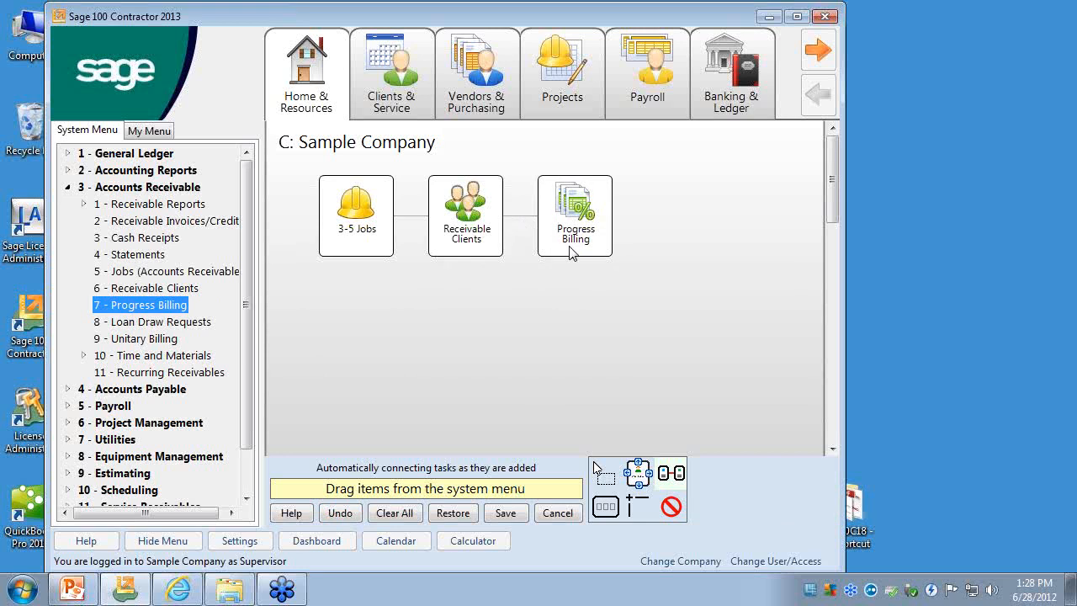
- Add the Equipment task from Equipment Management, automatically connected, in the row below between 3-5 Jobs and Receivable Clients
click(69, 187)
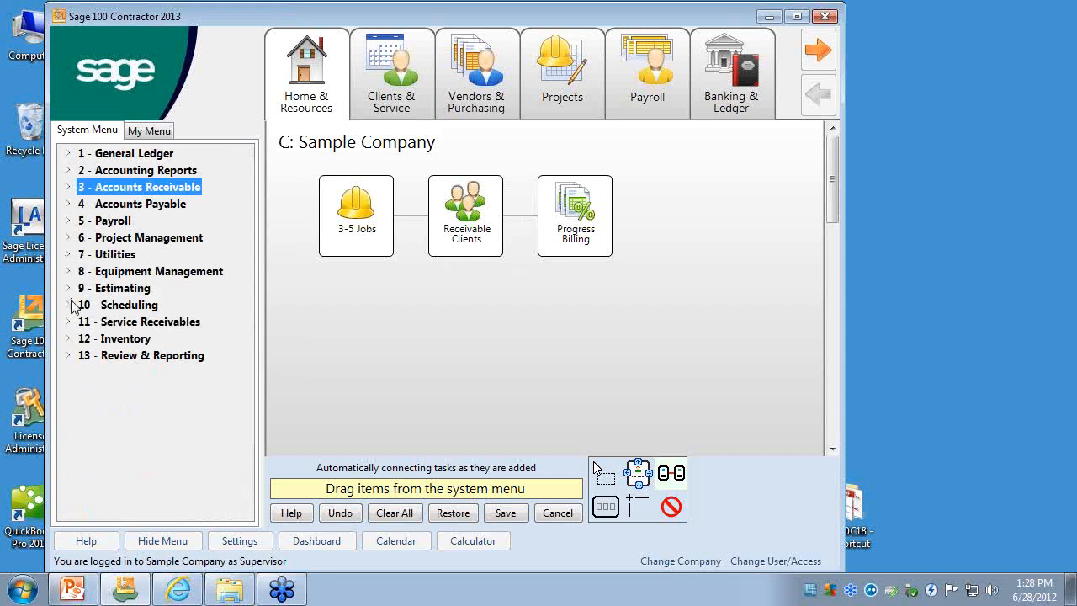
click(68, 270)
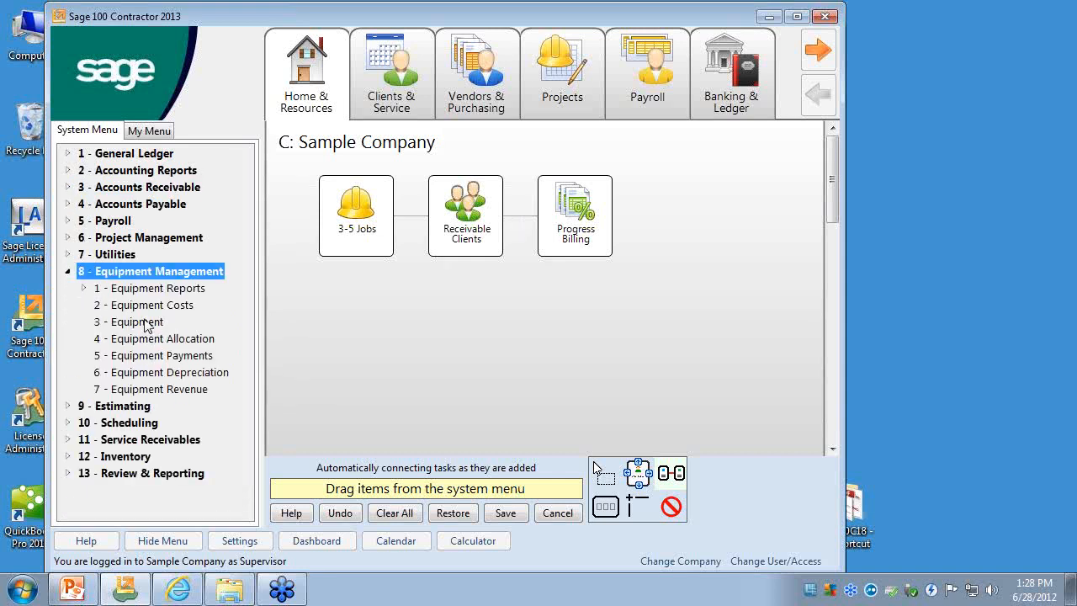
drag(138, 321, 383, 340)
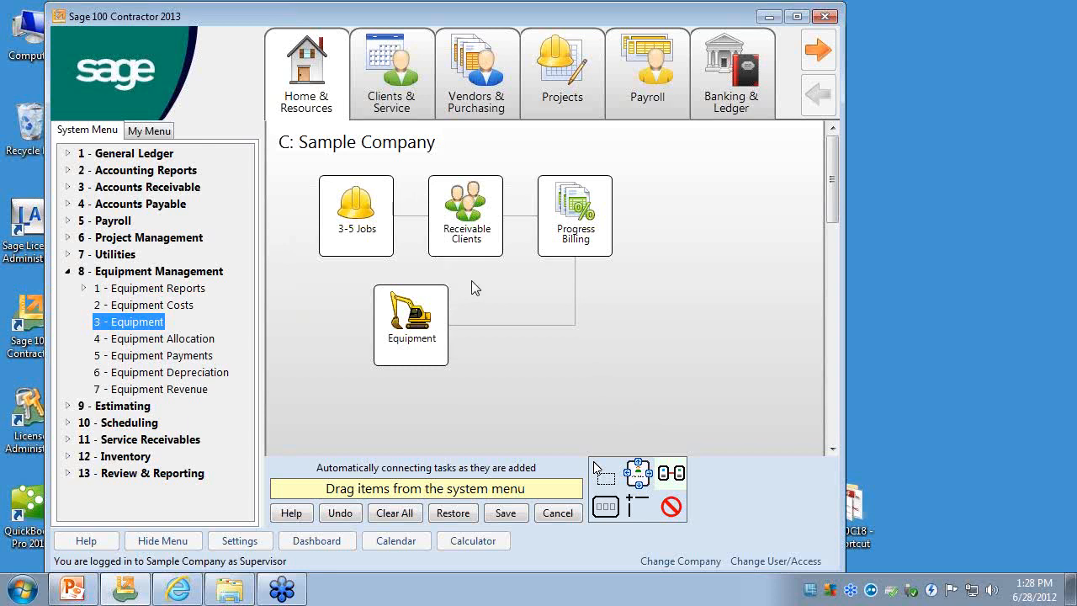
- Delete the Equipment and Progress Billing shortcuts from the map and return to selecting objects
click(672, 505)
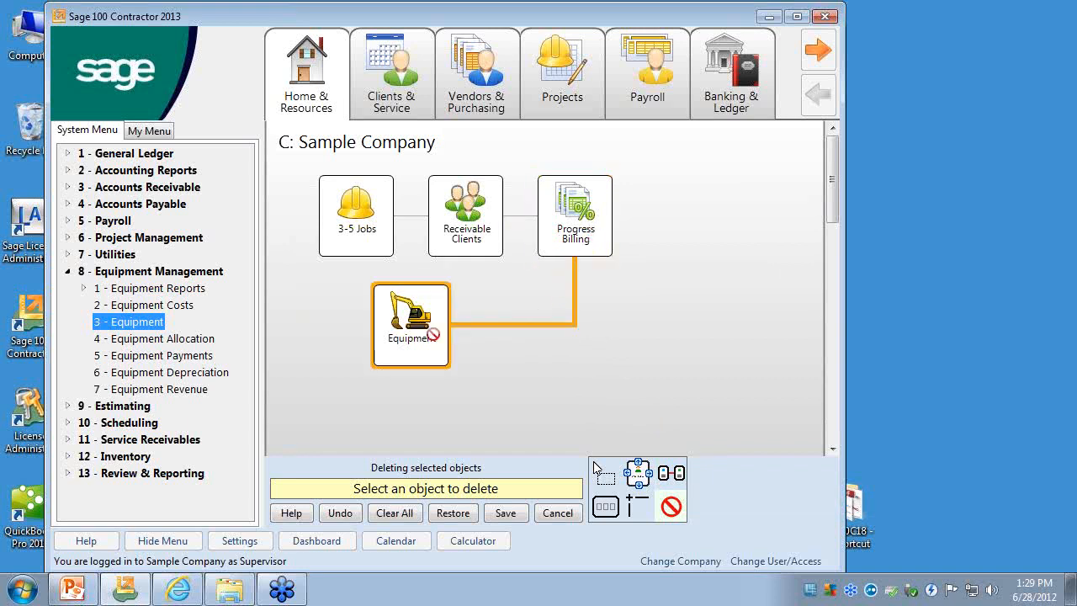
click(433, 334)
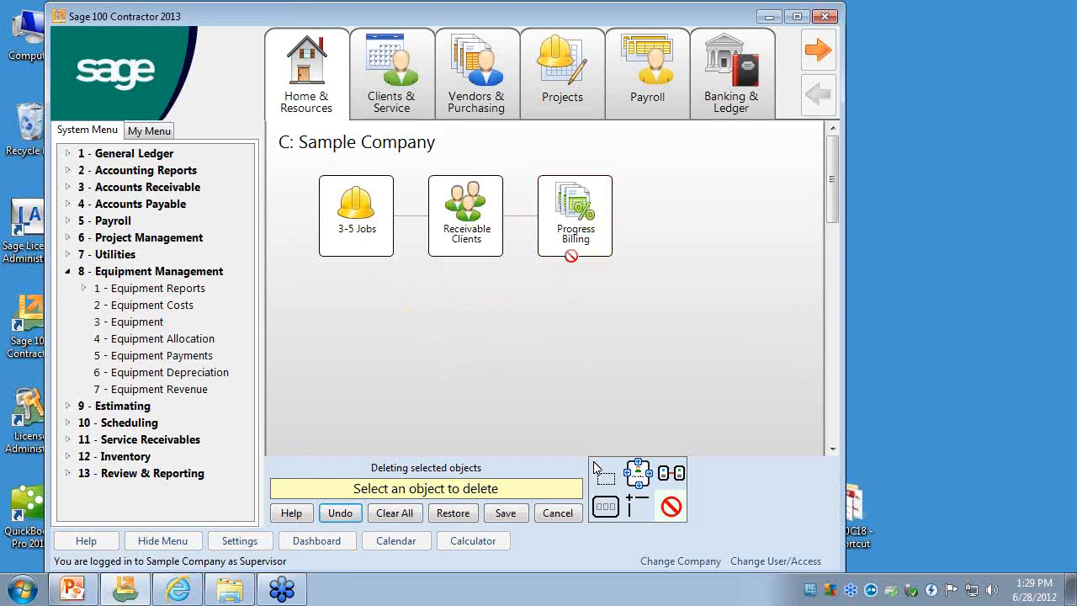
click(572, 245)
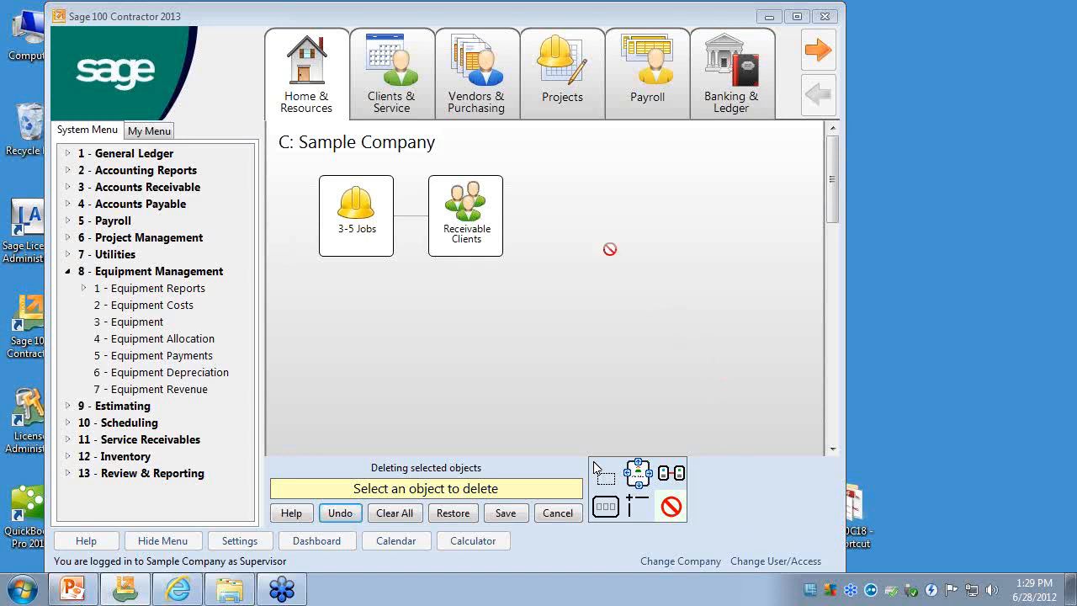
click(611, 477)
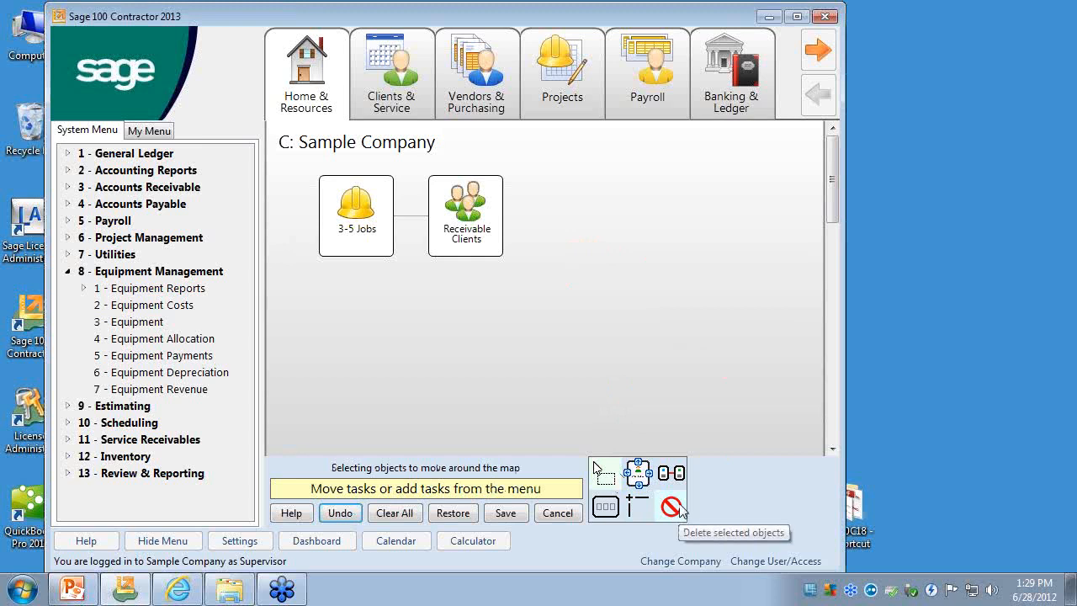
- Draw a group box around 3-5 Jobs and Receivable Clients, and add the Equipment task diagonally below it in its own group box
click(606, 508)
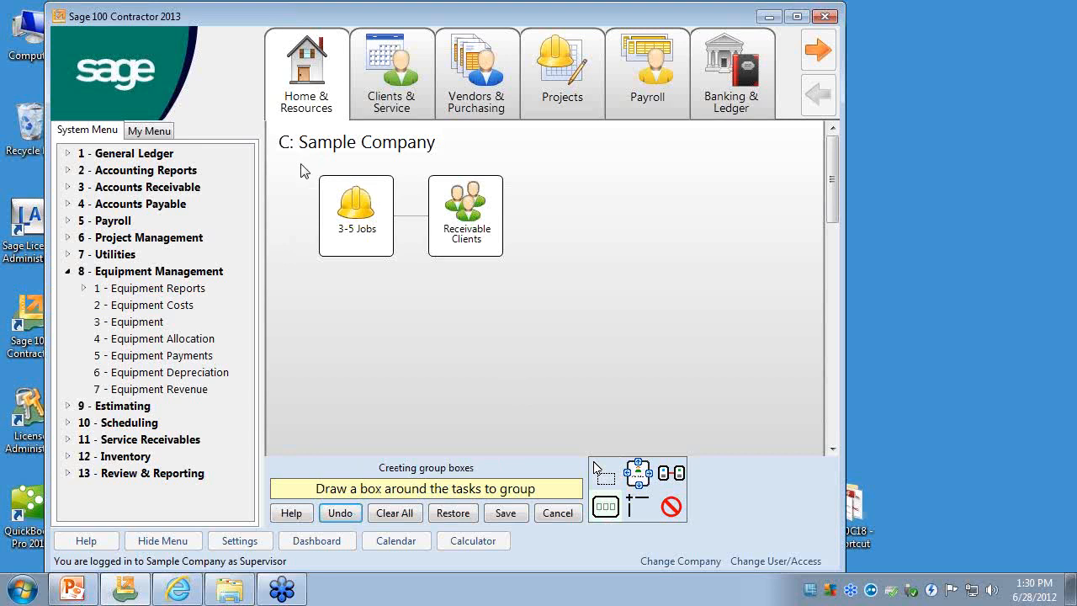
drag(299, 162, 529, 286)
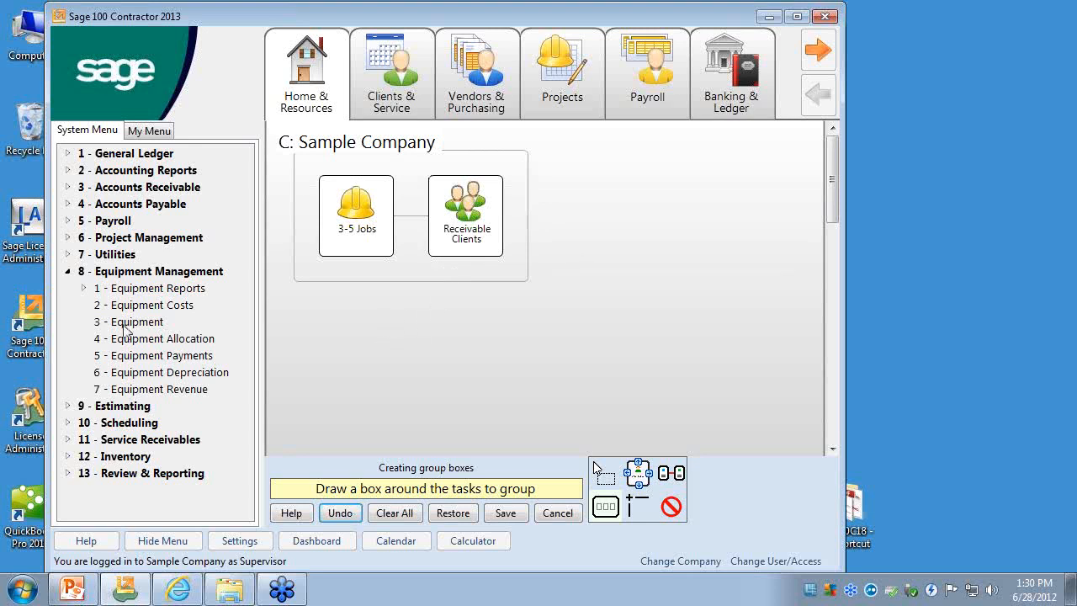
drag(124, 329, 641, 329)
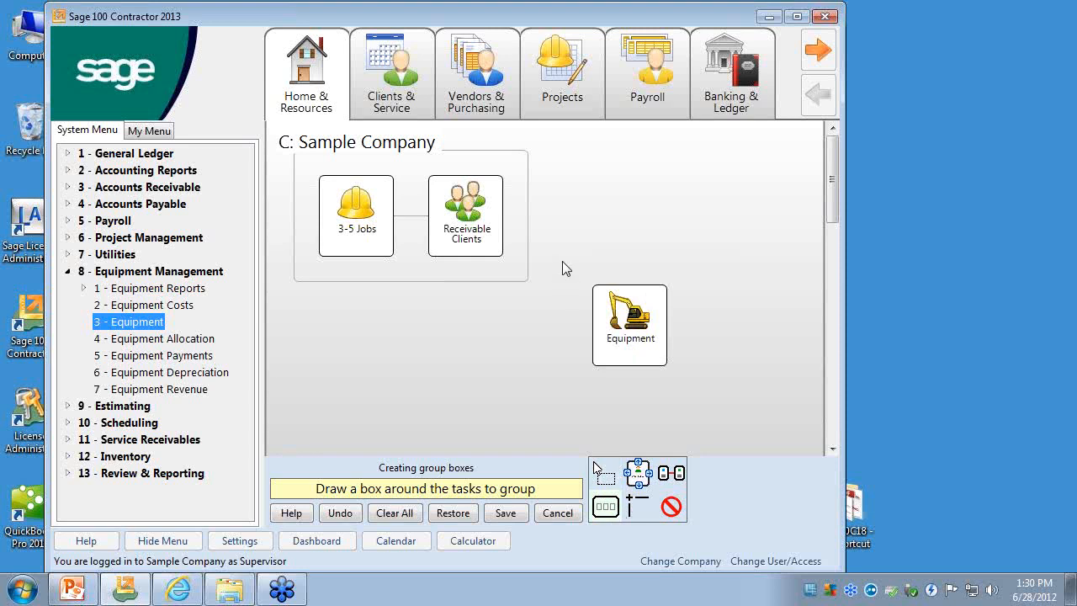
drag(562, 263, 692, 391)
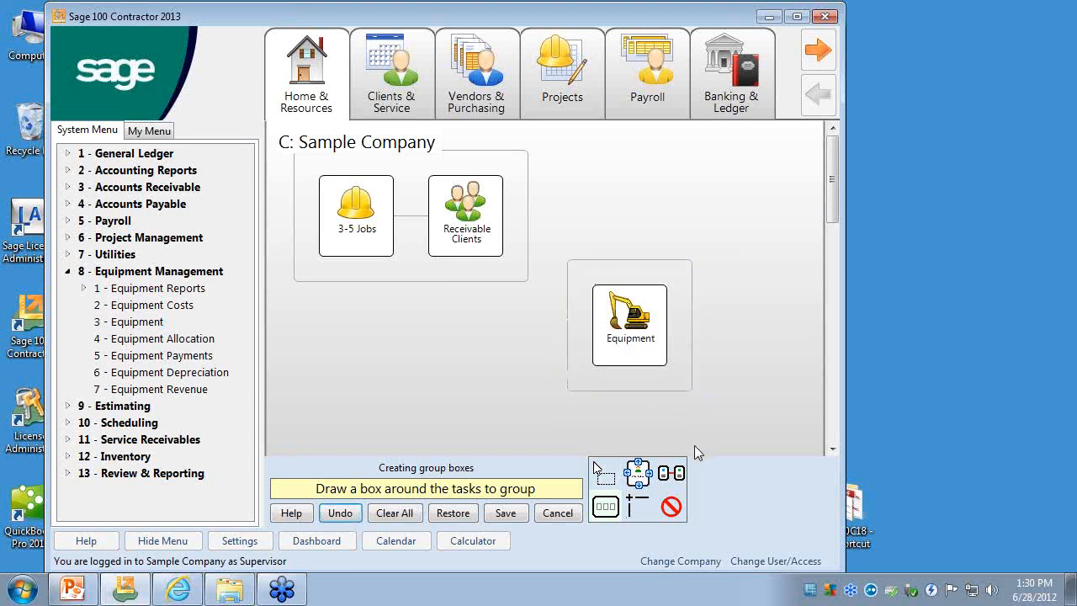
- Connect the two group boxes with straight lines, one route reaching the Equipment box's upper edge and the other its near side
click(638, 504)
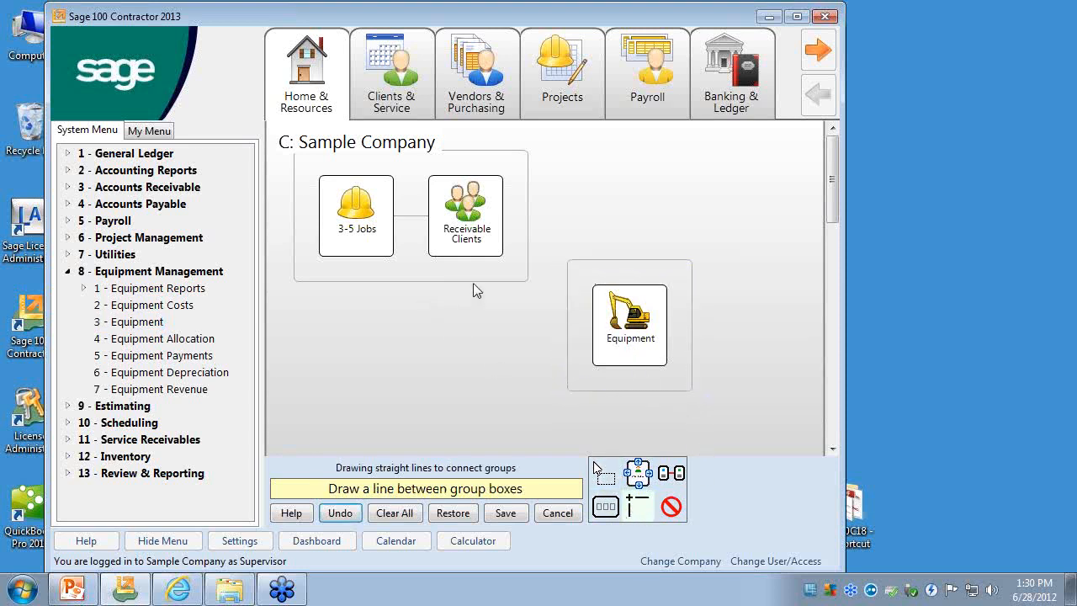
drag(530, 212, 559, 212)
drag(602, 268, 626, 266)
drag(575, 304, 569, 336)
- Delete the group connecting lines, both group boxes and the Equipment shortcut, and return to selecting objects
click(671, 506)
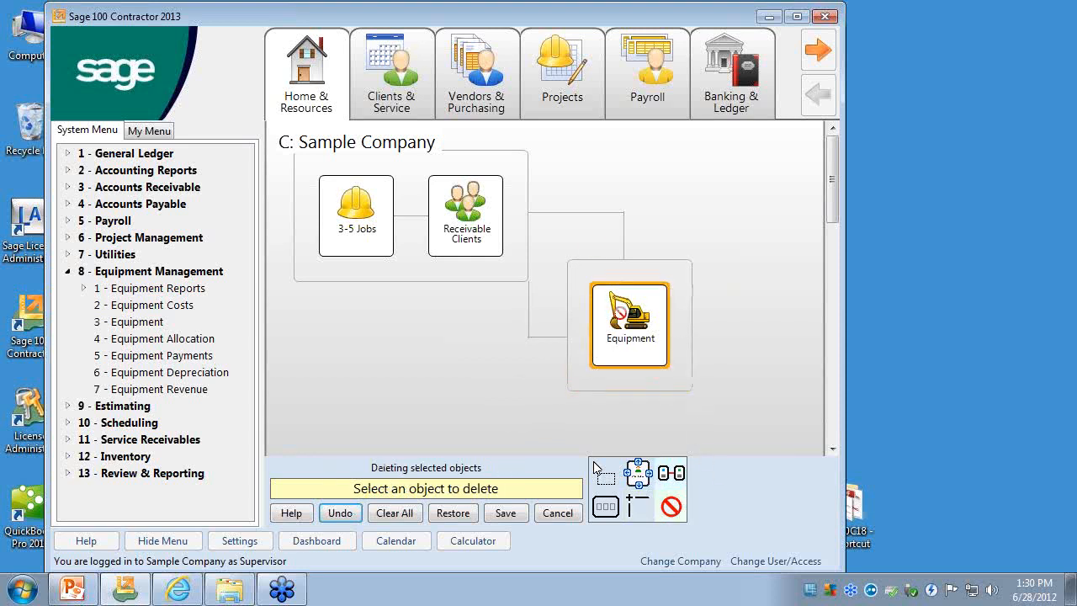
click(572, 212)
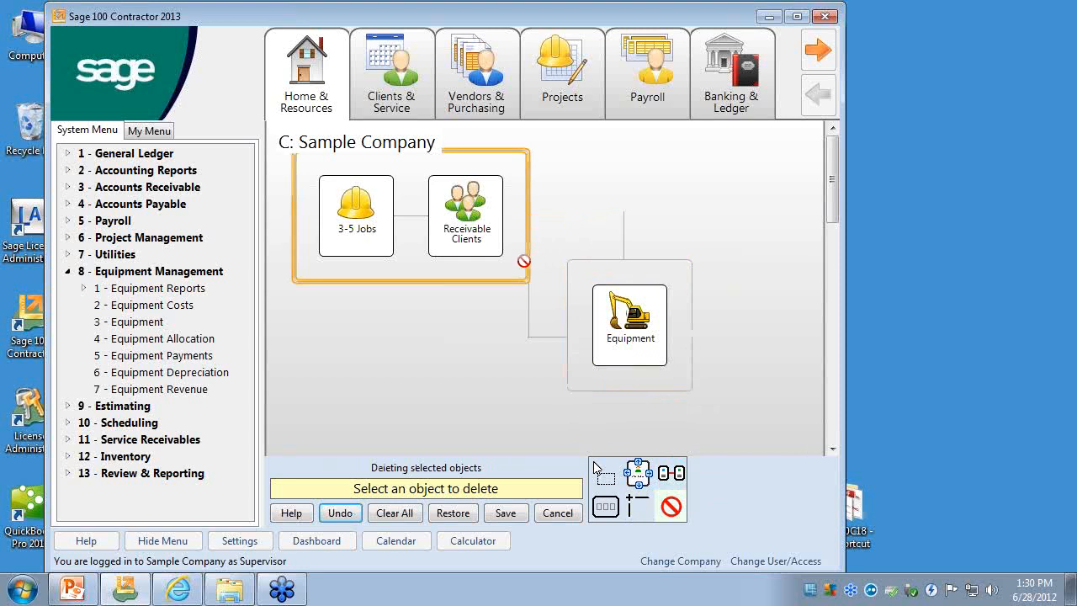
click(528, 309)
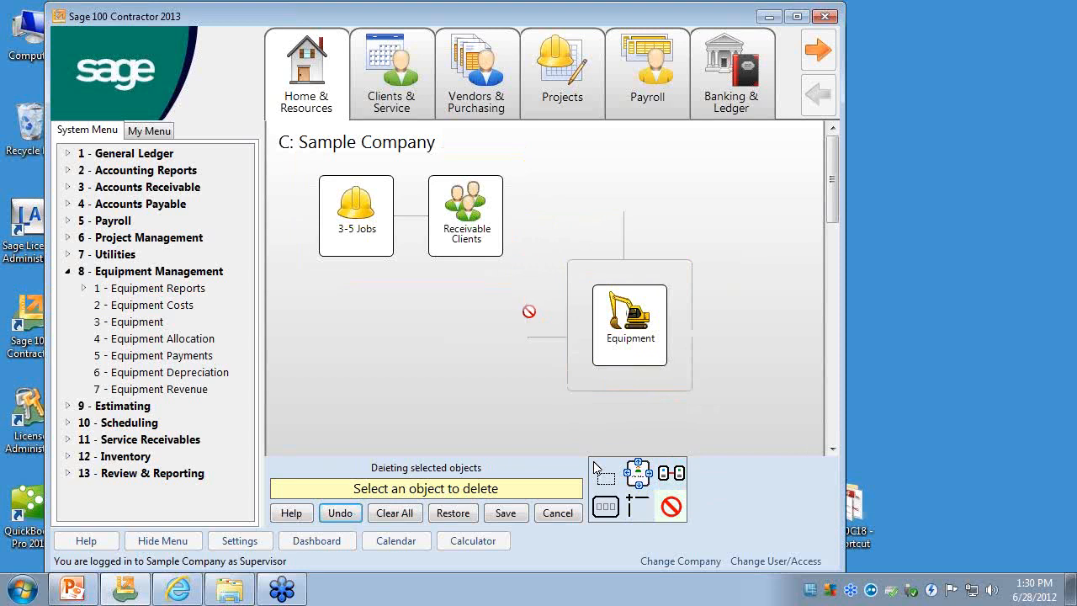
click(569, 333)
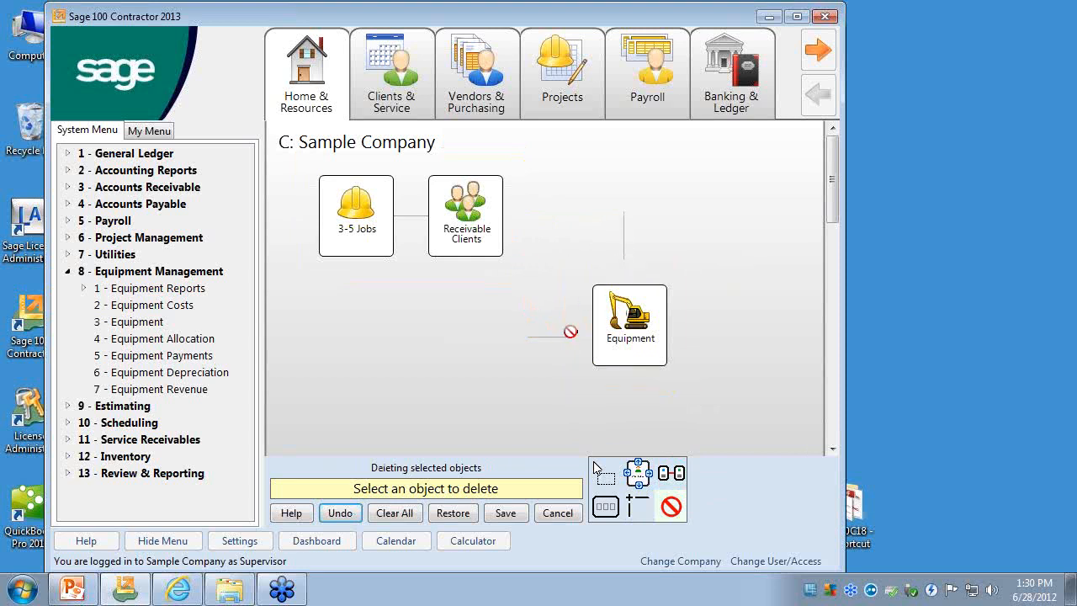
click(561, 336)
click(623, 243)
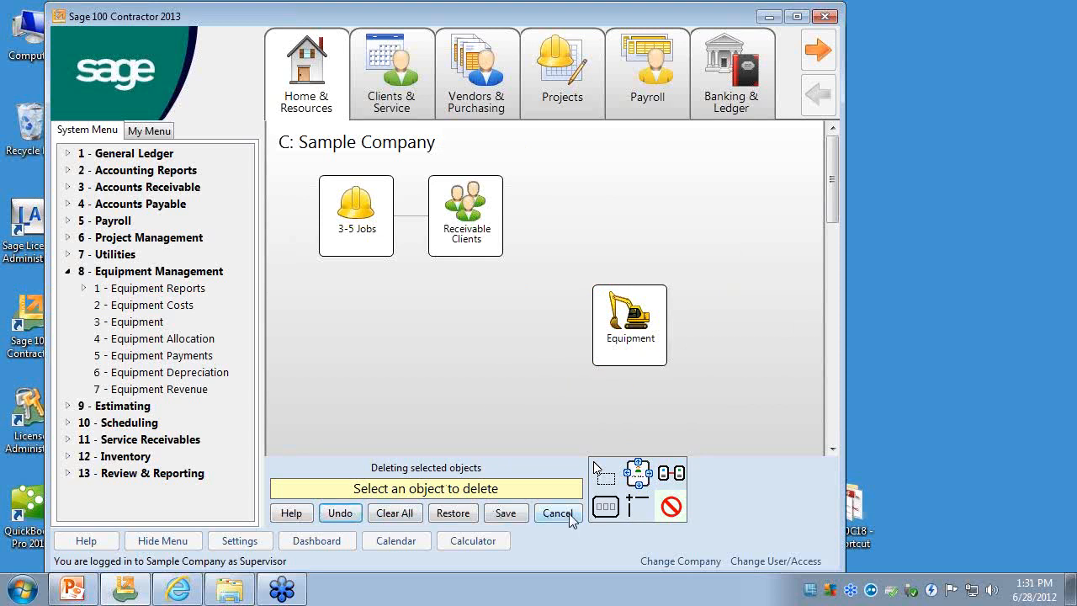
click(609, 312)
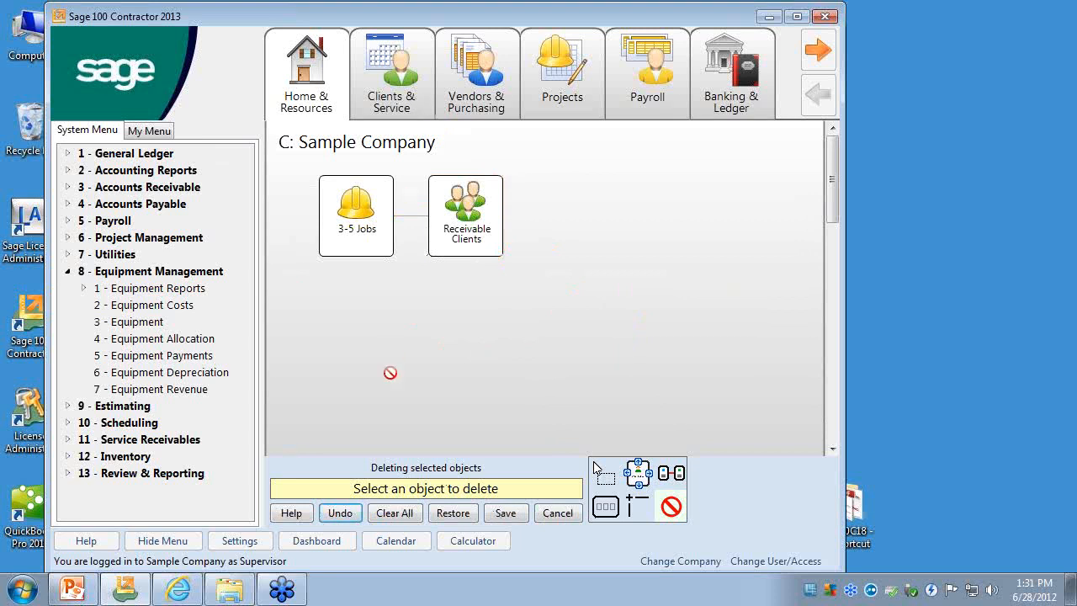
click(613, 482)
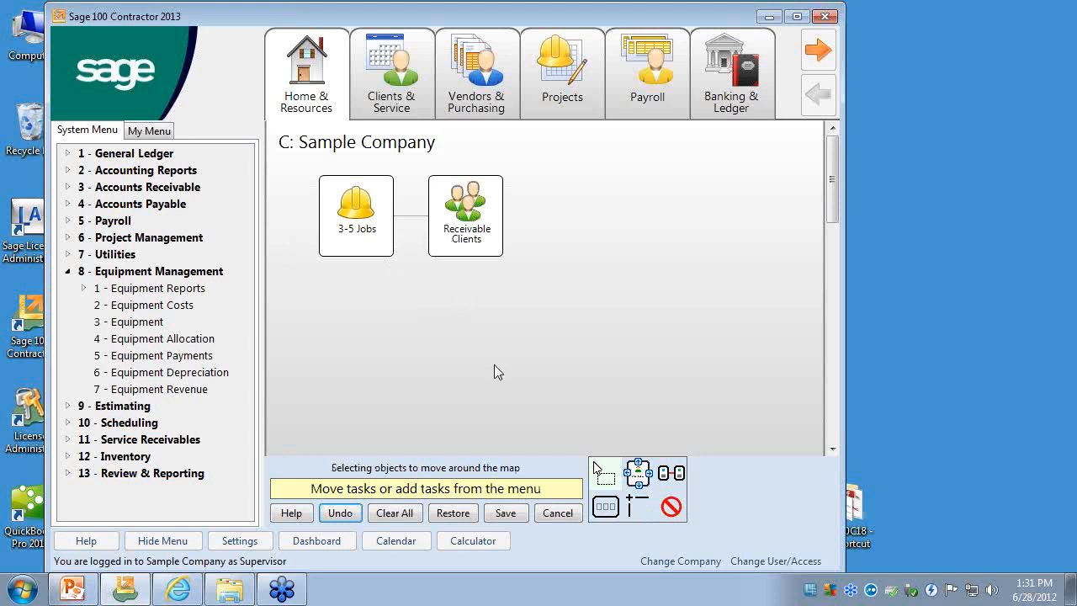
- Undo the deletions of the Equipment shortcut, both group boxes and their connecting lines
click(341, 514)
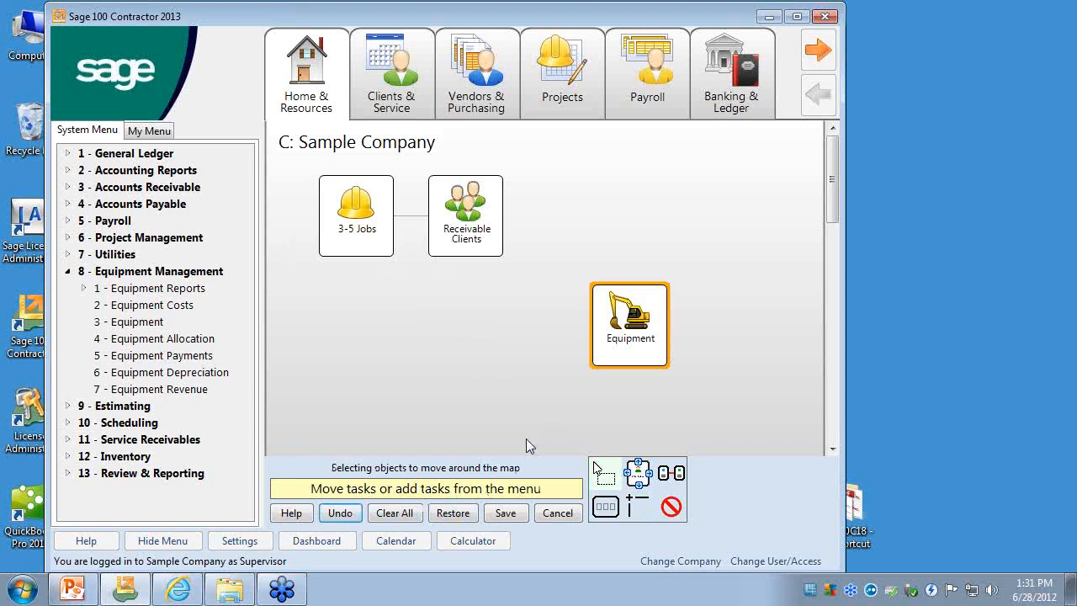
click(340, 515)
click(339, 518)
click(340, 518)
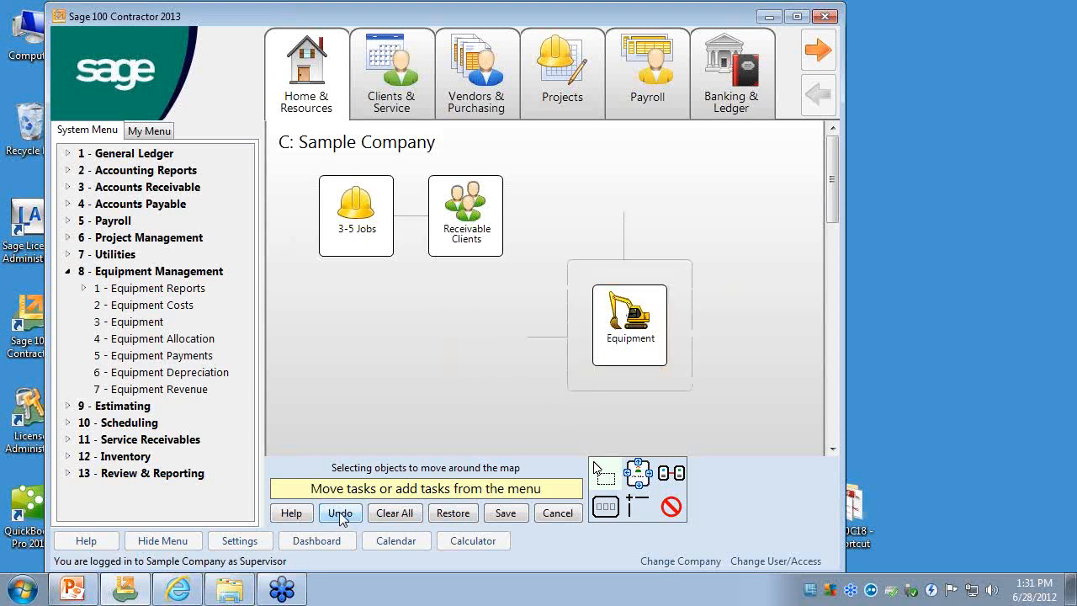
click(340, 518)
click(340, 518)
click(340, 519)
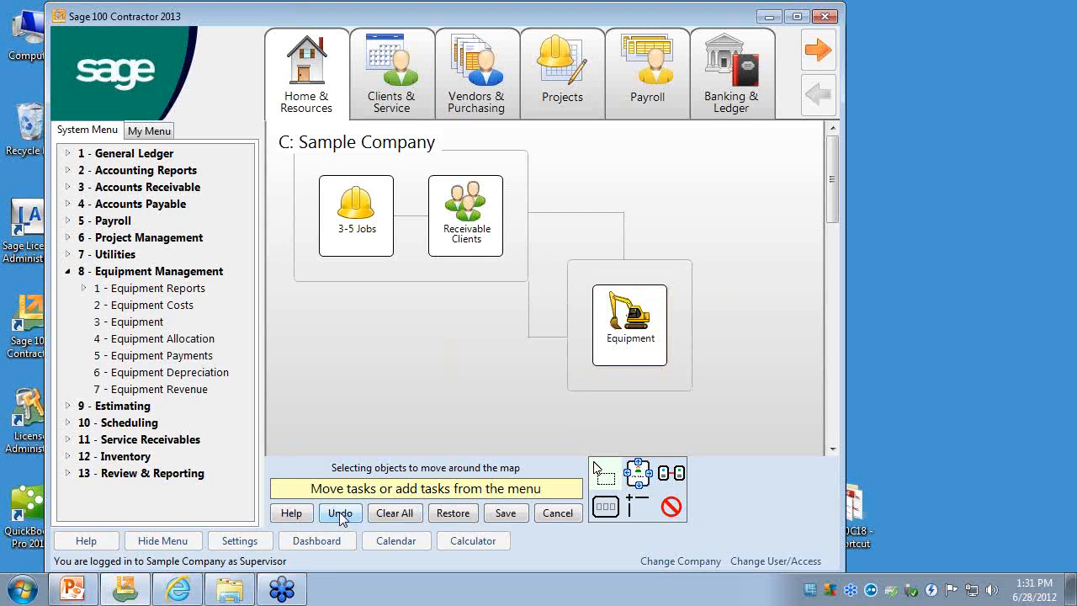
- Remove the Equipment group box, the connecting lines, the Equipment shortcut and the box around 3-5 Jobs and Receivable Clients
click(671, 505)
click(589, 385)
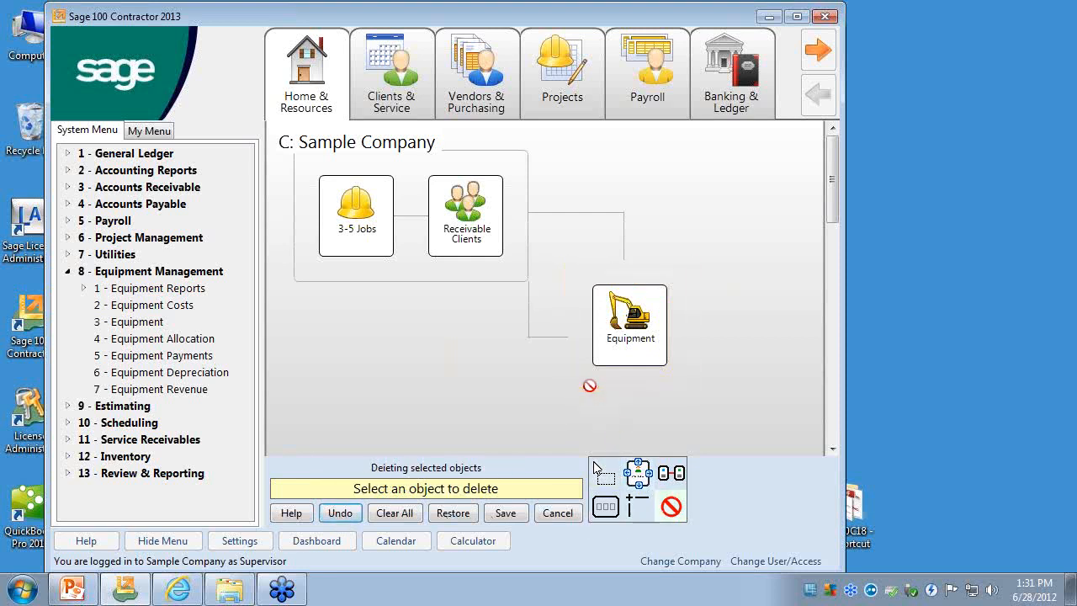
click(559, 337)
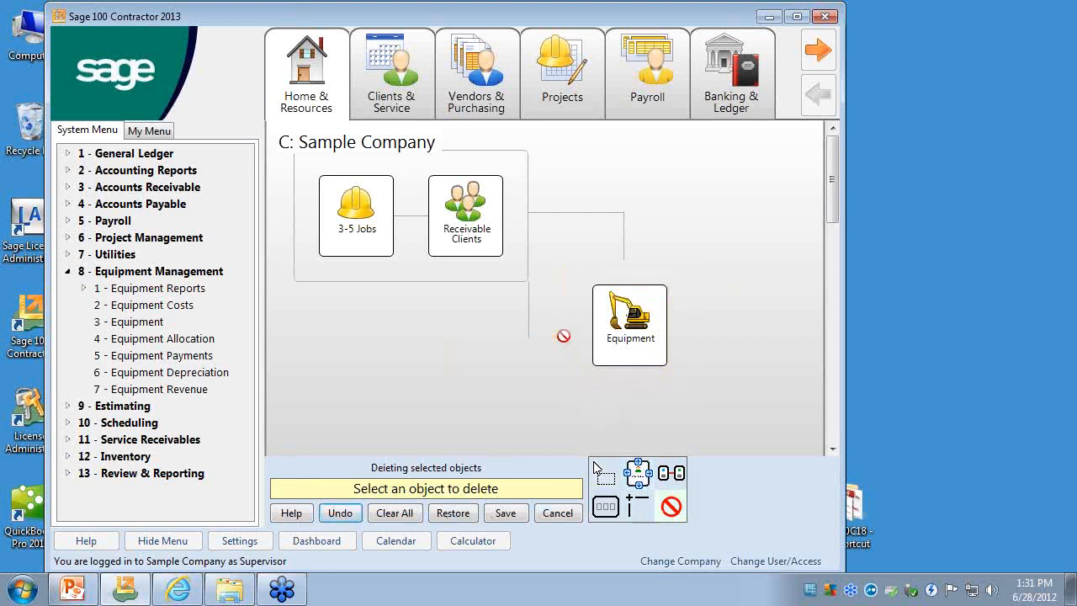
click(552, 212)
click(623, 232)
click(633, 315)
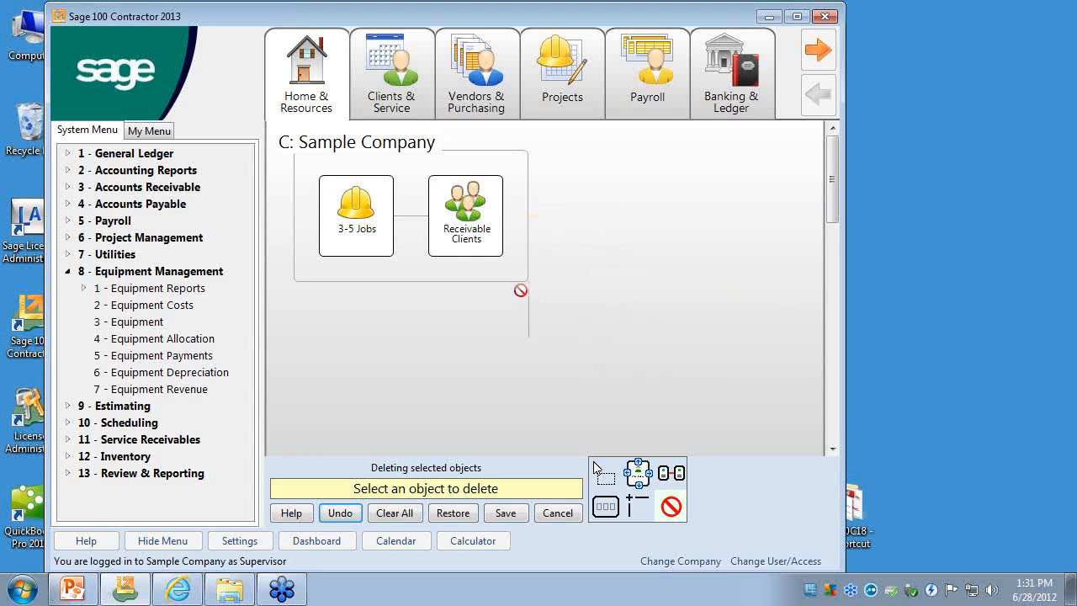
click(524, 292)
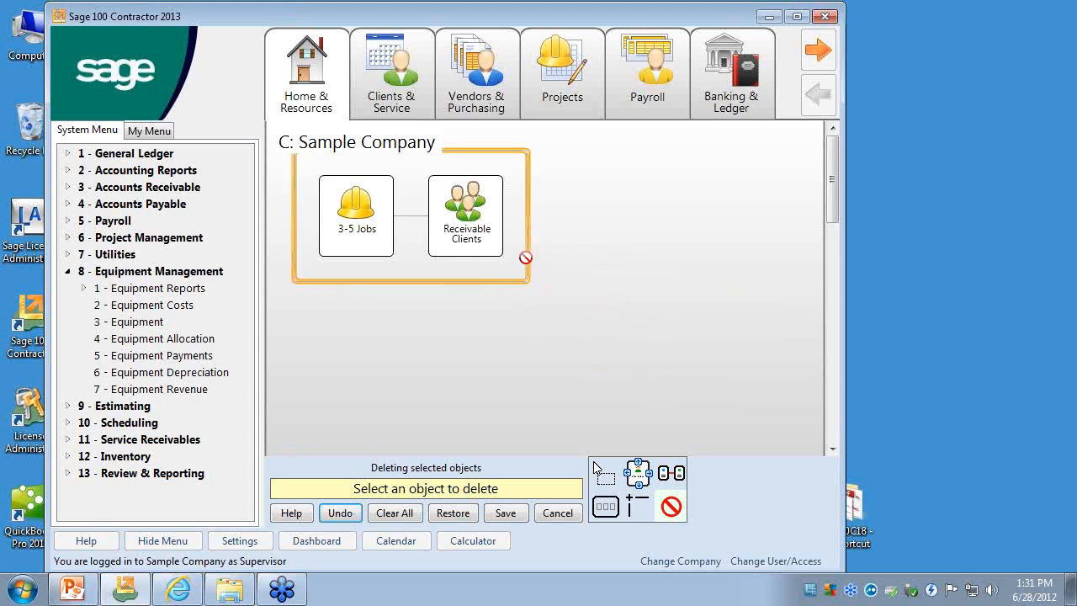
click(525, 257)
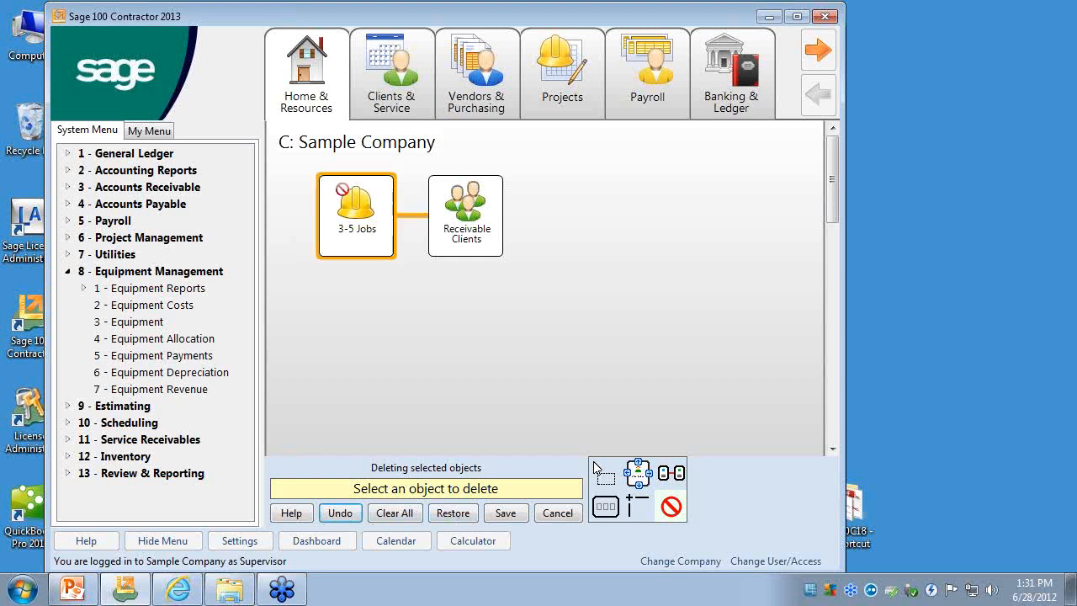
- Restore the Home & Resources shortcuts to the system's original map and save the map
click(454, 513)
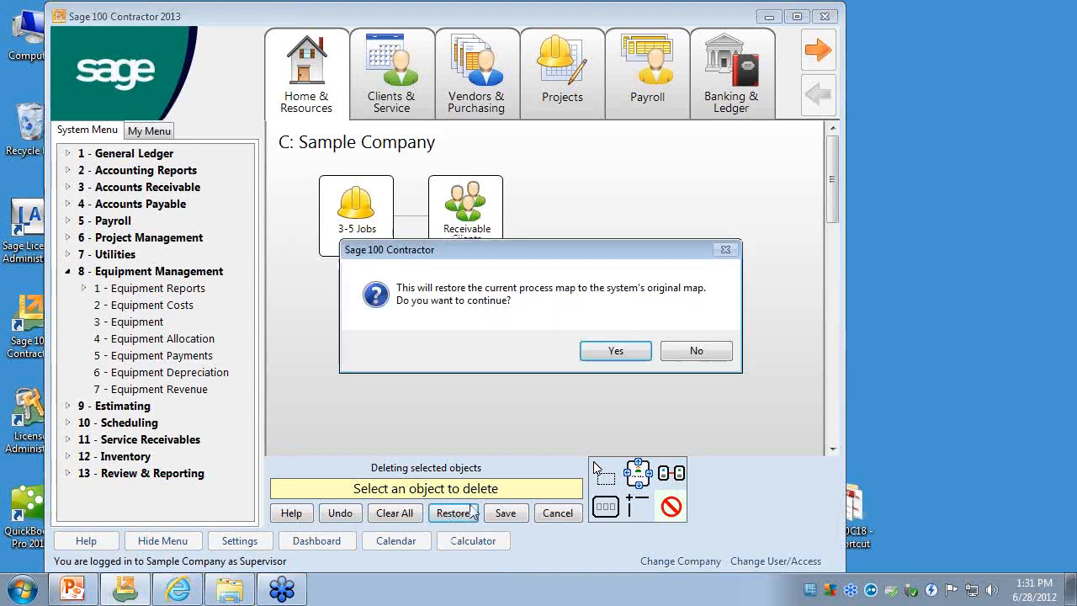
click(607, 354)
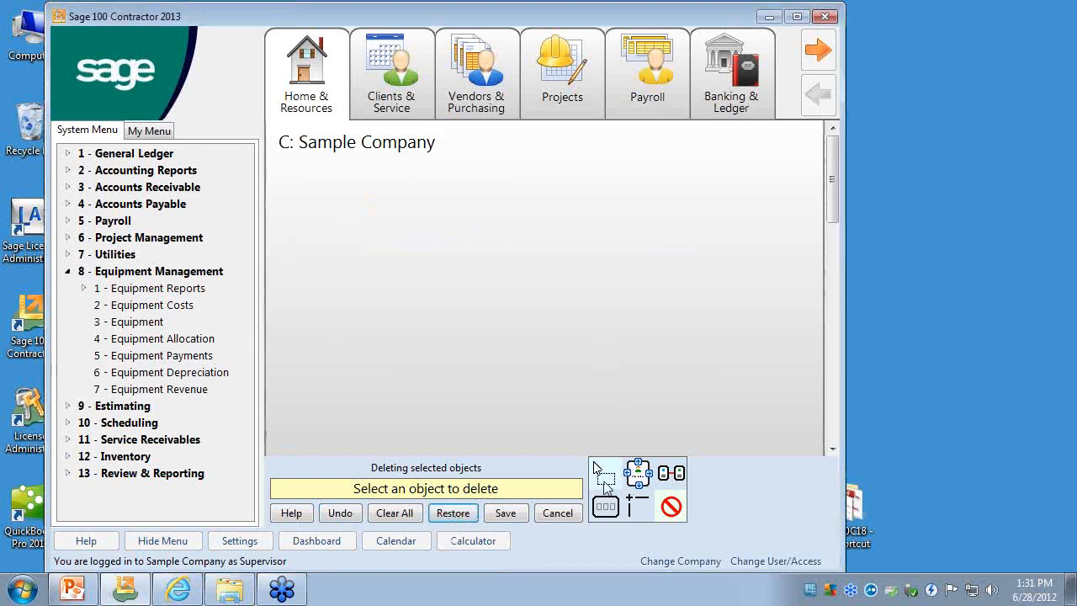
click(607, 486)
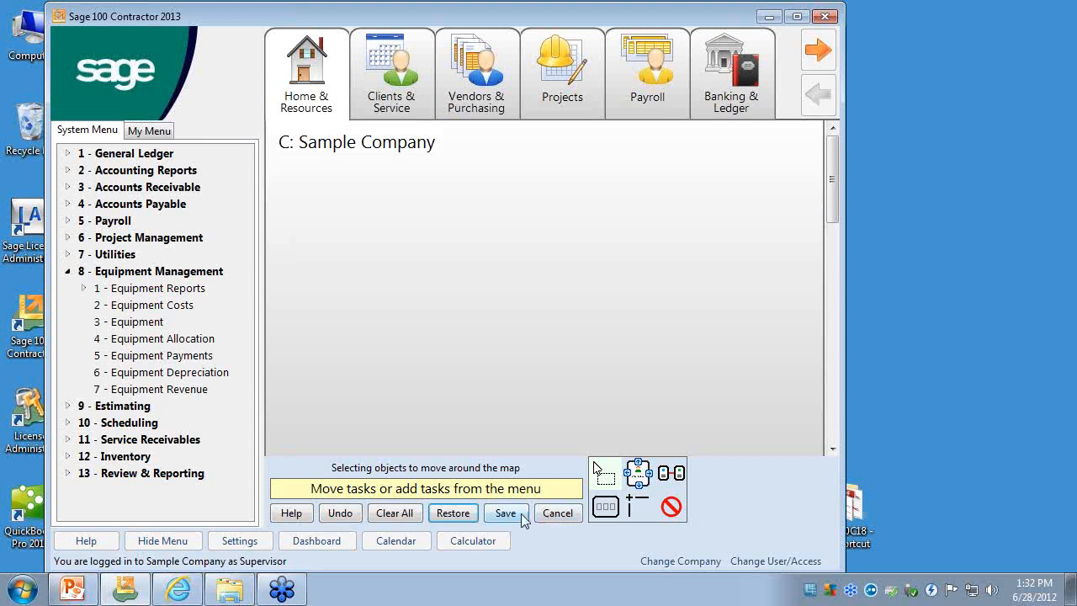
click(520, 516)
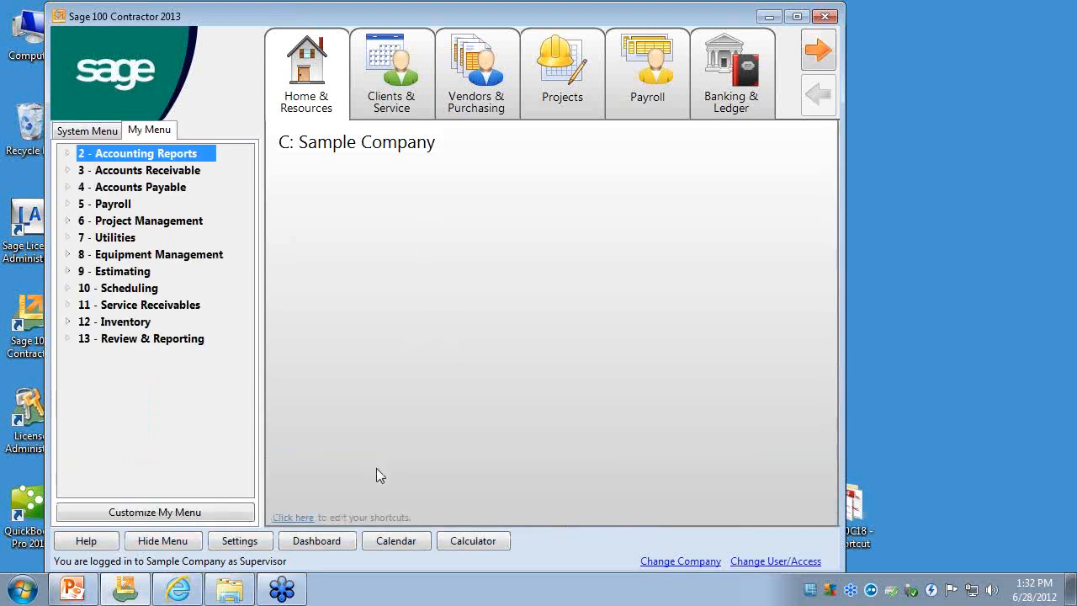
click(292, 519)
click(506, 517)
- Open the Clients & Service process map for editing and clear all of its tasks
click(410, 93)
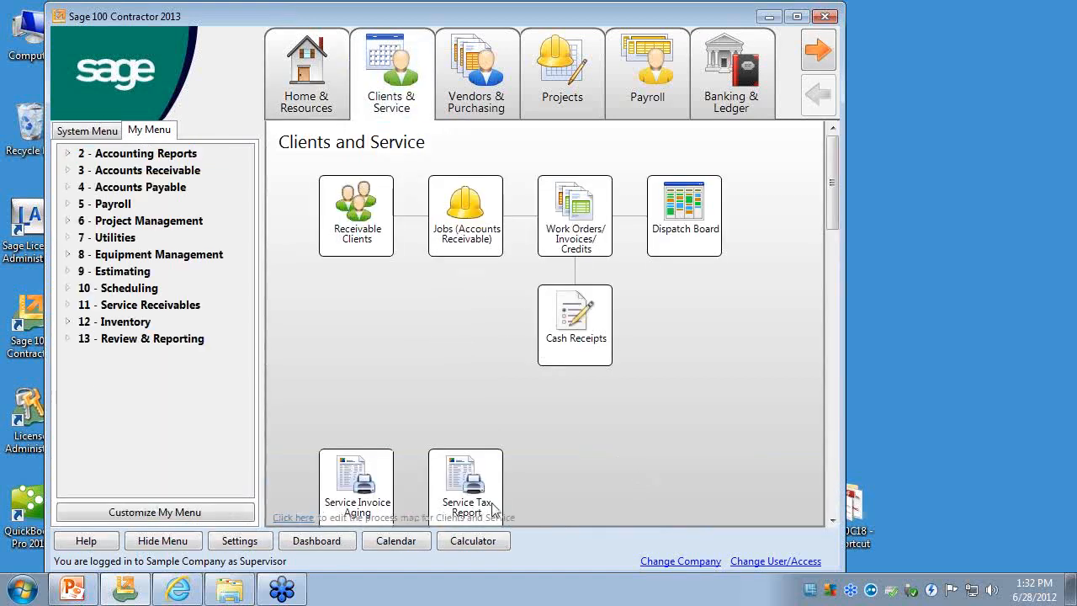
click(283, 518)
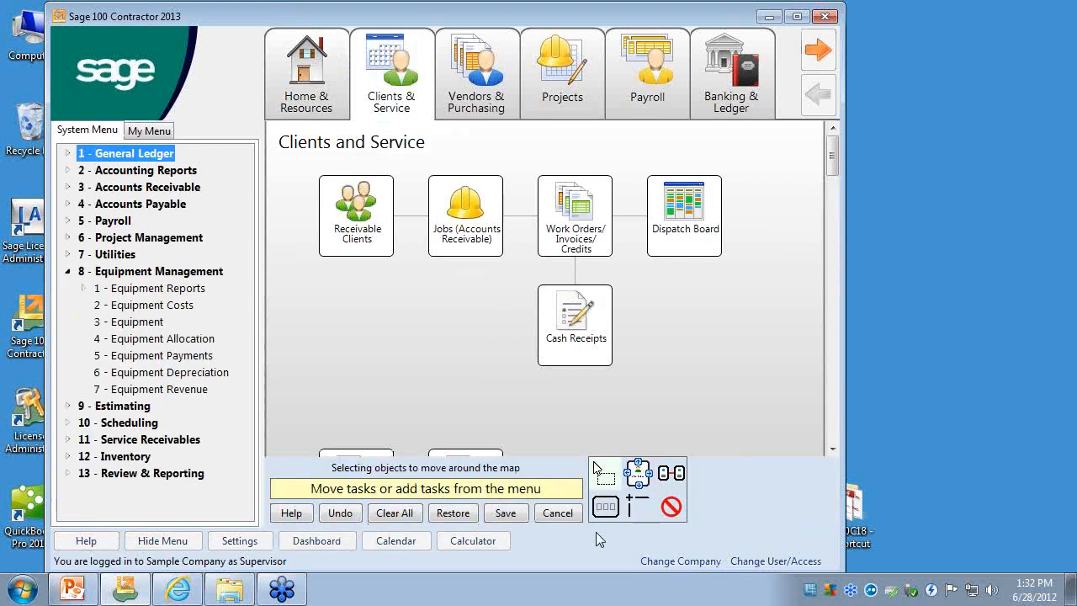
click(409, 516)
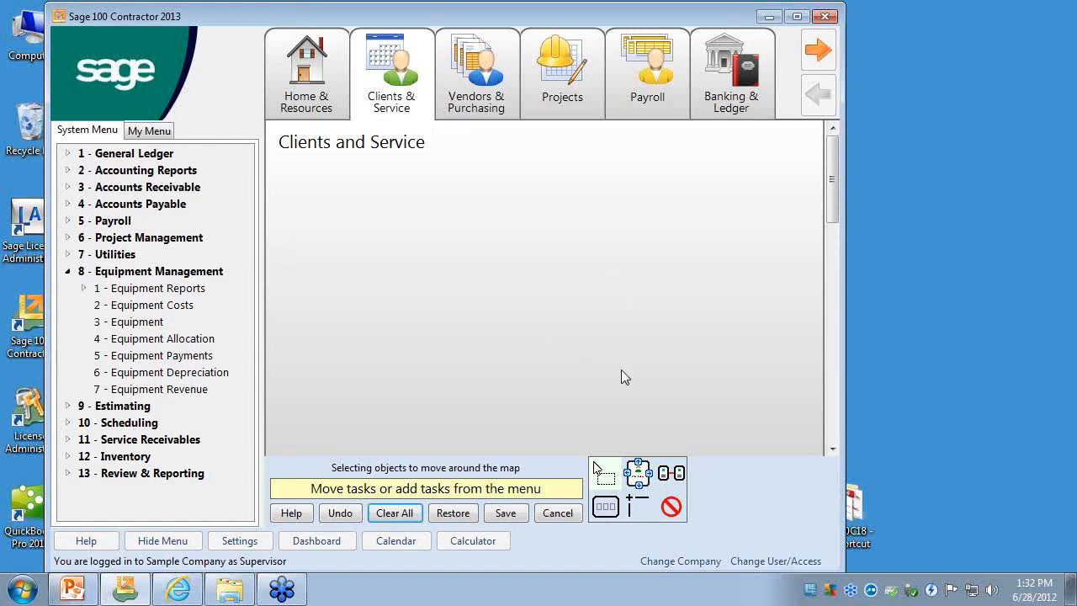
- Restore the Clients & Service process map to the system's original map, check its shortcuts and save the map
click(452, 512)
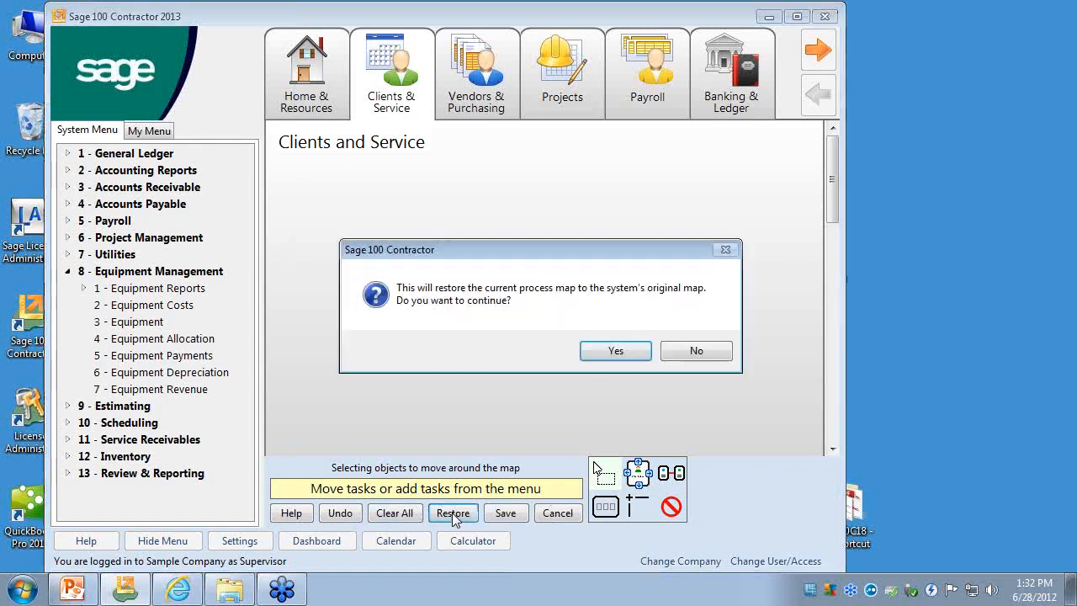
click(617, 353)
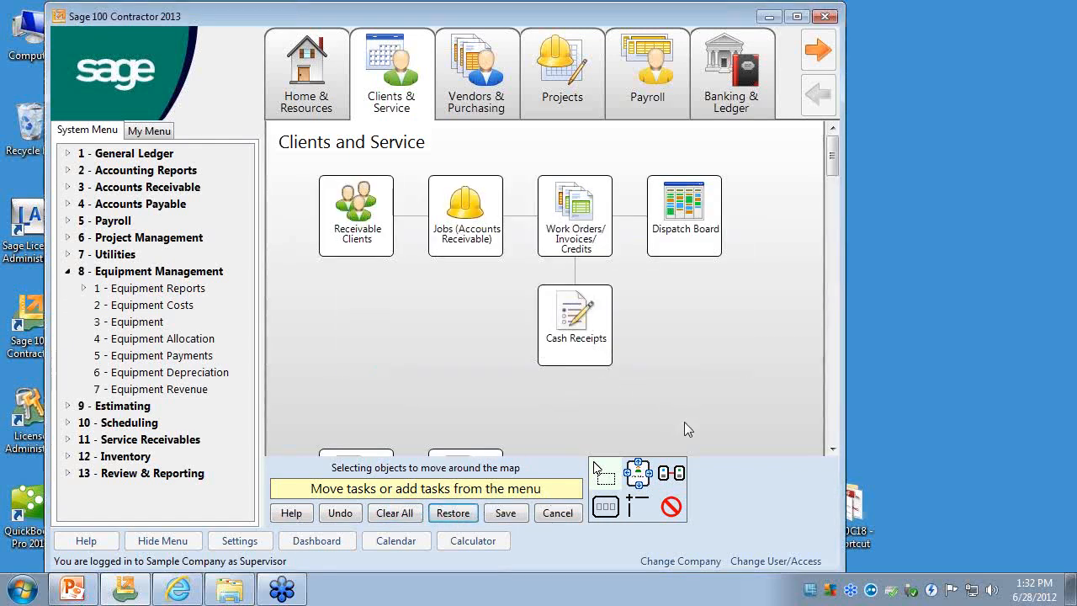
click(832, 451)
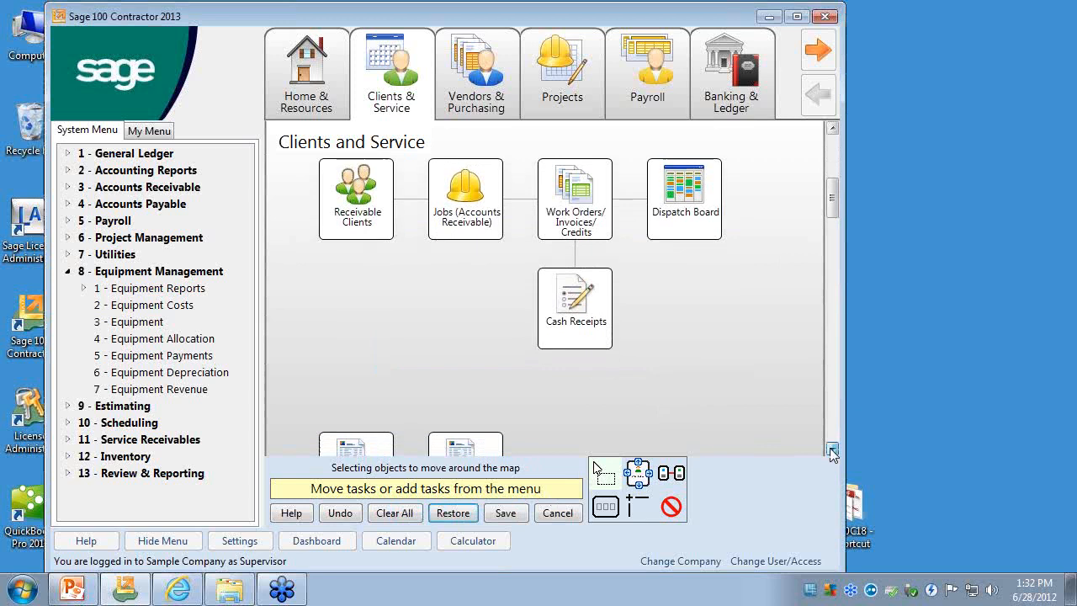
click(832, 451)
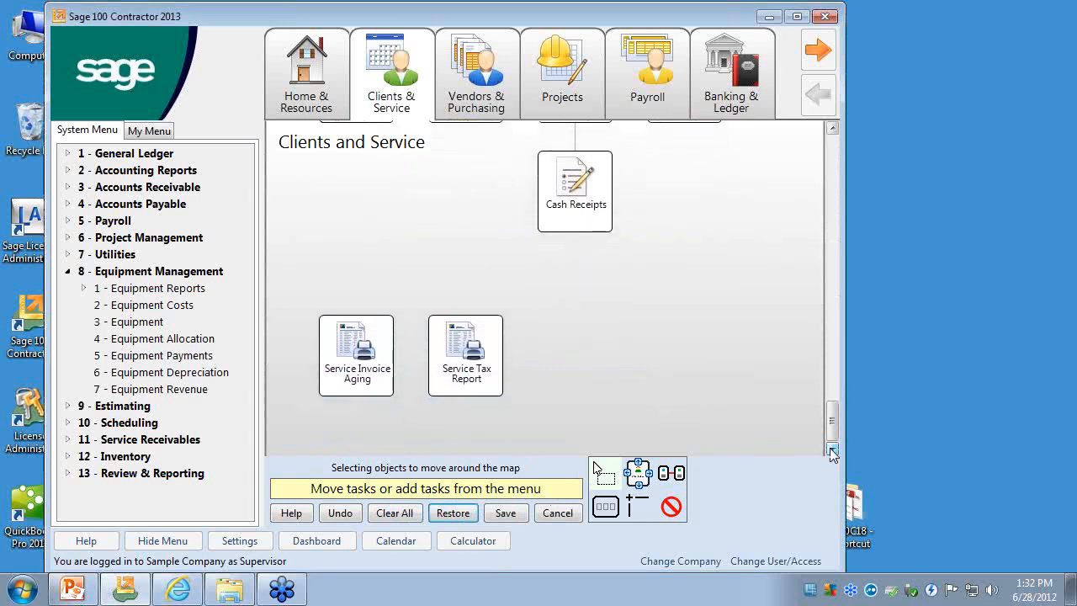
drag(832, 430, 843, 176)
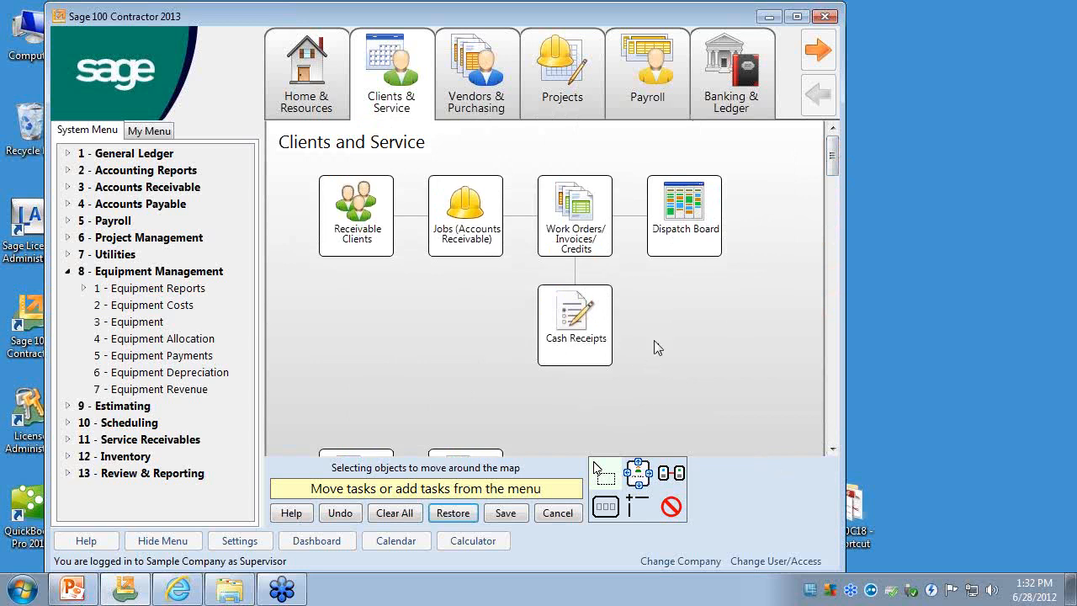
drag(835, 161, 829, 429)
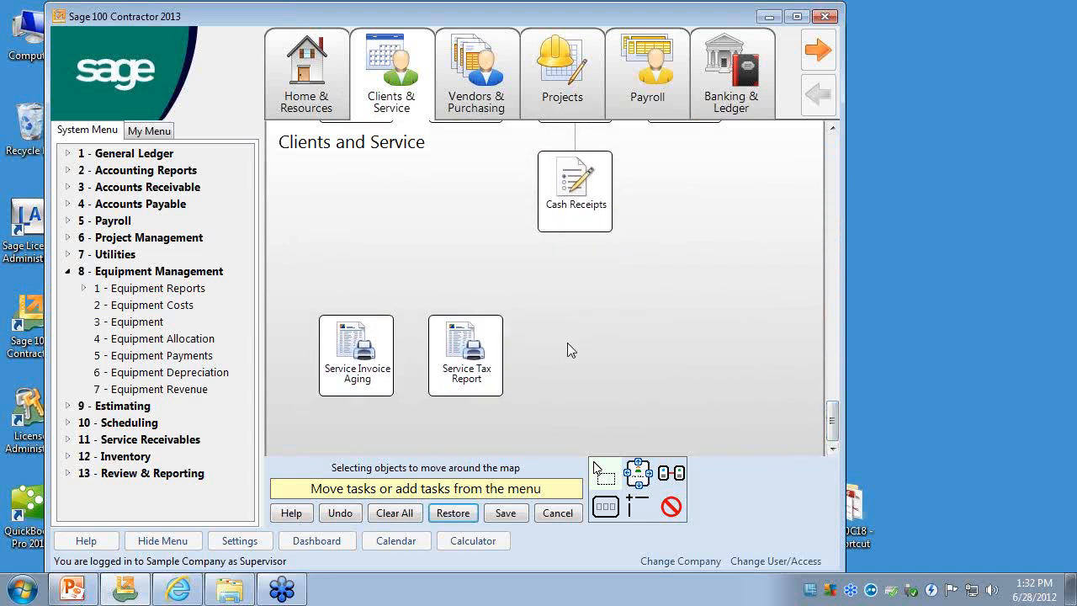
drag(836, 407, 833, 137)
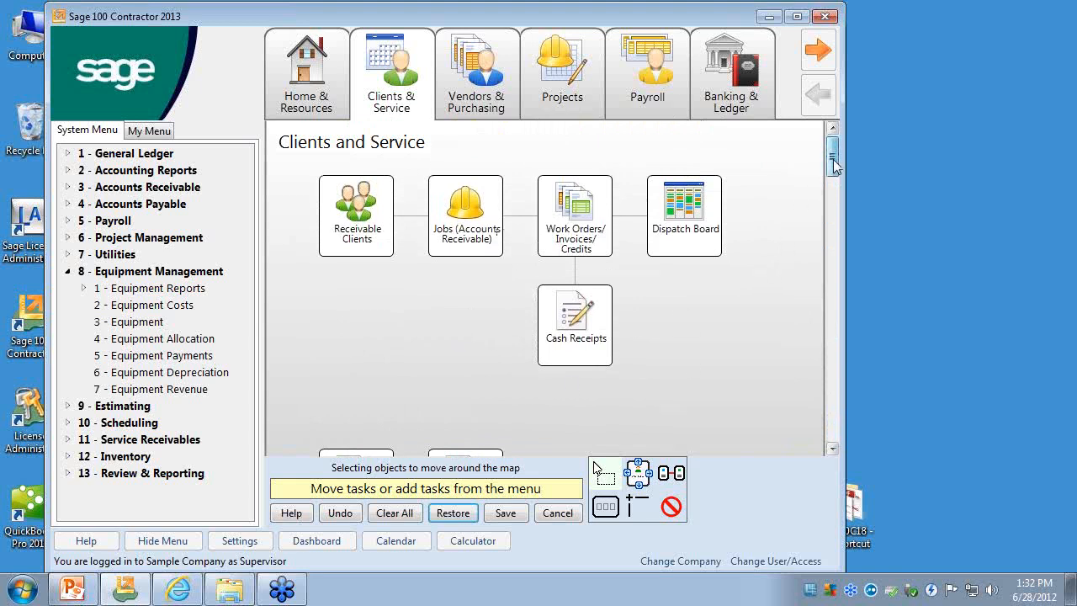
mouse_move(832, 159)
mouse_down()
mouse_move(816, 436)
mouse_move(821, 151)
mouse_up()
click(506, 513)
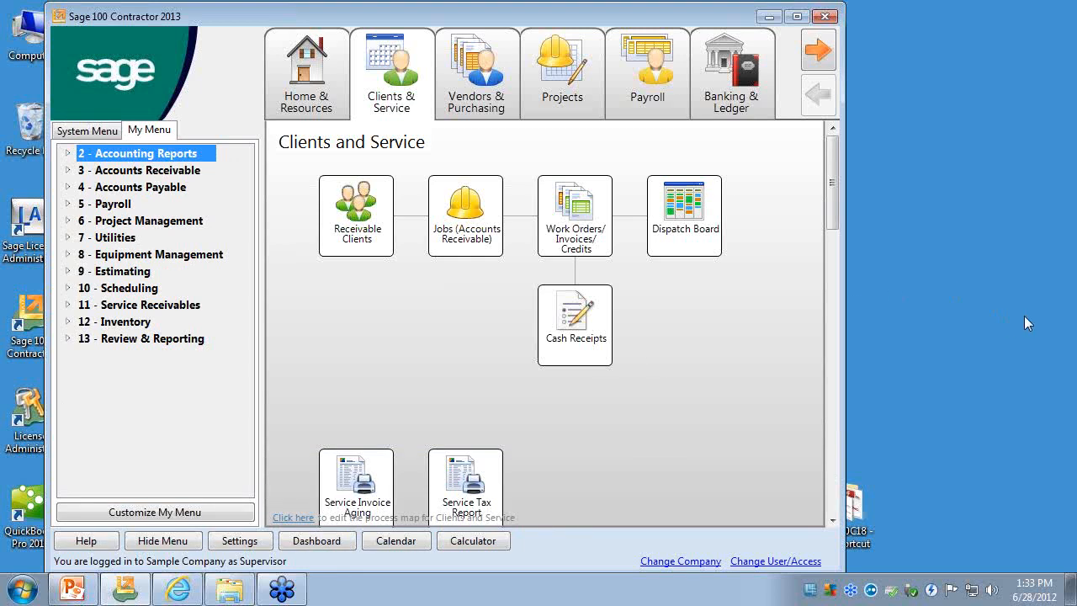
click(1061, 325)
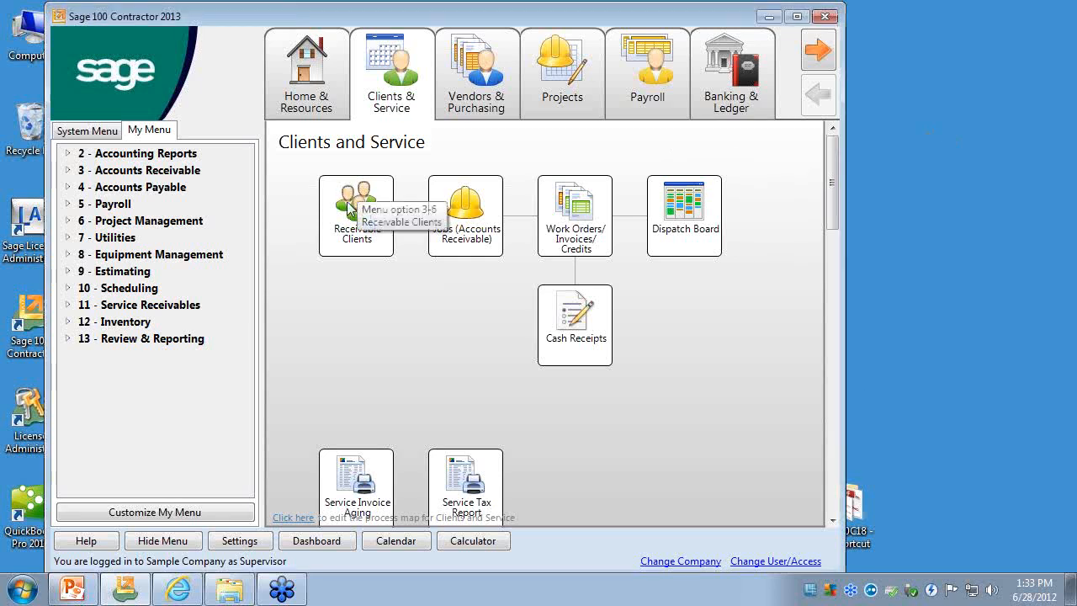
- Open the Receivable Clients shortcut's text for editing on the Clients & Service map, cancel the edit and save the map
click(294, 517)
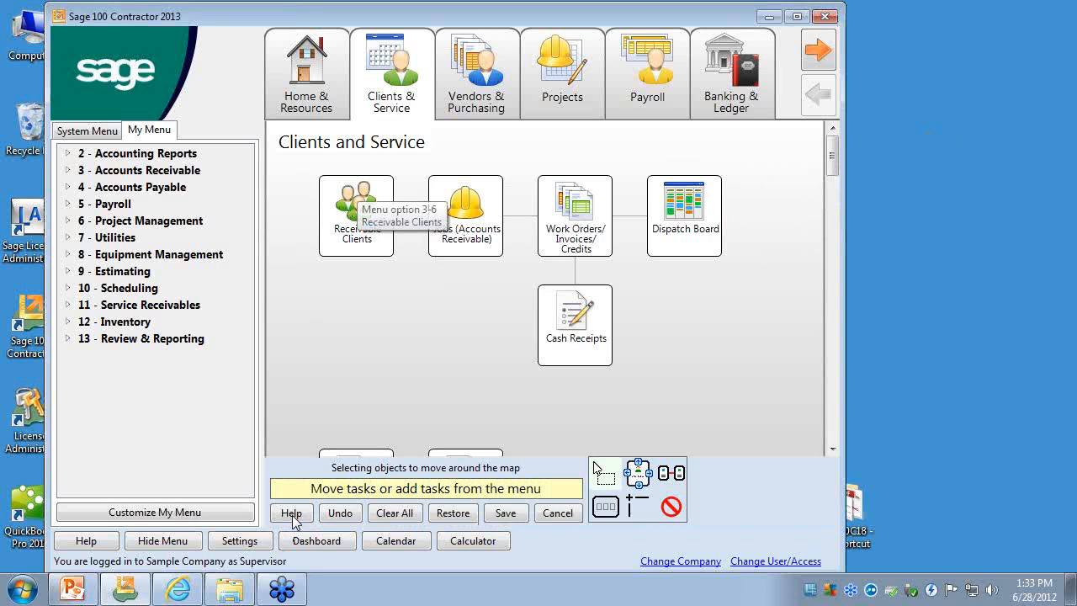
right_click(353, 218)
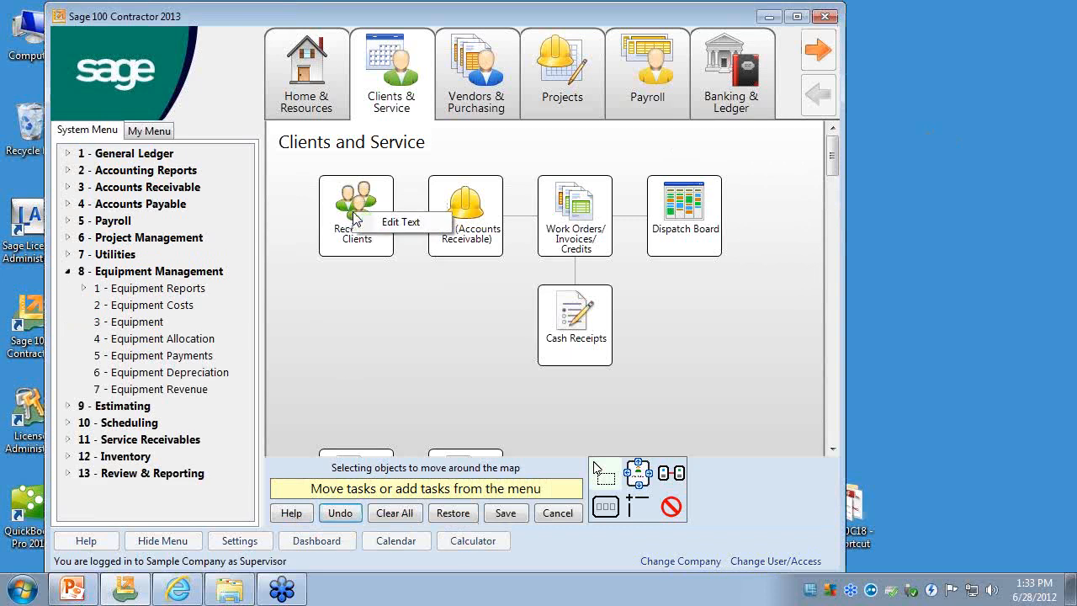
click(401, 224)
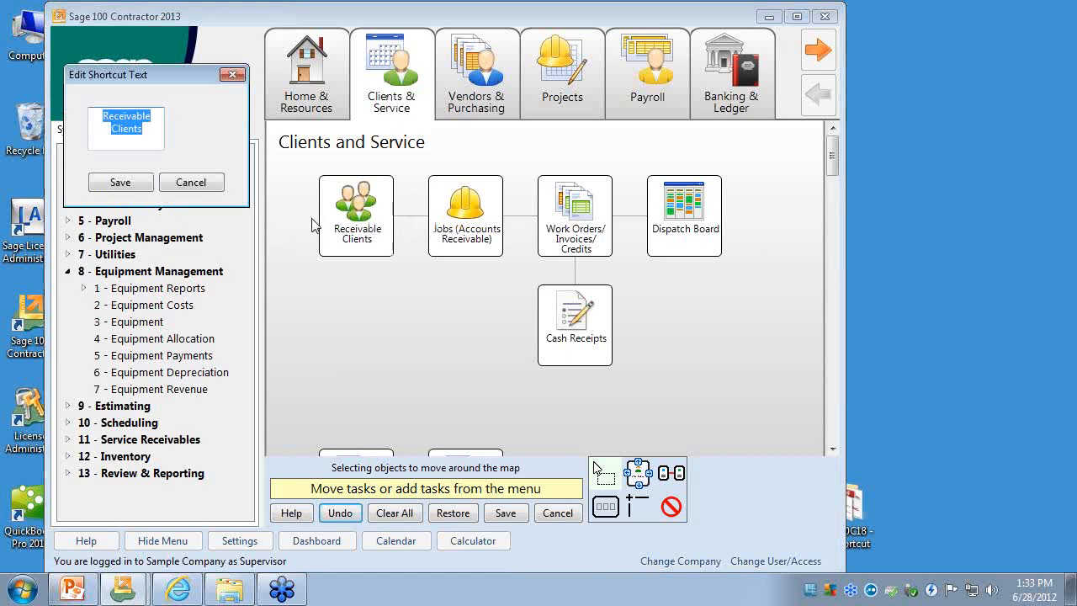
click(191, 183)
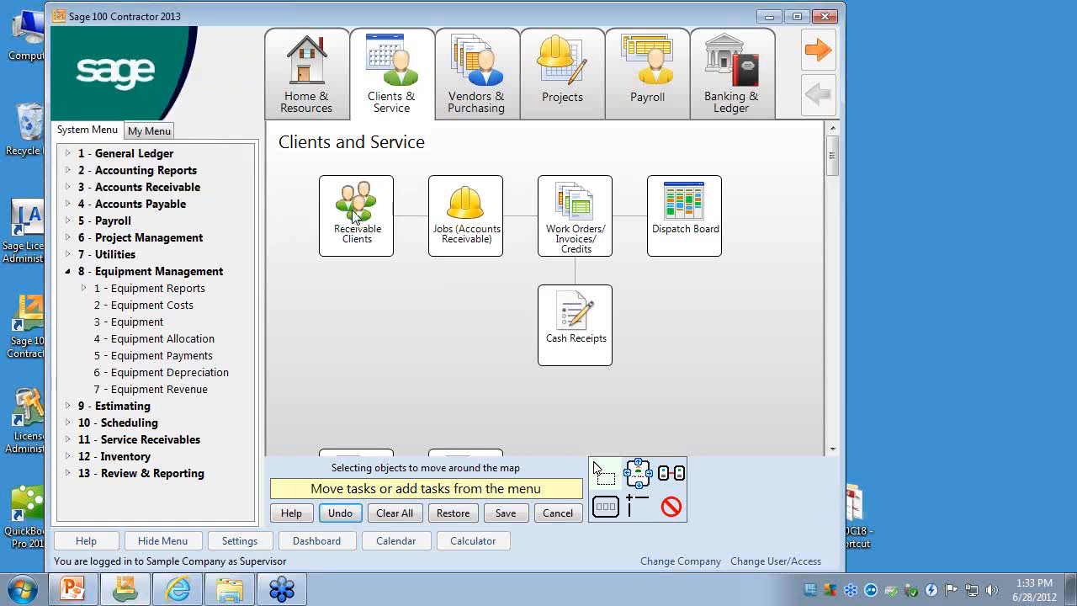
click(505, 512)
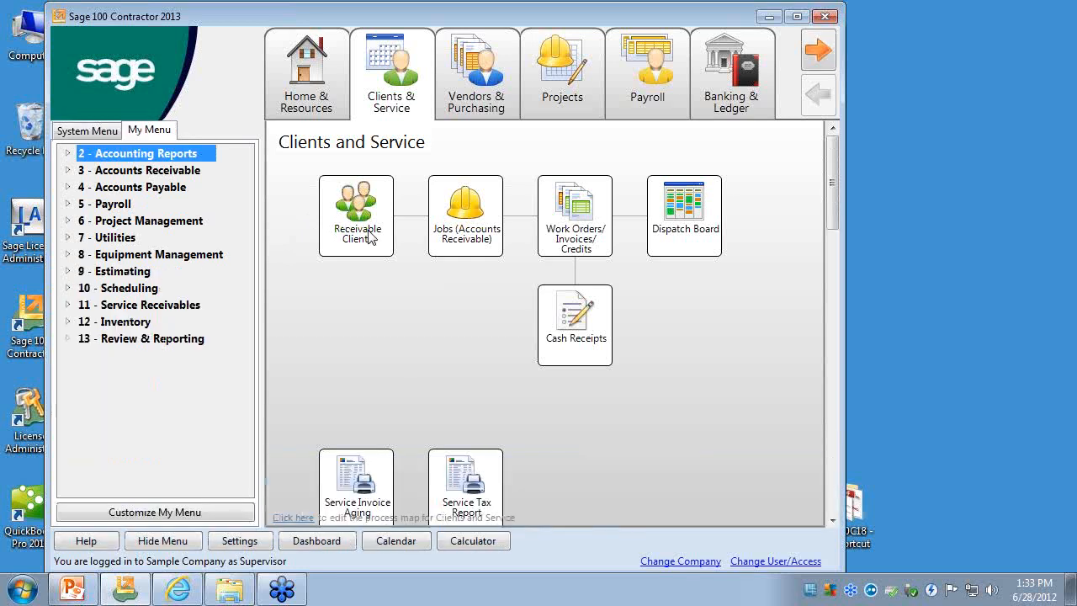
click(377, 234)
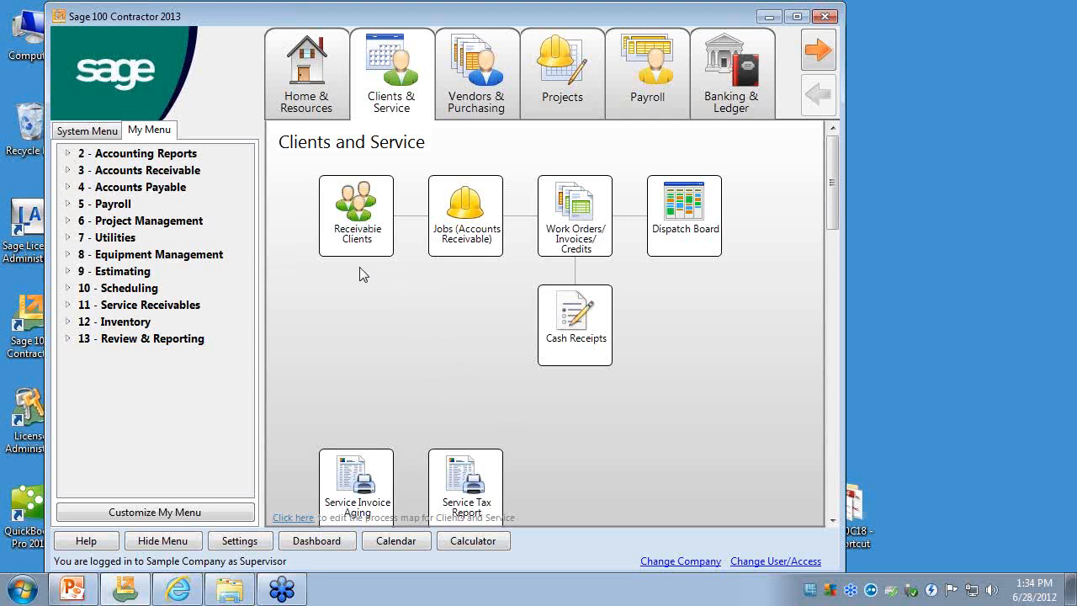
- Open the 3-1-1 Receivable List report from Accounts Receivable's Receivable Reports and reposition its report printing window over the desktop
click(69, 170)
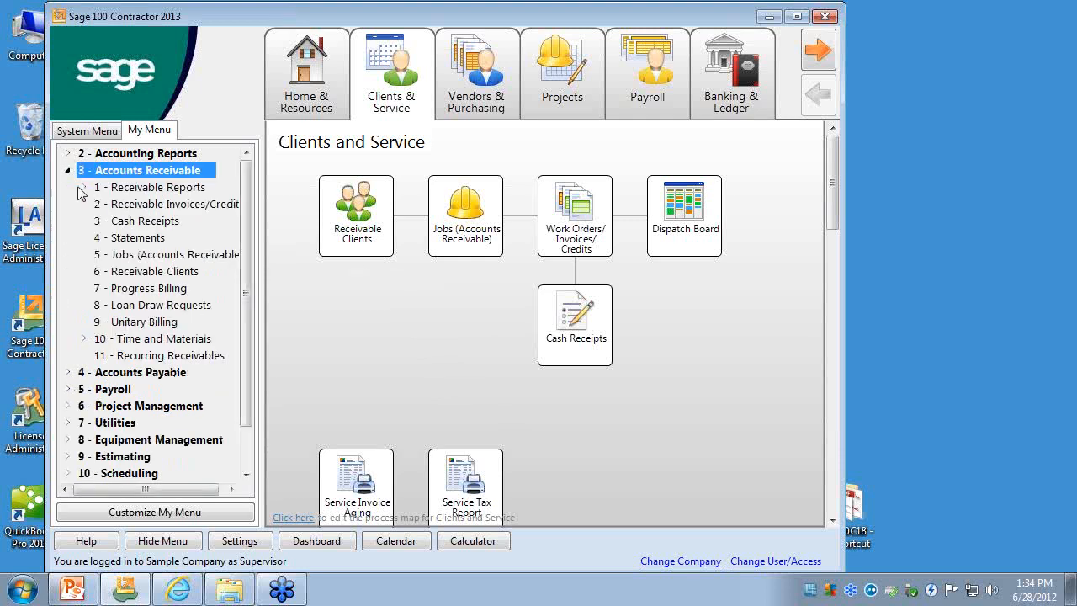
click(83, 186)
click(180, 207)
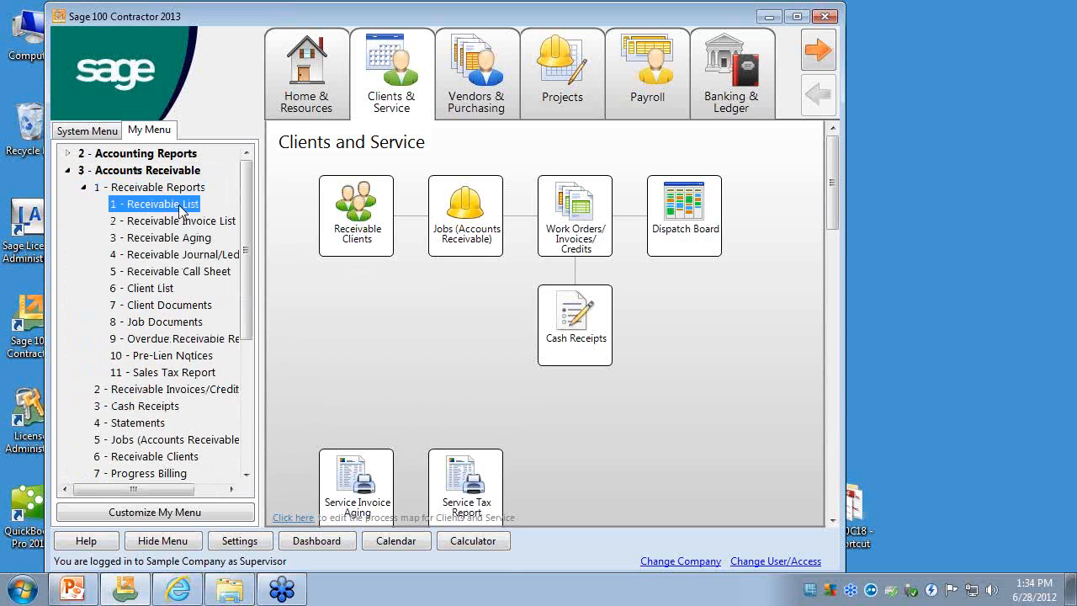
double_click(180, 206)
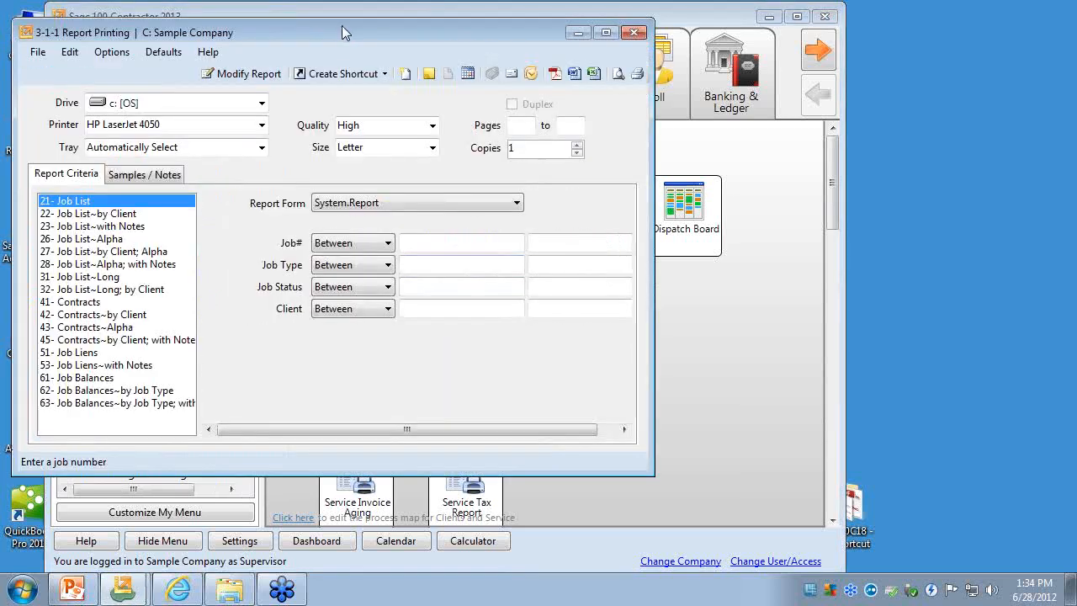
drag(342, 27, 486, 58)
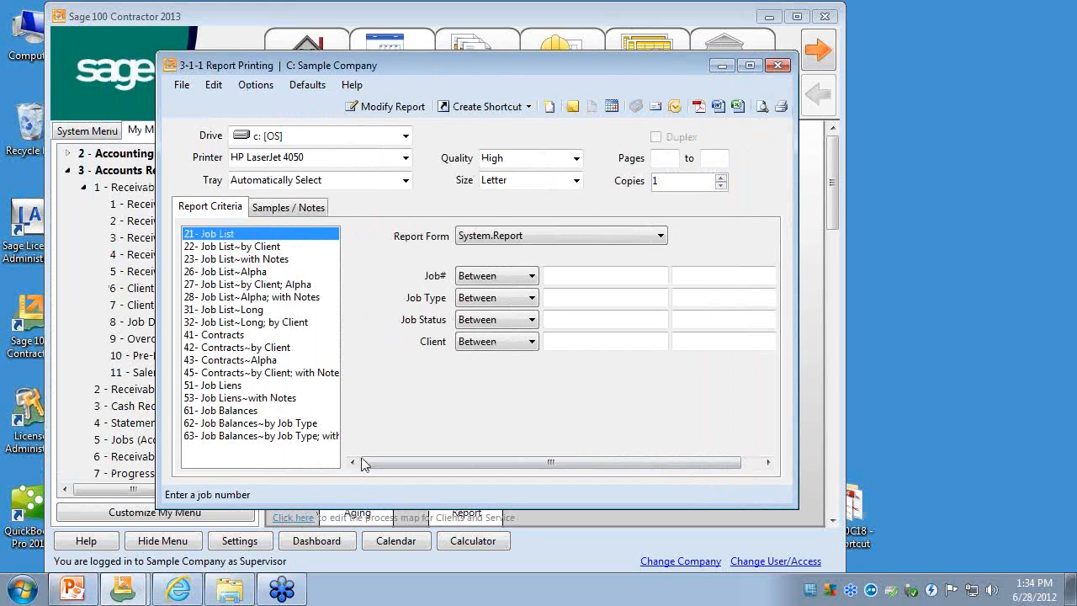
drag(474, 67, 472, 54)
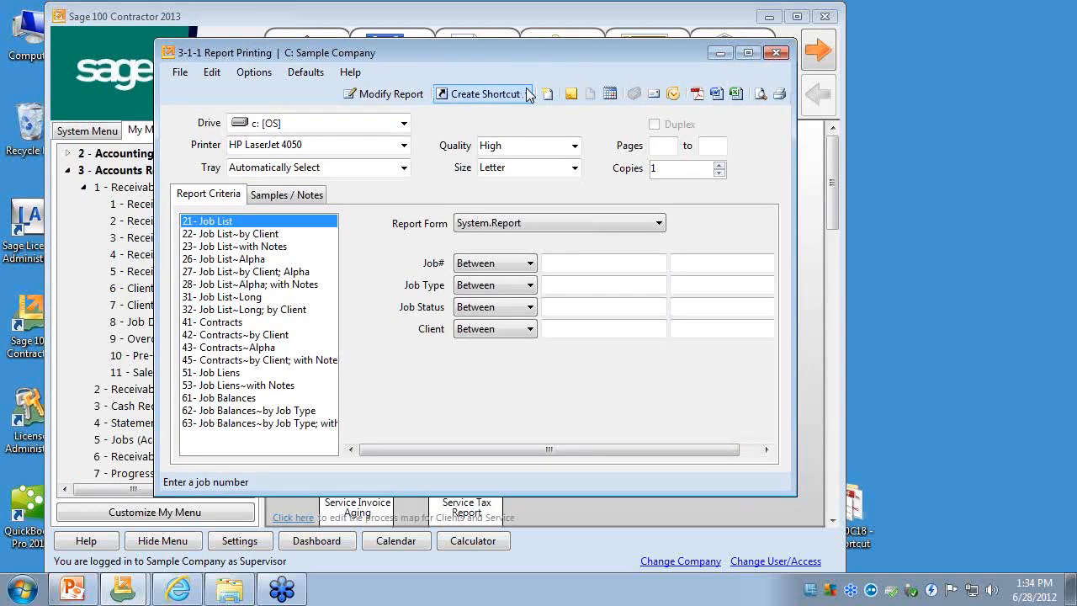
- Create a shortcut to report 23- Job List~with Notes on the Clients and Service page and close the report printing window
click(526, 94)
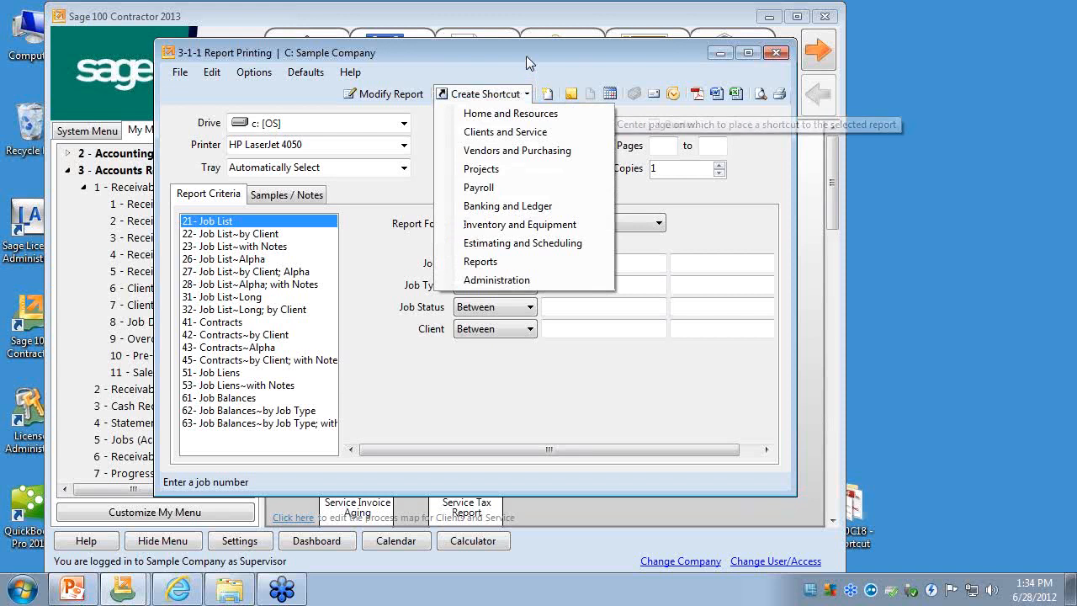
click(526, 55)
click(252, 234)
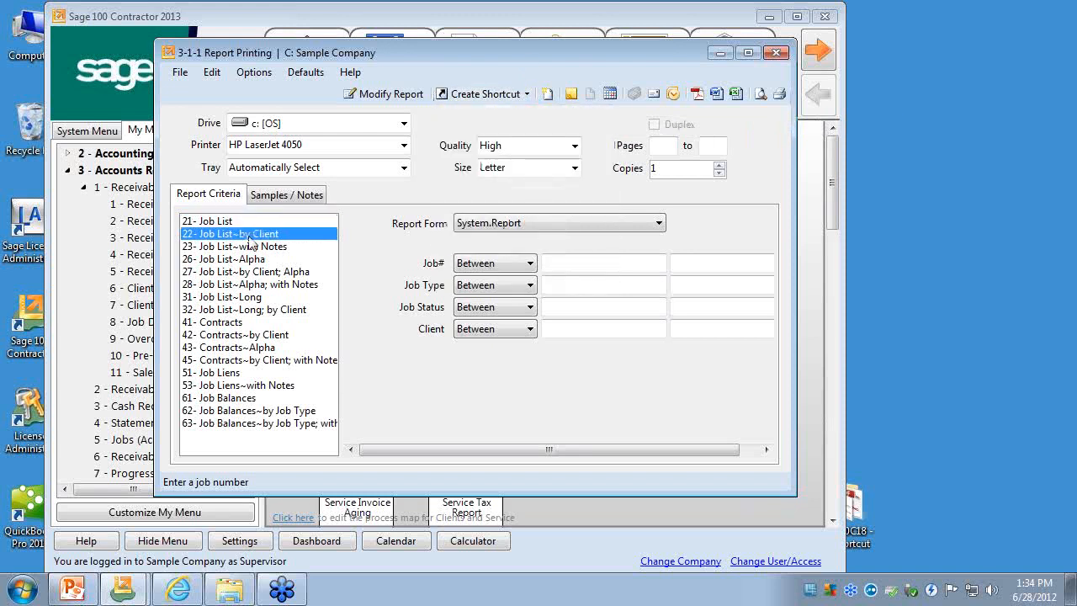
click(259, 247)
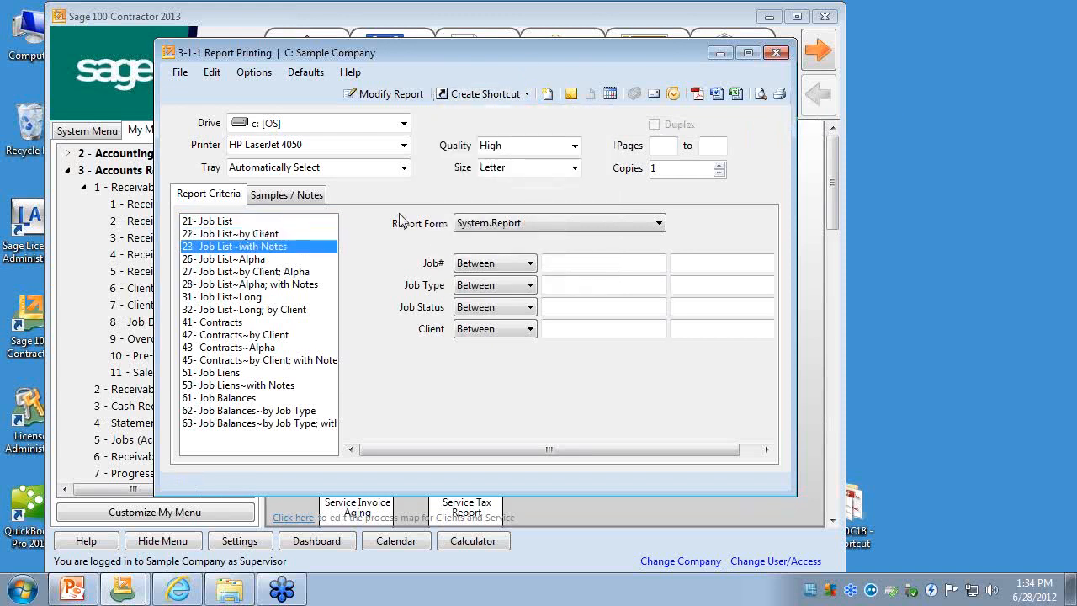
click(522, 95)
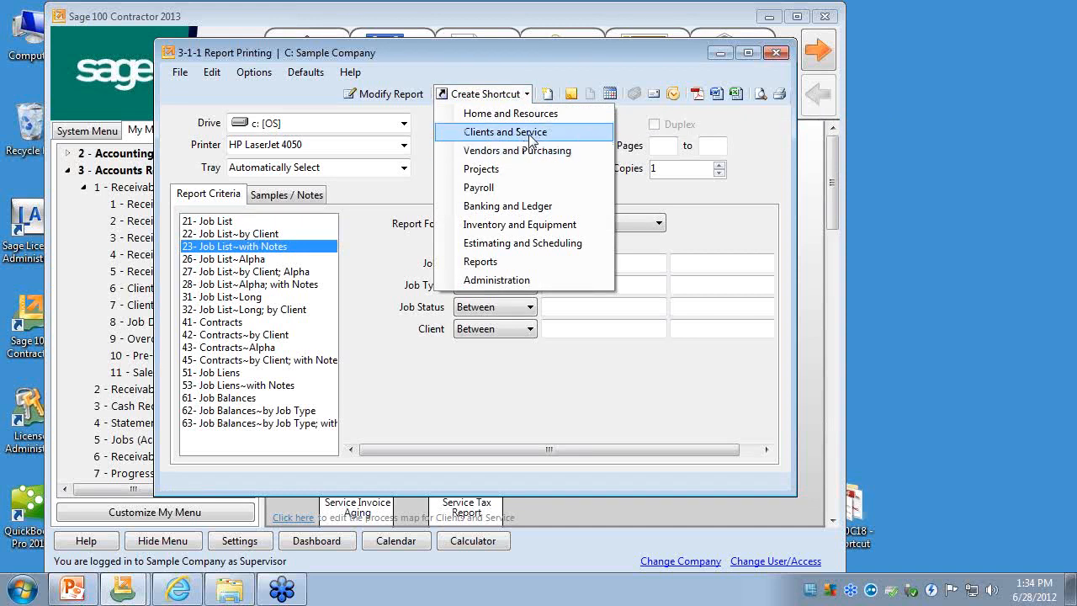
click(529, 134)
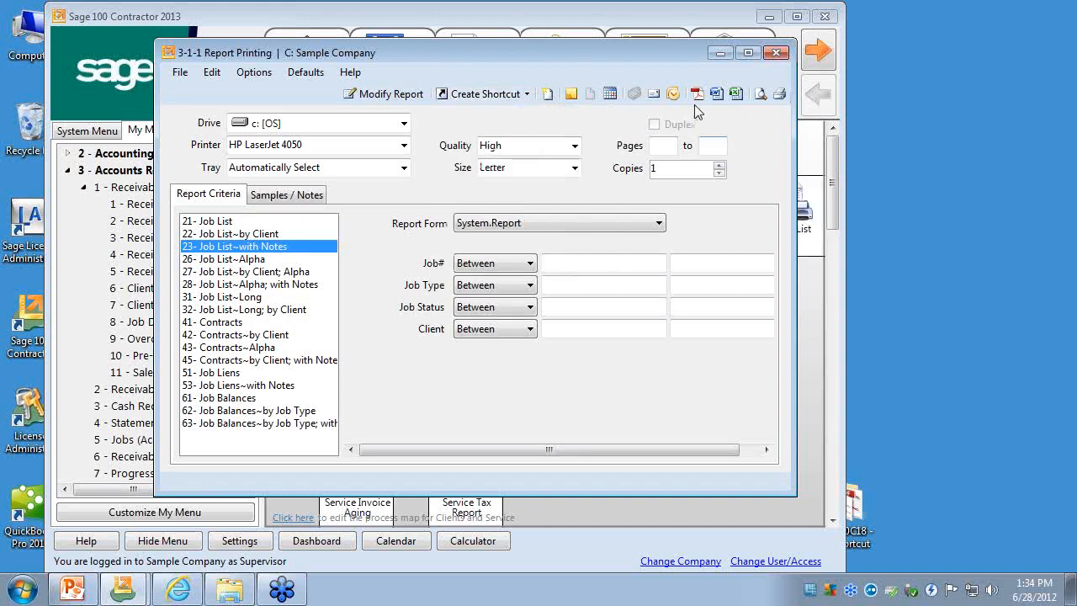
click(776, 52)
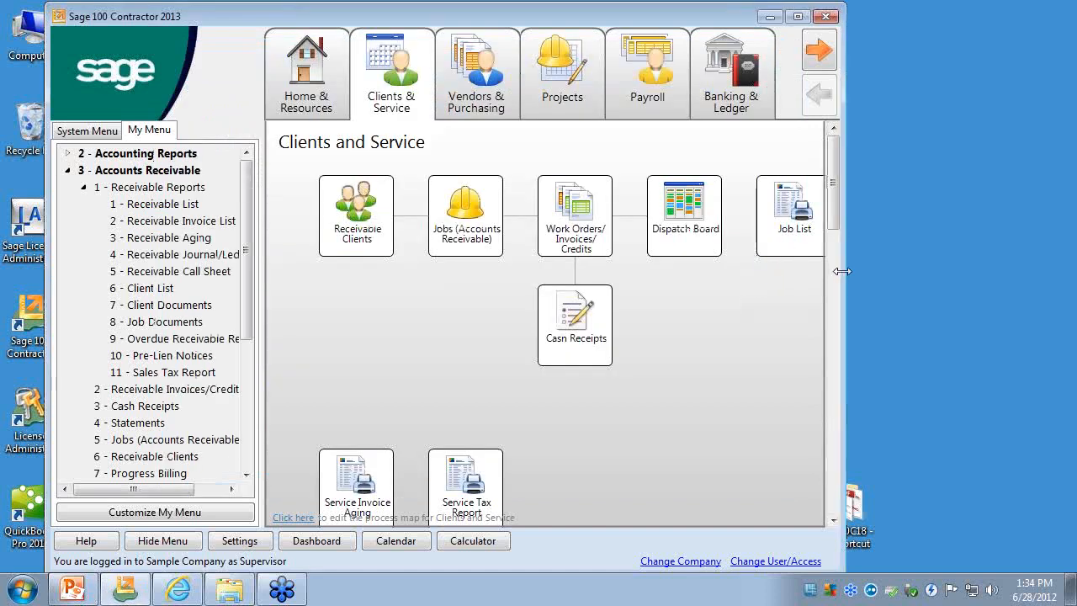
- Widen the program window, move the Job List shortcut beneath Receivable Clients on the process map, and save the map
drag(842, 270, 922, 271)
click(294, 517)
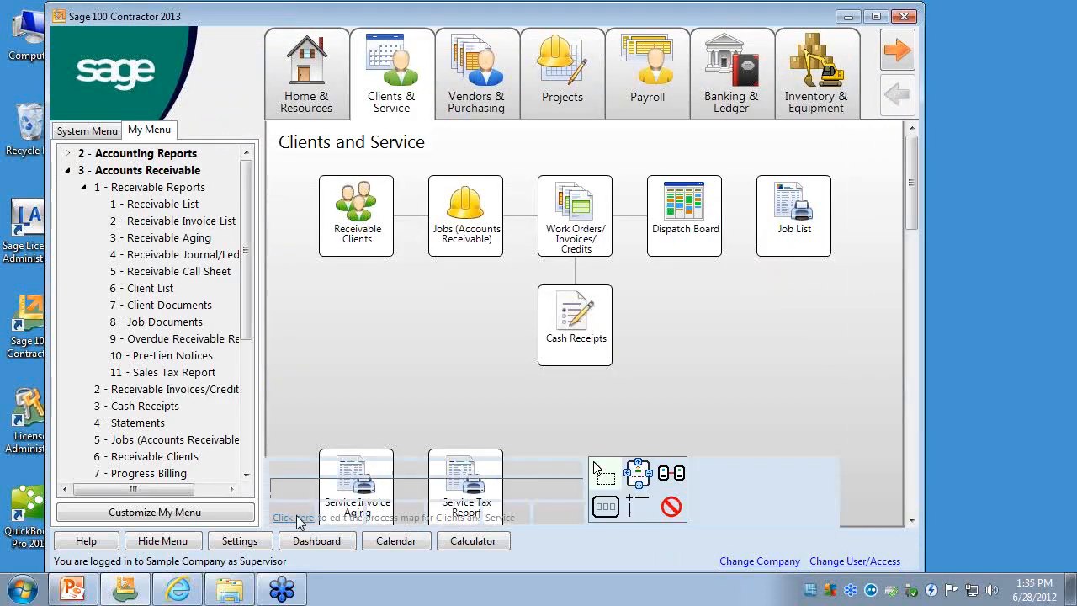
mouse_move(808, 225)
mouse_down()
mouse_move(535, 390)
mouse_move(370, 336)
mouse_up()
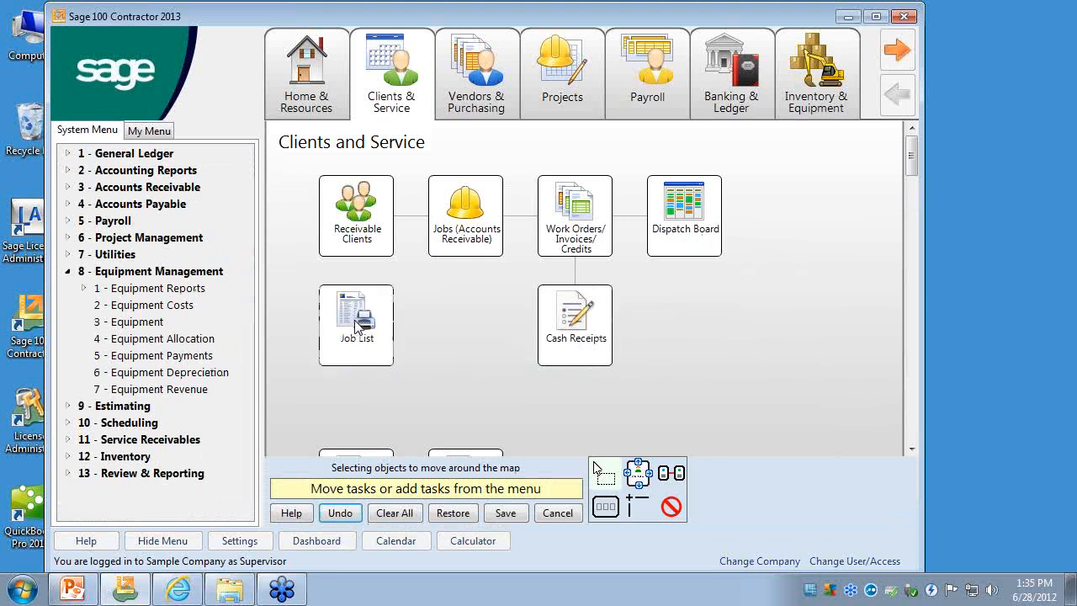
click(505, 512)
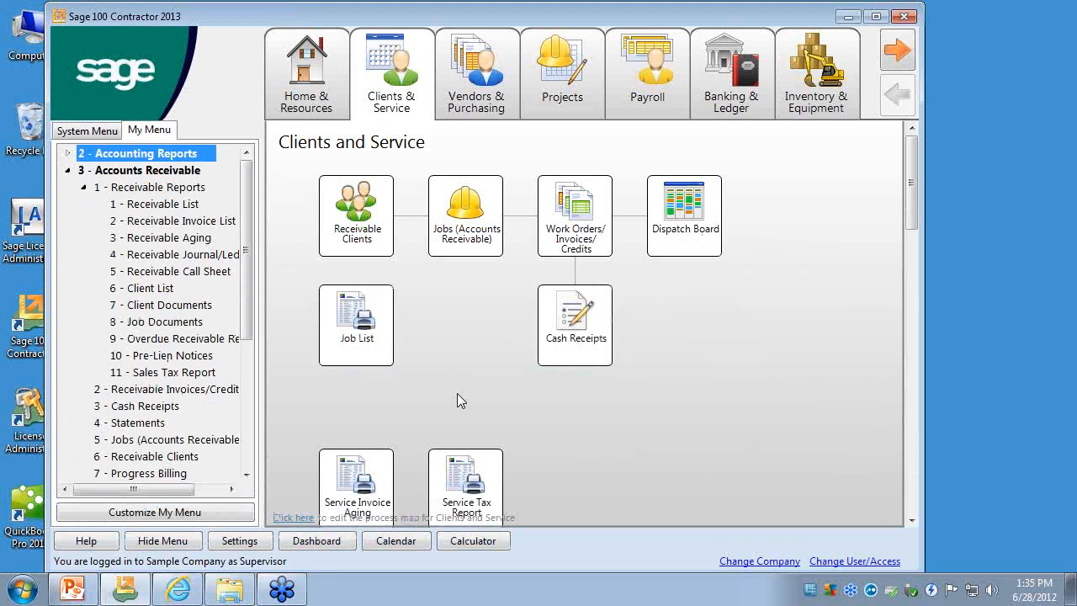
- Reopen the Clients & Service map for editing and rename the Job List shortcut to a possessive first name plus "Special Super dooper report"
click(320, 510)
right_click(356, 310)
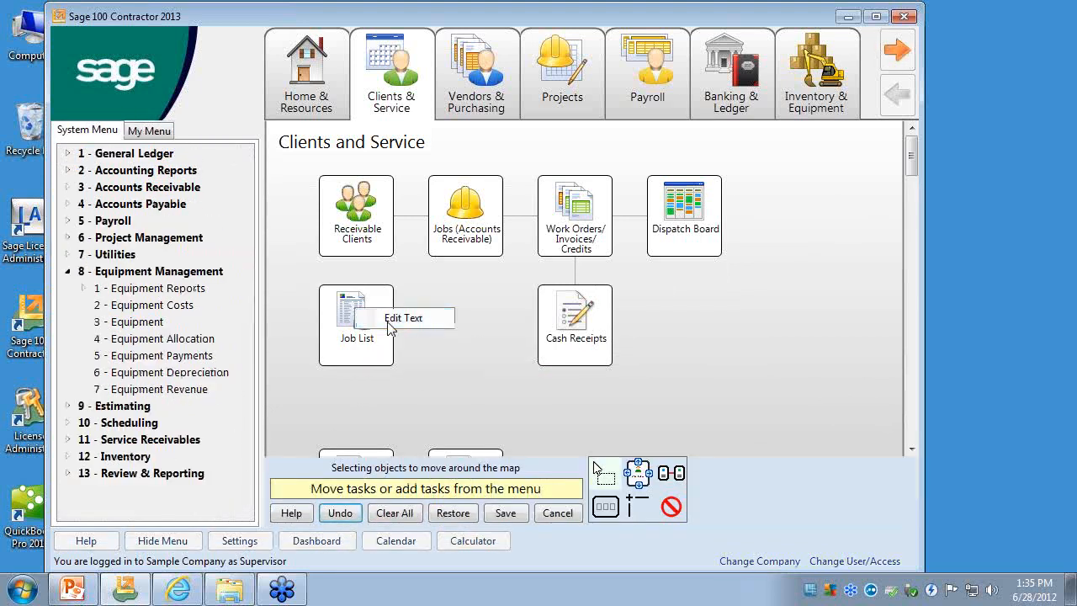
click(389, 324)
click(177, 144)
drag(176, 144, 78, 143)
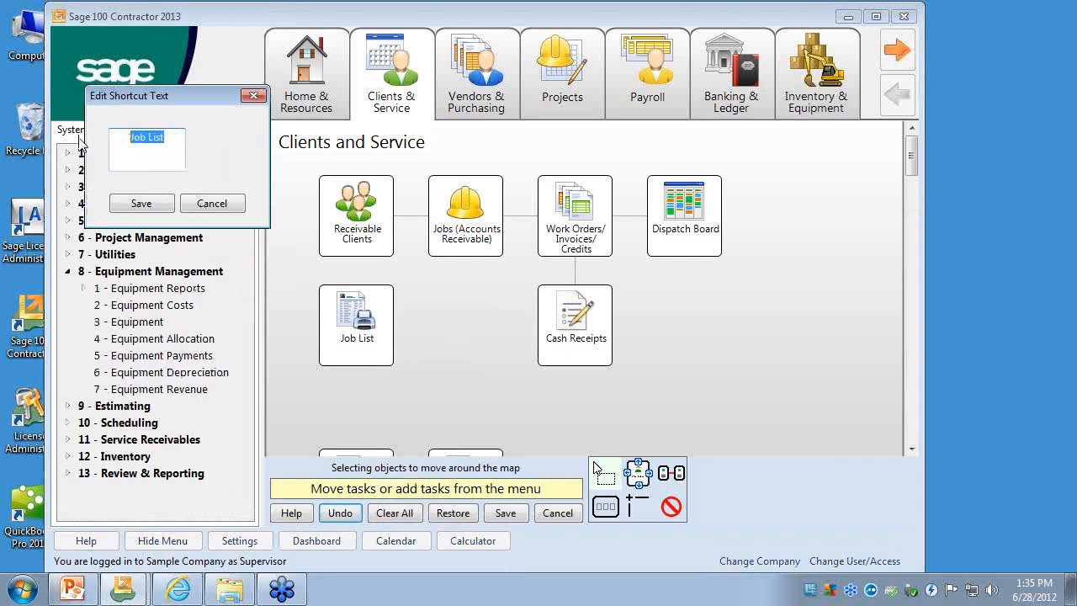
text(And)
key(BackSpace)
key(BackSpace)
text(ndrea's Speci)
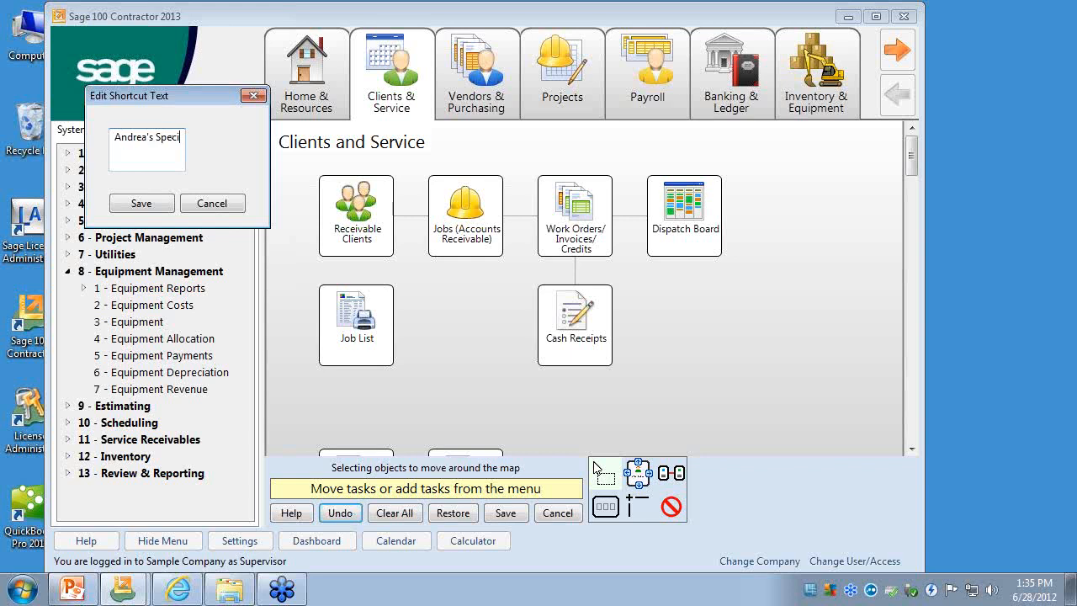
text(al Super)
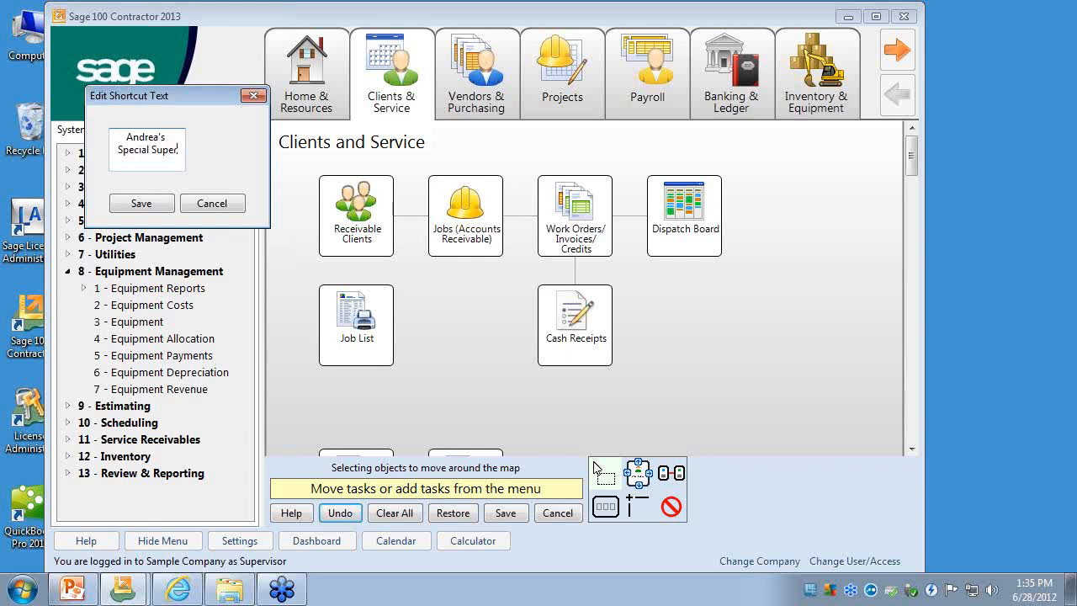
text( dooper report)
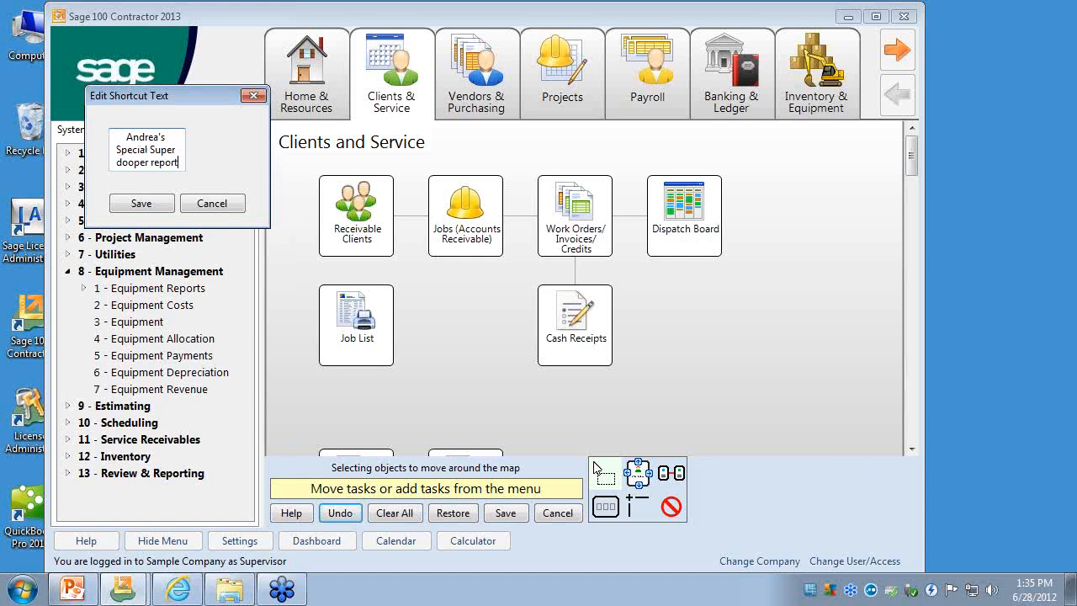
click(161, 206)
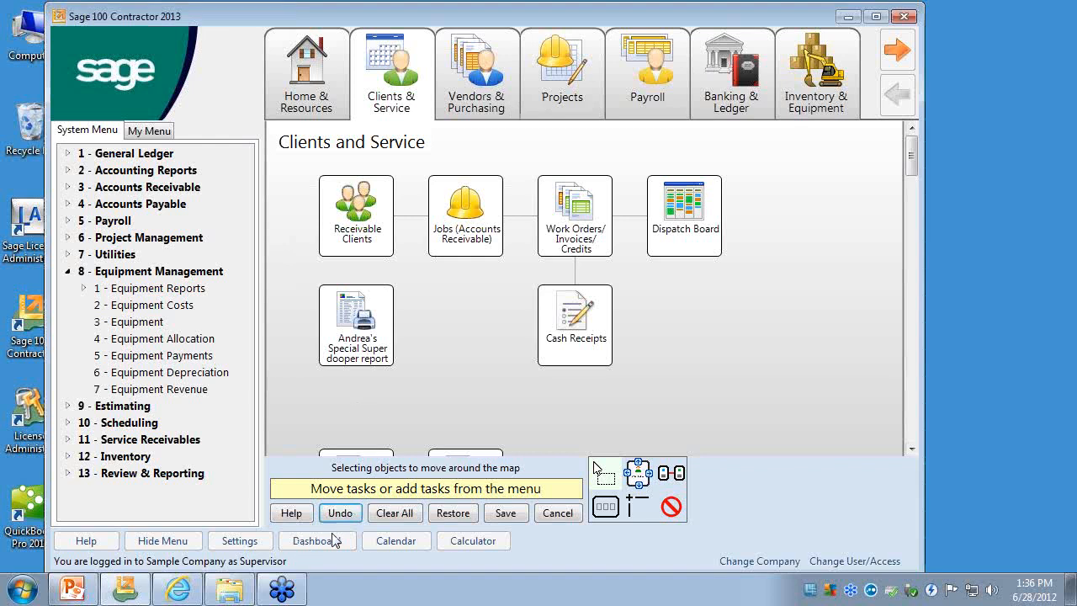
- Save the Clients and Service map and create a shortcut to the 21- Job List report on the Vendors and Purchasing page
click(505, 515)
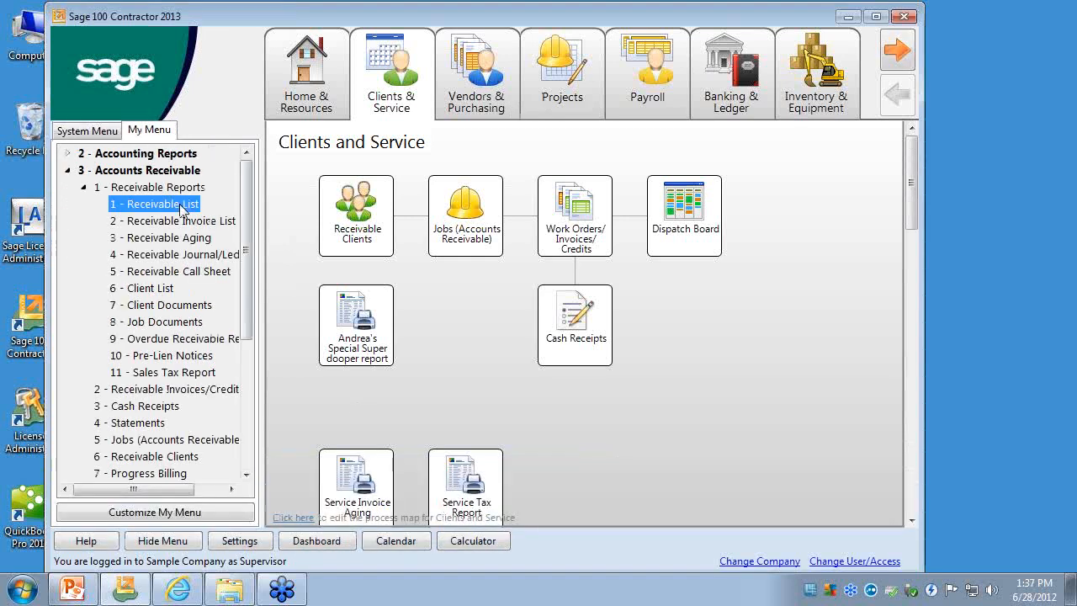
click(475, 106)
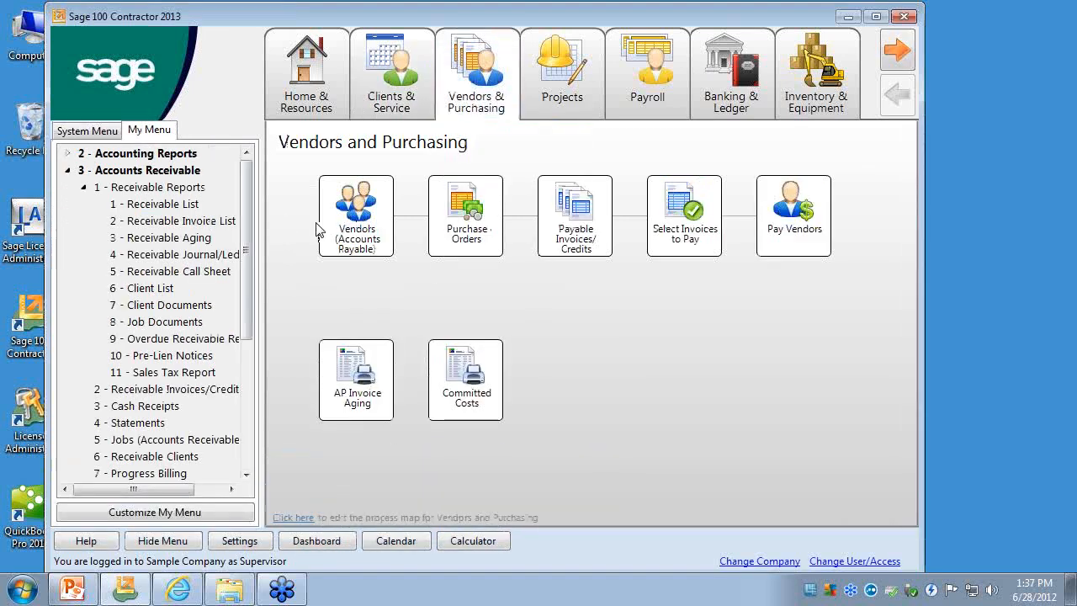
click(186, 206)
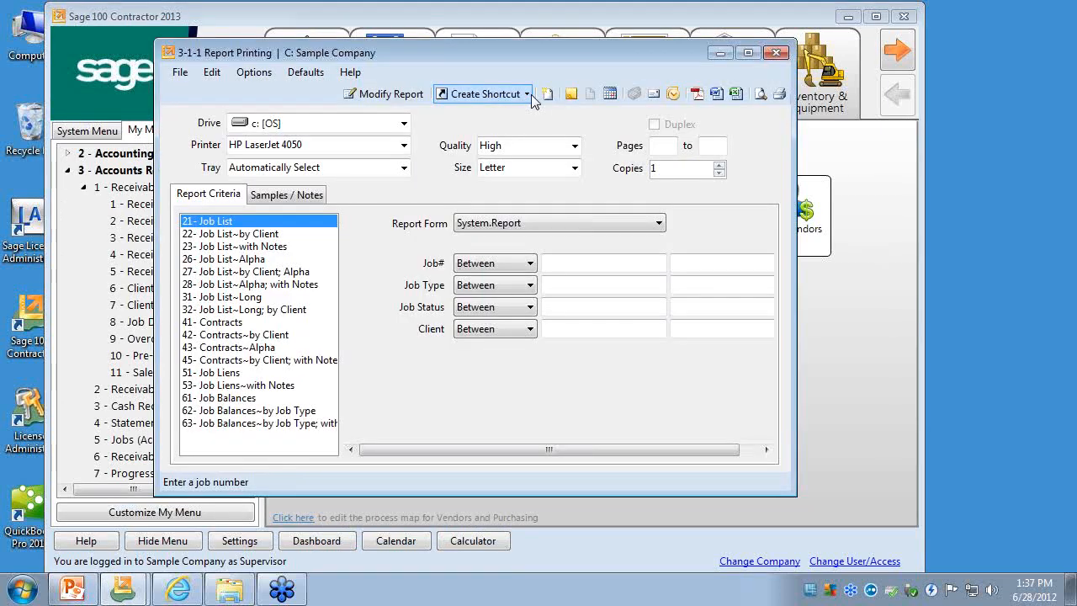
click(528, 94)
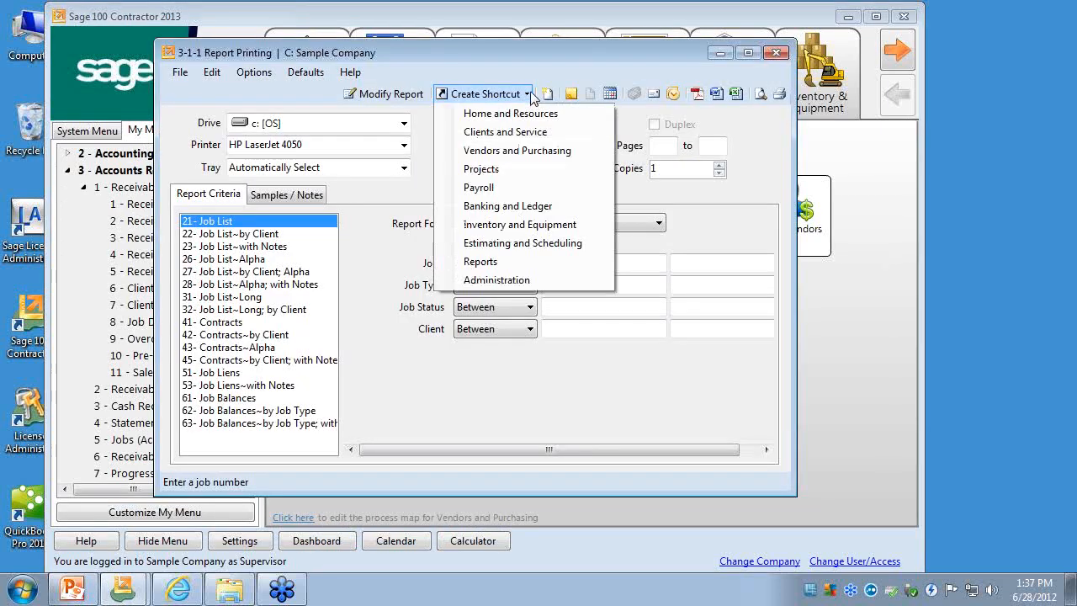
click(522, 150)
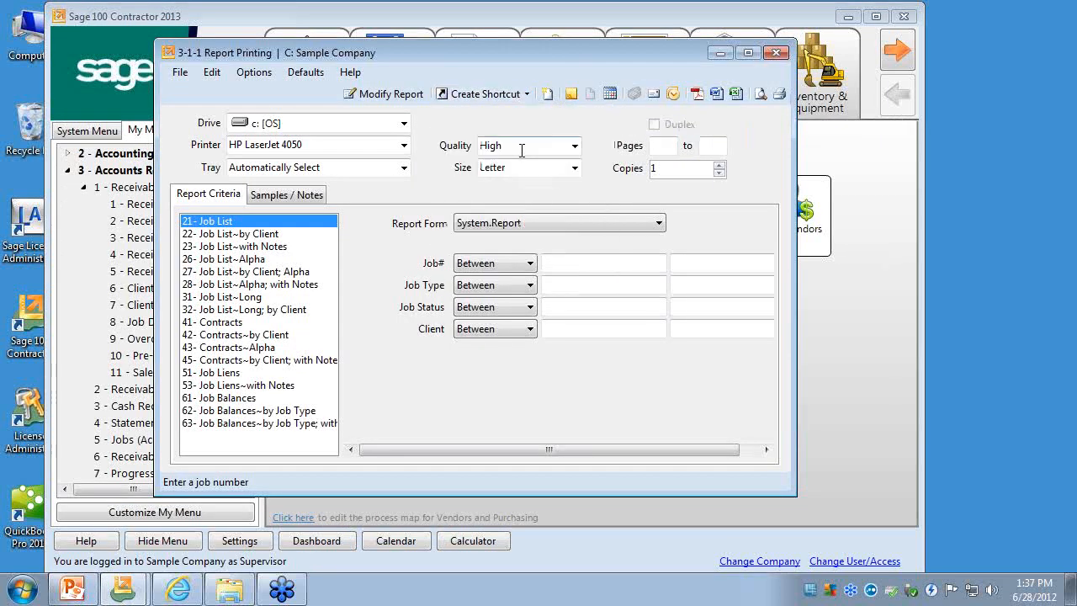
click(776, 52)
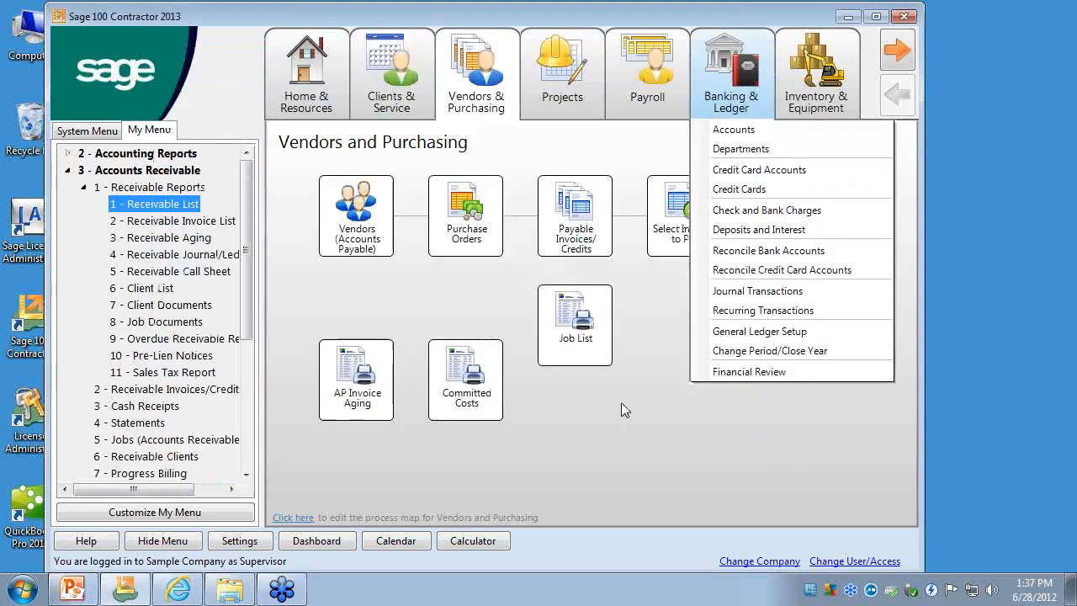
- Edit the Vendors and Purchasing map, move the Job List shortcut into the row beside Committed Costs, and save the map
click(293, 516)
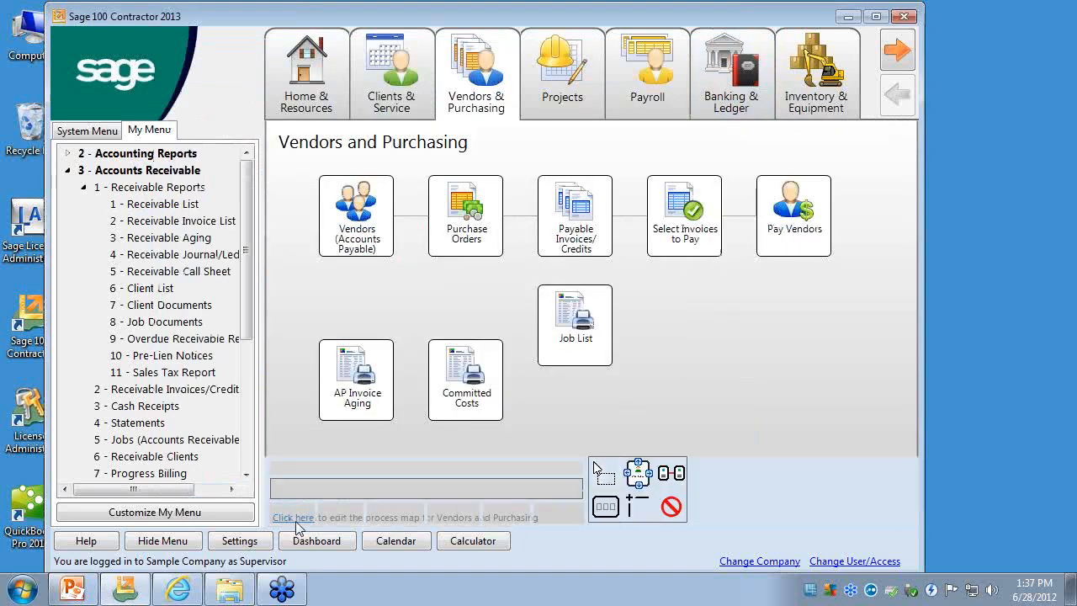
drag(586, 325, 580, 383)
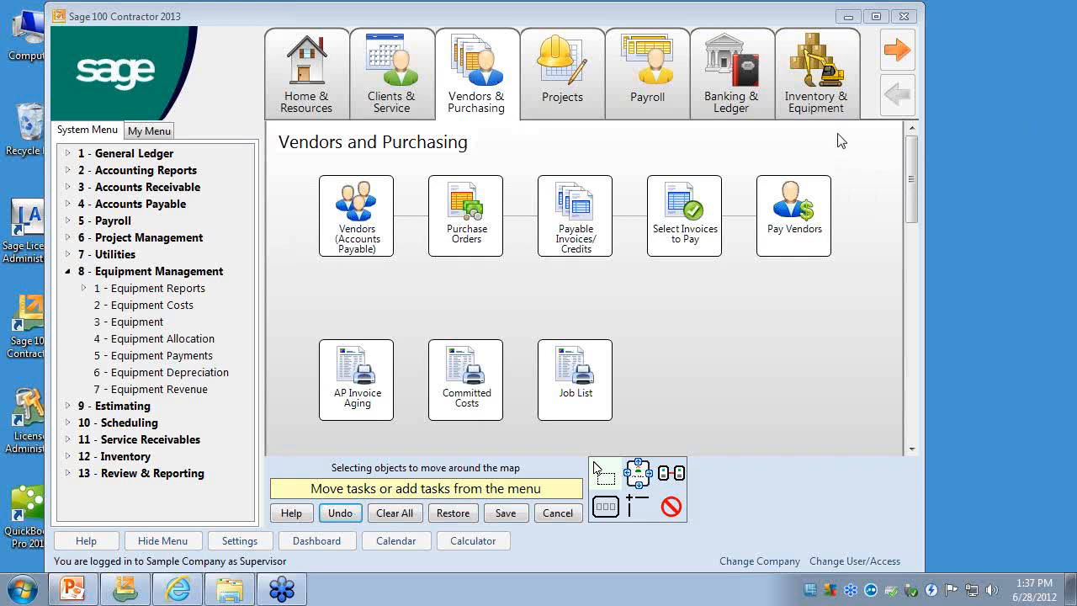
click(506, 513)
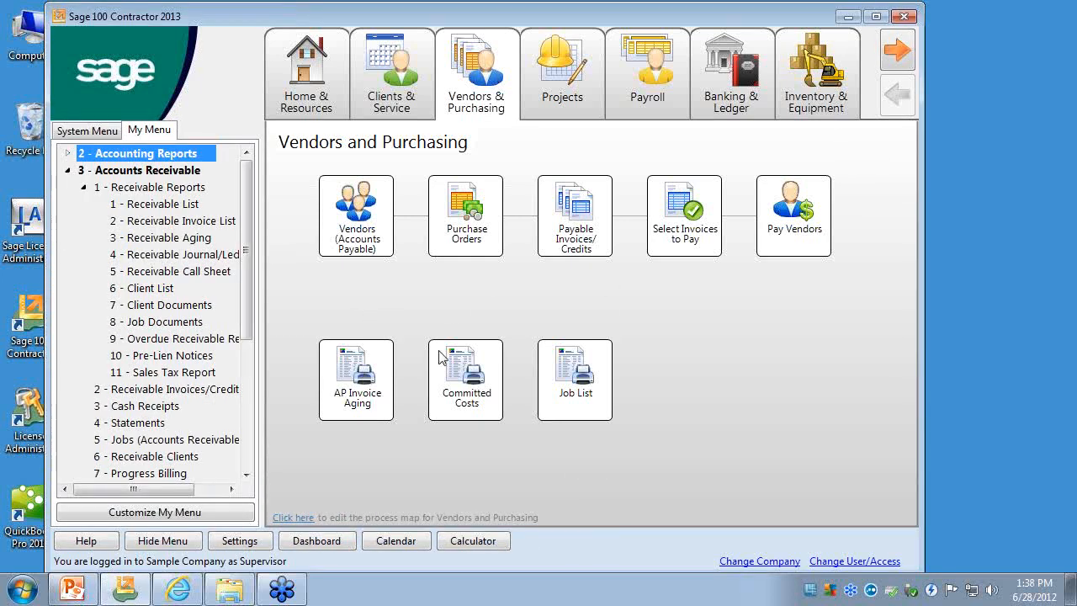
- Collapse the Accounts Receivable branch in My Menu and the Equipment Management branch in the System Menu
click(83, 187)
click(68, 170)
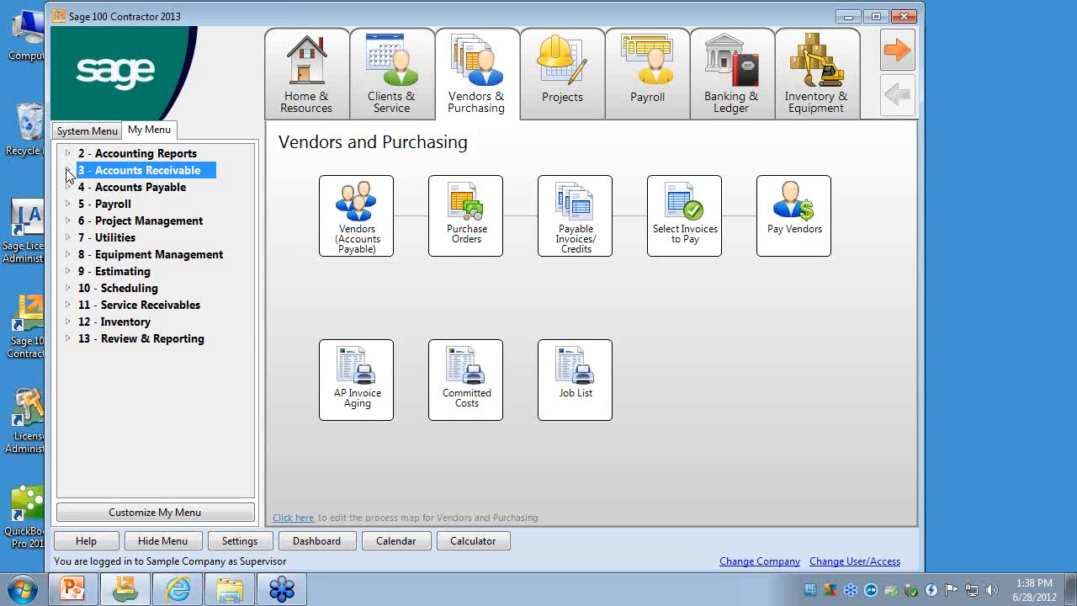
click(87, 131)
click(69, 271)
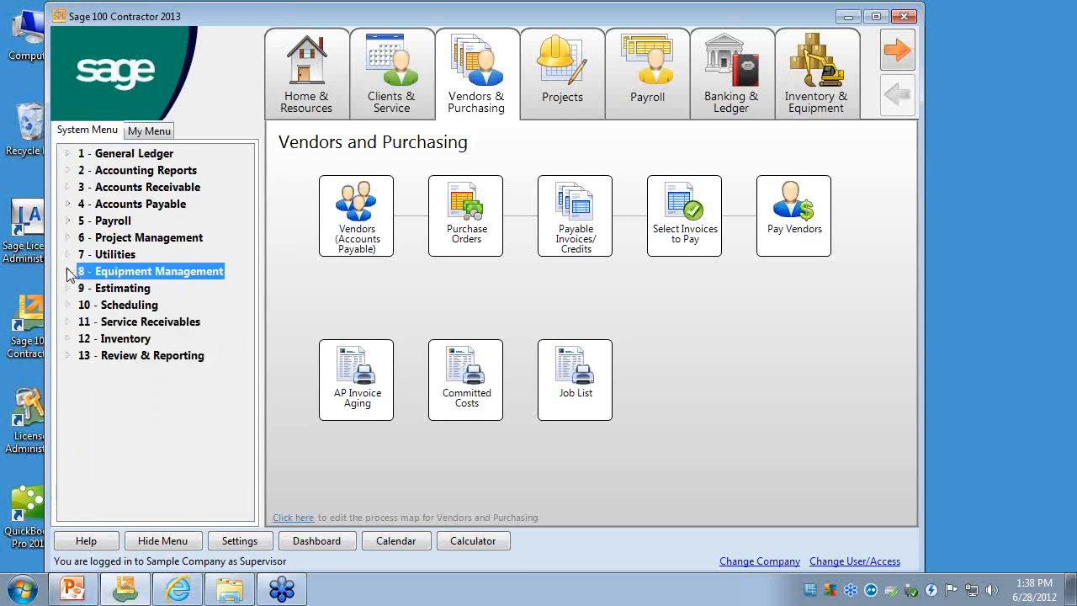
- Open 3-2 Receivable Invoices/Credits from Accounts Receivable and reposition its window over the desktop
click(68, 186)
click(168, 222)
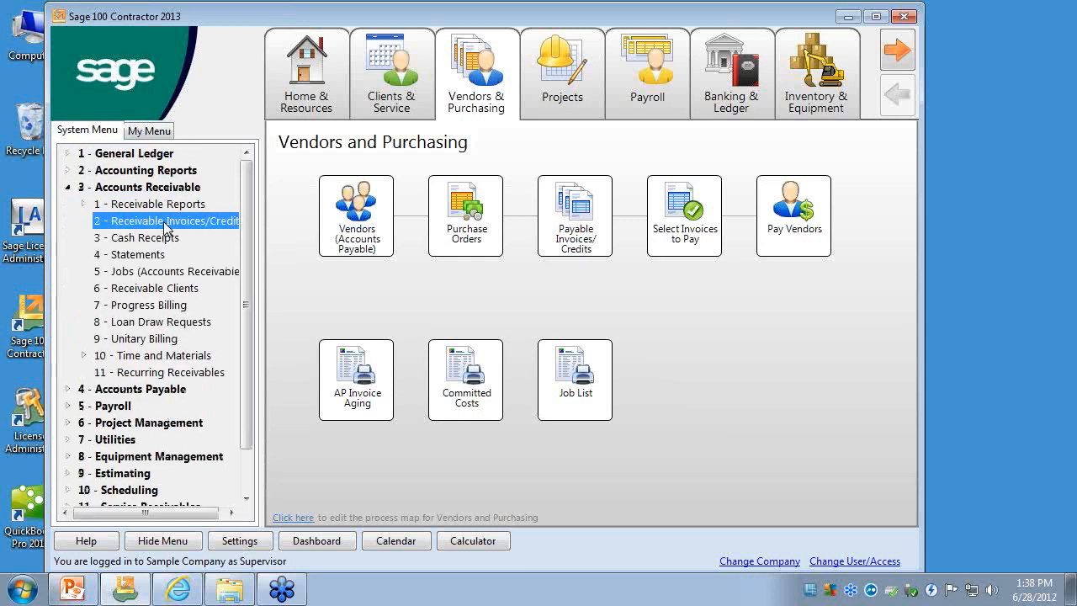
double_click(164, 222)
drag(545, 225, 197, 50)
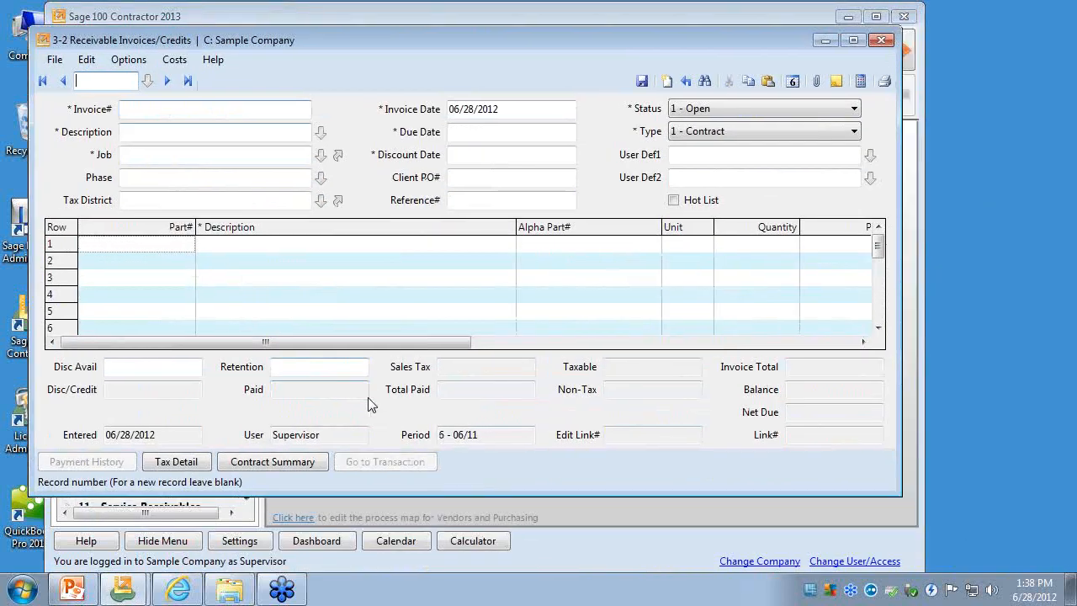
- Switch to Windows Explorer and open the Affiliates folder on the Private (H:) drive
click(249, 582)
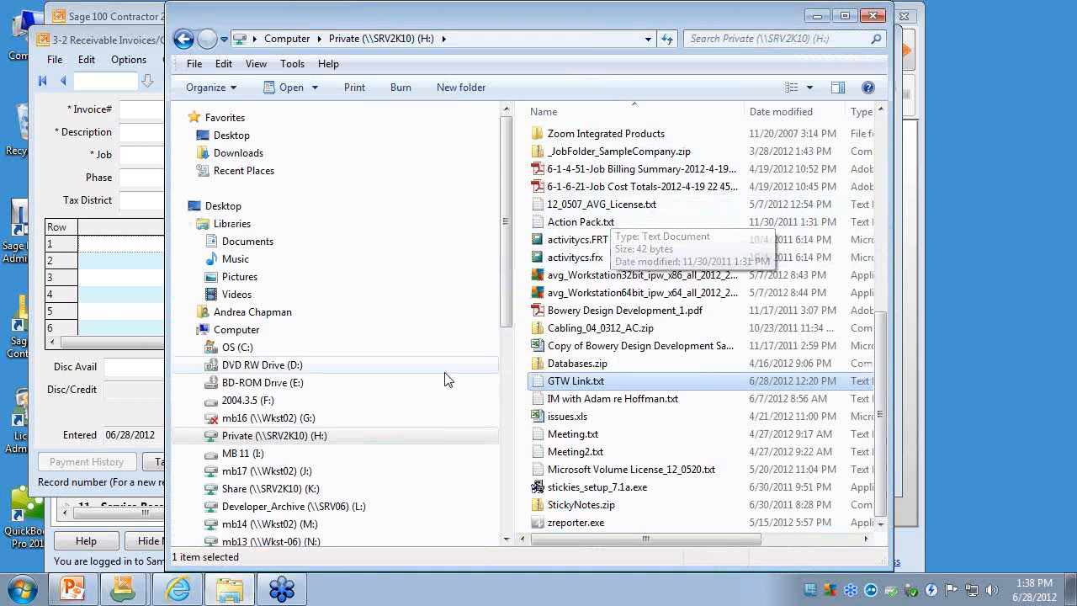
click(292, 436)
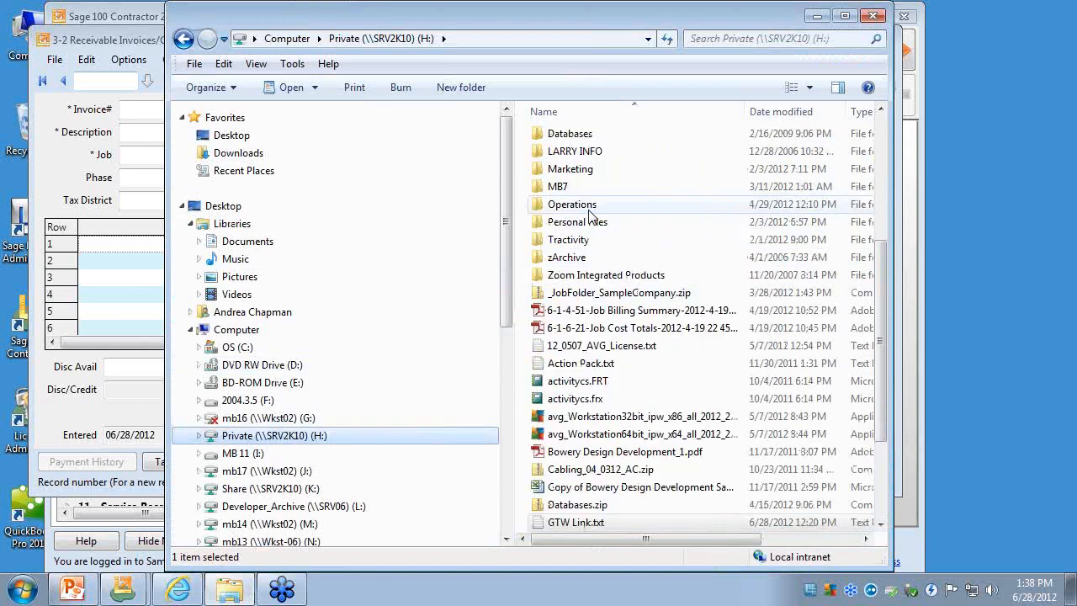
click(183, 38)
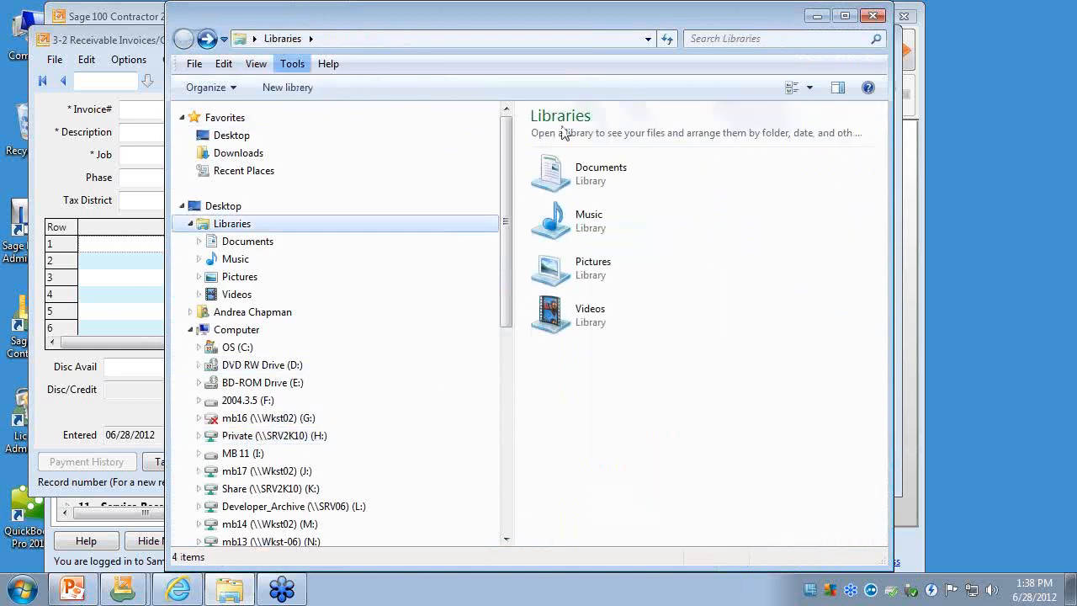
click(209, 40)
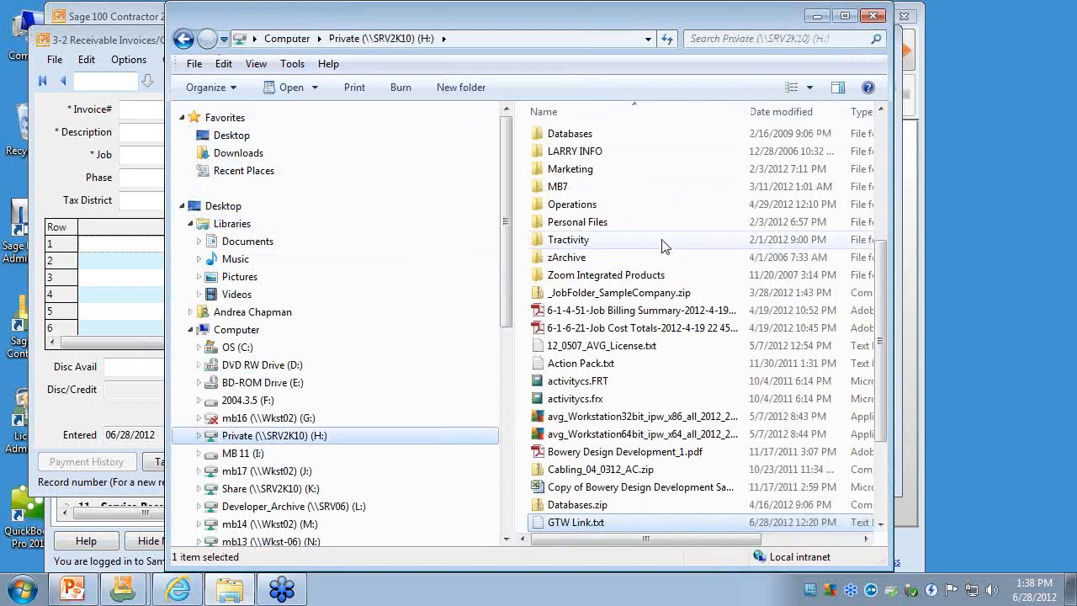
click(883, 132)
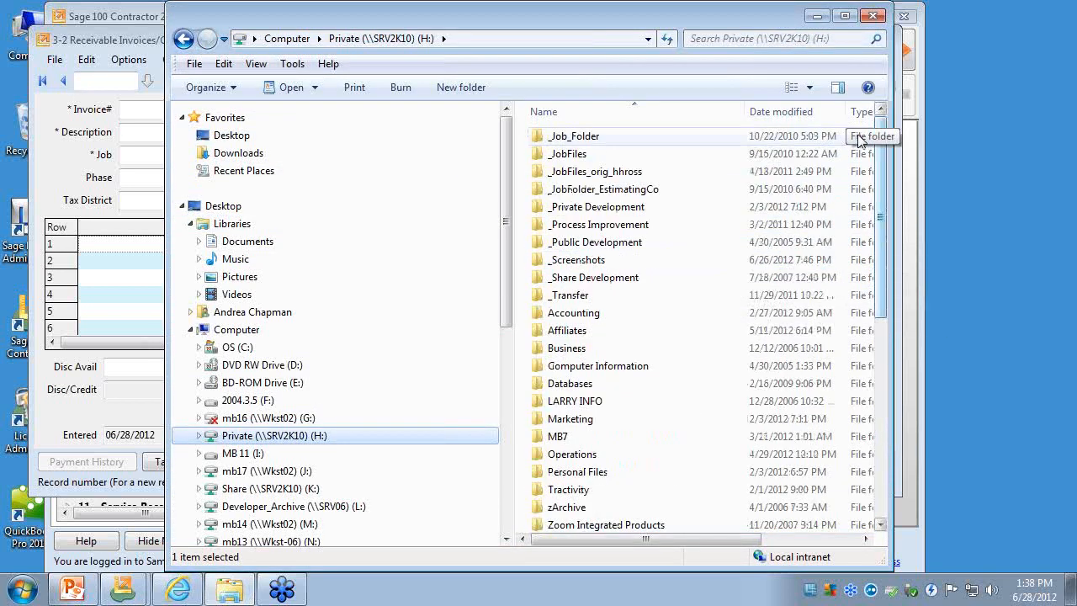
double_click(582, 332)
double_click(580, 154)
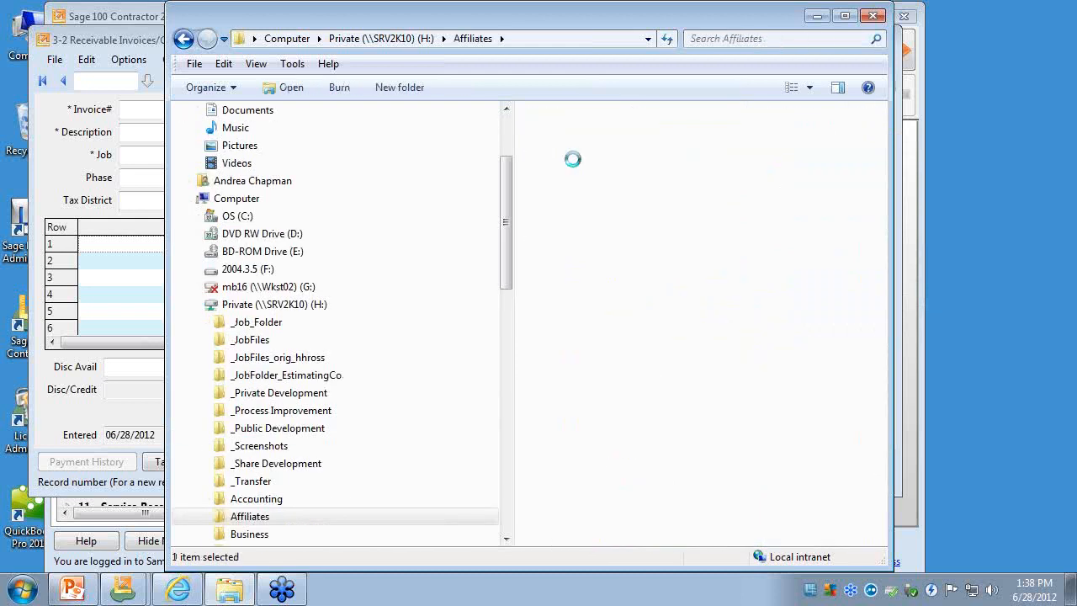
click(183, 40)
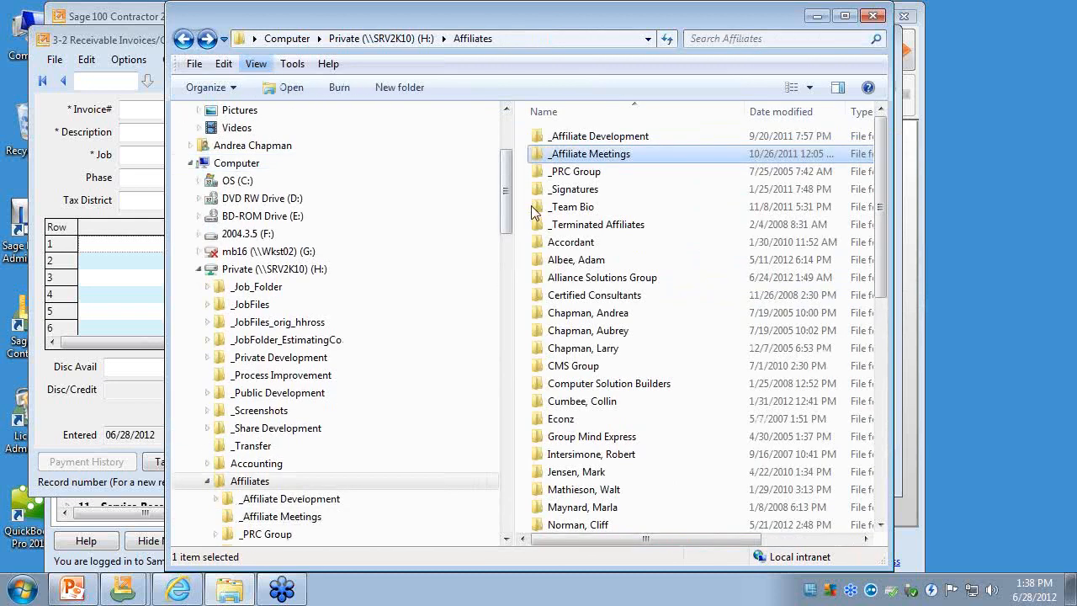
- Open the Screenshots folder inside Alliance Solutions Group, Classes Taught, S100C18
click(594, 281)
double_click(594, 283)
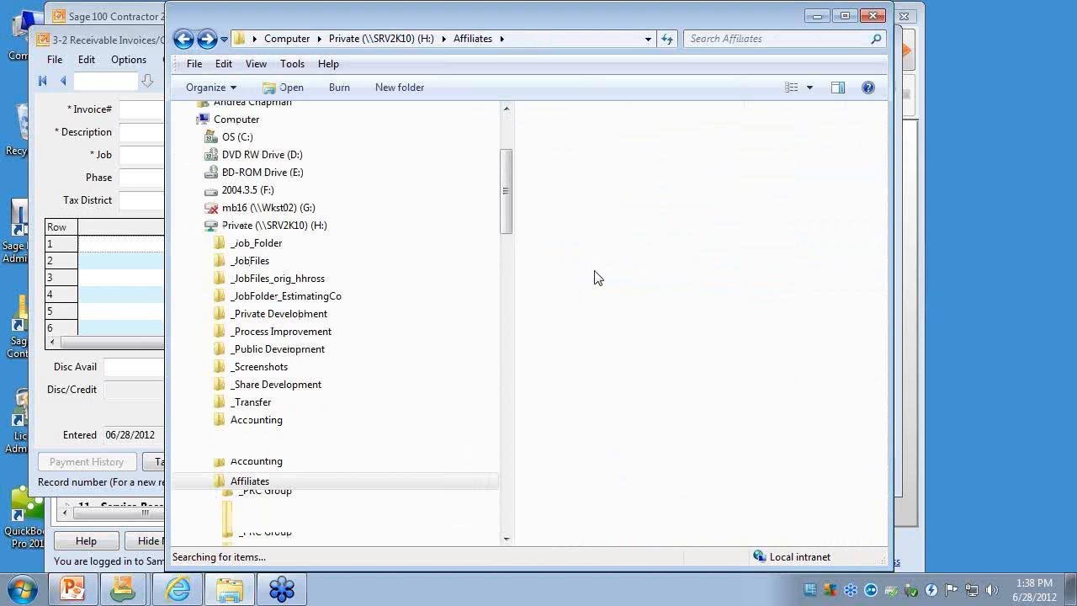
click(580, 207)
double_click(581, 206)
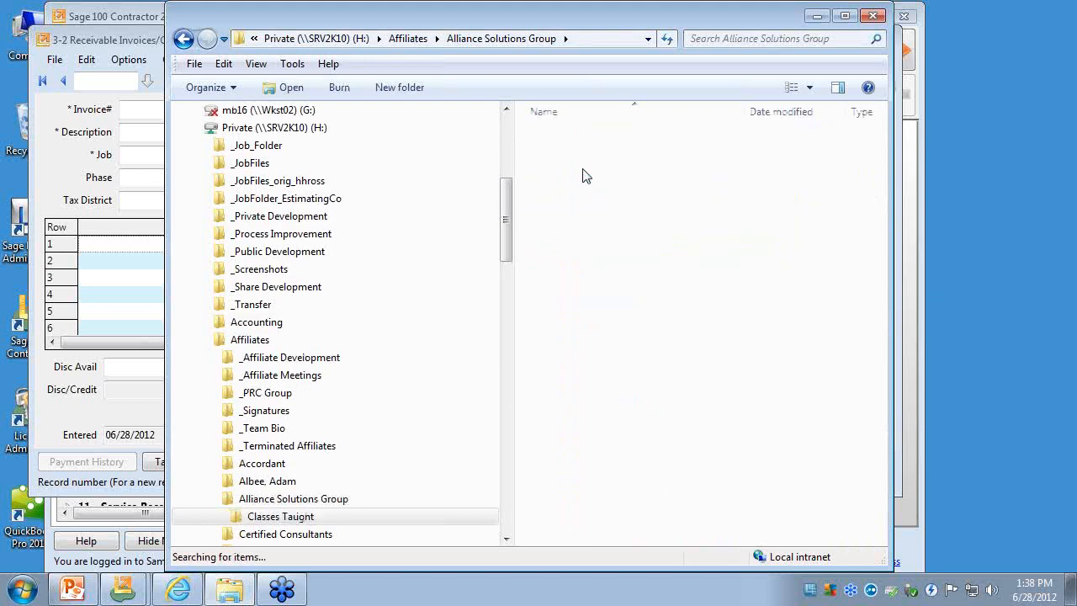
double_click(582, 139)
double_click(582, 140)
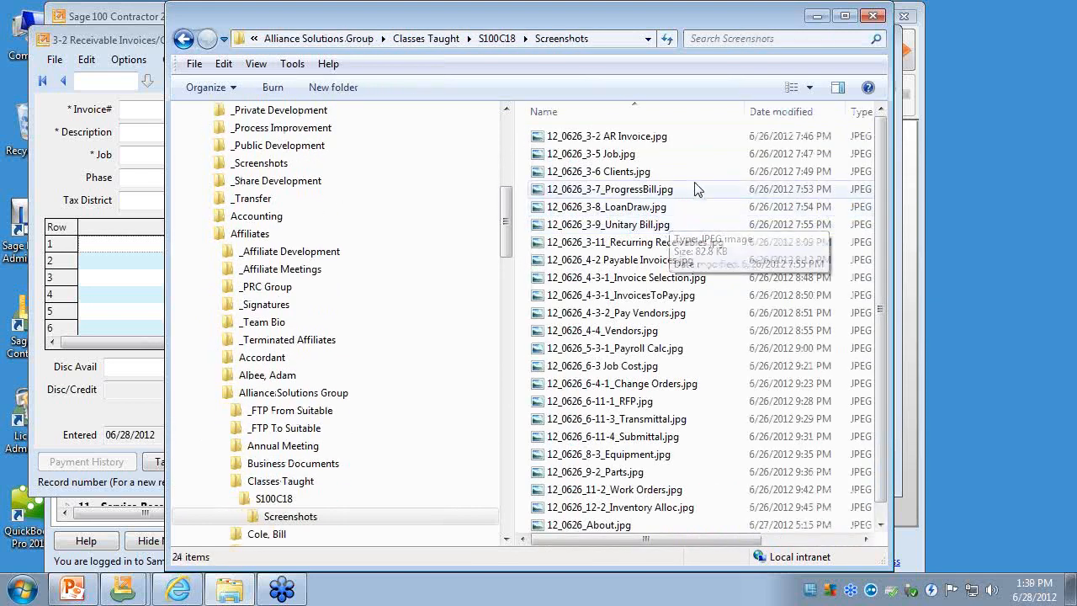
- Preview 12_0626_3-2 AR Invoice.jpg in a narrowed, non-maximized window and minimize the file browser
right_click(648, 139)
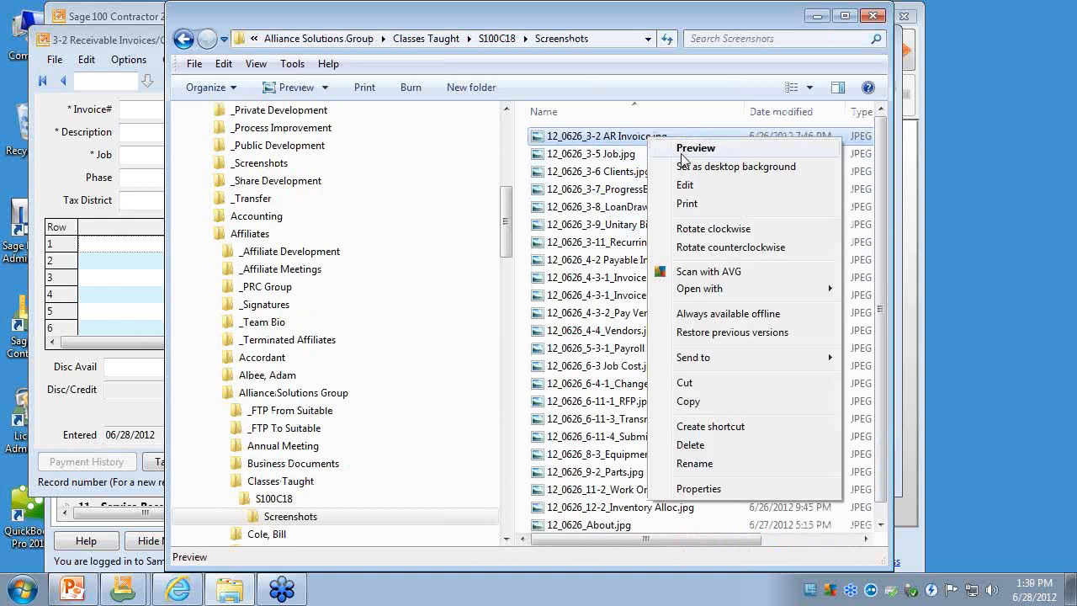
click(683, 149)
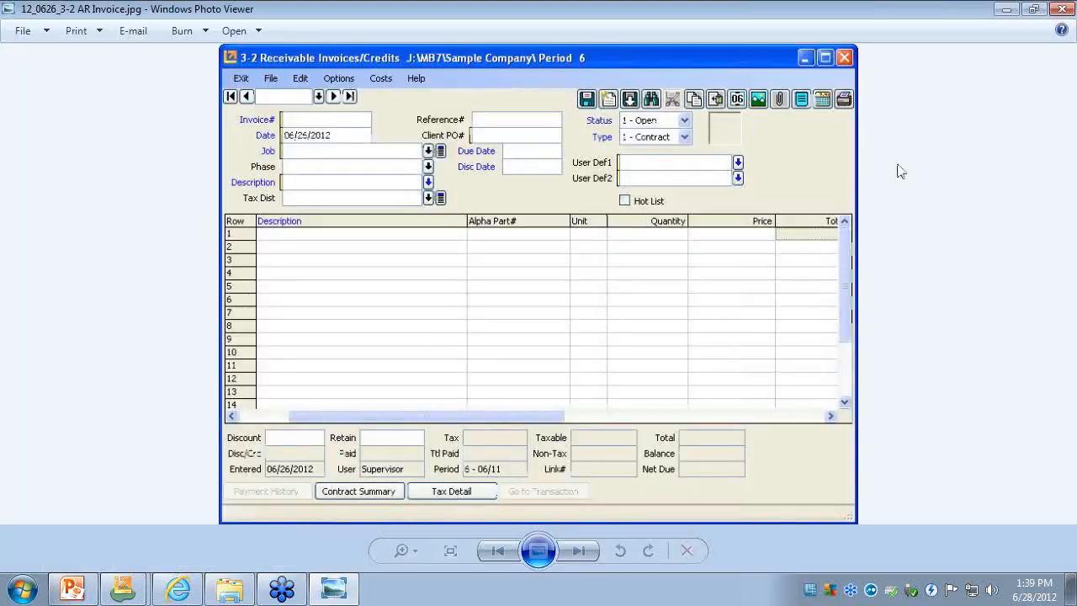
click(1034, 9)
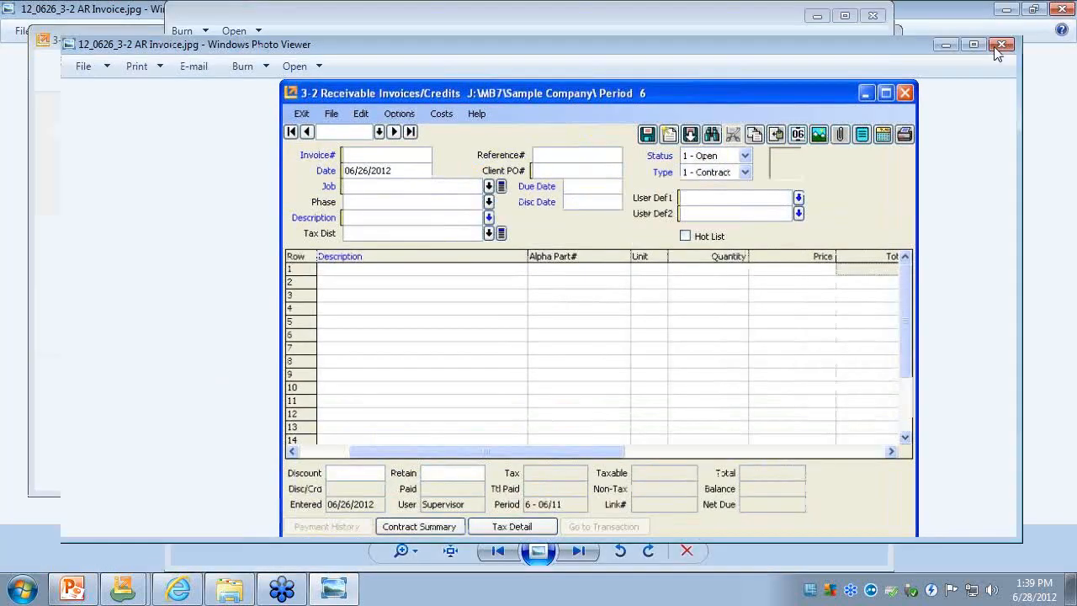
drag(1019, 222, 725, 216)
click(816, 16)
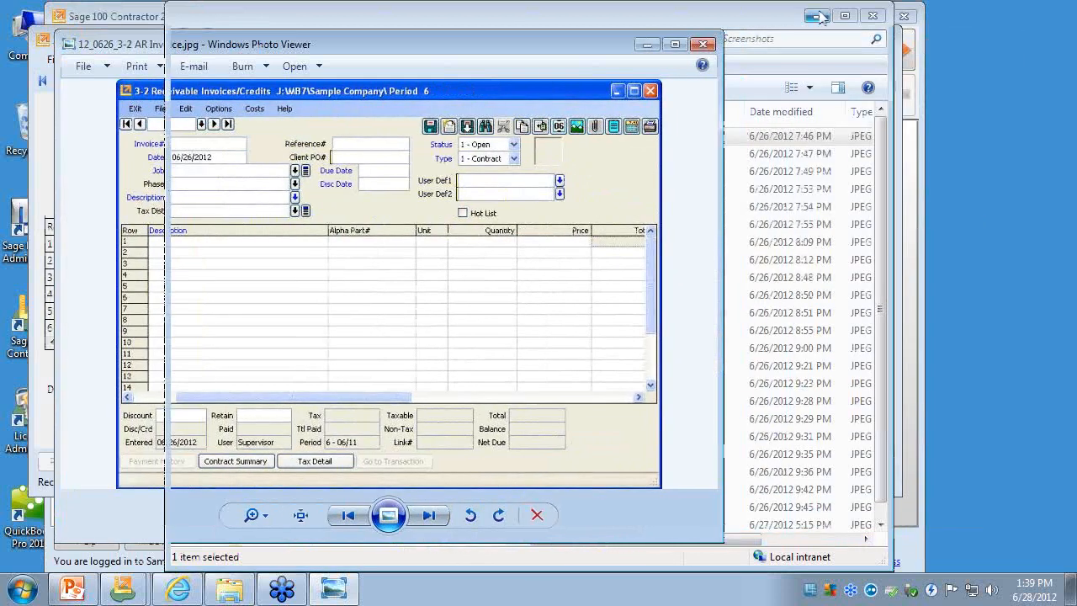
- Shrink and arrange the screenshot preview and the Receivable Invoices/Credits window so both versions can be compared
drag(462, 41, 701, 64)
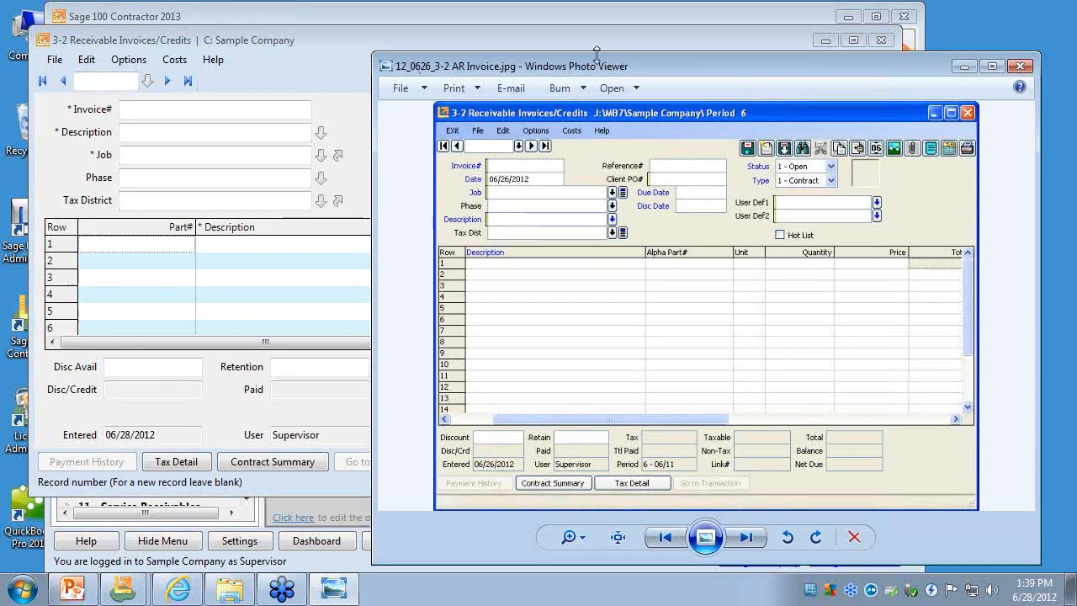
drag(596, 54, 590, 146)
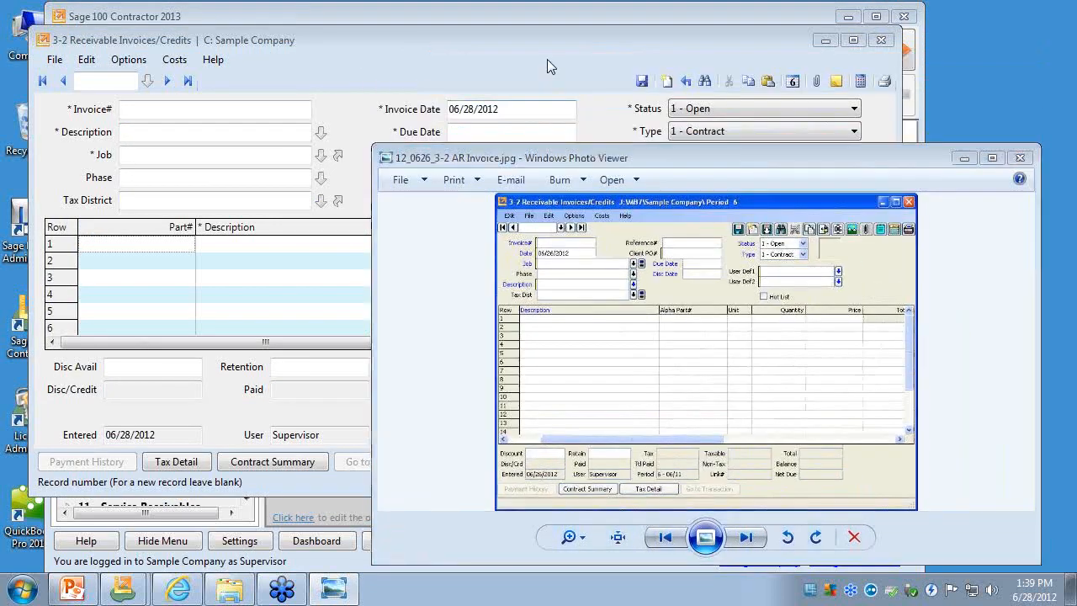
click(547, 67)
drag(897, 496, 698, 454)
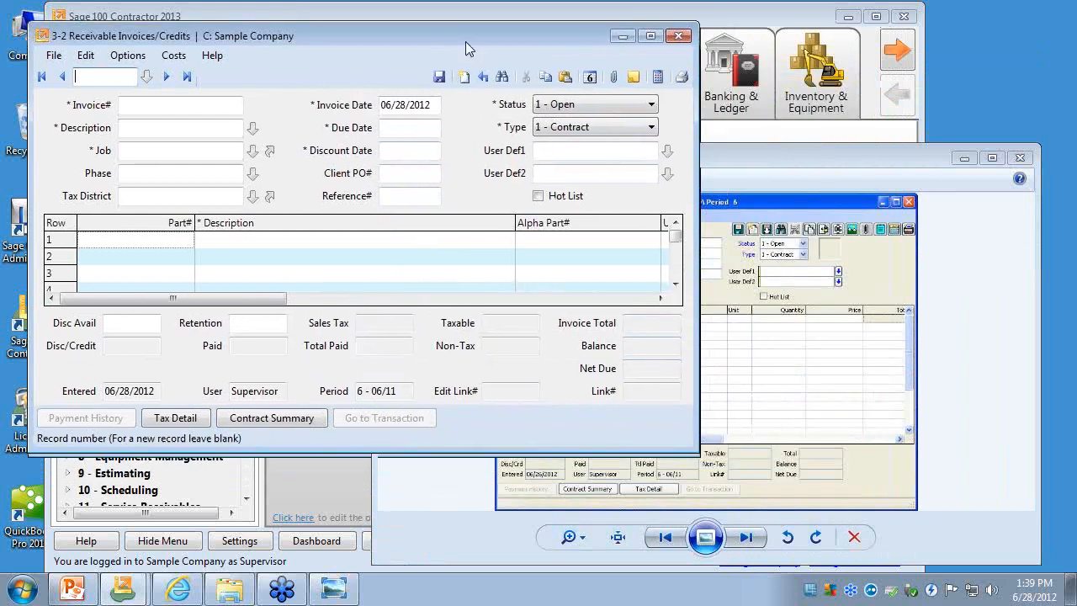
drag(465, 42, 462, 31)
click(748, 159)
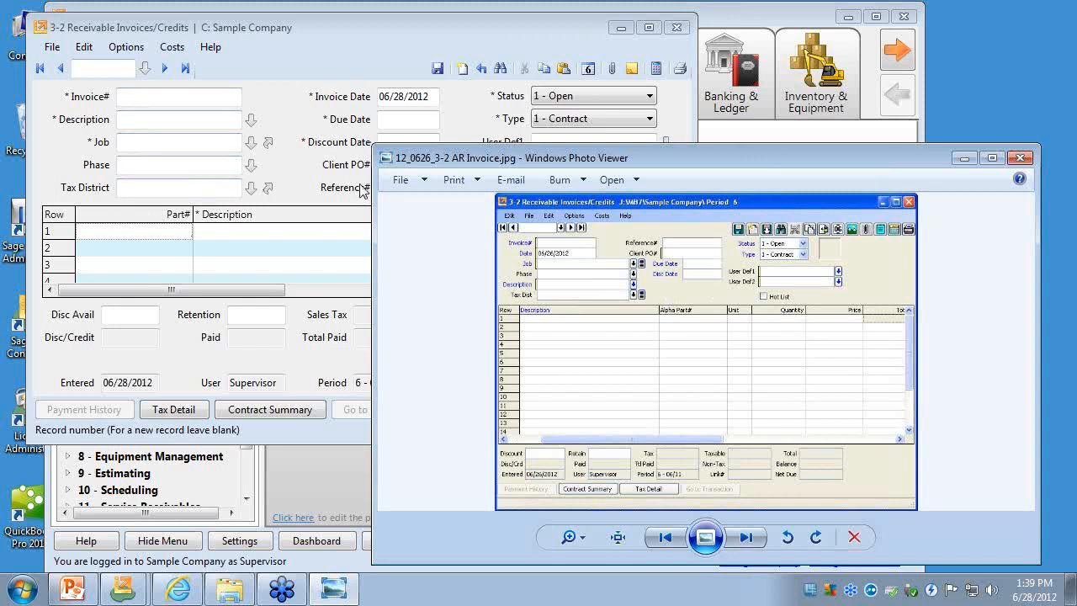
- Move through the invoice header fields from Invoice# to Phase and compare their order and layout with the old-version screenshot
click(127, 100)
key(Tab)
key(Tab)
key(Tab)
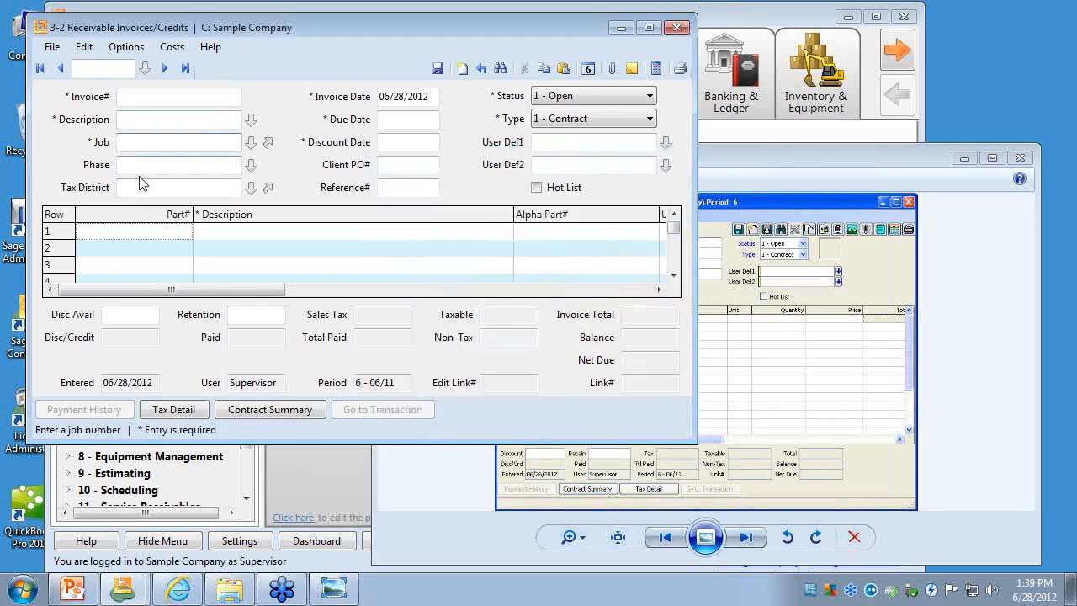
click(734, 173)
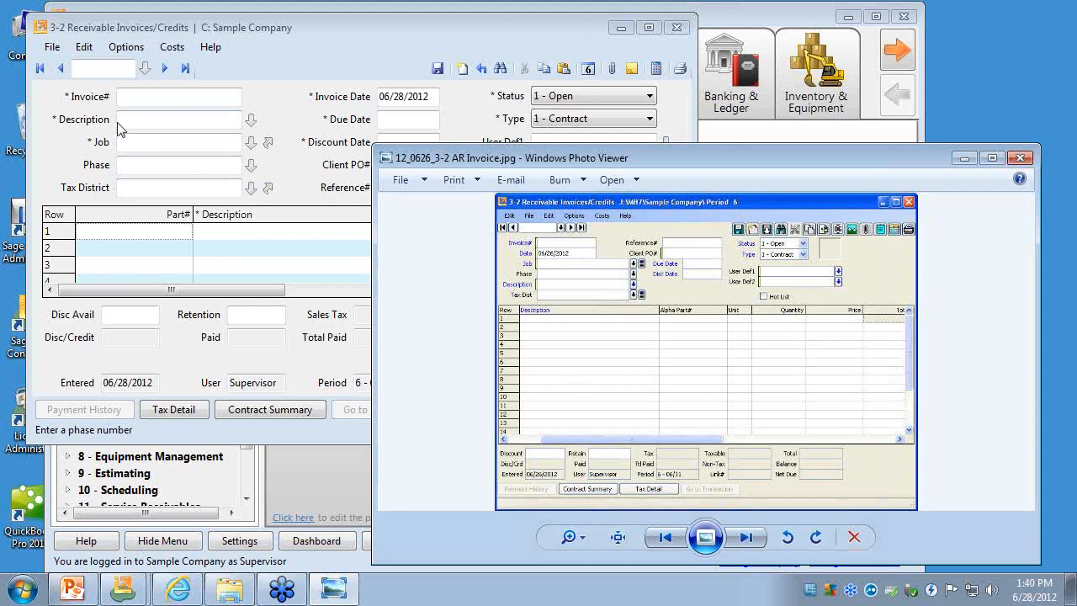
click(376, 61)
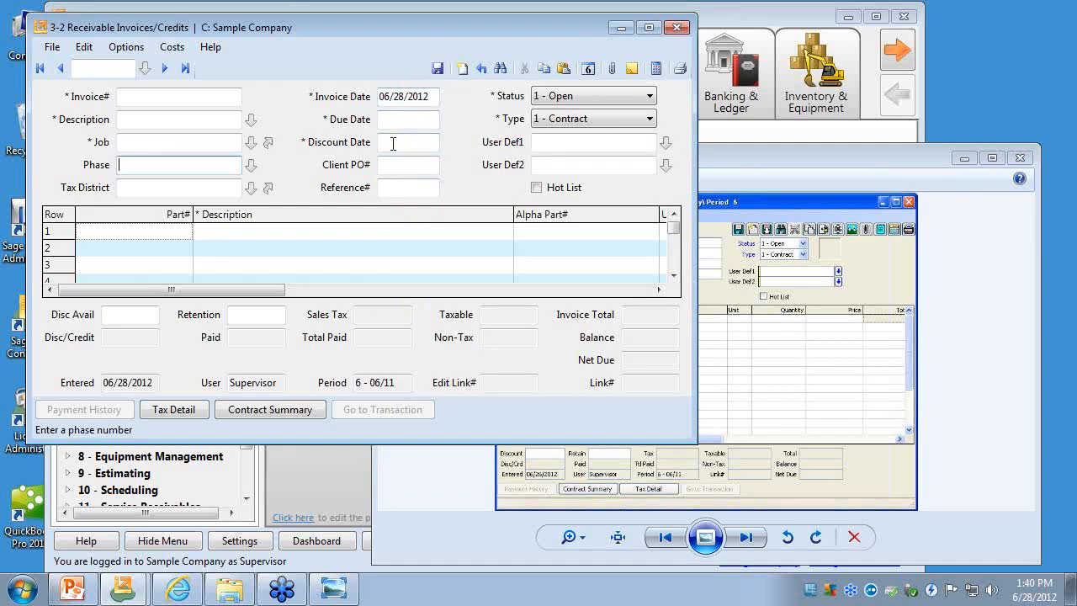
click(747, 163)
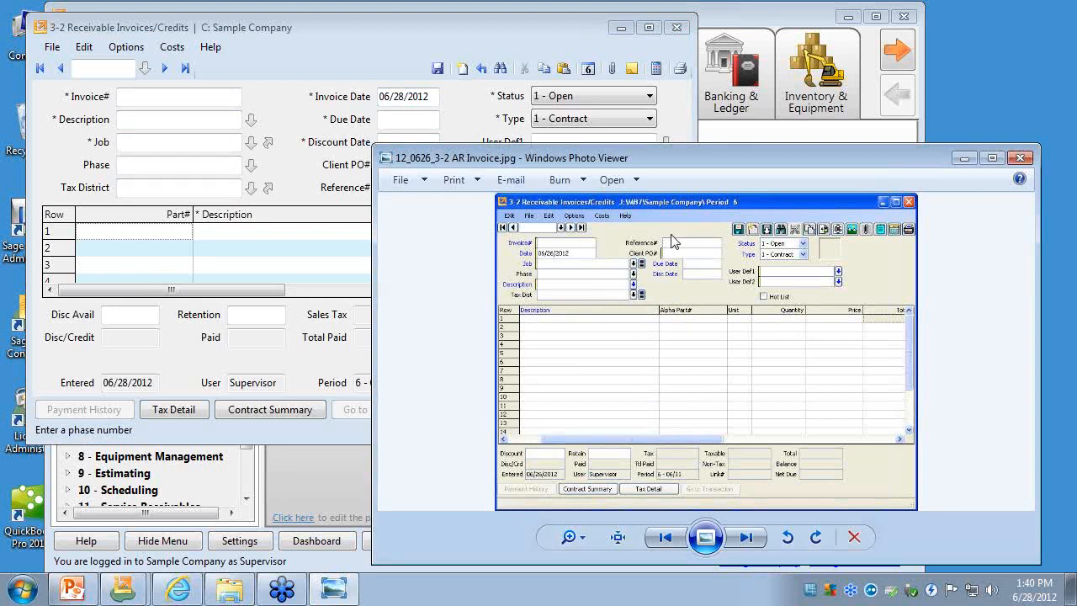
- Compare the Reference#, Invoice Date and Description fields with the old version and slightly enlarge the Receivable Invoices/Credits window
click(318, 200)
click(402, 188)
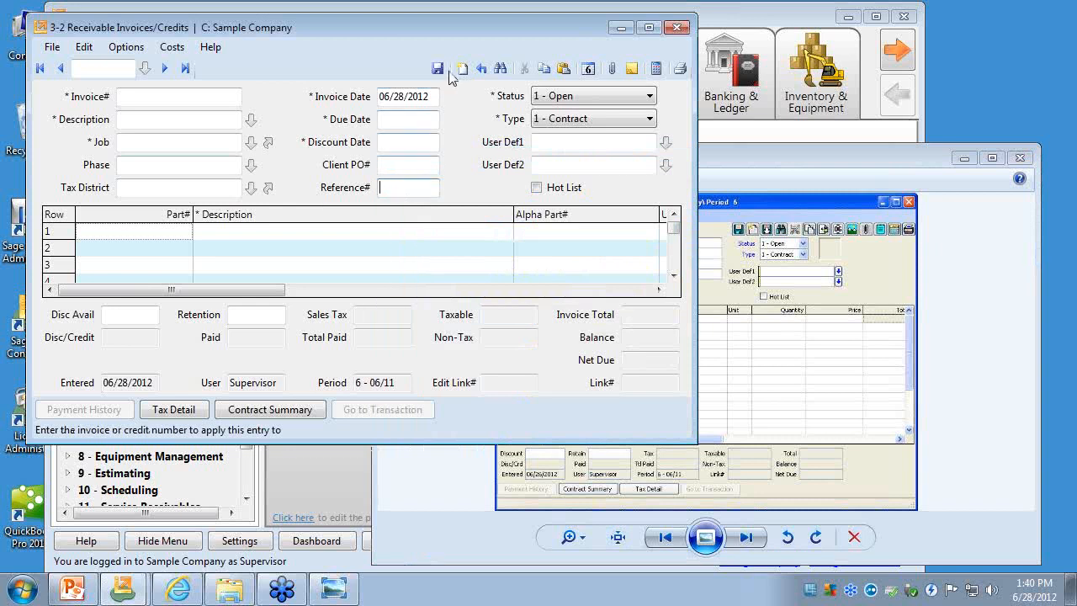
click(432, 96)
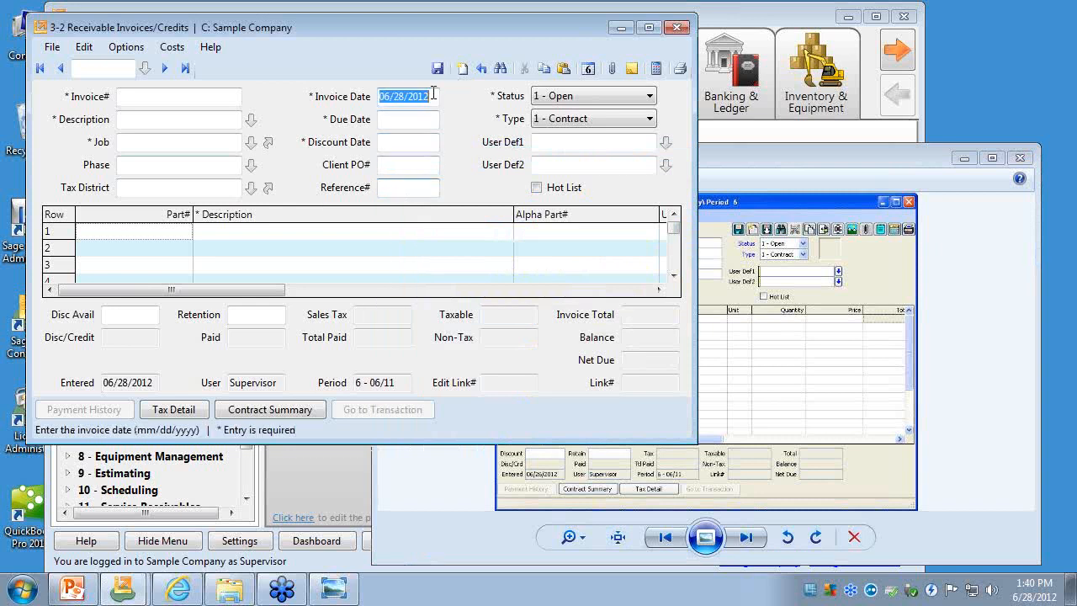
click(230, 124)
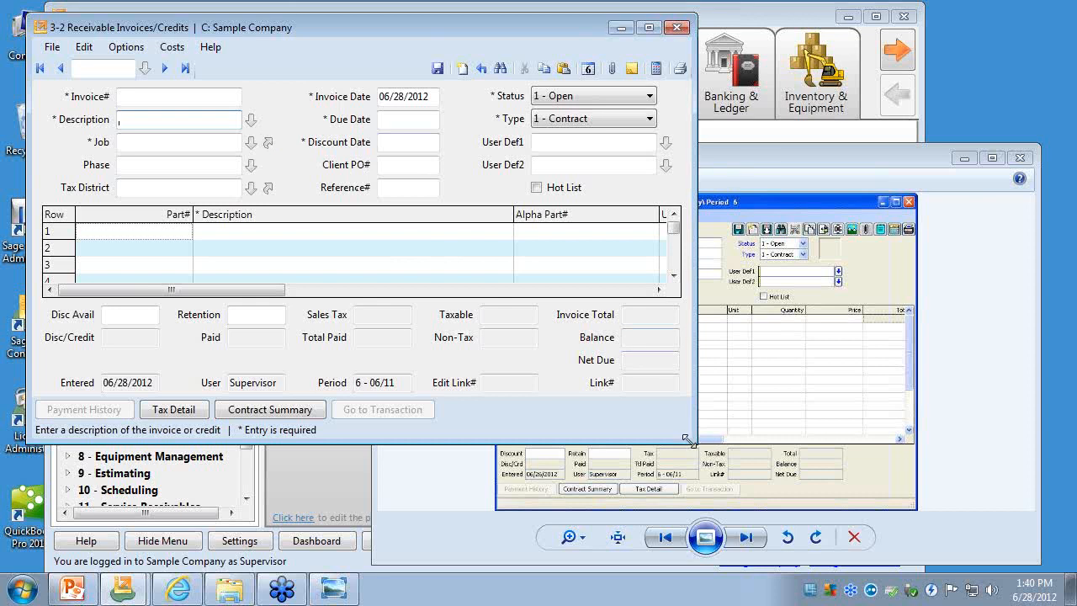
drag(687, 440, 720, 476)
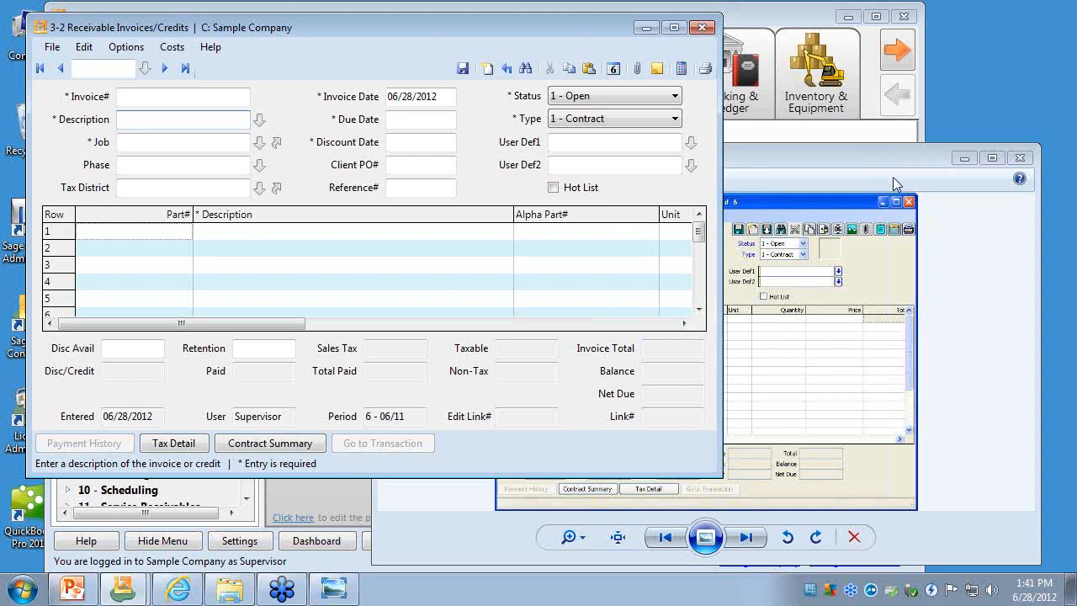
- Zoom in on the old-version AR invoice screenshot and reposition its window to compare its header with the new screen
click(791, 164)
click(585, 539)
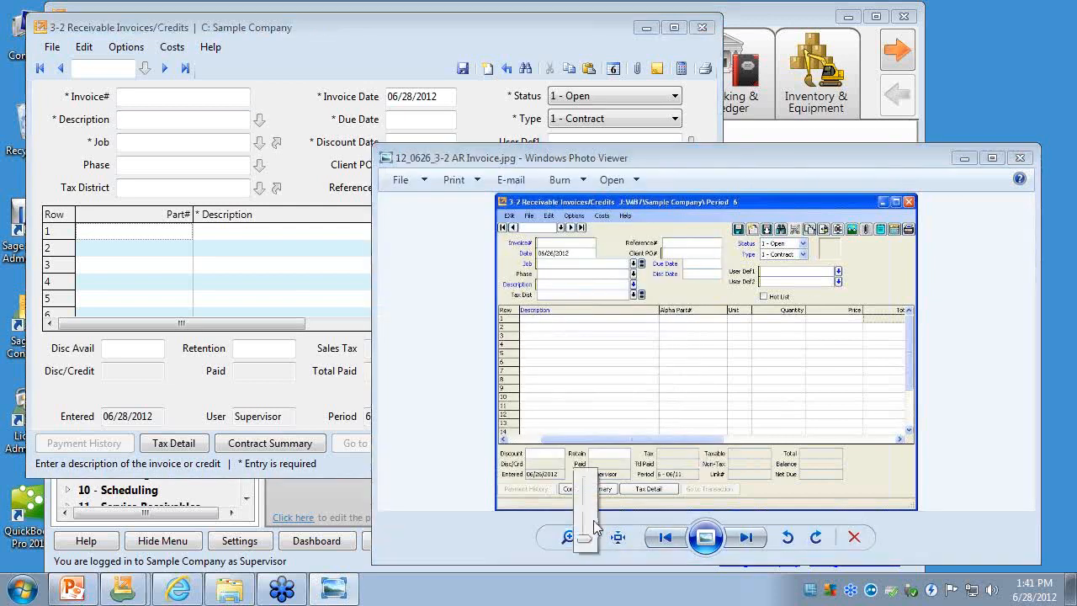
drag(587, 537, 587, 497)
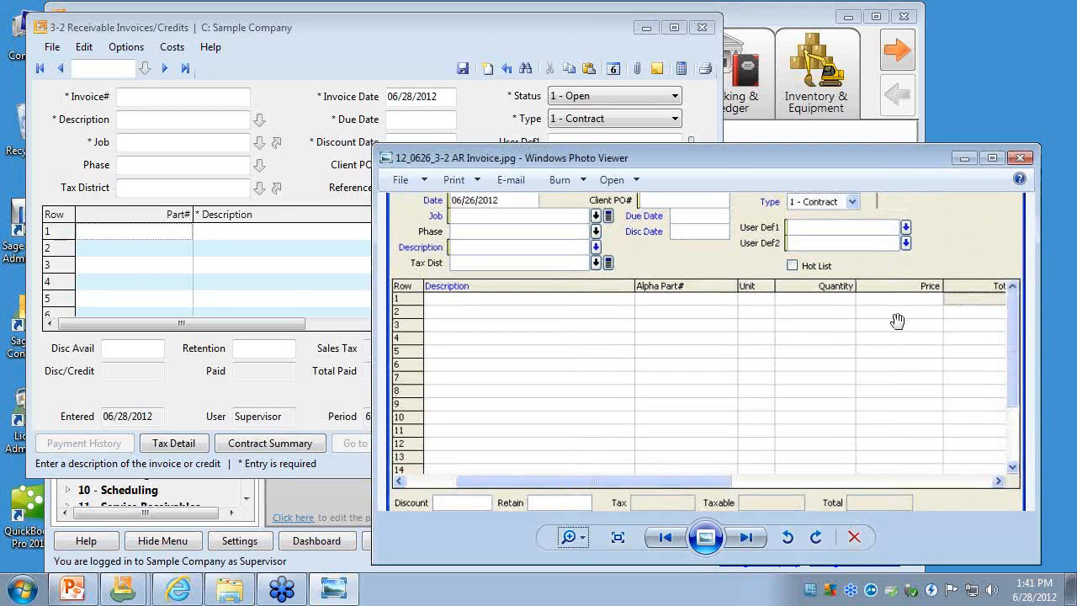
drag(808, 298, 709, 428)
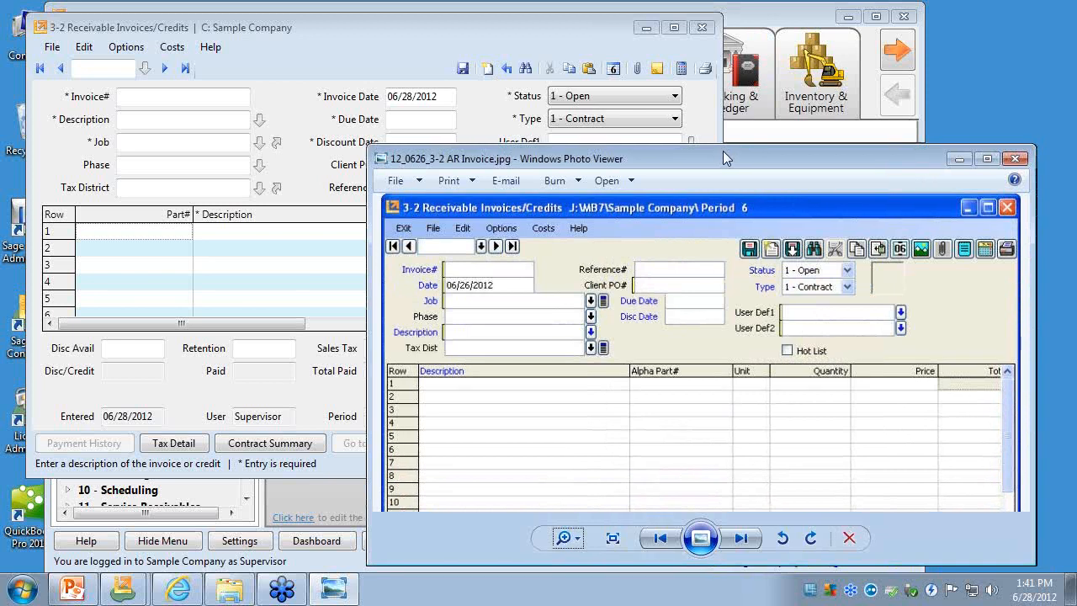
drag(722, 151, 438, 93)
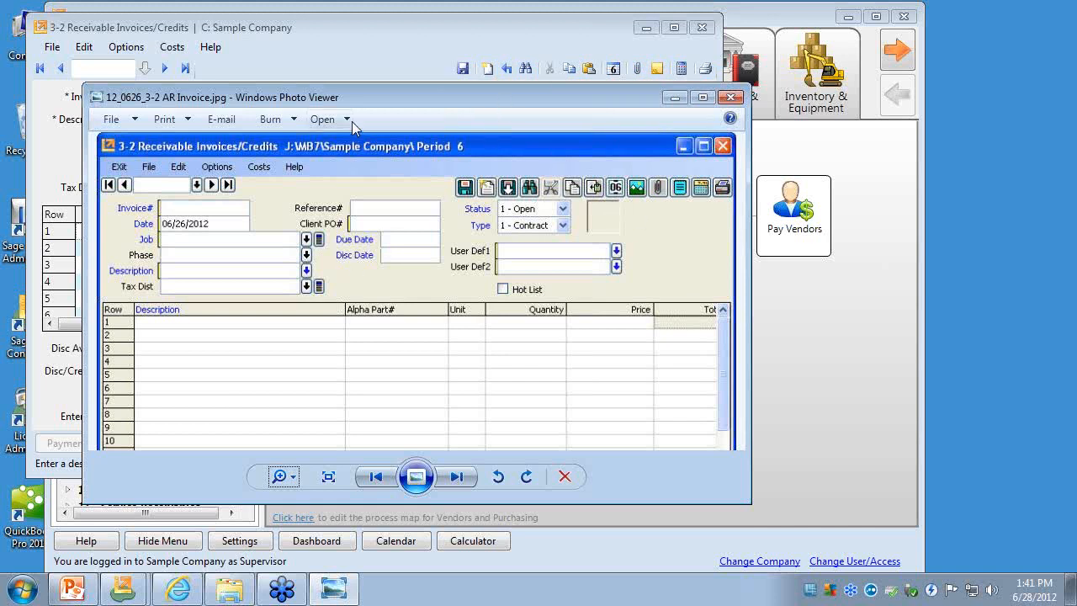
drag(360, 99, 389, 211)
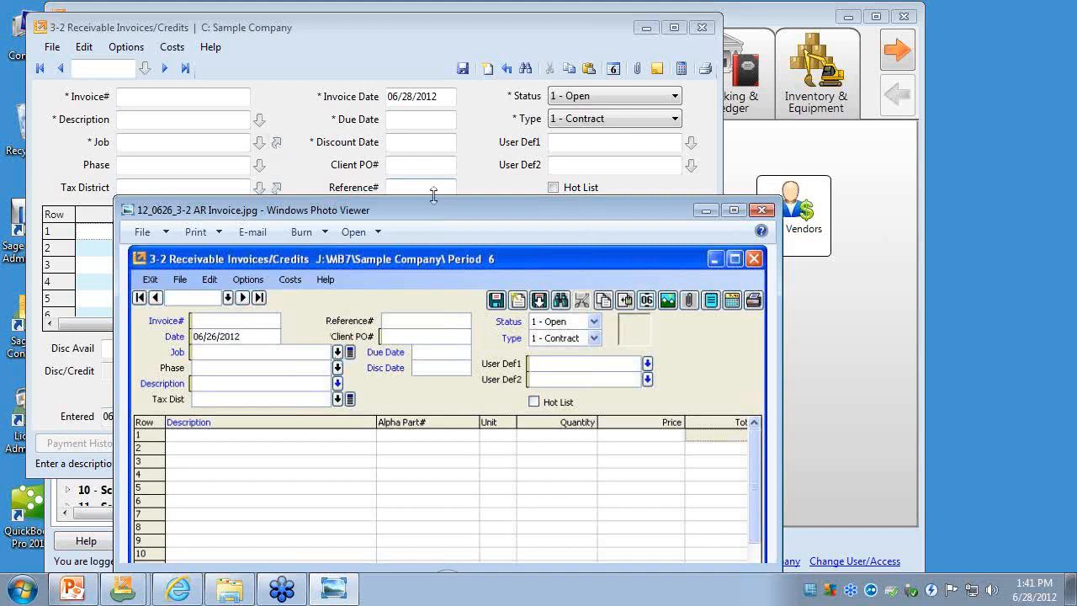
drag(447, 215, 661, 170)
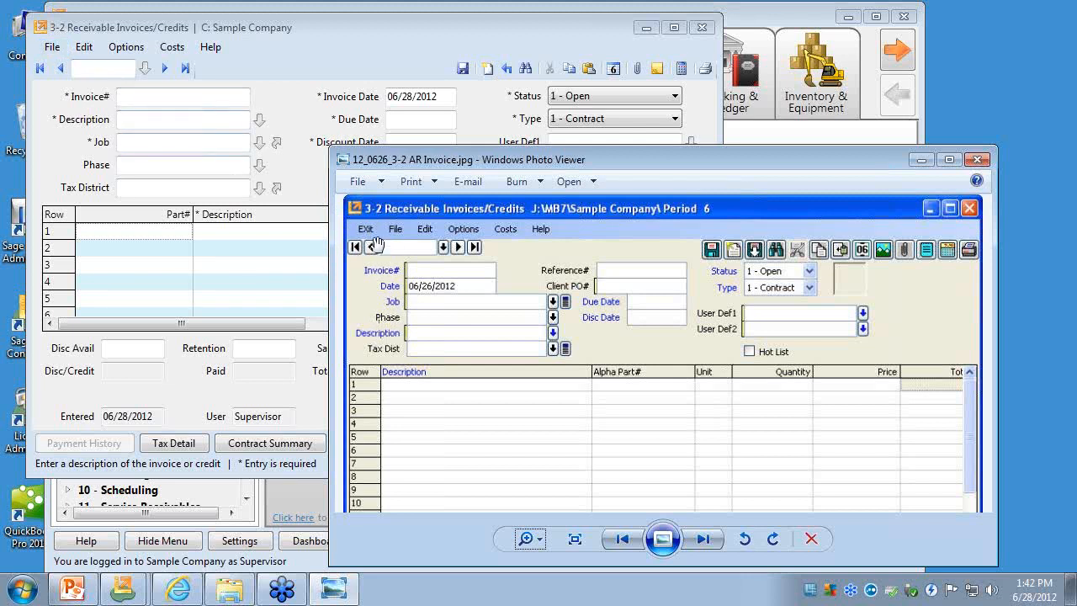
- Show where Exit sits in the new Receivable Invoices/Credits window, close the window, then reopen and close it again
click(52, 47)
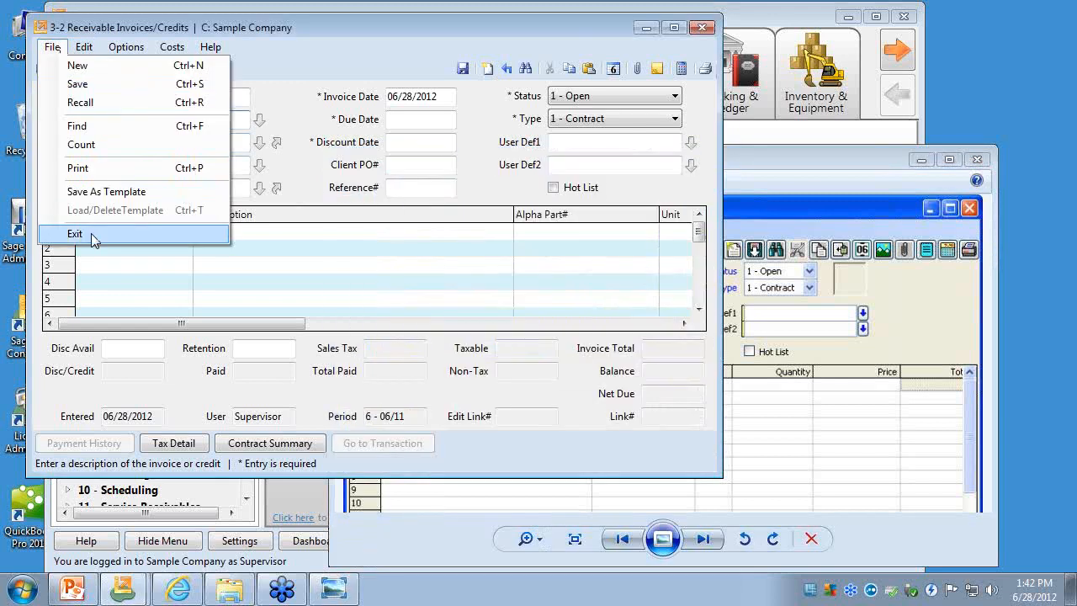
click(350, 36)
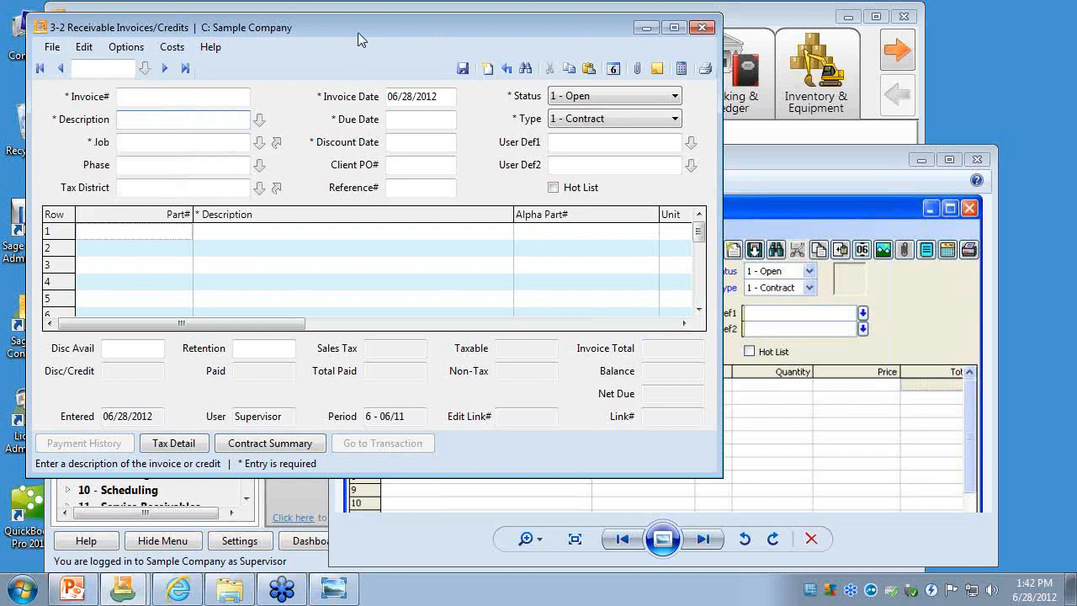
key(Escape)
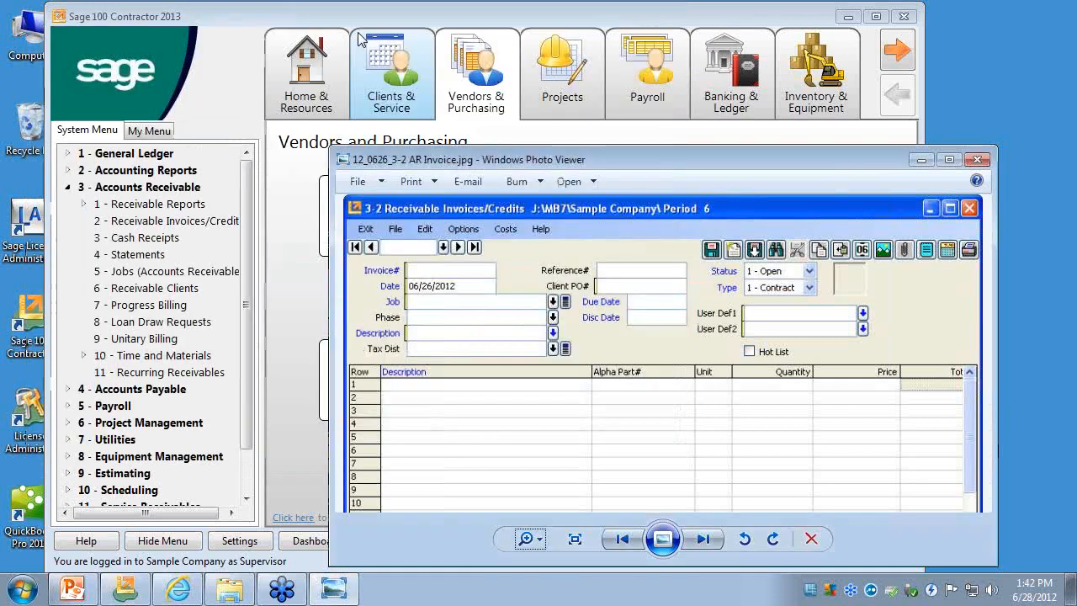
click(144, 223)
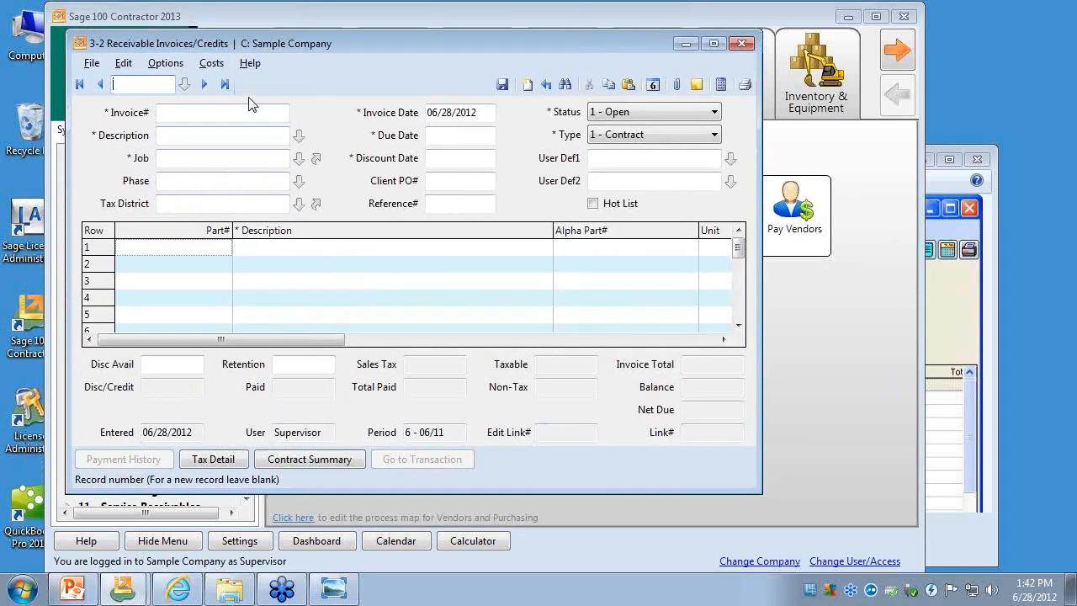
key(Escape)
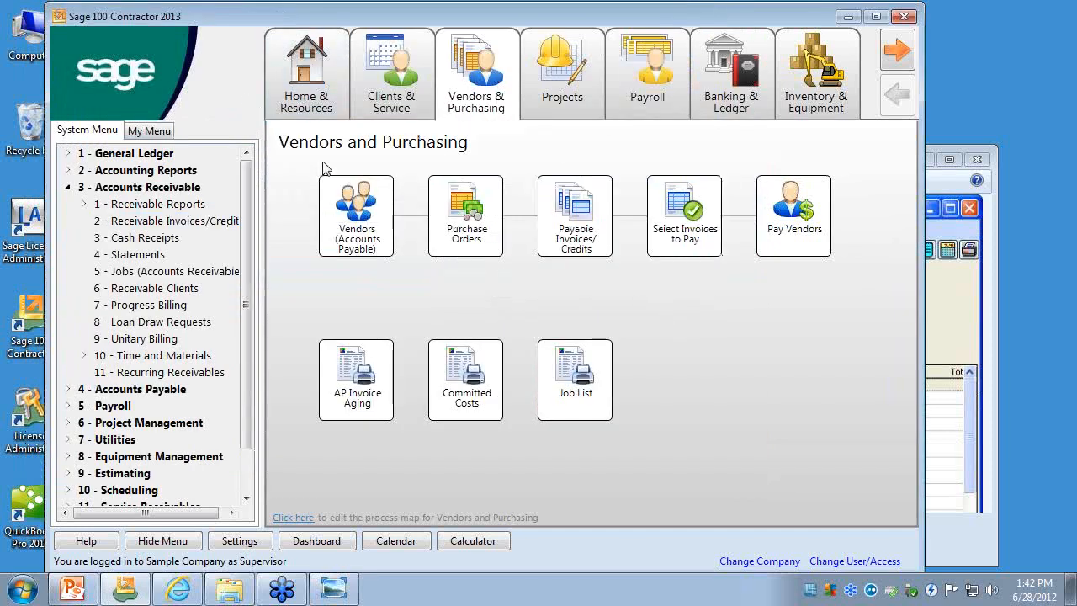
- Display the 12_0626_3-5 Job.jpg screenshot, make its preview window taller, and zoom to the Jobs header fields
click(962, 337)
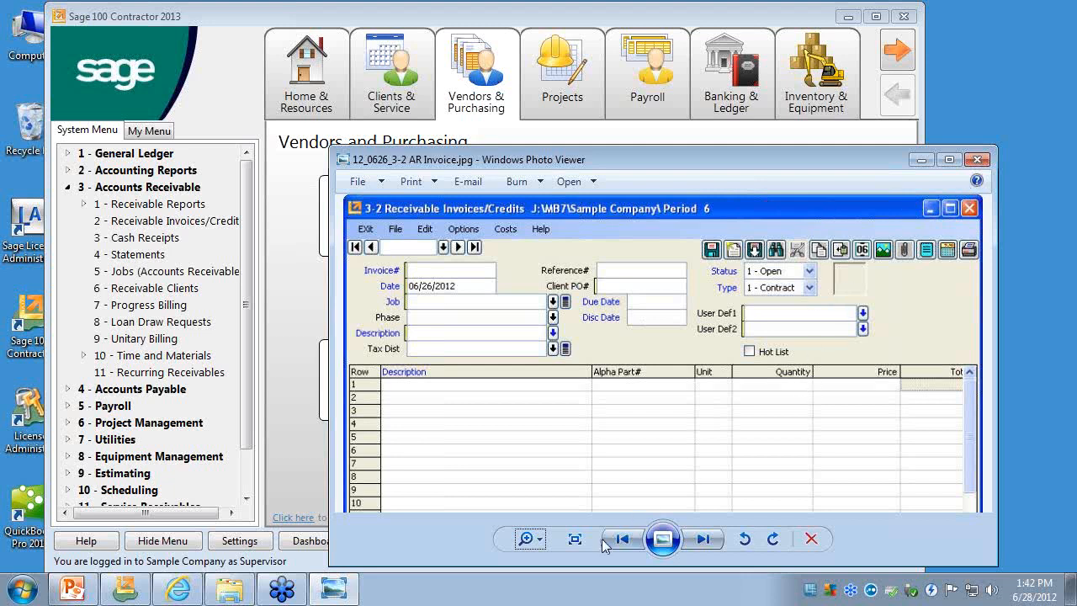
click(703, 539)
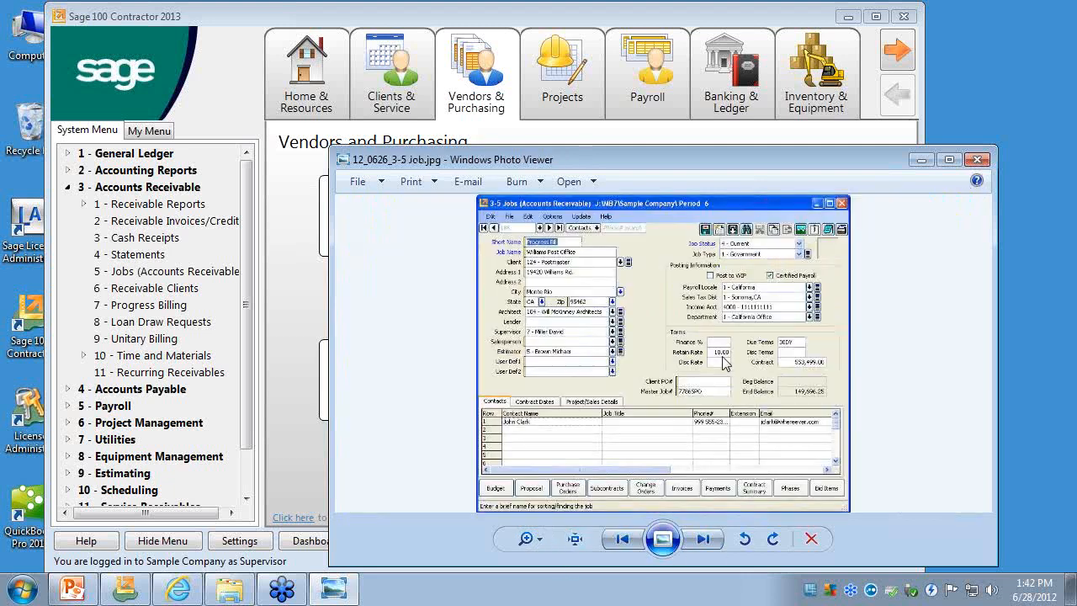
click(544, 540)
drag(543, 538, 542, 526)
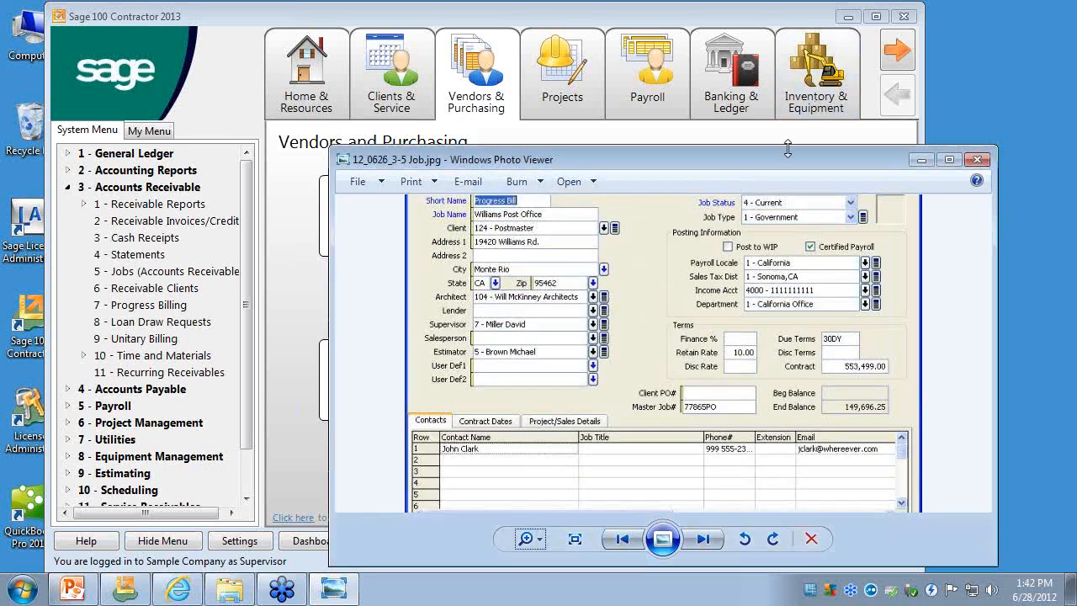
drag(787, 148, 787, 59)
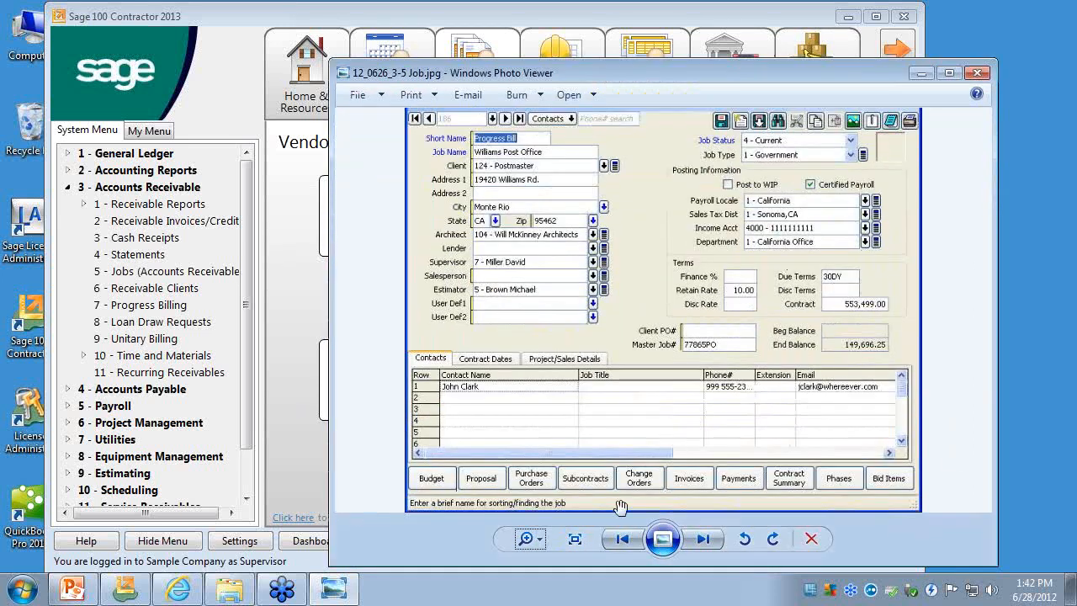
click(538, 543)
drag(539, 543, 538, 540)
drag(688, 259, 688, 333)
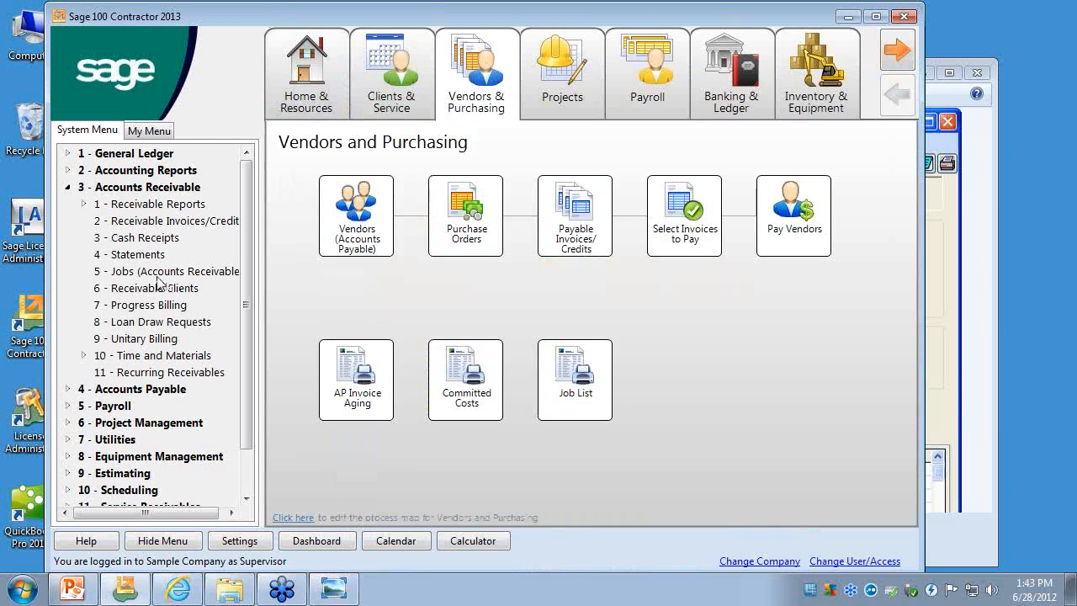
- Open 3-5 Jobs (Accounts Receivable), shift its window aside, and display the last job record
click(153, 273)
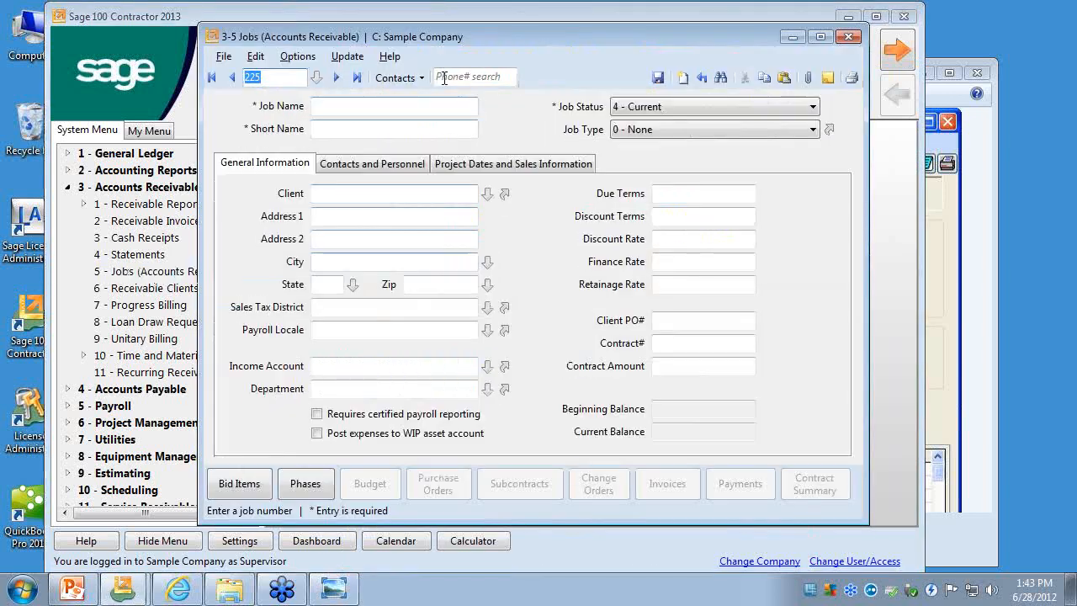
drag(425, 38, 355, 27)
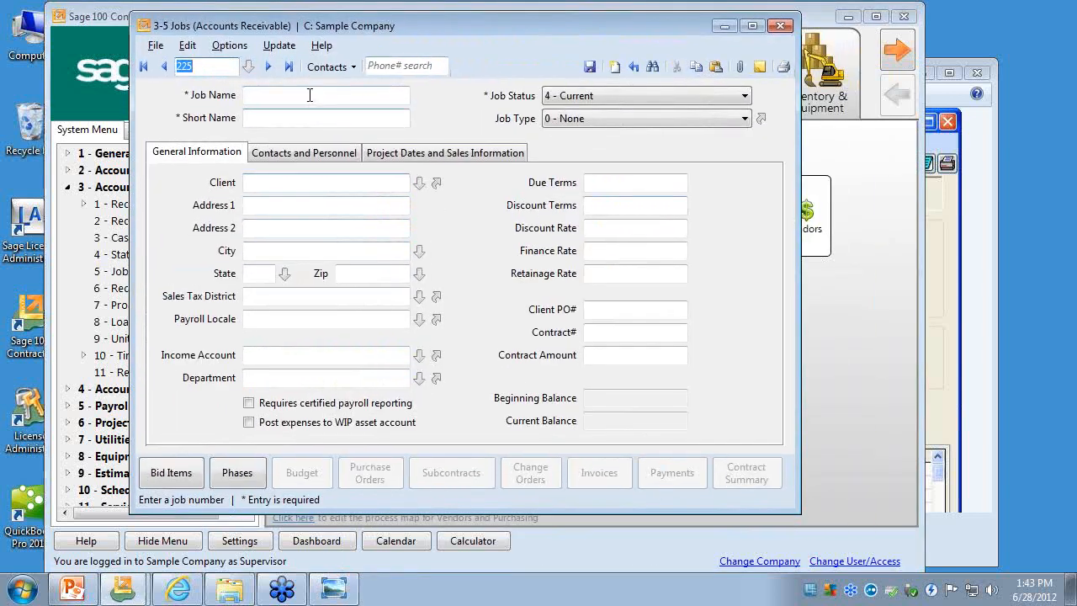
click(287, 66)
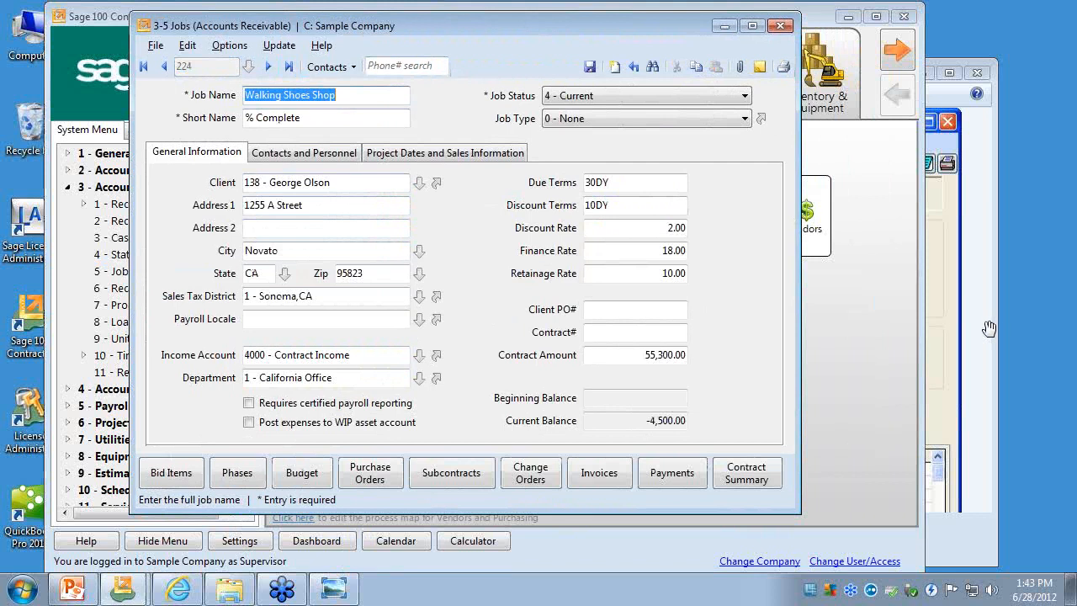
- Compare the Jobs screen's General Information, Contacts and Personnel, and Project Dates and Sales Information pages with the old-version screenshot, then close Jobs
click(972, 170)
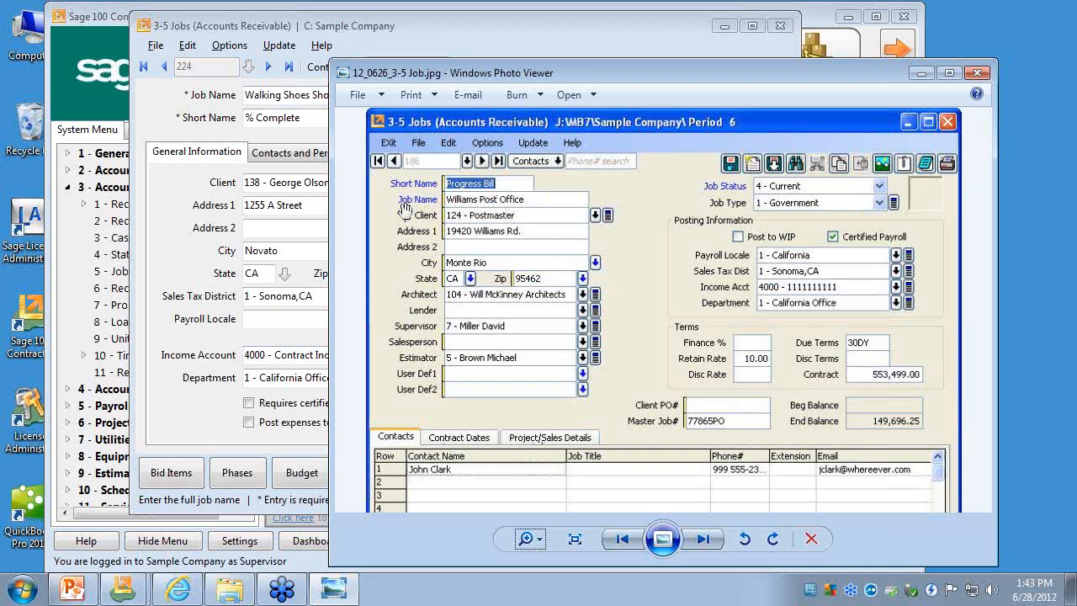
click(192, 287)
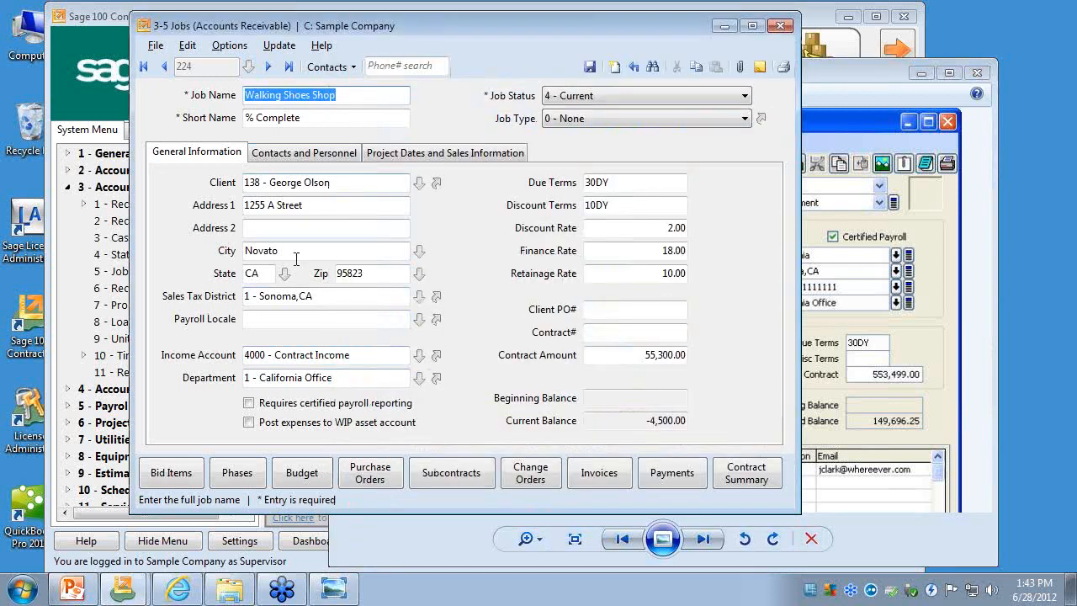
click(859, 107)
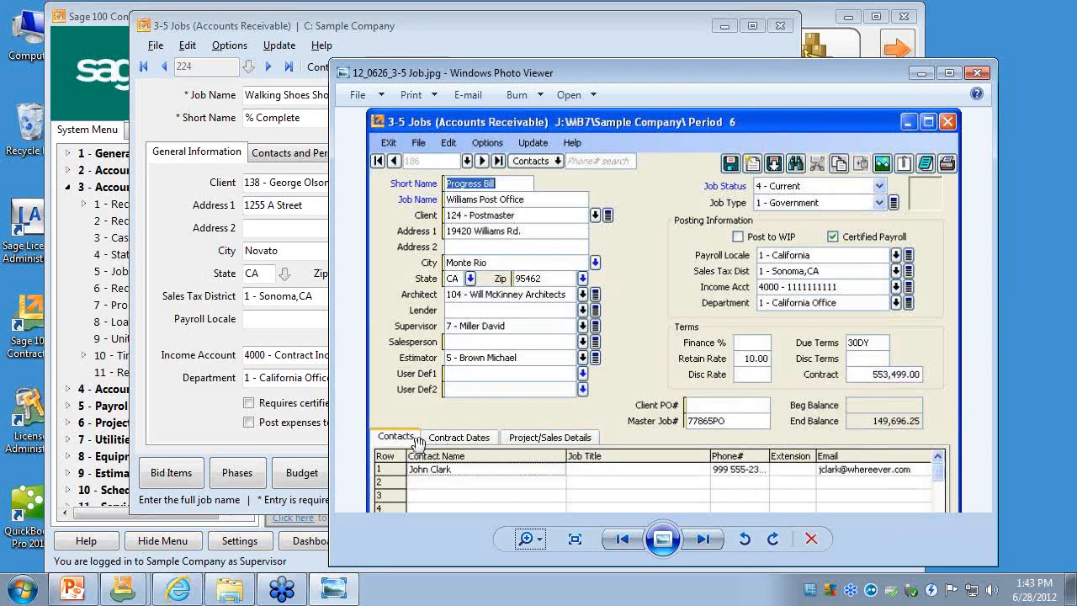
click(313, 158)
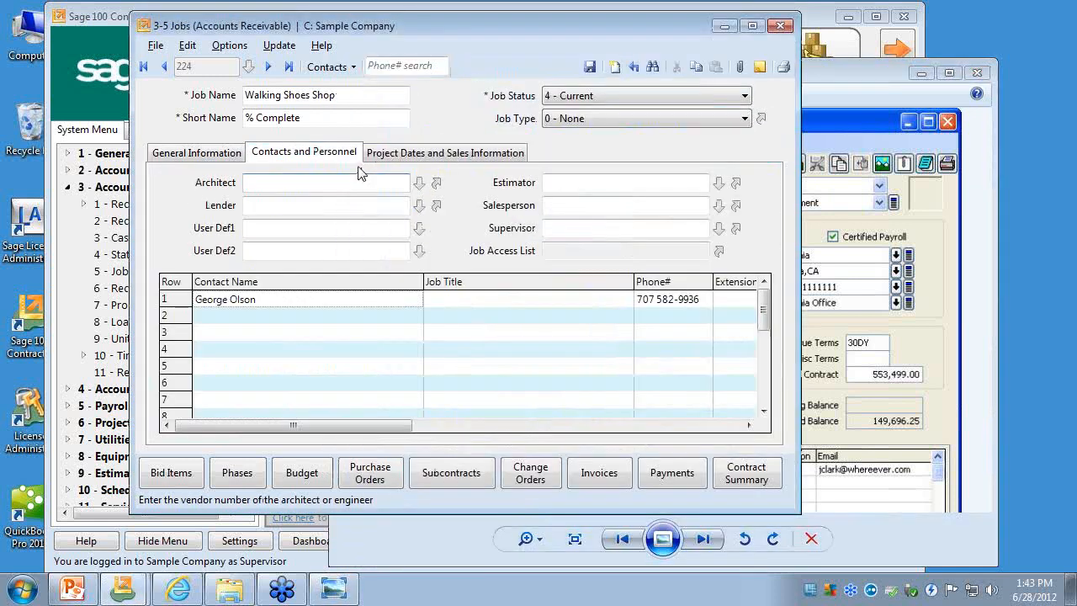
click(392, 157)
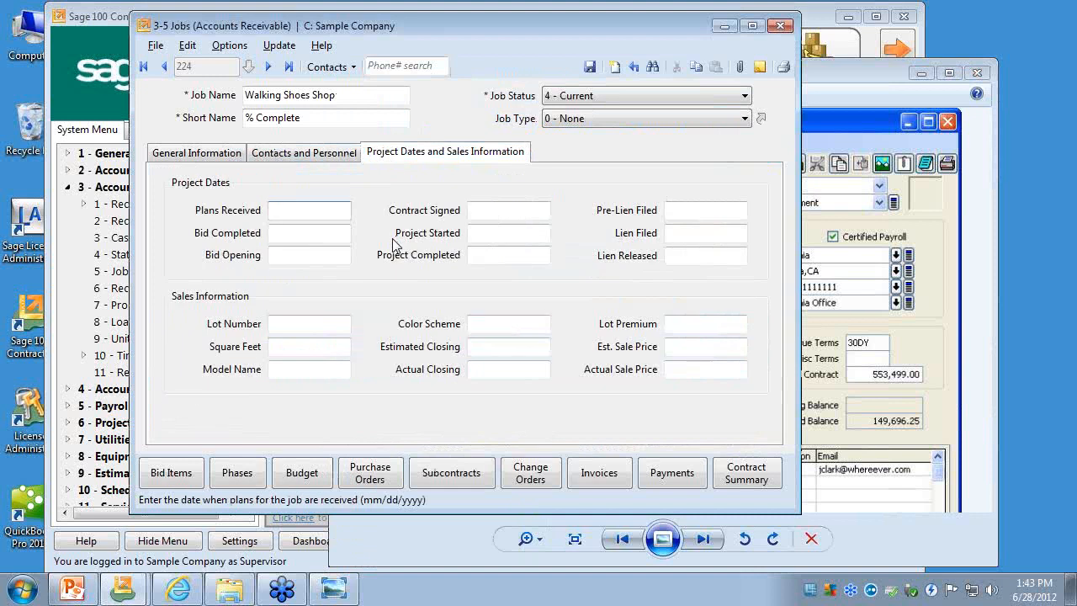
click(240, 156)
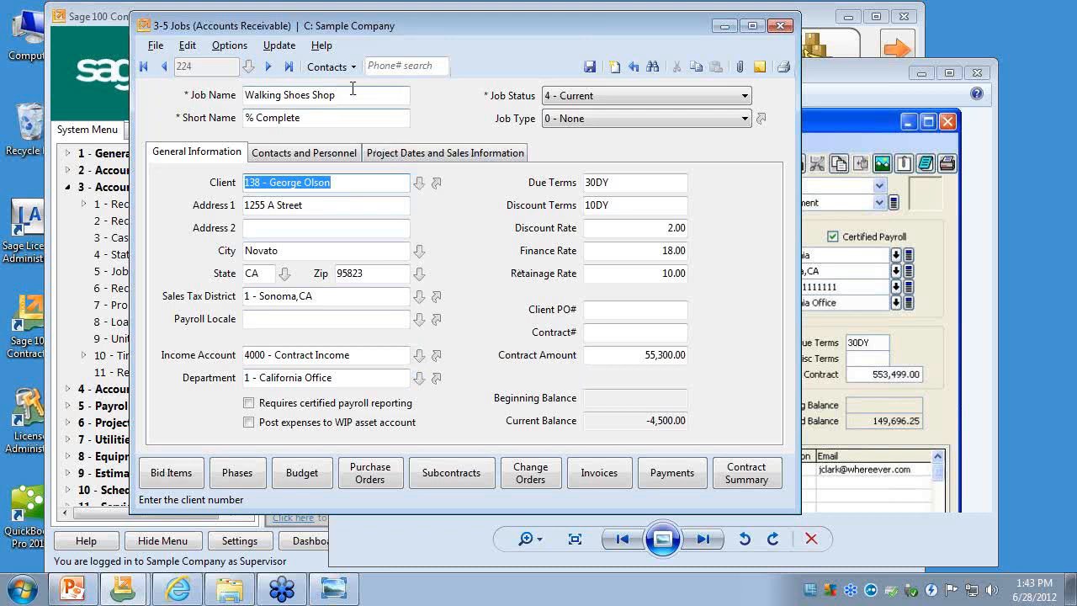
click(780, 25)
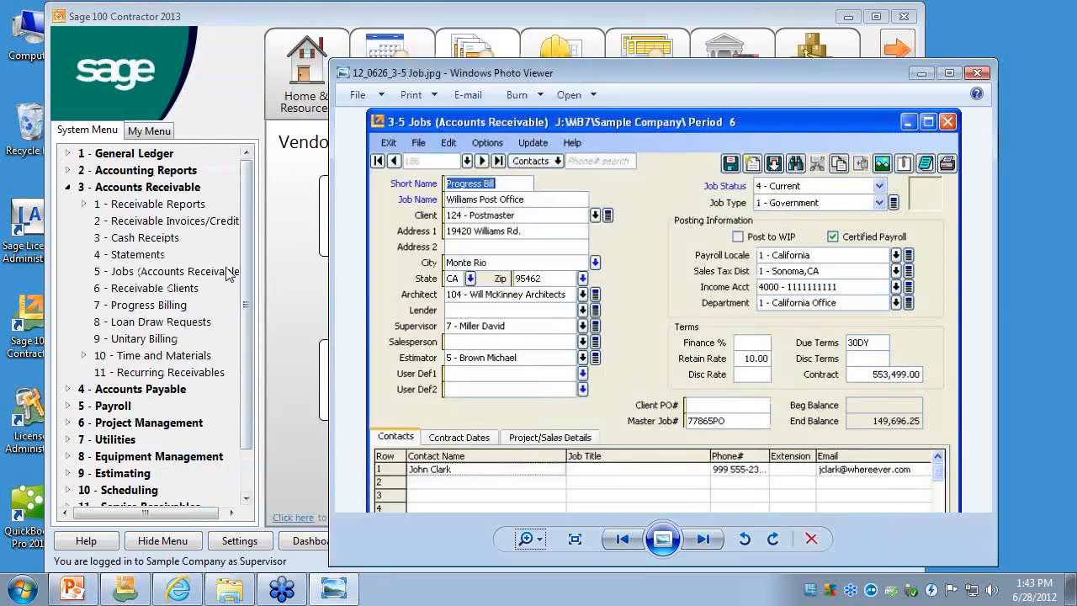
- Switch from Accounts Receivable to Accounts Payable, open 4-4 Vendors, bring its window fully into view, and display the last vendor record
click(68, 187)
click(67, 205)
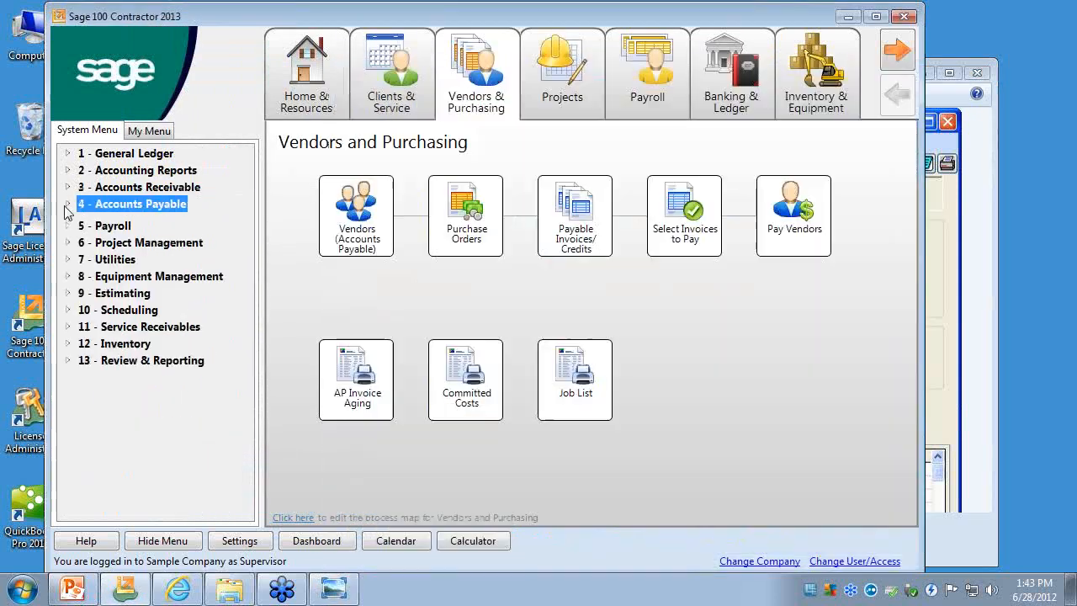
click(139, 272)
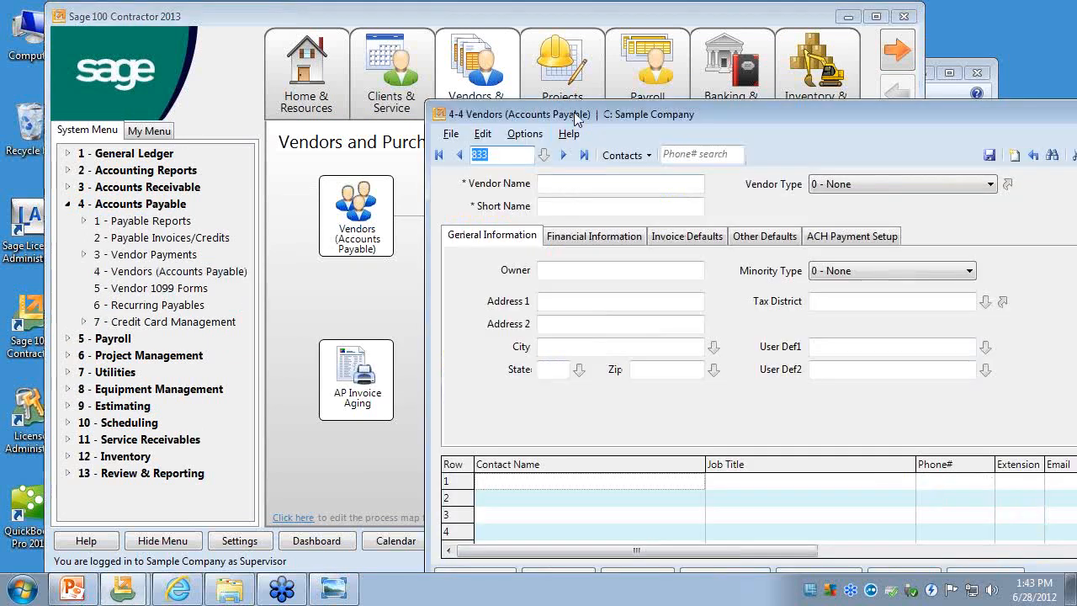
drag(589, 108, 262, 37)
click(255, 78)
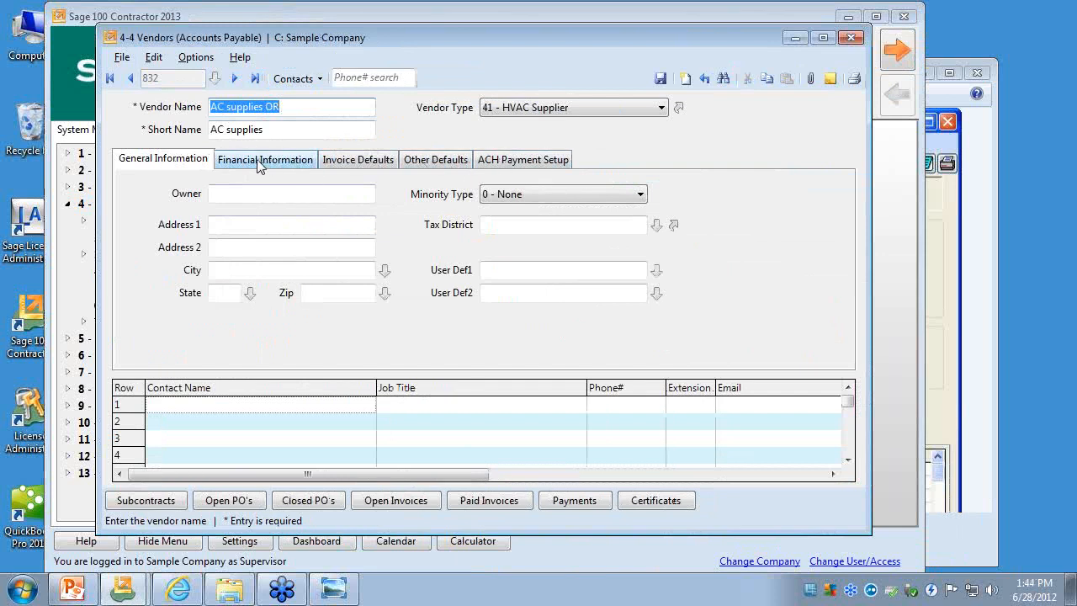
- Switch to Windows Photo Viewer, advance to the 12_0626_4-4_Vendors.jpg screenshot, and enlarge it to show the old Vendors header fields
click(947, 209)
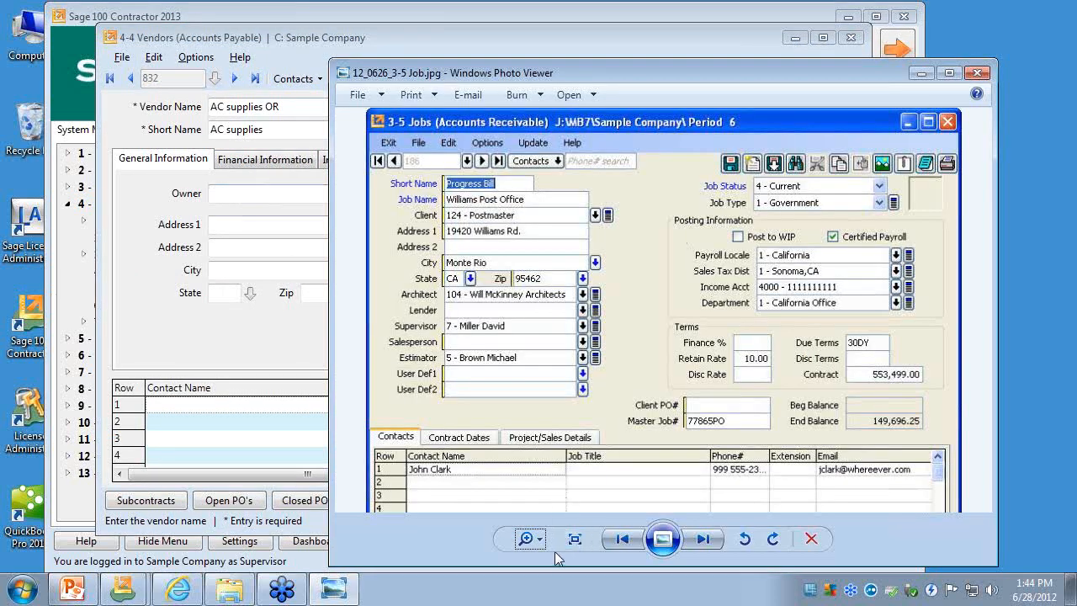
click(702, 539)
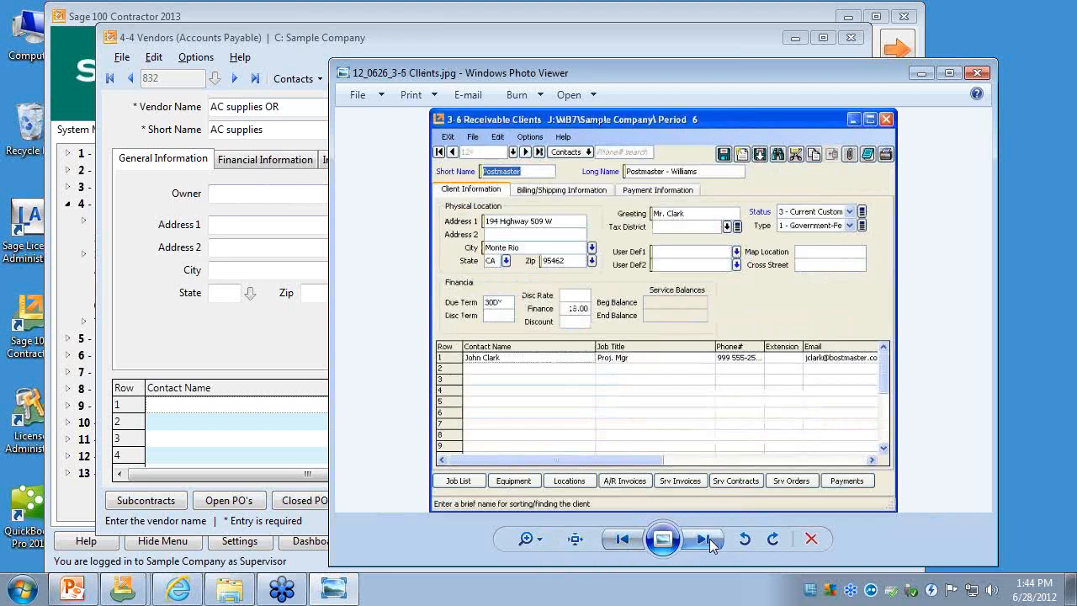
click(702, 539)
click(710, 539)
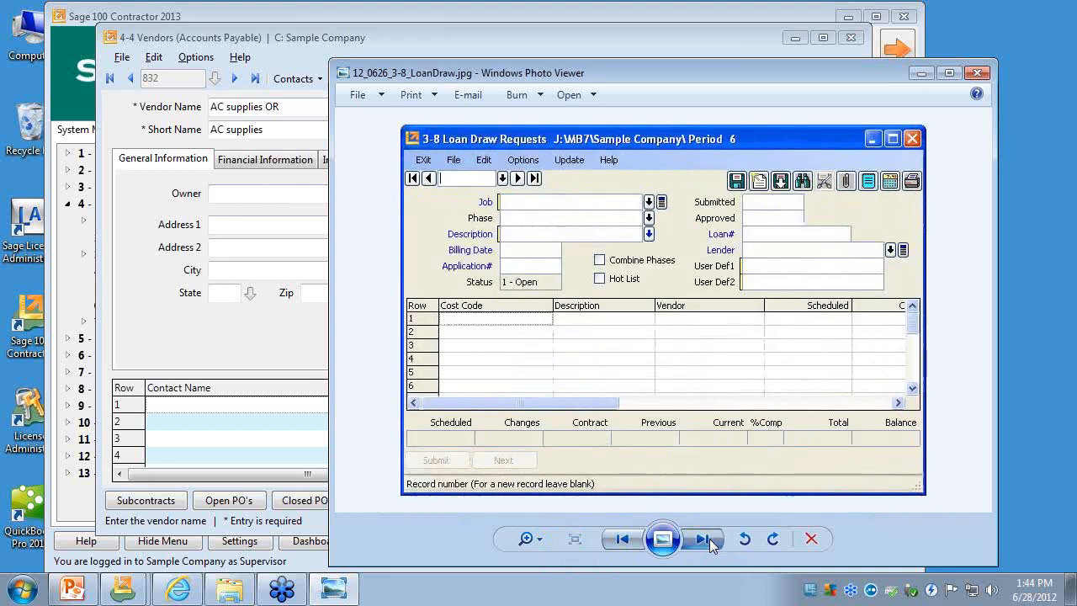
click(709, 538)
click(710, 538)
click(709, 539)
click(709, 539)
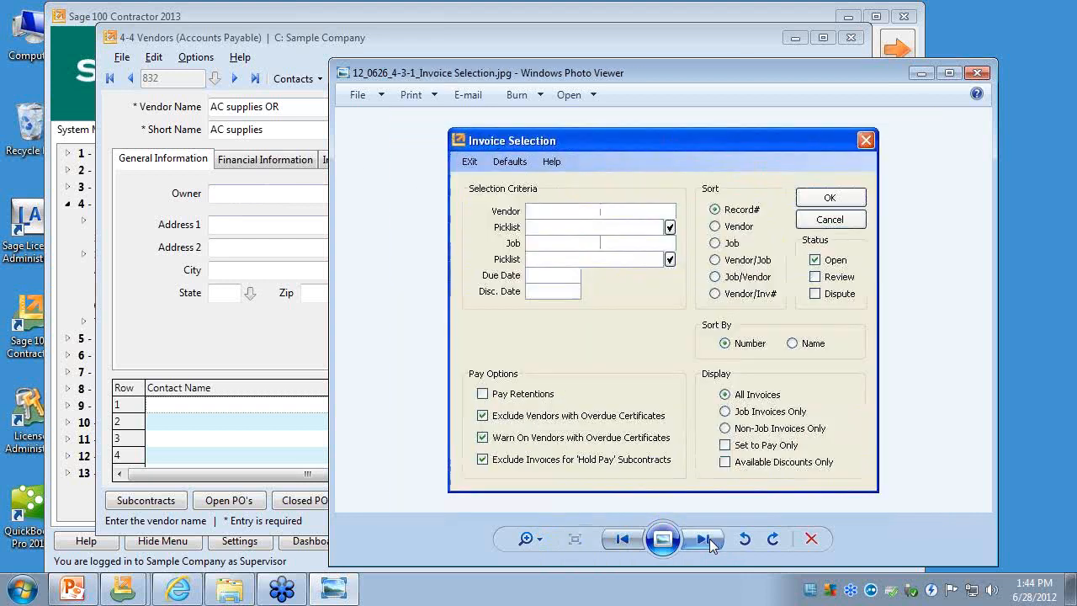
click(709, 539)
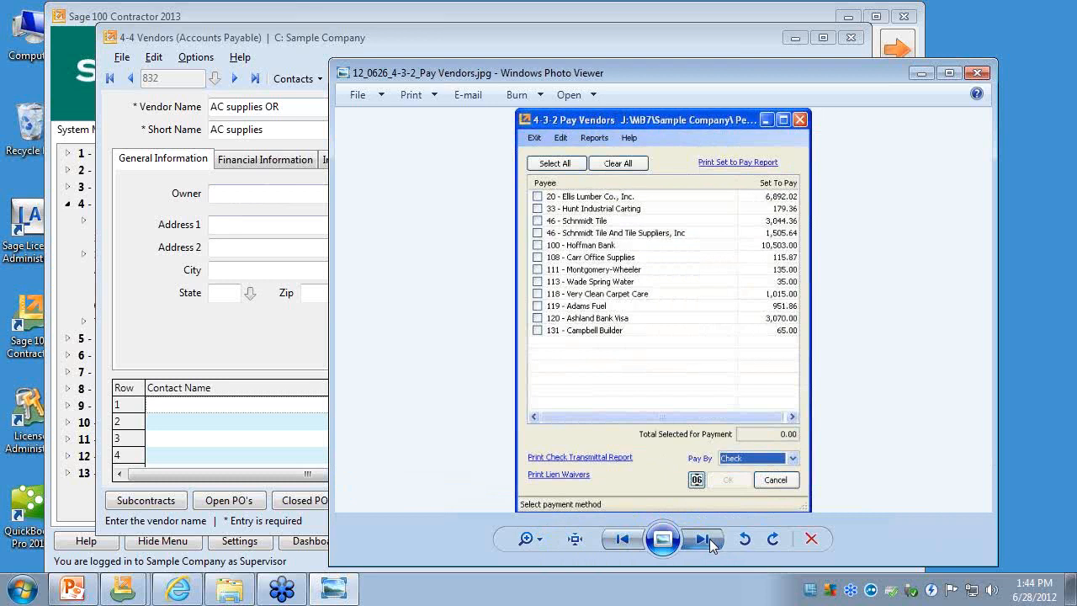
click(709, 538)
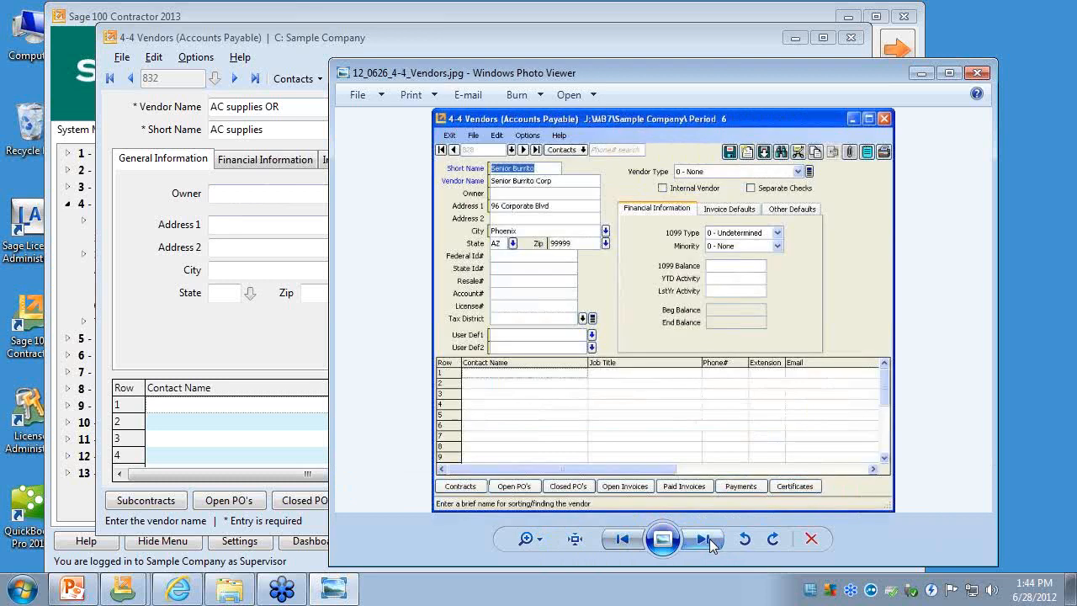
click(545, 544)
mouse_move(547, 542)
mouse_down()
mouse_move(553, 527)
mouse_move(552, 537)
mouse_up()
drag(731, 206, 735, 238)
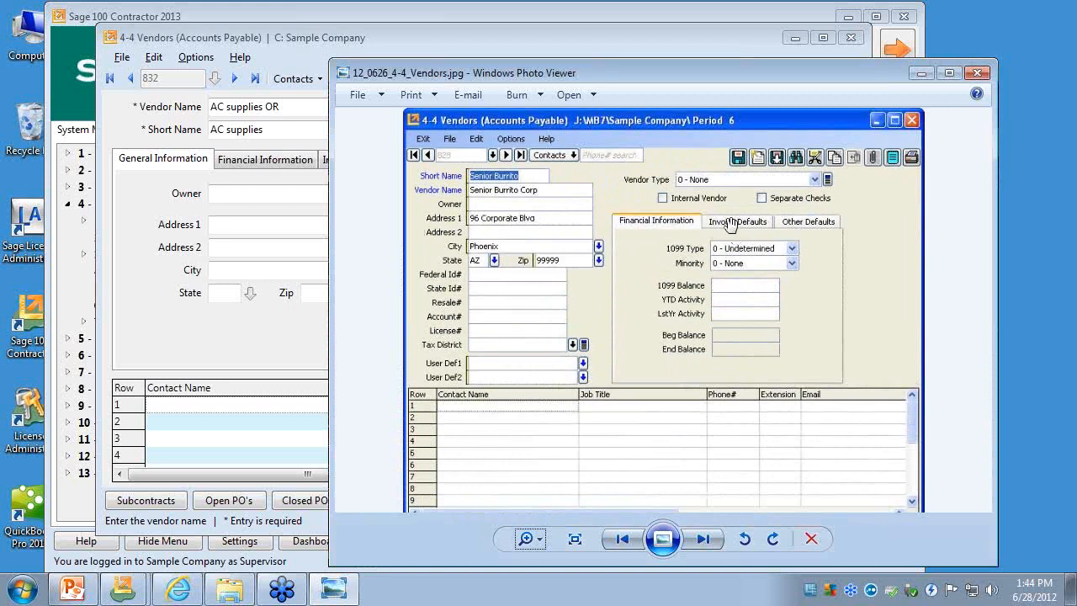
- Return to 4-4 Vendors, review its Financial Information, Invoice Defaults and ACH Payment Setup pages, and close the Vendors window
click(166, 286)
click(301, 162)
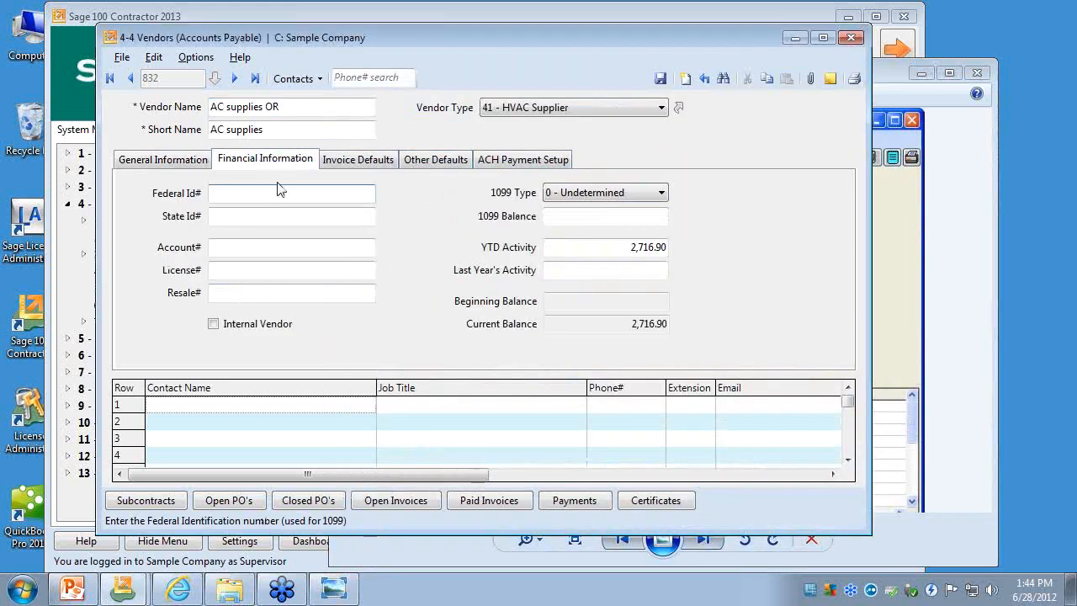
click(356, 161)
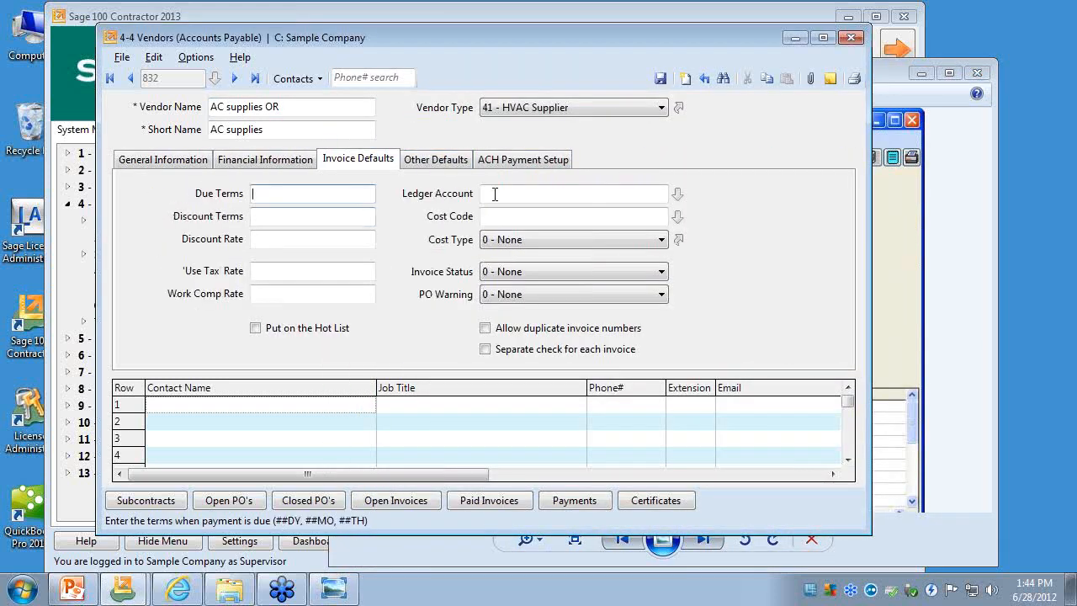
click(508, 160)
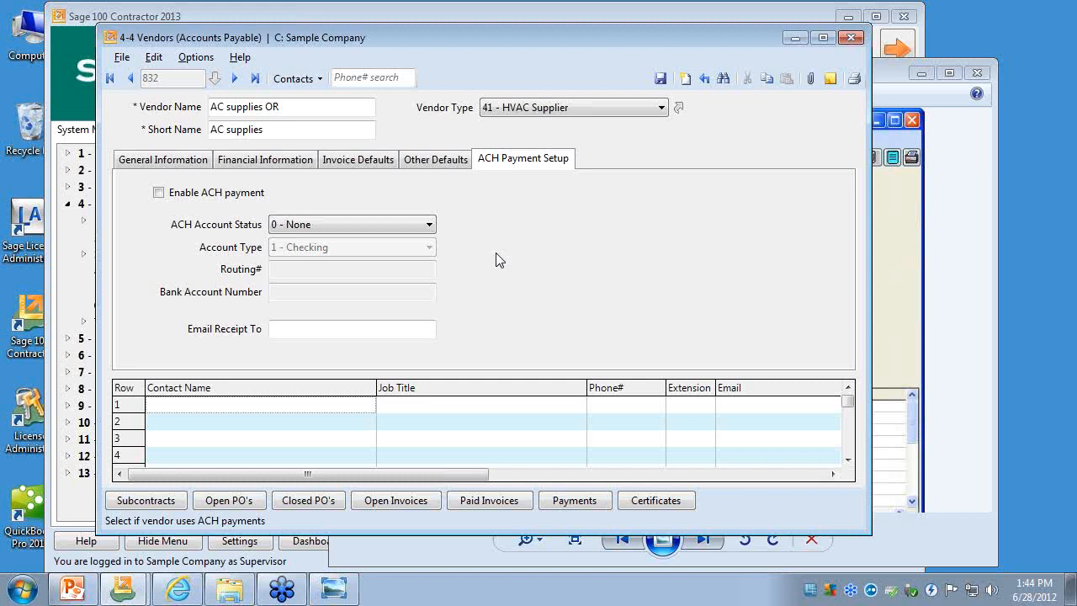
click(850, 38)
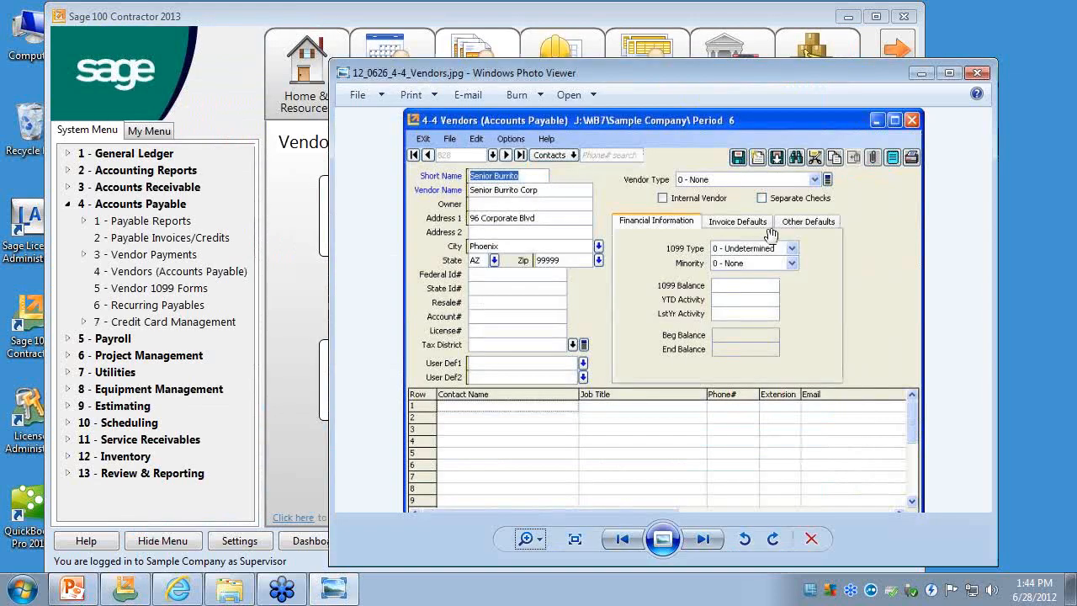
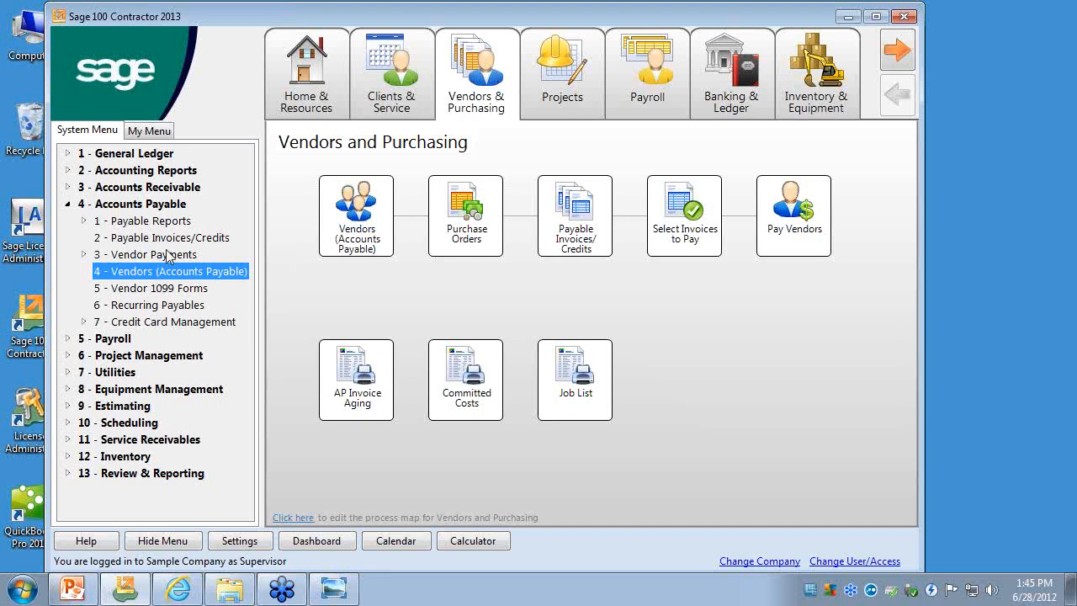
- Locate the ACH Payment File Manager entry under 4-3 Vendor Payments and collapse Accounts Payable again
click(87, 256)
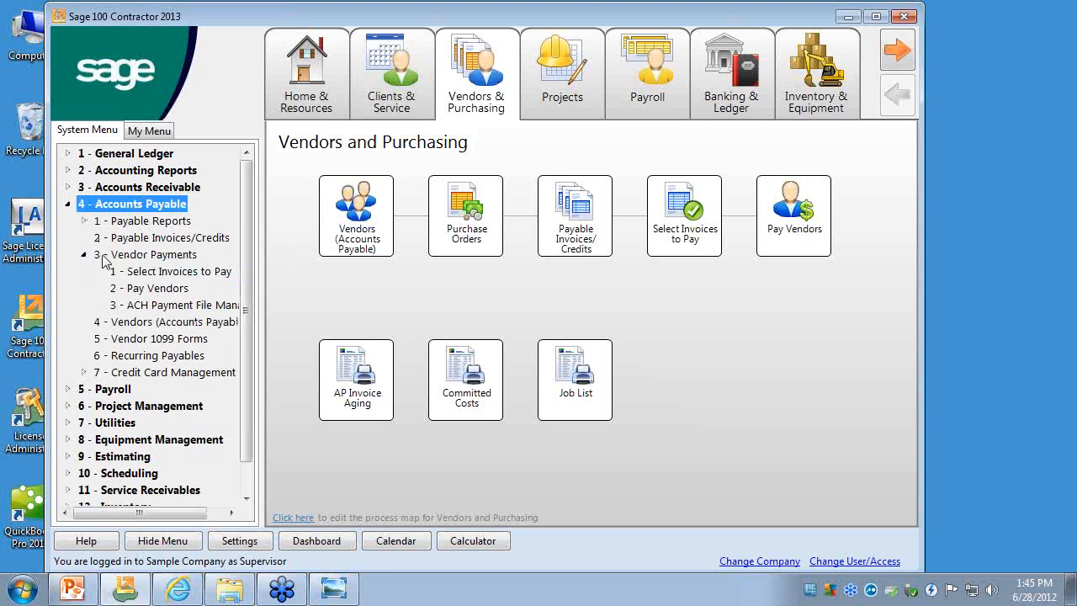
click(134, 305)
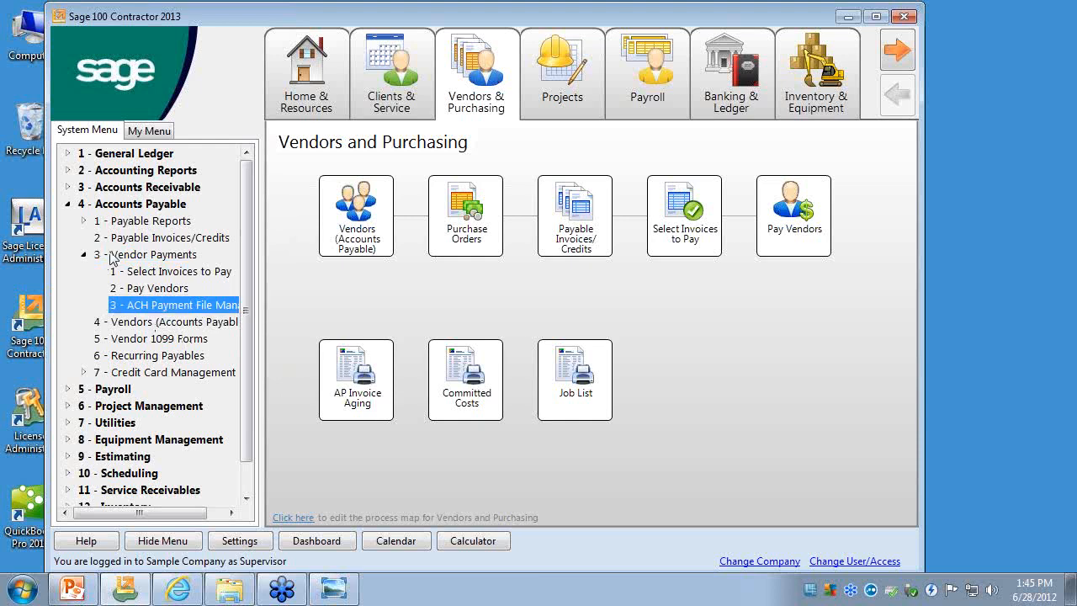
click(68, 204)
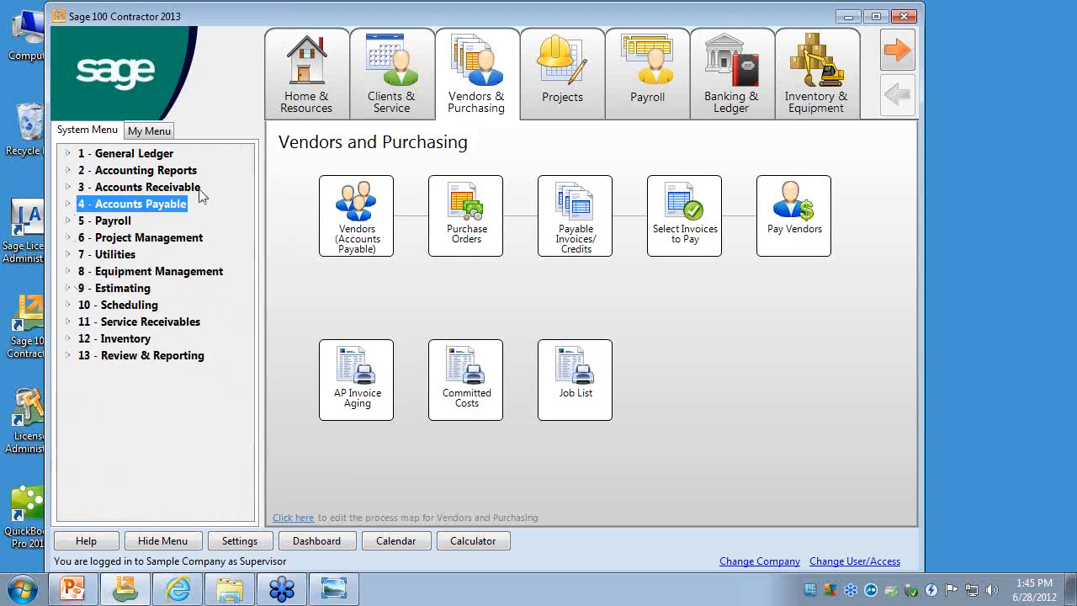
- Locate the Search Reports entry under 13 - Review & Reporting and collapse that section again
click(68, 356)
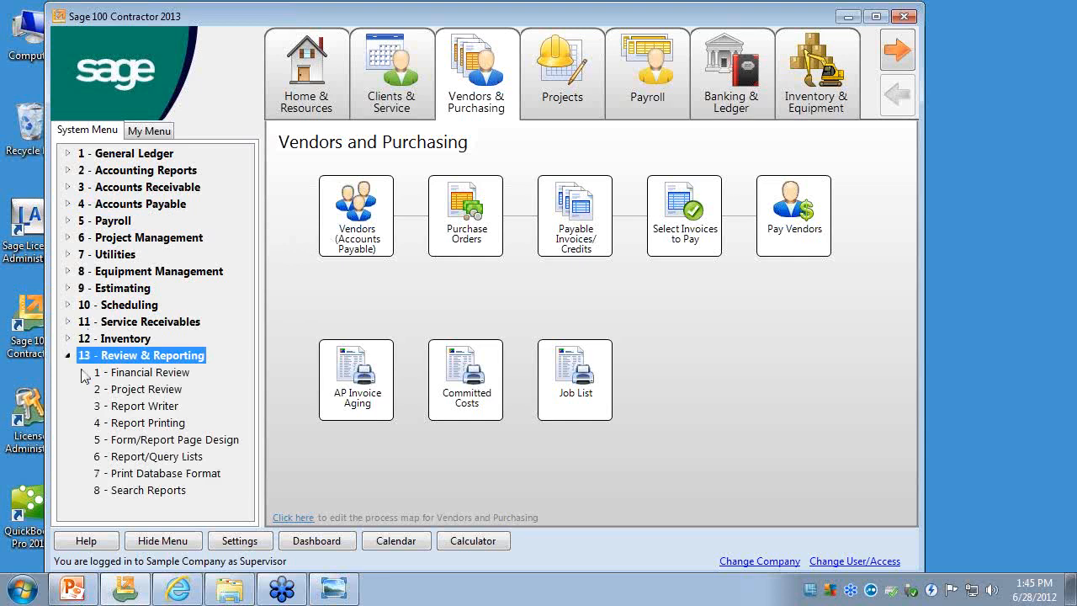
click(140, 490)
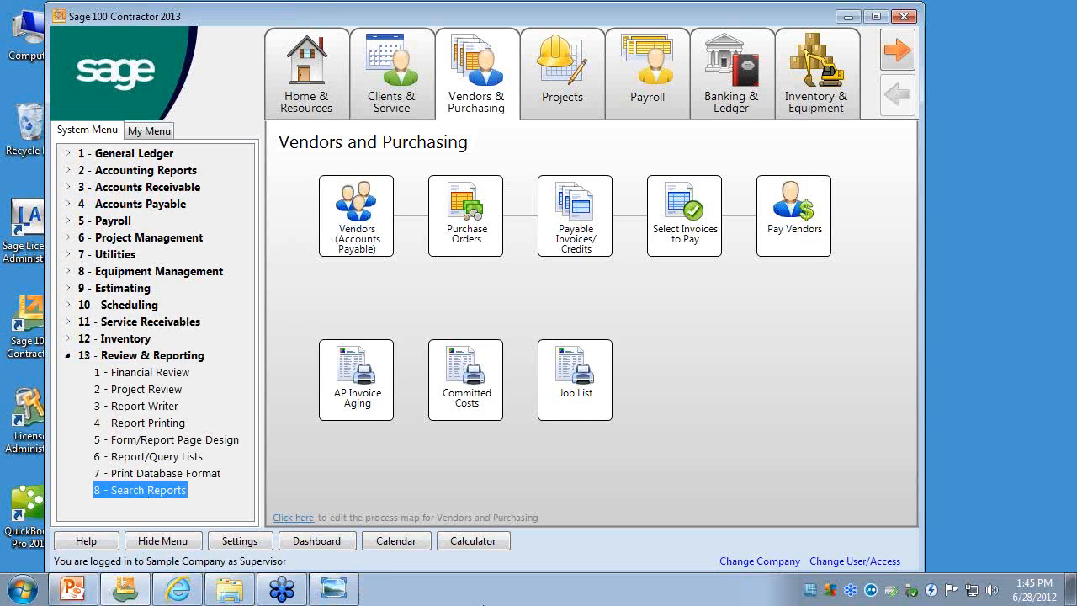
click(67, 356)
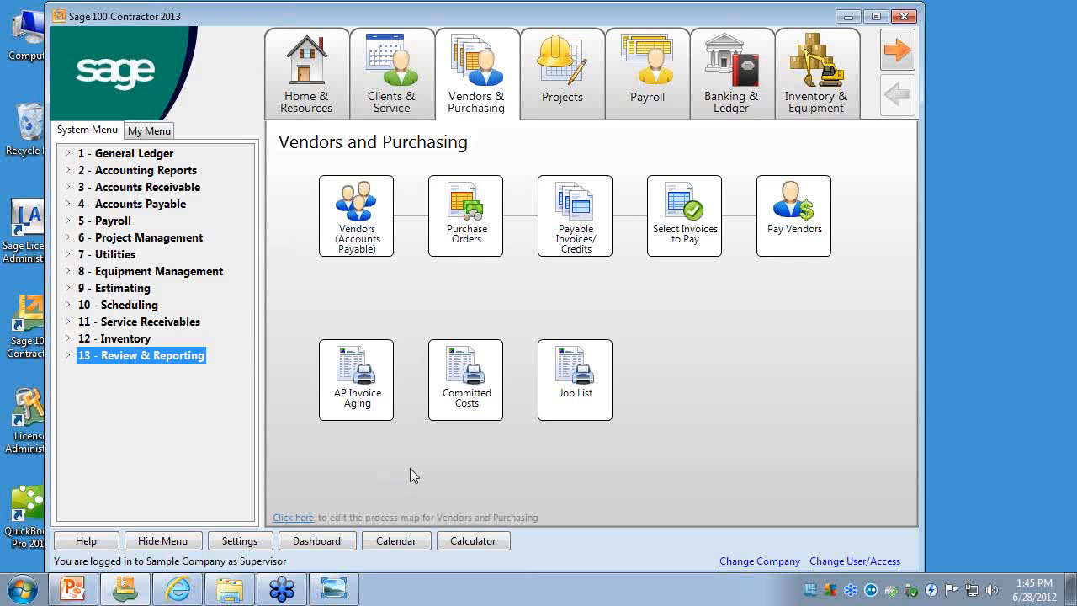
- Open 6-6-1 Purchase Orders from Project Management and bring its window fully into view
click(68, 187)
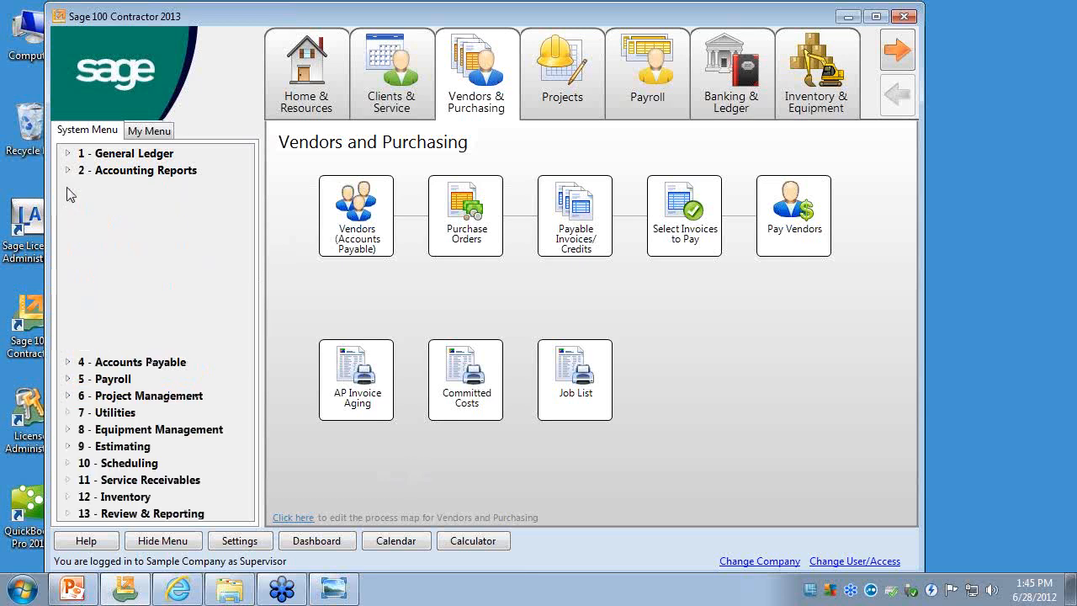
click(68, 188)
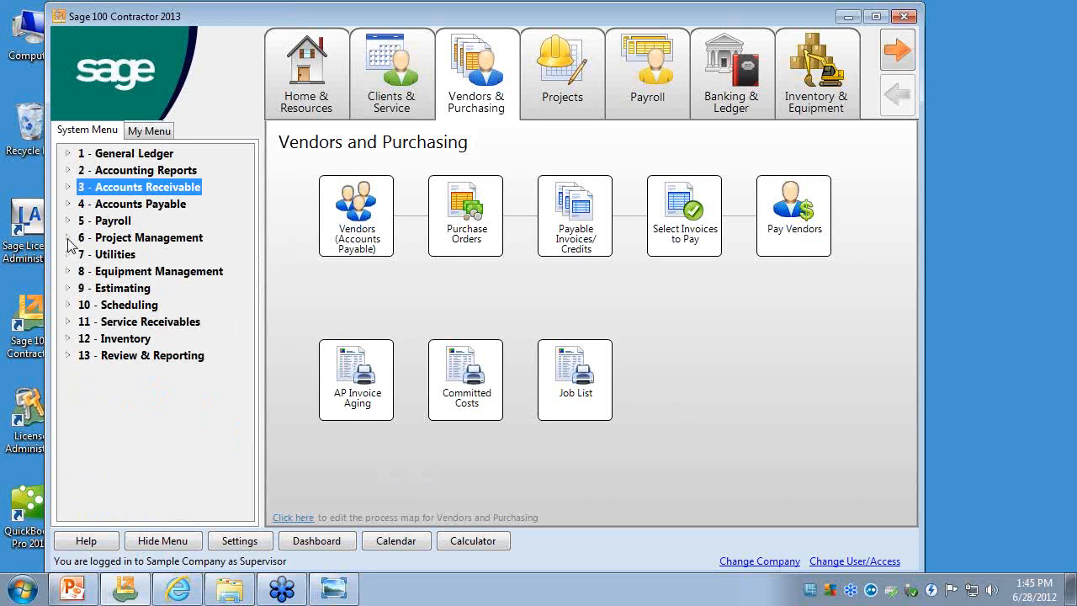
click(68, 238)
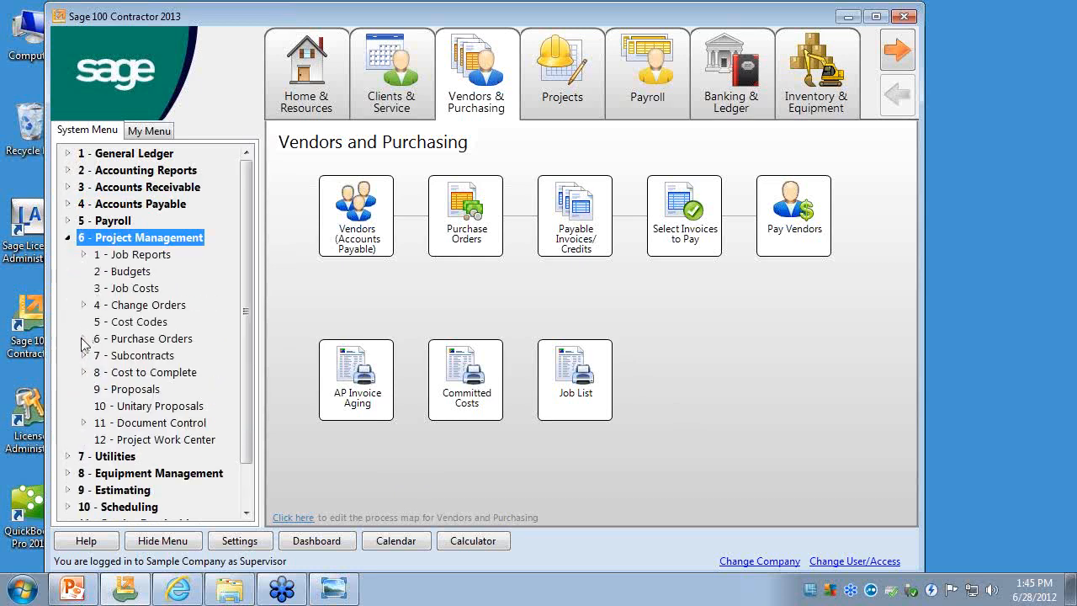
click(84, 338)
click(147, 357)
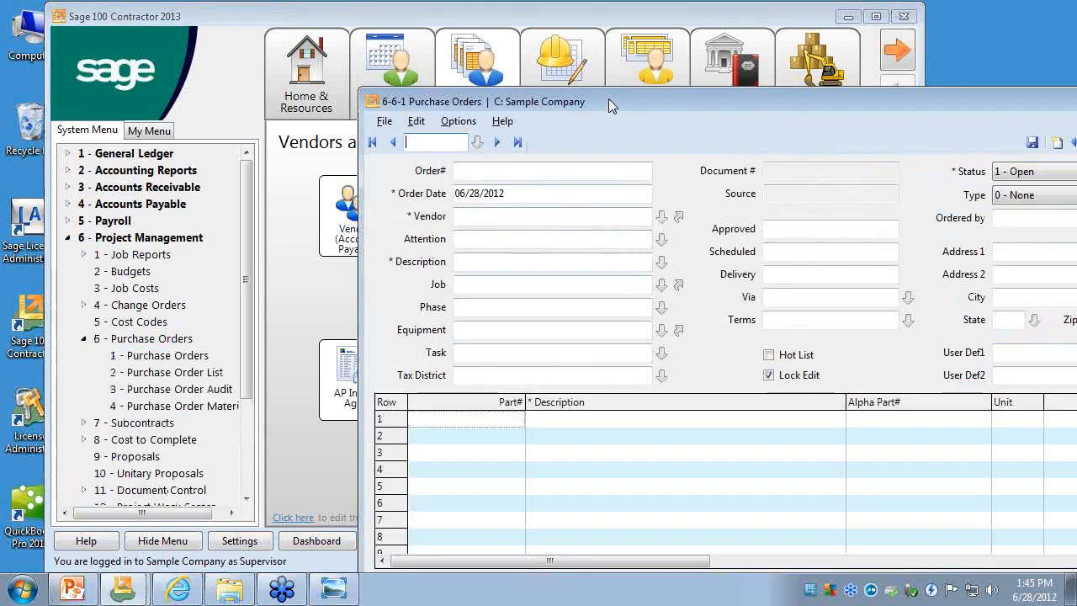
drag(608, 101, 341, 27)
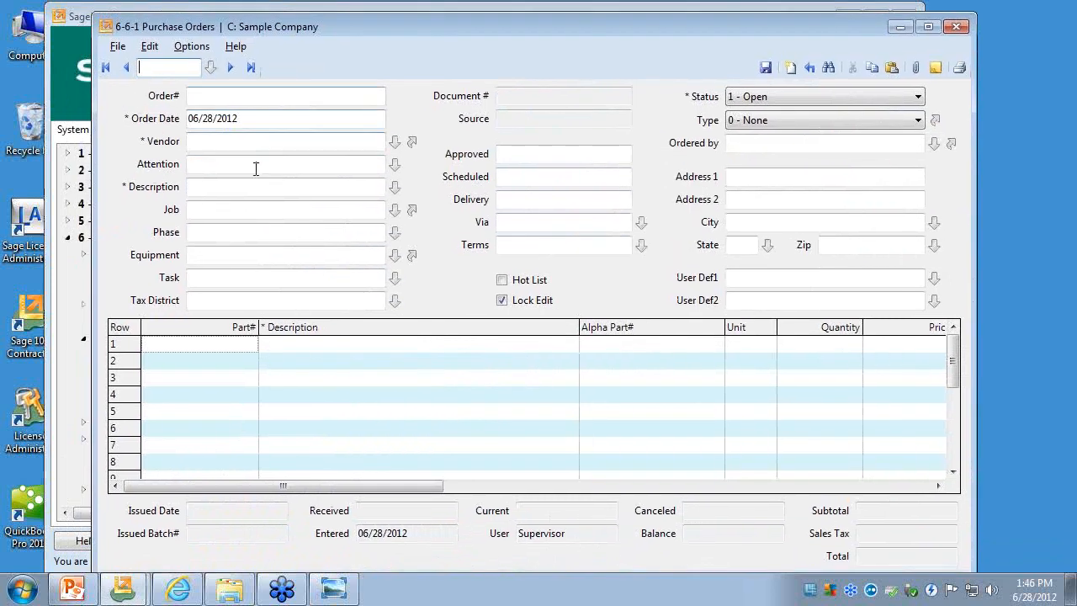
- Display the last purchase order, show the lookup control in the first empty row's Part# cell, and close Purchase Orders
click(251, 67)
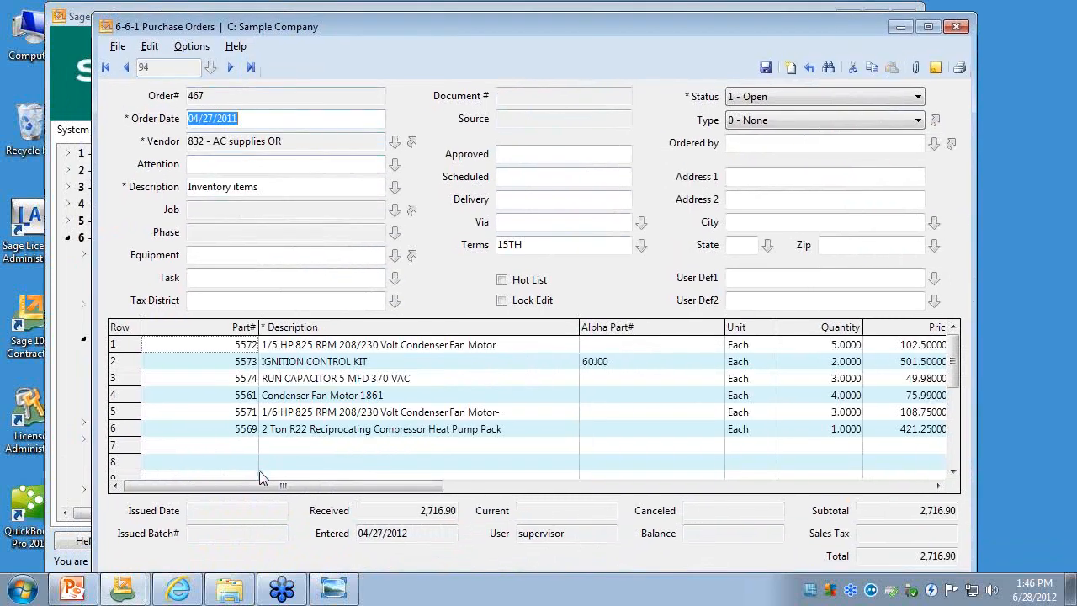
click(241, 445)
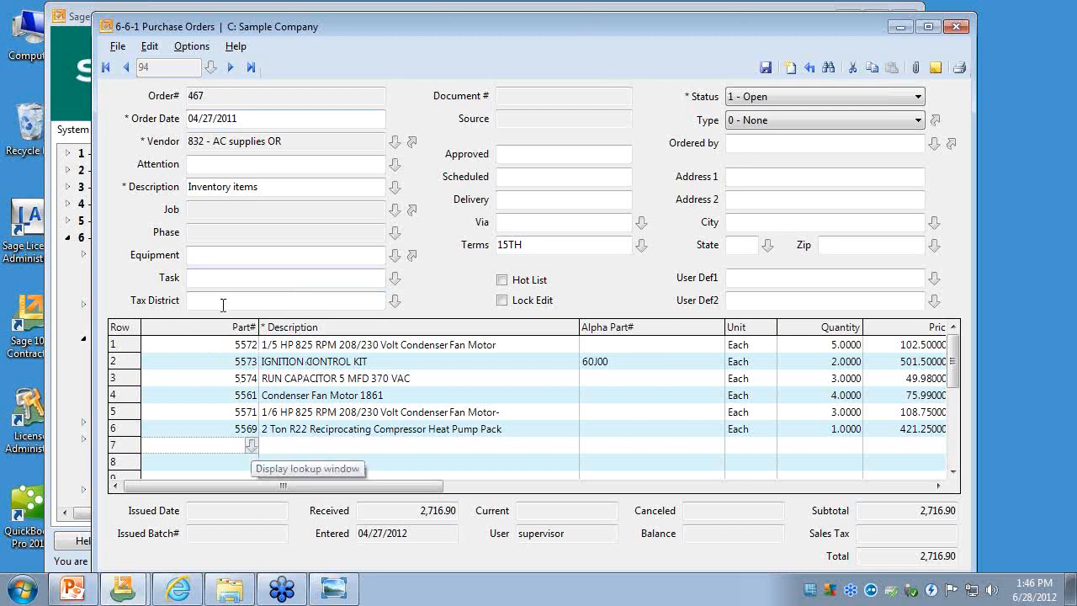
click(117, 47)
click(300, 26)
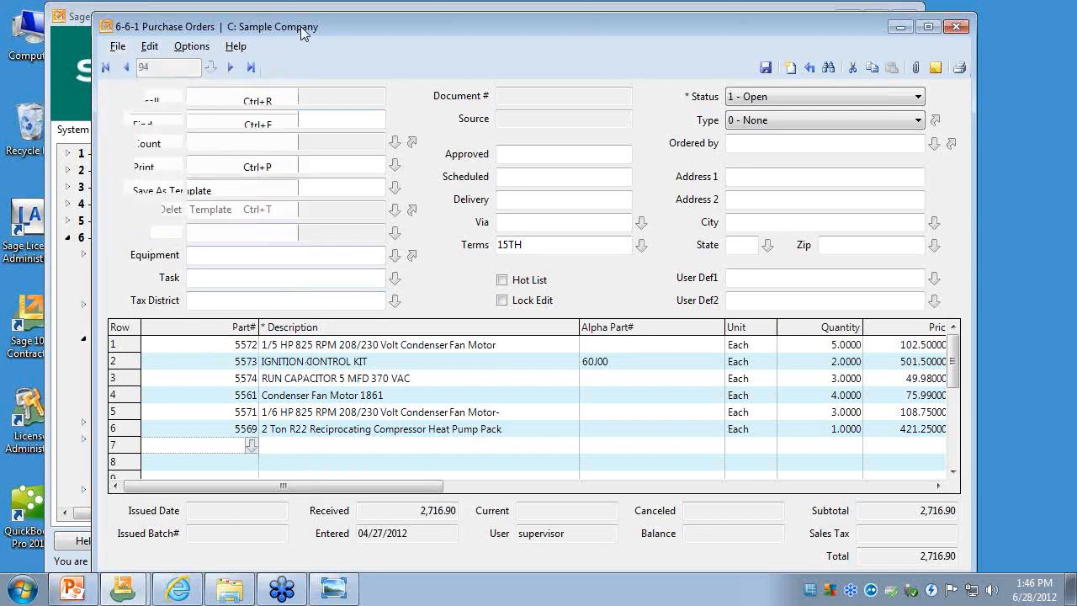
click(118, 46)
click(126, 231)
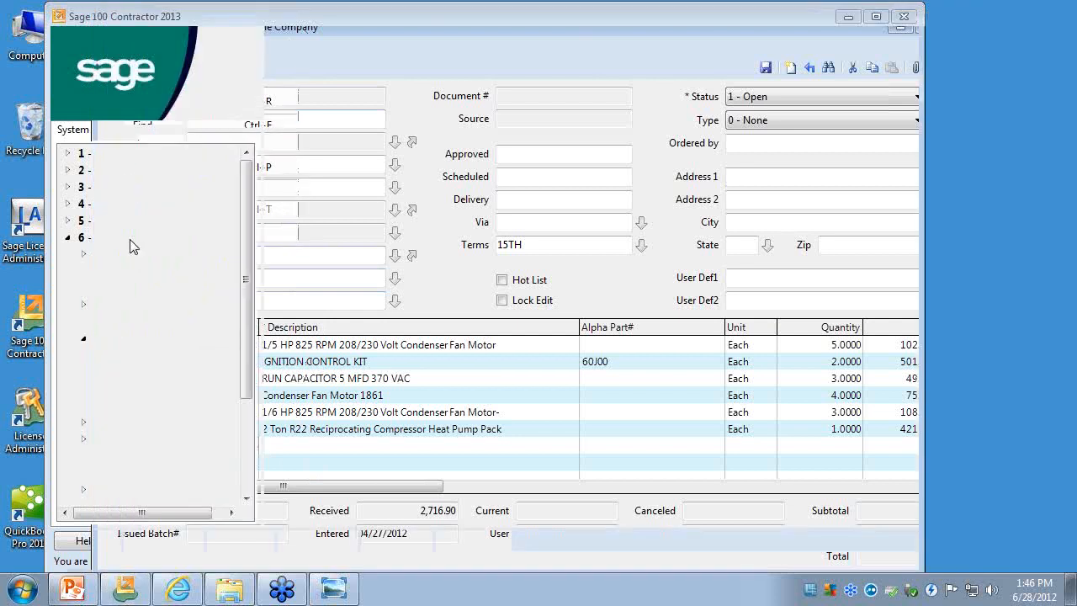
- Open 6-2 Budgets, enlarge its window, and select the Cost Code cell in row 1
double_click(122, 272)
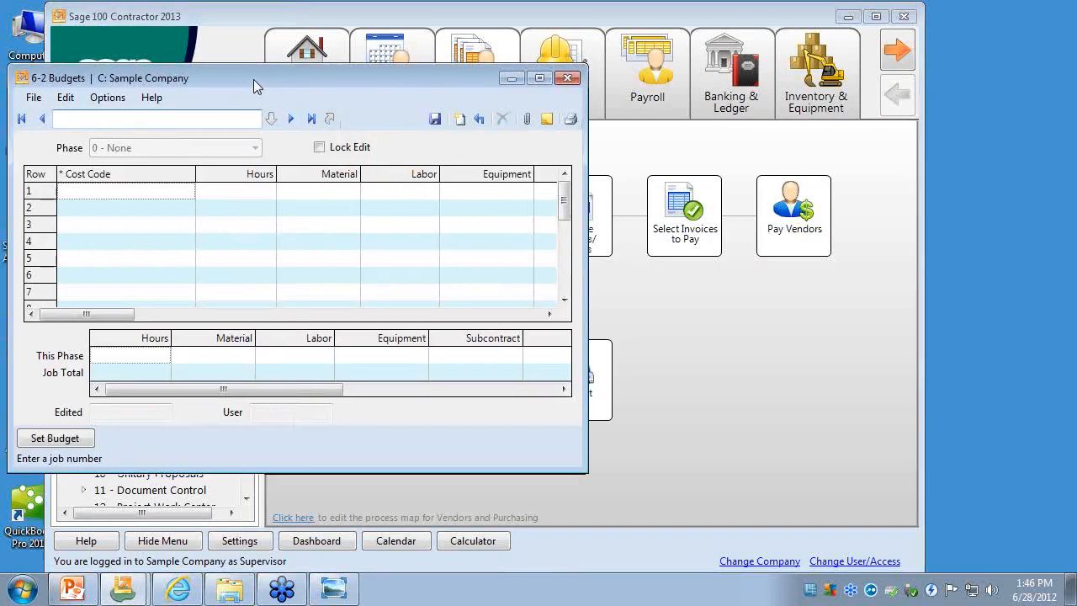
drag(638, 445, 840, 500)
click(177, 169)
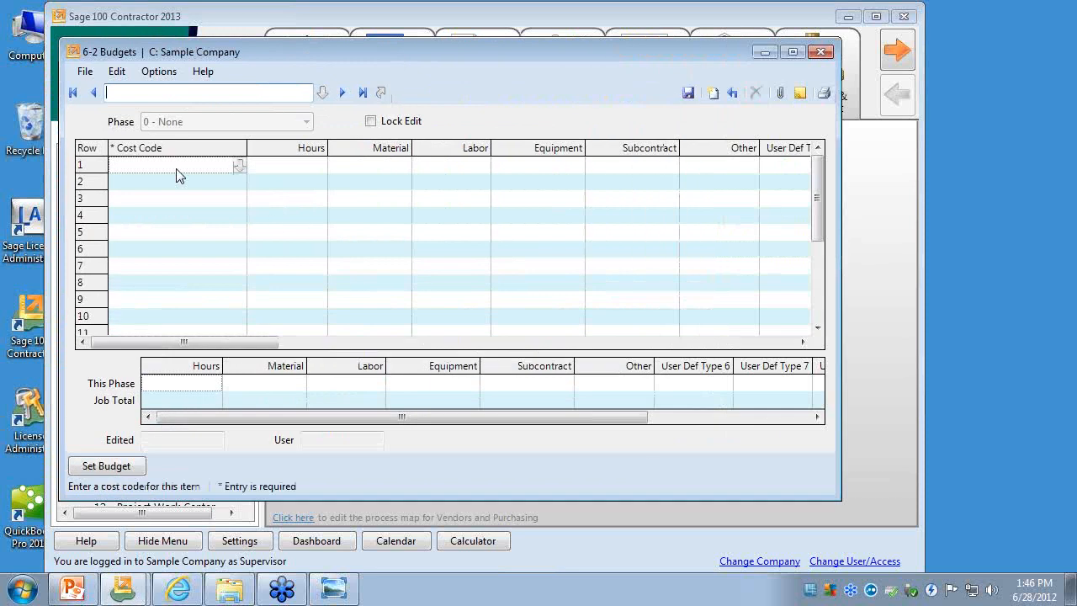
- Compare the Cost Codes lookup window with the enlarged pick list window for row 1, closing each one
click(240, 166)
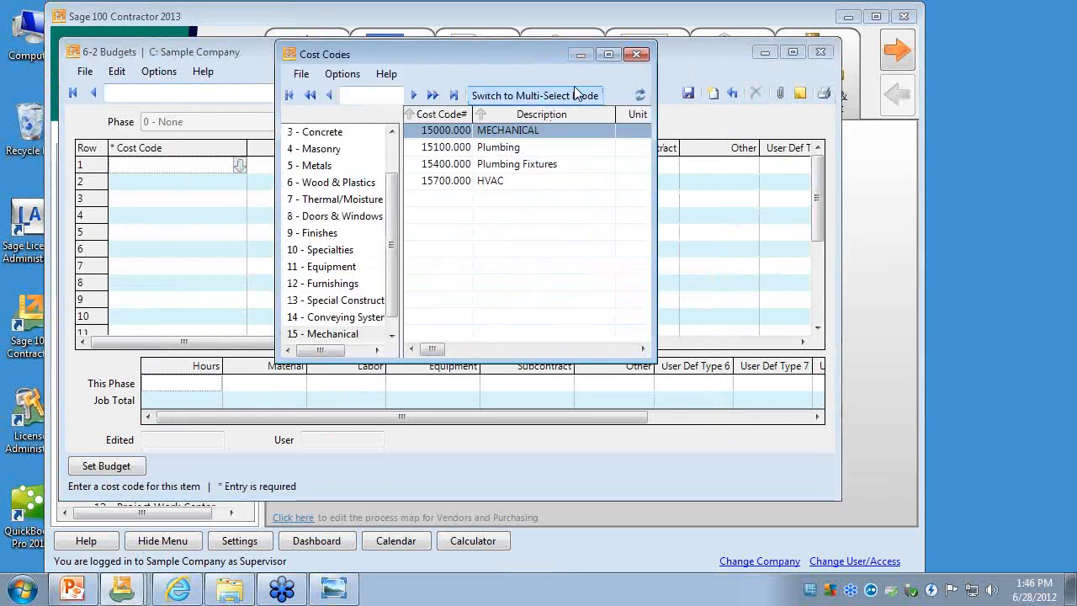
click(638, 56)
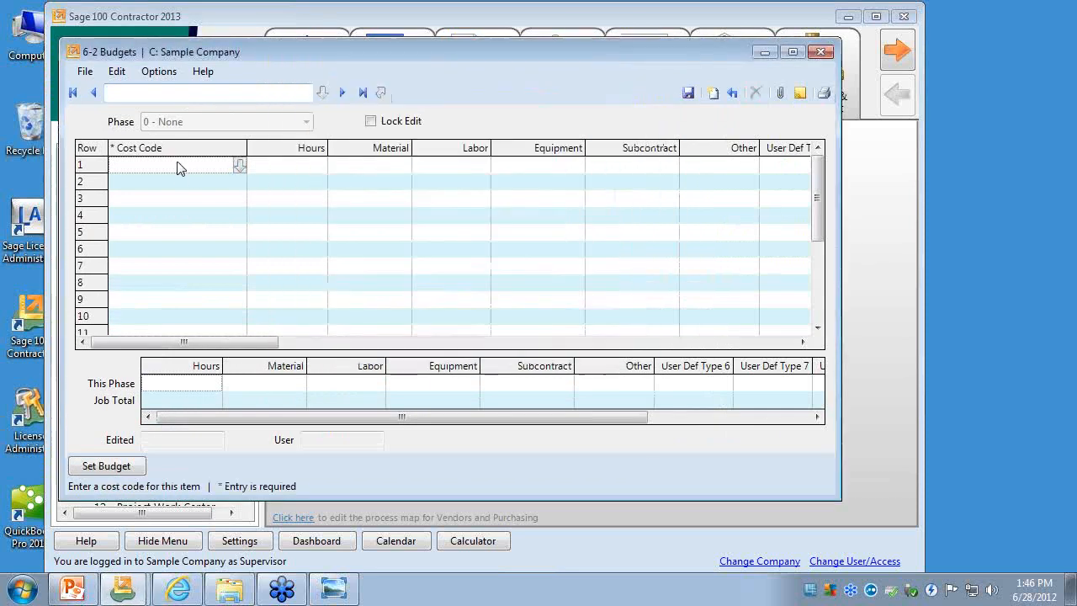
right_click(176, 167)
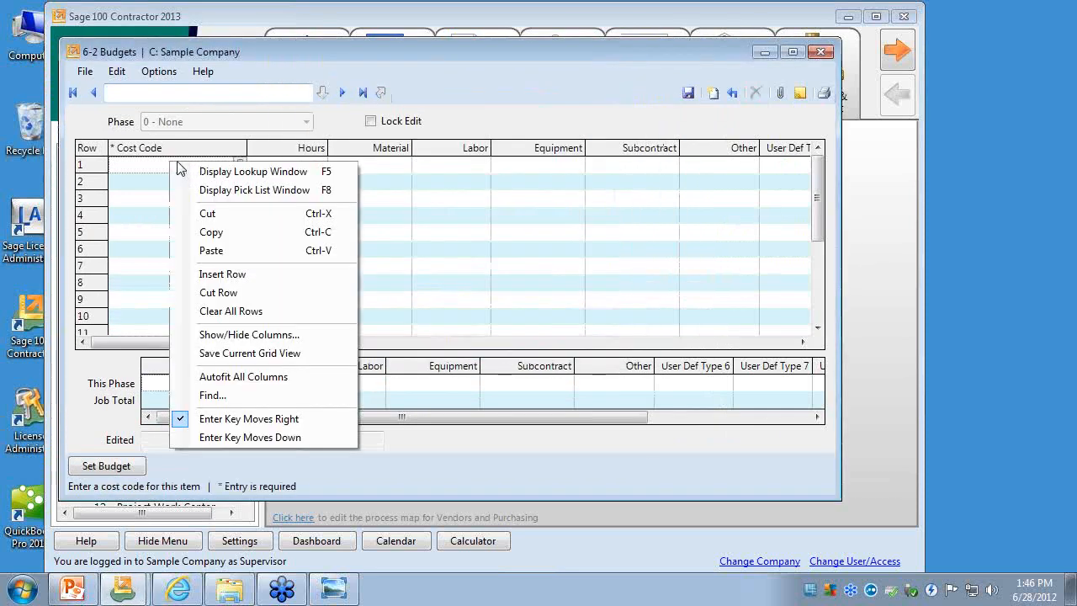
click(261, 201)
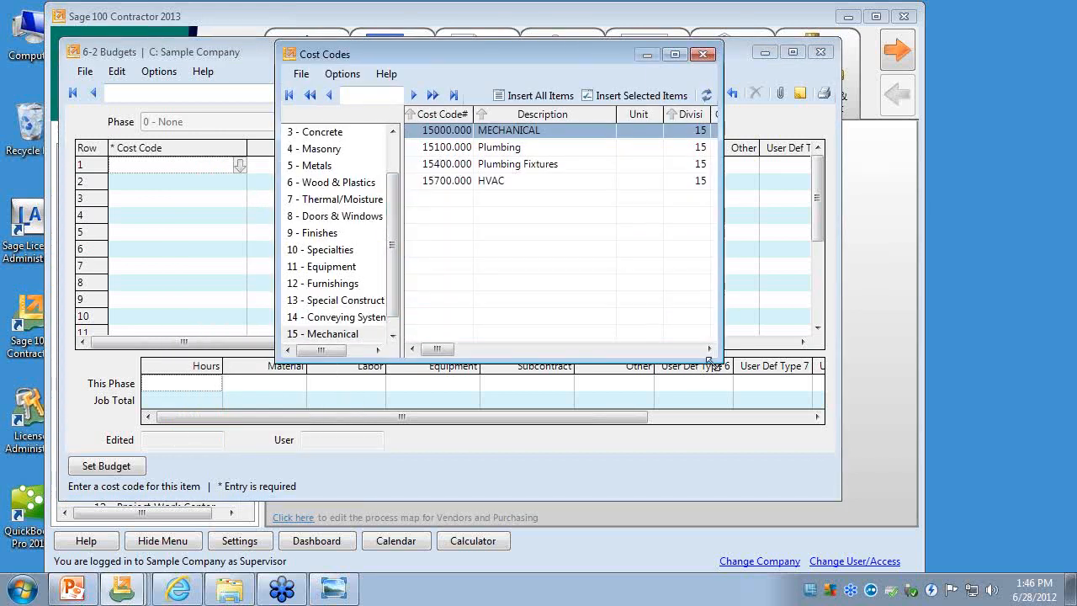
drag(710, 361, 848, 479)
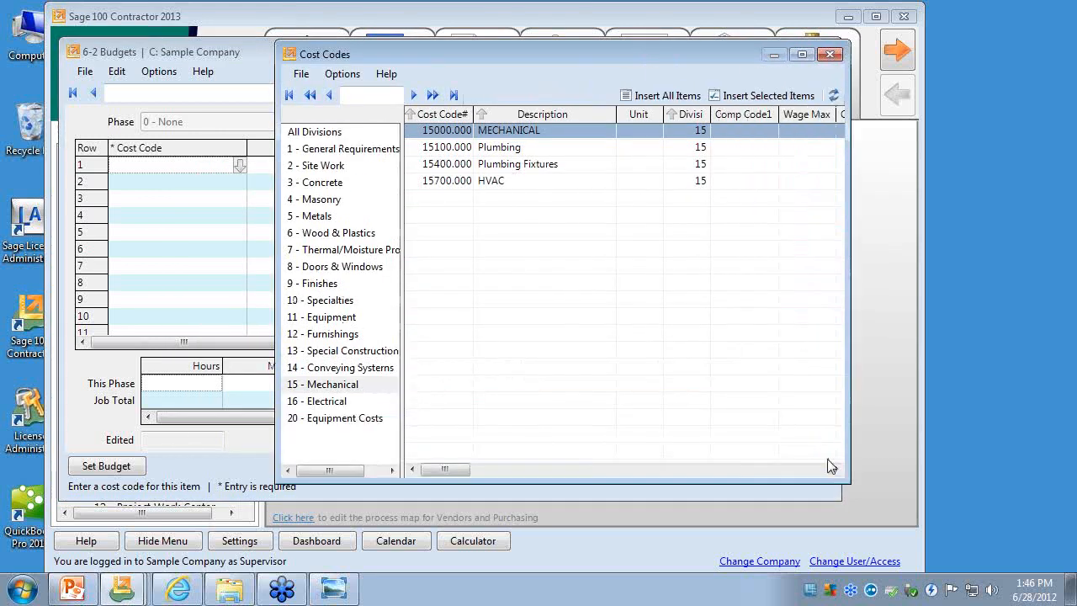
click(830, 55)
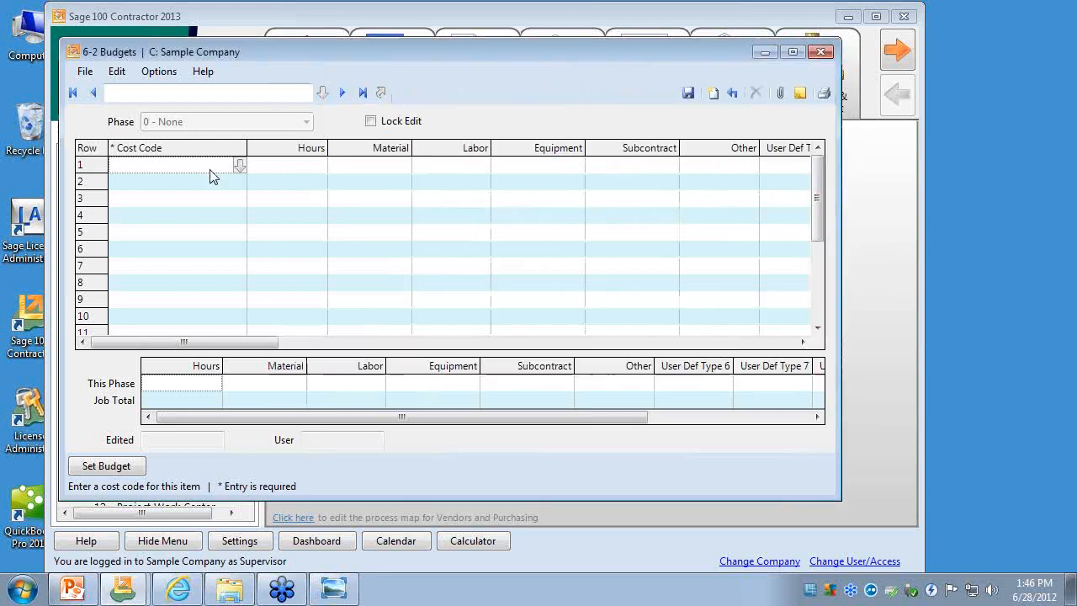
- View the Cost Codes lookup window for row 1 in single-select mode once more and exit it
click(239, 166)
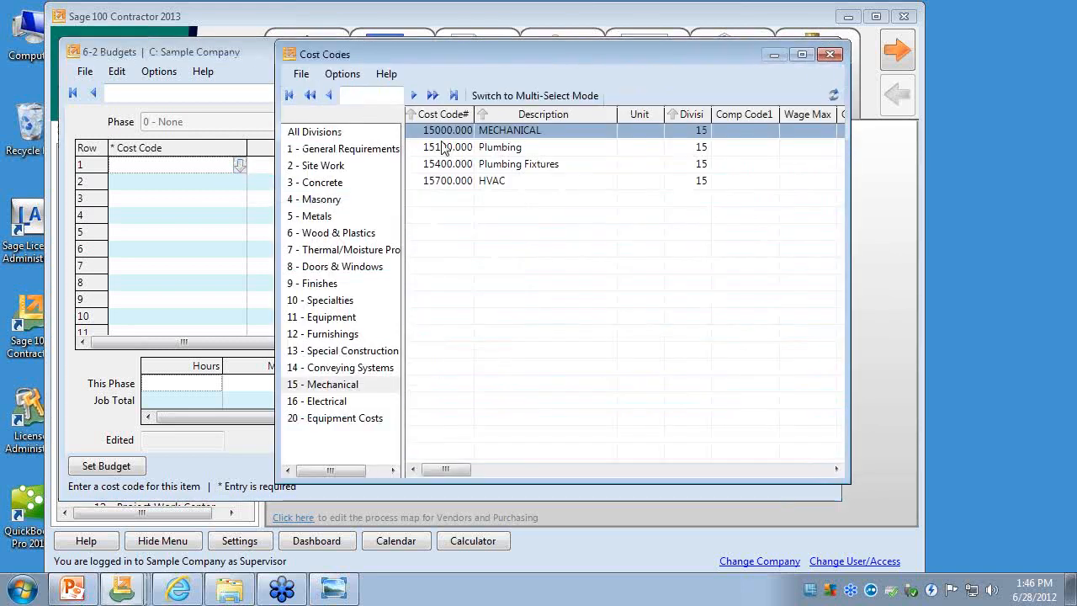
click(300, 73)
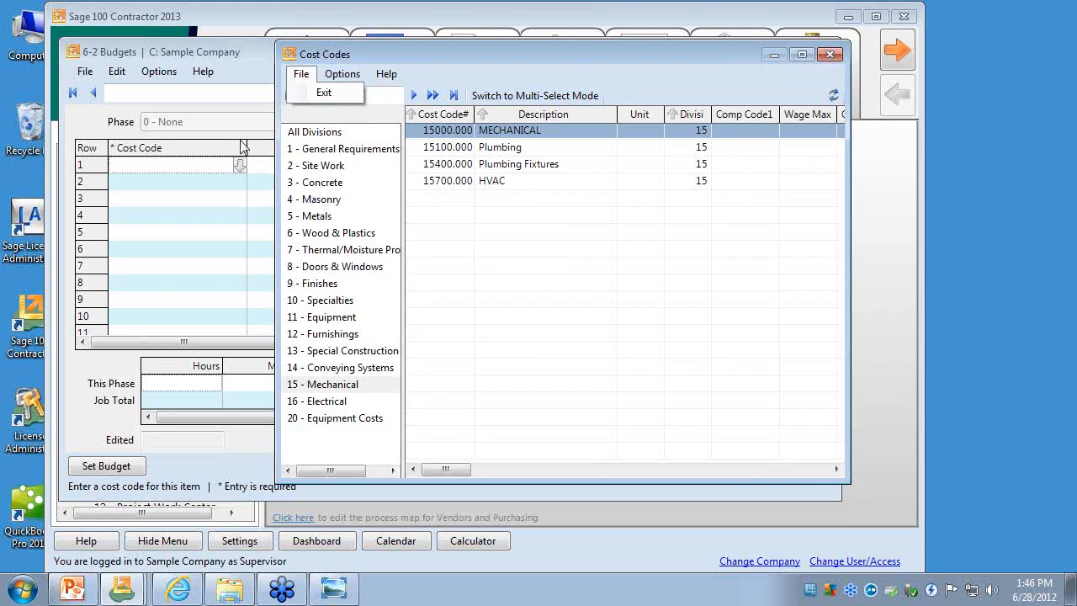
click(323, 93)
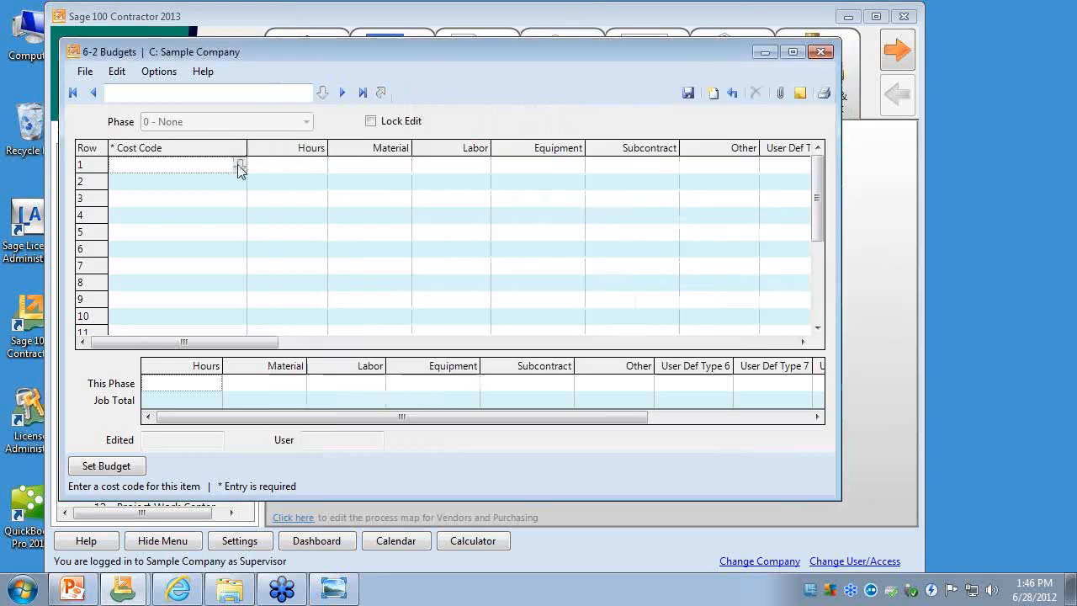
- Reopen the Cost Codes lookup for row 1, switch it to multi-select mode, and list the codes for All Divisions
right_click(210, 174)
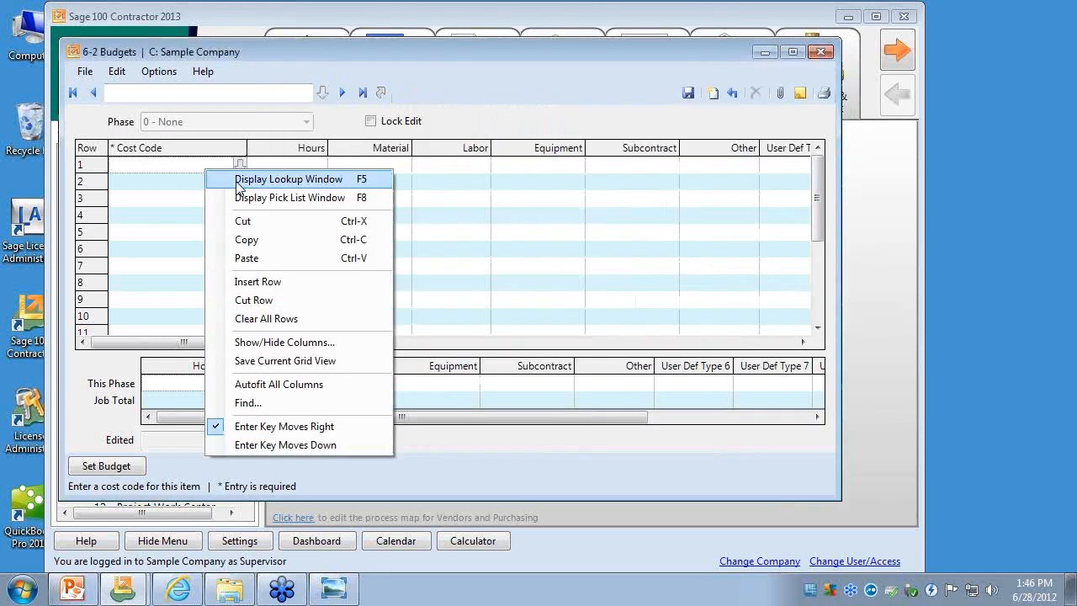
click(239, 182)
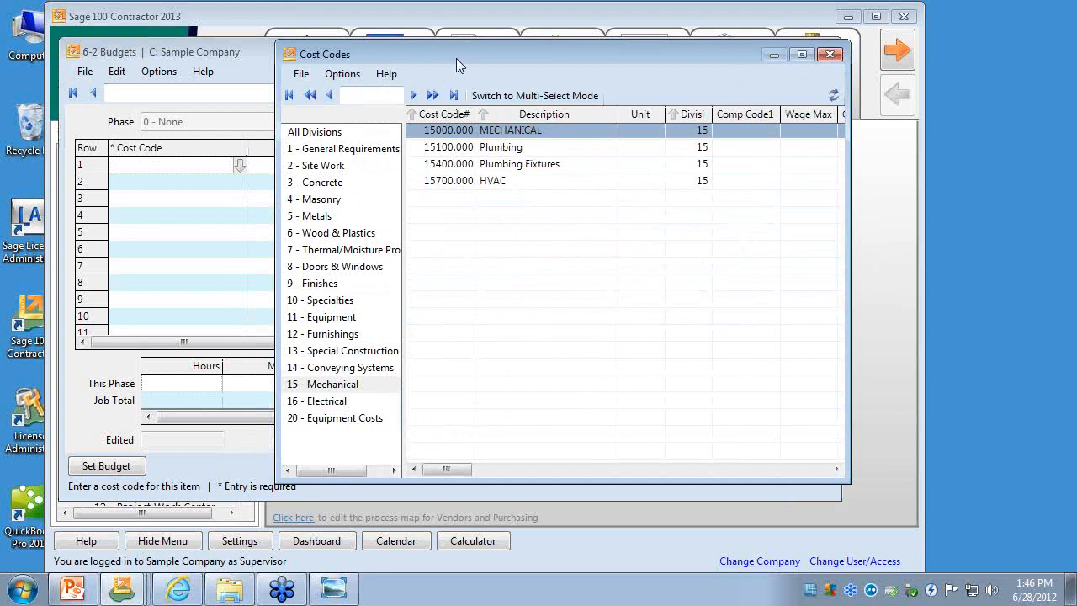
click(443, 94)
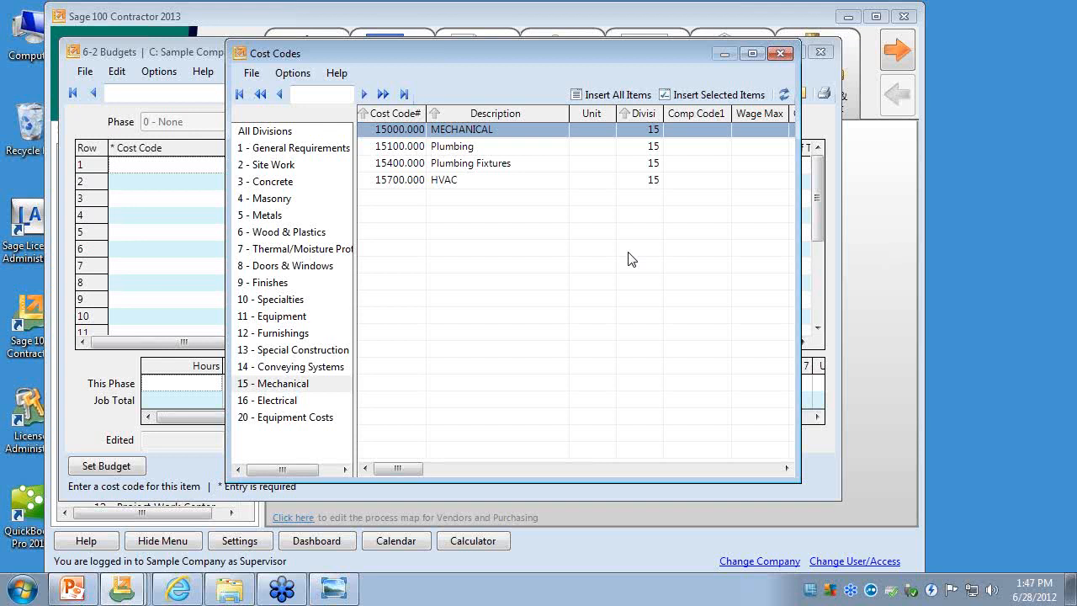
click(296, 133)
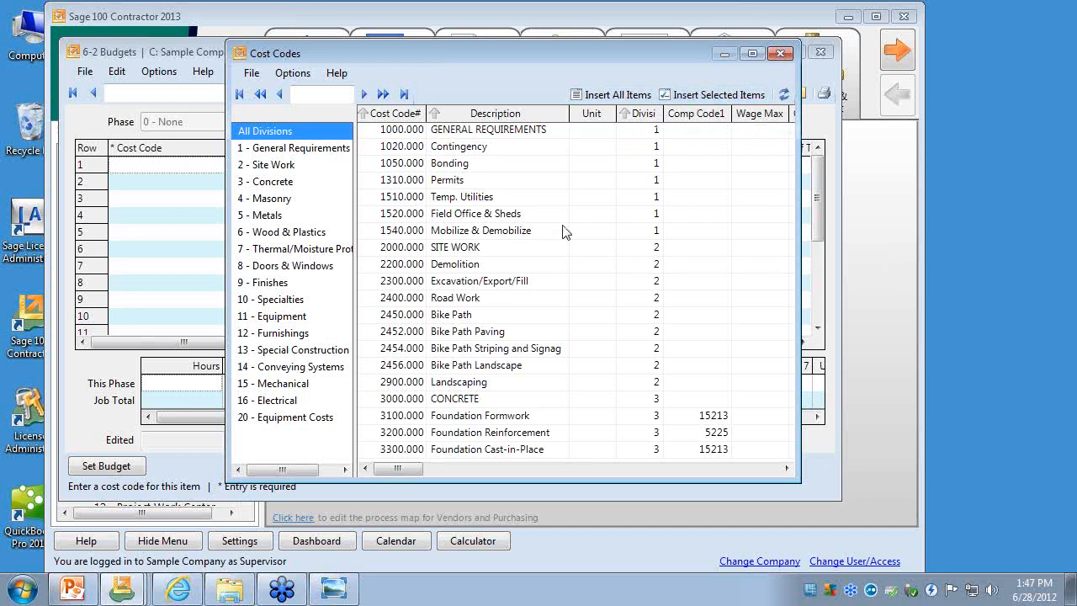
- Select cost codes 1520 Field Office & Sheds, 2300 Excavation/Export/Fill, and 2400 Road Work through 3000 CONCRETE, and insert them into the budget grid
click(495, 214)
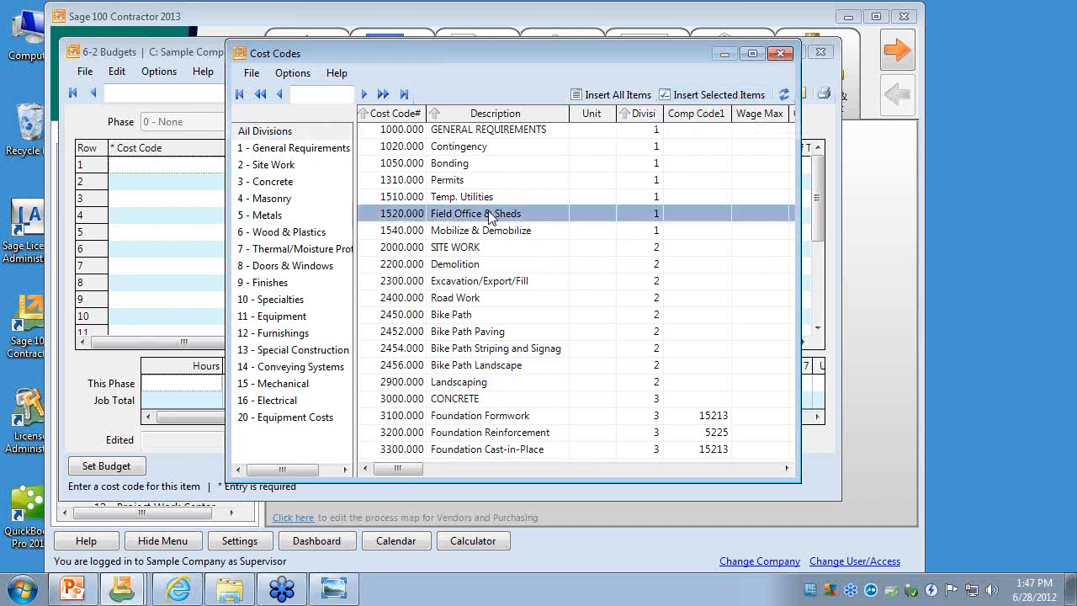
click(493, 279)
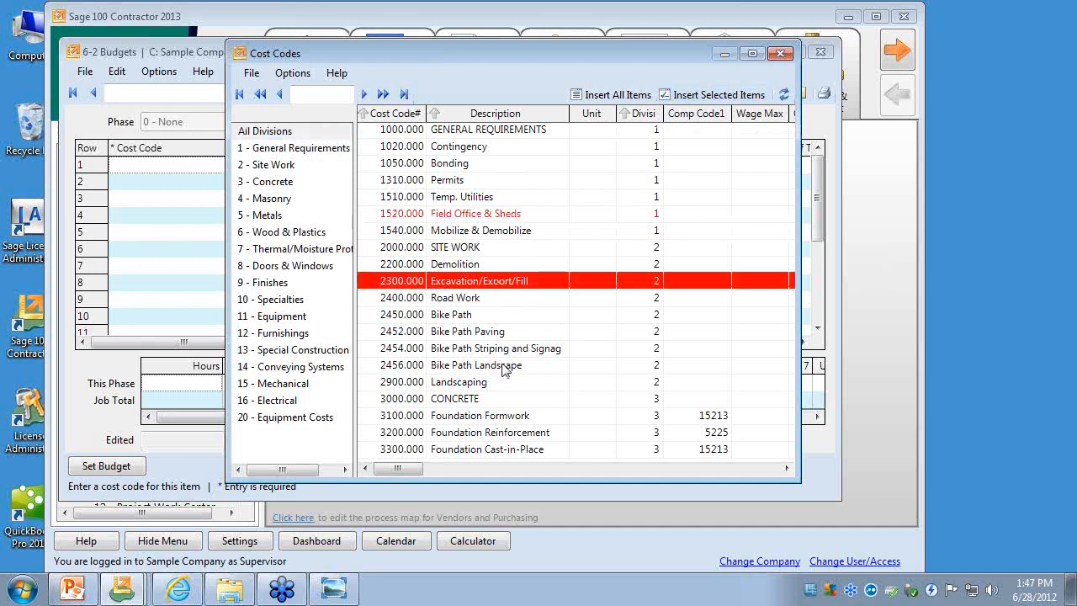
click(471, 300)
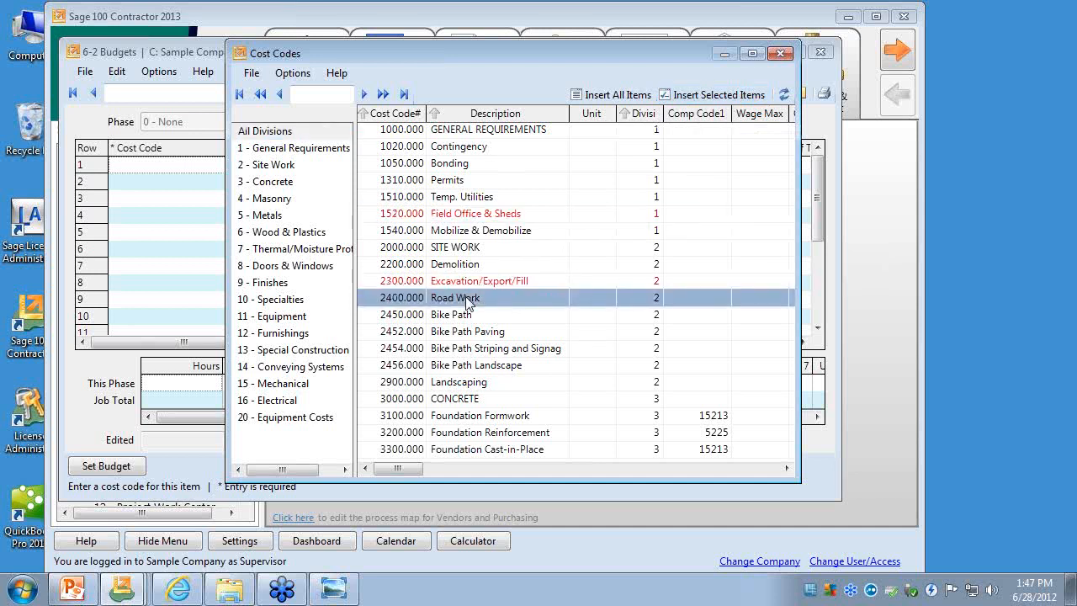
shift+click(465, 399)
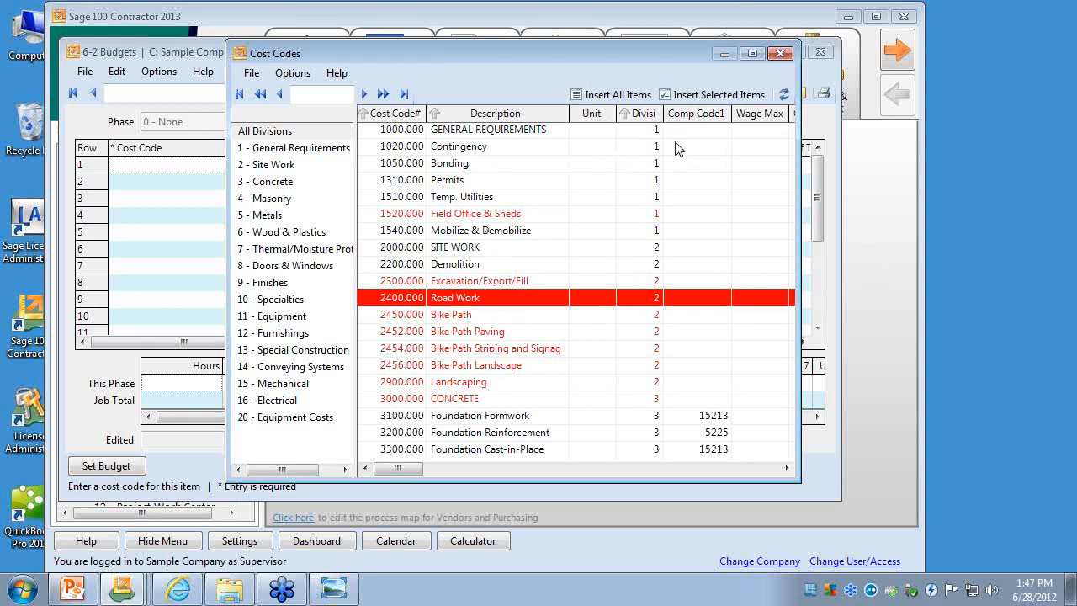
click(710, 99)
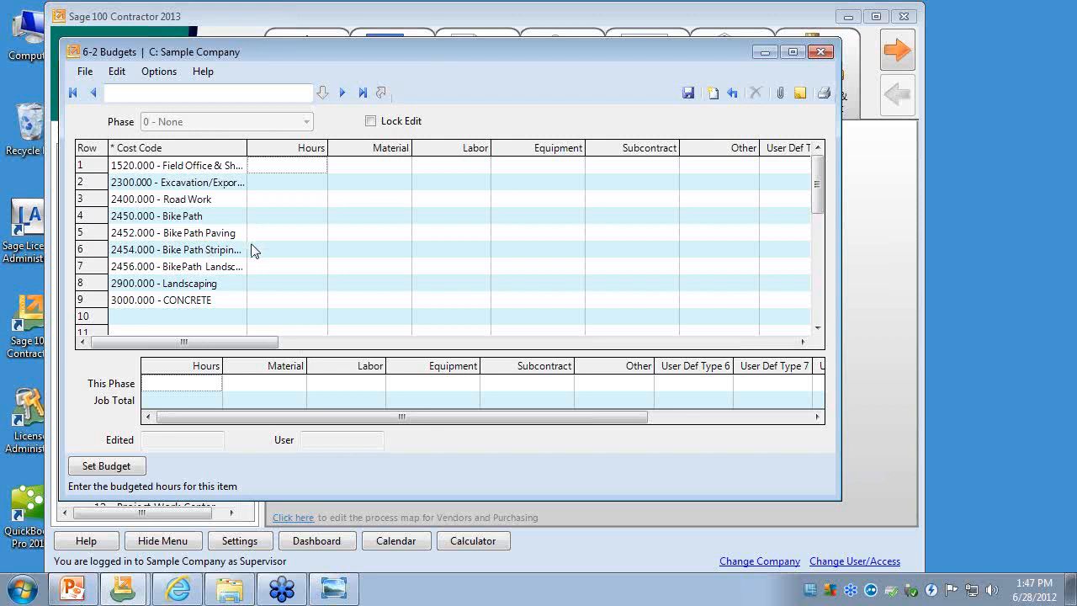
- Close the Budgets window and collapse the Project Management group
click(823, 53)
click(571, 353)
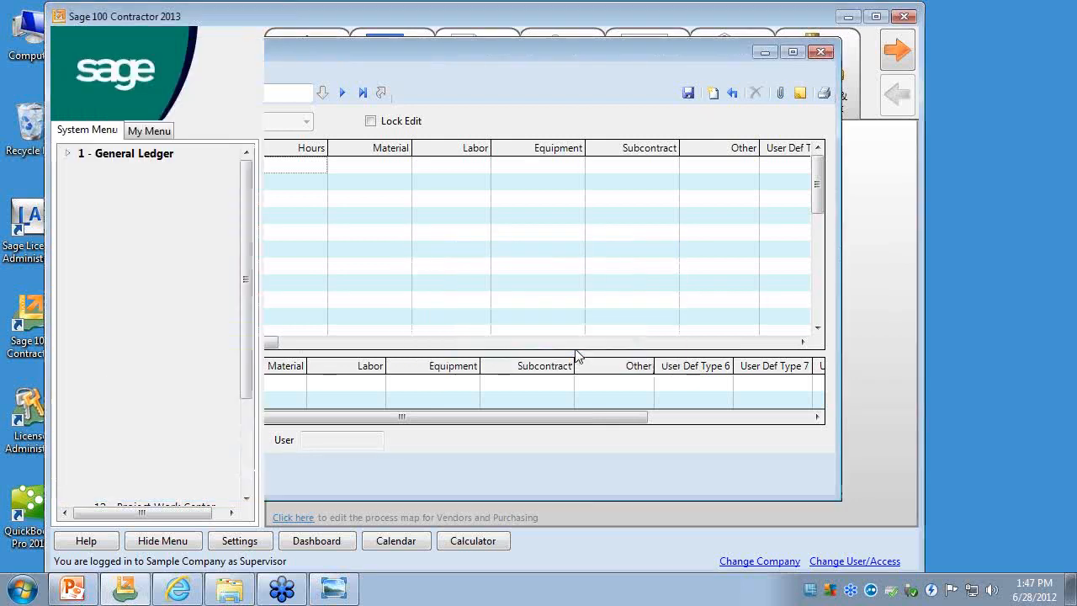
click(68, 237)
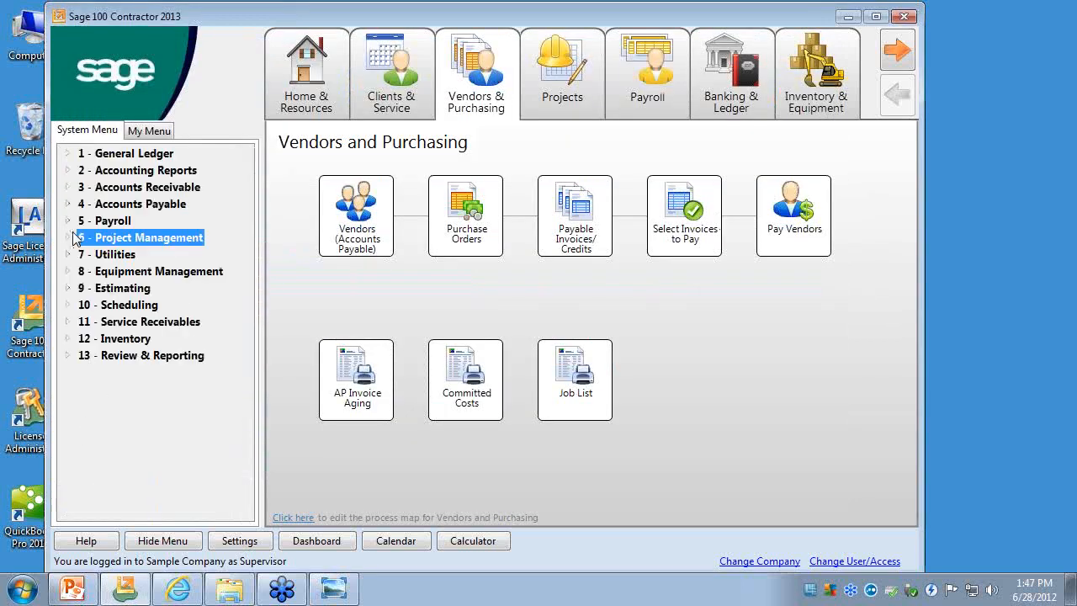
- Open Receivable Invoices/Credits from Accounts Receivable and display the last invoice record
click(69, 187)
click(166, 224)
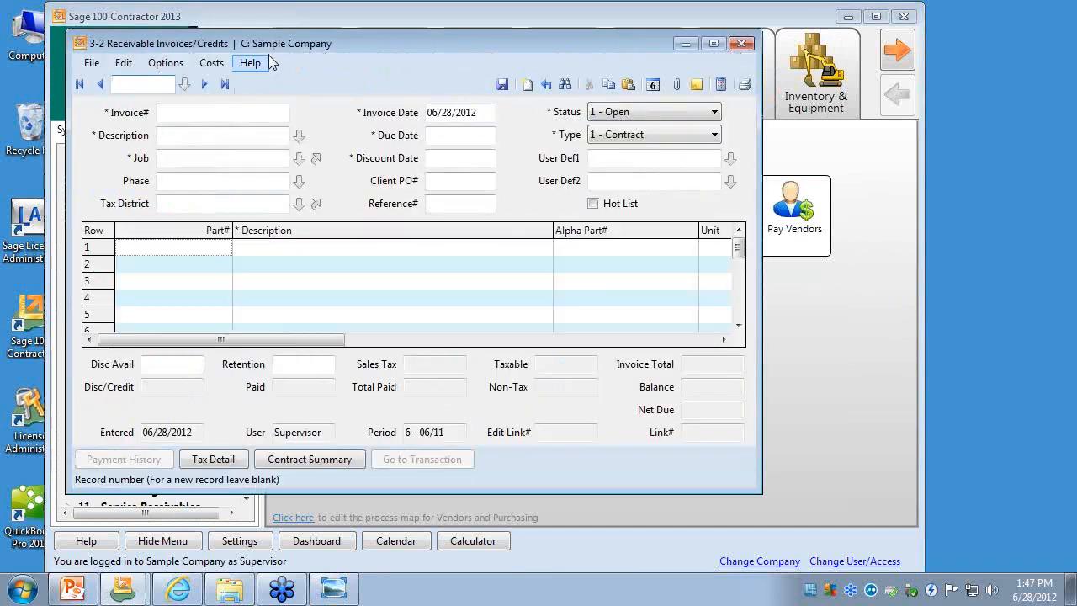
click(266, 74)
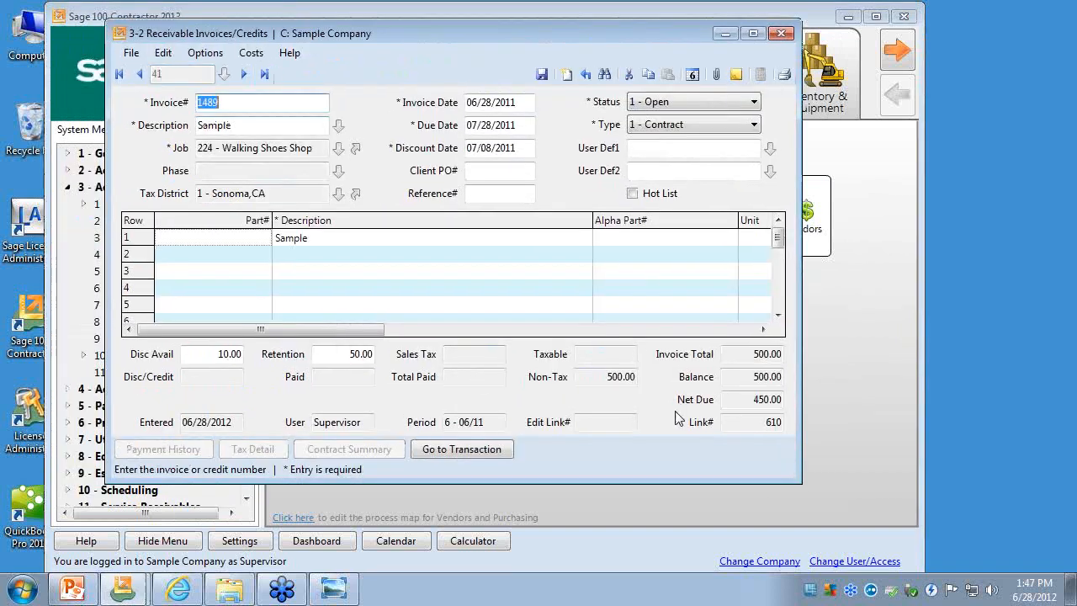
- Enlarge the Receivable Invoices/Credits window and narrow the grid's Description column so the Price and Total columns fit
drag(801, 476, 952, 530)
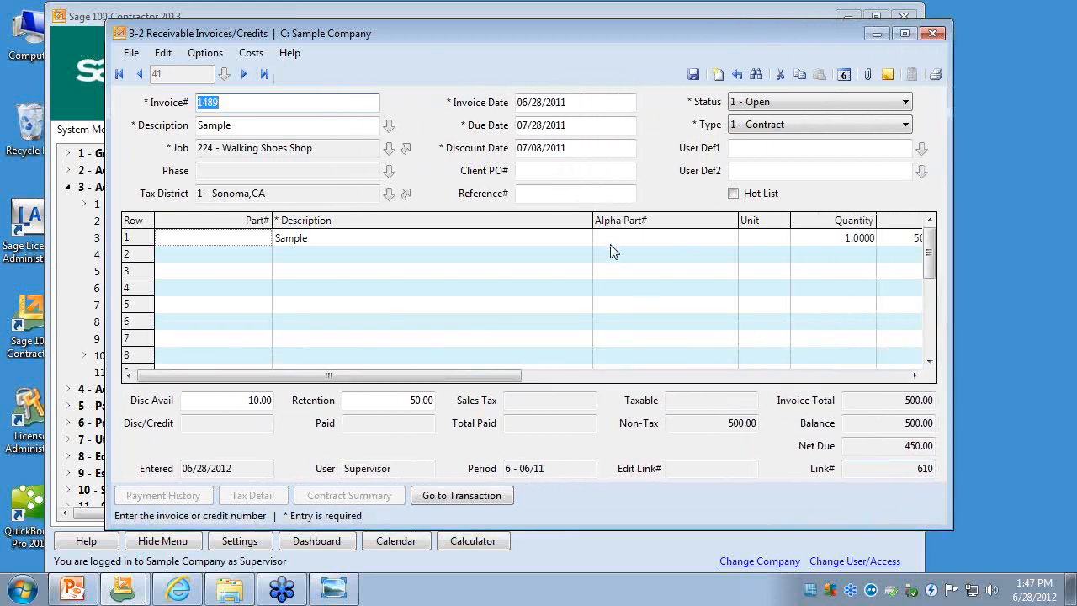
drag(593, 221, 443, 230)
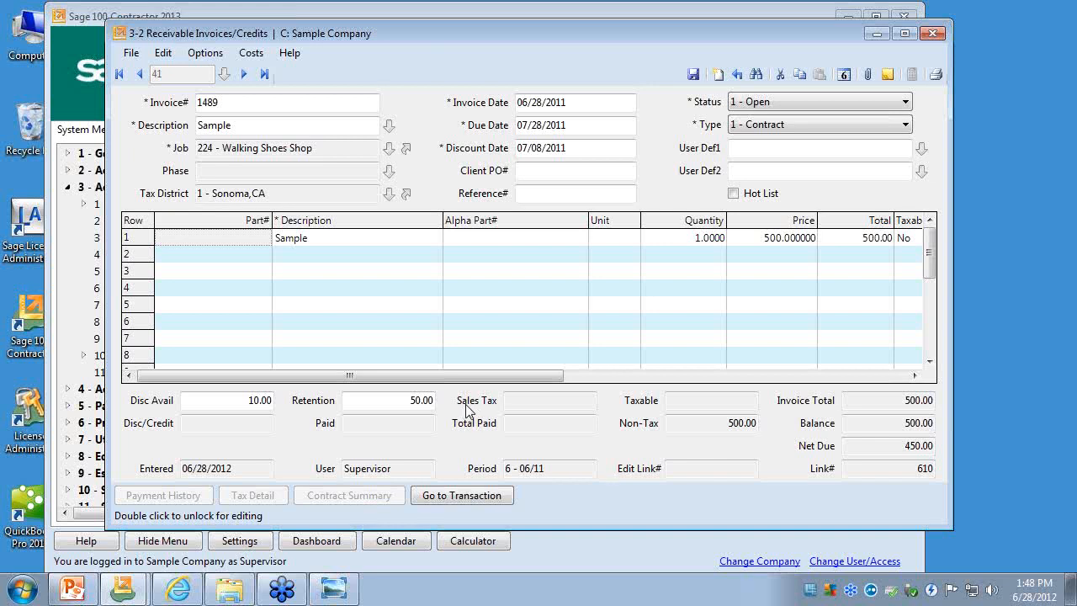
- Unlock the posted invoice for editing from the row 1 description and check its Edit Link# field
click(429, 241)
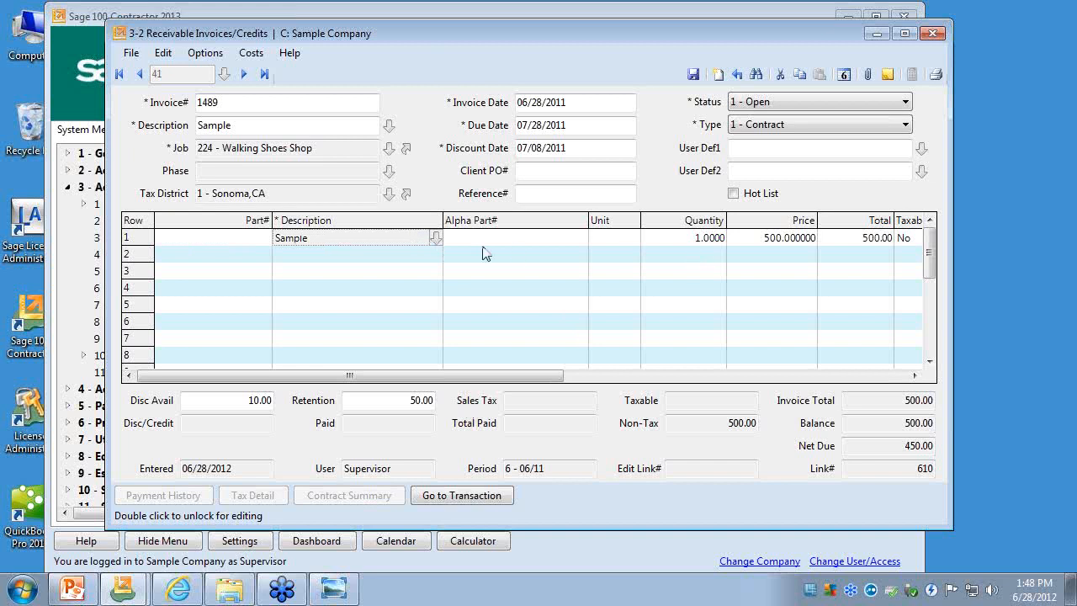
double_click(412, 241)
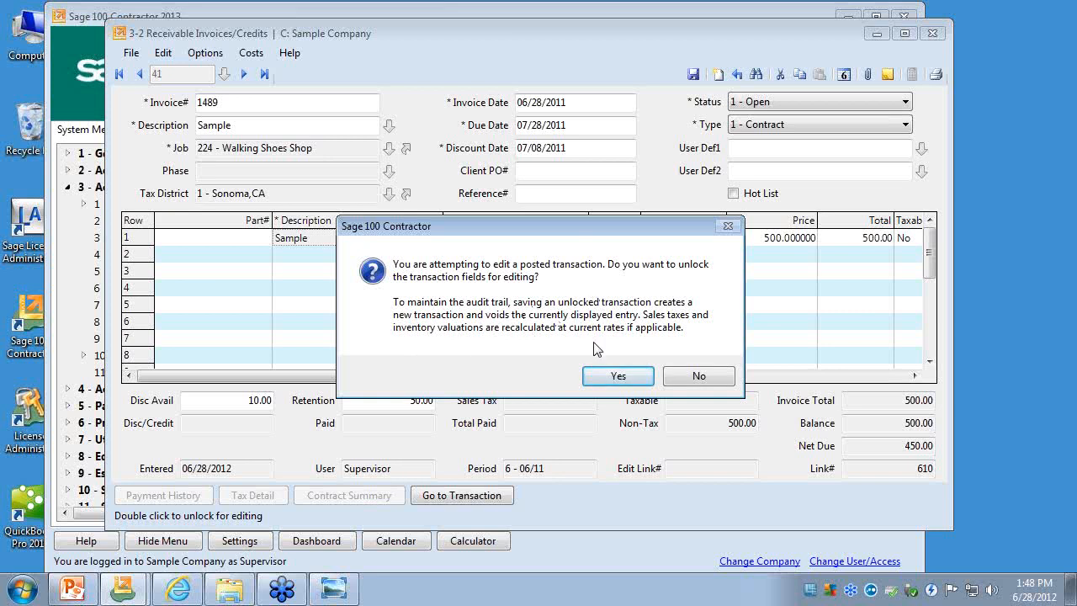
click(618, 376)
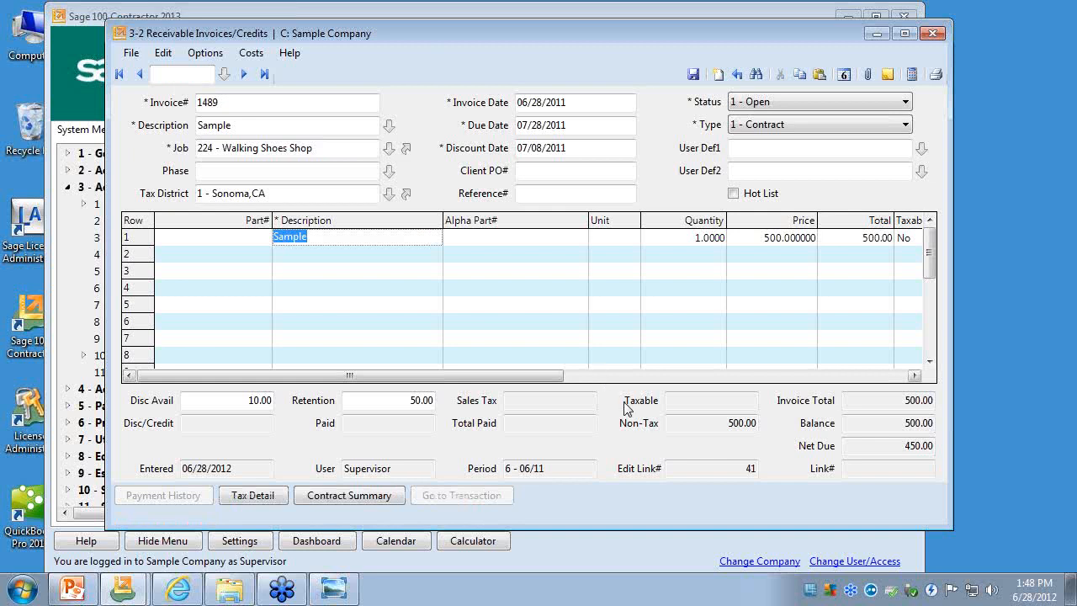
click(741, 471)
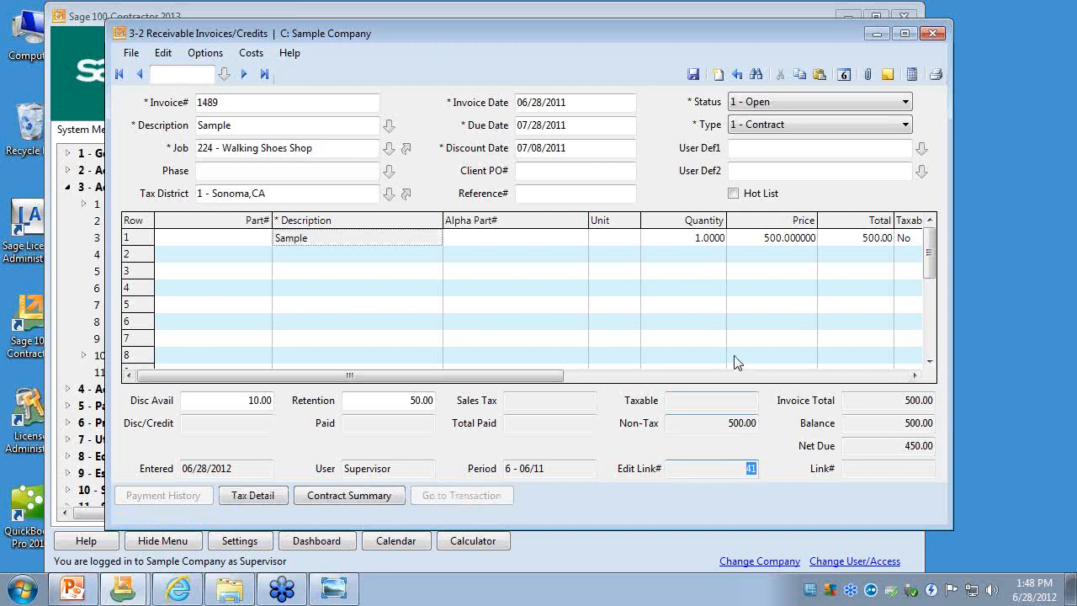
- Change the row 1 description to Sample 1 and set its price to 650
click(748, 239)
click(361, 241)
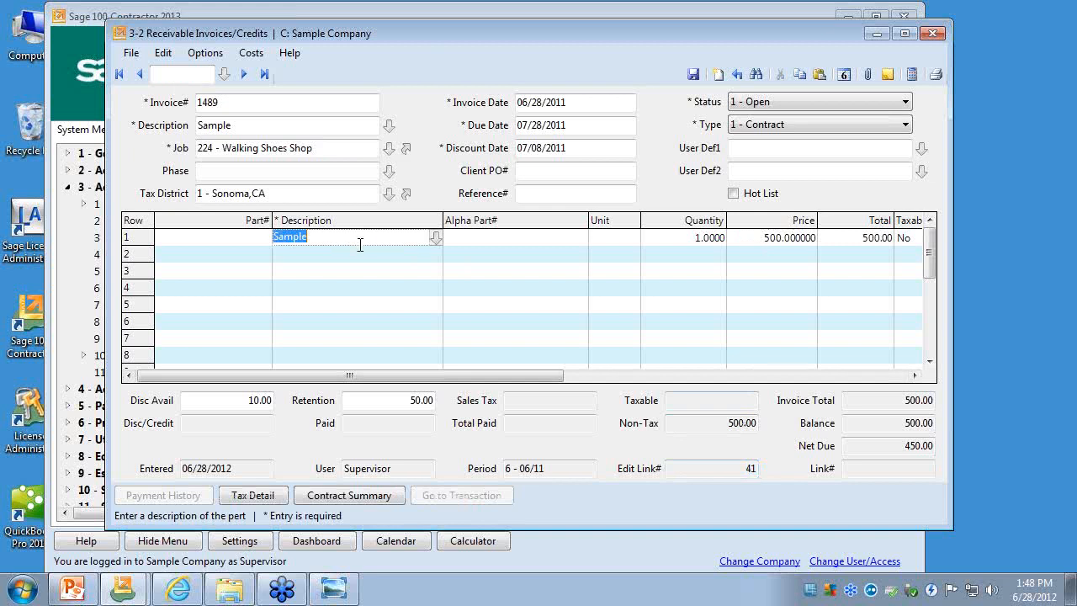
click(363, 238)
text(1:)
click(788, 239)
text(650)
key(Tab)
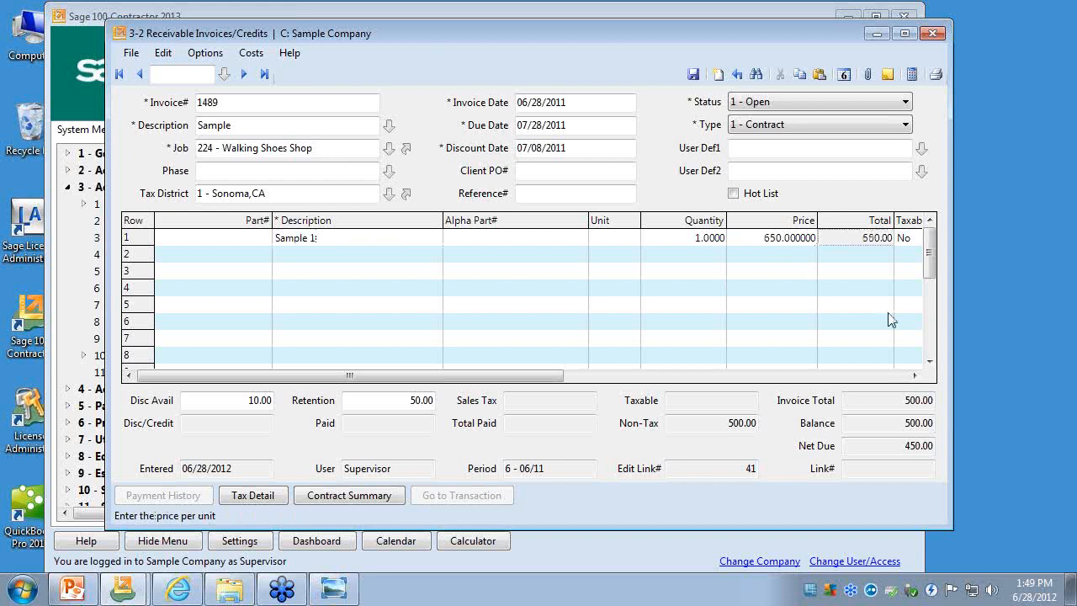
key(Tab)
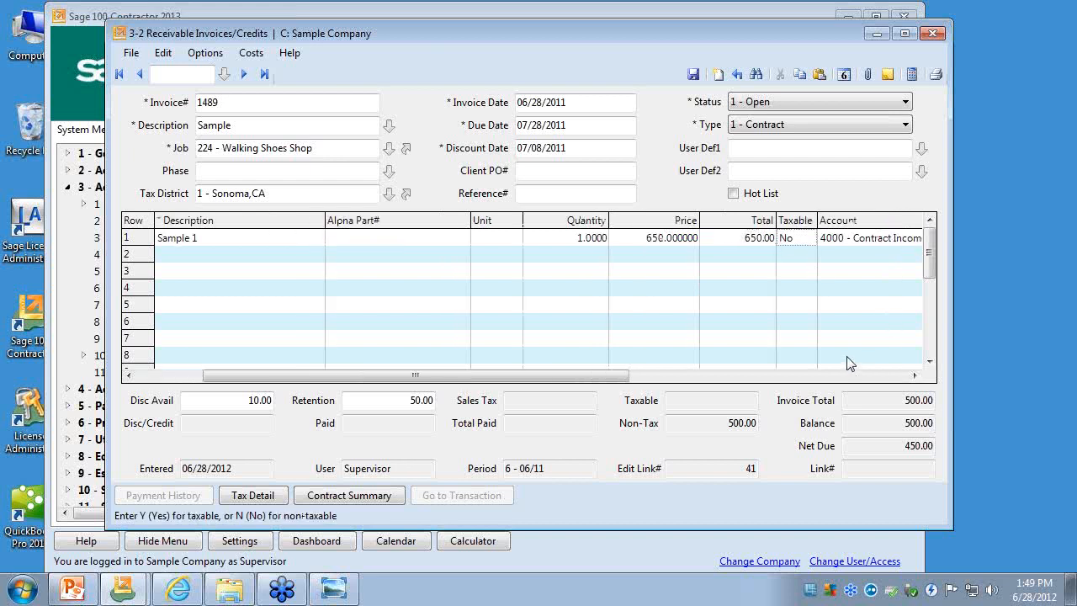
click(139, 376)
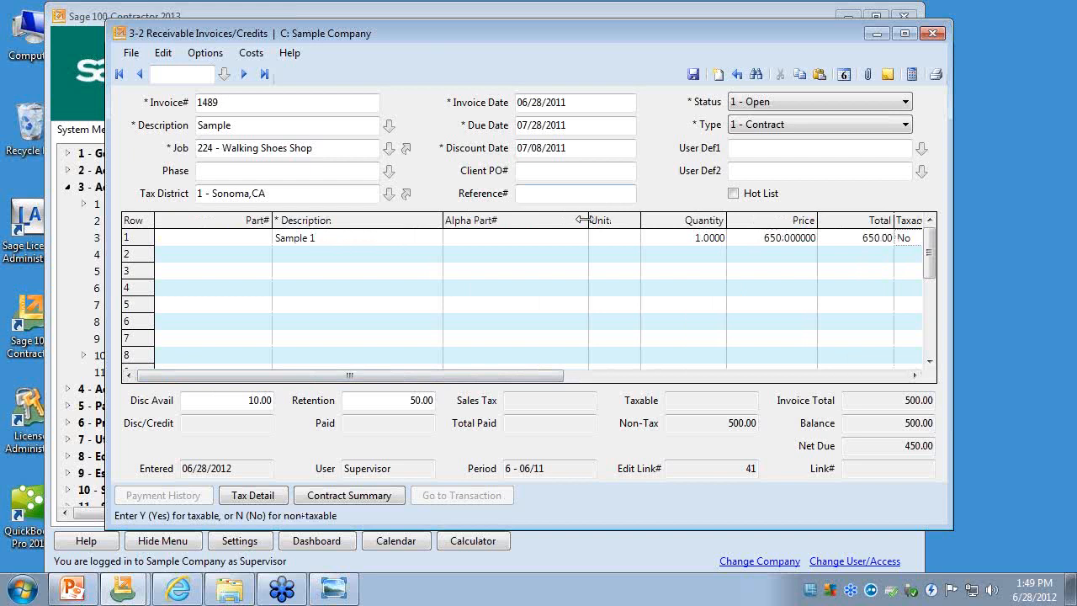
- Save the edited invoice, redisplay the saved record, and check its Edit Link# field
click(694, 74)
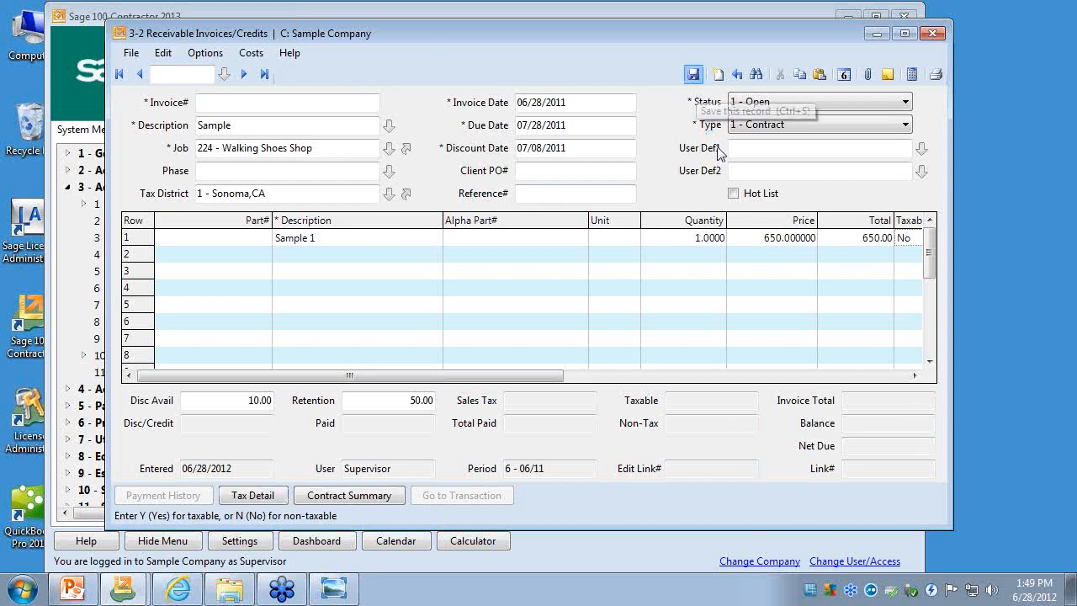
click(737, 75)
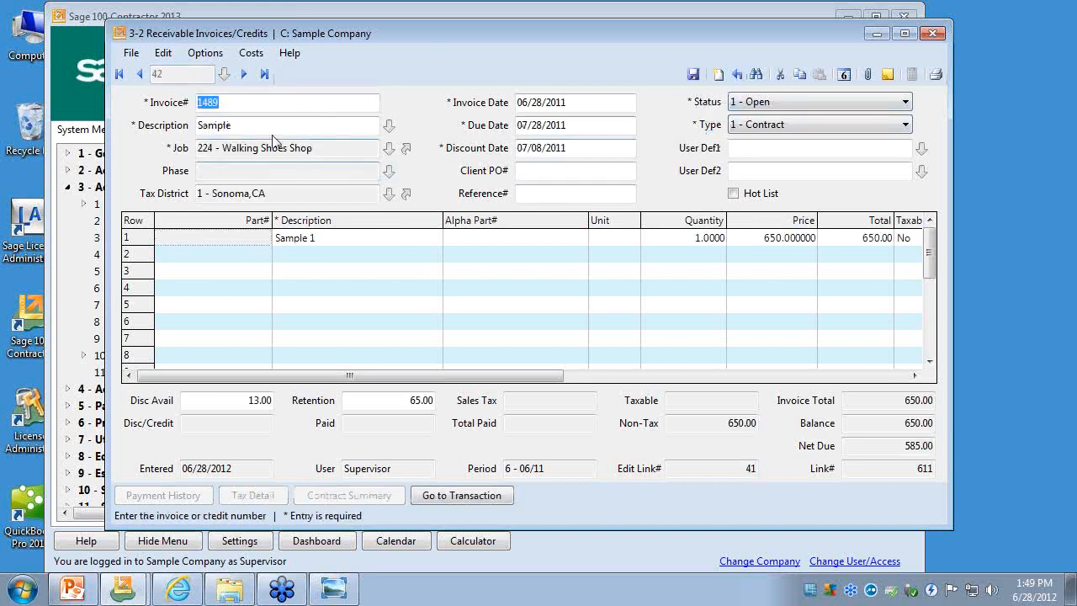
click(739, 470)
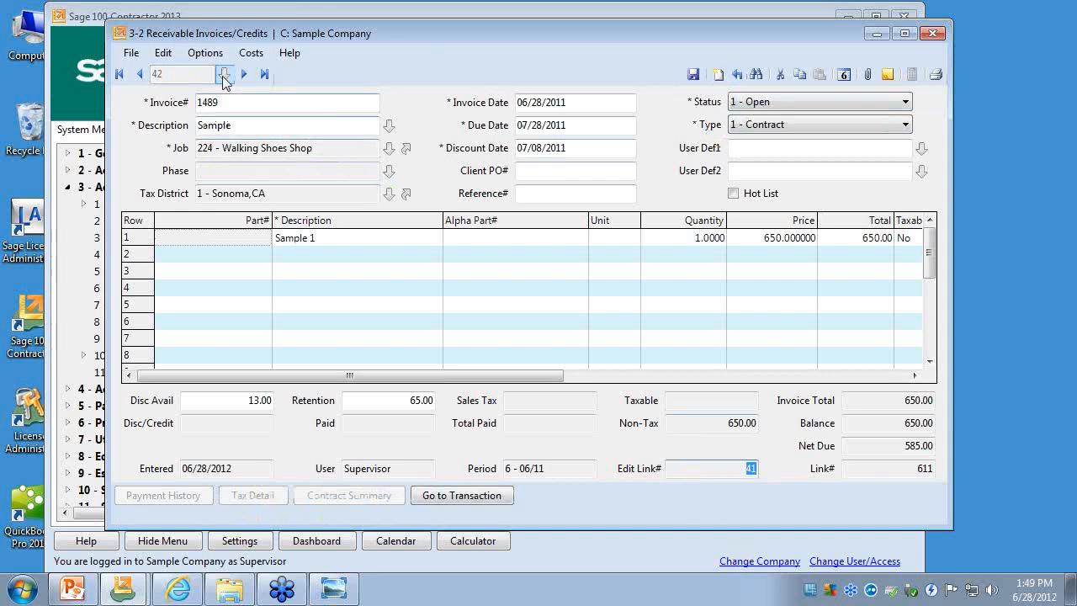
- View the invoice's related edited records, drill down to the original record 41, and close all the invoice windows
click(205, 52)
click(229, 169)
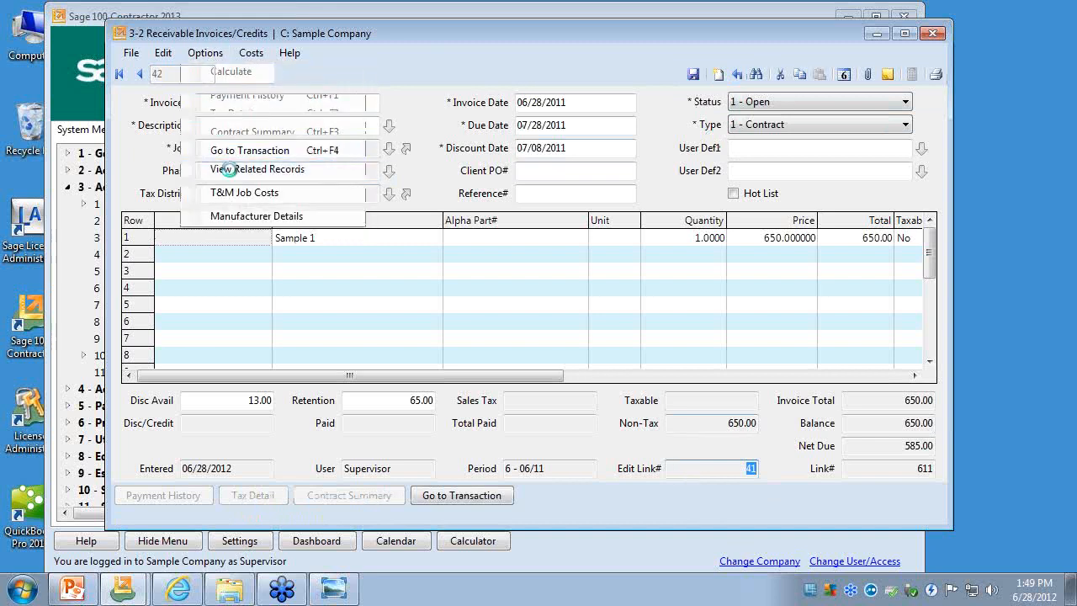
drag(289, 3, 455, 93)
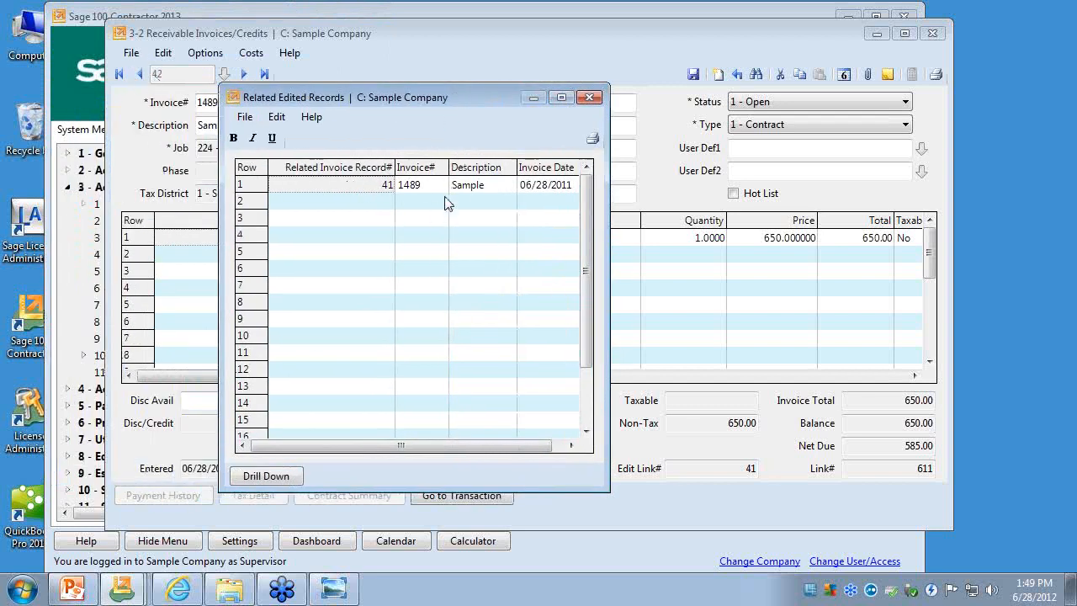
double_click(397, 202)
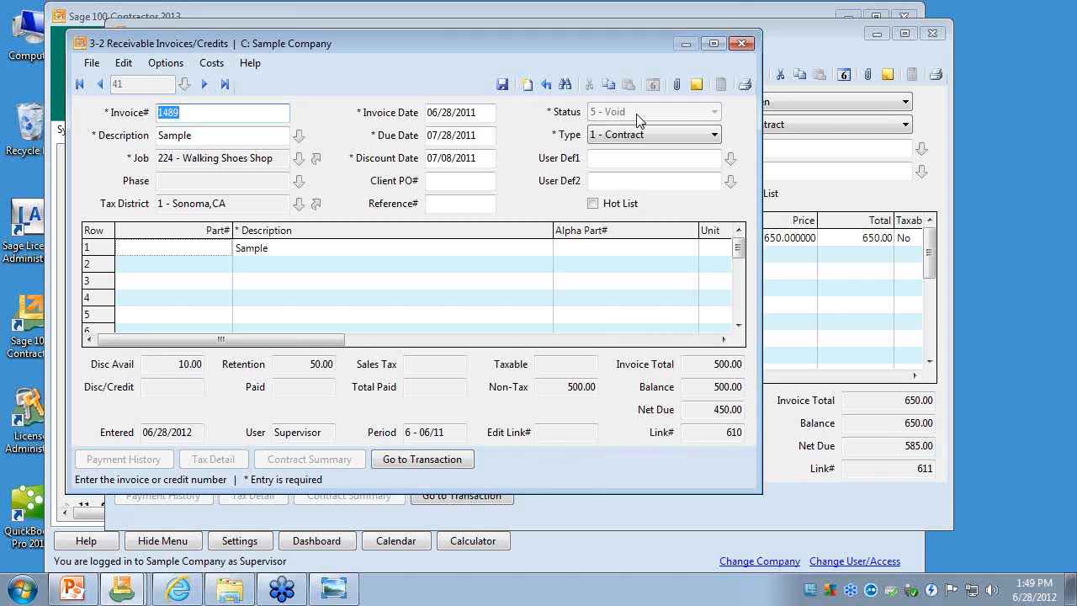
click(741, 43)
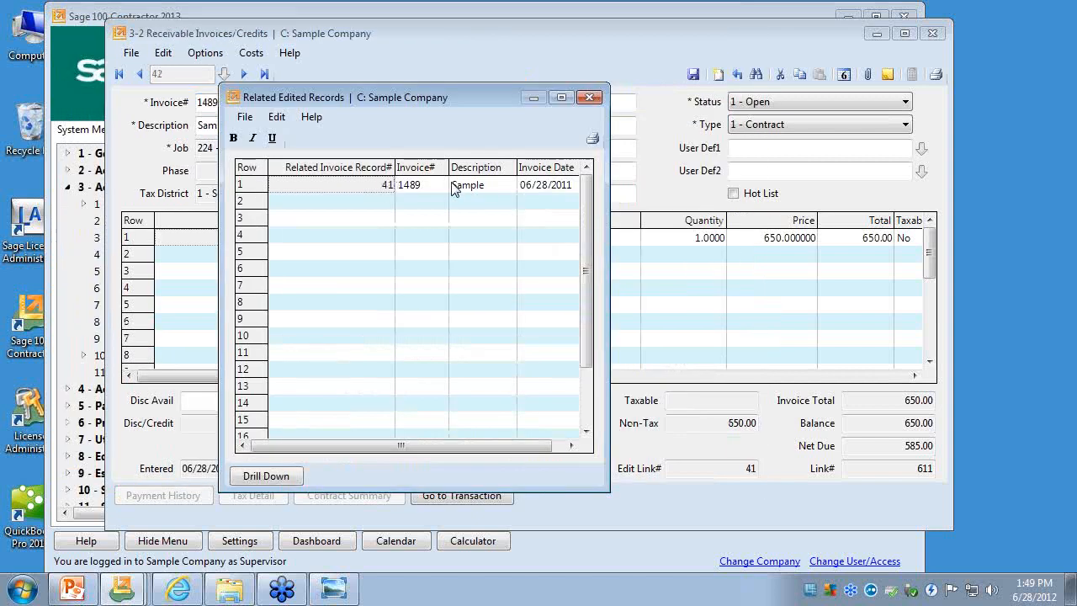
click(588, 99)
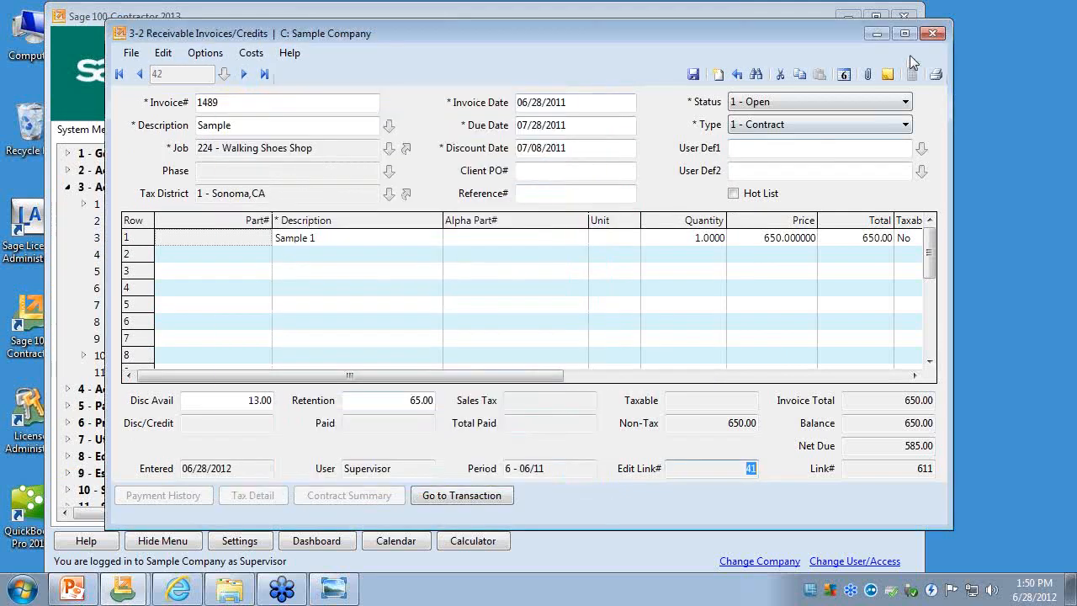
click(930, 35)
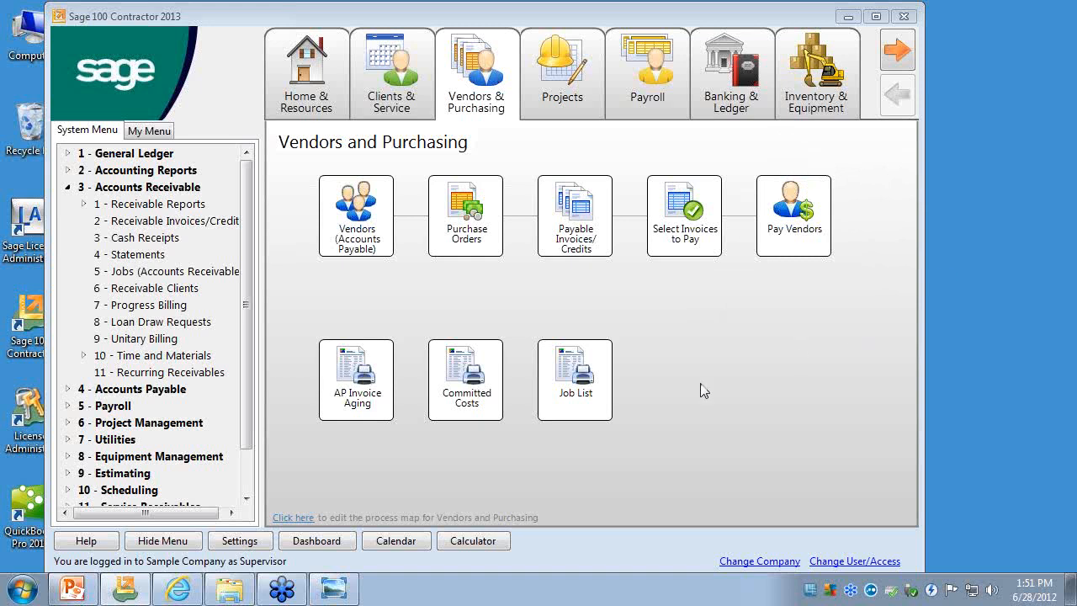
click(171, 224)
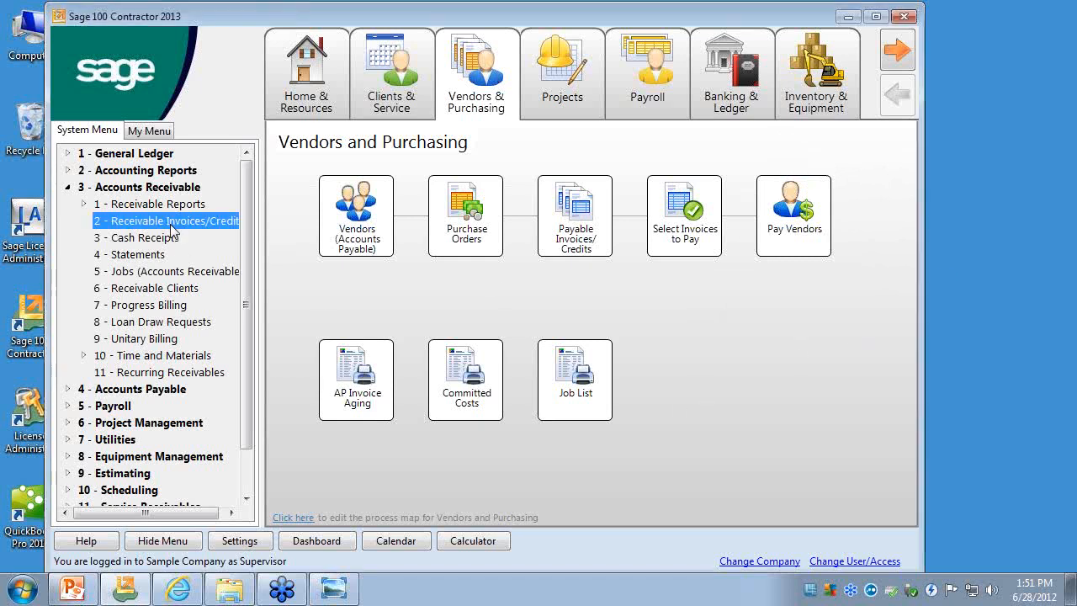
click(1071, 341)
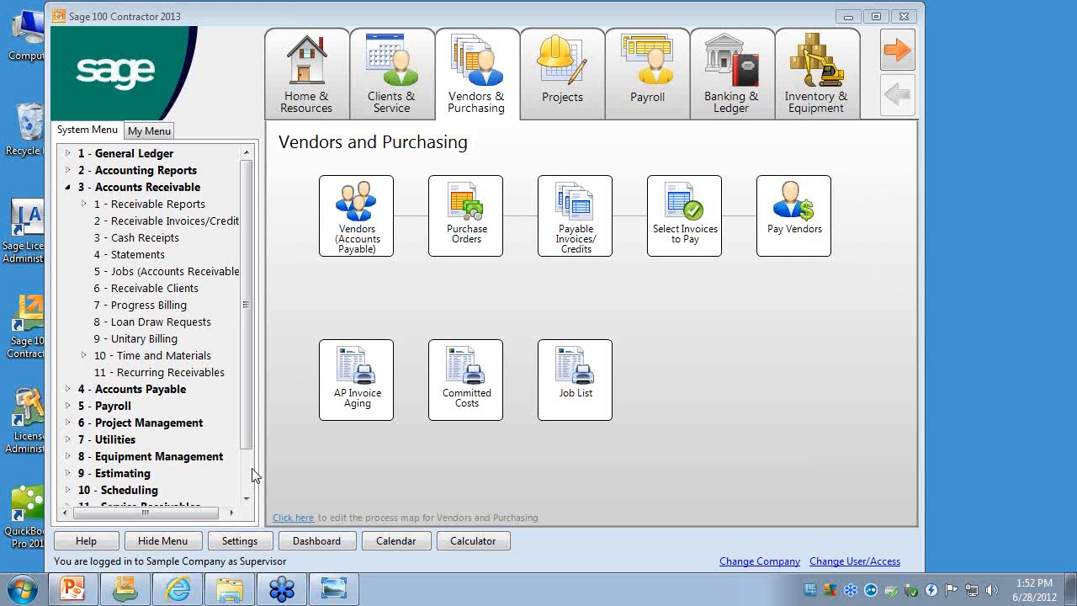
- Locate the Search Reports entry under Review & Reporting and collapse that group again
click(247, 494)
click(248, 494)
click(70, 490)
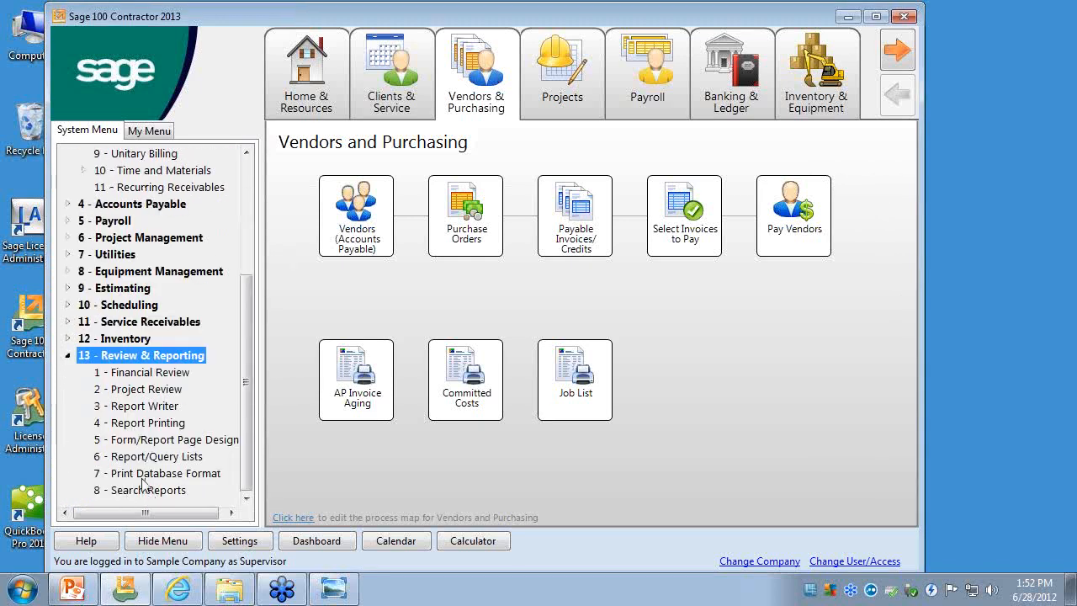
click(141, 490)
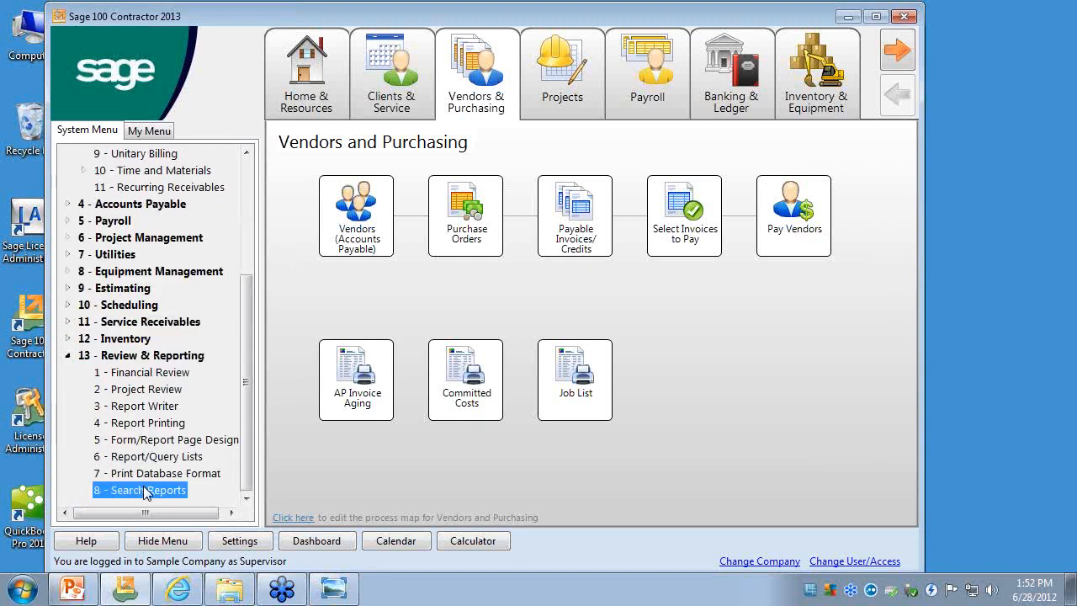
click(69, 356)
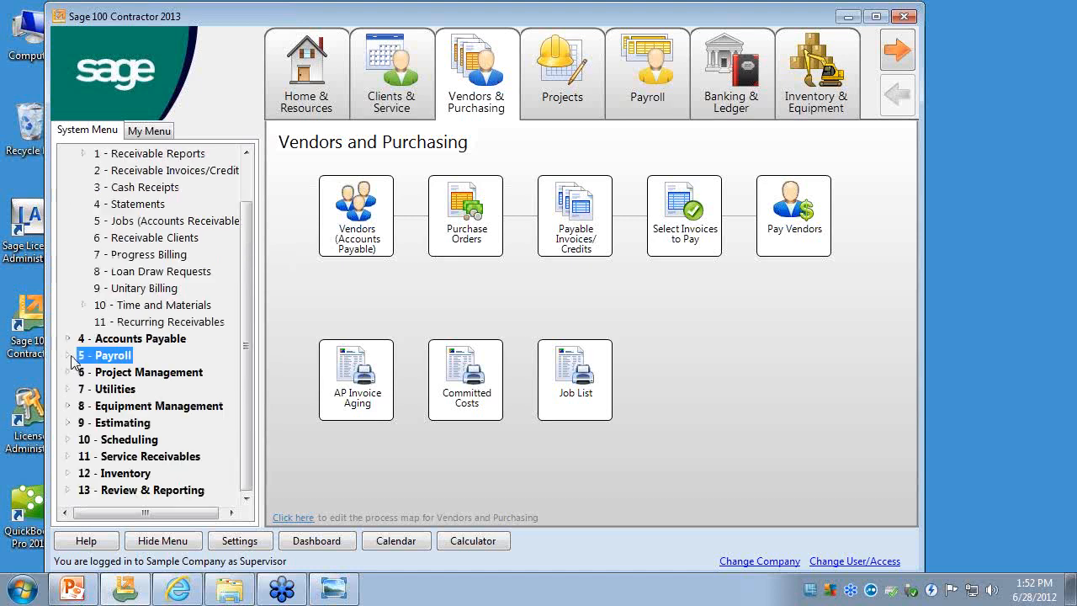
scroll(249, 185, up, 1)
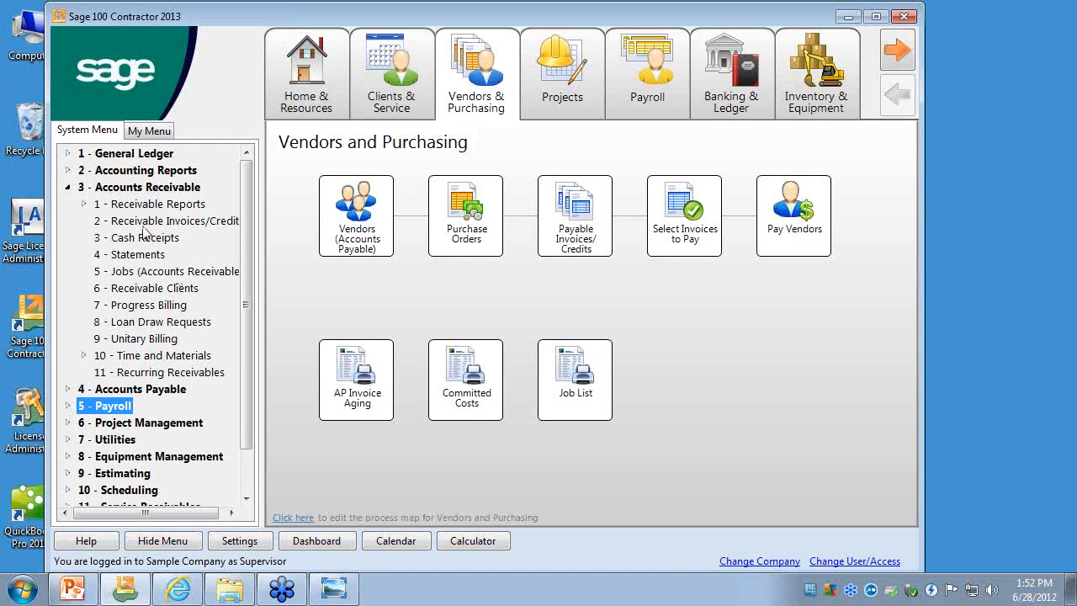
- Open the Company Security User List in Utilities and examine the Subject To Job Security setting for row 3
click(68, 188)
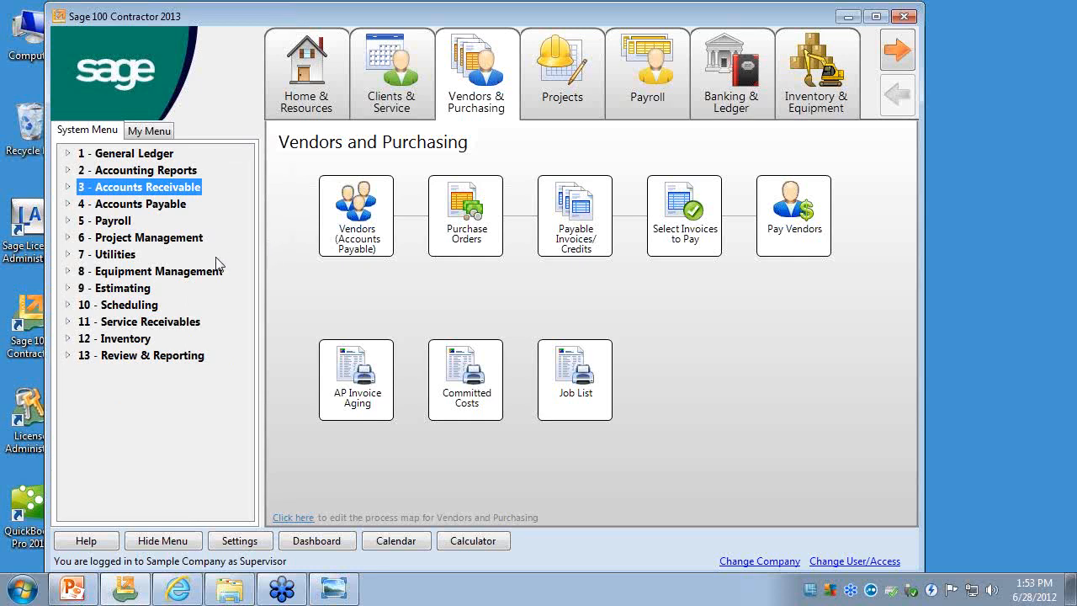
click(63, 252)
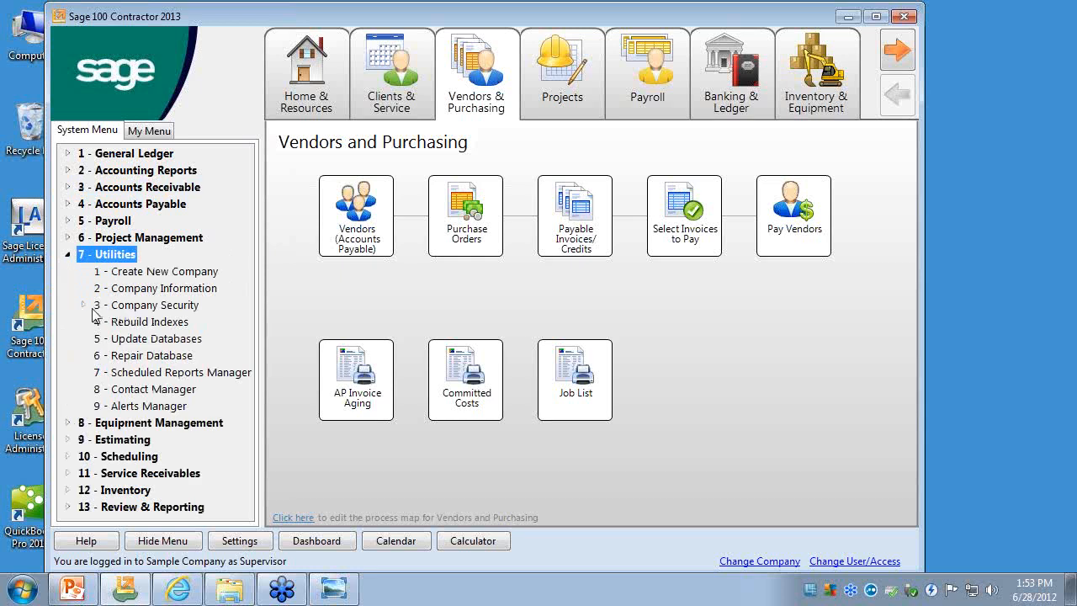
click(83, 305)
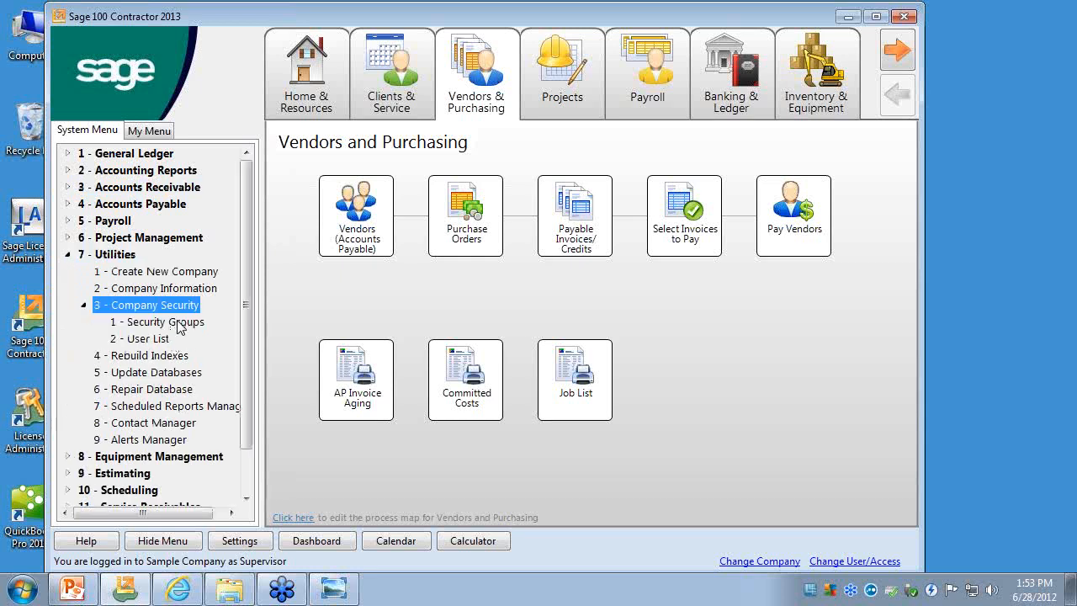
click(168, 339)
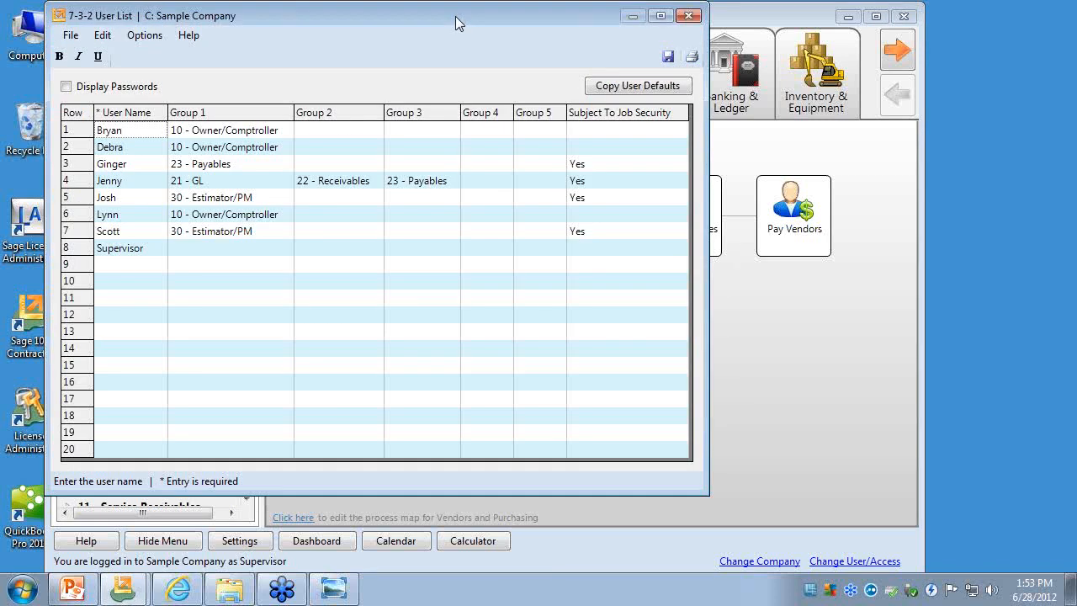
drag(455, 23, 587, 46)
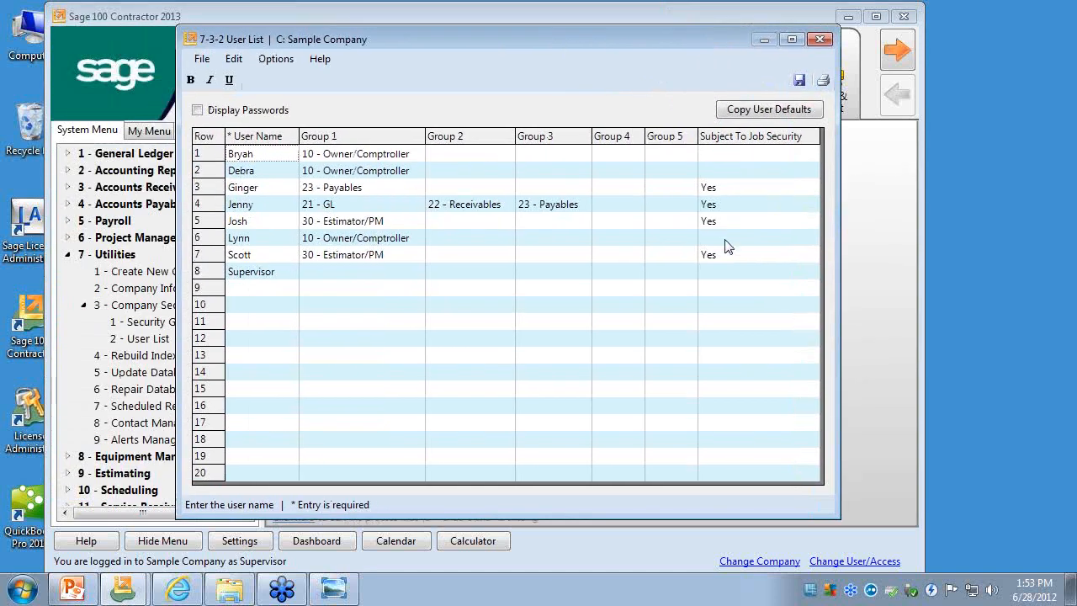
click(717, 189)
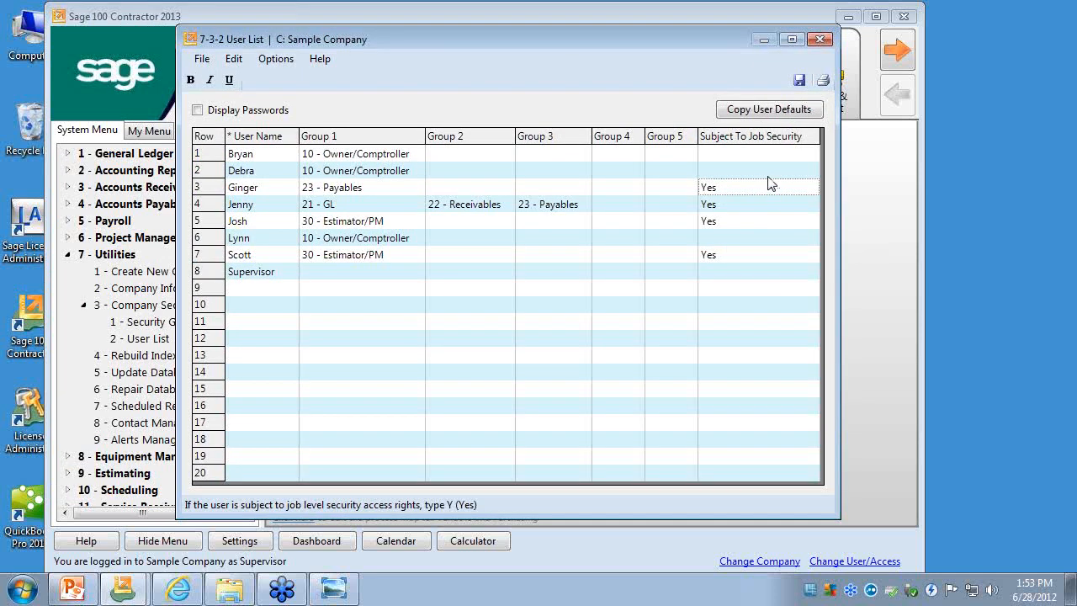
- Check the Subject To Job Security setting for rows 1 and 2 and close the User List
click(753, 155)
click(762, 171)
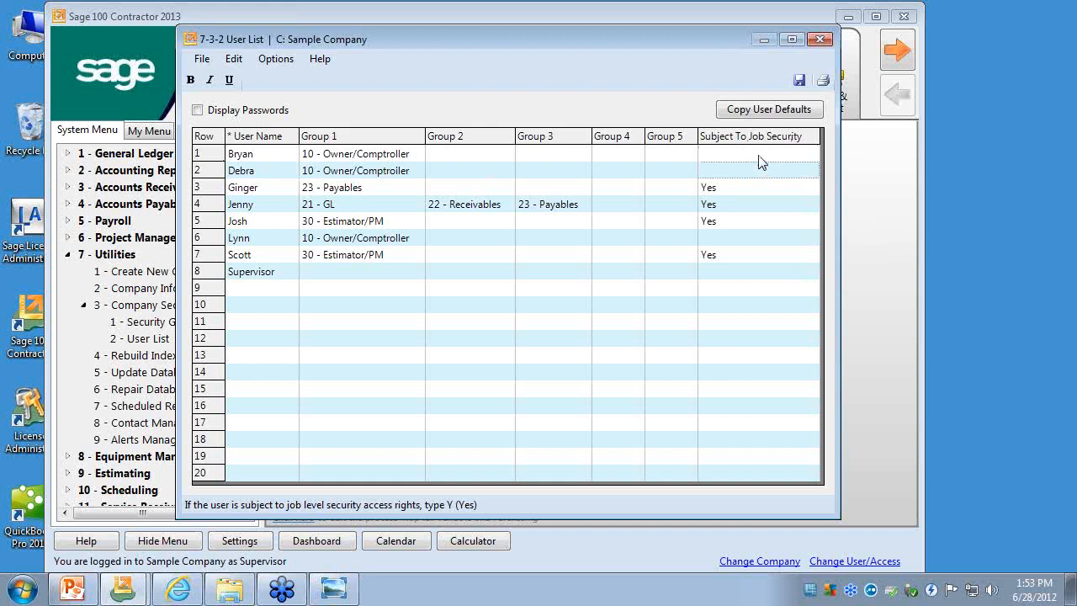
click(819, 40)
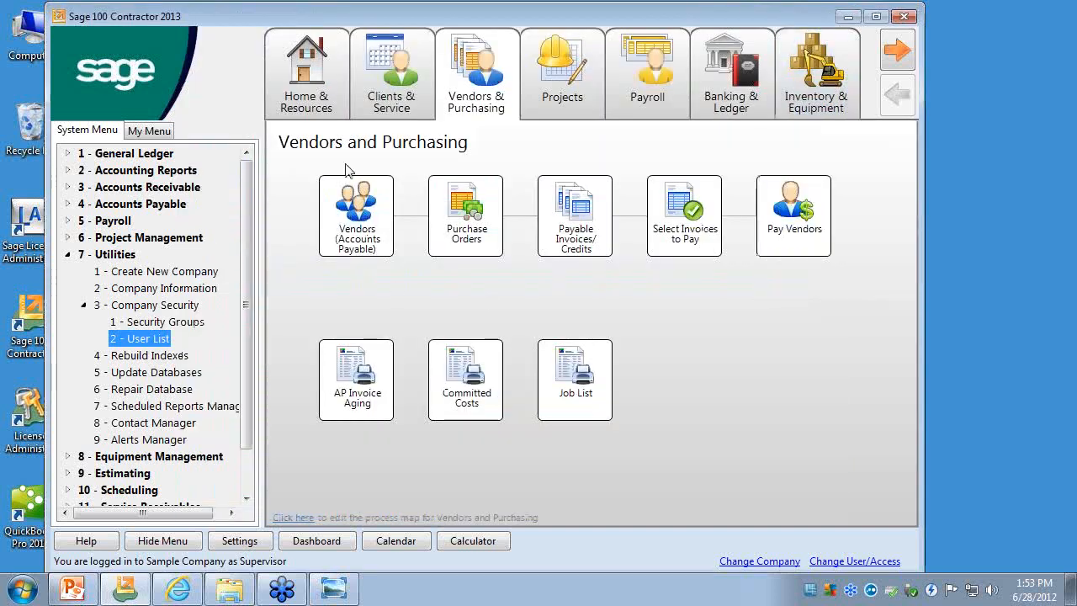
- Open Jobs (Accounts Receivable), display job 224, and locate the Job Access List field in its Contacts and Personnel details
mouse_move(351, 105)
click(385, 72)
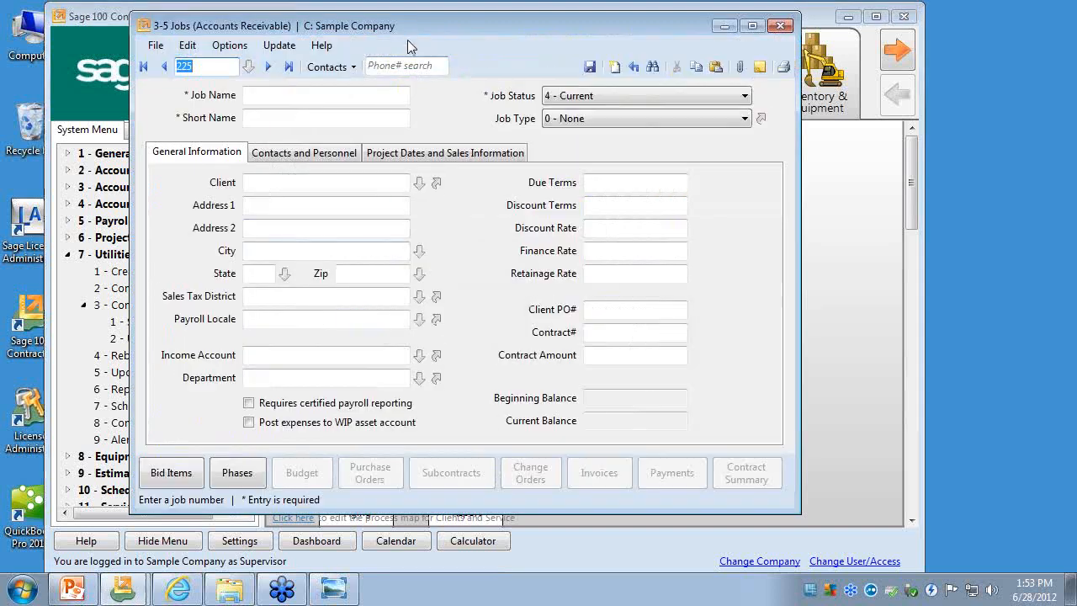
drag(405, 30, 456, 35)
click(339, 70)
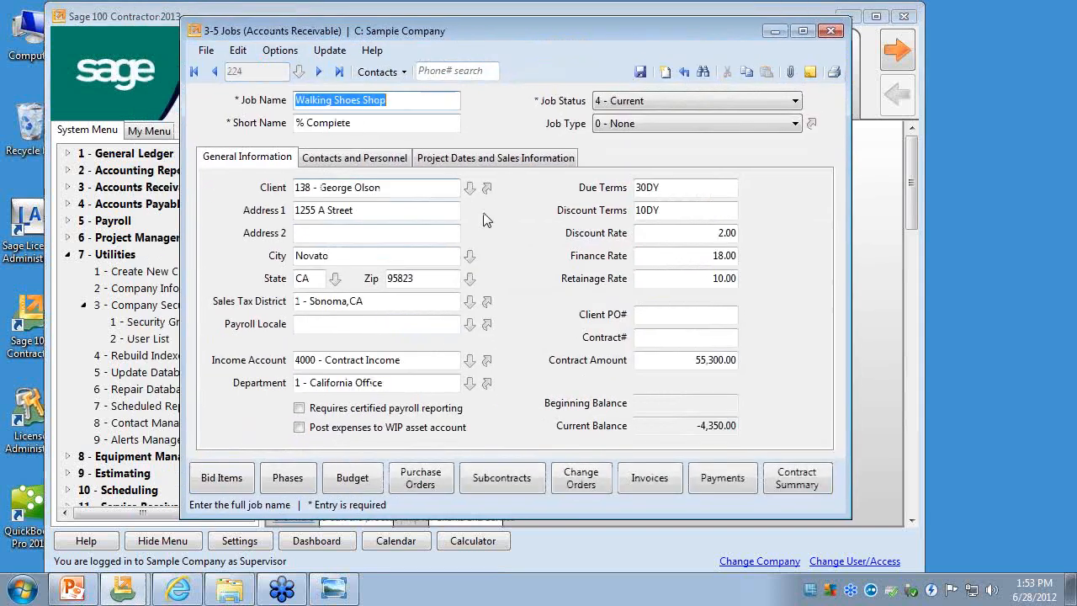
click(370, 160)
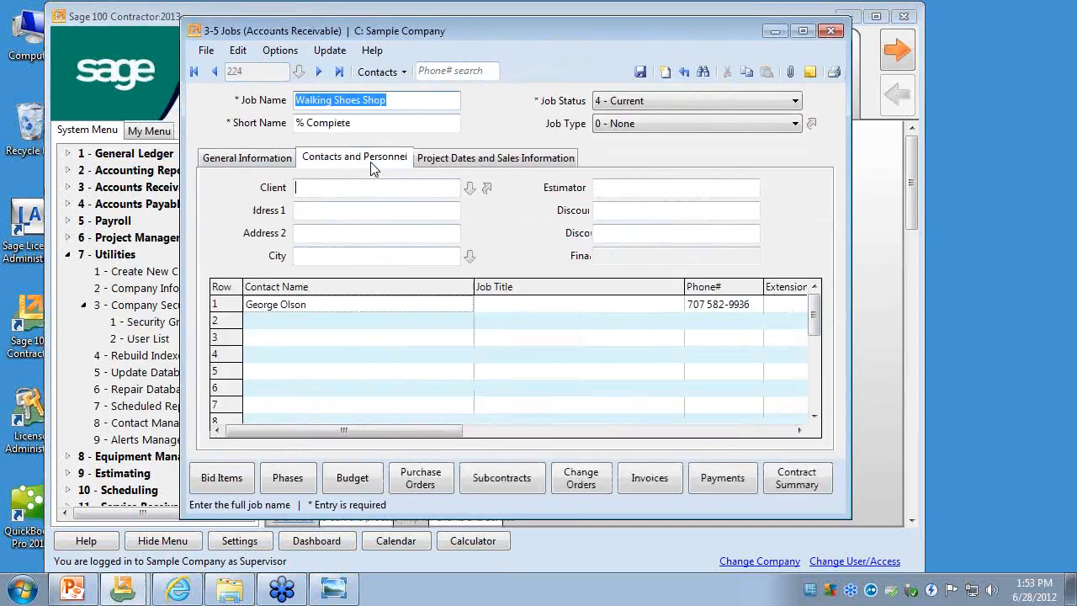
click(638, 255)
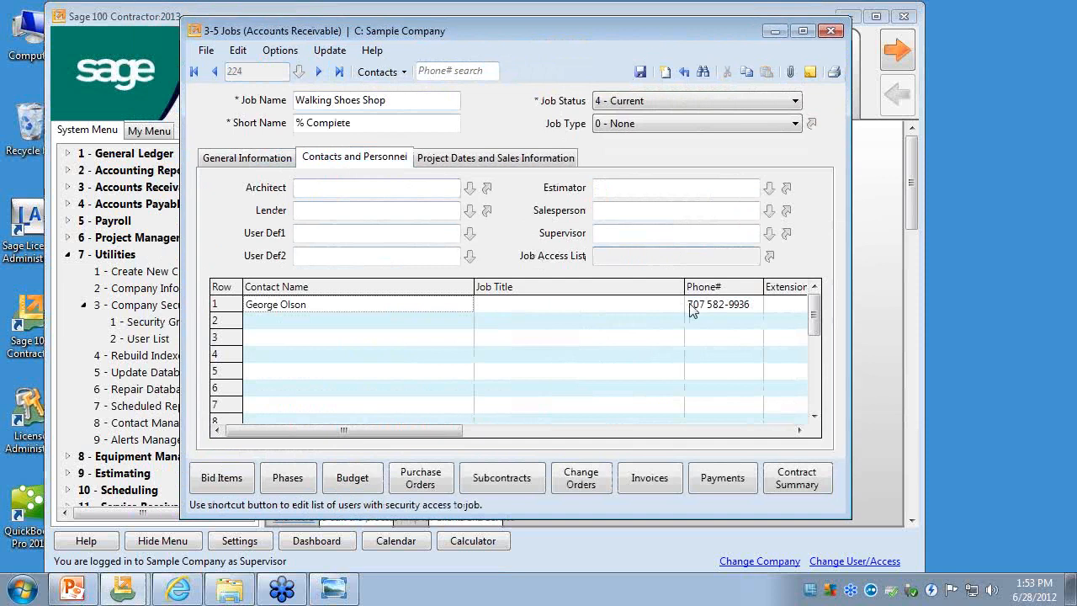
- View the Job Security User List for job 224 and dismiss it without selecting anyone
click(769, 257)
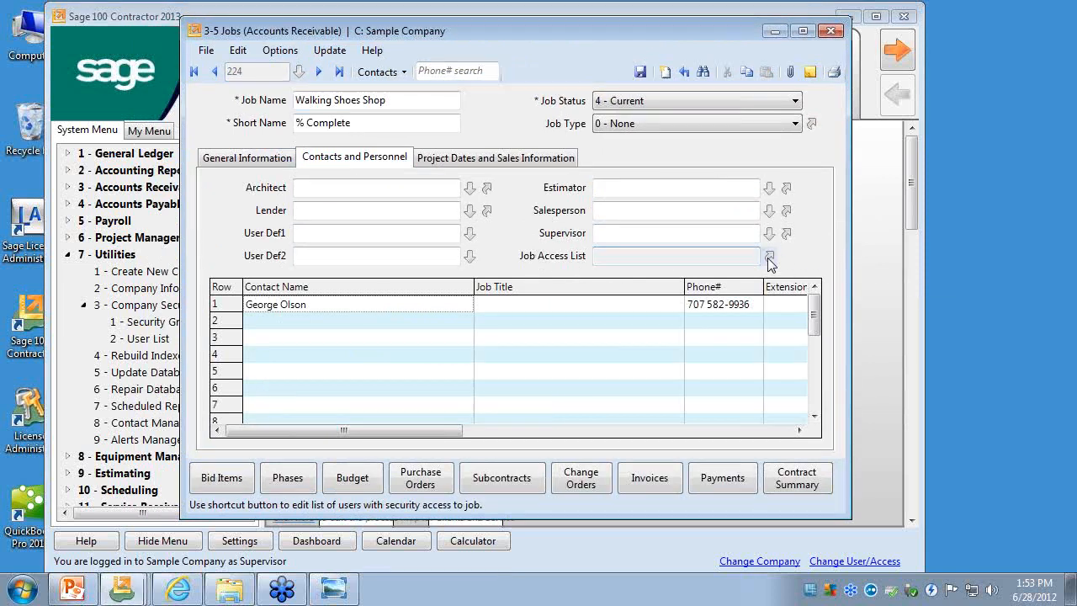
drag(347, 132, 389, 123)
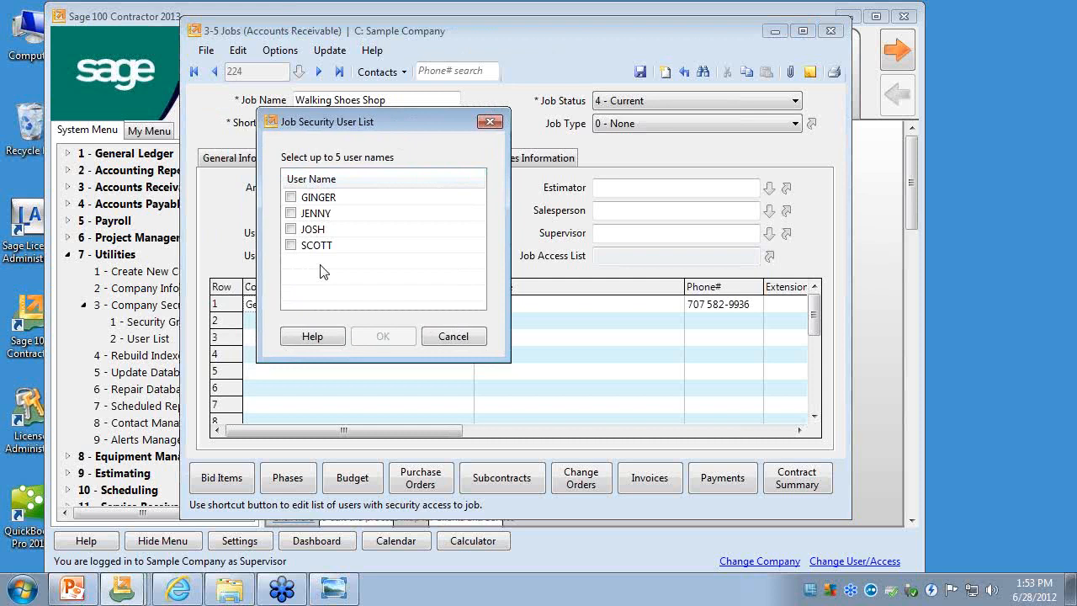
click(489, 121)
- Reopen the Company Security User List, check the Subject To Job Security setting for rows 3, 4, 5 and 7, and close it
click(135, 338)
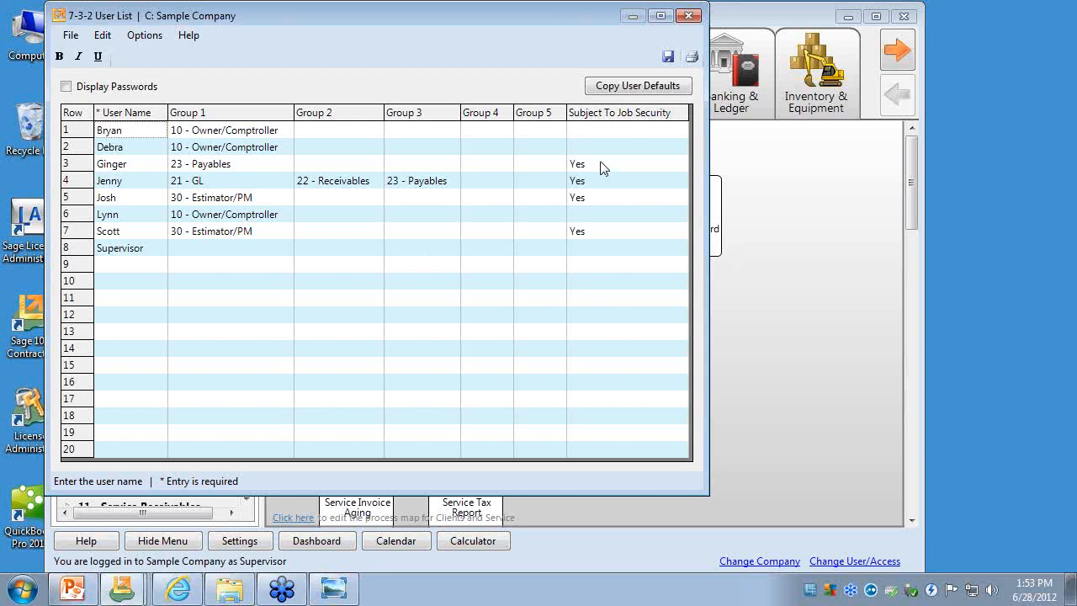
click(598, 163)
click(594, 181)
click(590, 199)
click(588, 236)
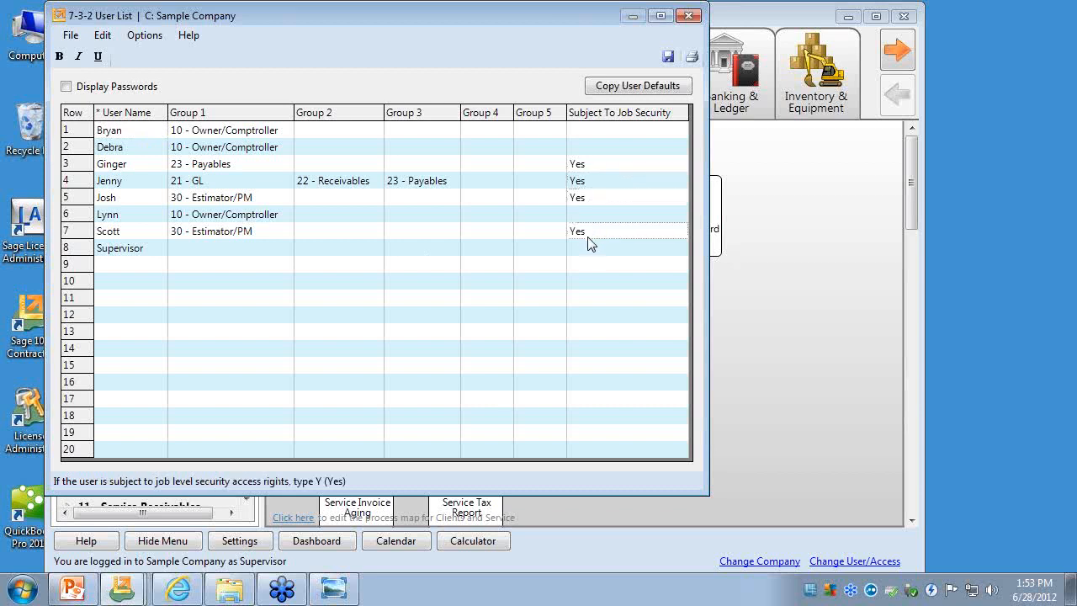
click(687, 16)
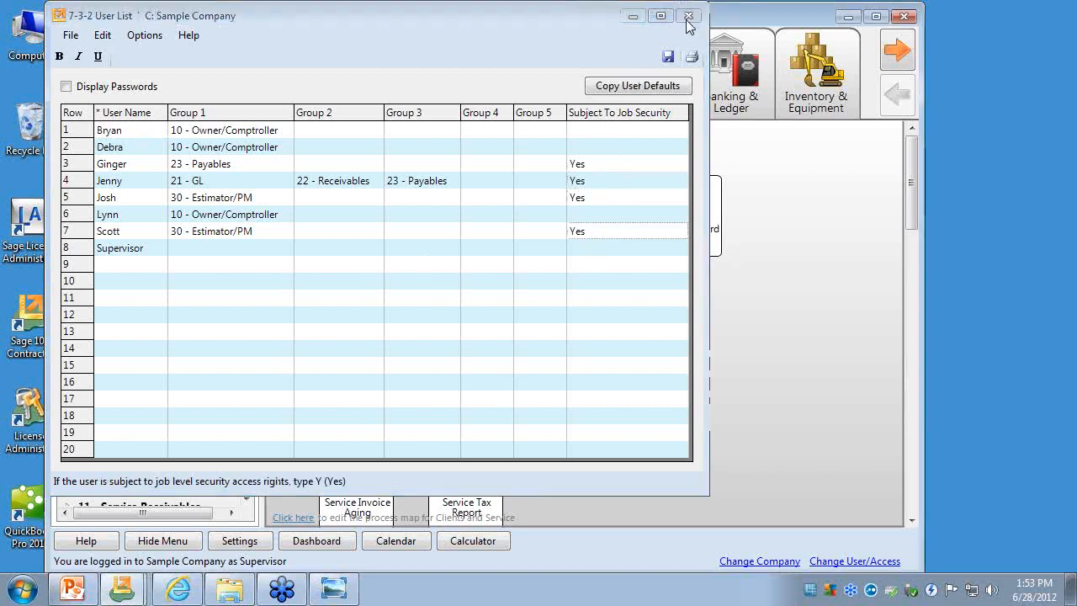
- Return to job 224 and grant the first user in the Job Security User List access to it
click(122, 589)
click(169, 555)
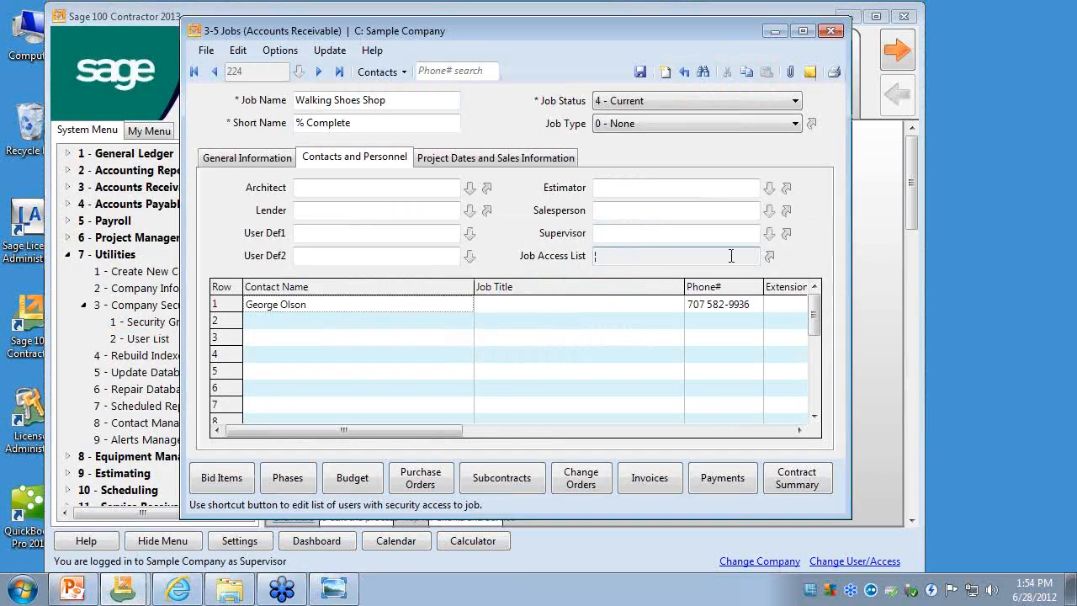
click(769, 255)
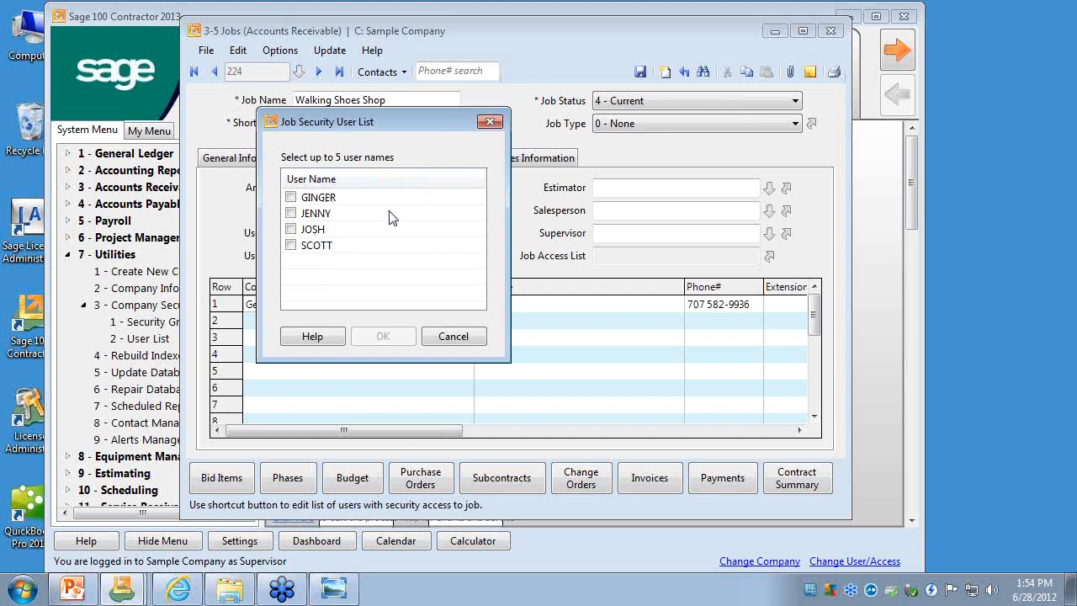
click(291, 198)
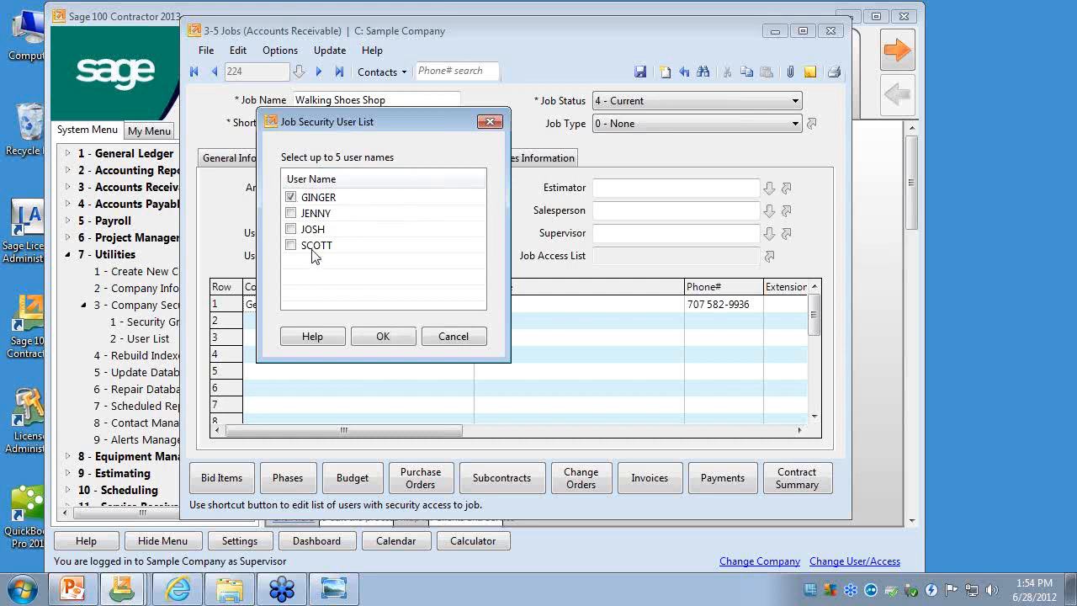
click(378, 337)
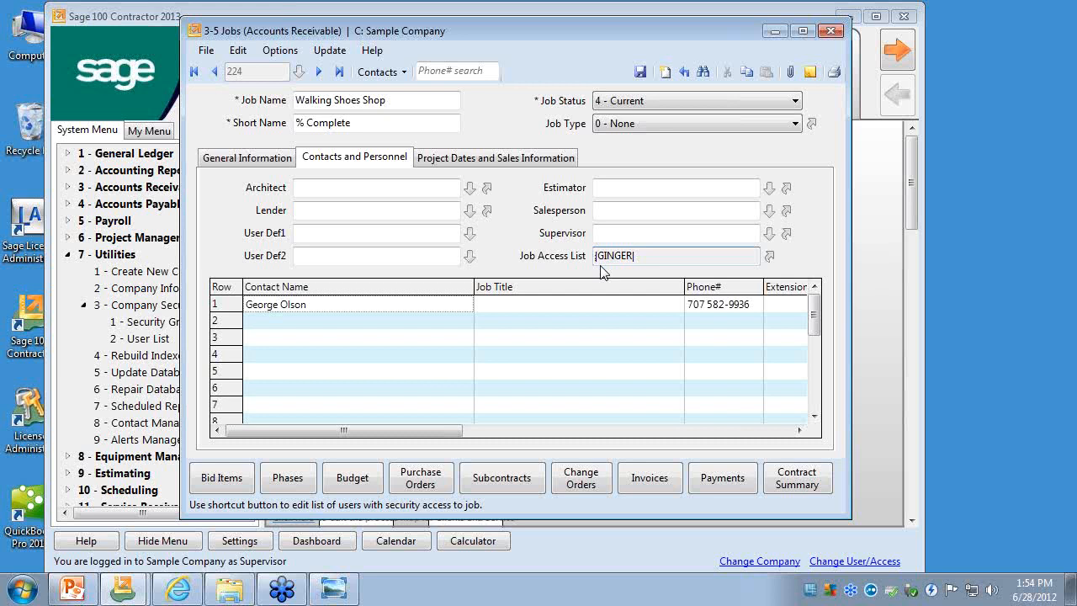
- Review the user selection in job 224's Job Security User List and save the job's changes
click(768, 256)
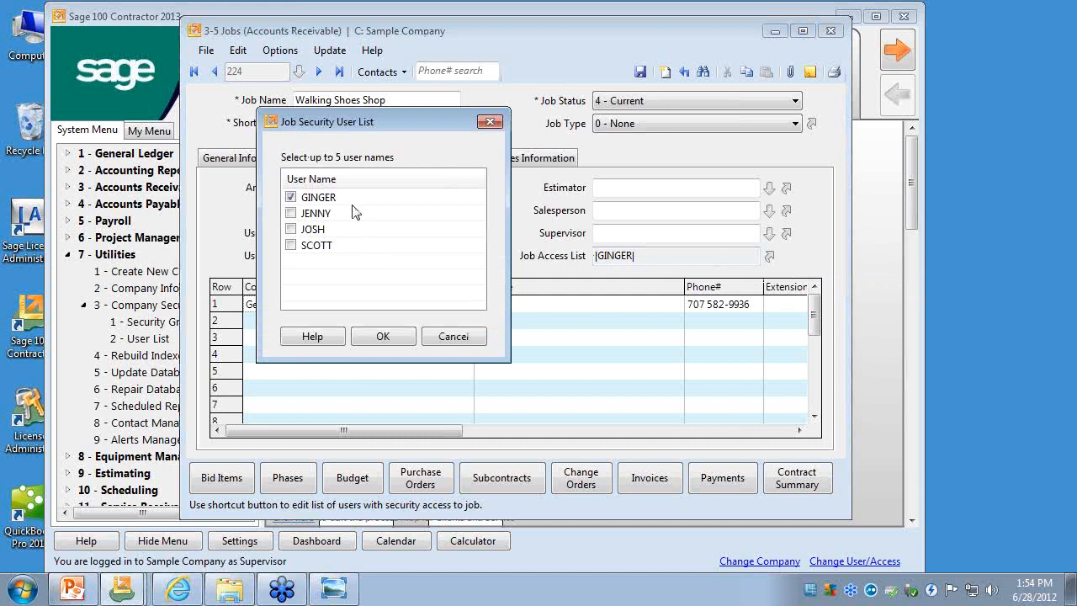
click(490, 121)
click(651, 255)
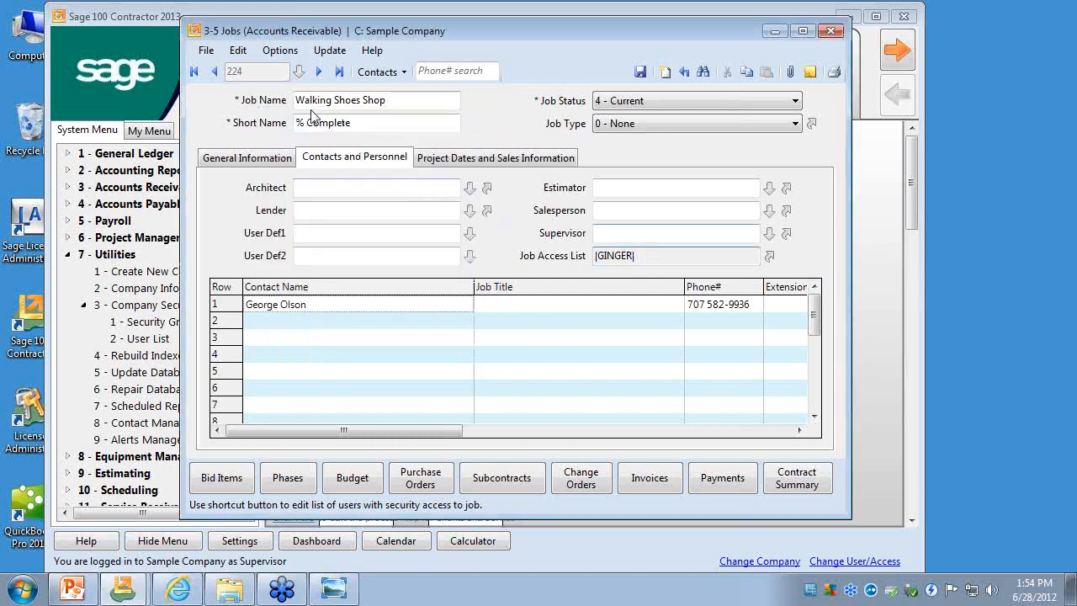
click(215, 71)
click(473, 350)
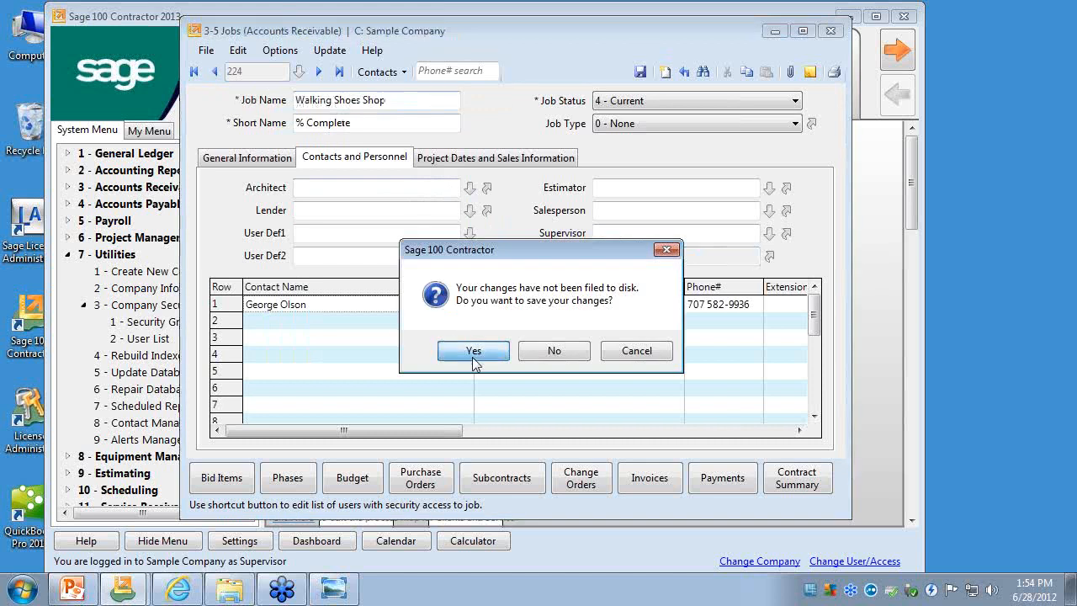
- Step through the job records from the first one to job 224, comparing their Job Access List fields, and close Jobs
click(207, 73)
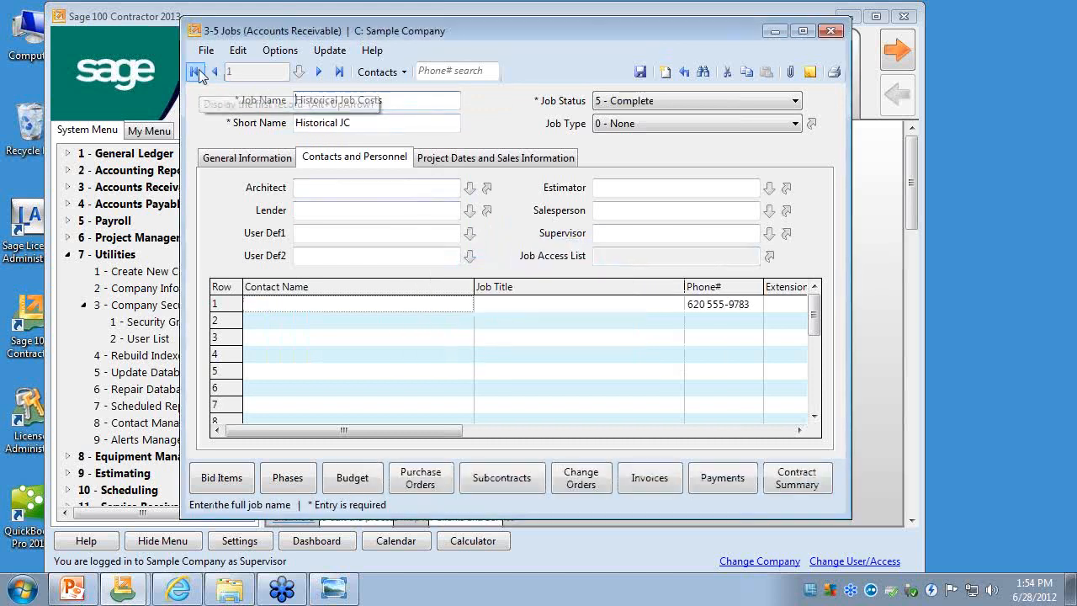
click(318, 72)
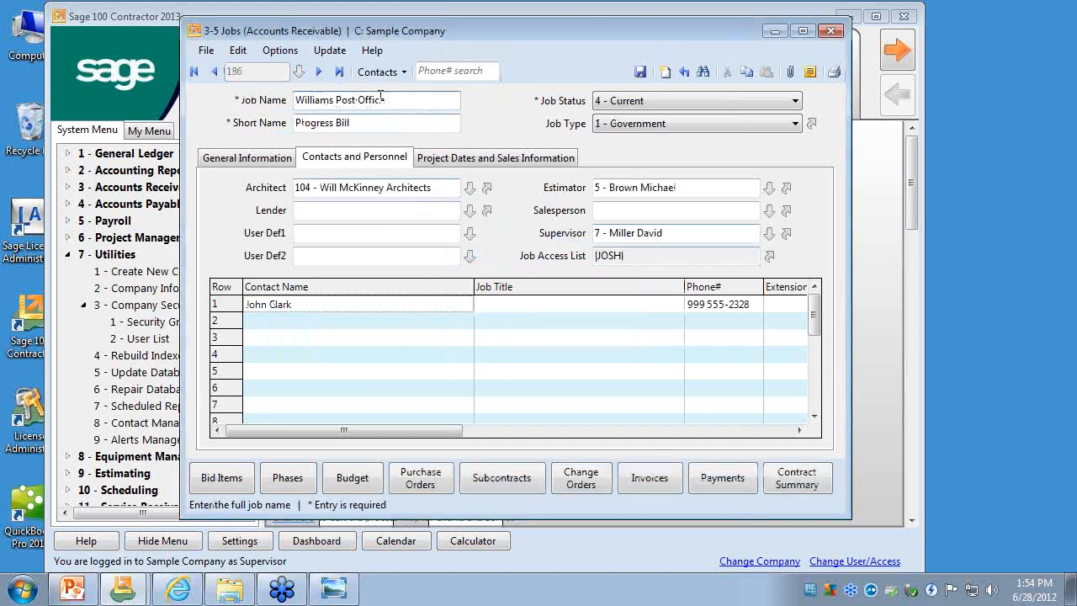
click(319, 72)
click(321, 71)
click(320, 71)
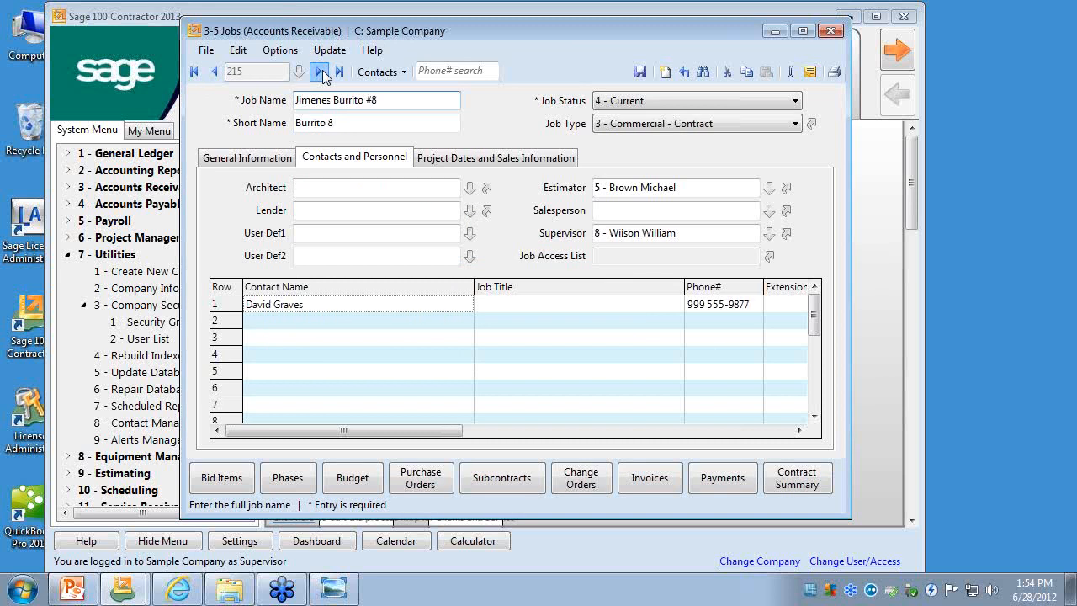
click(320, 71)
click(321, 71)
click(321, 72)
click(321, 71)
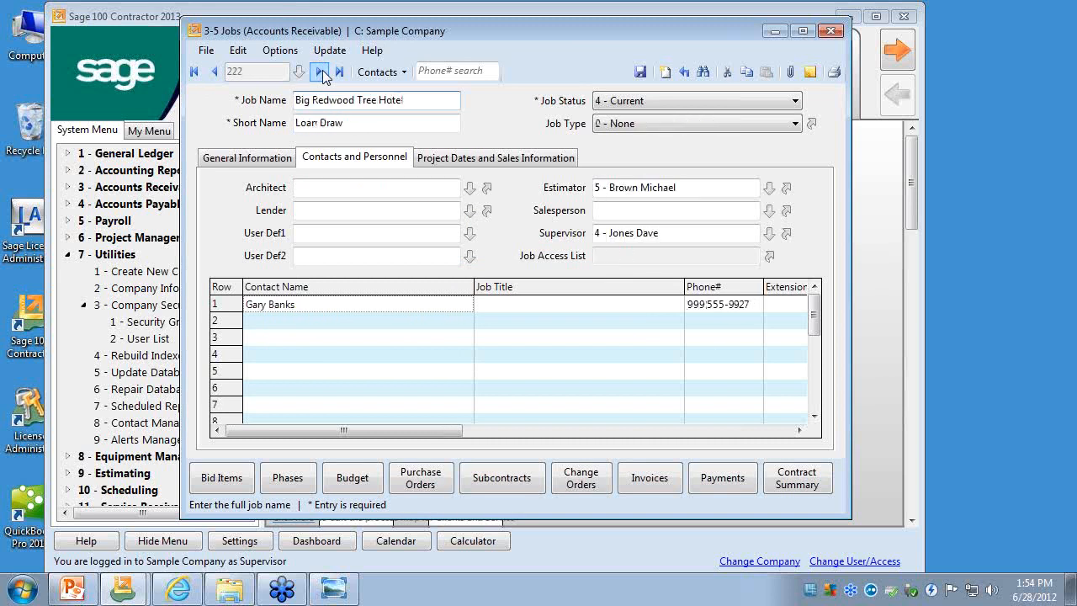
click(320, 72)
click(320, 71)
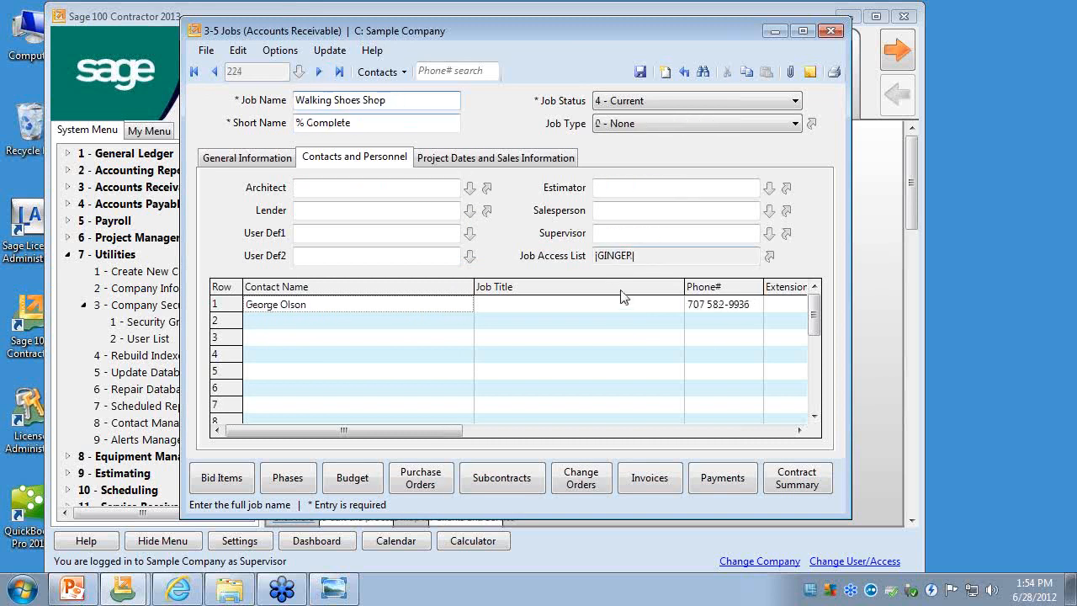
click(654, 256)
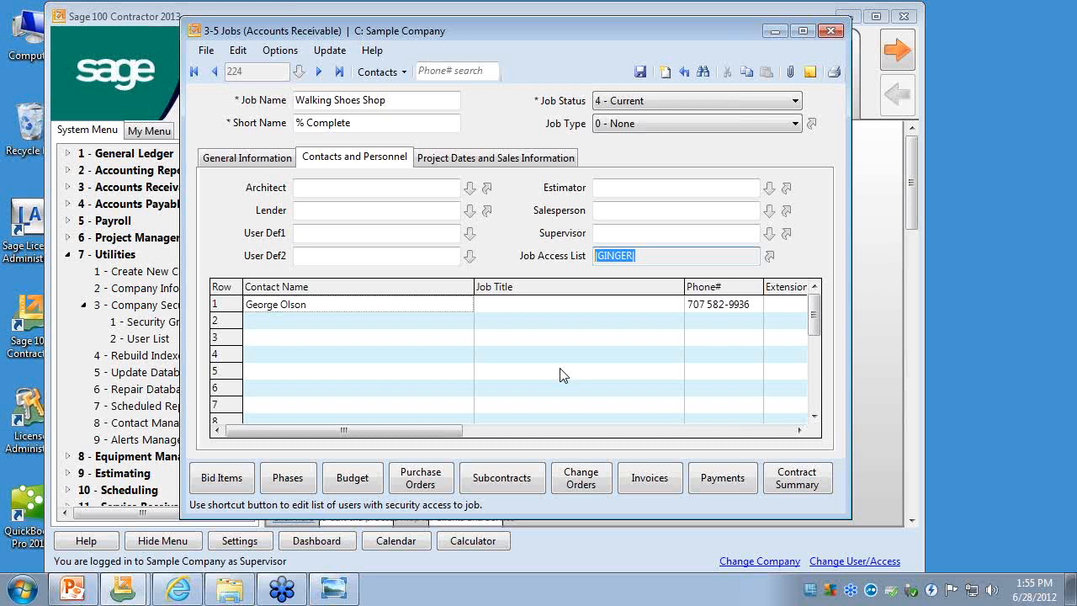
click(830, 32)
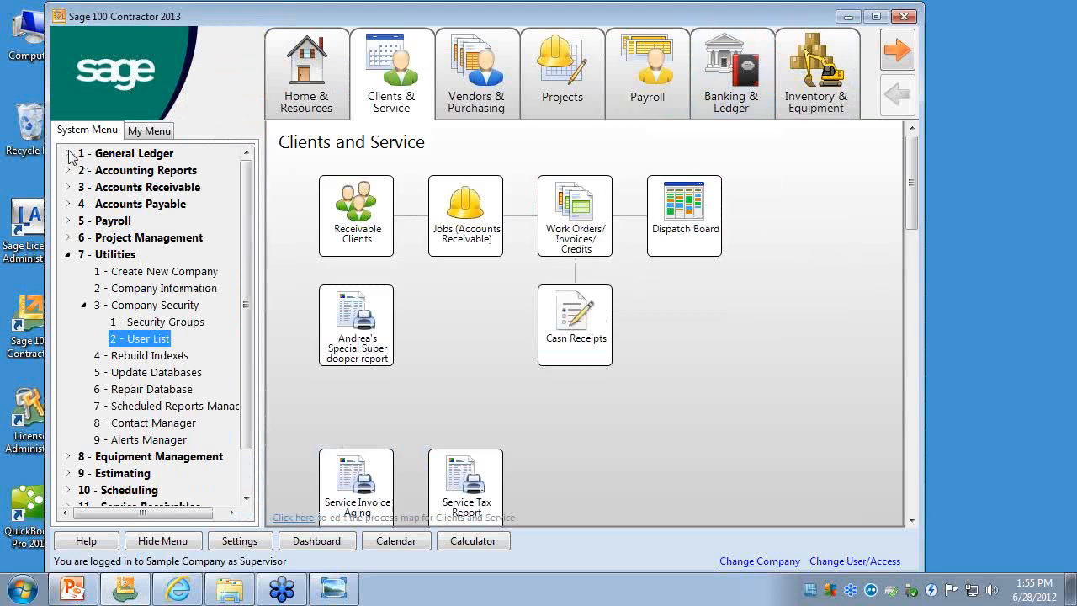
- Open Receivable Invoices/Credits under Accounts Receivable and display the journal transaction behind the Walking Shoes Shop invoice
click(74, 154)
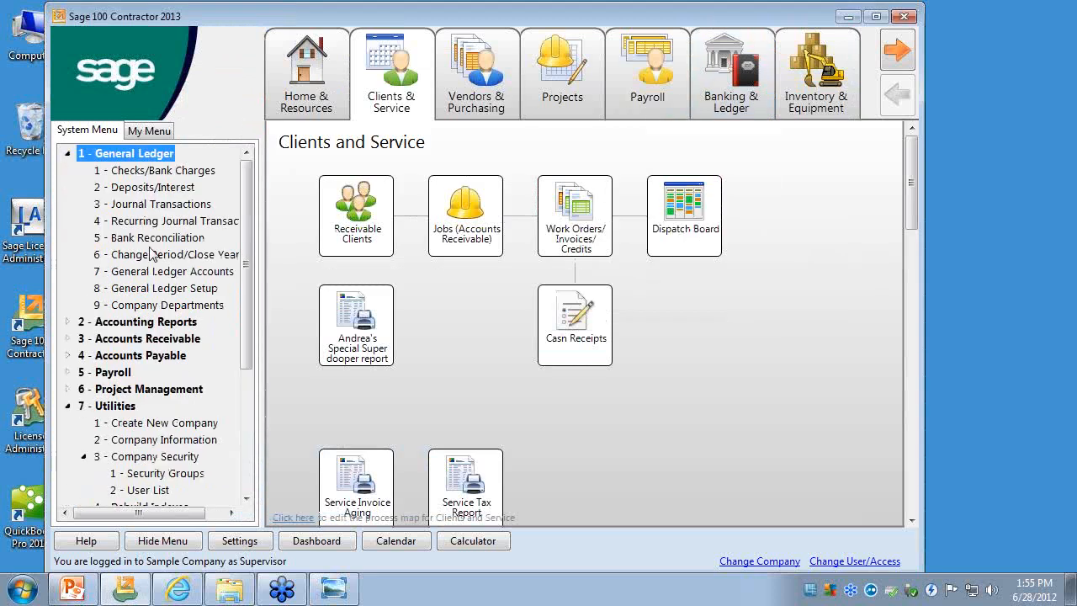
click(72, 339)
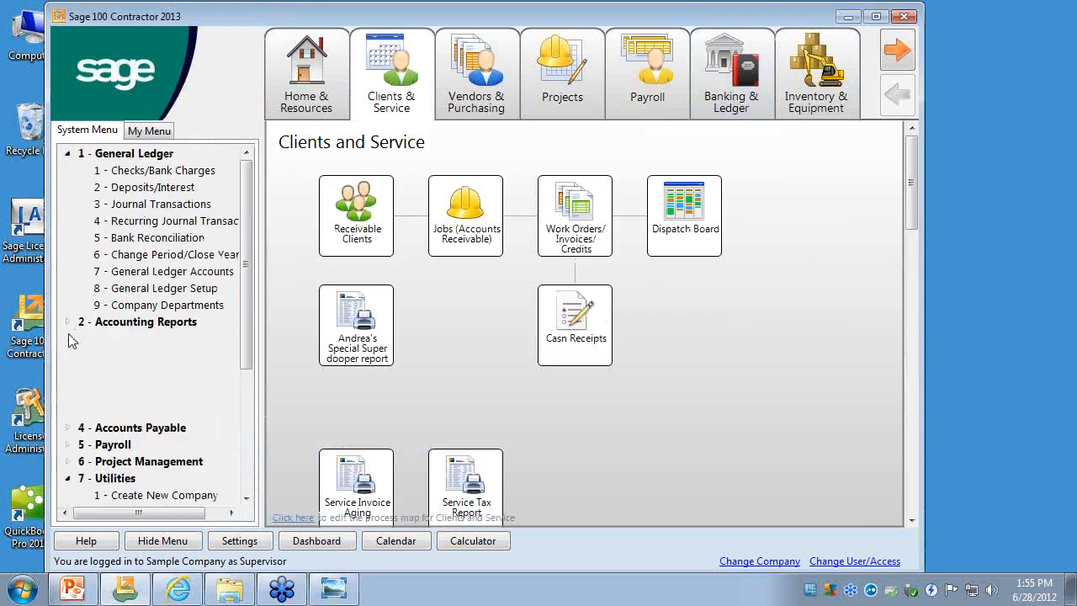
double_click(139, 338)
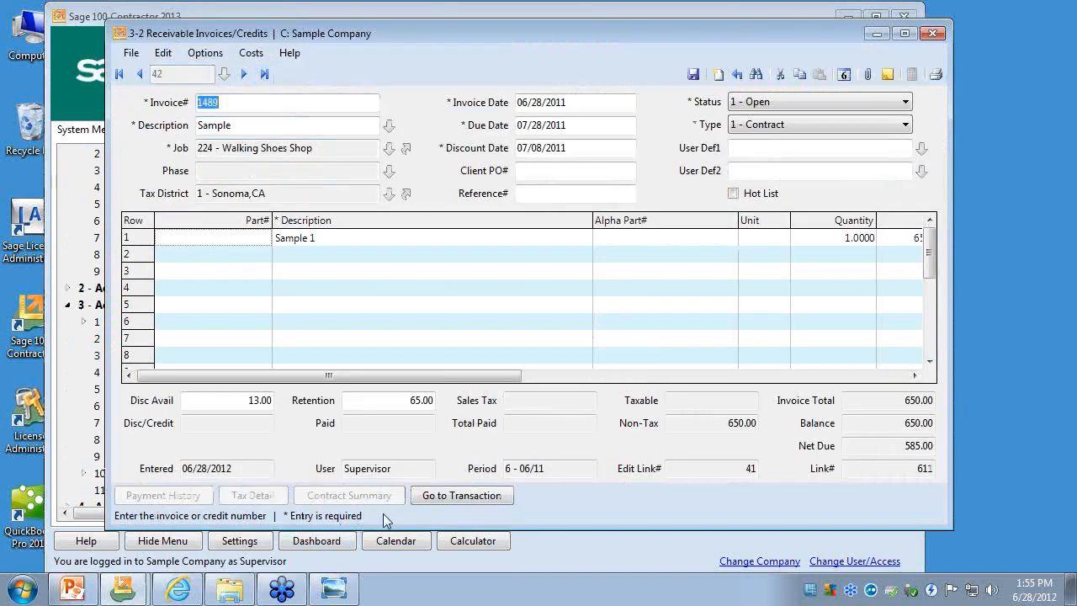
click(432, 497)
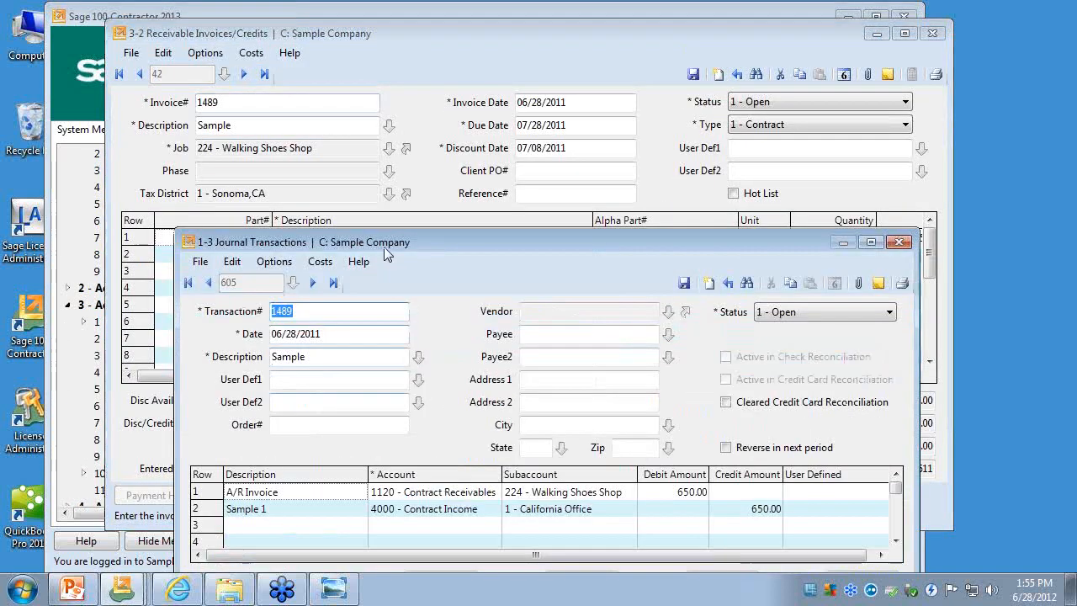
drag(383, 233, 378, 110)
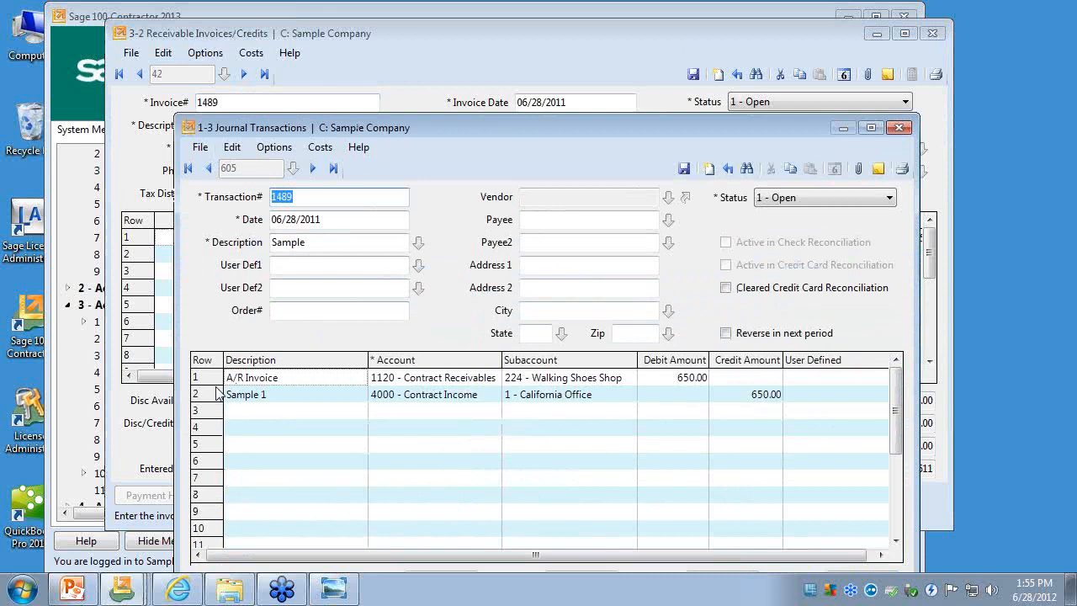
- Examine the job subaccount on the transaction's A/R Invoice line and close Journal Transactions
click(572, 379)
click(572, 379)
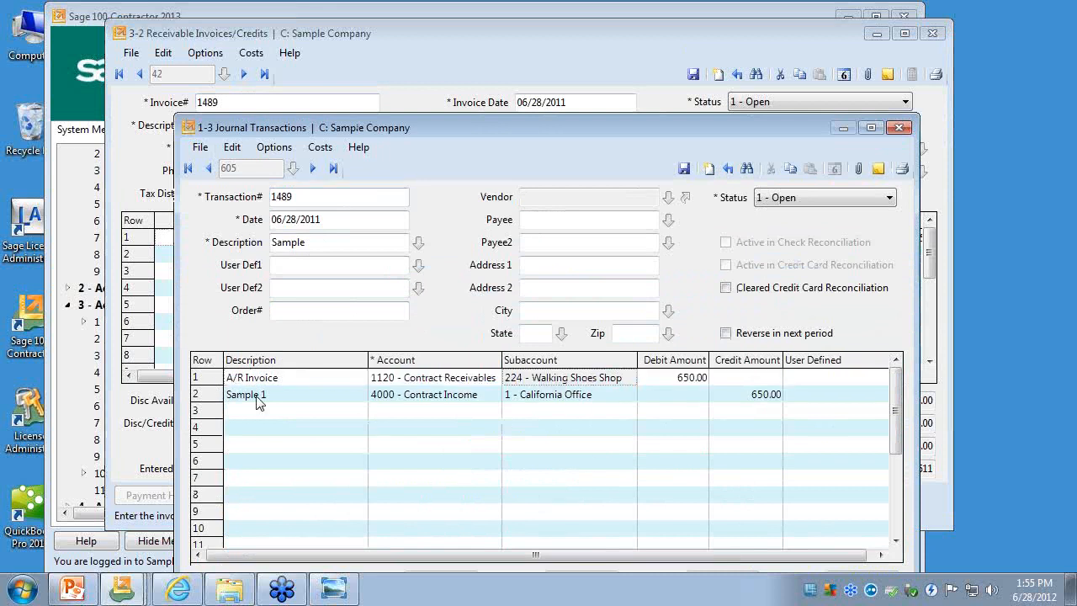
click(217, 378)
click(530, 378)
drag(248, 135, 250, 107)
click(910, 100)
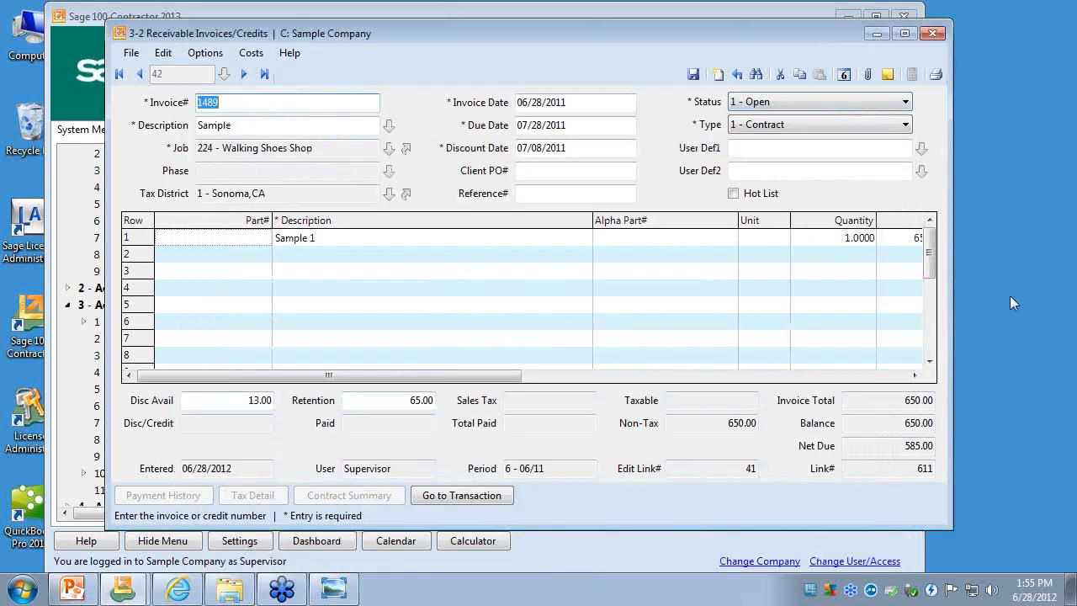
- Close the receivable invoice window and collapse the General Ledger, Accounts Receivable and Utilities groups
click(1064, 334)
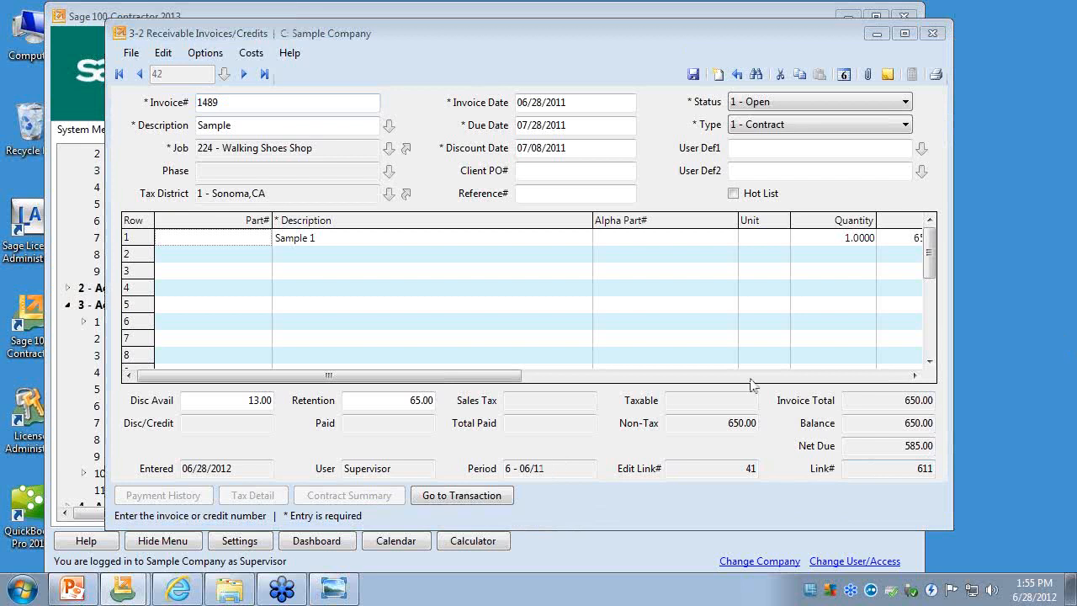
click(807, 126)
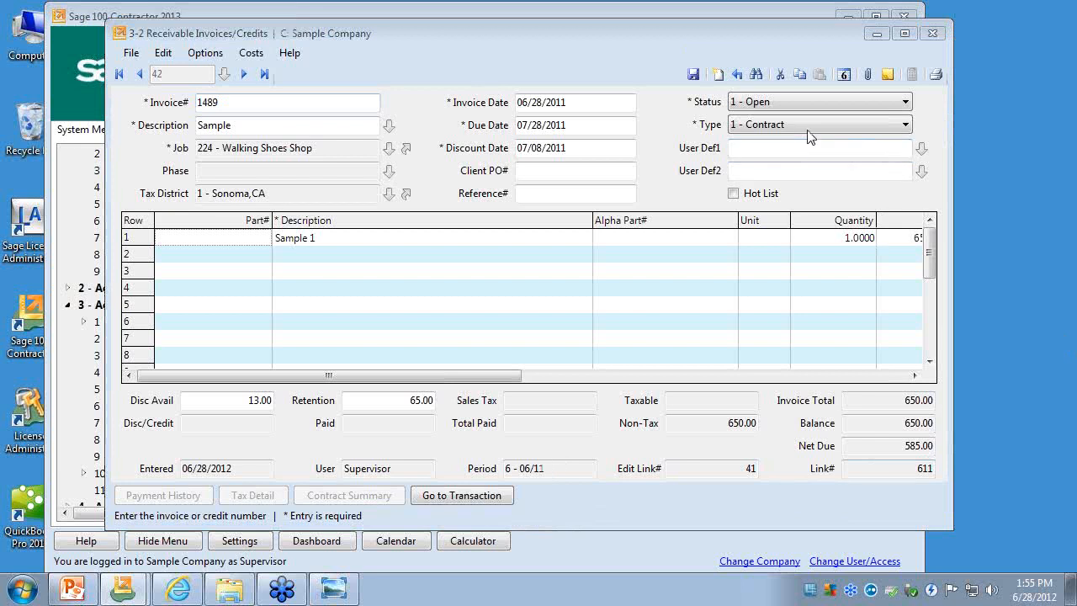
click(932, 33)
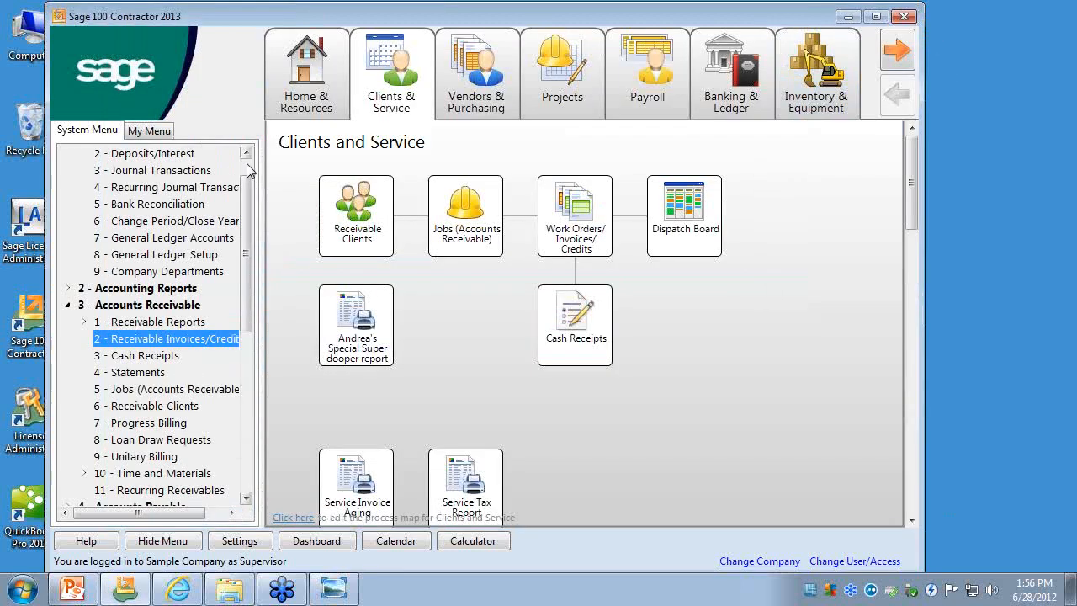
scroll(247, 163, up, 1)
click(69, 154)
click(68, 188)
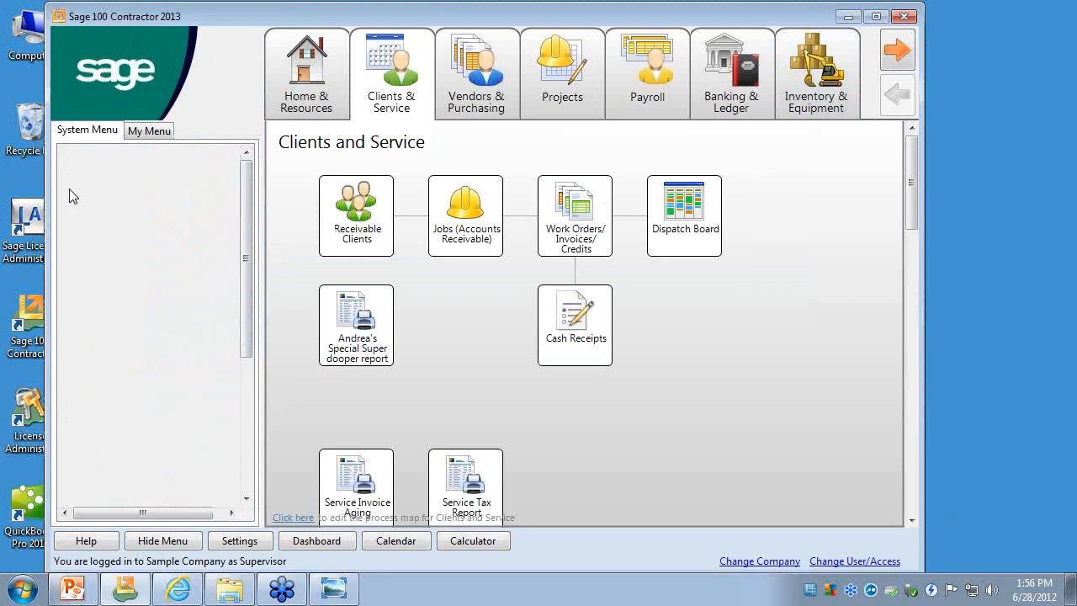
click(68, 254)
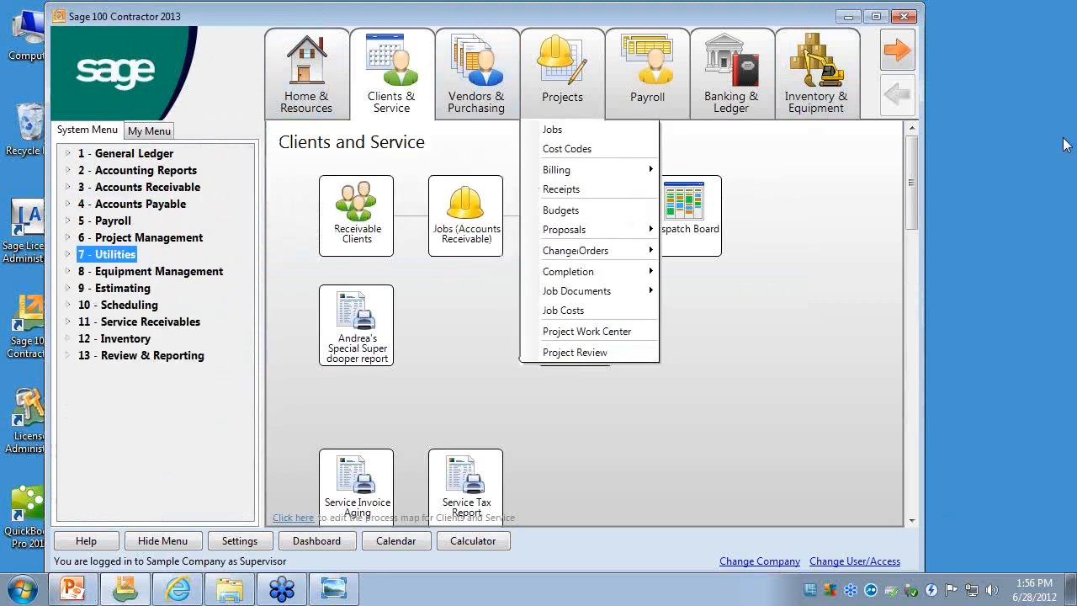
click(1058, 252)
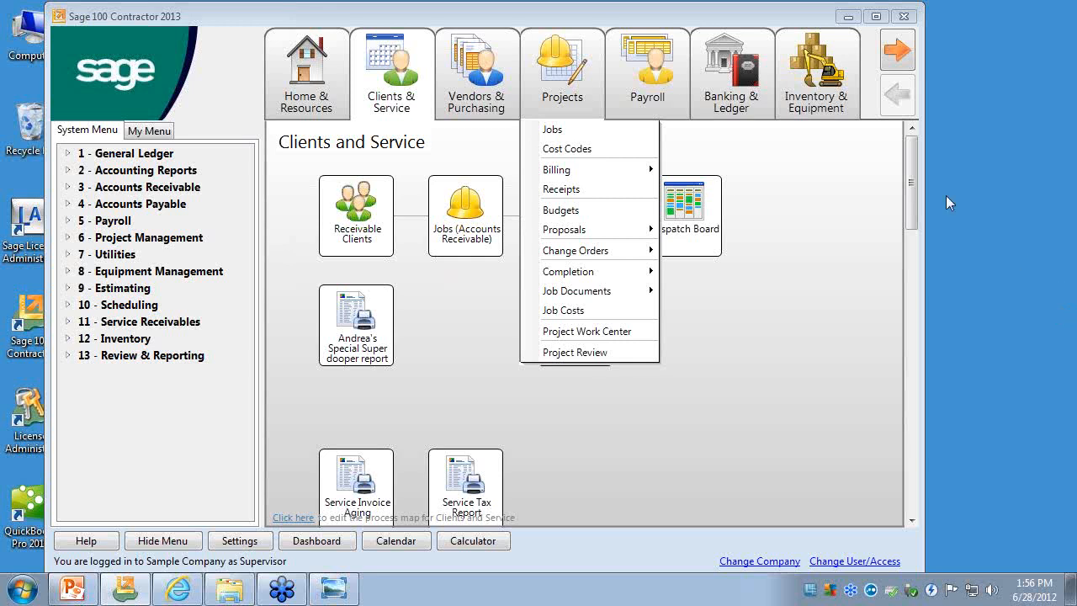
click(709, 379)
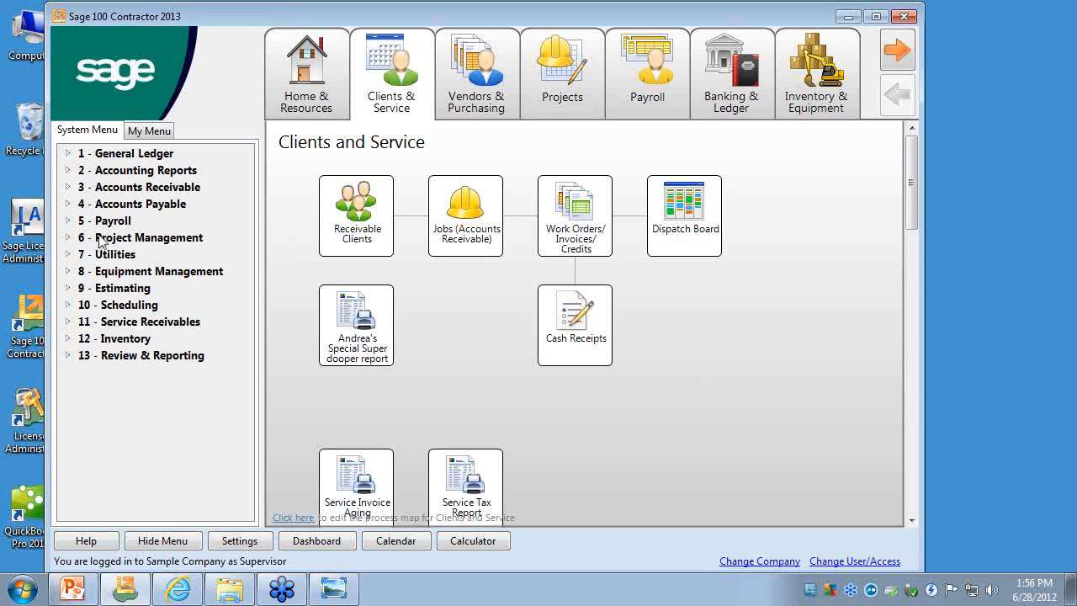
- Open Purchase Orders under Project Management, display the last purchase order, and open its over budget warning settings
click(72, 238)
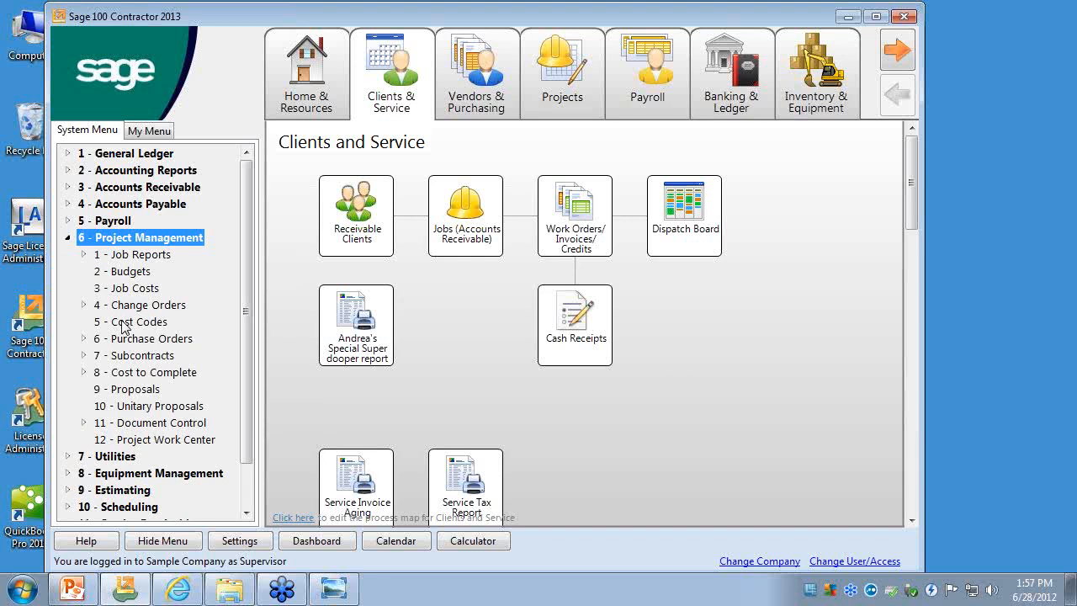
click(83, 338)
click(135, 356)
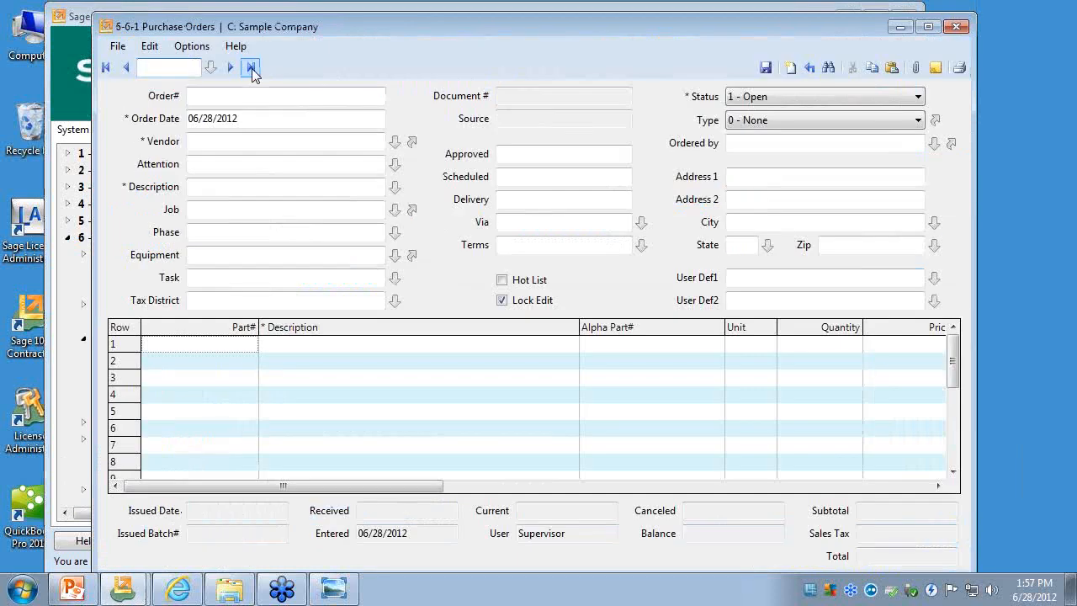
click(251, 67)
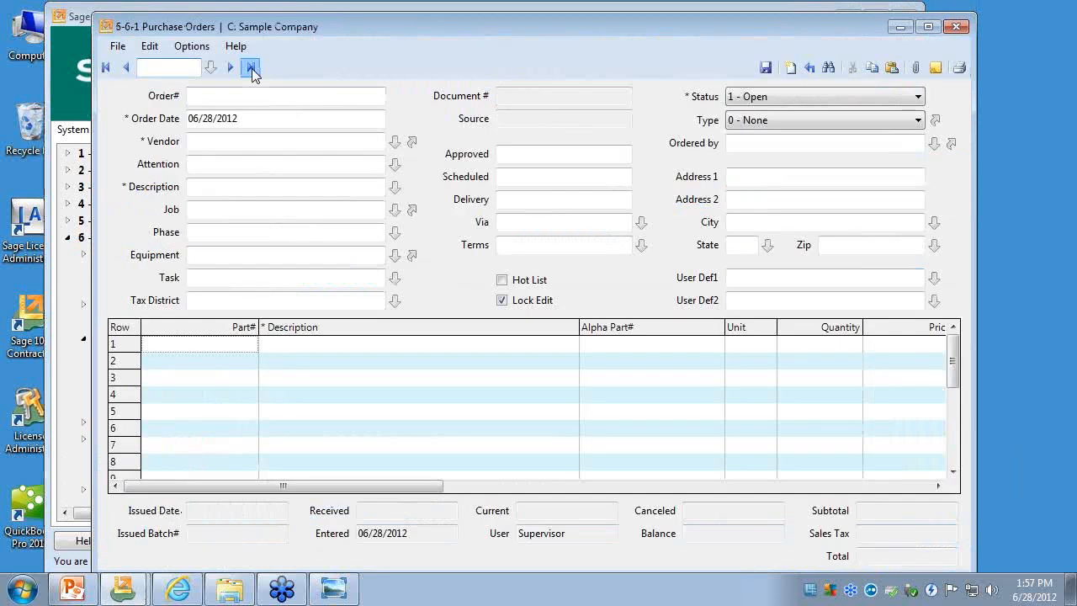
click(212, 49)
click(240, 136)
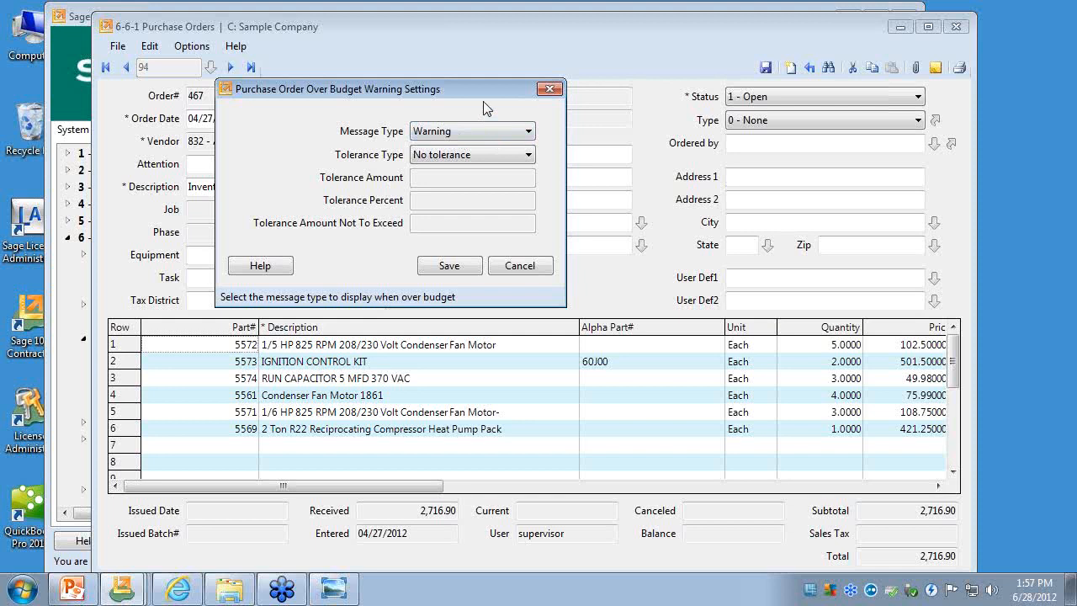
- Examine the message types and the Flat amount, Percent and Percent/not to exceed tolerance types, and close the settings and Purchase Orders without saving
click(529, 133)
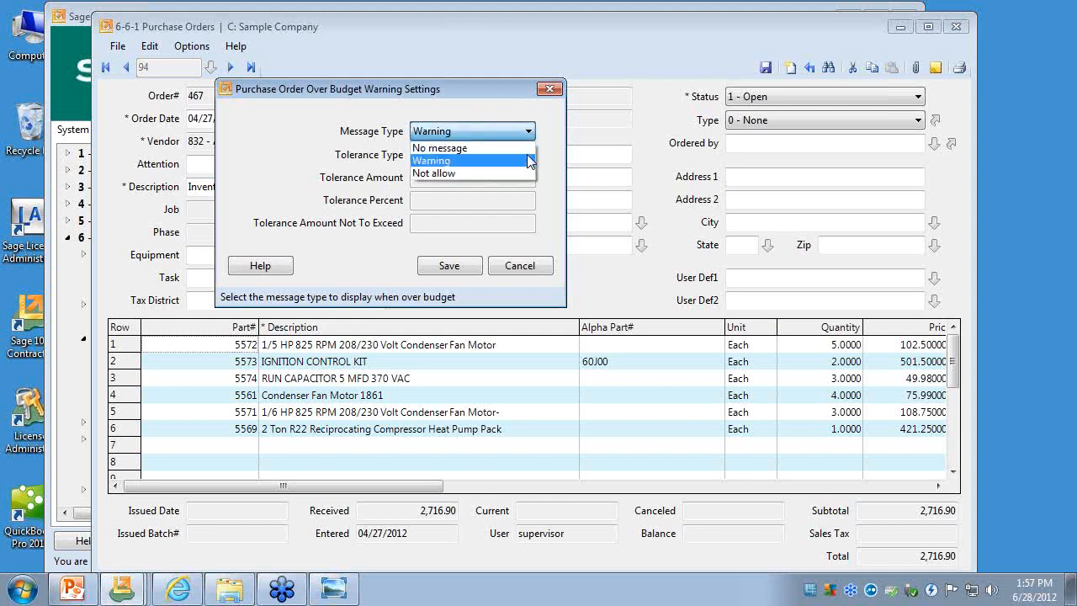
click(526, 161)
click(528, 154)
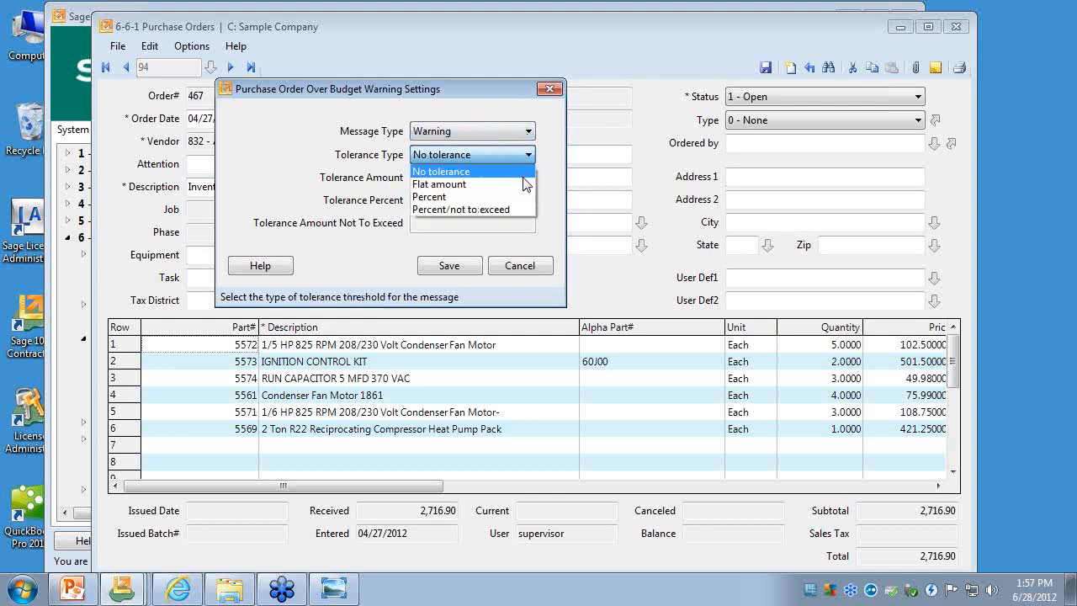
click(524, 184)
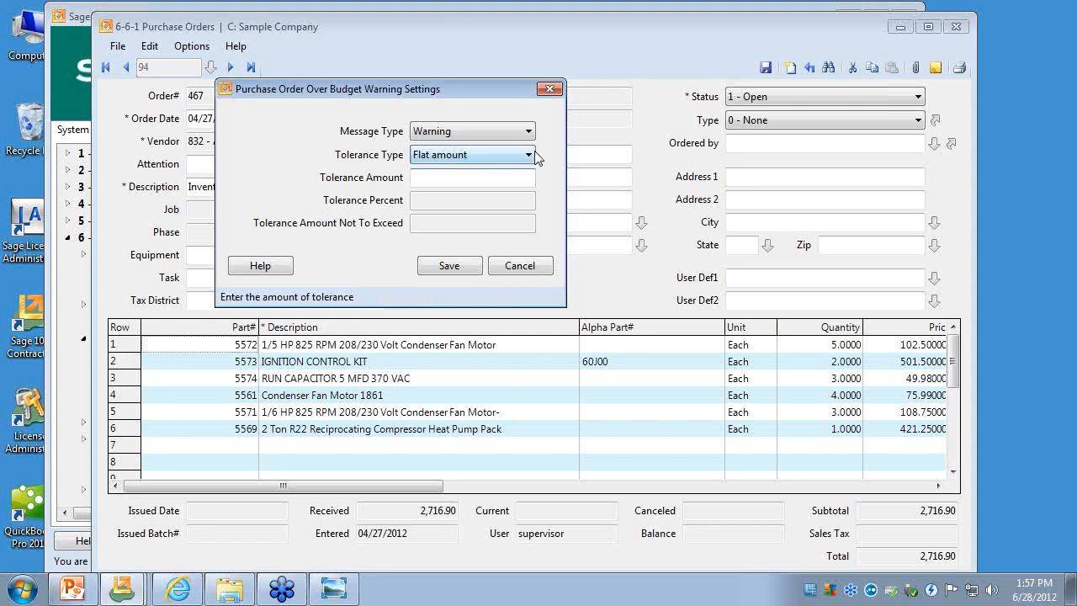
click(532, 153)
click(520, 192)
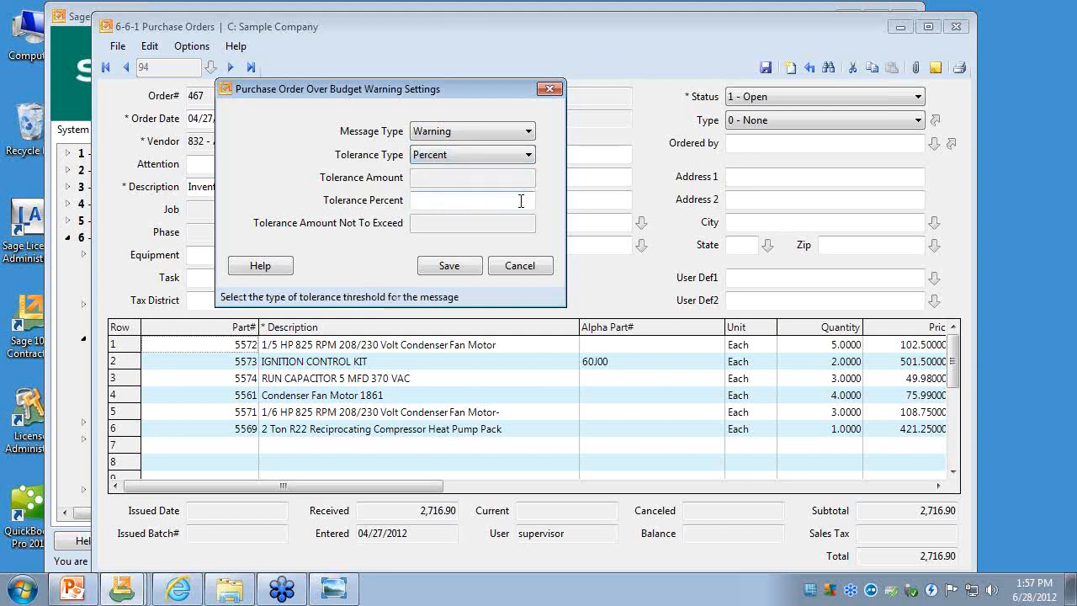
click(532, 153)
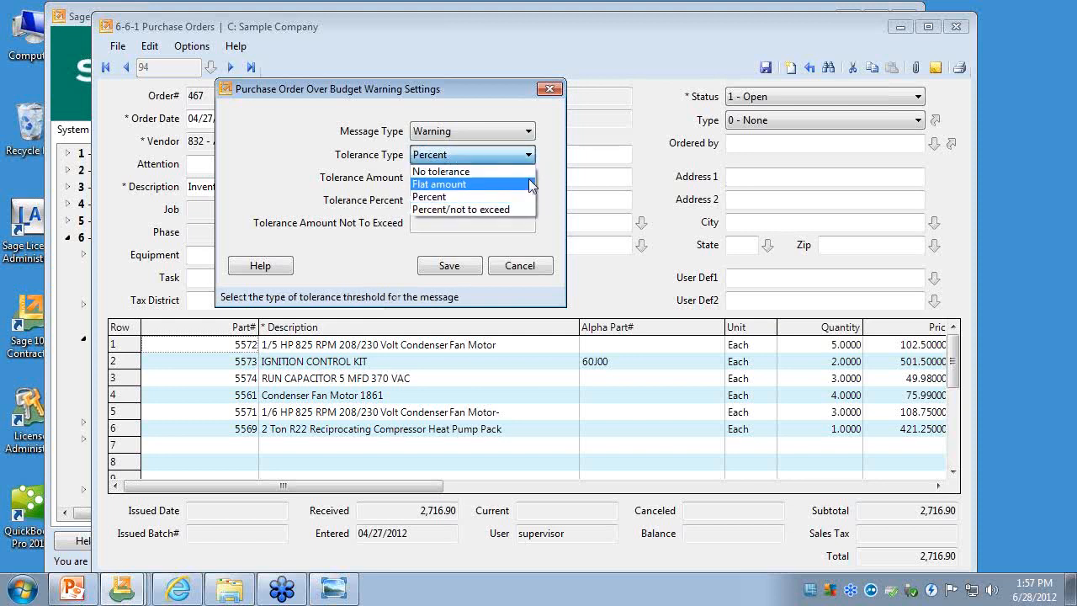
click(523, 207)
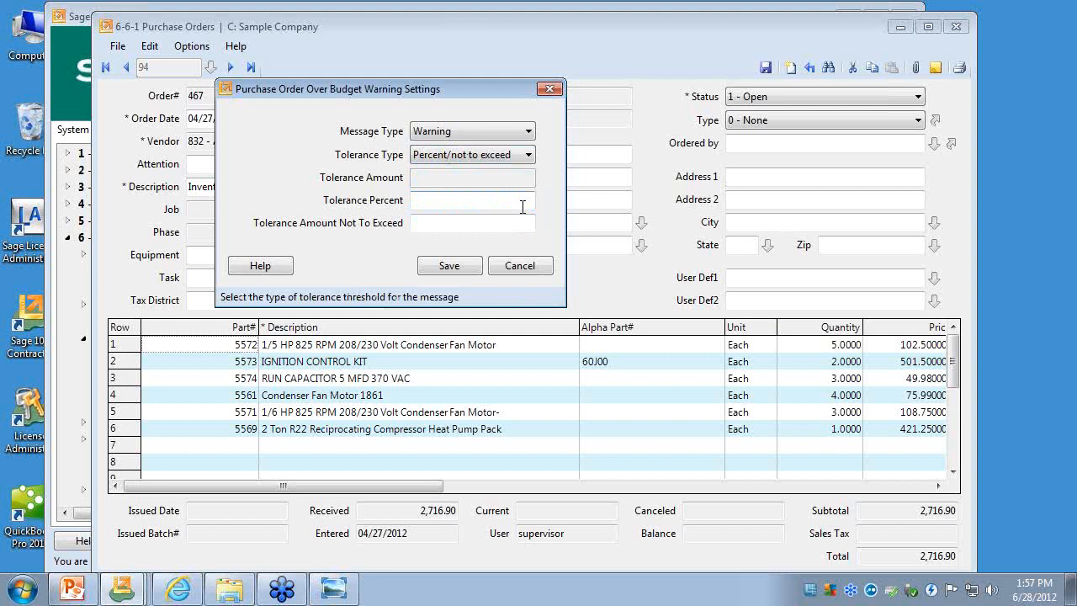
click(499, 200)
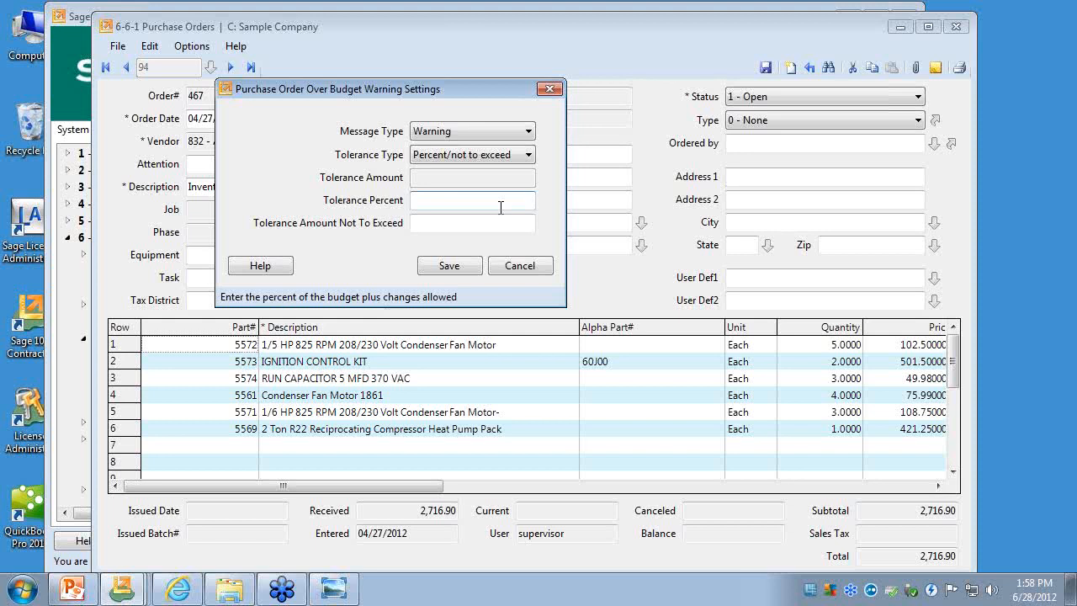
click(550, 89)
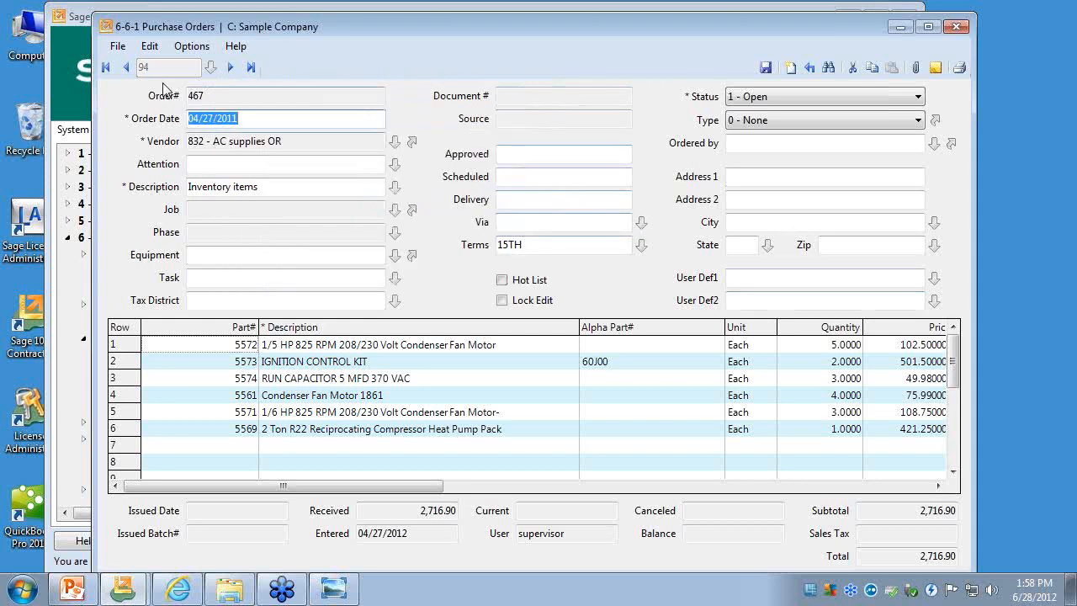
click(118, 47)
click(143, 223)
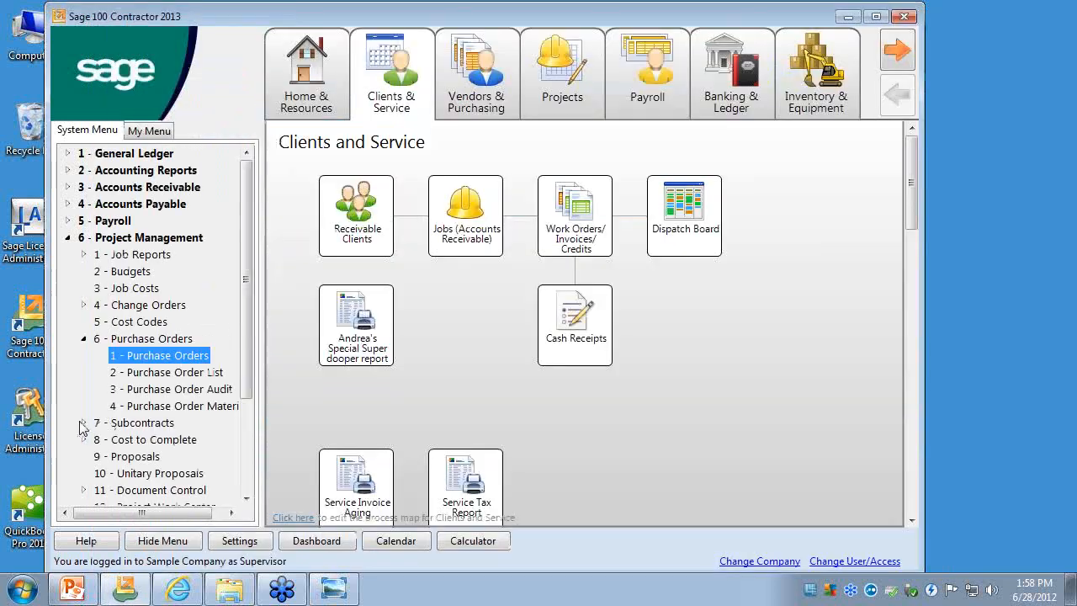
- Open Subcontracts under Project Management, examine its over budget warning settings, and close the window
click(110, 423)
click(149, 439)
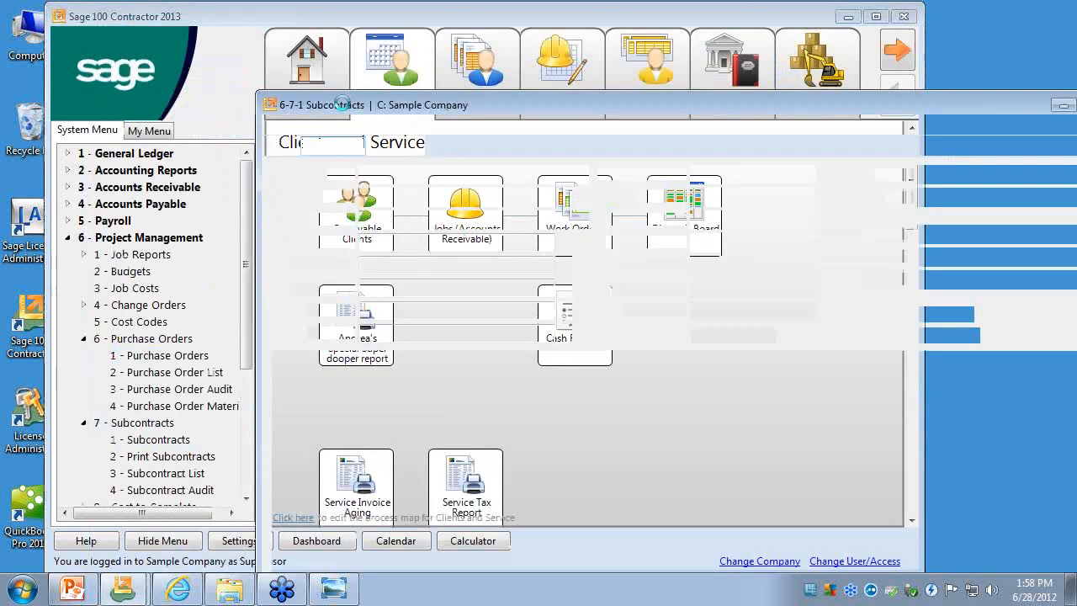
click(356, 123)
click(370, 204)
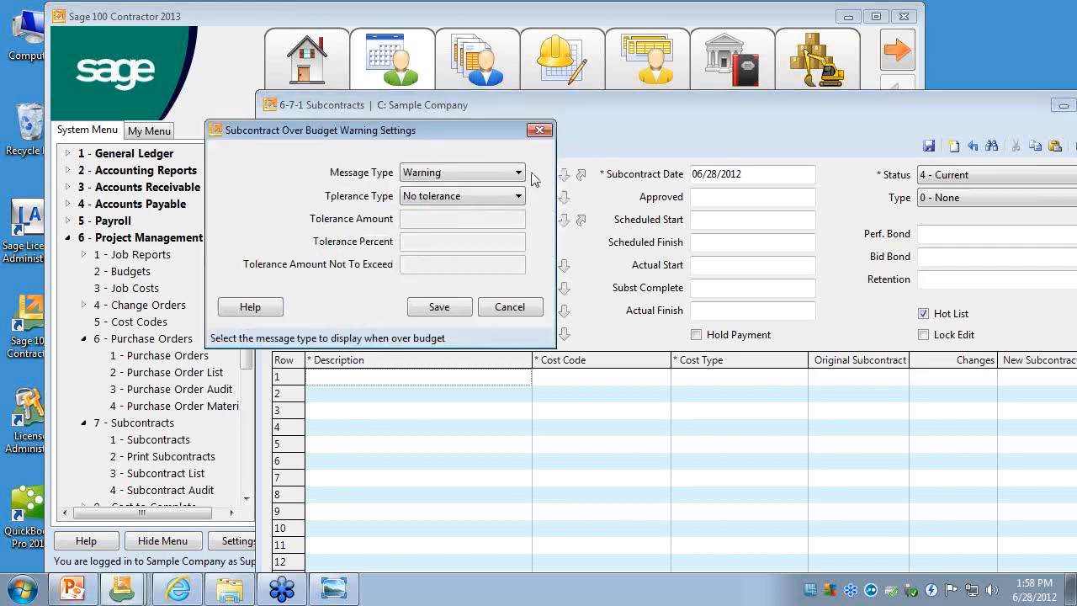
click(539, 131)
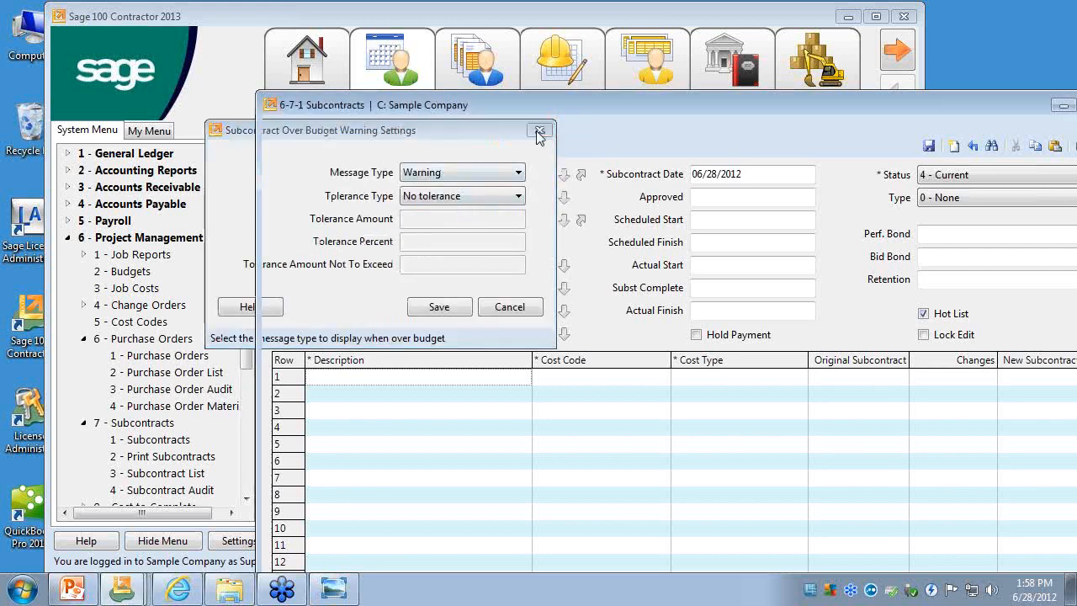
click(282, 123)
click(318, 313)
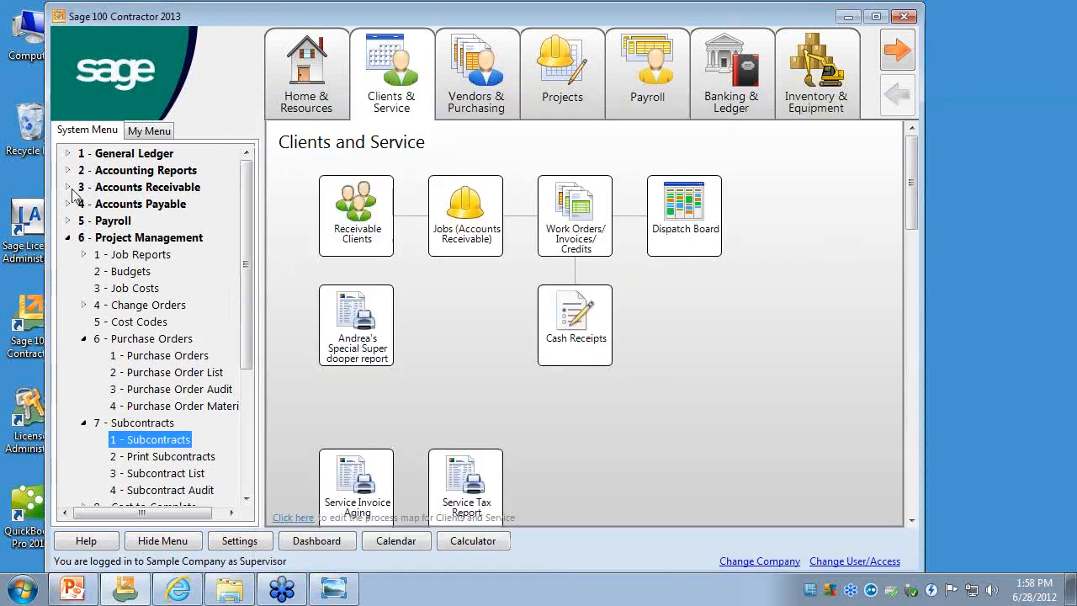
- Open Receivable Invoices/Credits under Accounts Receivable, display the last invoice, and open its Job Costs
click(68, 186)
click(145, 221)
double_click(145, 222)
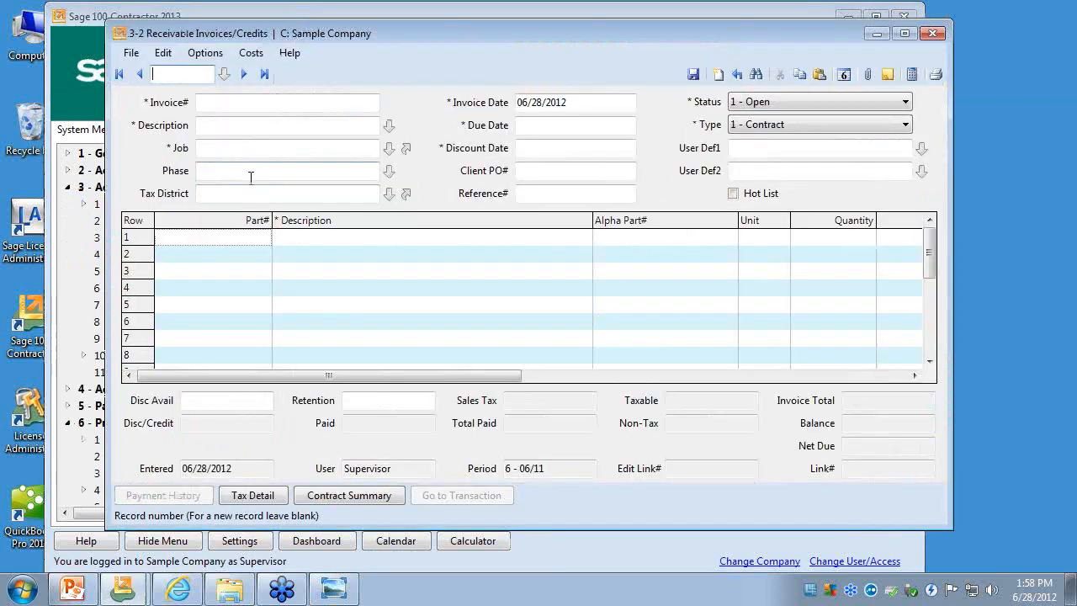
click(261, 73)
click(256, 54)
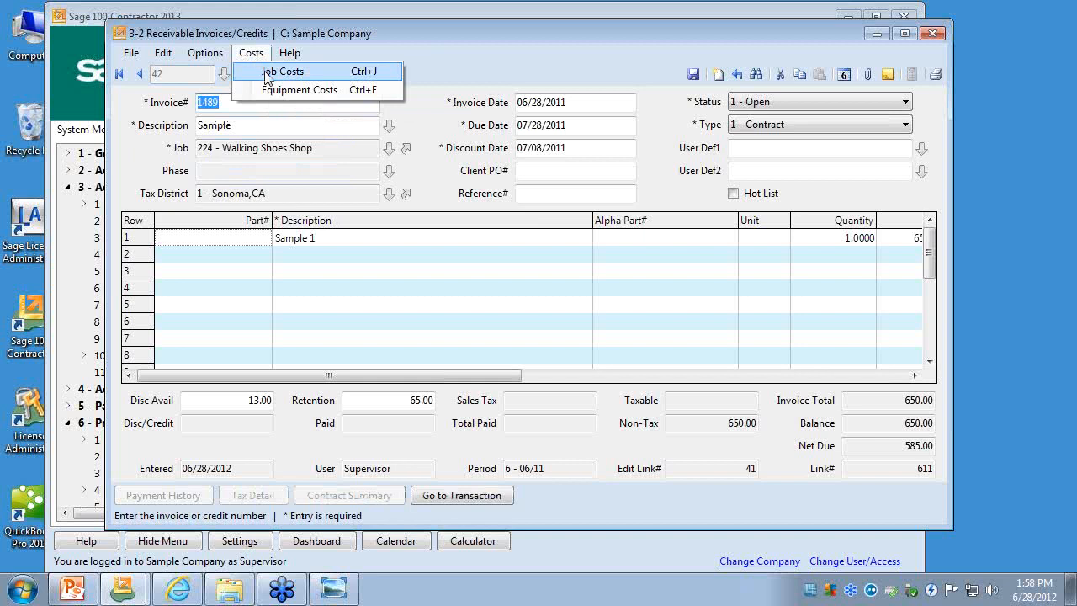
click(262, 71)
- Examine the over budget warning settings in Job Costs and close the settings, Job Costs and the receivable invoice window
click(114, 136)
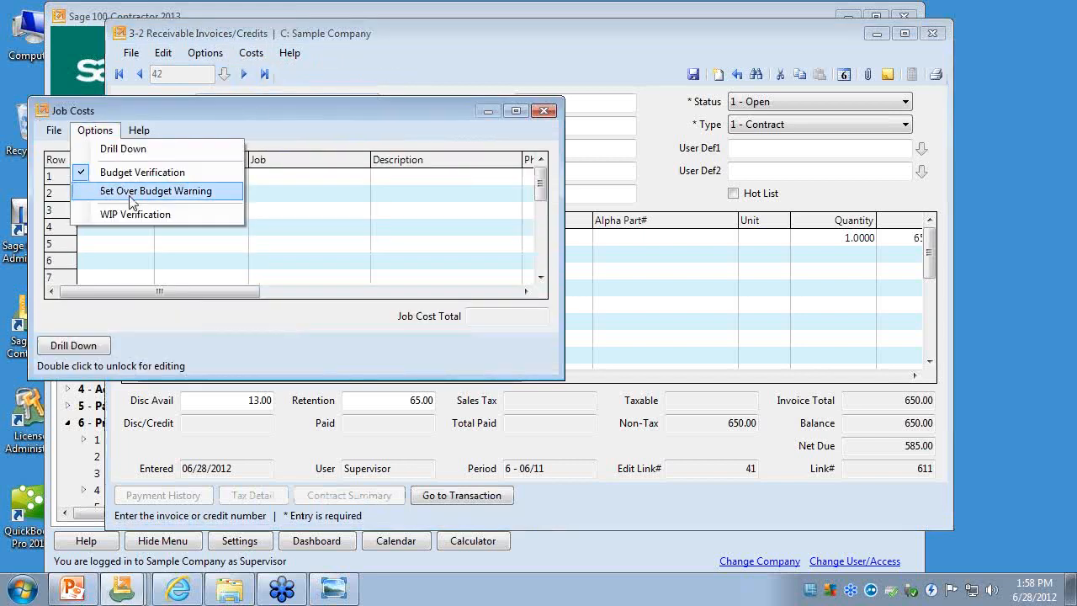
click(126, 193)
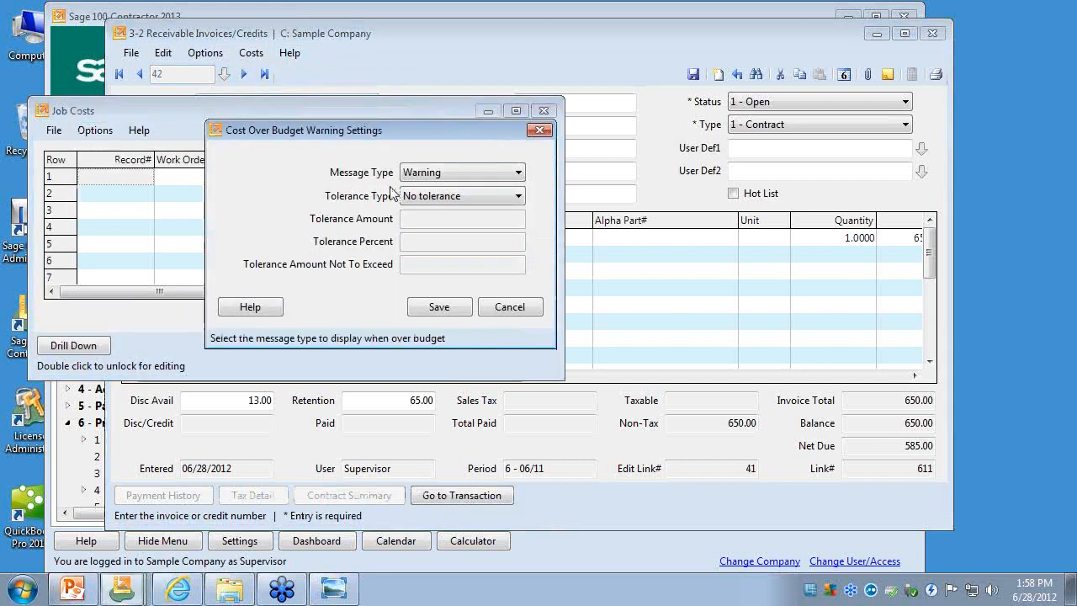
click(540, 130)
click(543, 112)
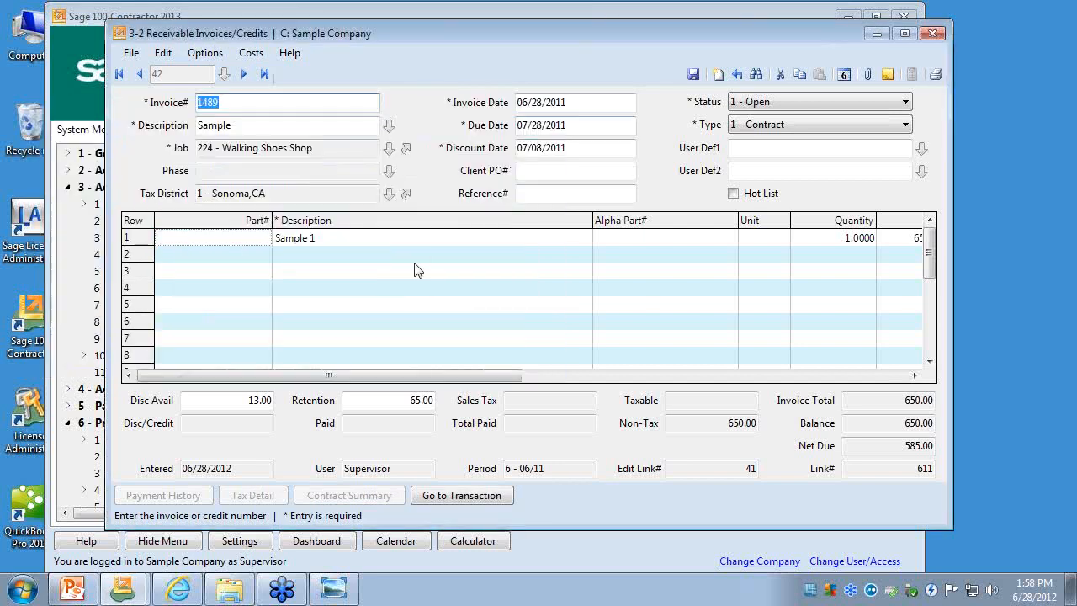
click(131, 52)
click(165, 242)
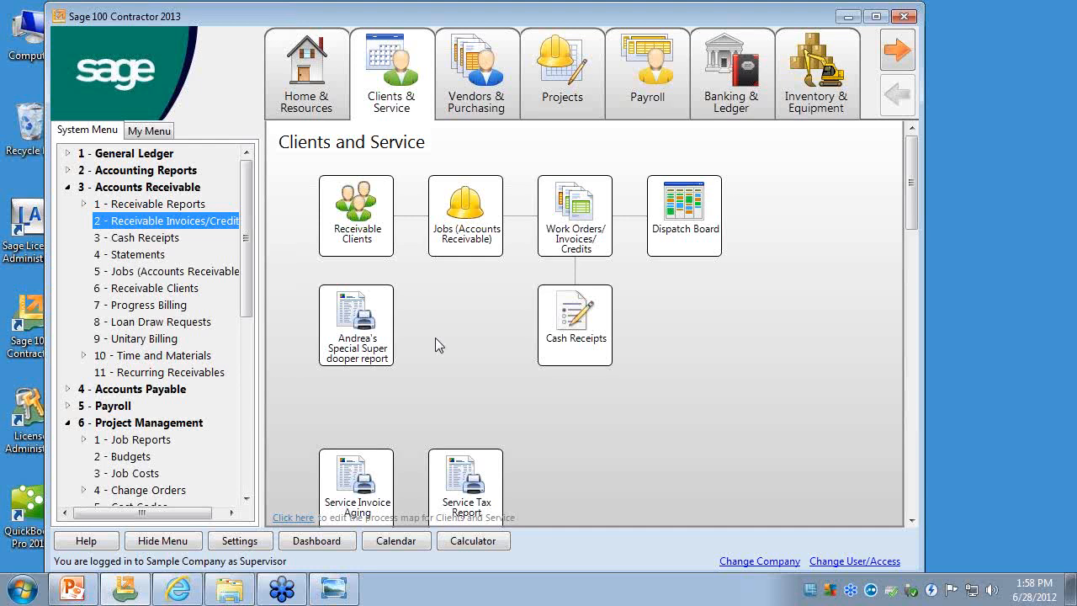
- Collapse the Accounts Receivable and Project Management groups
click(80, 204)
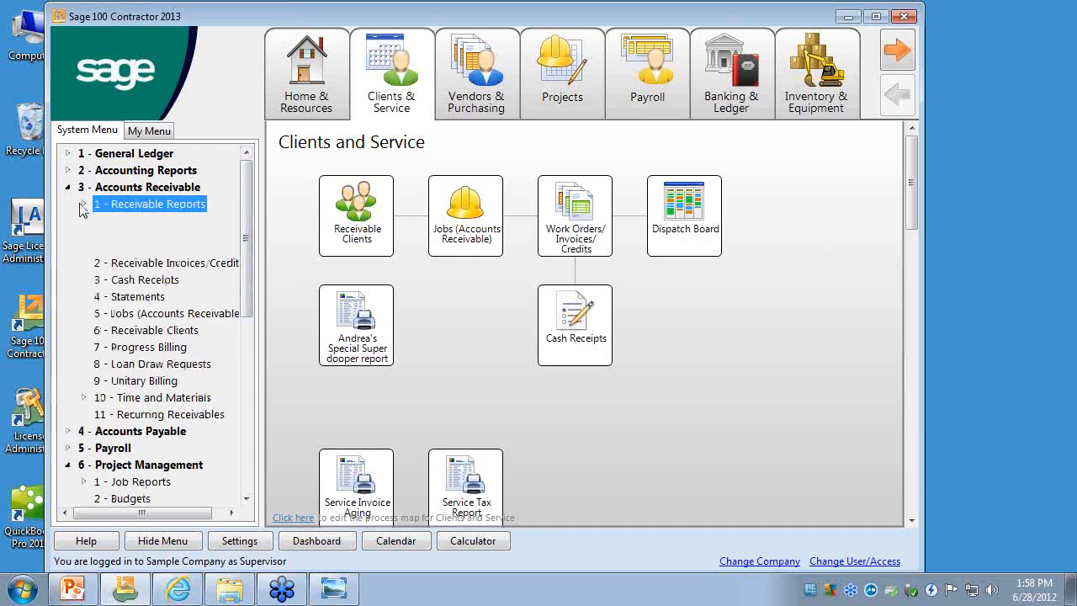
click(67, 188)
click(67, 238)
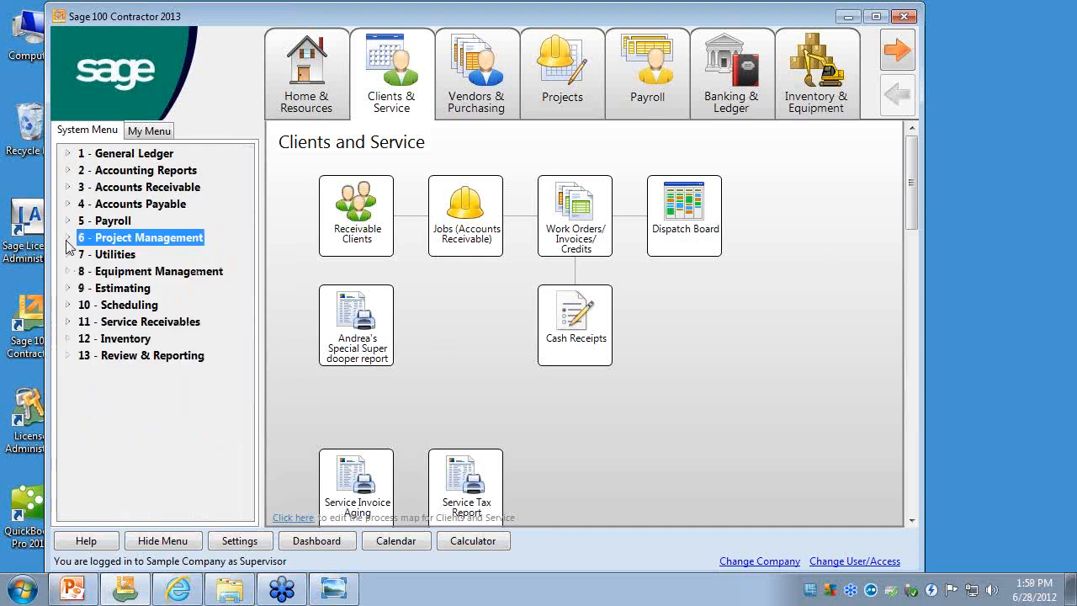
- Open Employees under Payroll Processing in the Payroll group and display an existing employee record
click(68, 221)
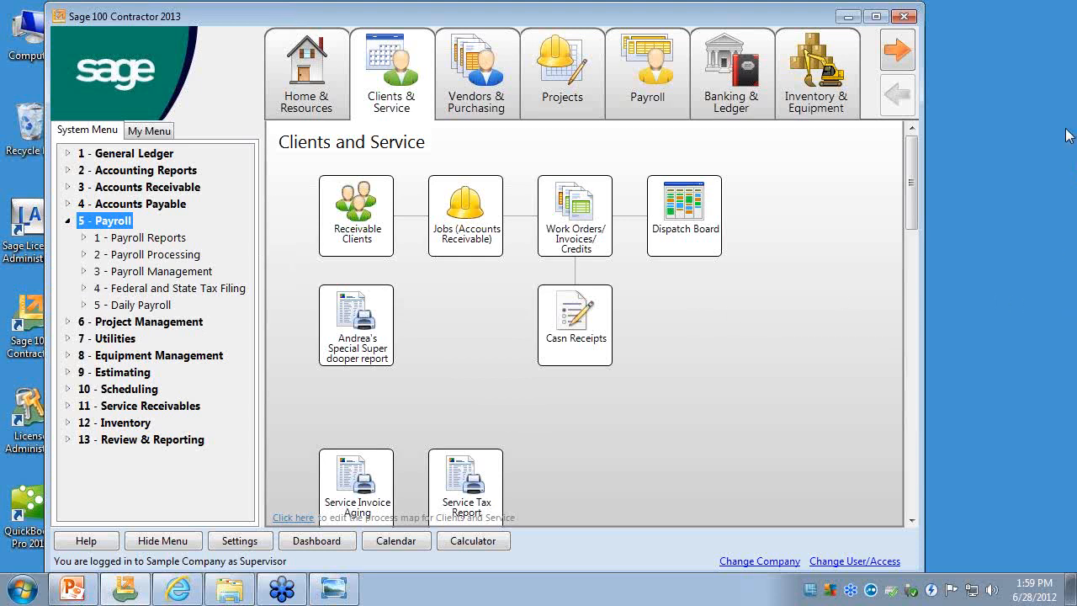
click(1023, 343)
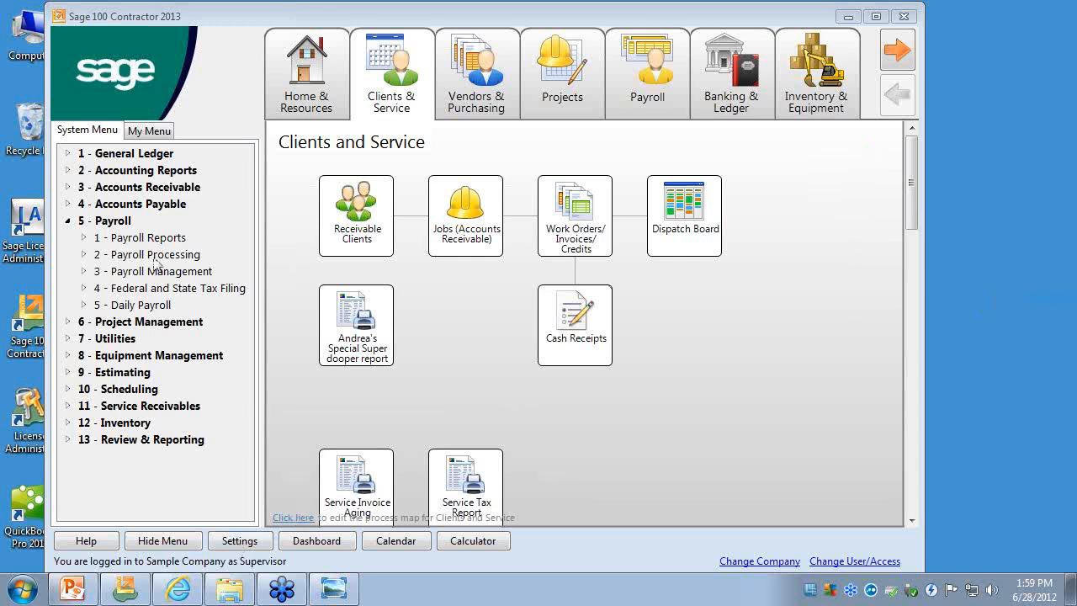
click(83, 254)
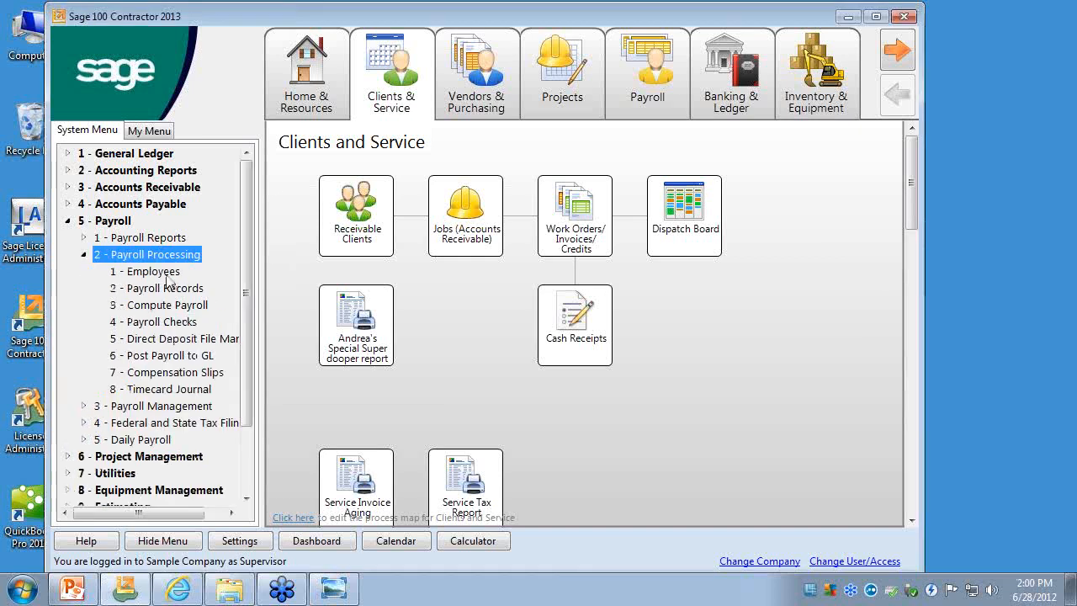
click(166, 277)
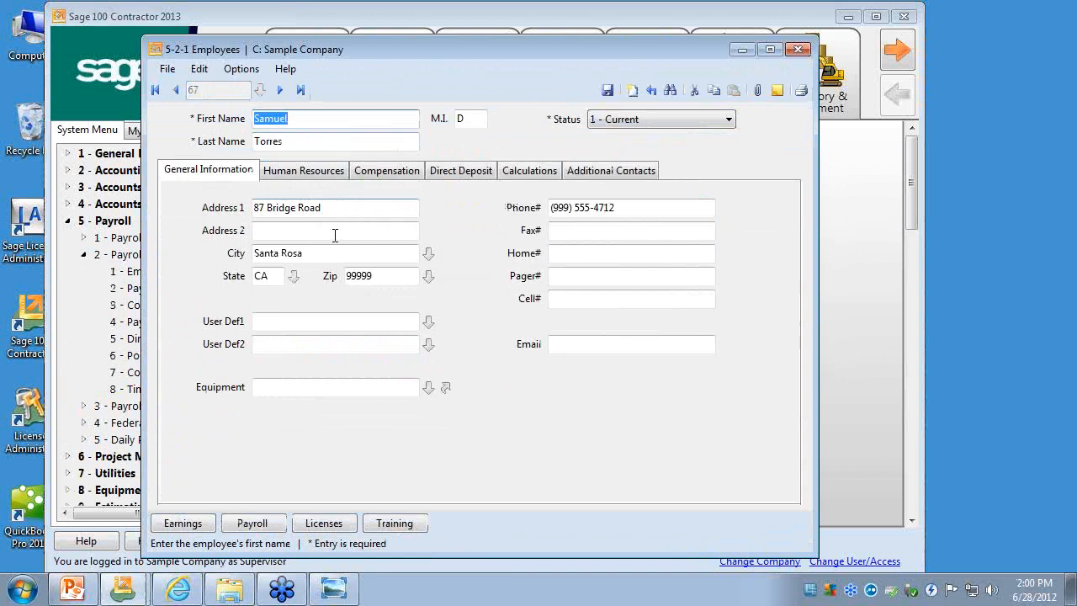
- Compare the employee's Email field under General Information with the Direct Deposit Email field under Direct Deposit
click(588, 344)
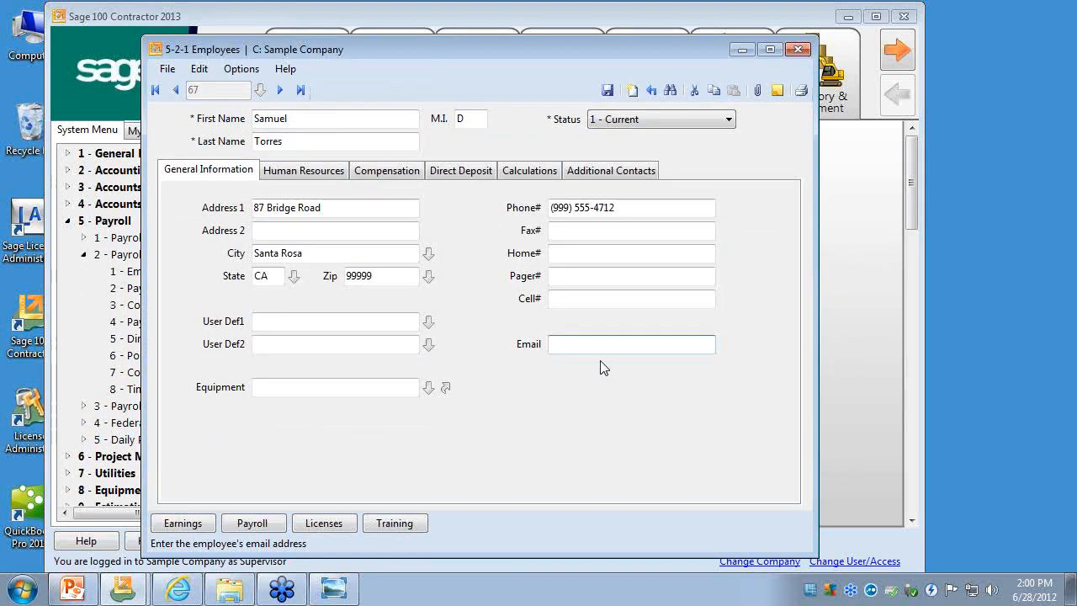
click(489, 171)
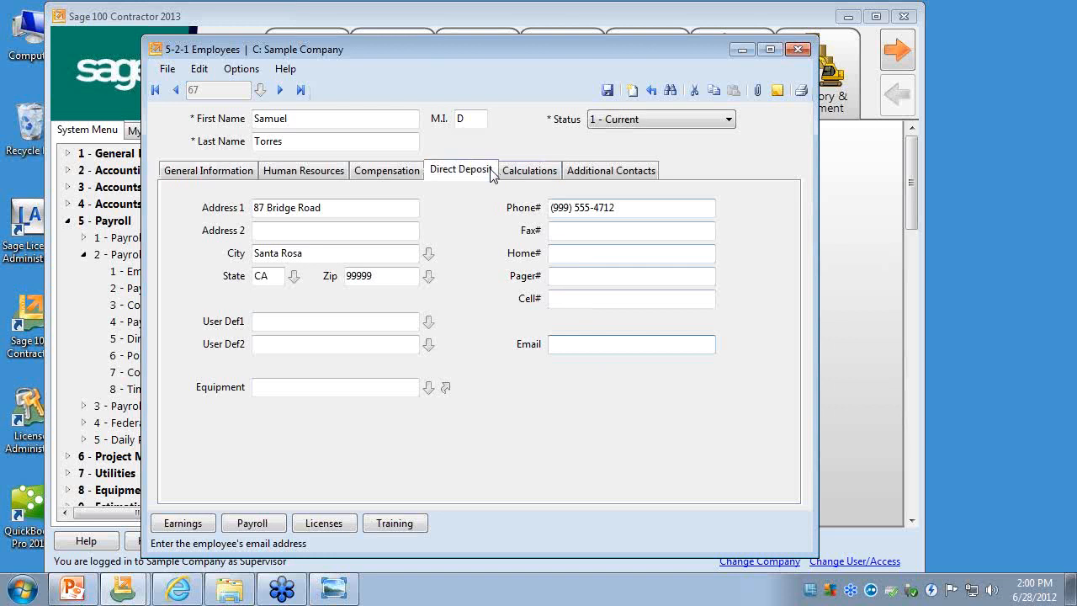
click(239, 180)
click(561, 344)
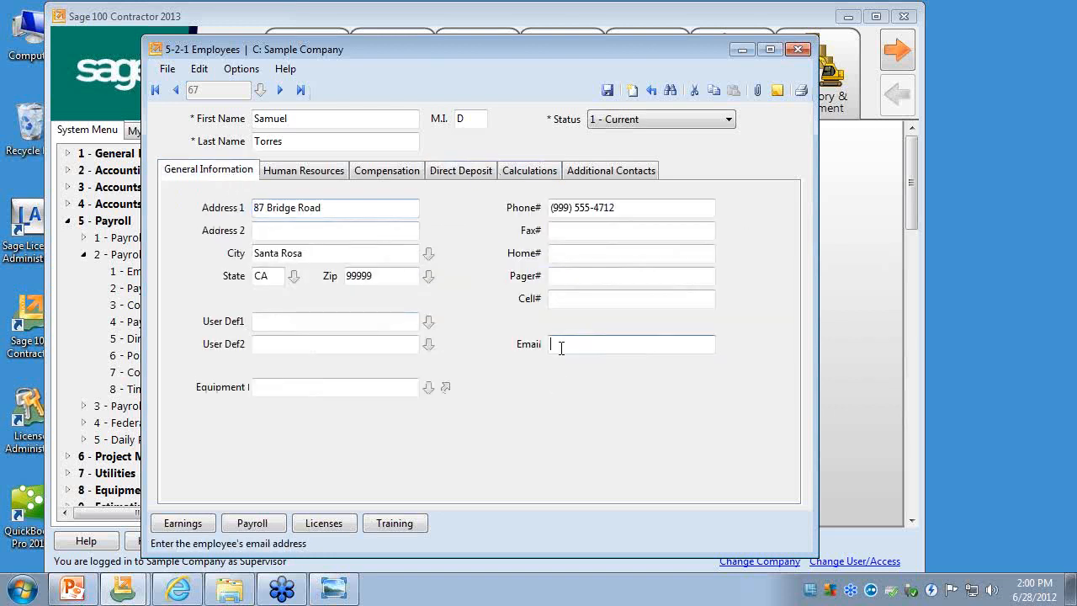
click(461, 173)
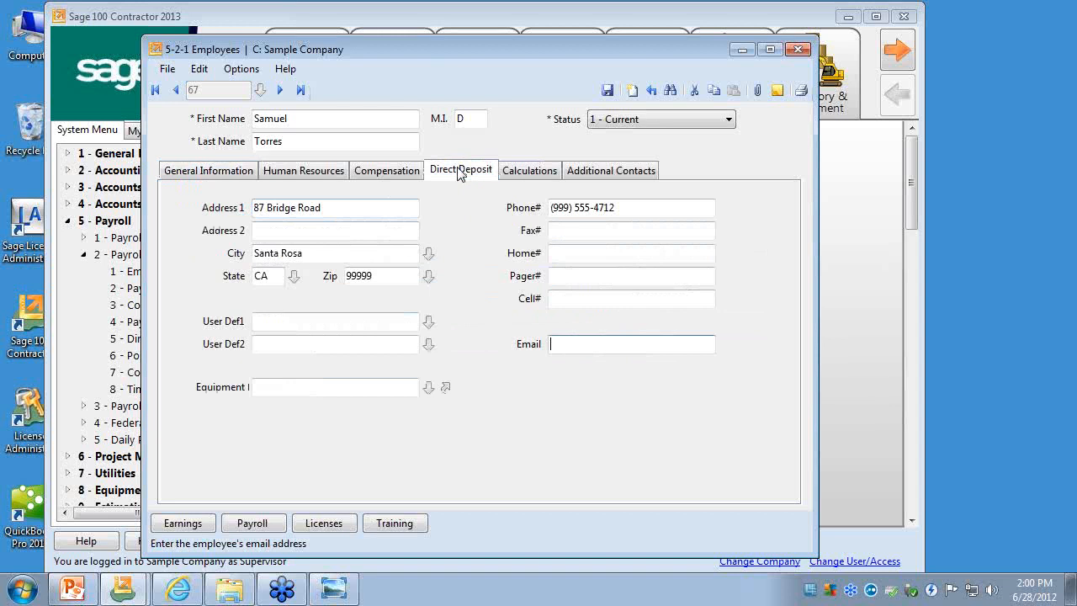
- Examine the employee's Direct Deposit Email field and close the Employees window
click(408, 362)
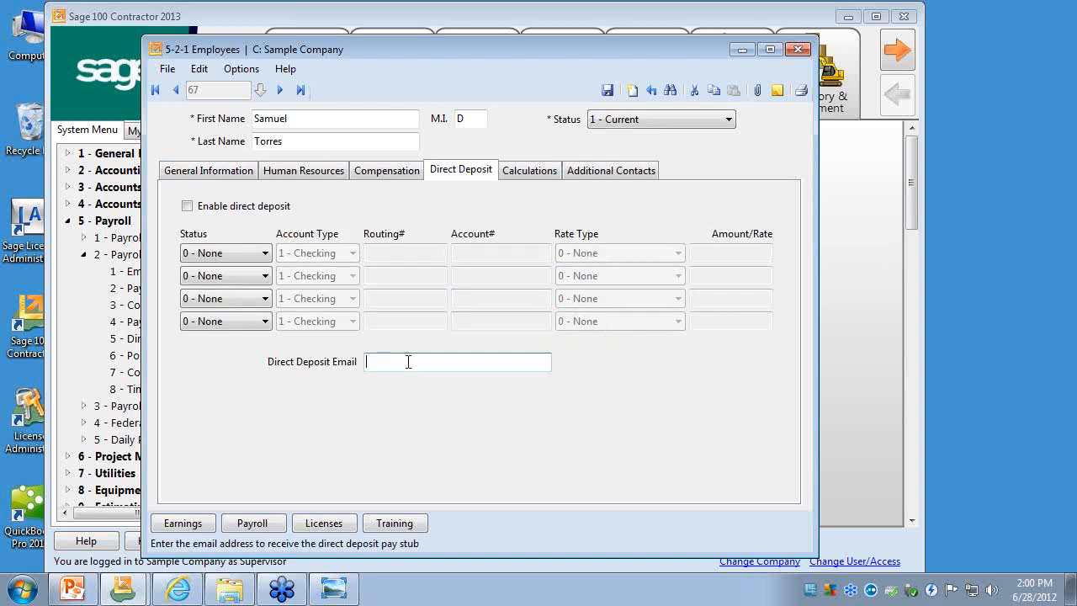
click(1064, 329)
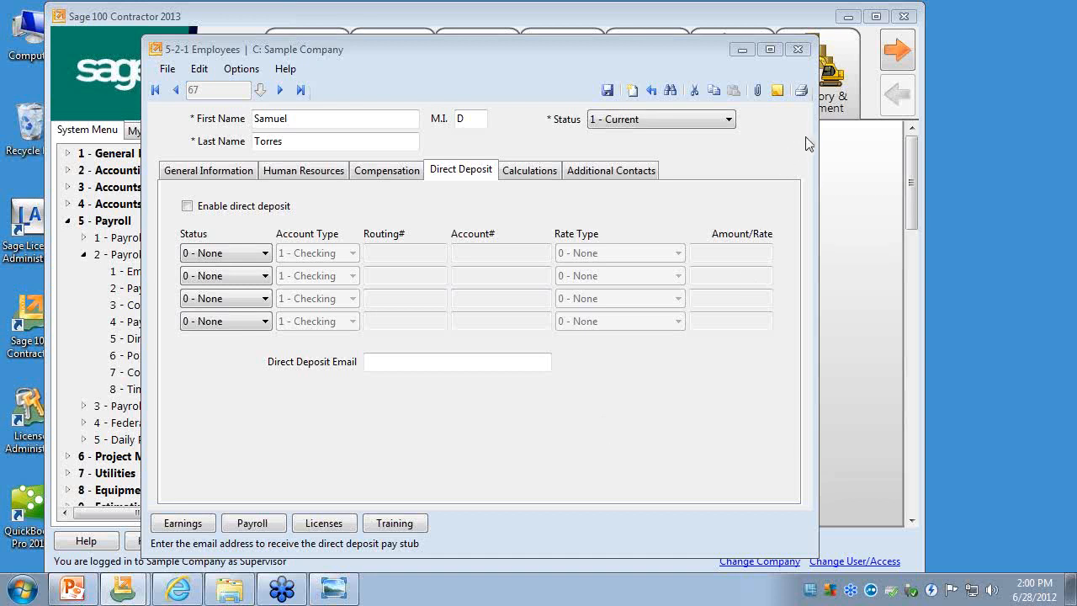
click(402, 362)
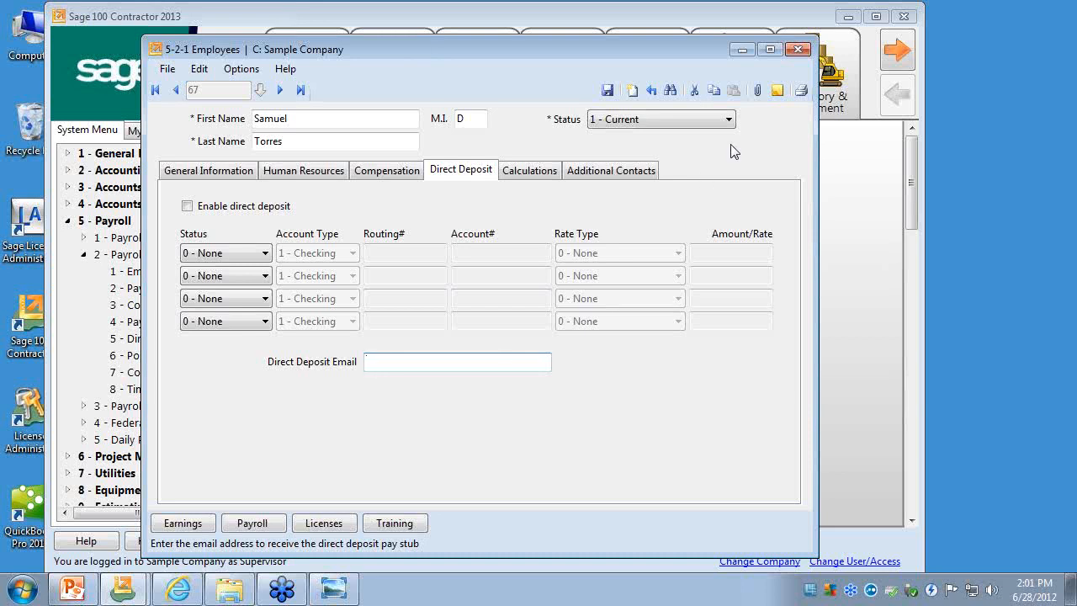
click(799, 52)
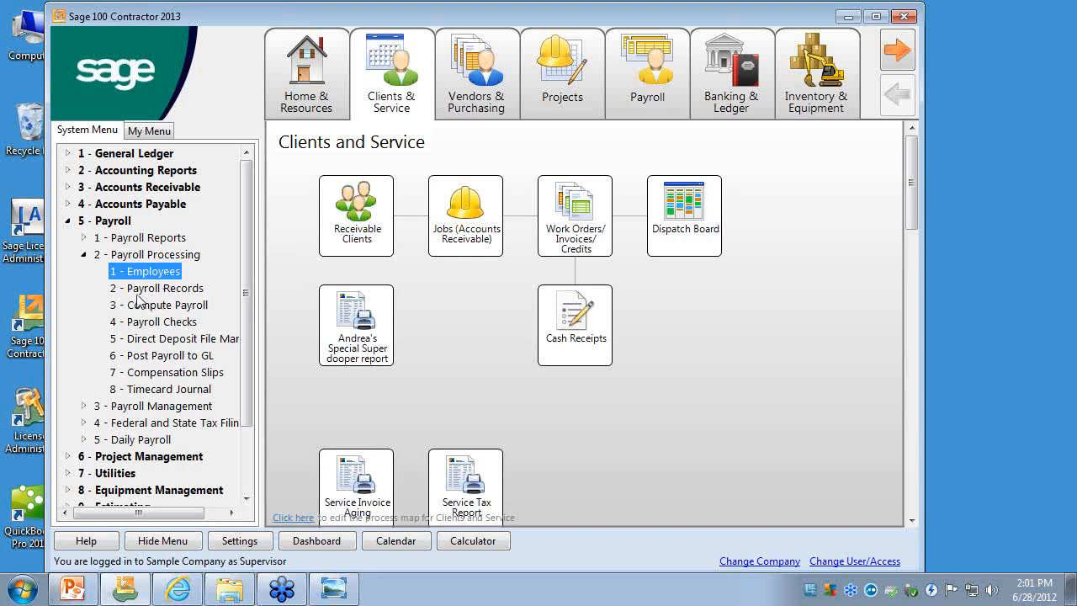
- Open the Payroll Checks report under Payroll Processing, select the 22 - Payroll Checks~Direct Deposit report and close Report Printing without printing
click(140, 292)
double_click(140, 324)
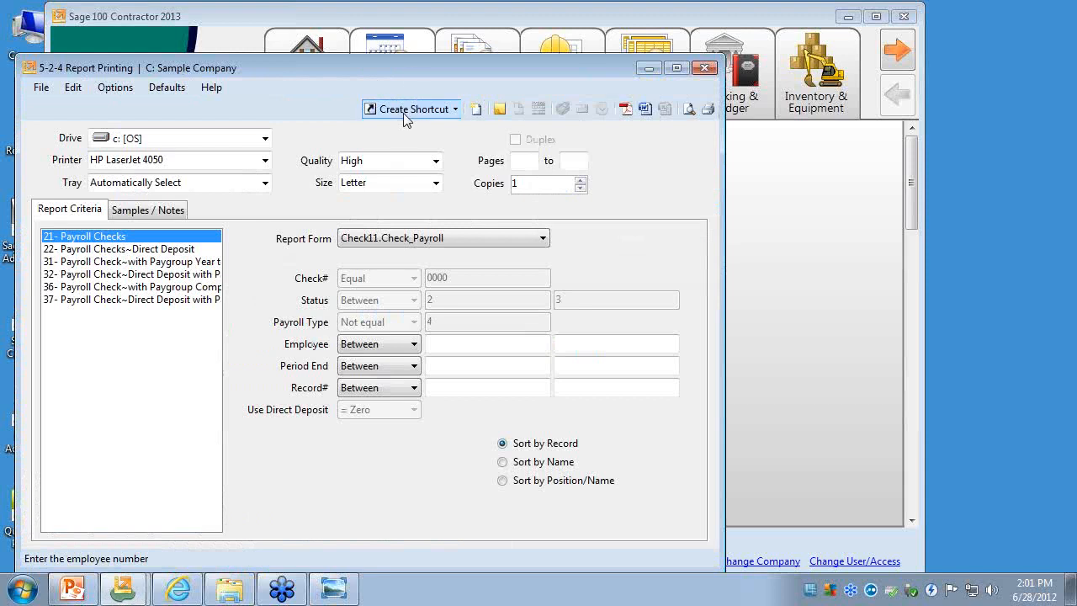
drag(412, 70, 507, 22)
click(215, 201)
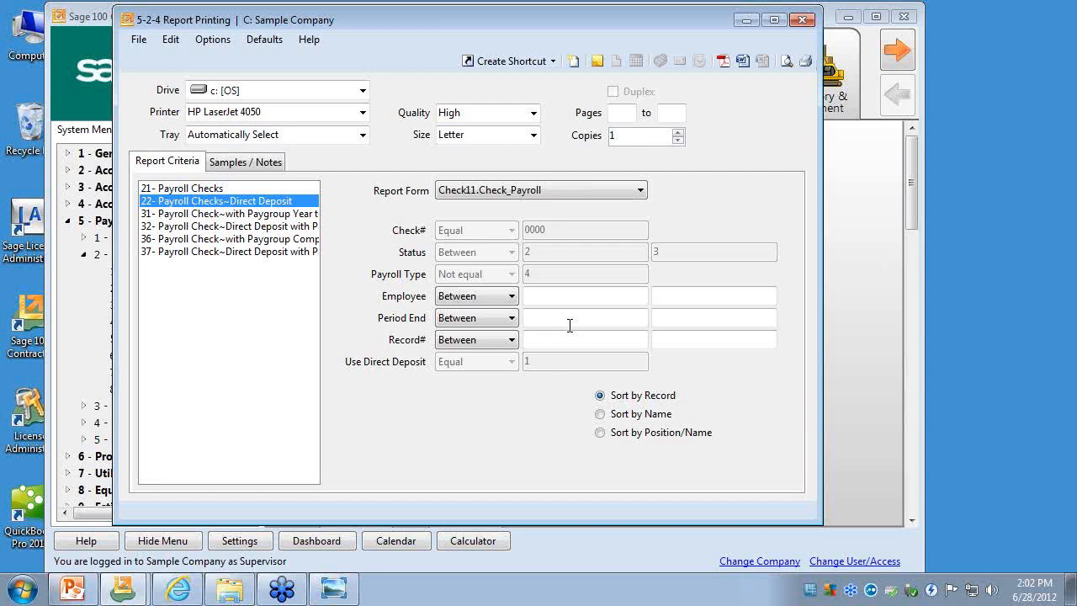
click(1065, 340)
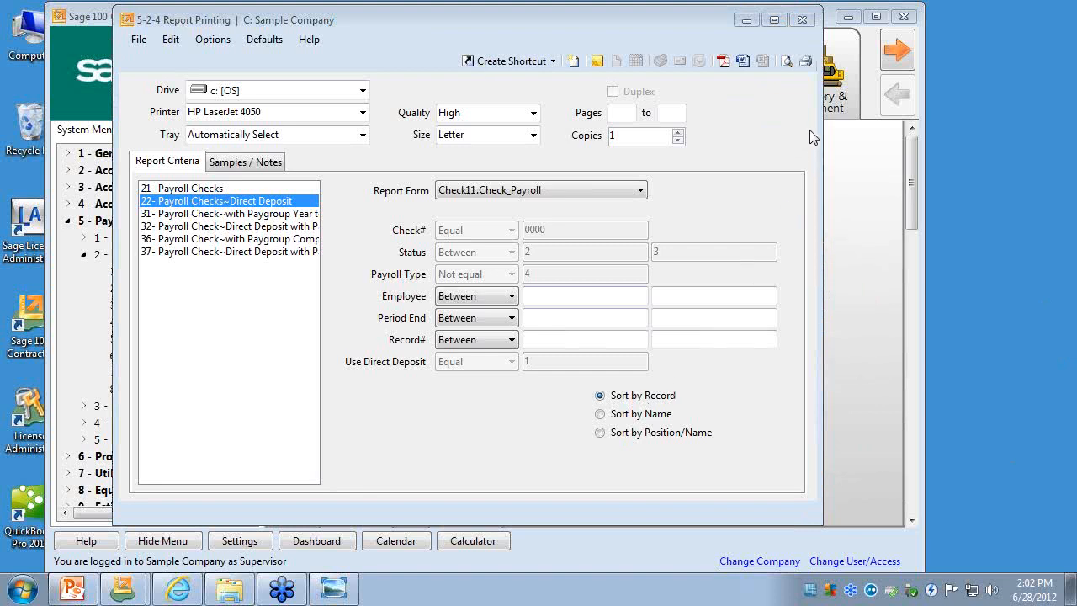
click(802, 19)
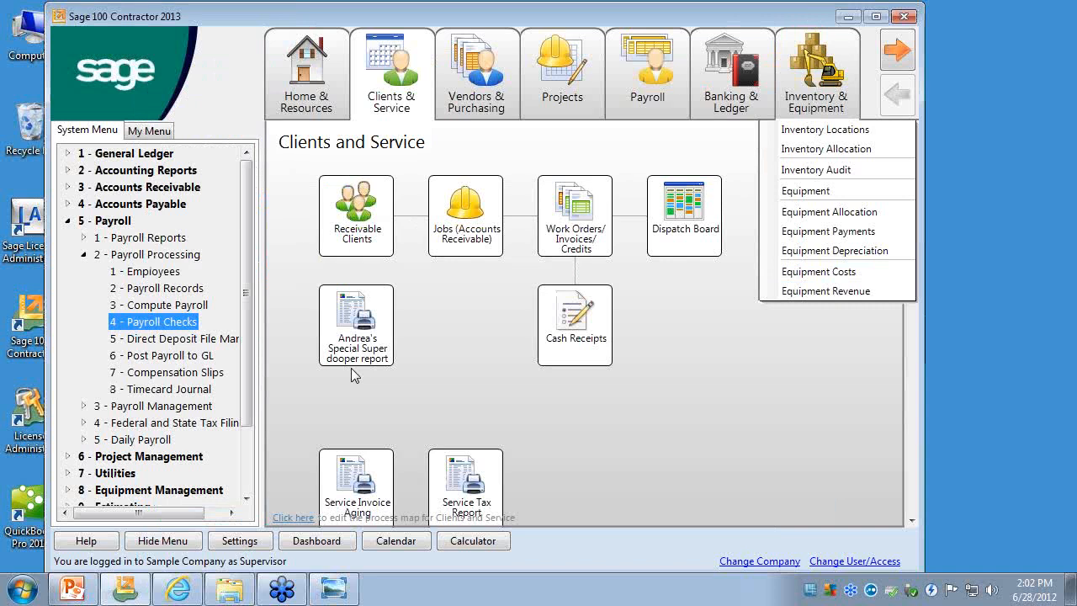
- Collapse Payroll Processing and the Payroll group and expand the Accounts Payable group
click(84, 255)
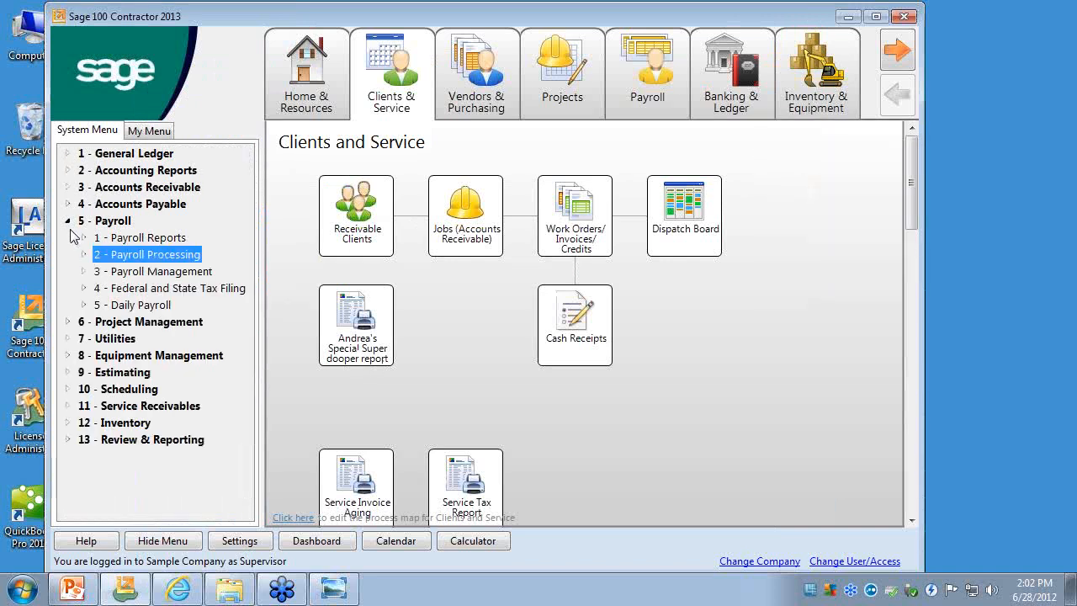
click(68, 221)
click(68, 203)
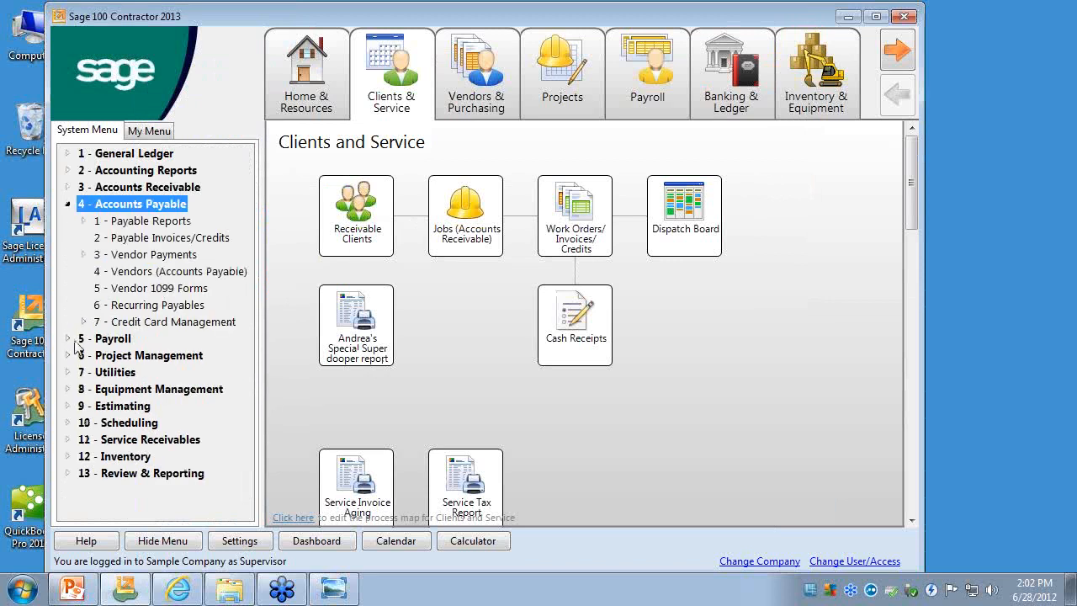
click(68, 338)
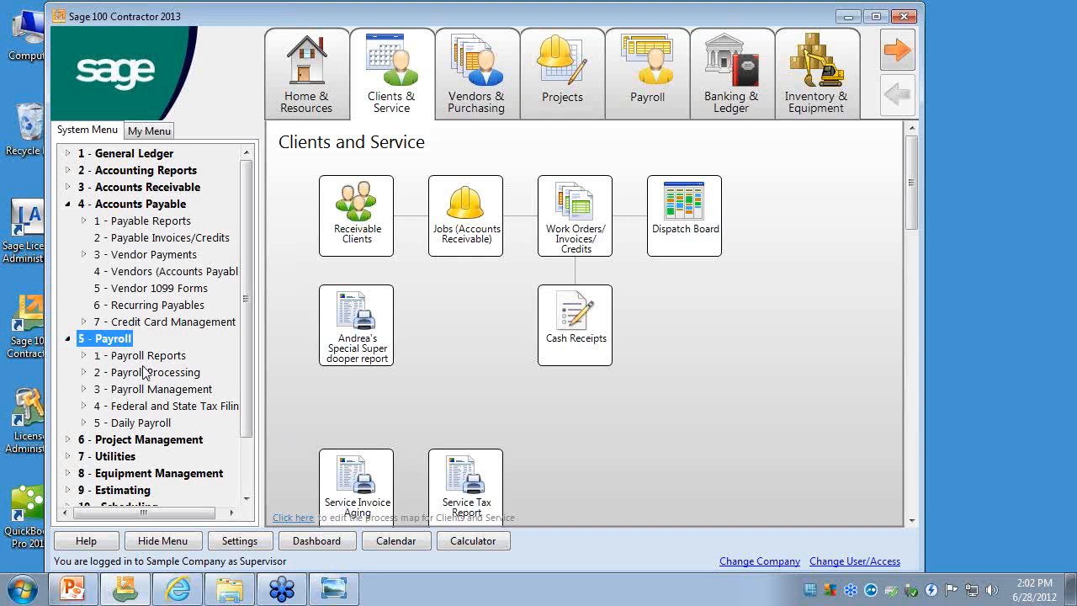
click(68, 339)
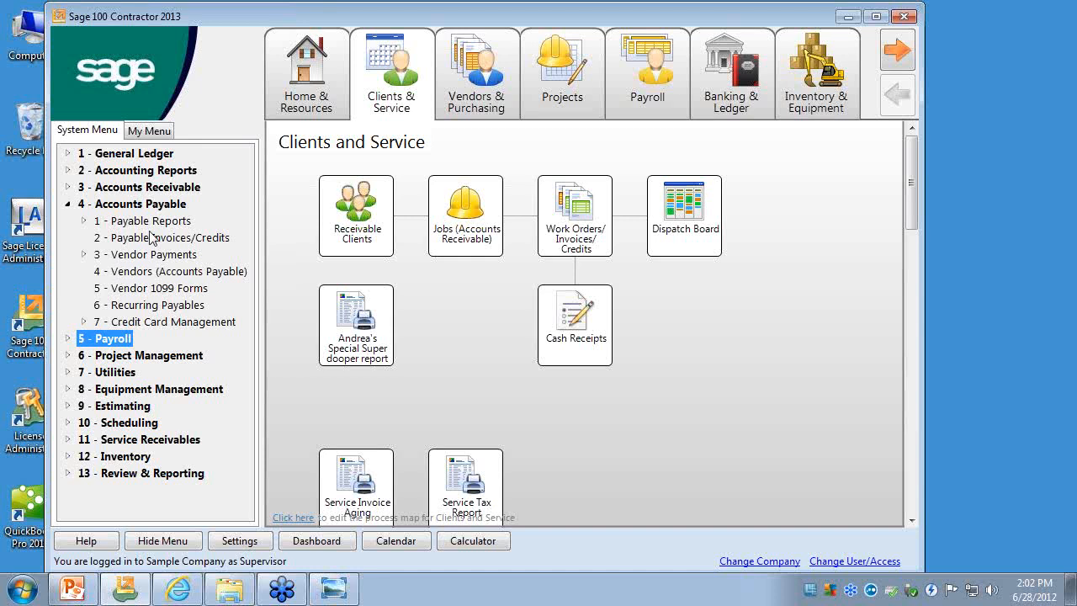
- Open Vendors (Accounts Payable) and view the ACH Payment Setup of the last vendor and of Bailey Power Company
click(159, 271)
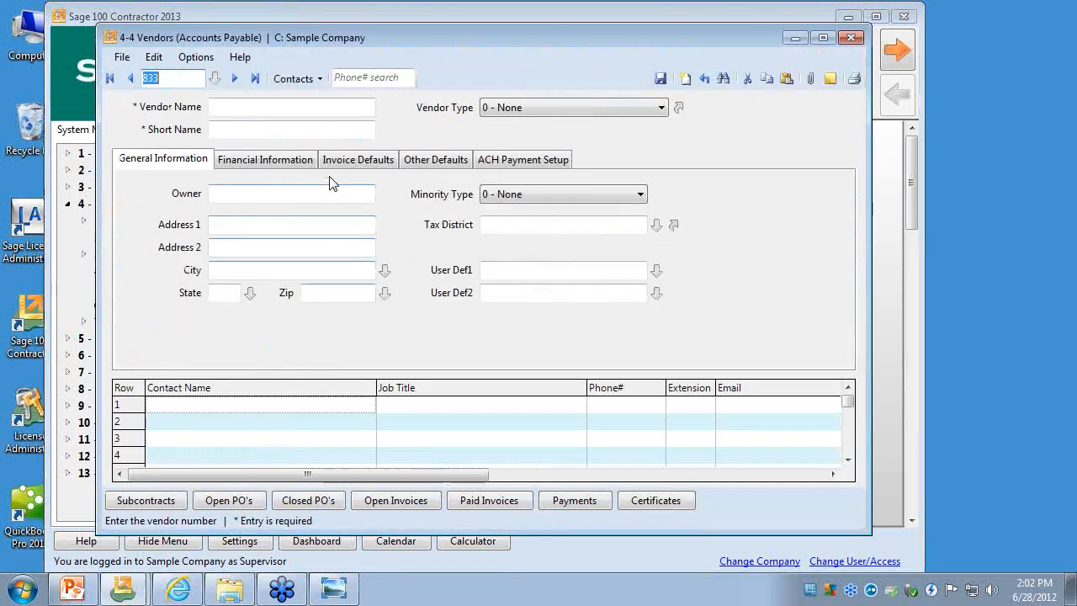
click(255, 79)
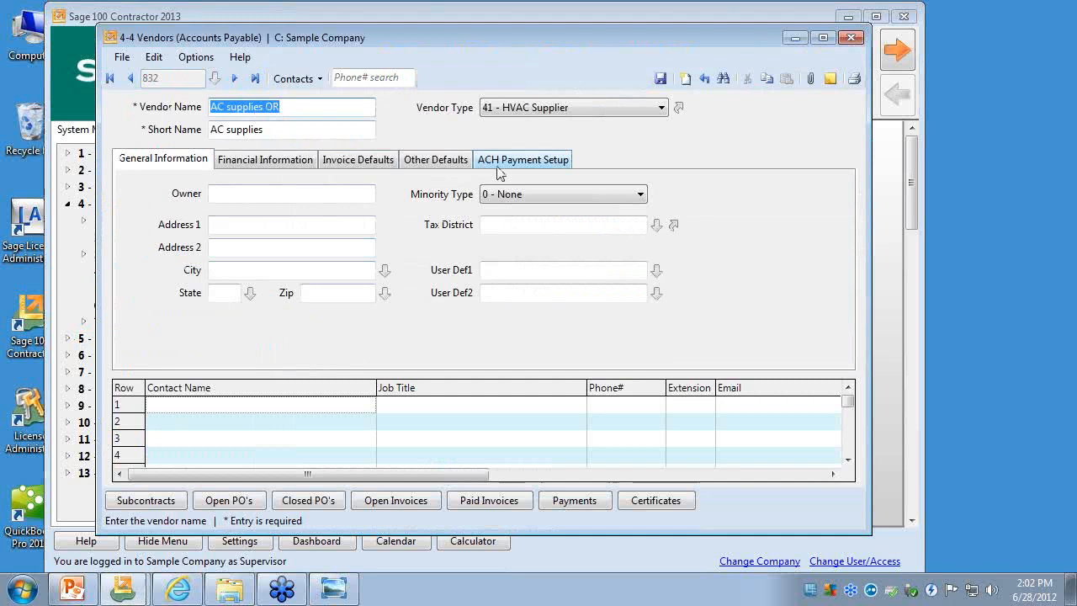
click(522, 159)
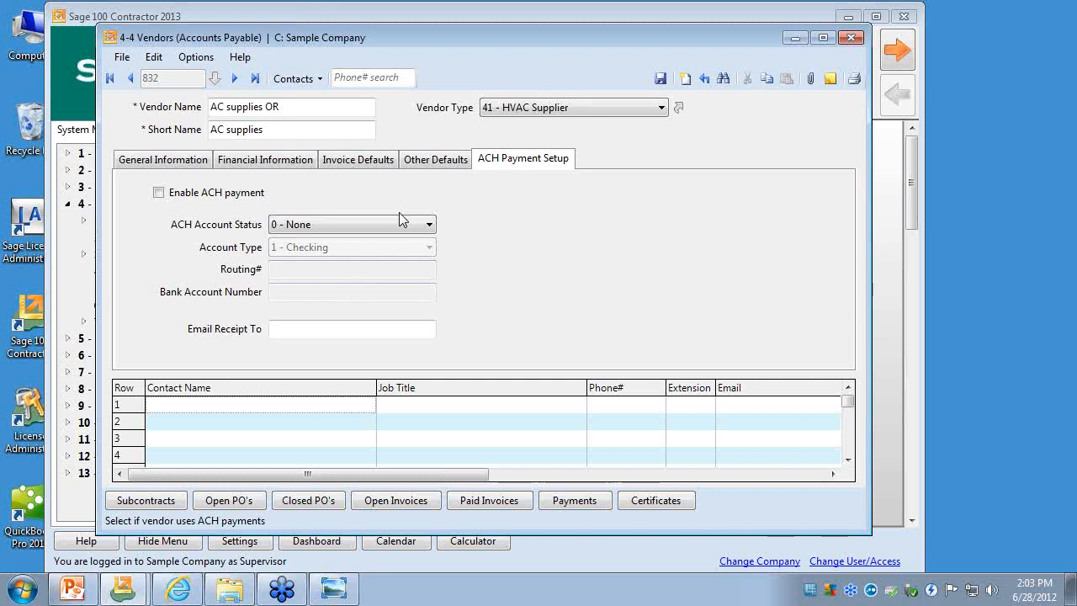
click(685, 79)
text(125)
key(Tab)
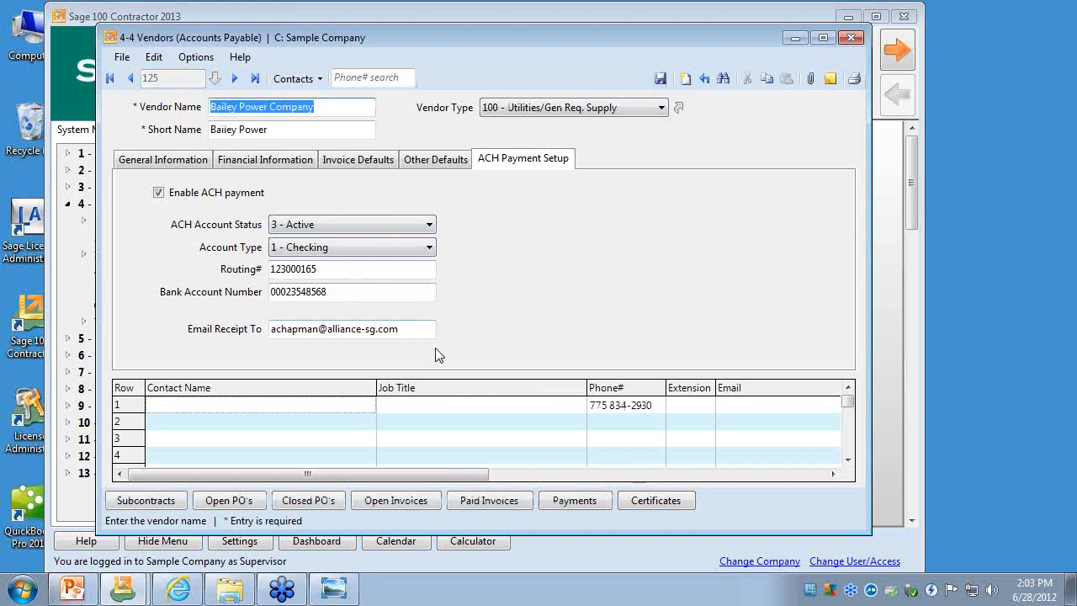
- Examine the vendor's ACH account type, routing number and bank account number fields, and close the vendor record without saving changes
click(342, 246)
click(344, 247)
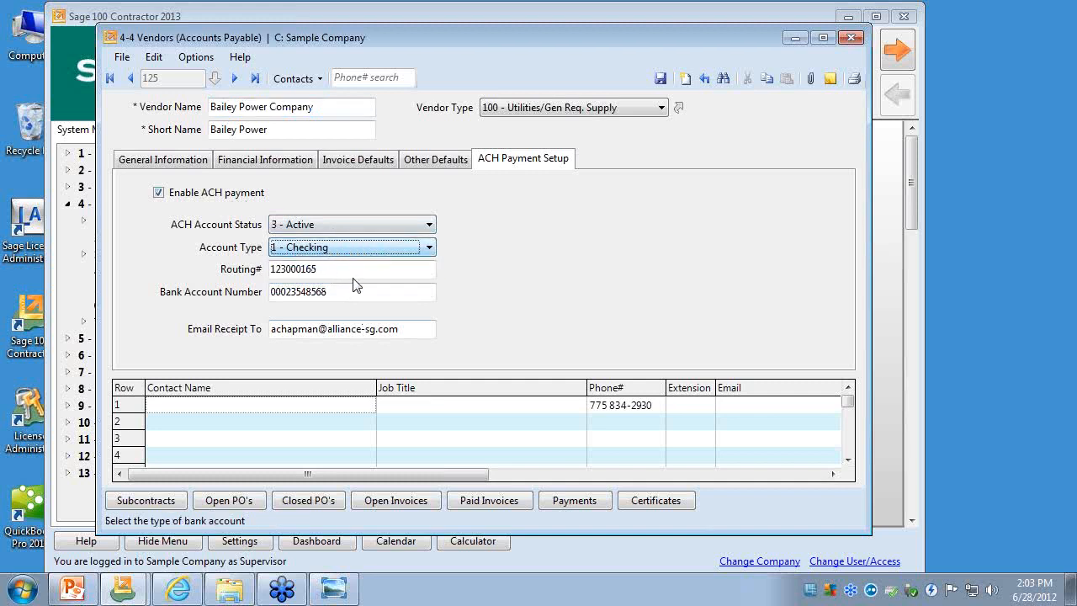
click(355, 253)
click(355, 259)
click(358, 273)
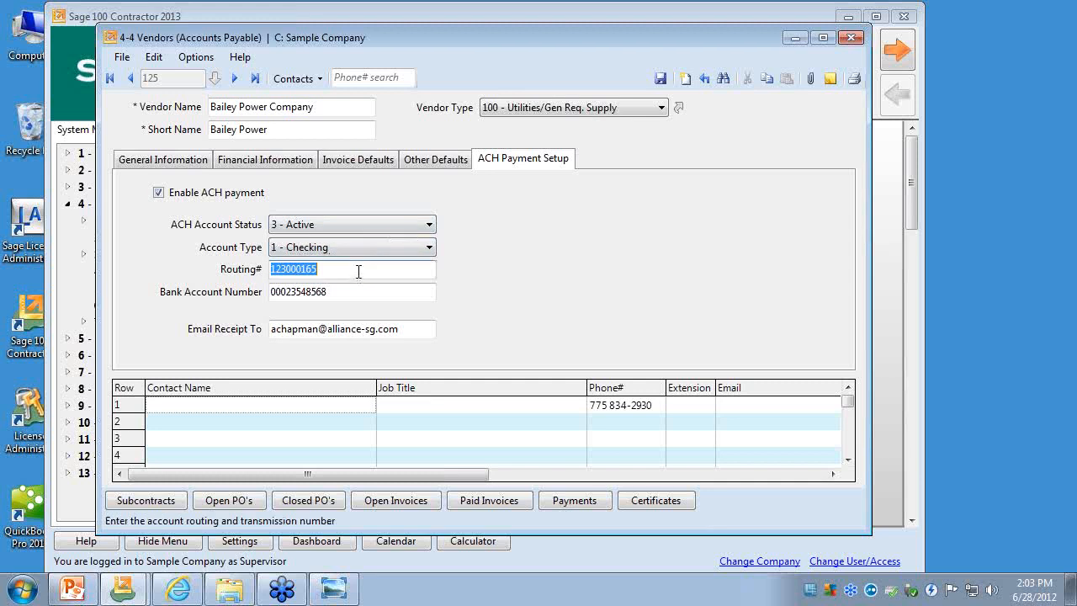
click(360, 271)
drag(359, 271, 255, 281)
click(319, 298)
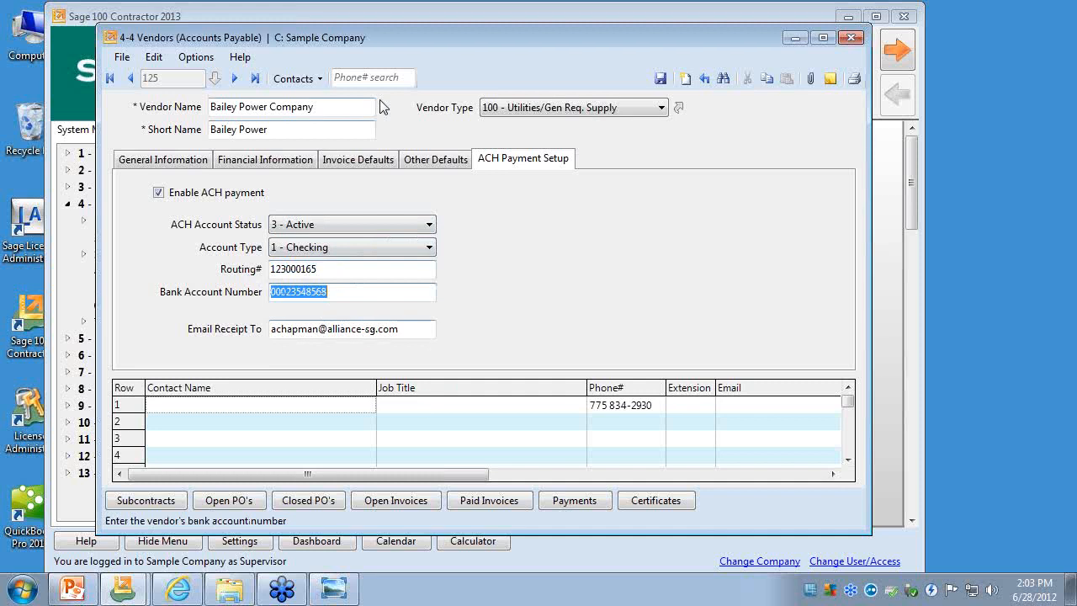
click(849, 41)
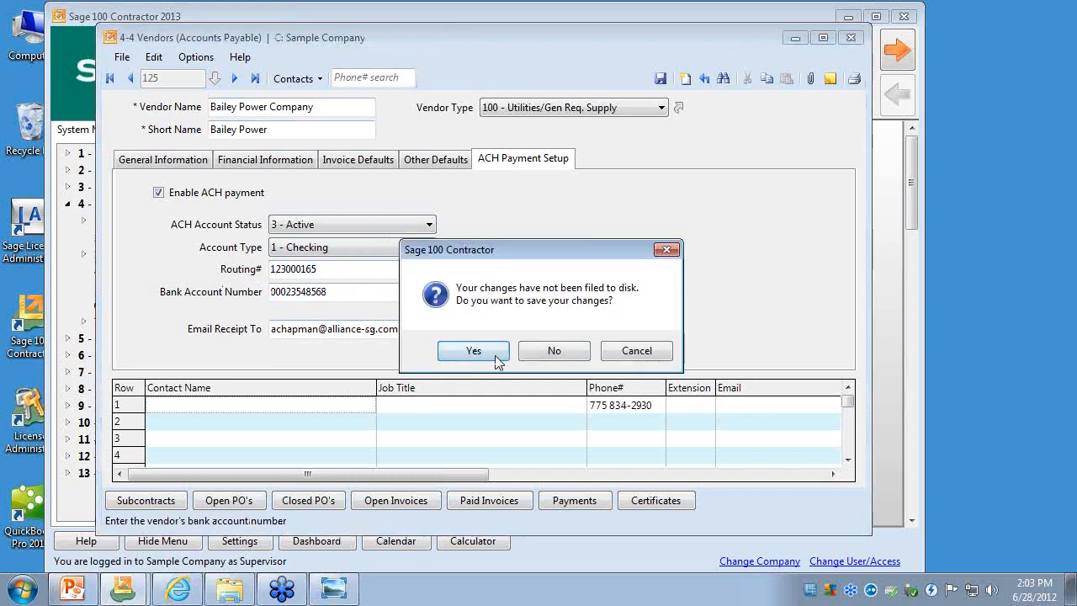
click(553, 351)
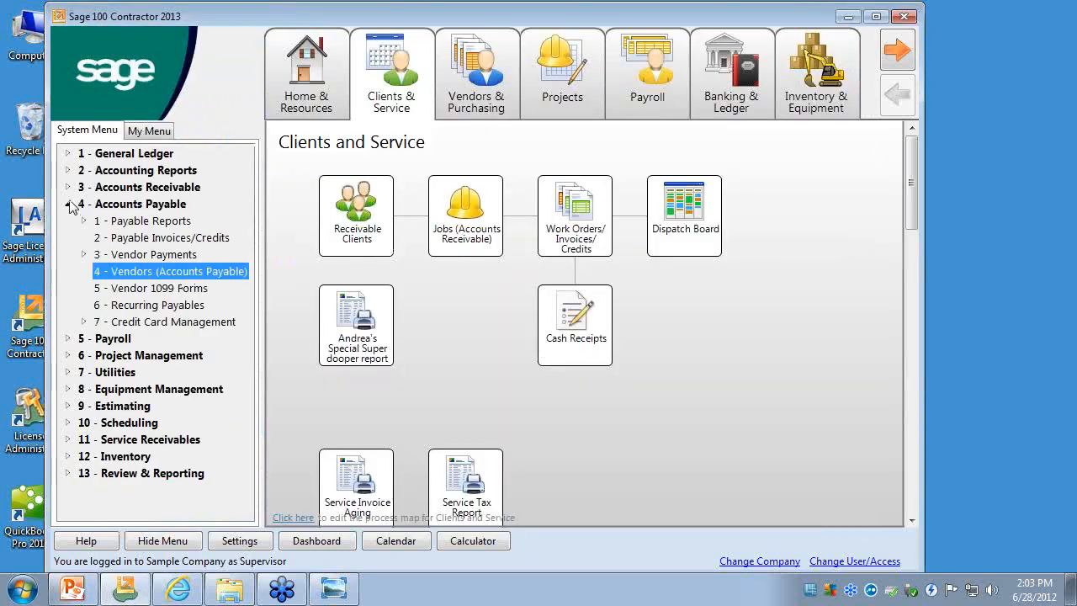
- Collapse Accounts Payable, open Company Information under Utilities and view the Payroll Direct Deposit Setup and Vendor ACH Payment Setup
click(67, 204)
click(68, 253)
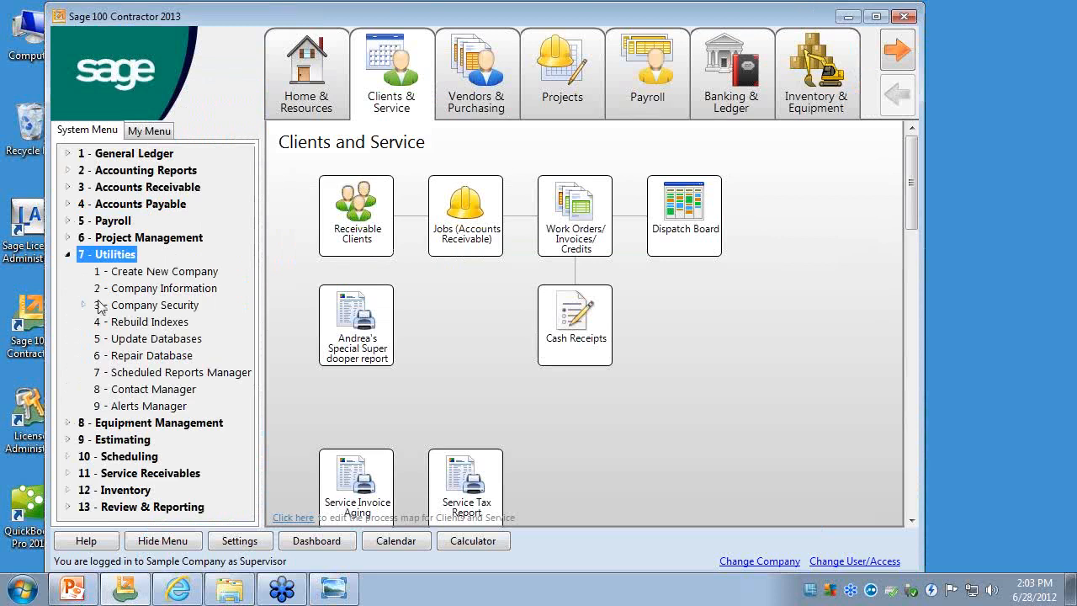
click(118, 290)
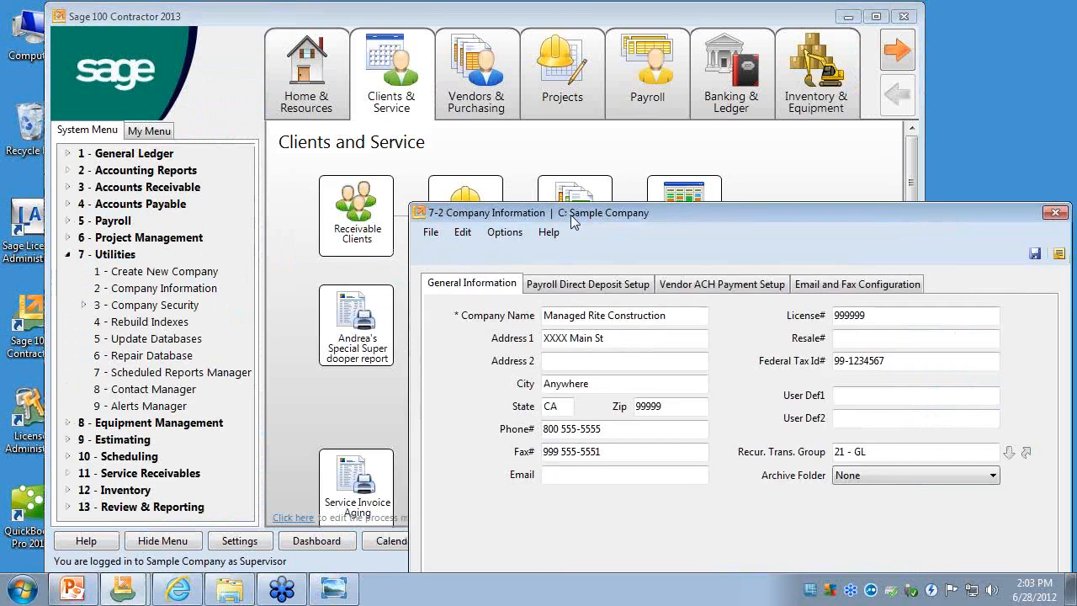
drag(577, 184, 347, 34)
click(365, 104)
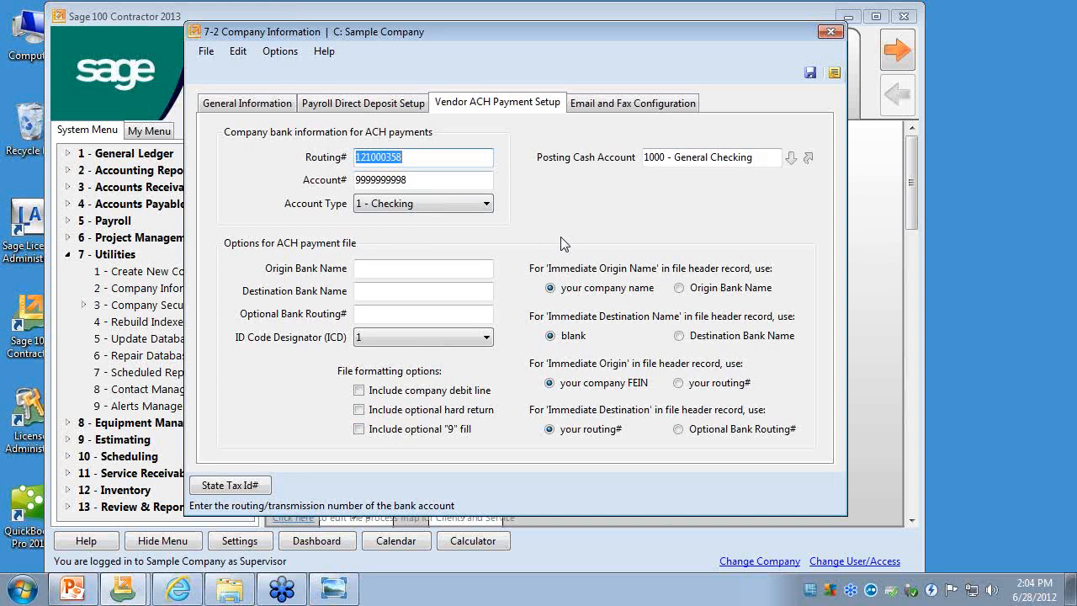
click(394, 108)
click(471, 110)
- Examine the Posting Cash Account field in the Vendor ACH Payment Setup and close Company Information
click(760, 158)
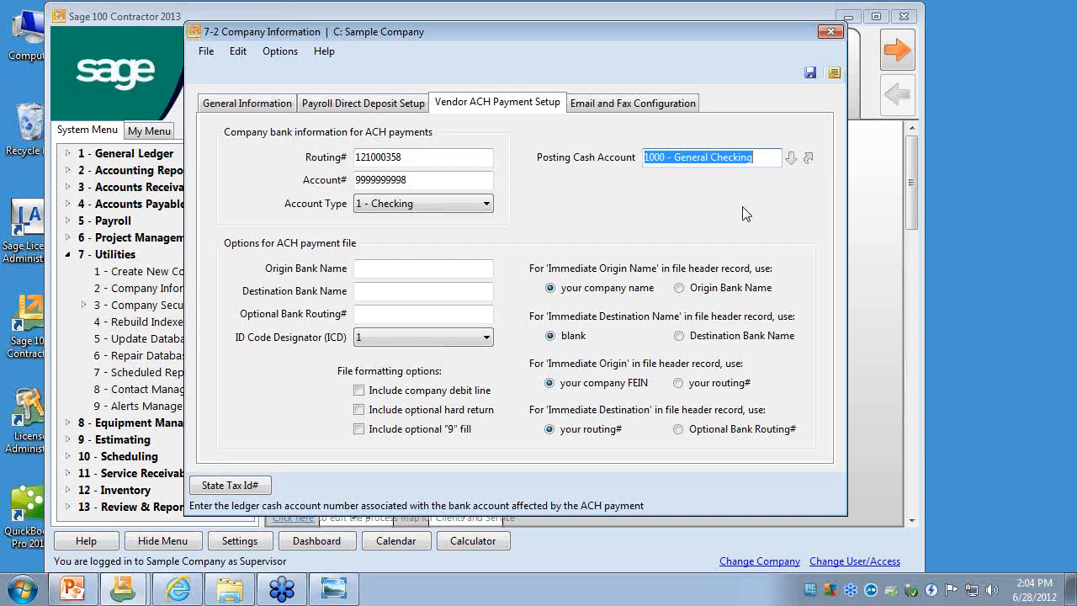
click(763, 158)
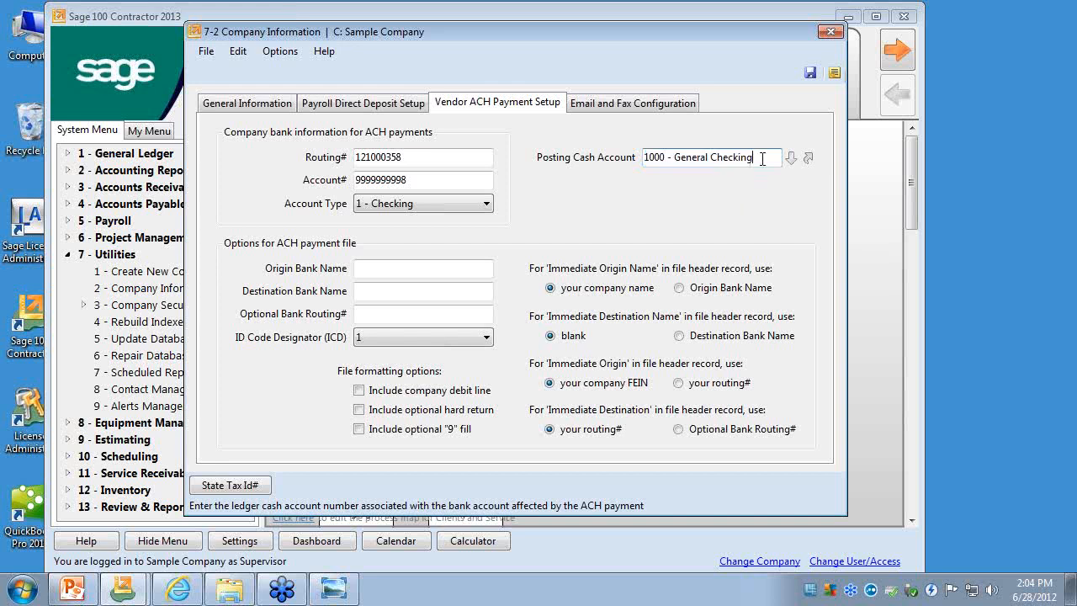
drag(762, 157, 620, 156)
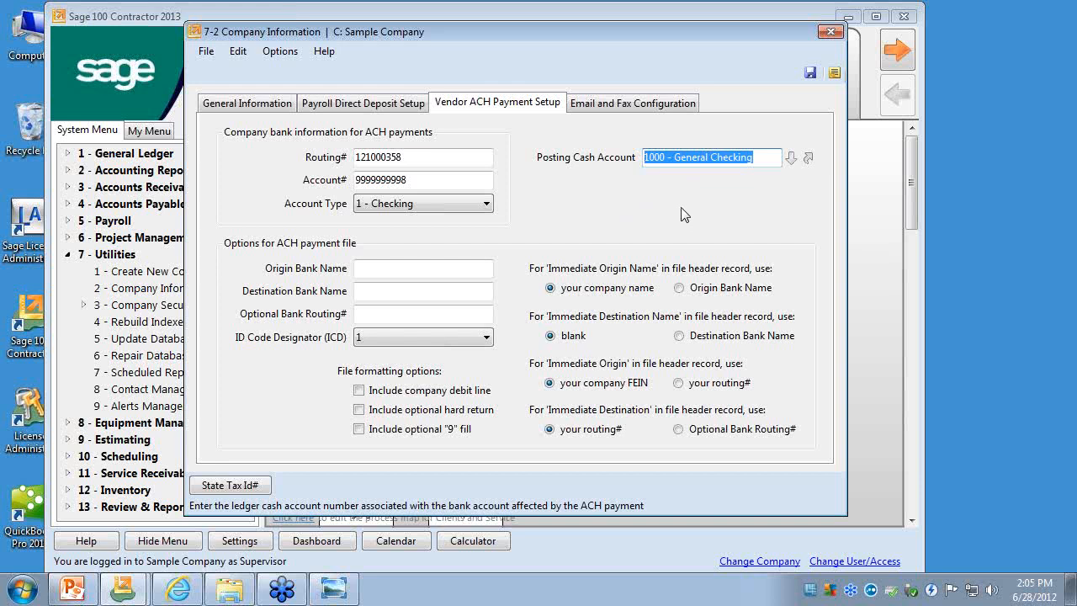
click(831, 35)
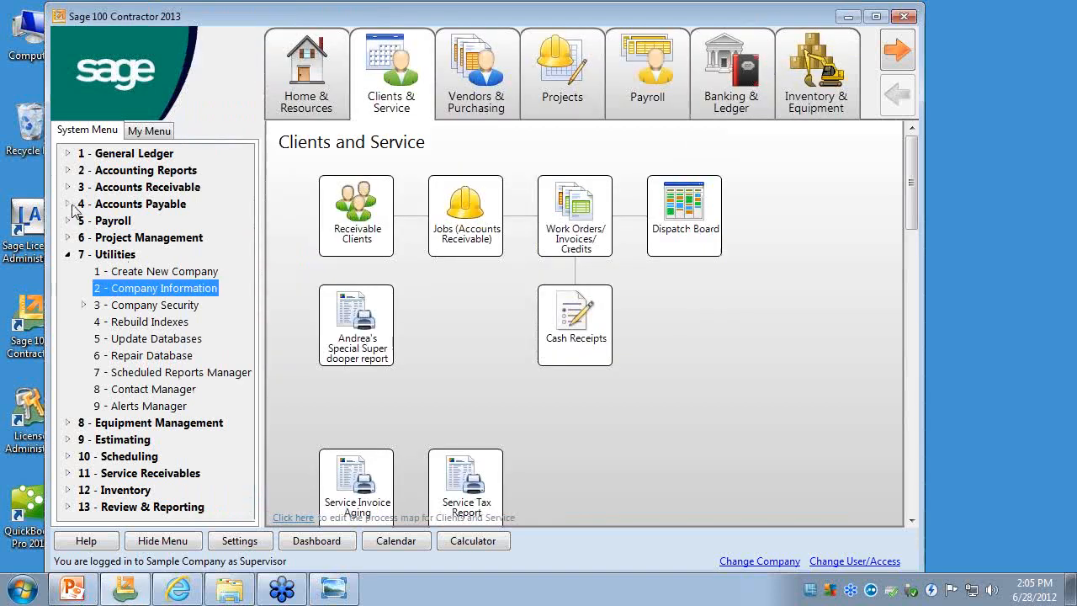
- Open Select Invoices to Pay under Vendor Payments in Accounts Payable and display the open invoices of Bailey Power Company
click(71, 205)
click(87, 253)
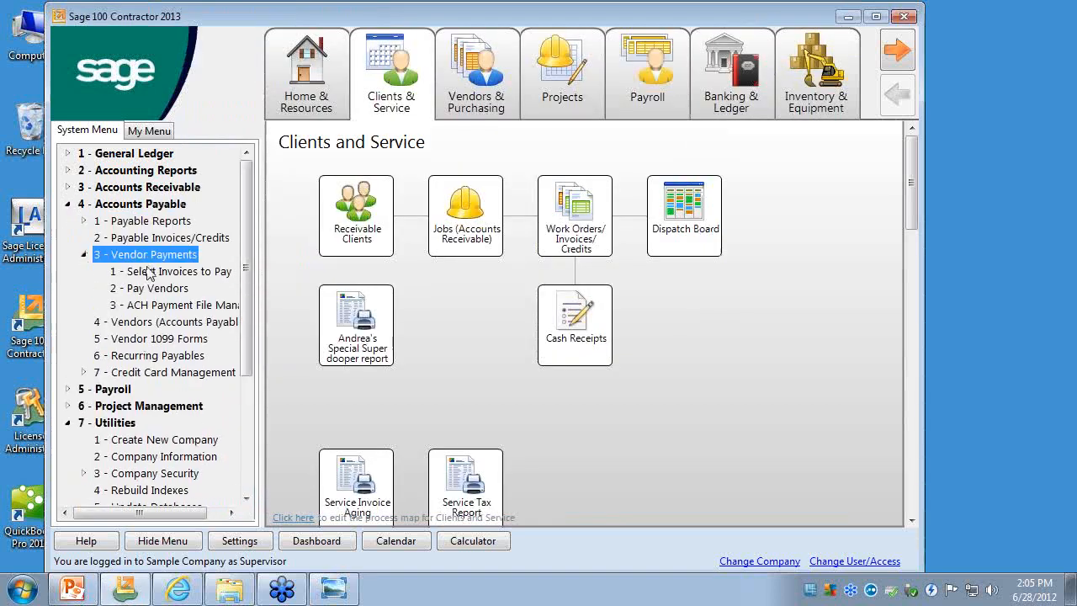
click(145, 271)
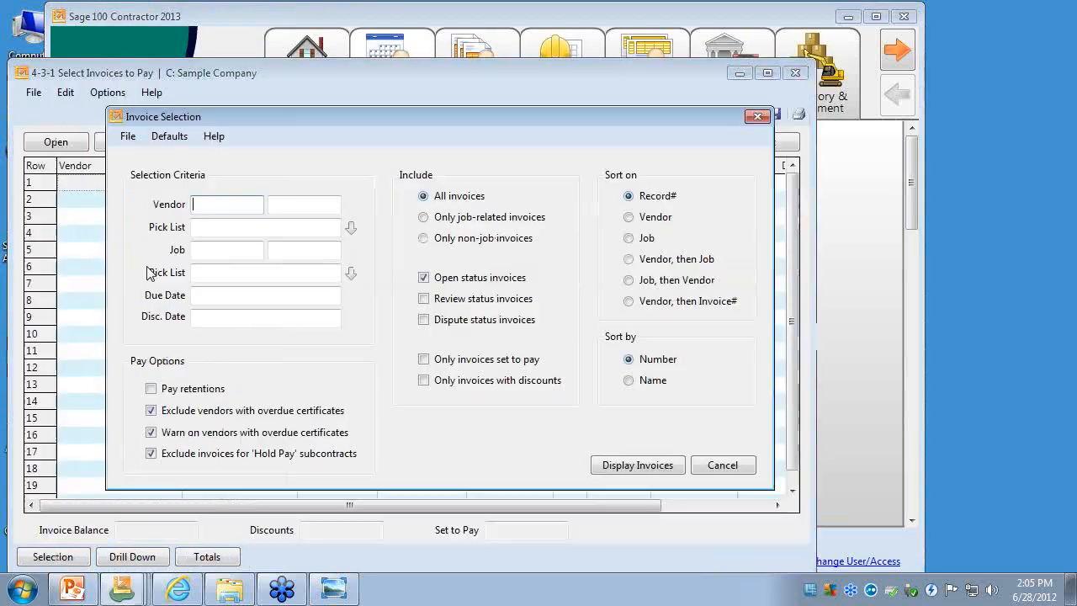
text(125 - Bailey Pov)
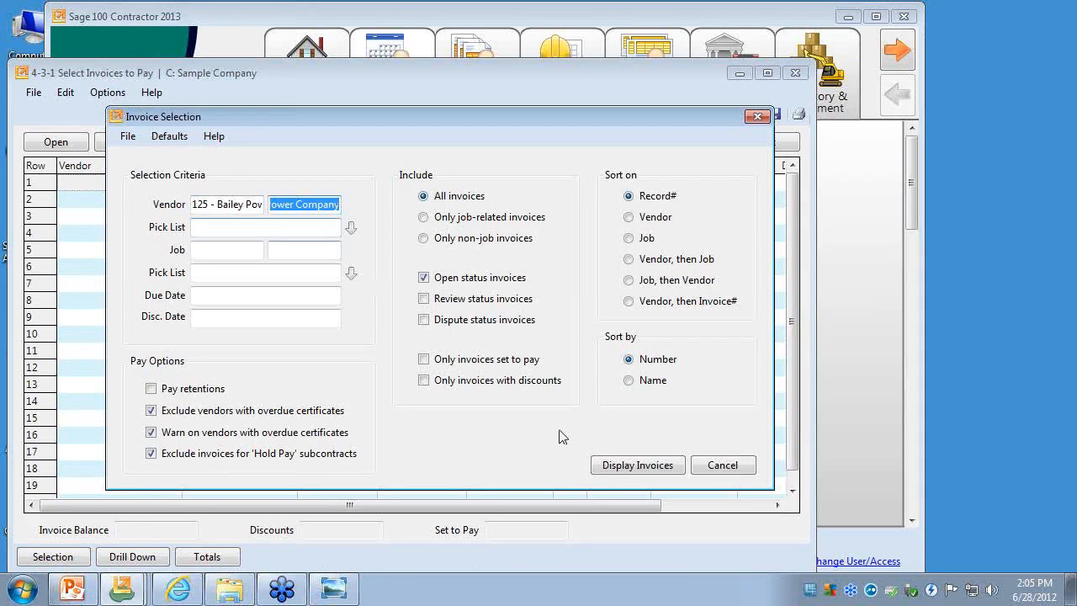
click(616, 465)
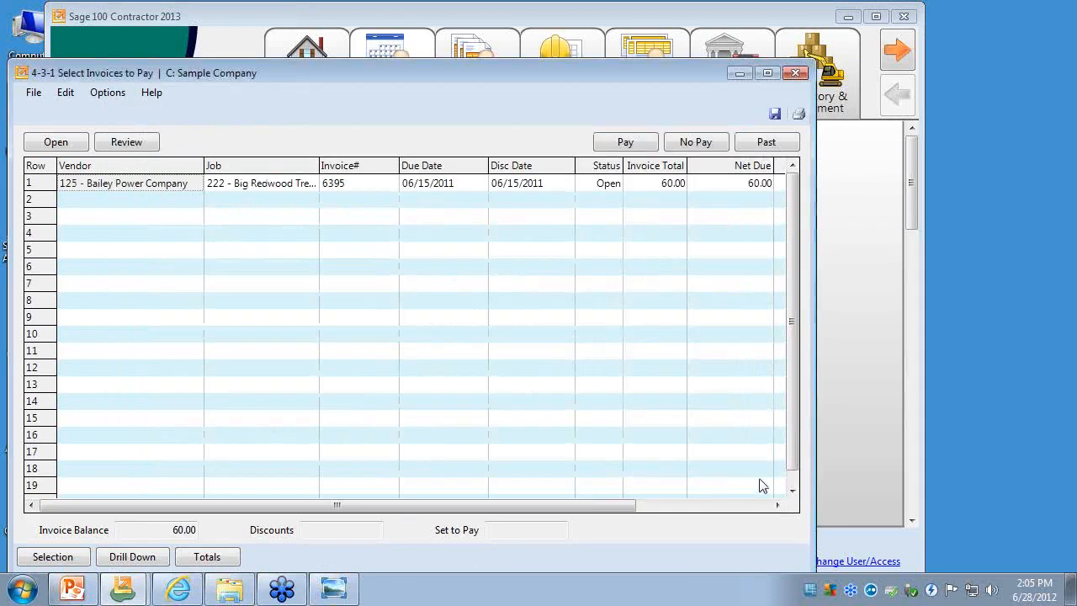
- Set Bailey Power Company's invoice to be paid in full at 60.00, save the selection and close the window
click(754, 506)
click(737, 184)
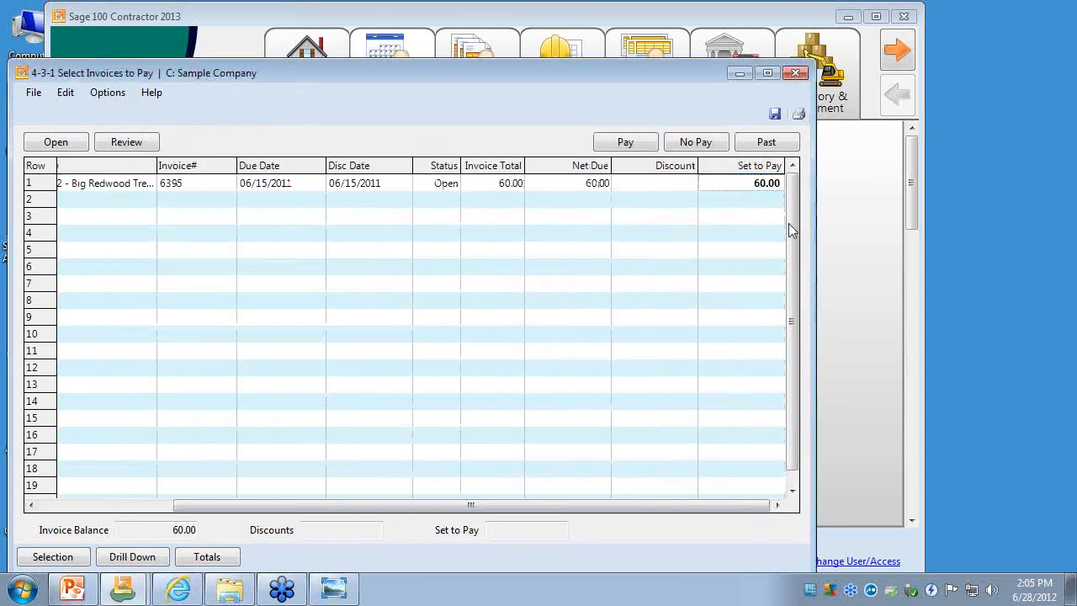
key(Return)
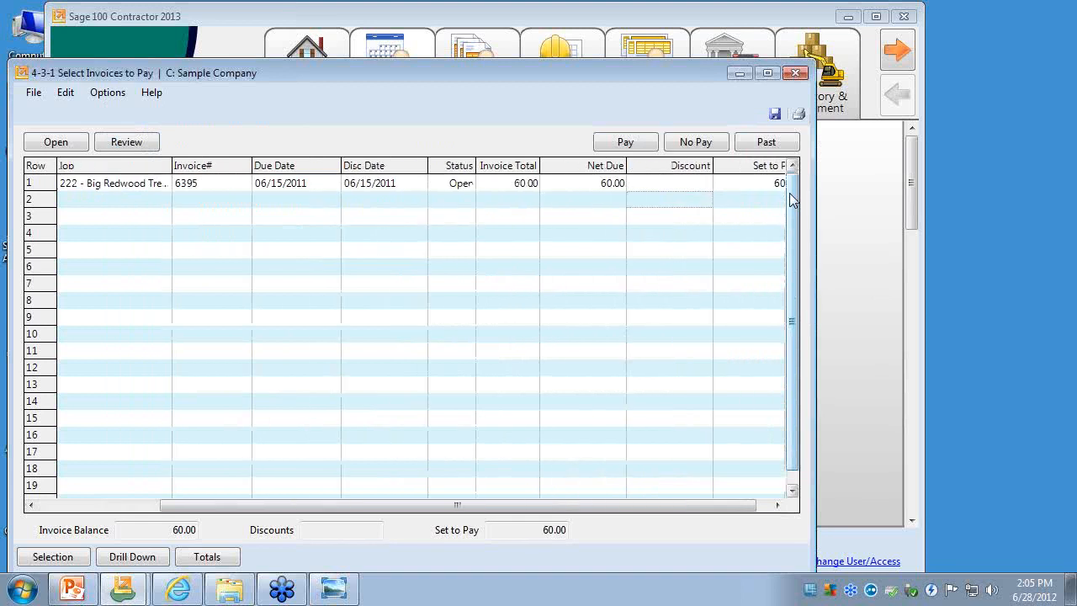
click(774, 114)
click(795, 73)
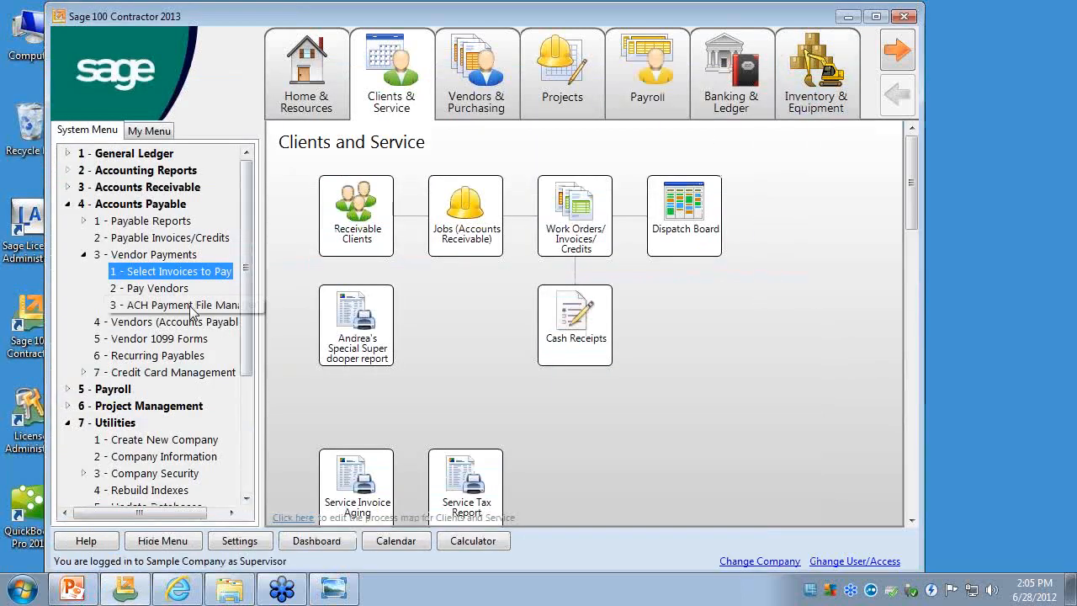
- Open Pay Vendors under Vendor Payments, select Fields Building Supply and pay it by ACH Payment
click(155, 288)
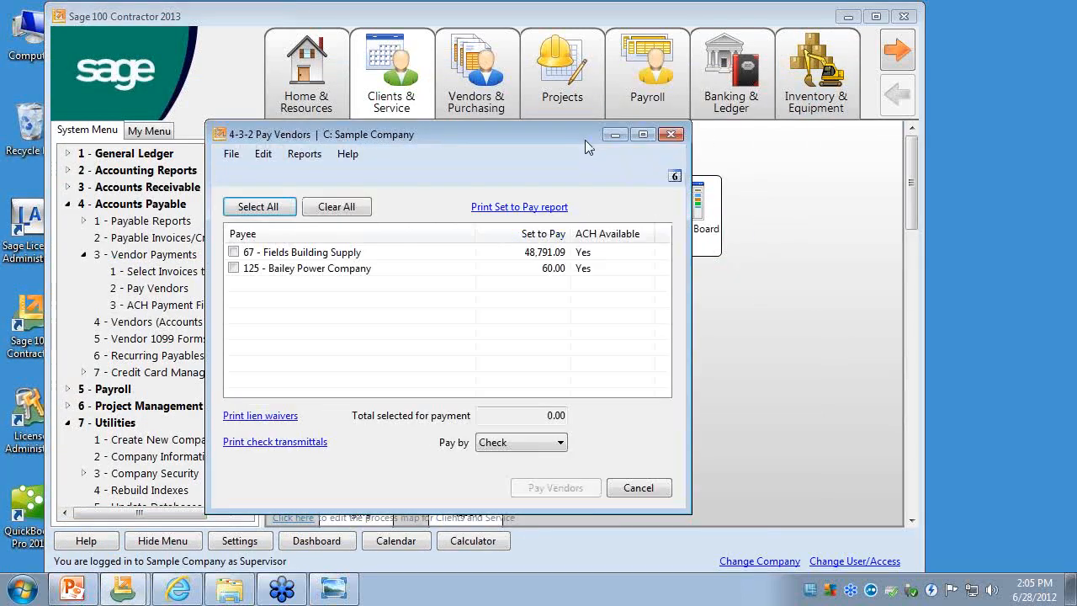
drag(584, 138, 582, 96)
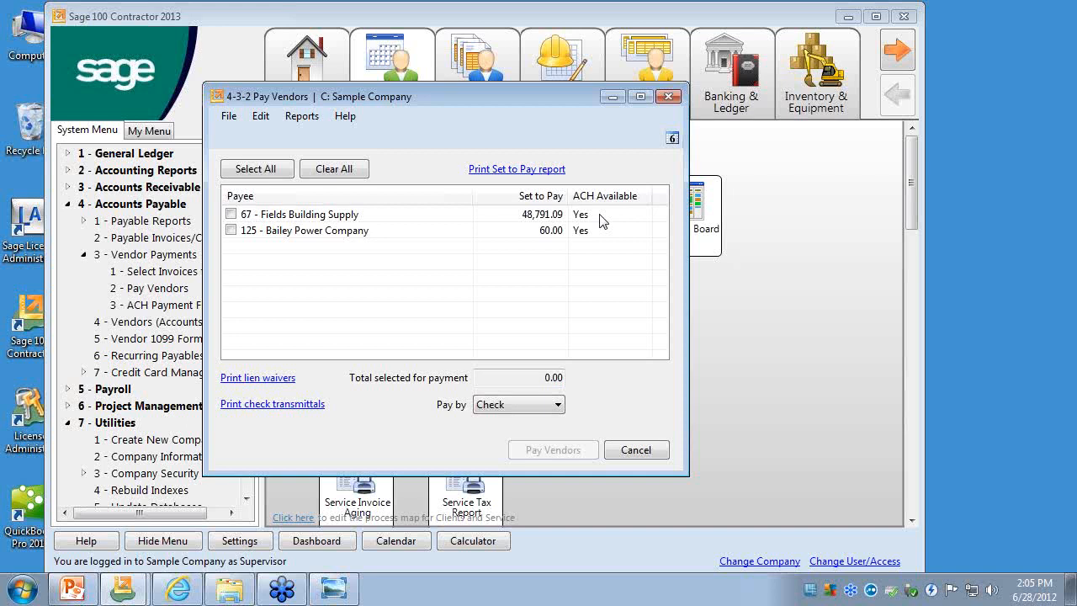
click(231, 214)
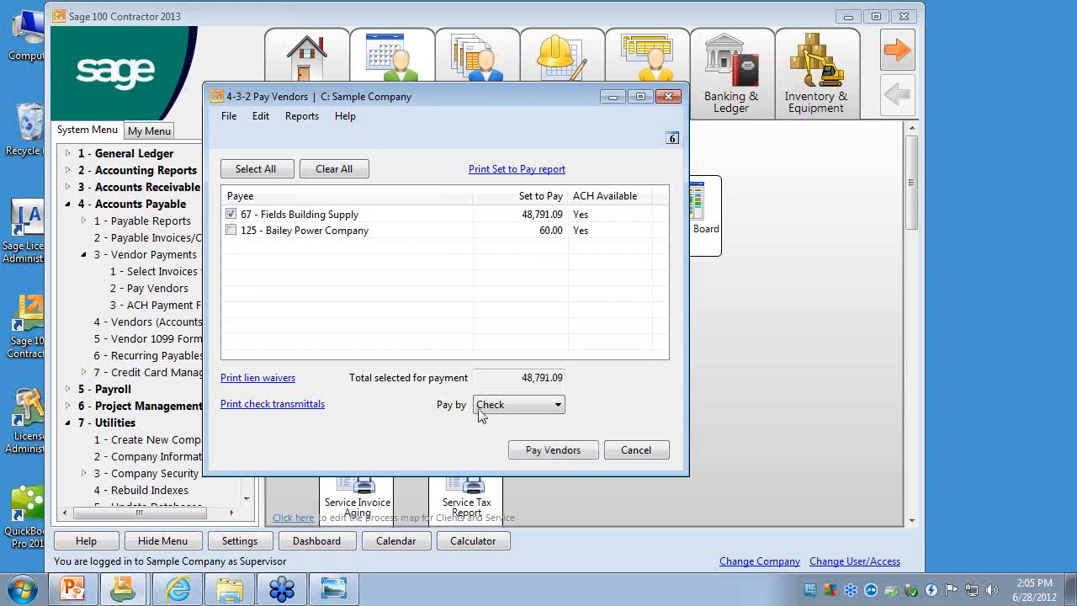
click(559, 406)
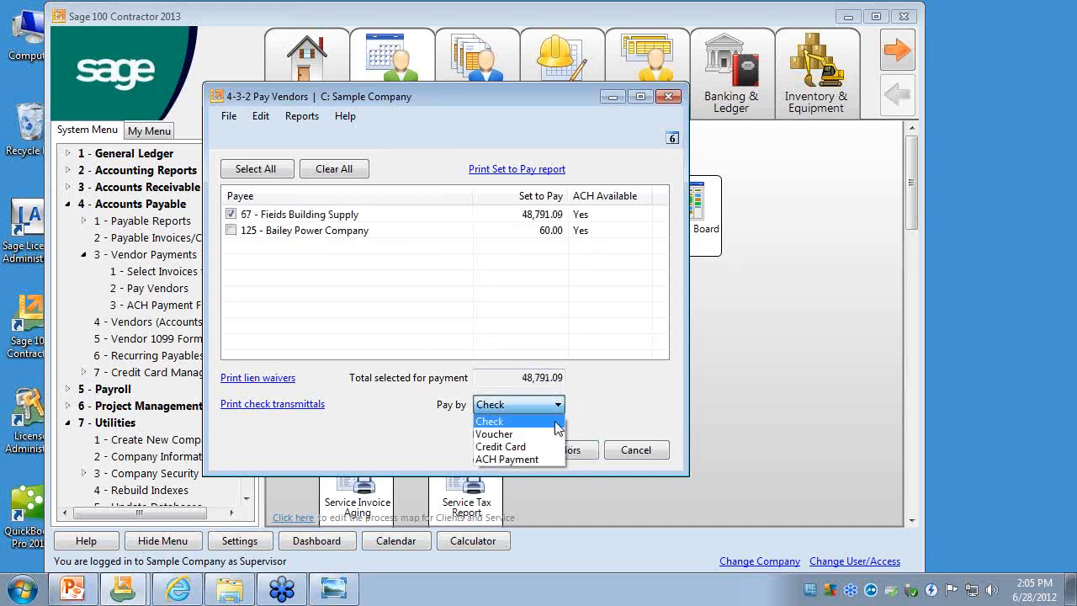
click(538, 460)
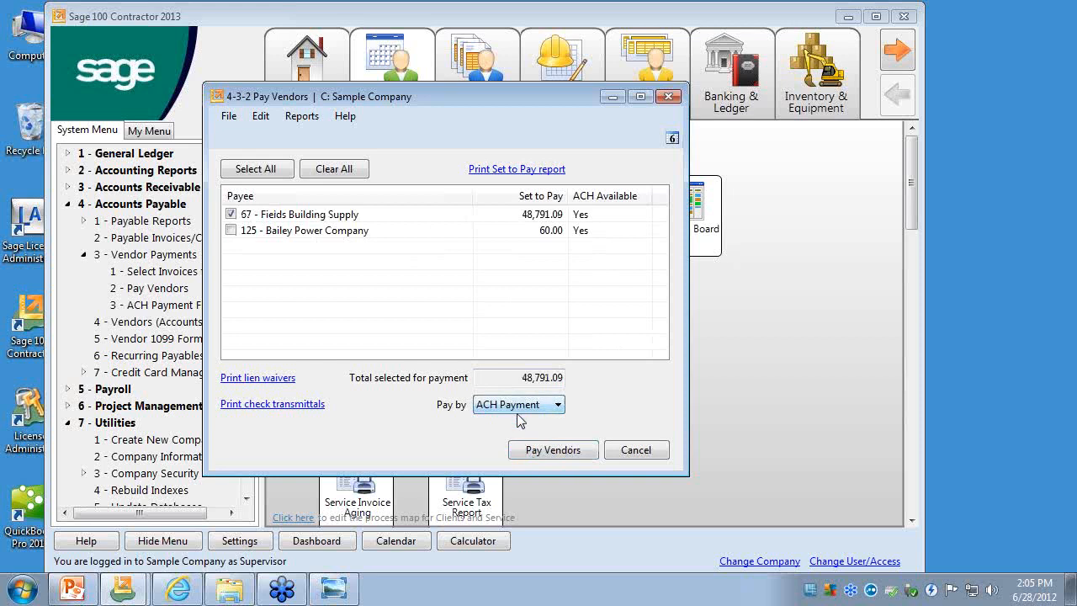
click(561, 450)
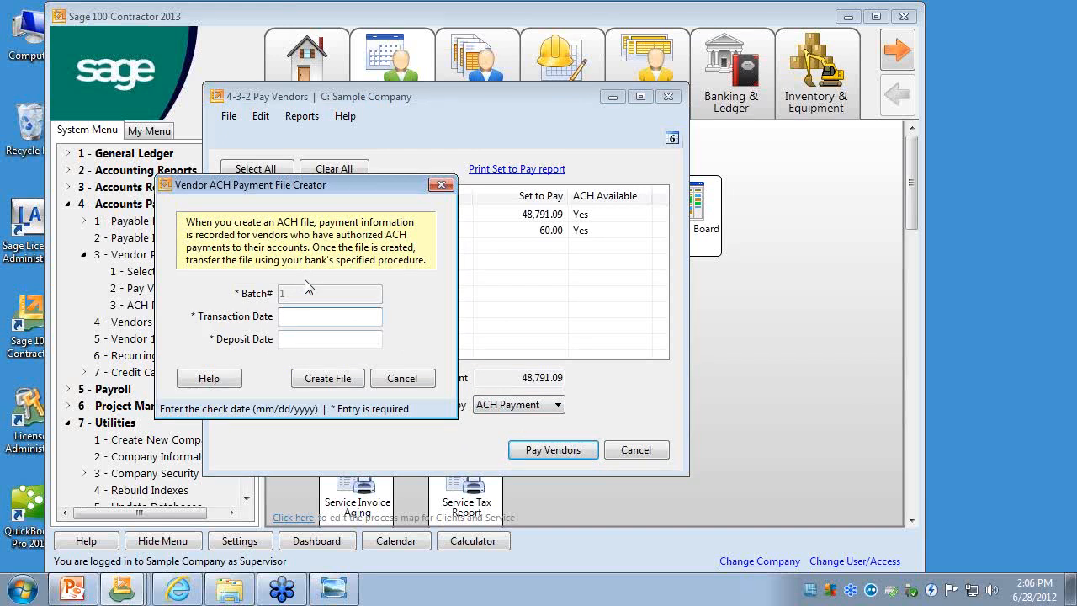
- Set the transaction and deposit dates to 06/28/2012 and create the vendor ACH payment file, accepting the next-fiscal-year date
click(304, 343)
click(307, 325)
text(0)
text(6/28/2012)
key(Tab)
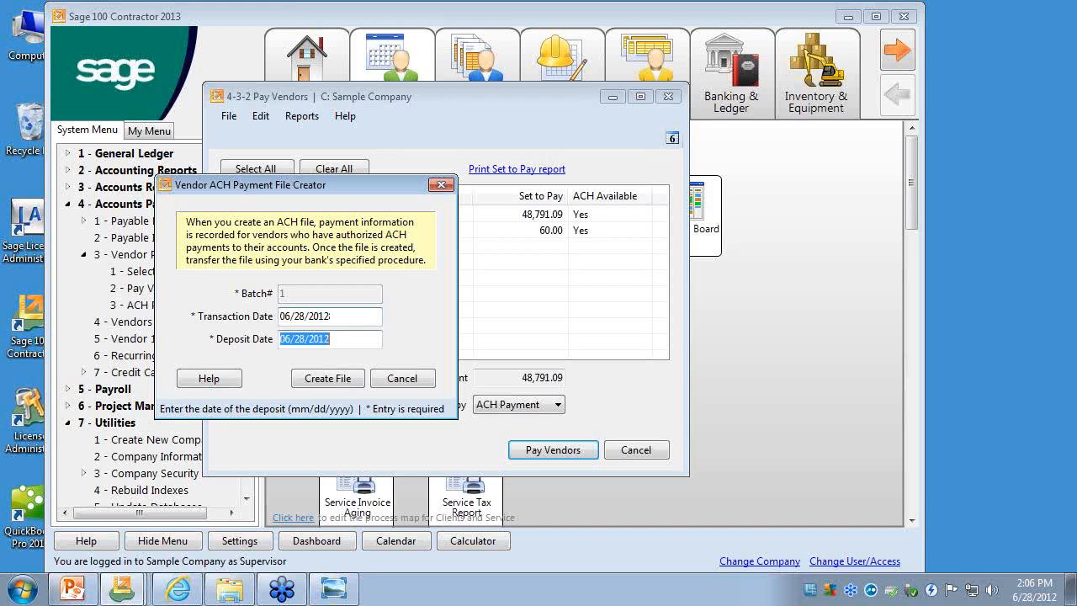
click(322, 377)
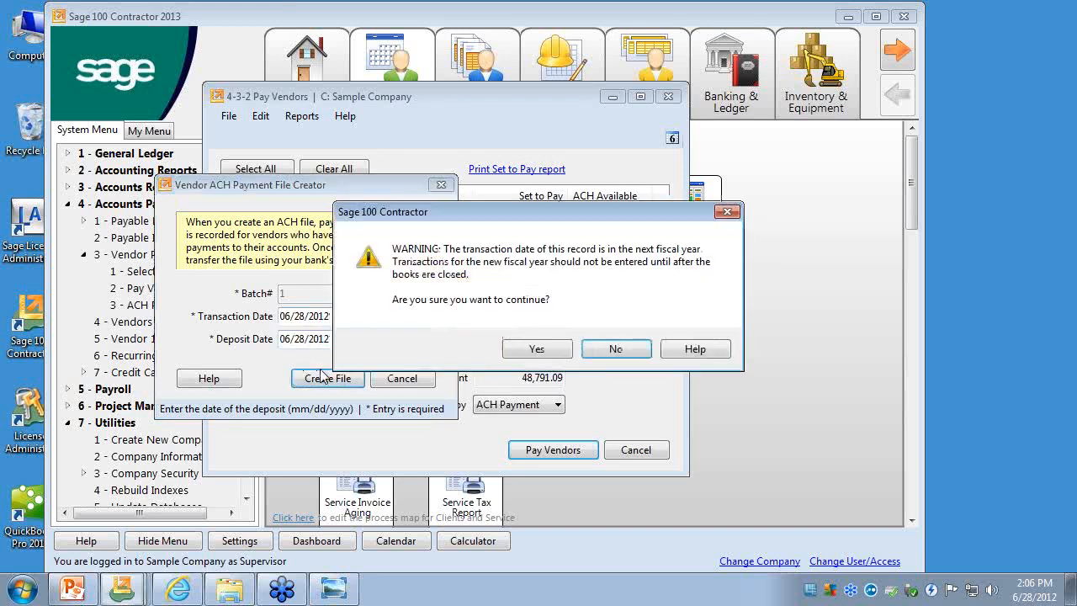
click(531, 355)
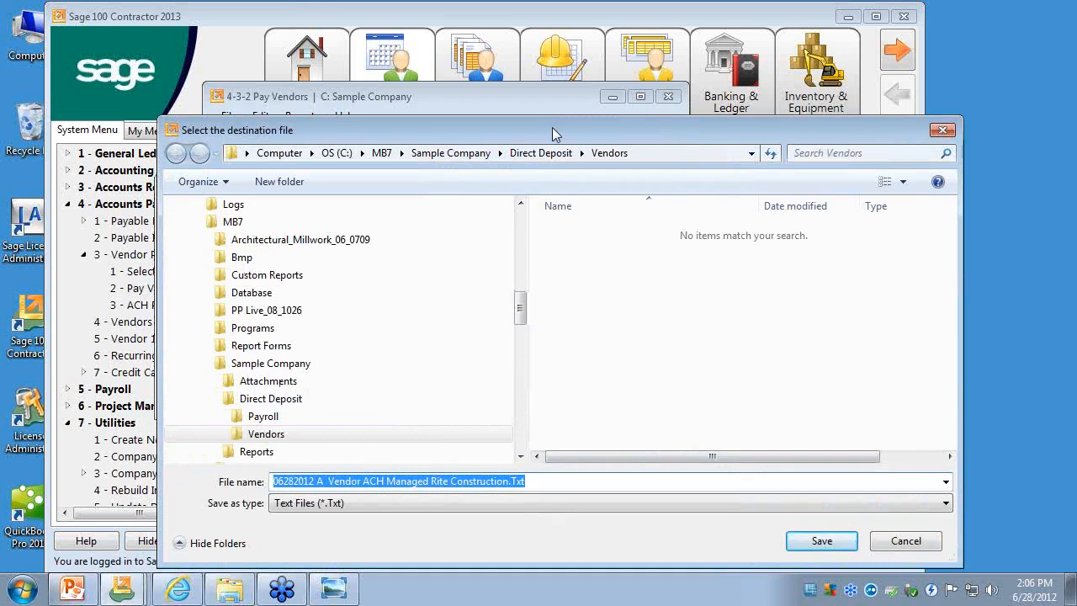
- Browse Sample Company's Direct Deposit folder and view its Payroll subfolder while choosing the ACH file's destination
drag(551, 130, 519, 57)
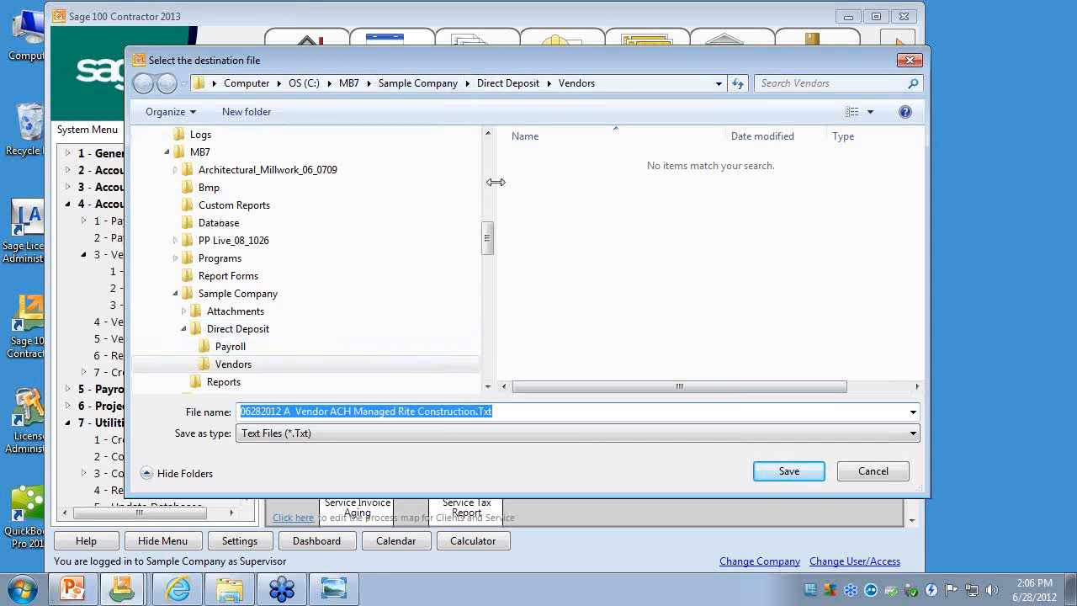
click(262, 336)
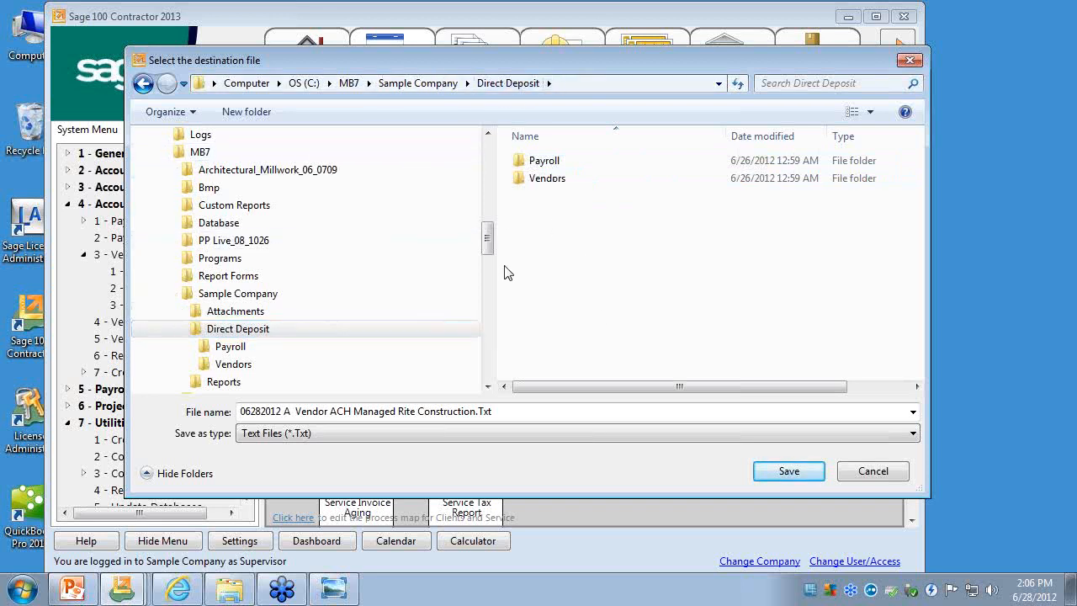
double_click(530, 160)
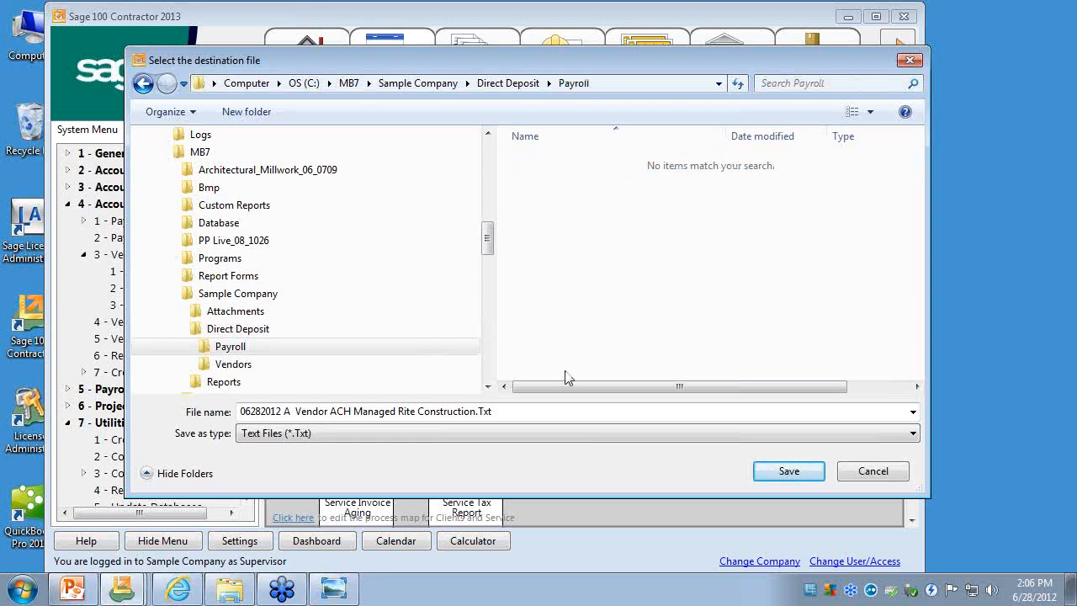
click(232, 349)
click(232, 329)
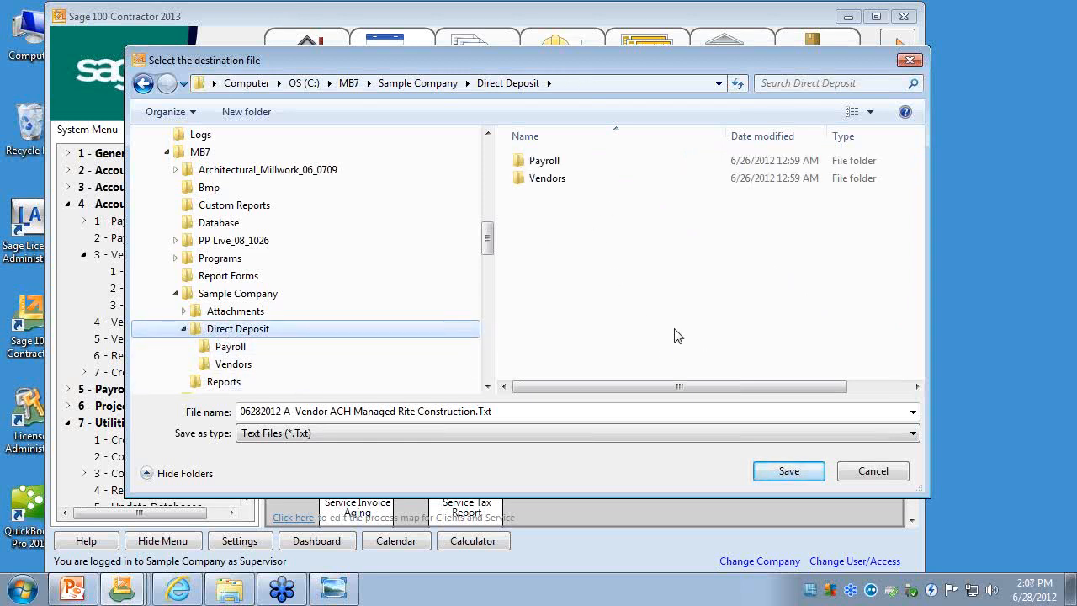
click(551, 164)
double_click(553, 164)
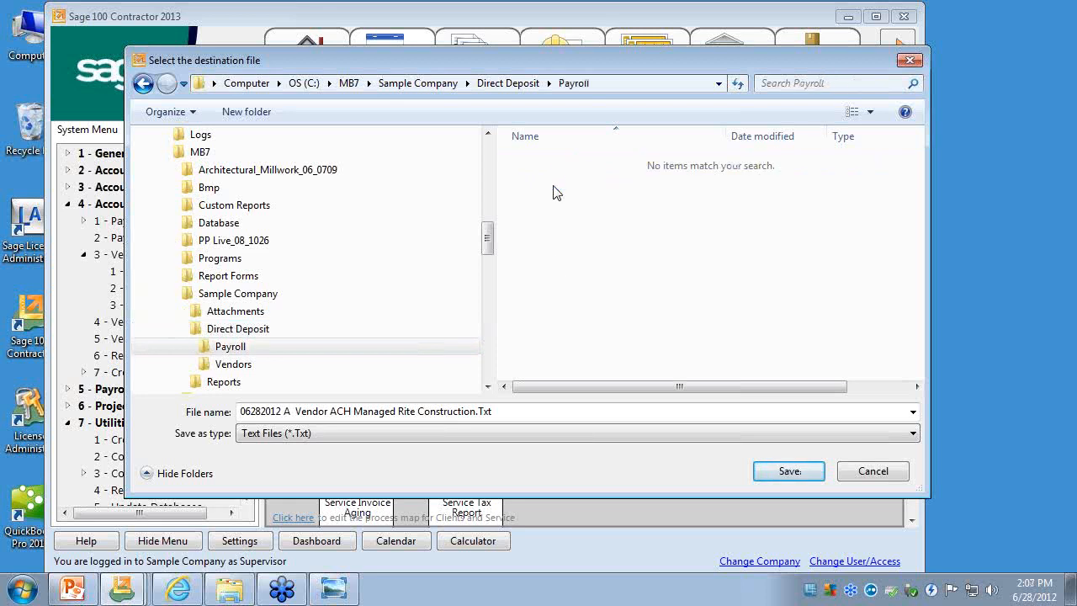
- Save the ACH payment file as 06282012 A Vendor ACH Managed Rite Construction.Txt in the Vendors folder
click(248, 367)
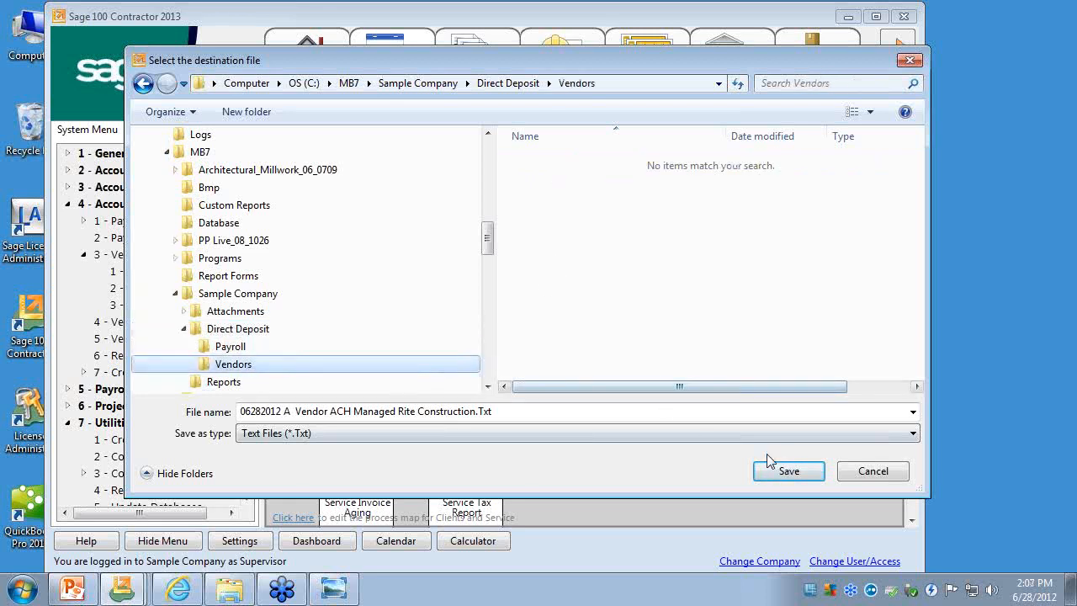
click(1064, 348)
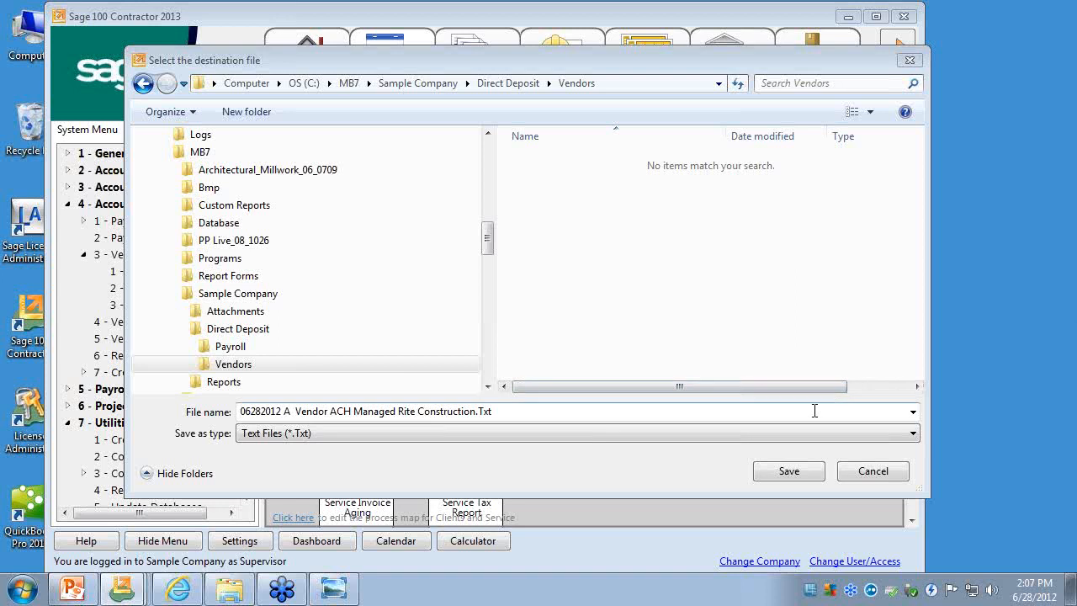
click(815, 472)
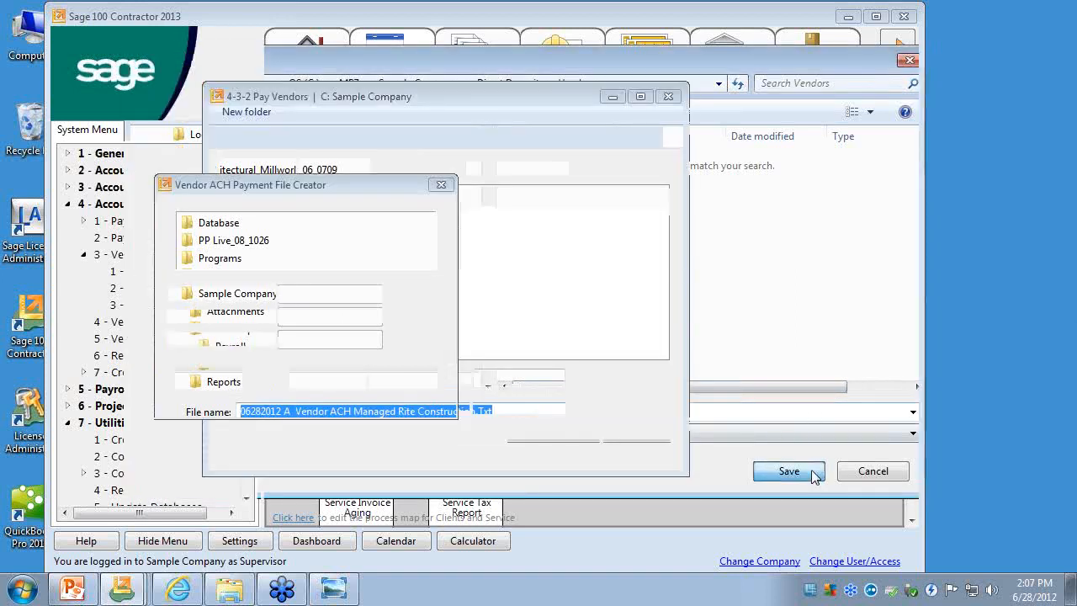
click(709, 353)
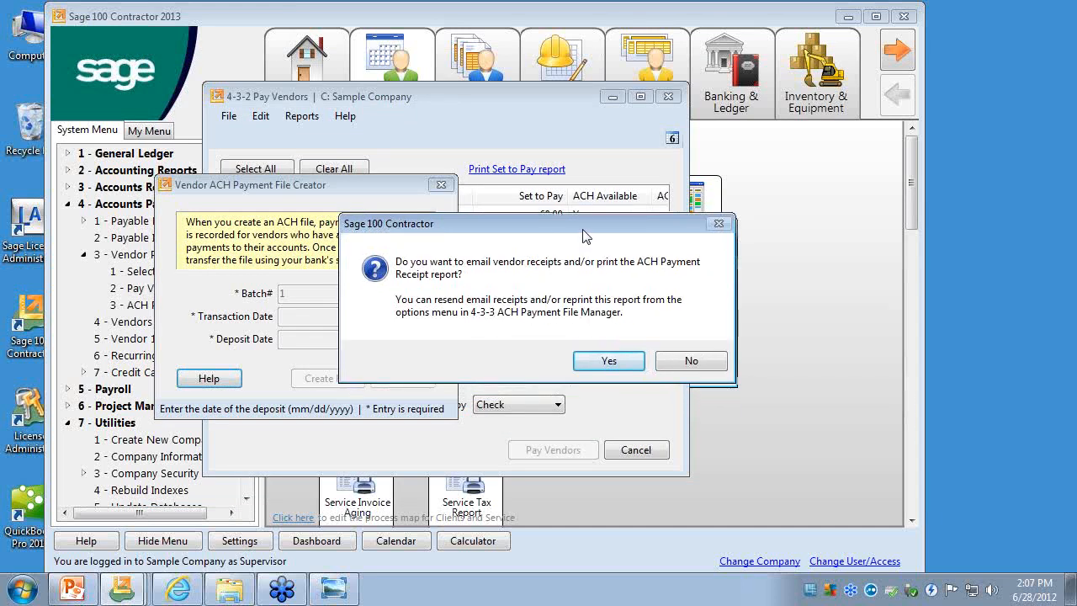
- Agree to print the vendor receipts, preview the ACH Payment Receipt report, and close the preview and report printing window
drag(585, 236, 581, 213)
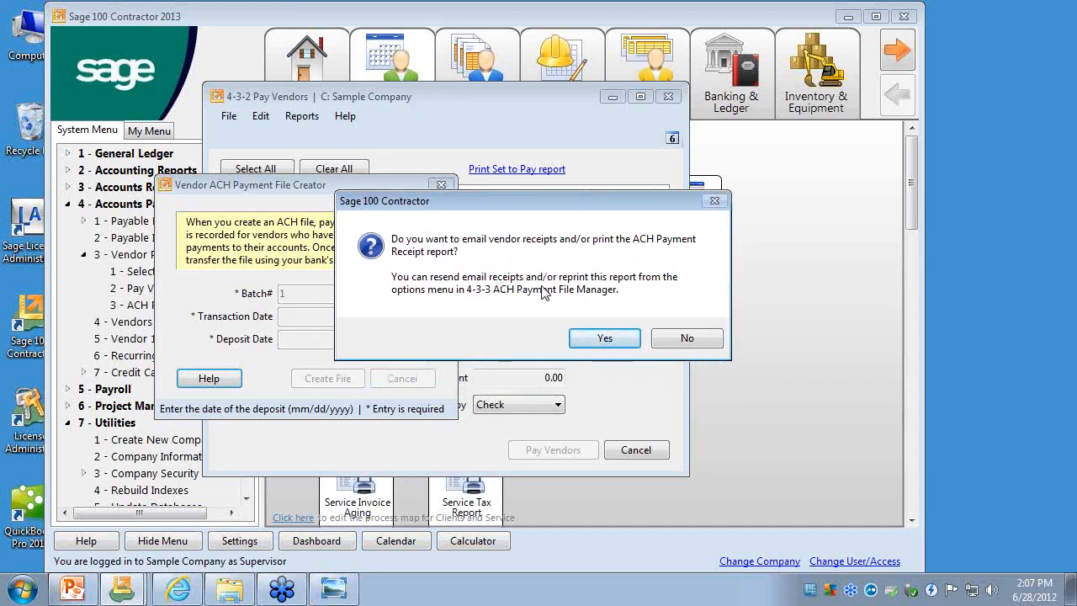
click(587, 342)
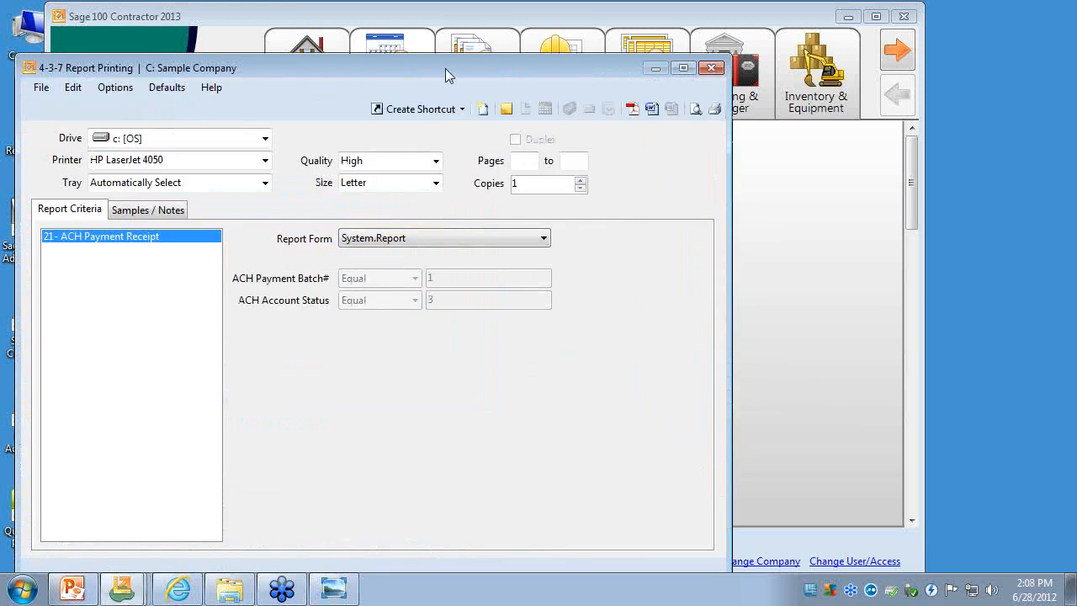
drag(445, 68, 590, 40)
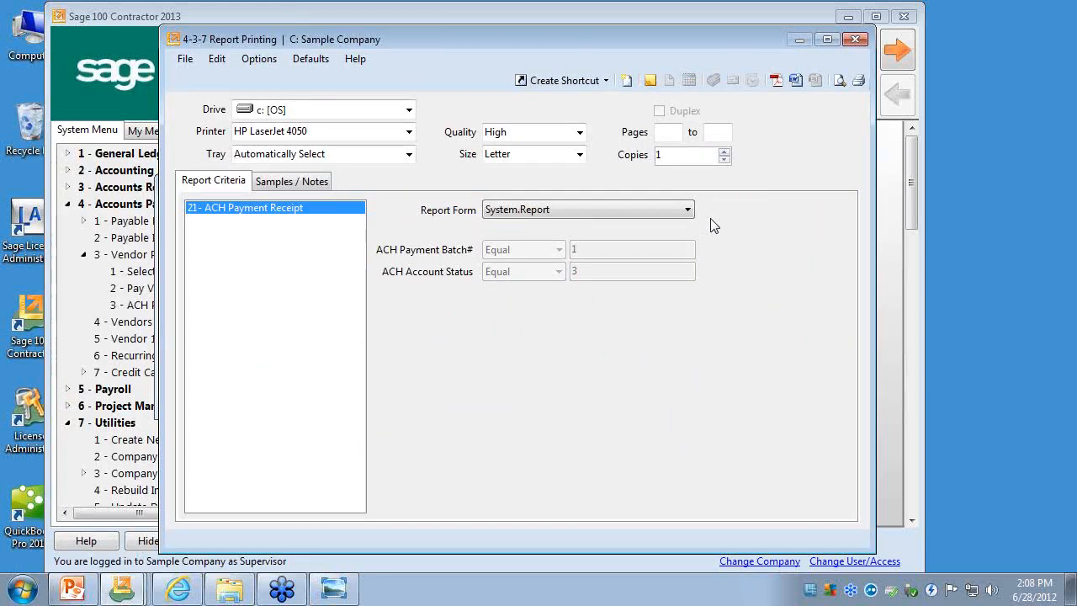
click(839, 80)
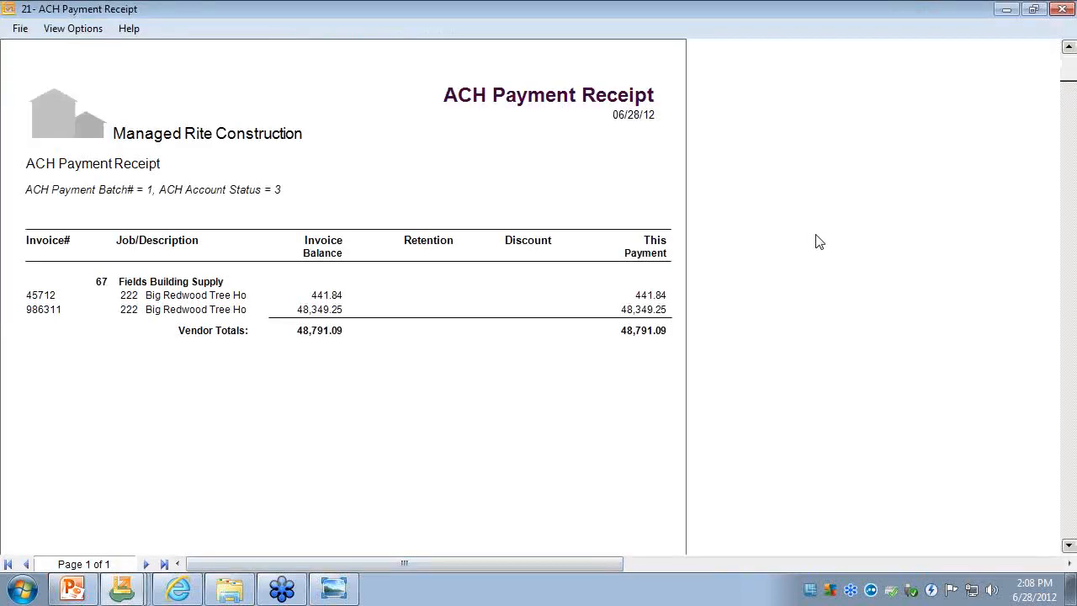
click(1061, 8)
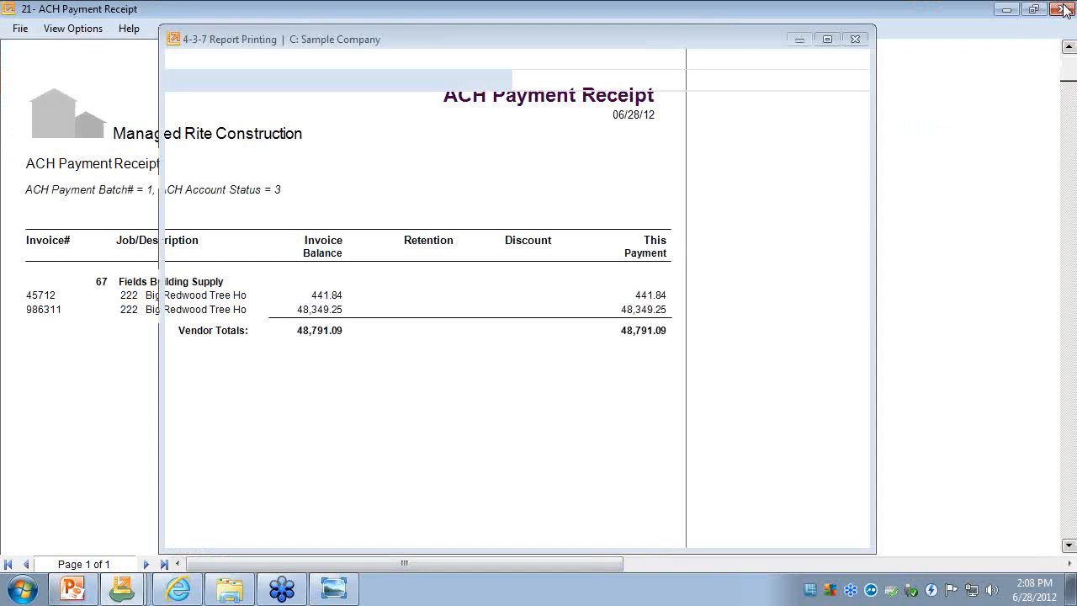
click(854, 39)
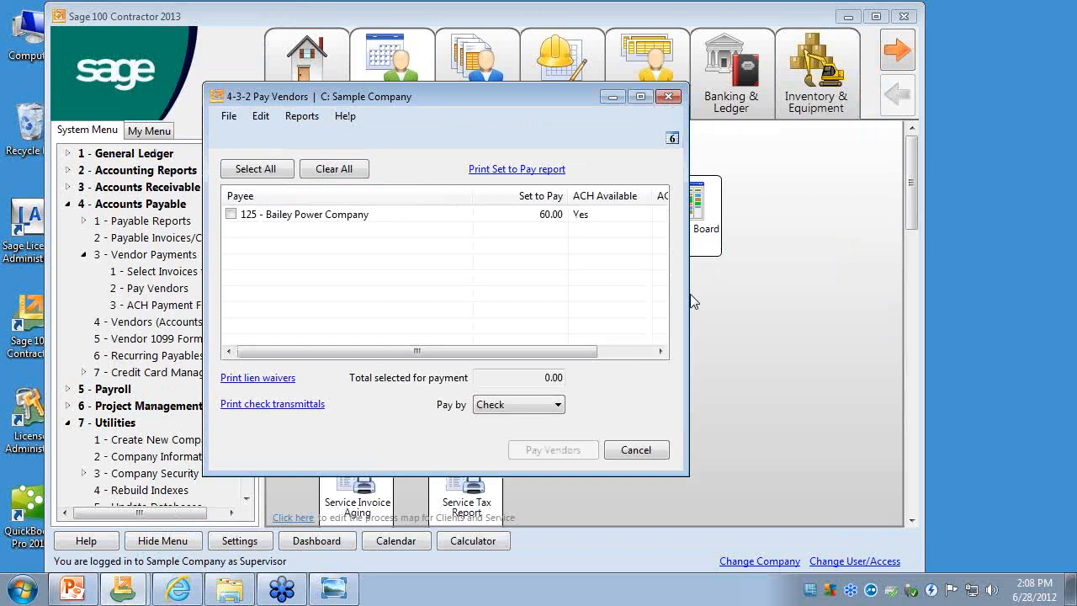
- Close Pay Vendors and collapse the Accounts Payable and Utilities groups
click(671, 99)
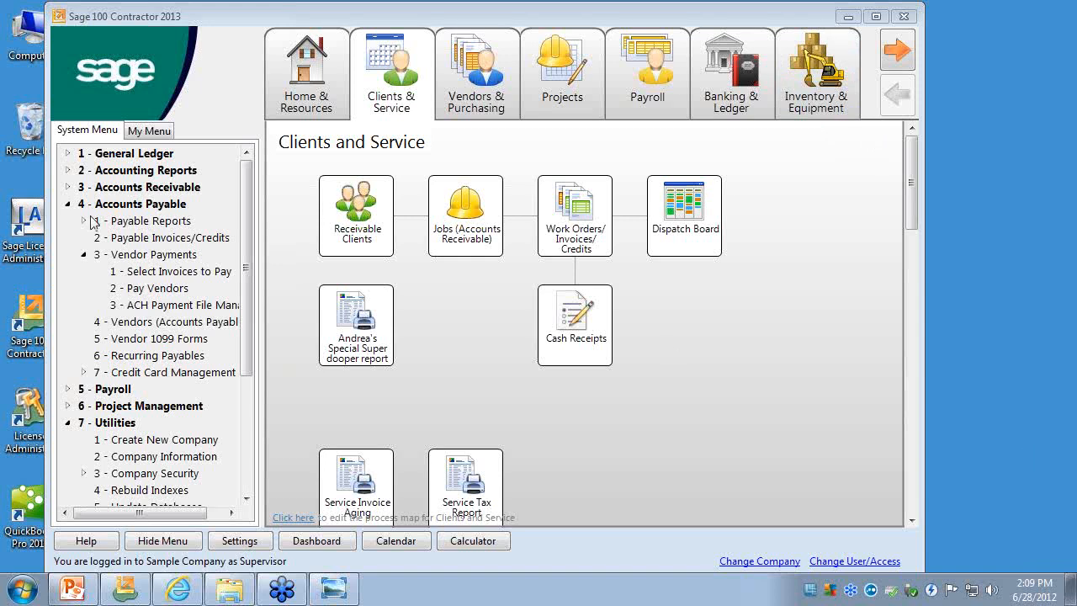
click(68, 203)
click(67, 254)
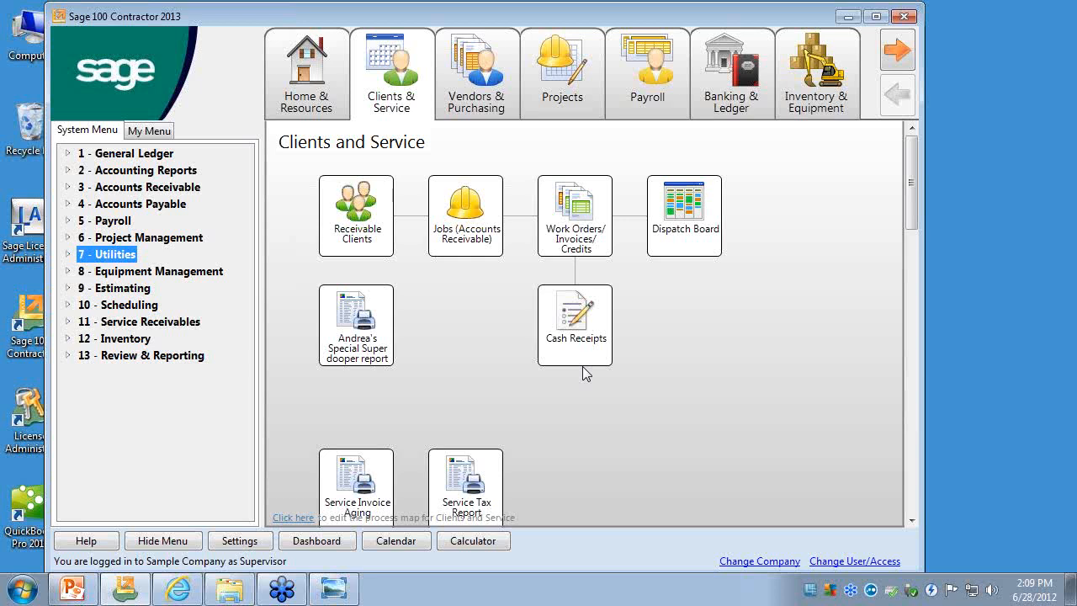
- Reopen Pay Vendors, view the Check Transmittal Report's printing criteria and preview prompt, cancel the preview and close the report window
click(67, 204)
click(83, 254)
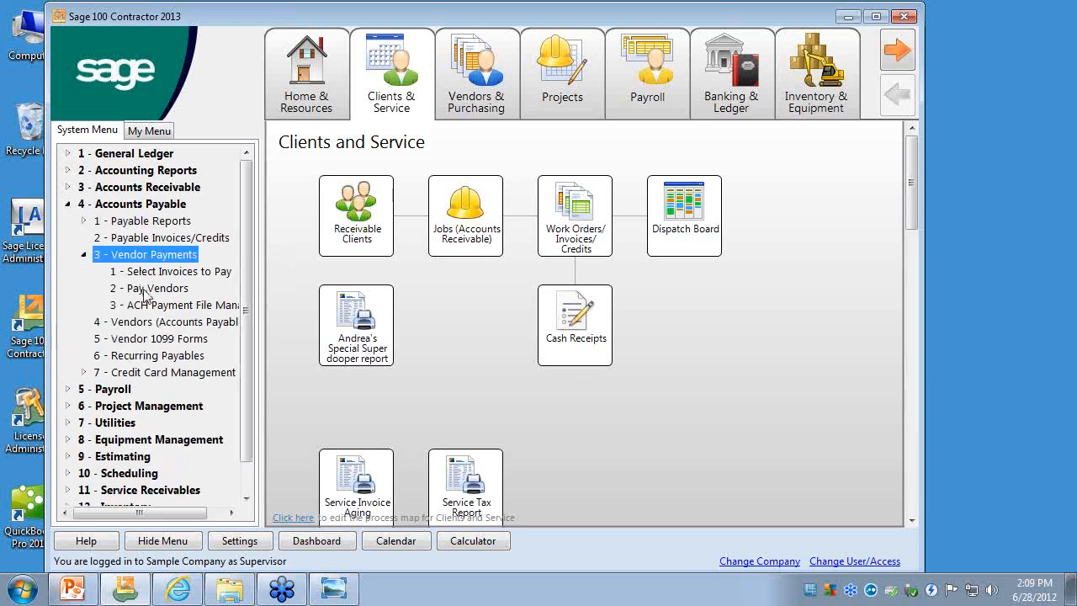
click(144, 289)
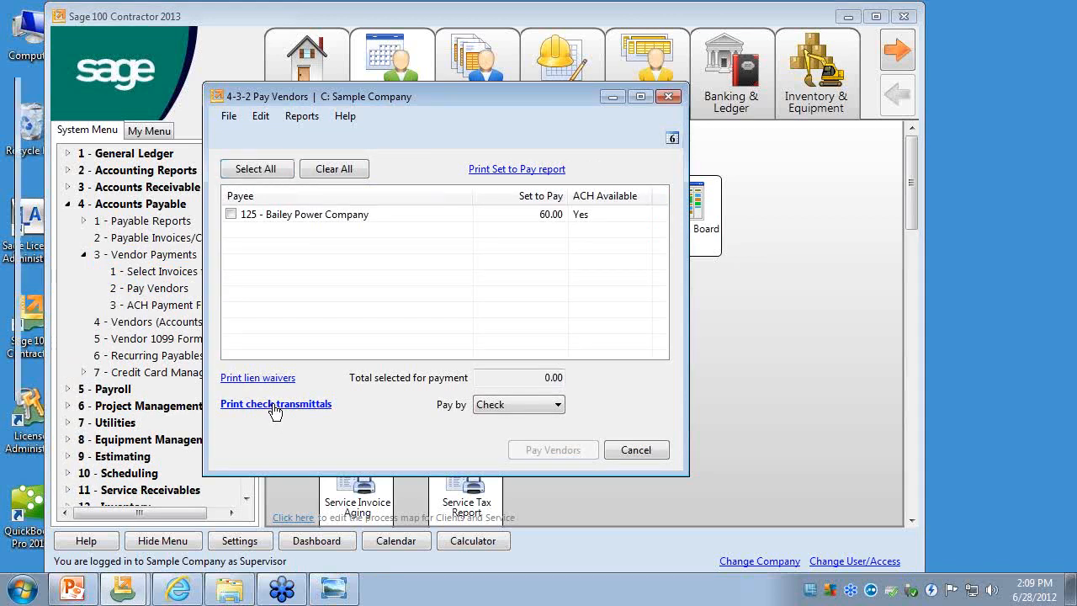
click(273, 404)
drag(336, 73, 412, 38)
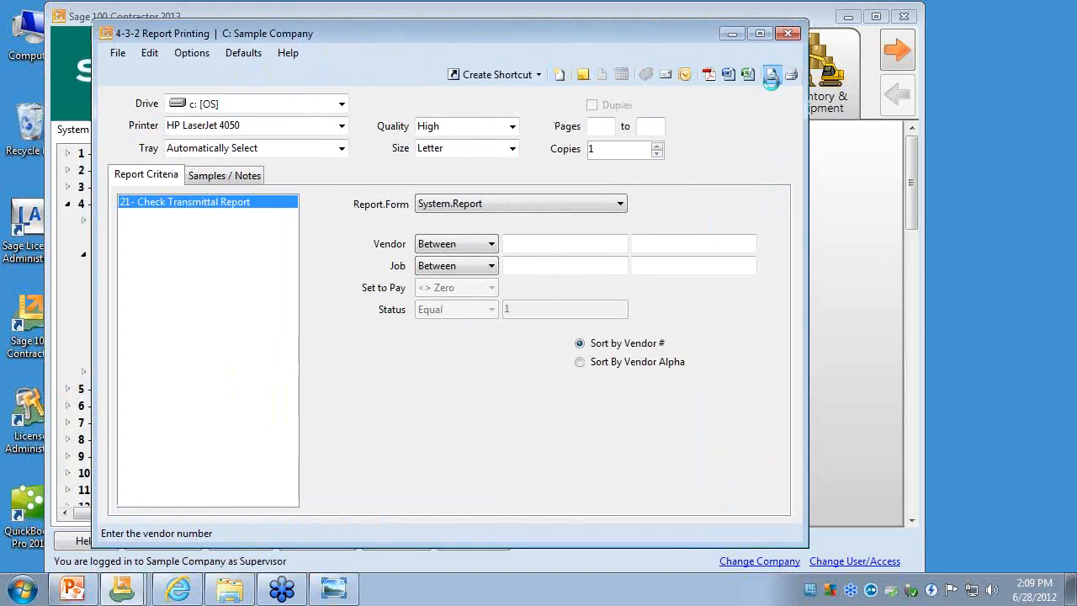
click(772, 74)
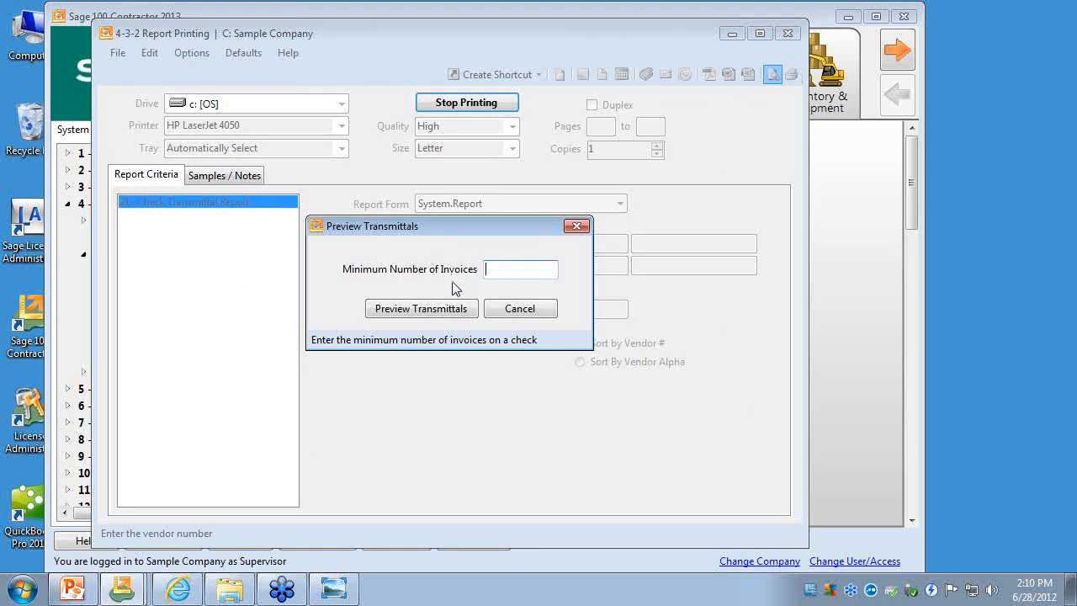
click(518, 308)
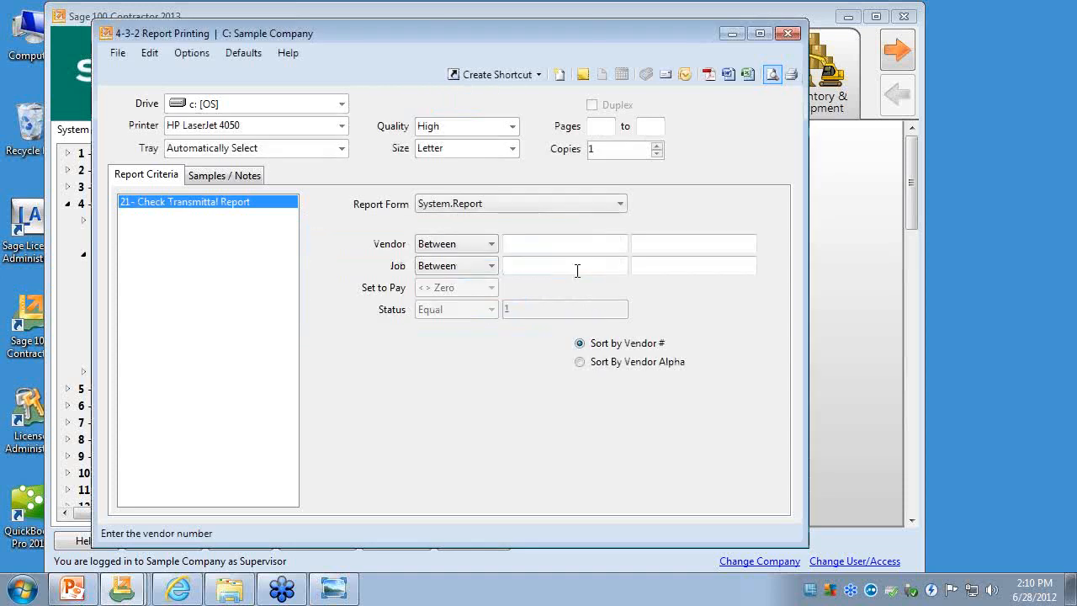
click(787, 33)
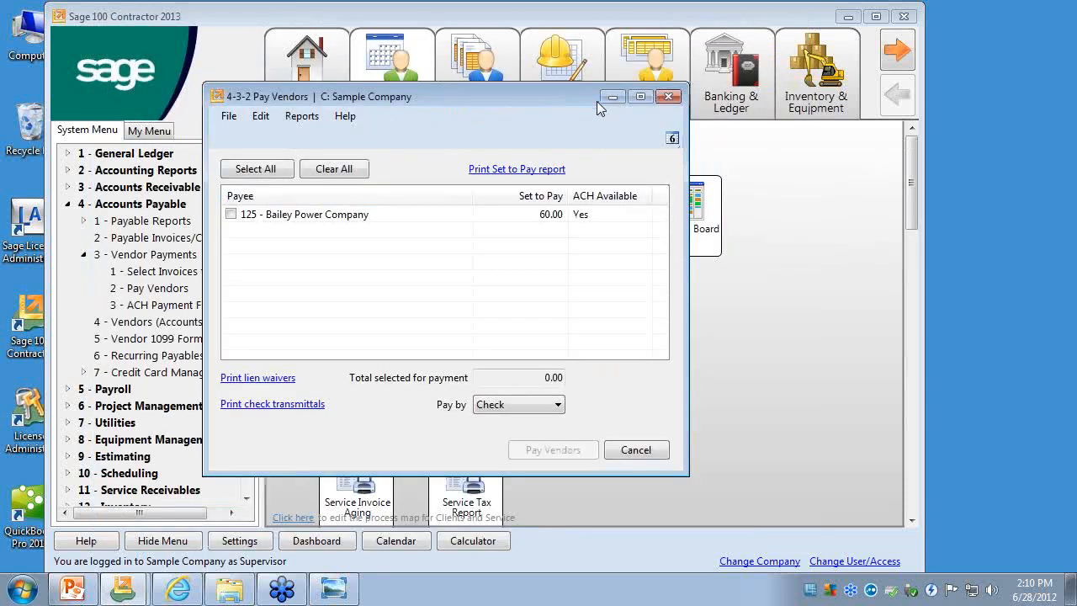
- Close the Pay Vendors window and collapse Vendor Payments under Accounts Payable
drag(590, 96, 586, 77)
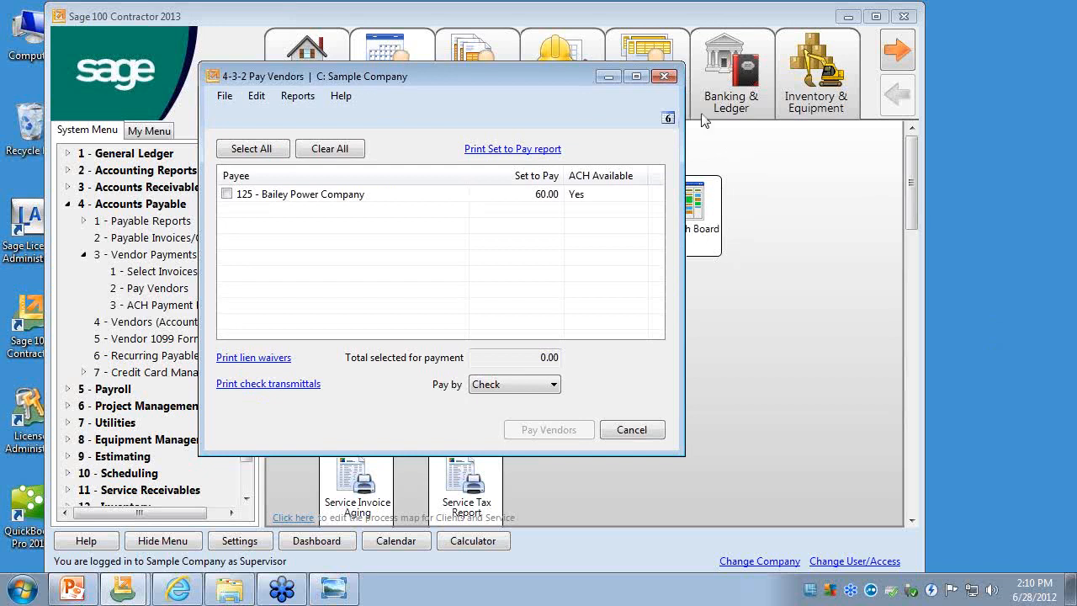
click(663, 77)
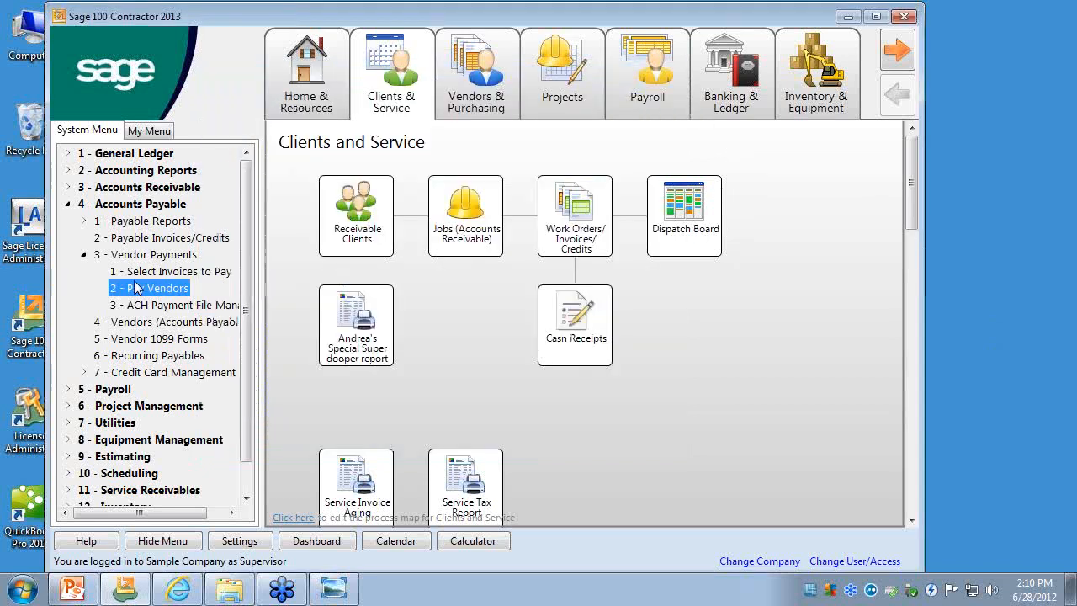
click(84, 254)
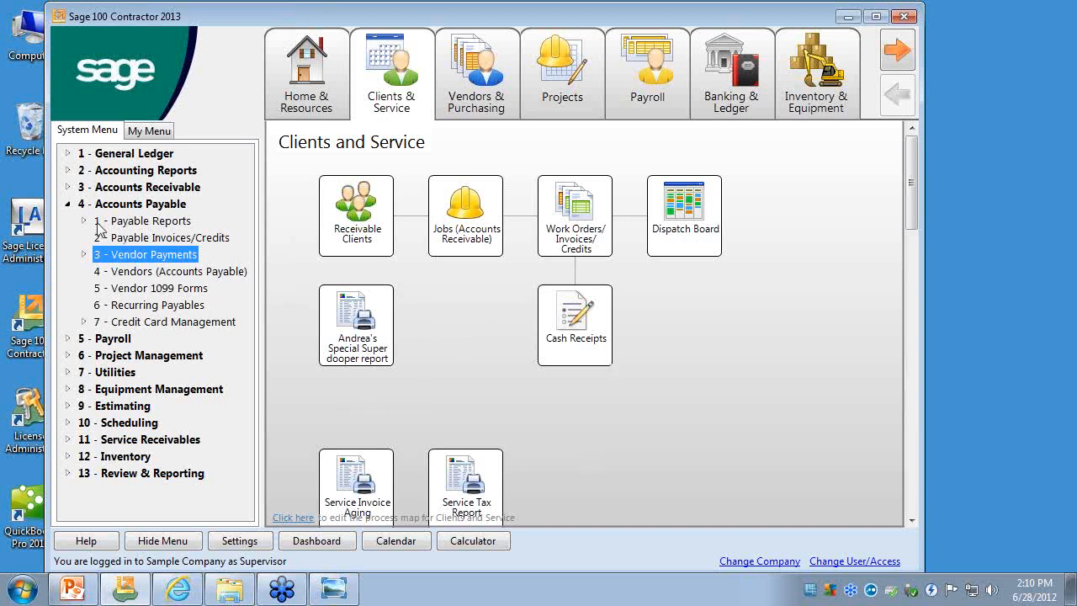
- Open Search Reports under Review & Reporting and view its other search options before hiding them again
click(67, 203)
click(68, 355)
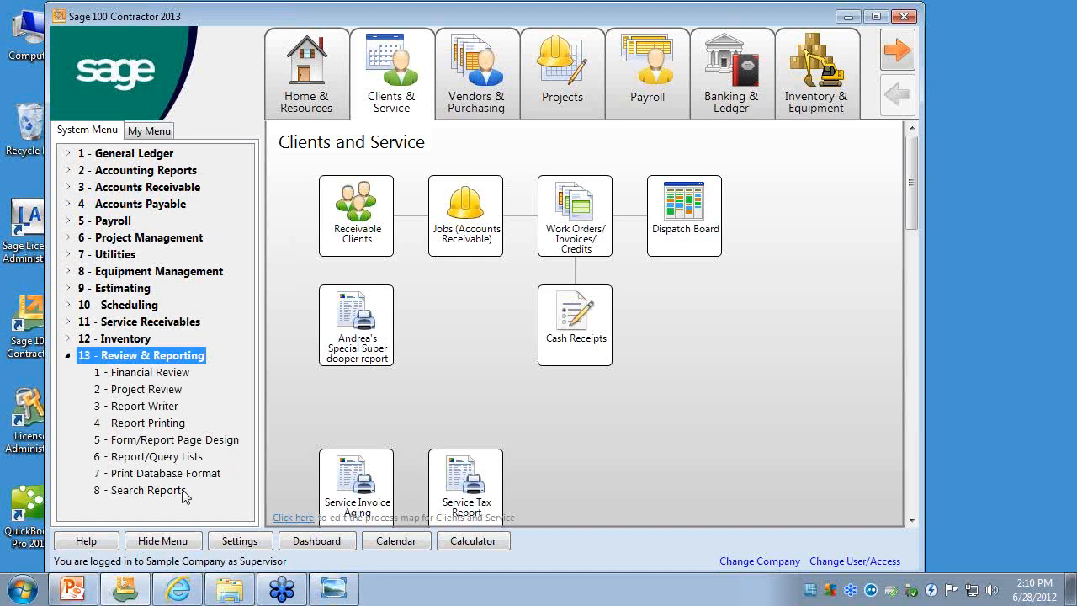
click(147, 490)
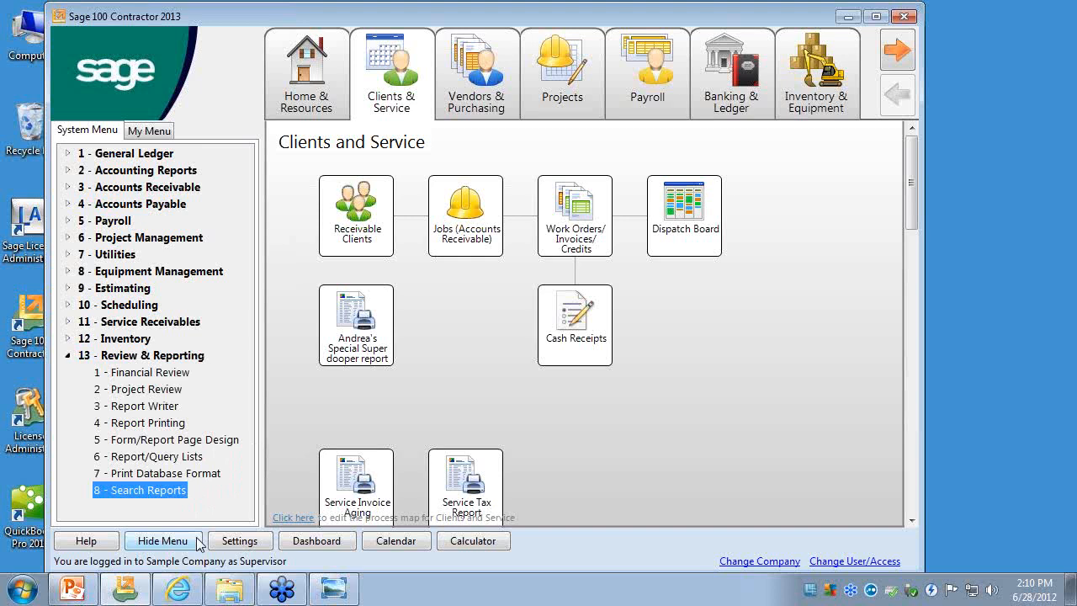
double_click(169, 493)
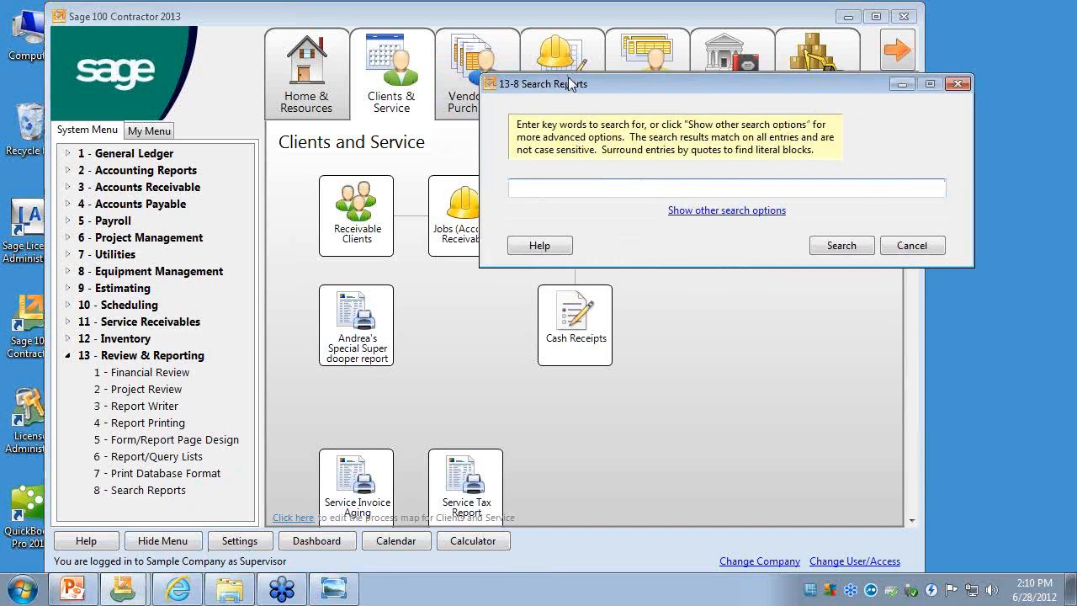
click(492, 174)
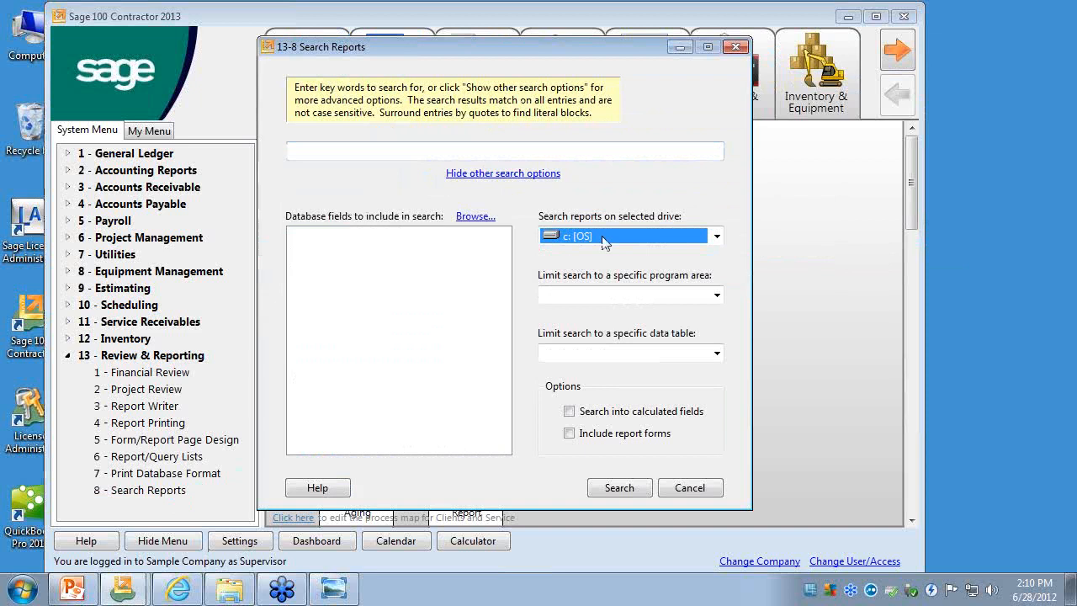
click(734, 49)
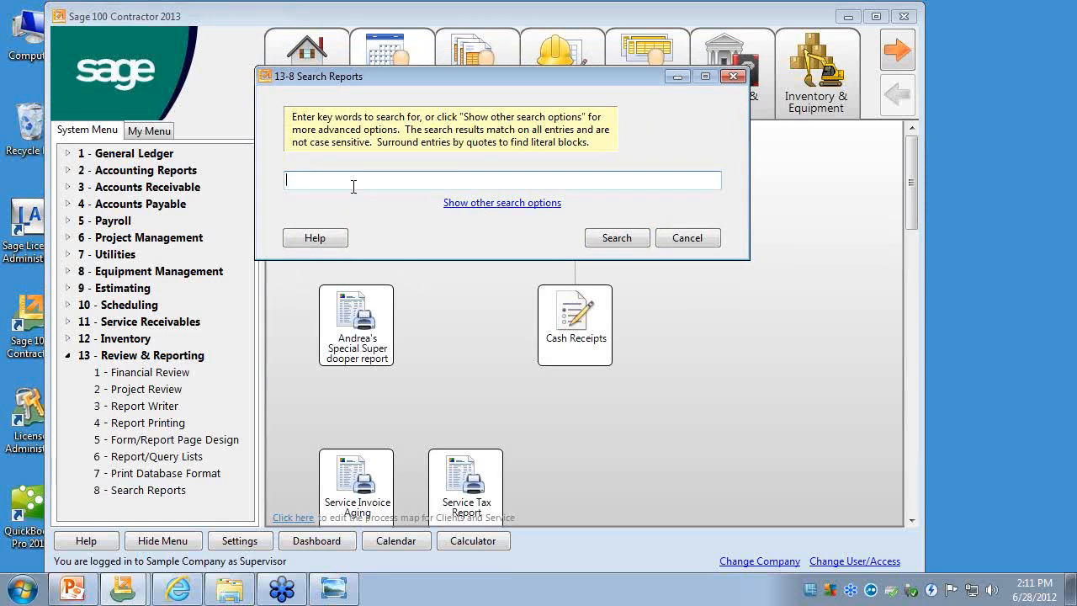
- Search the reports for "job" and narrow the results list to enlarge the report preview
text(job)
click(621, 240)
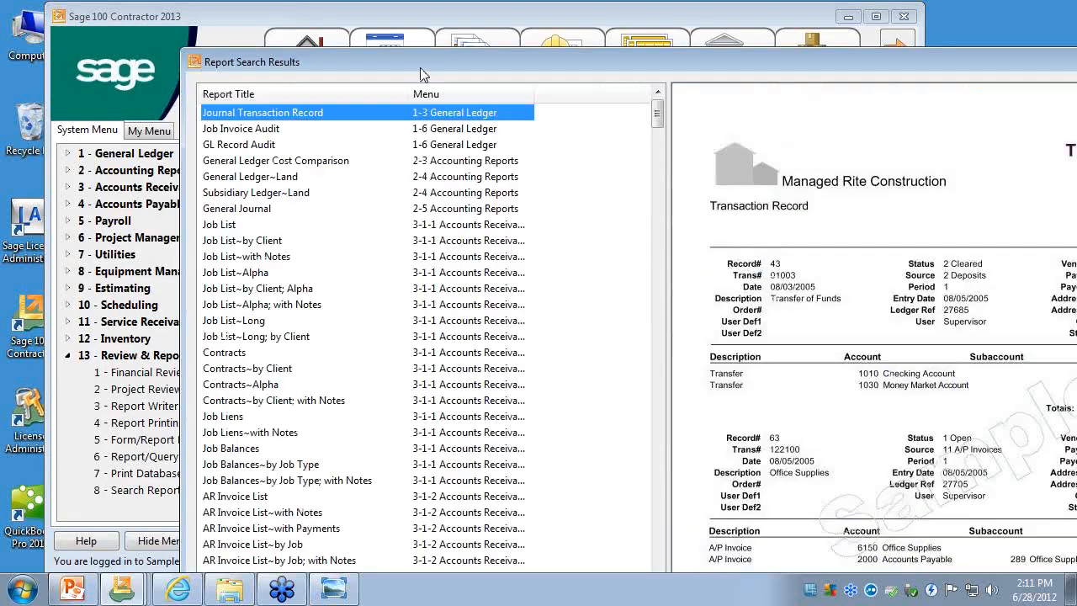
drag(423, 75, 254, 32)
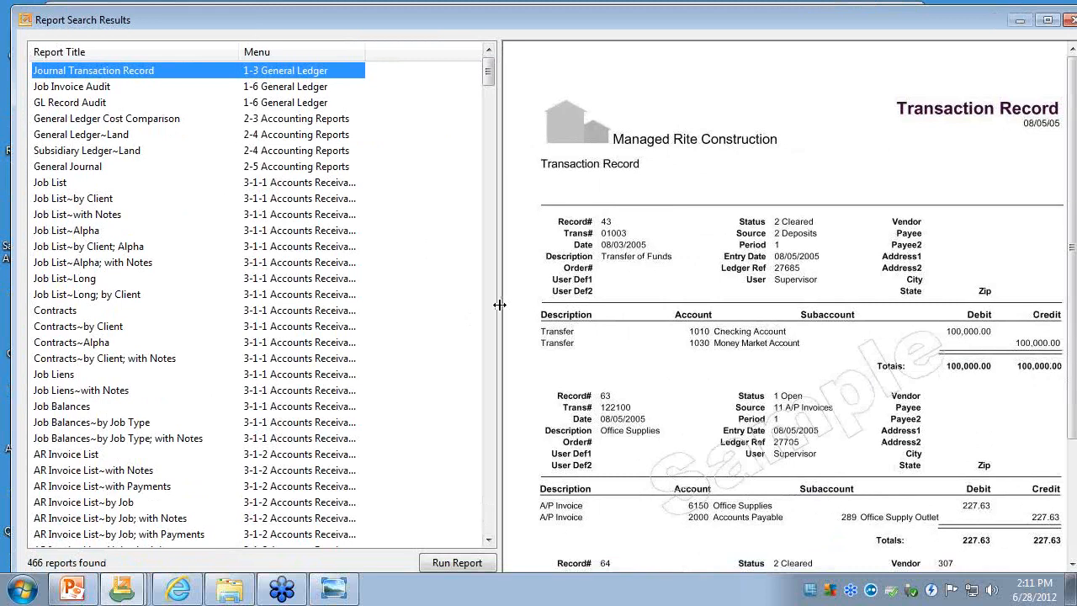
drag(500, 301, 400, 307)
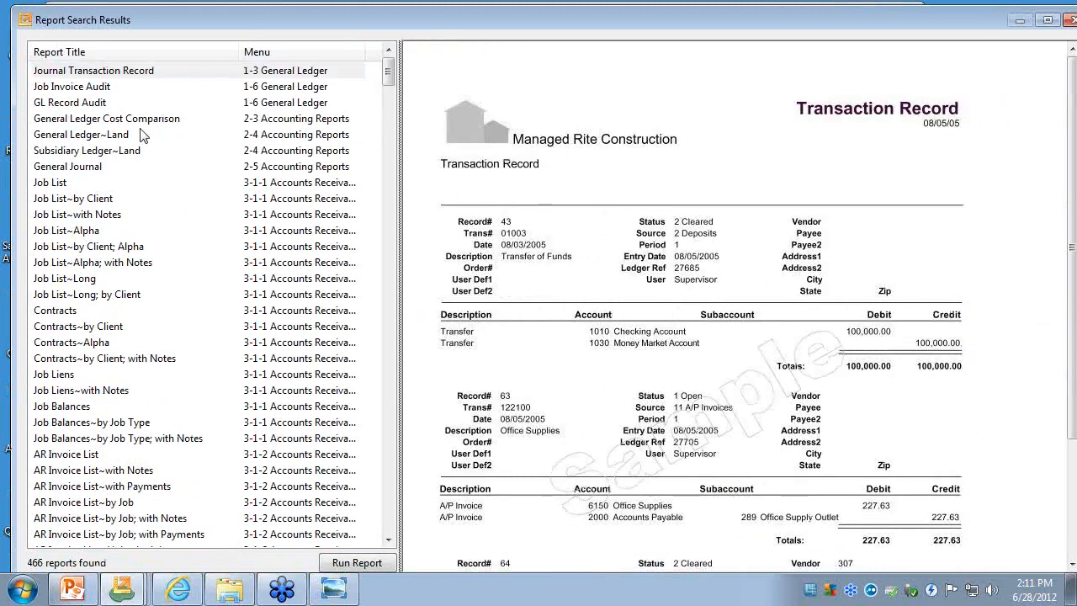
- Preview the Job Invoice Audit, General Ledger~Land and Job List~by Client; Alpha reports, browse the remaining results and close them
click(102, 88)
click(118, 137)
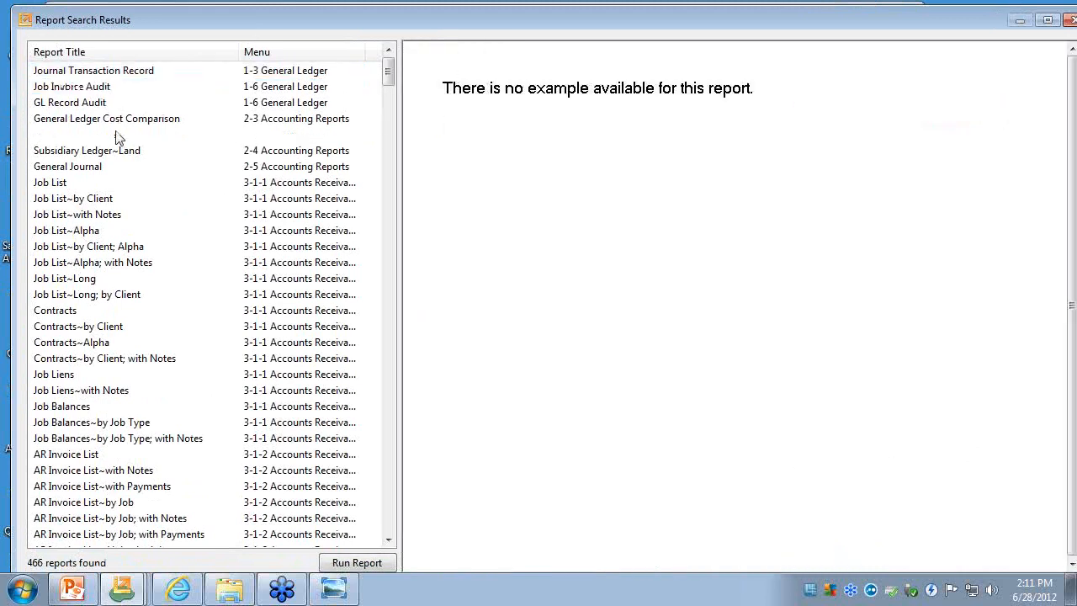
click(122, 247)
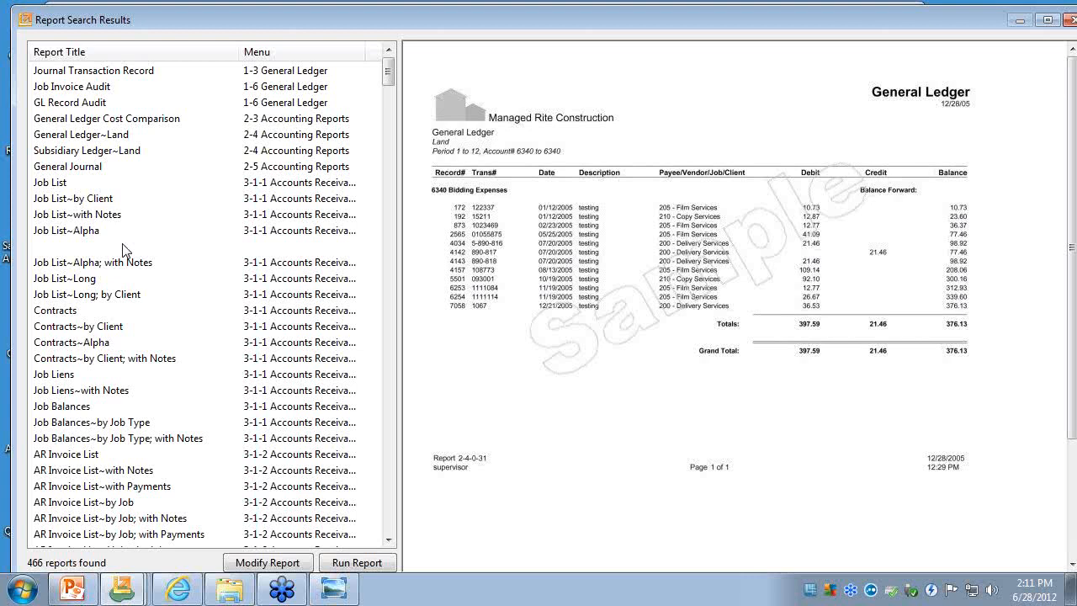
click(383, 528)
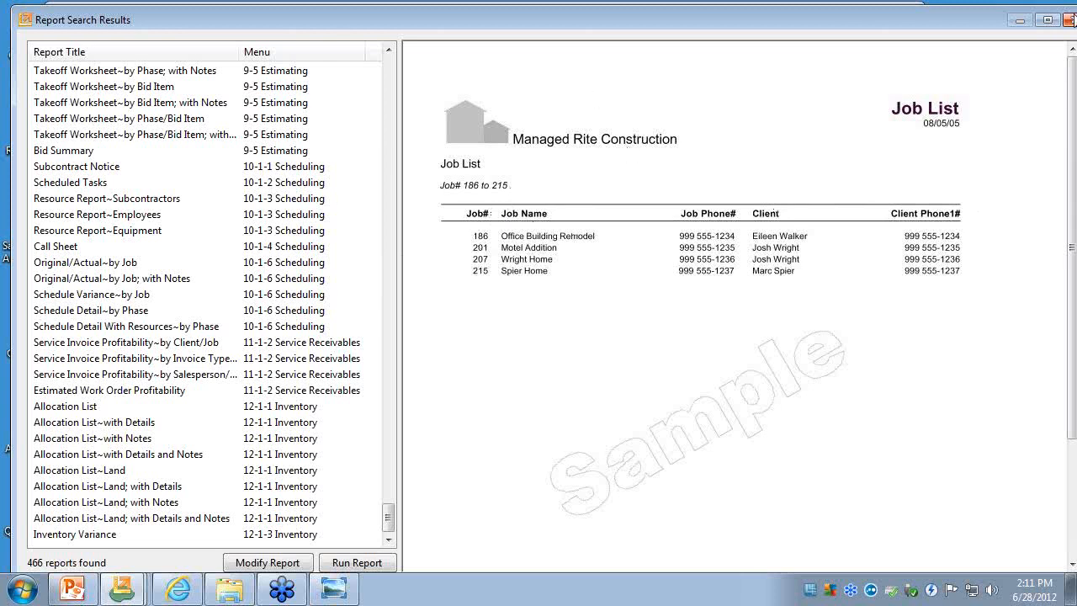
click(1070, 20)
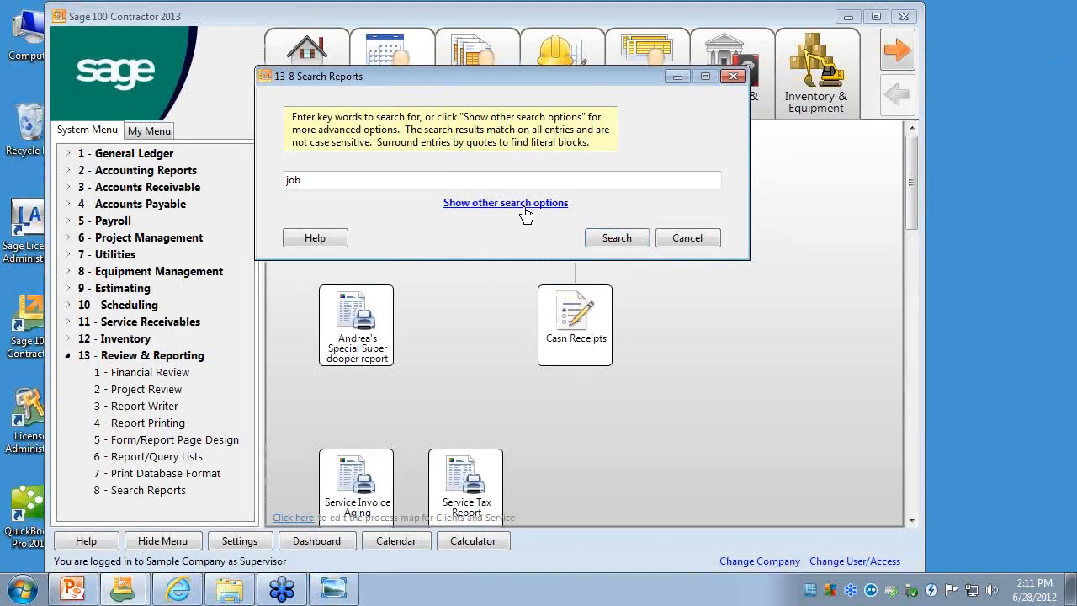
- Show the other search options for the "job" report search
click(523, 203)
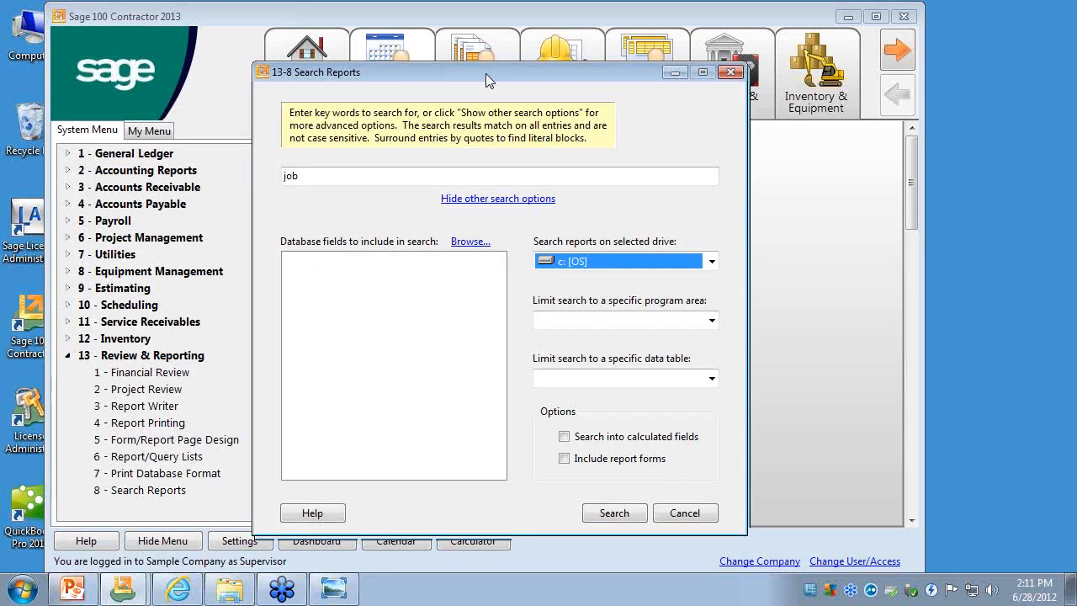
drag(294, 140, 270, 139)
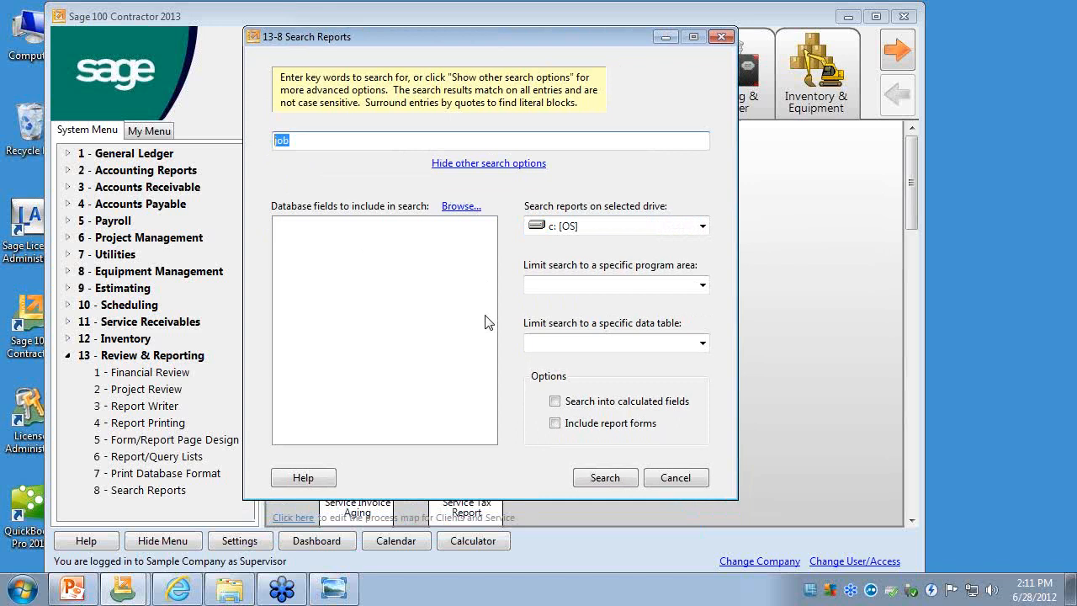
- Try to add a database field from the Accounts Receivable table under 3-5 Jobs to the search
click(465, 208)
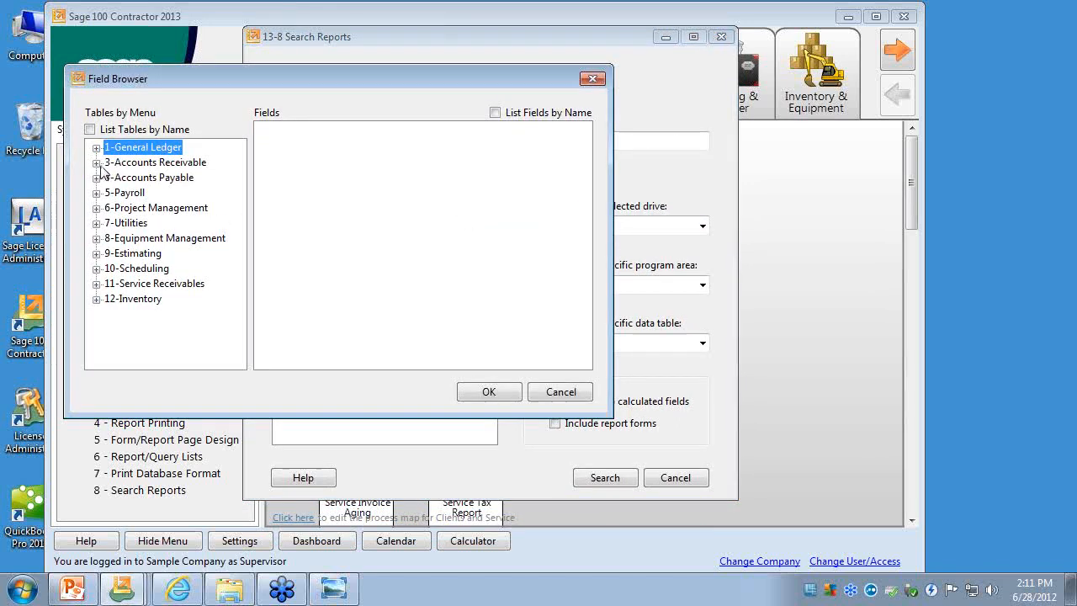
click(97, 163)
click(111, 192)
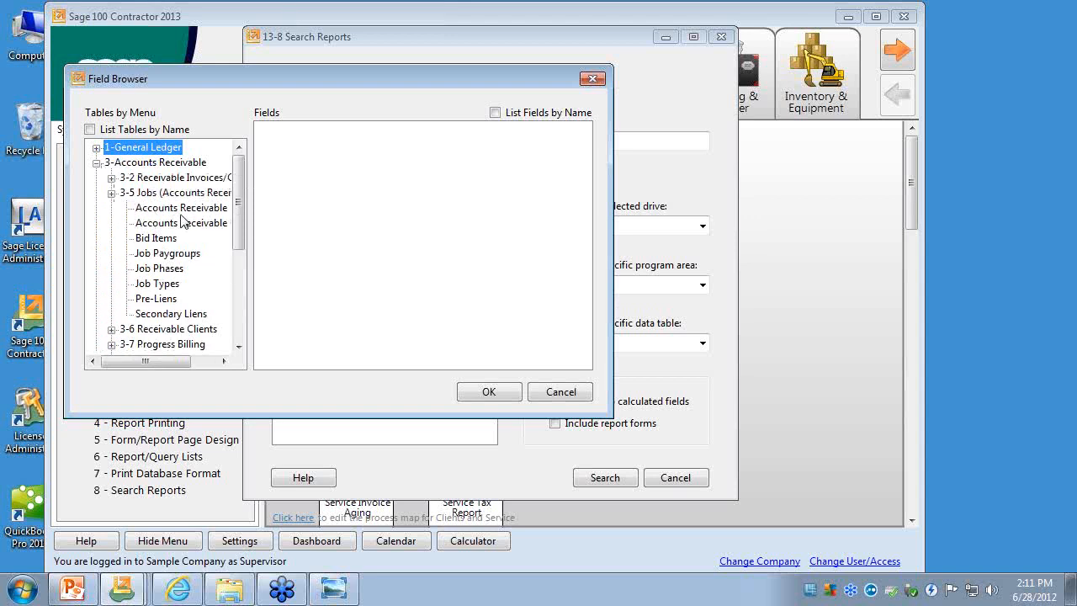
click(180, 208)
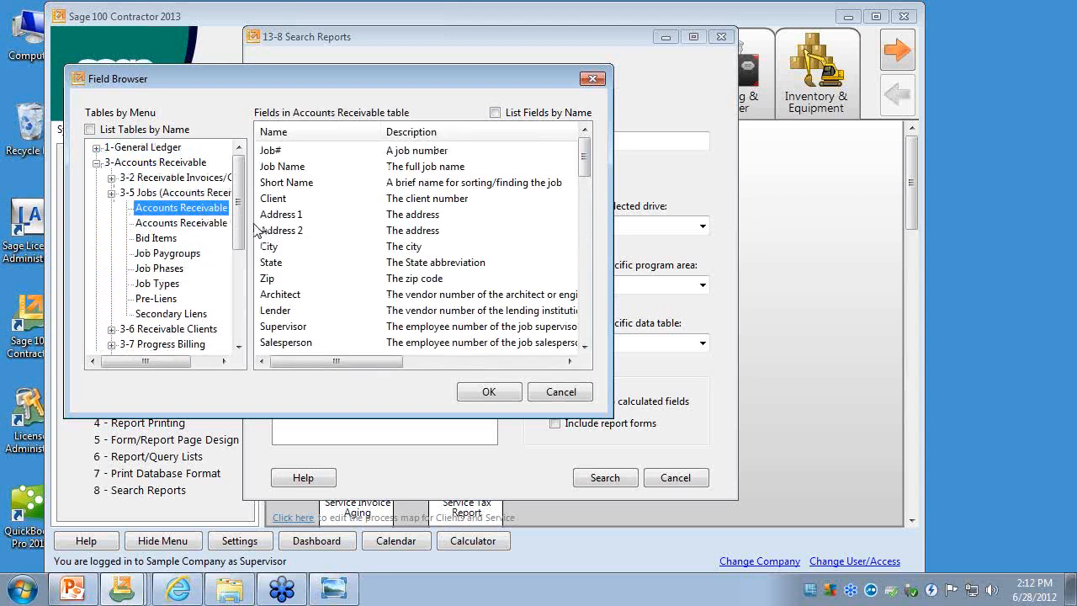
drag(252, 224, 287, 224)
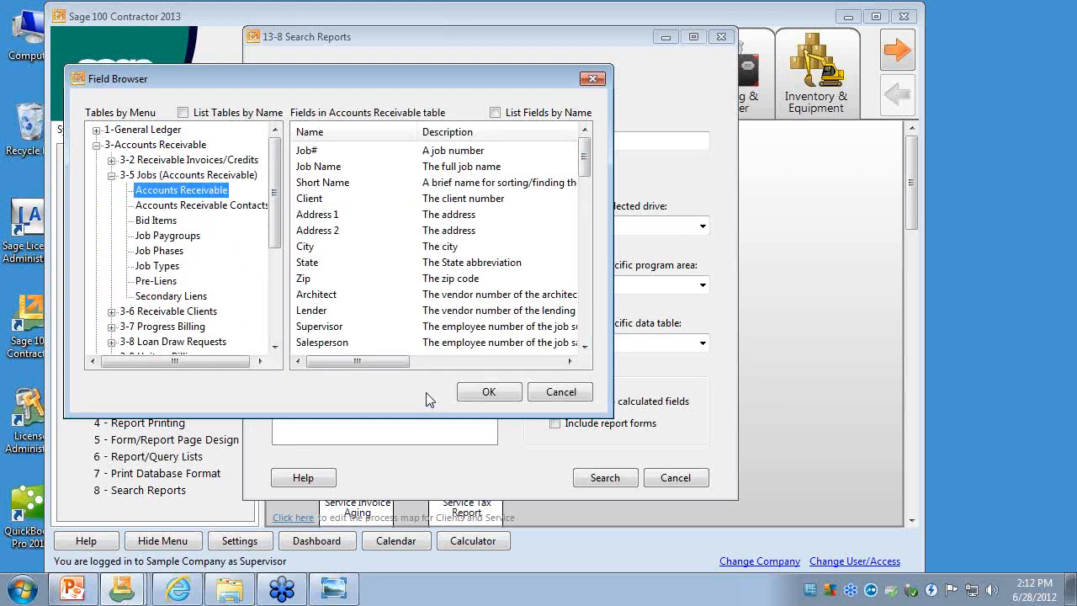
click(492, 393)
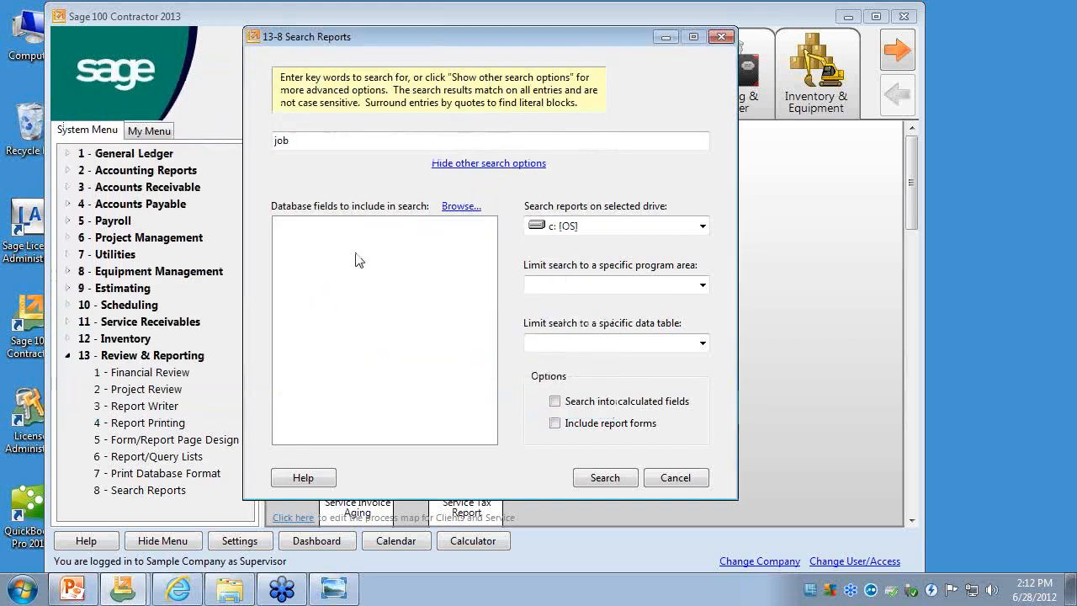
- Add the Job# field of the Accounts Receivable table under 3-5 Jobs to the search, run it and close the results
click(461, 206)
click(117, 183)
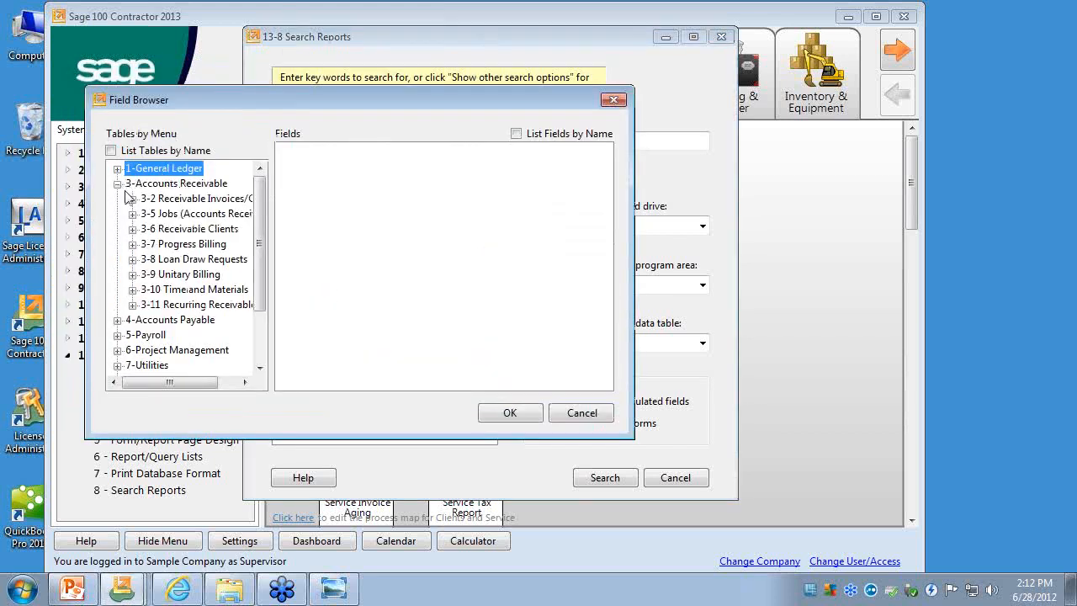
click(132, 214)
click(234, 230)
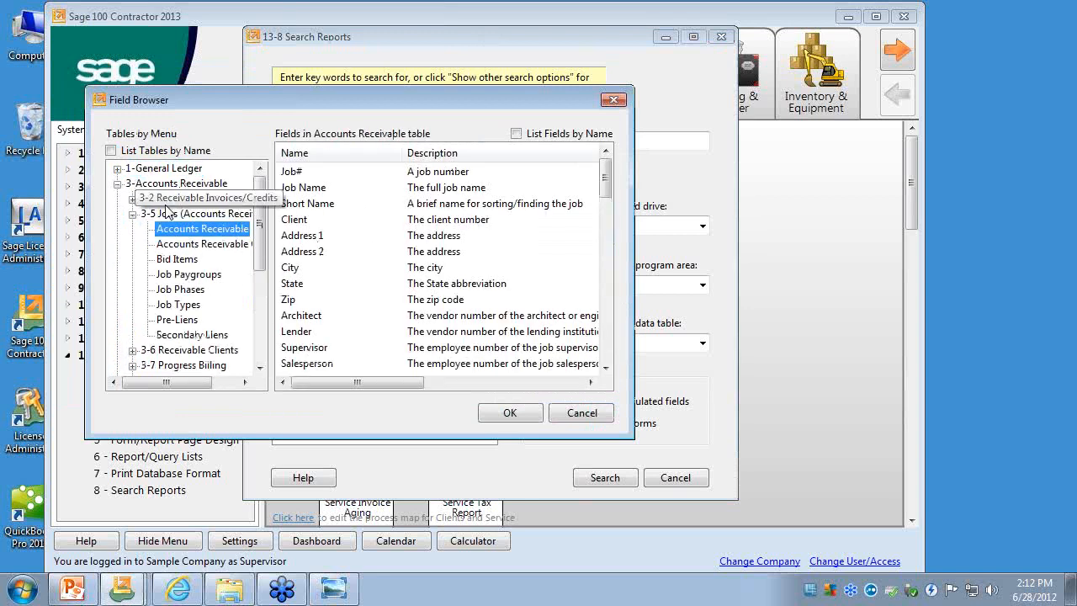
click(312, 178)
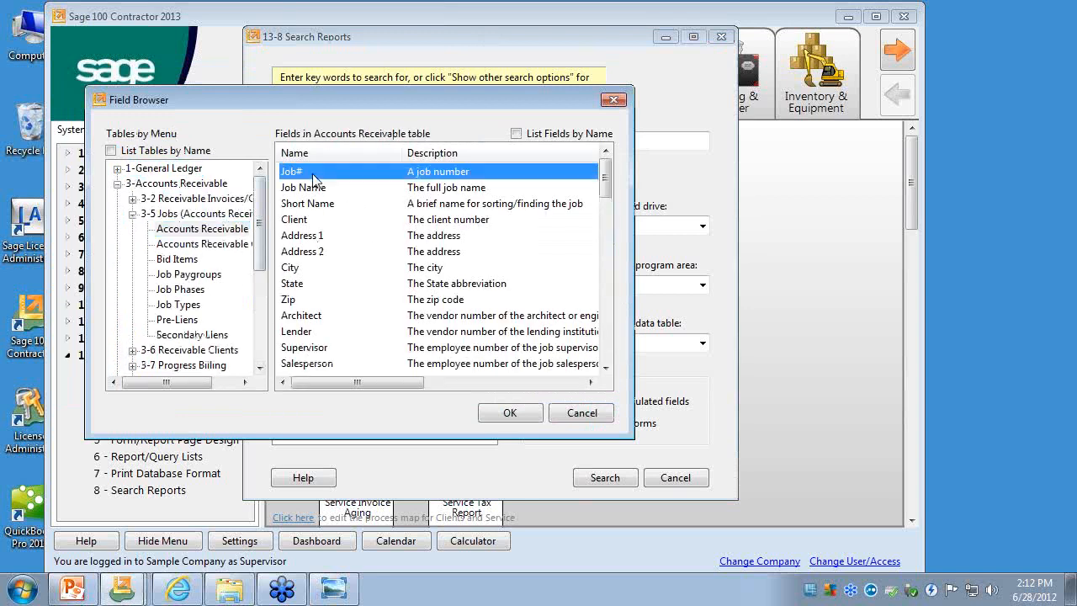
double_click(313, 178)
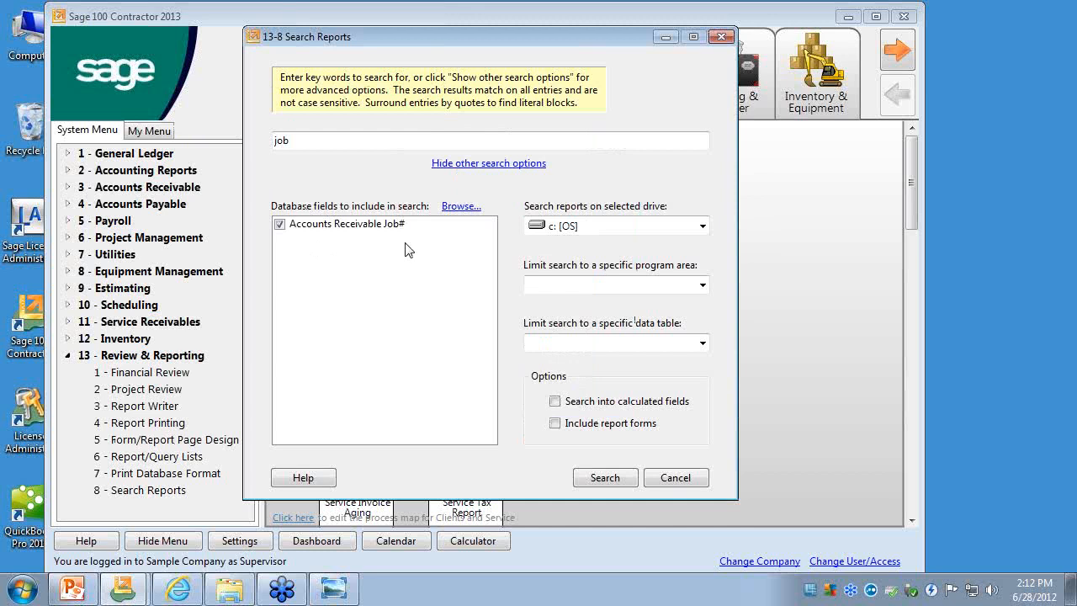
click(602, 477)
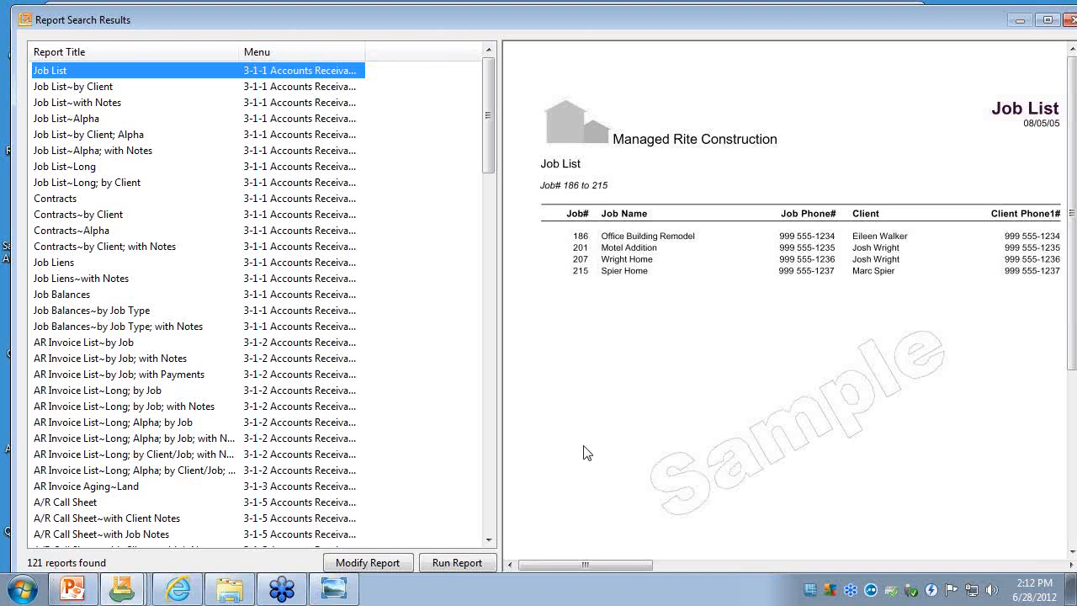
click(1070, 20)
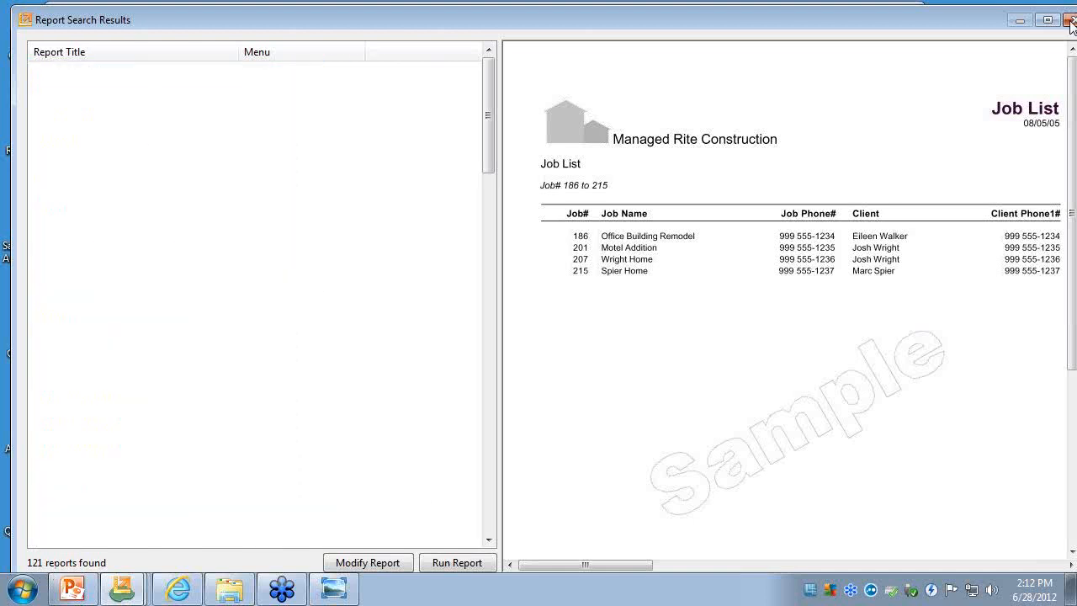
- Limit the search to the Accounts Receivable program area, run it, and close the report results
click(702, 287)
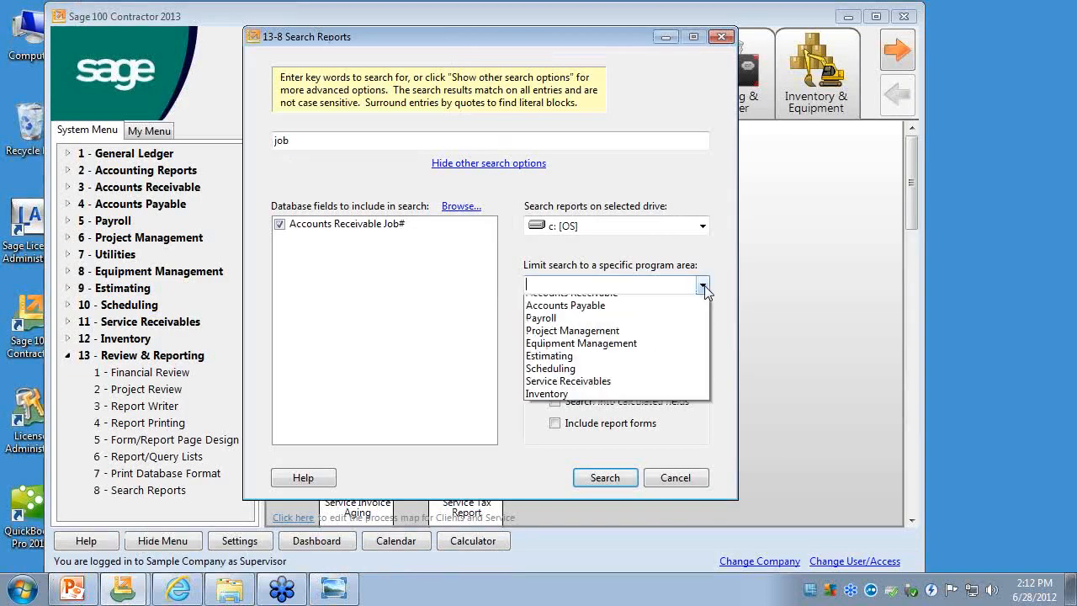
click(682, 328)
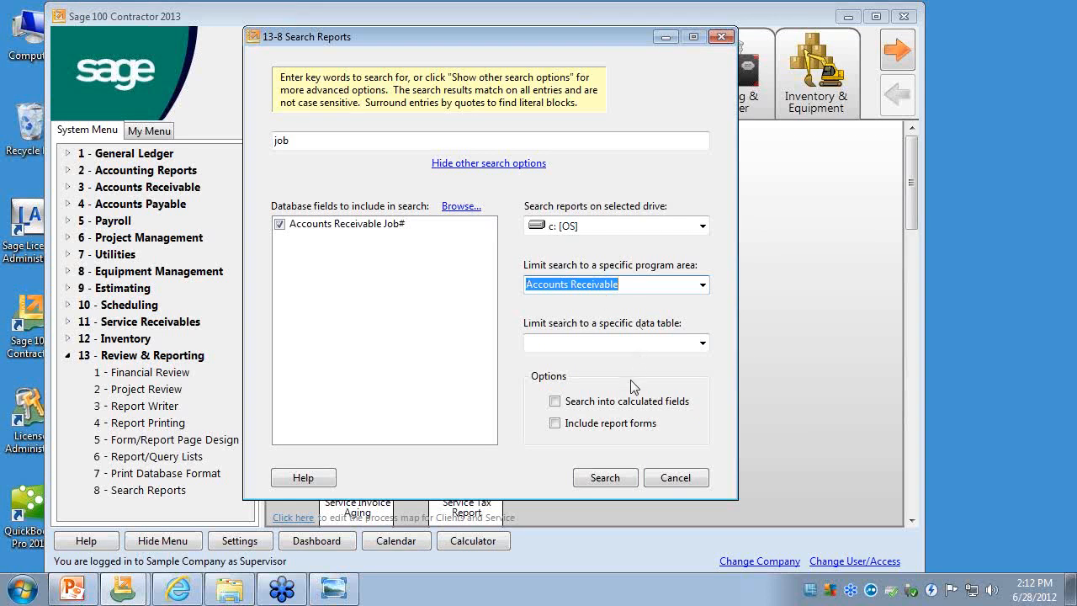
click(599, 484)
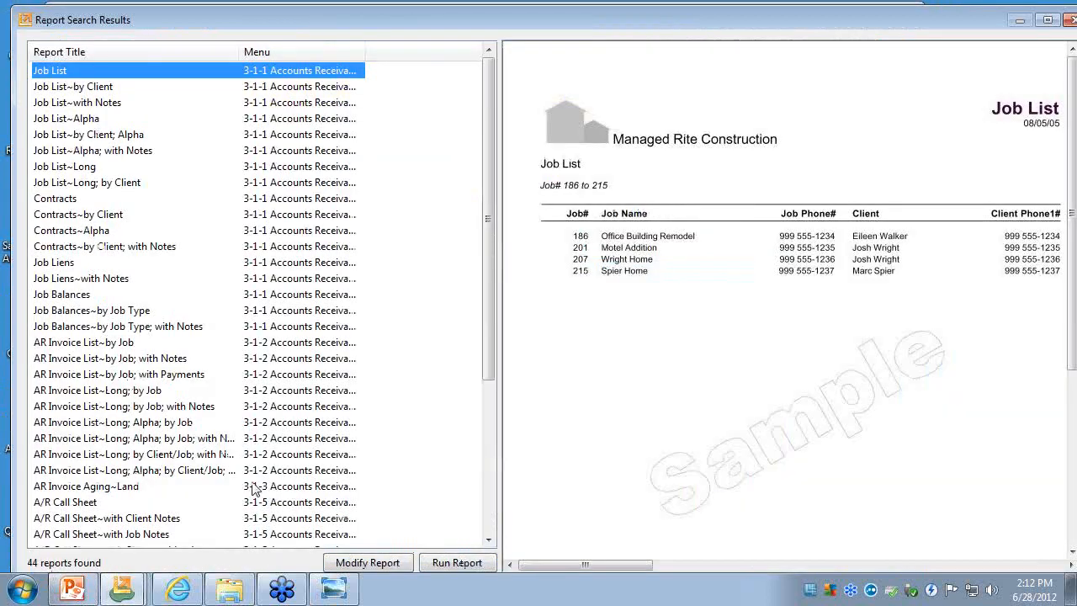
click(1050, 22)
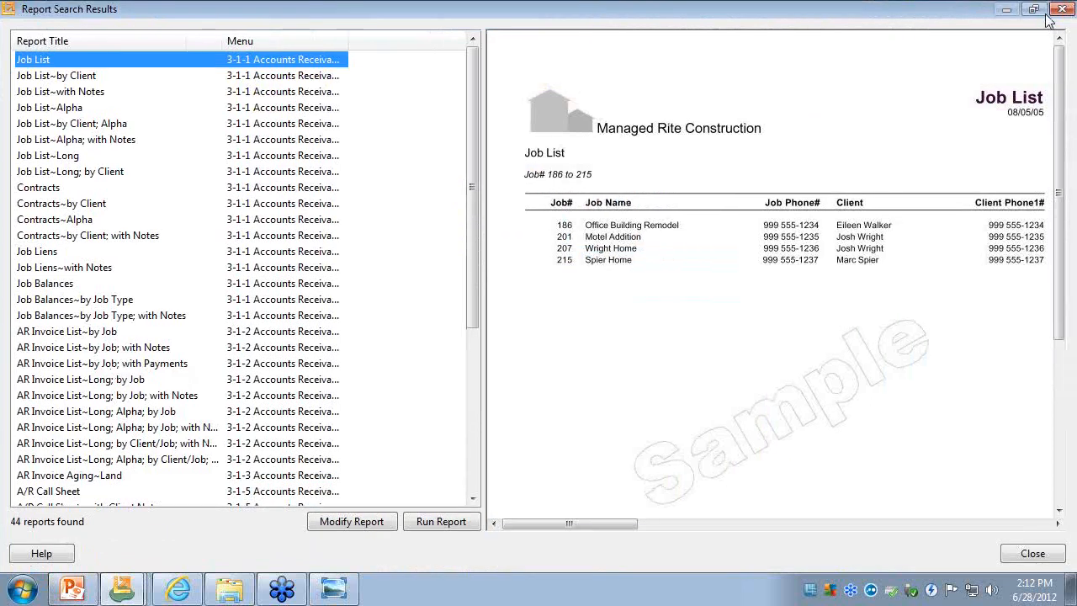
click(1062, 9)
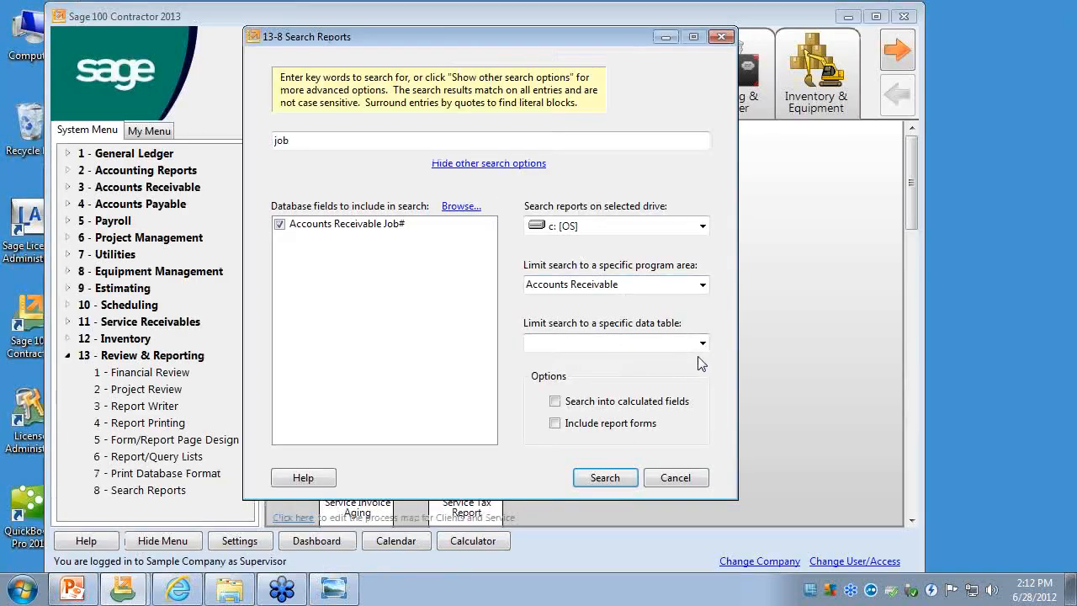
- Look through the data tables available for limiting the search without choosing one
click(702, 343)
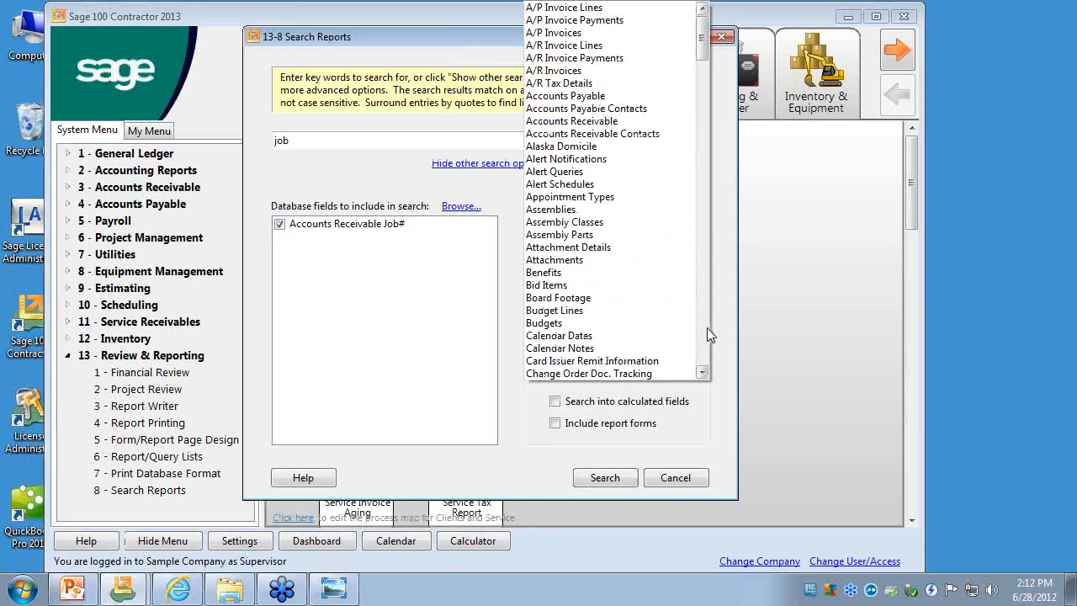
drag(704, 40, 705, 361)
click(727, 363)
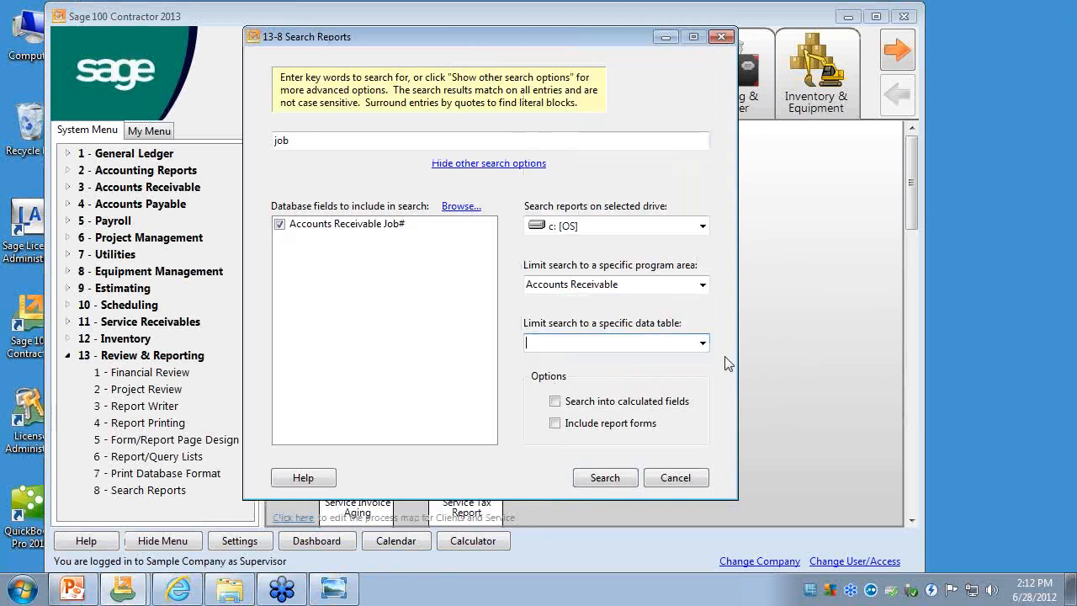
- Turn on Search into calculated fields and rerun the report search
click(586, 404)
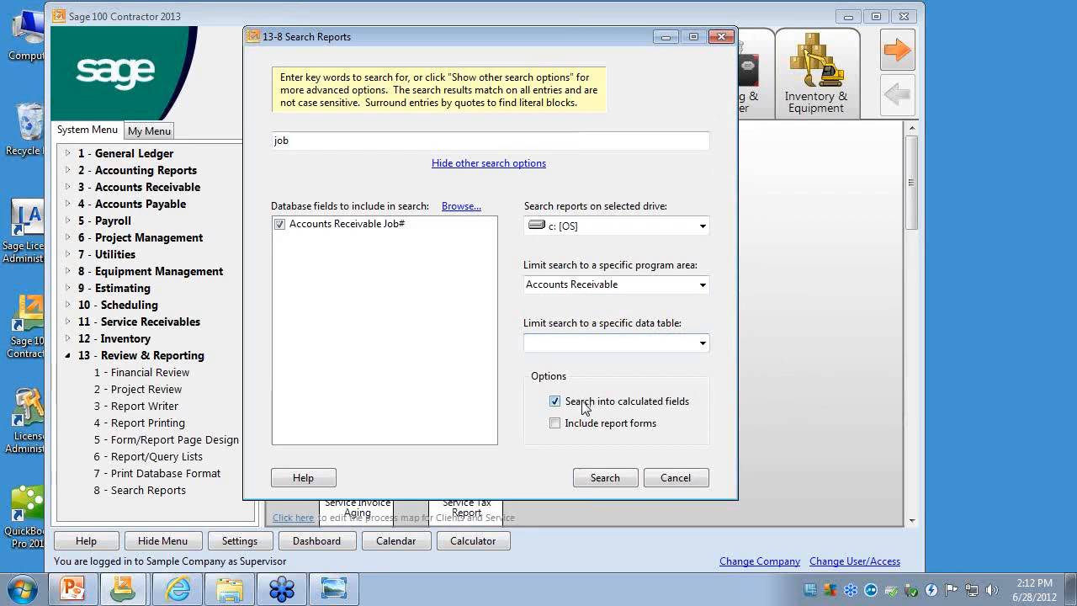
click(620, 478)
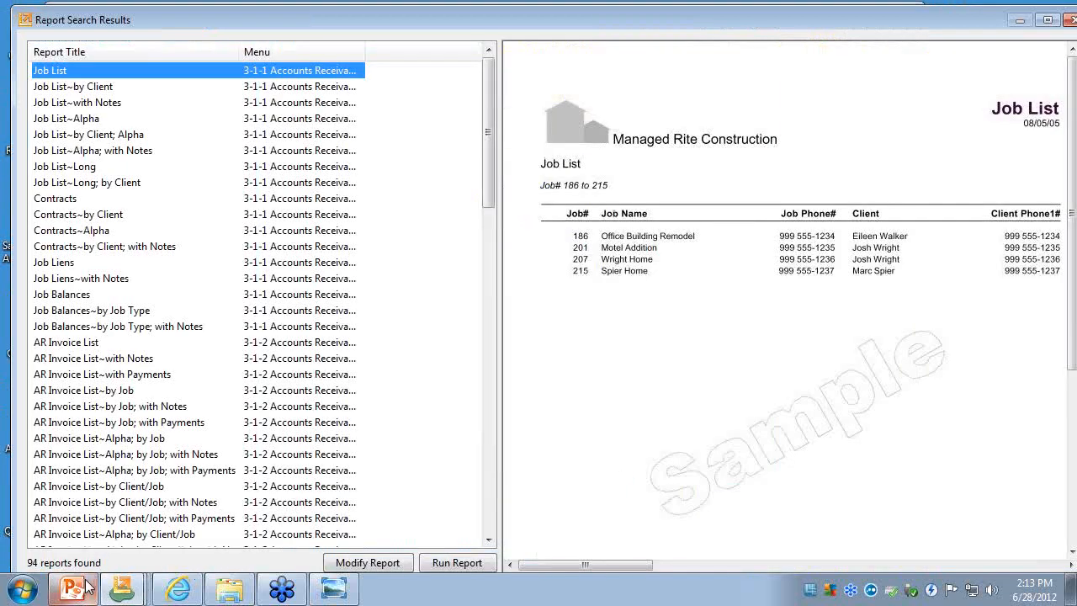
mouse_move(87, 586)
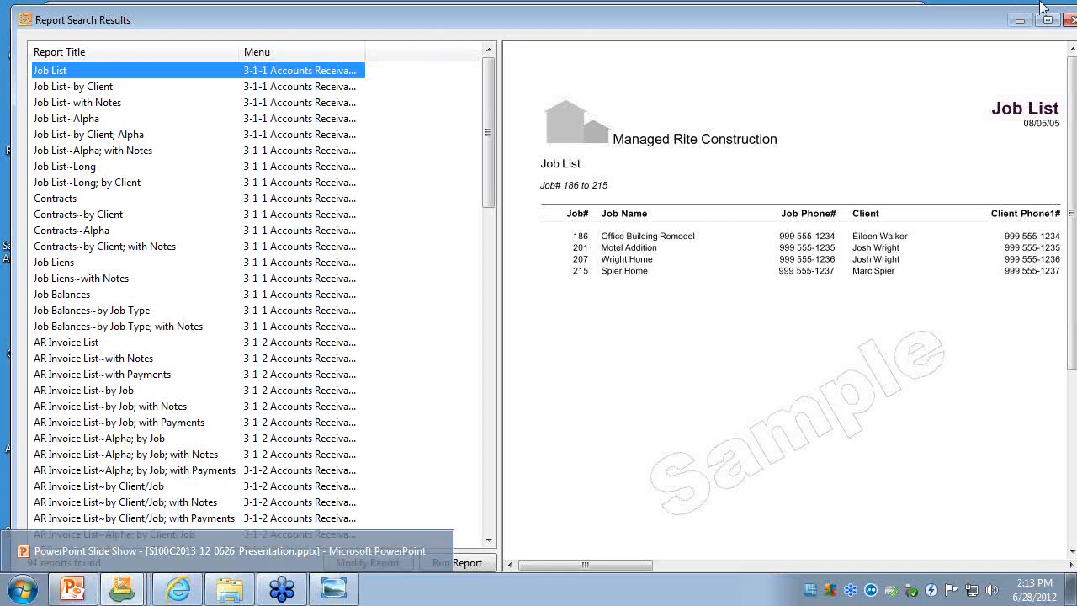
- Rerun the job report search, open Job List~Long; by Client from the results for printing, and close its report window
click(1069, 21)
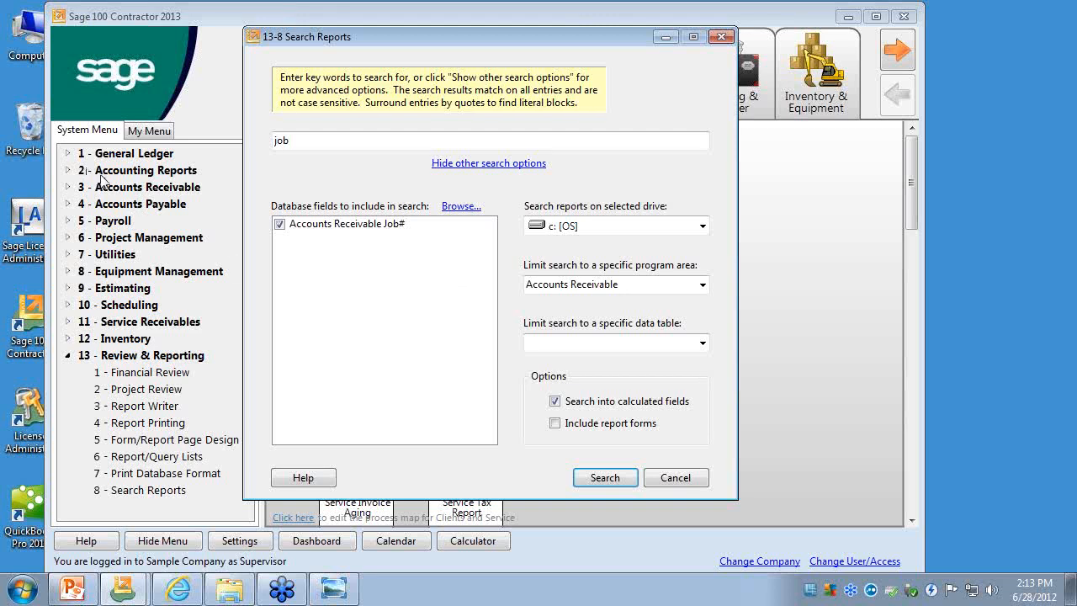
click(612, 477)
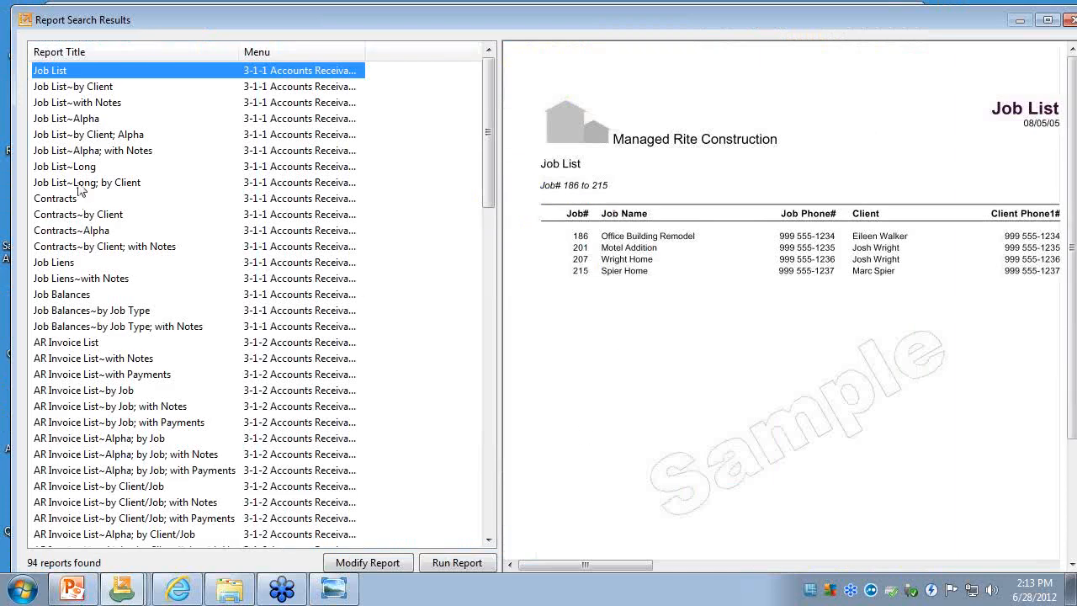
click(79, 184)
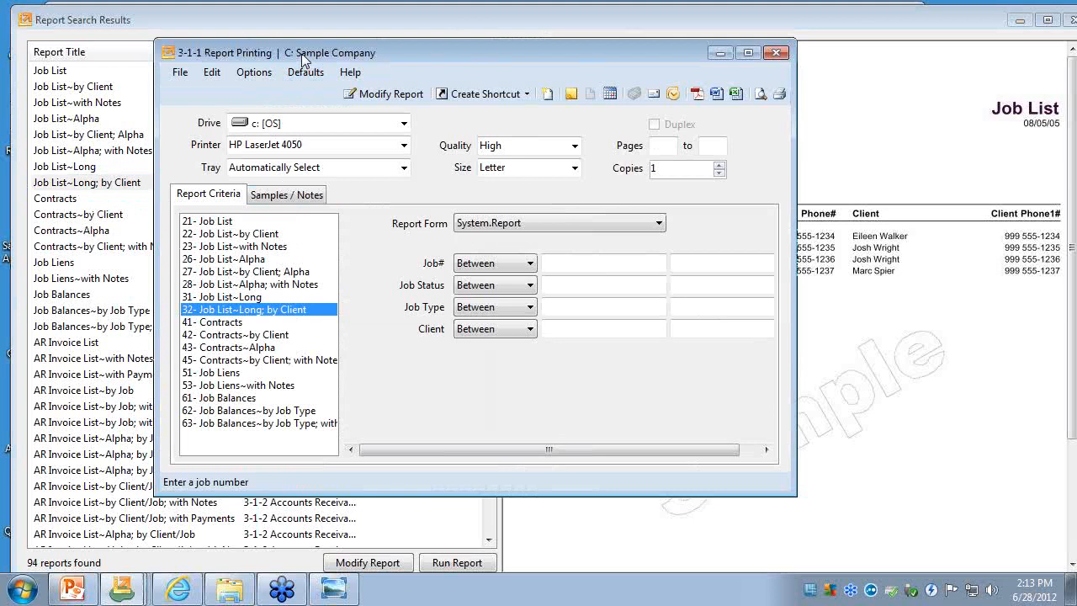
drag(301, 54, 302, 49)
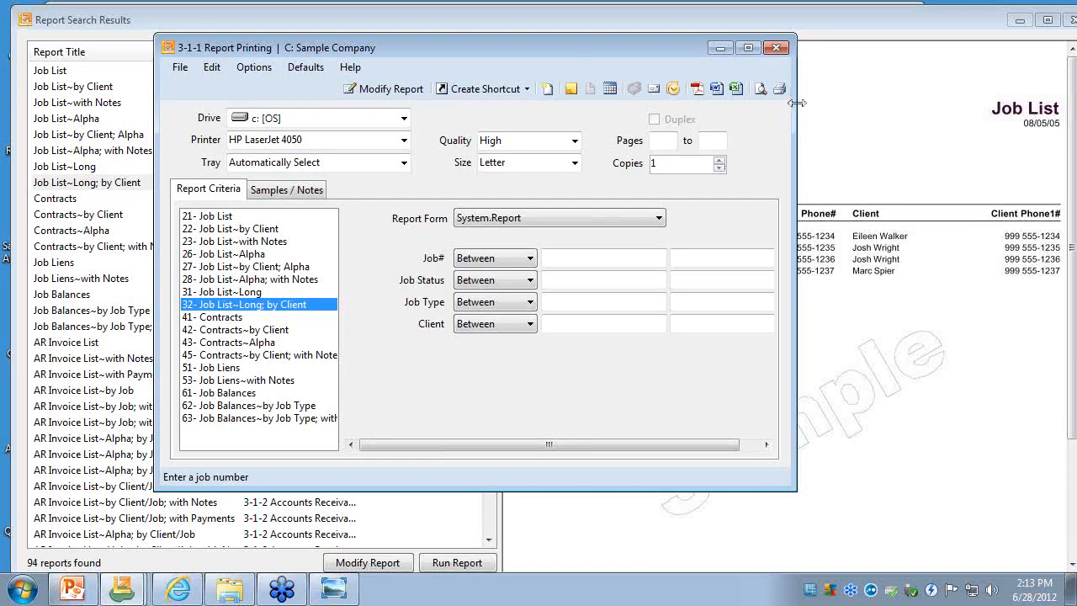
click(781, 48)
- Open the Contracts~by Client and AR Invoice List~Alpha; by Job; with Payments reports from the search results, closing each report window
click(101, 215)
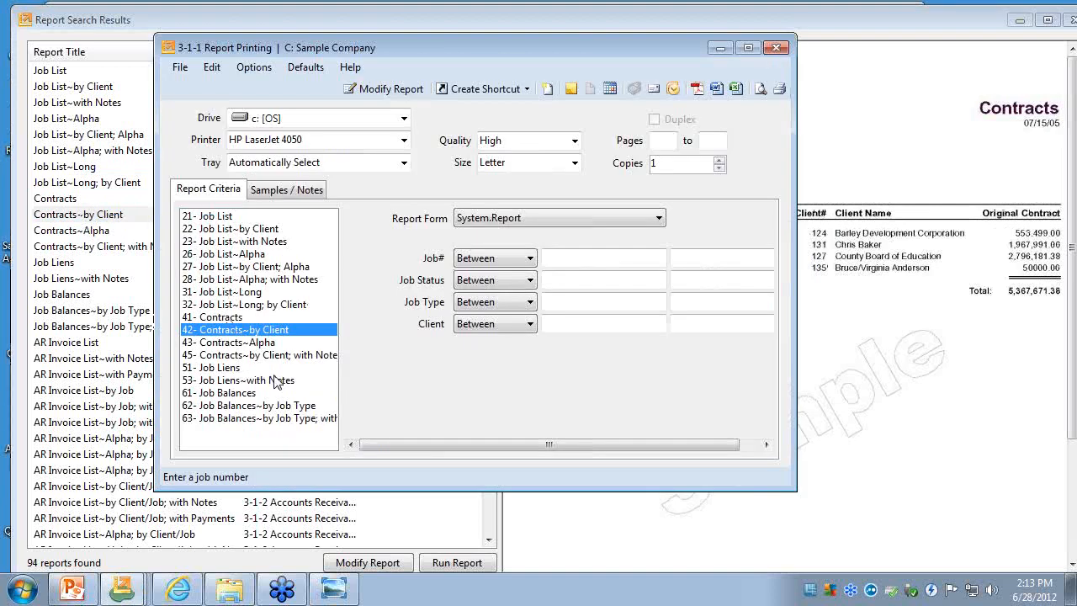
click(775, 49)
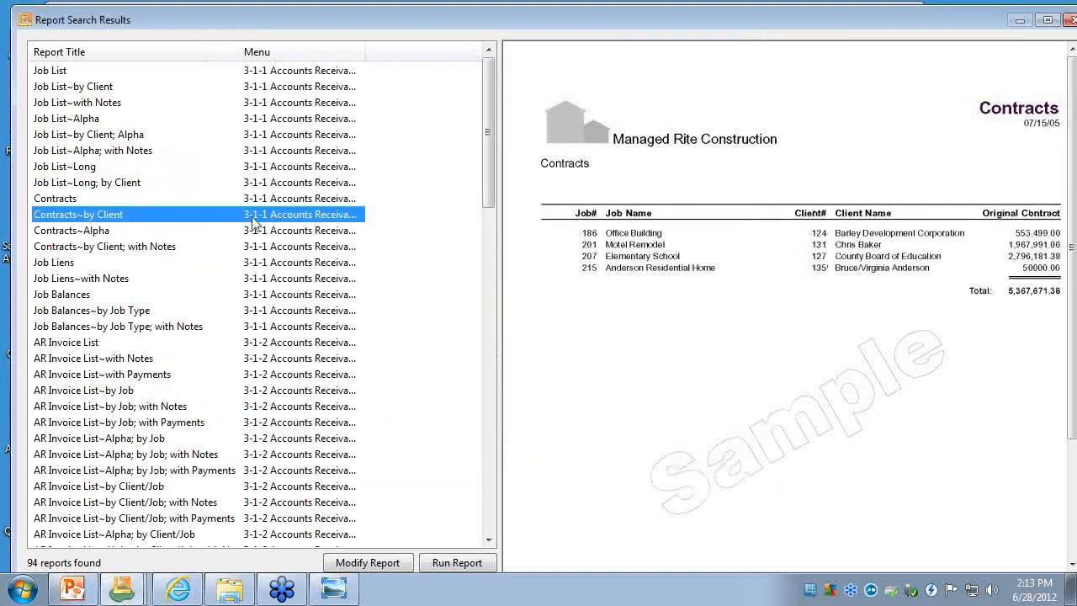
double_click(147, 470)
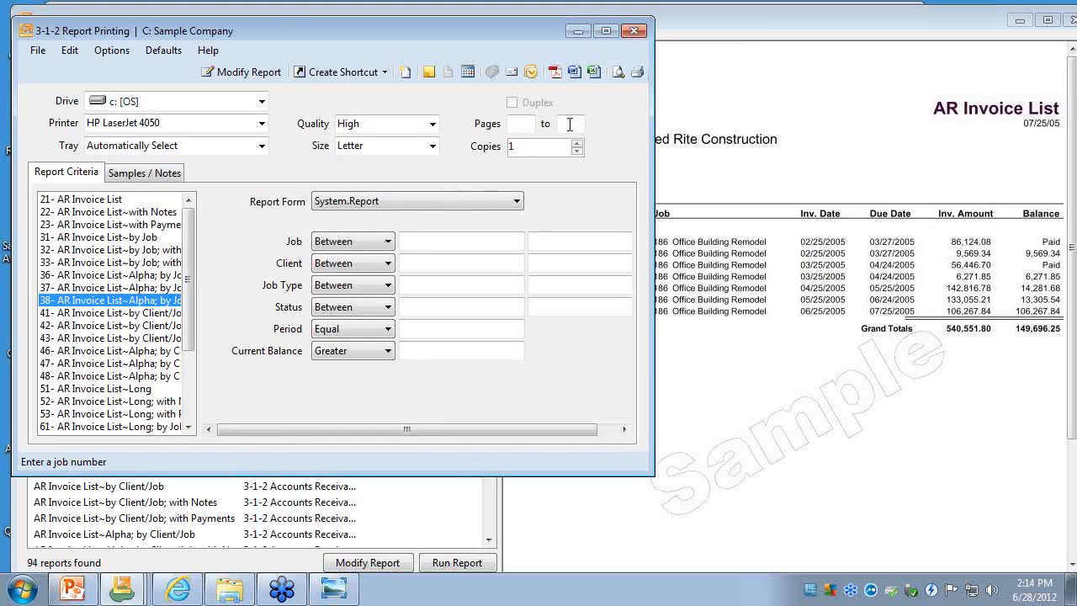
click(633, 33)
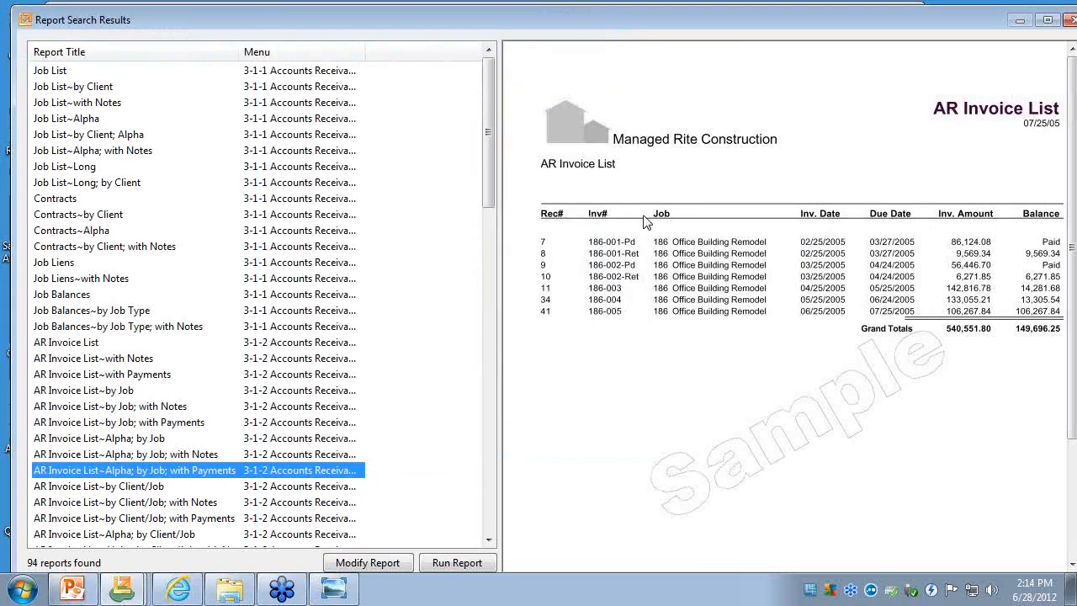
- Close the report search results and the report search, and switch to the PowerPoint slide show
click(1047, 20)
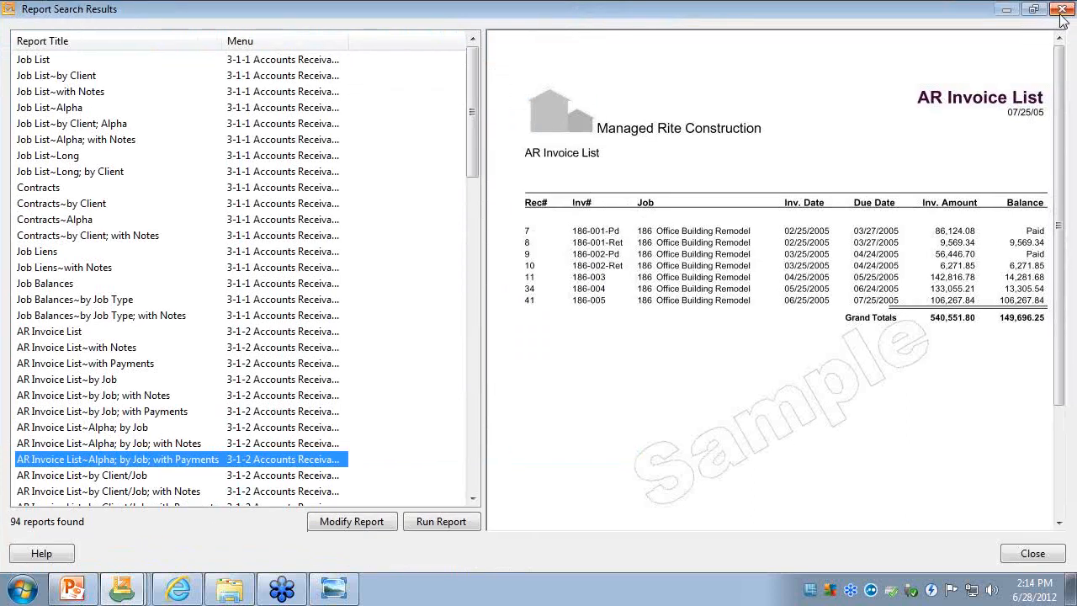
click(1061, 11)
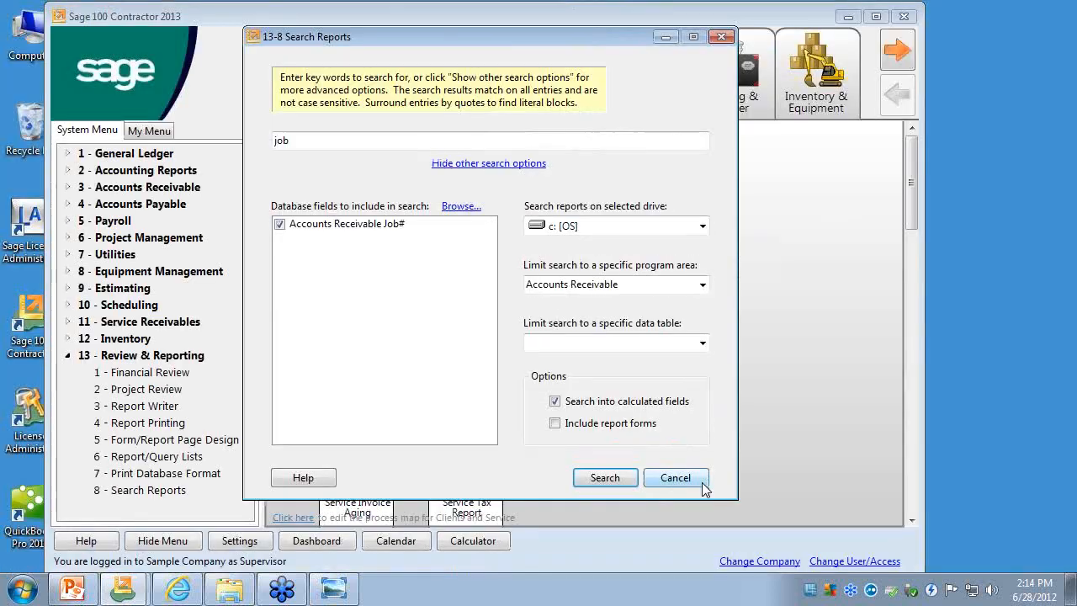
click(704, 481)
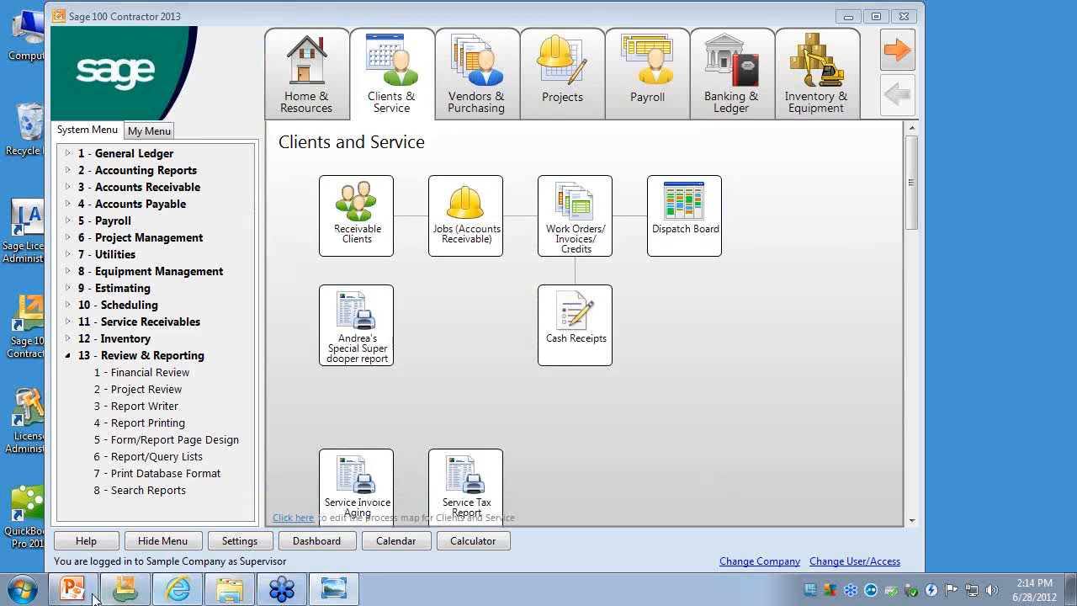
click(277, 556)
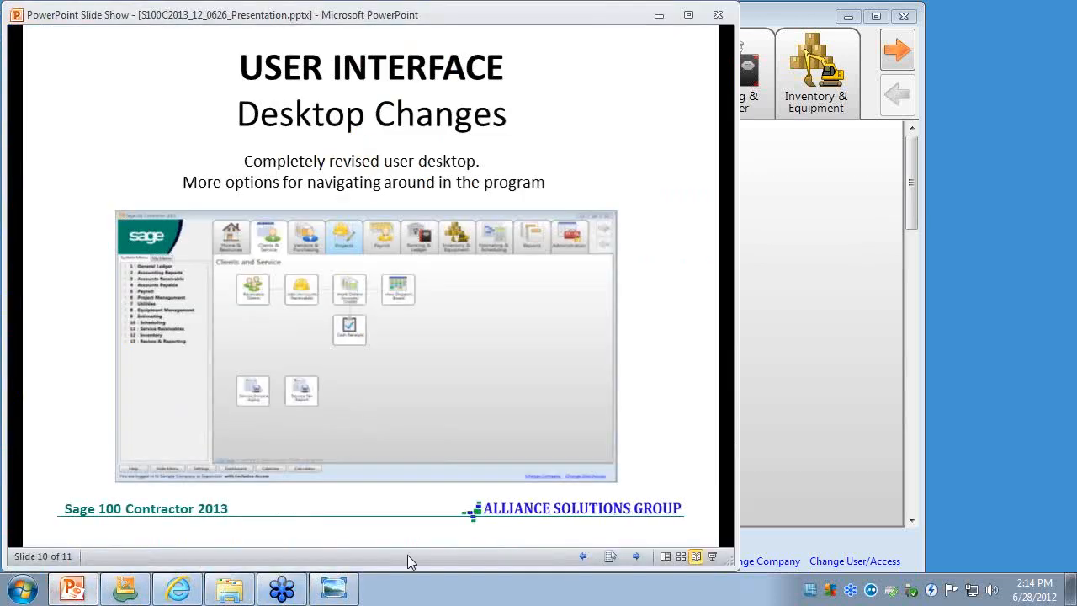
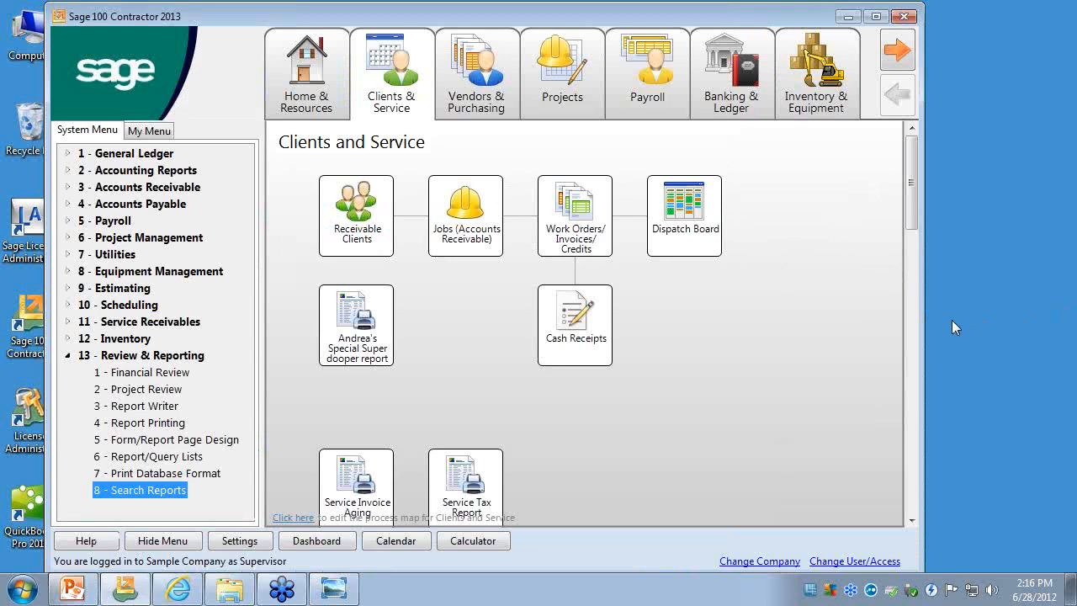
- Open Work Orders/Invoices/Credits under Service Receivables and display the last saved record, the Replace AC unit work order
mouse_move(844, 128)
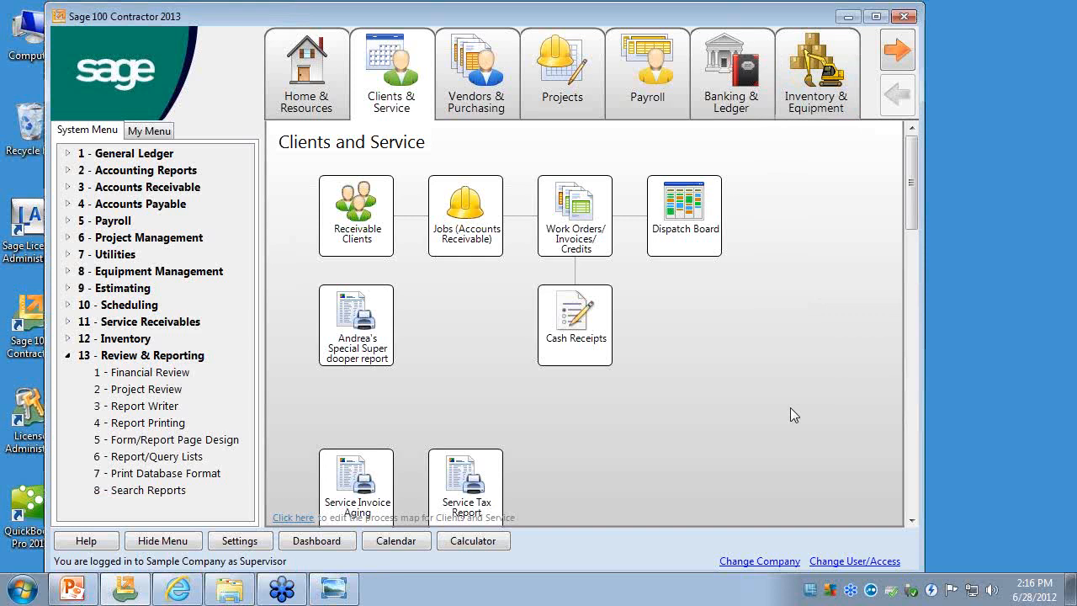
click(68, 355)
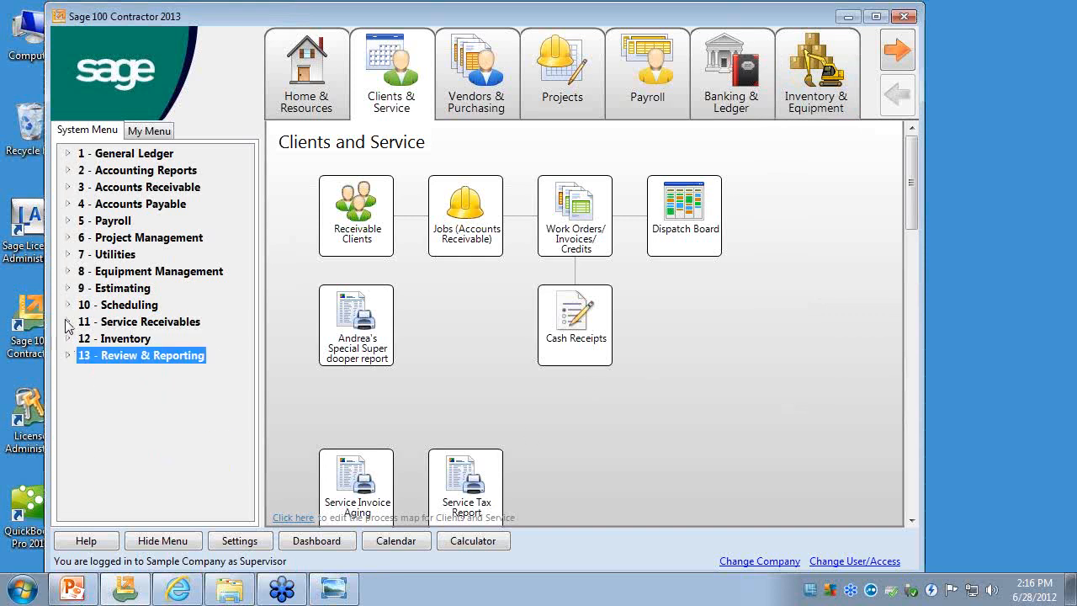
click(68, 321)
click(173, 355)
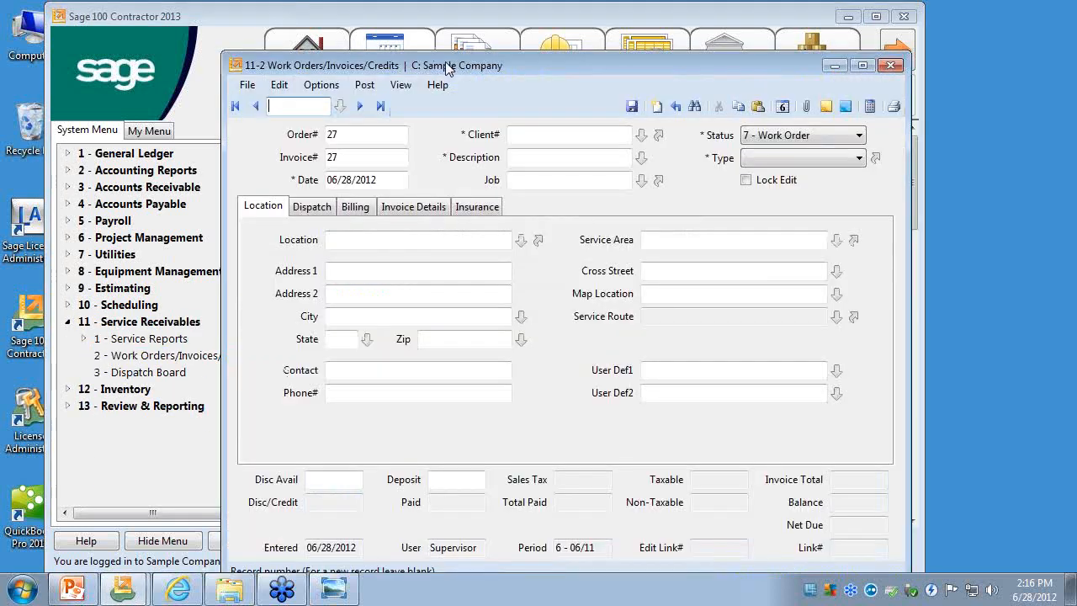
drag(445, 61, 390, 34)
click(325, 78)
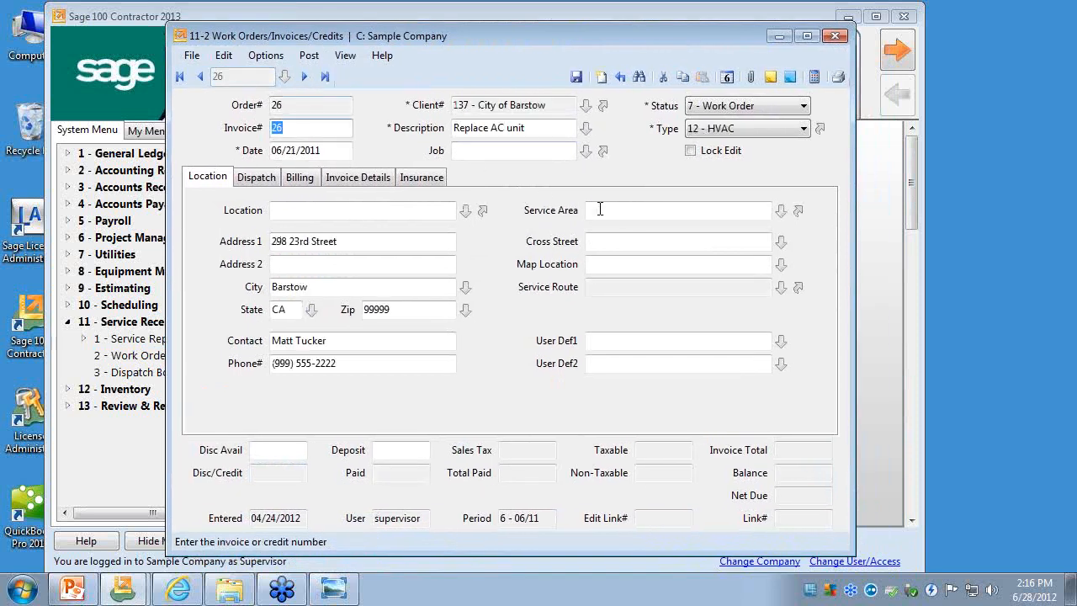
- Open the Service Invoice Types list from the work order's type and review its Dispatch Color column
click(820, 132)
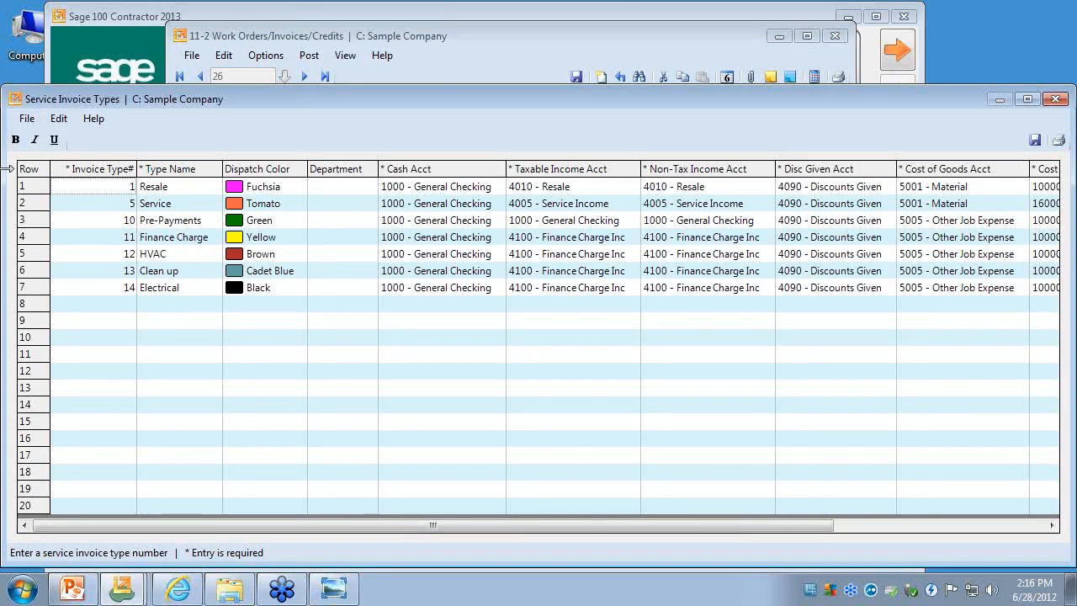
drag(4, 169, 145, 172)
drag(439, 92, 334, 69)
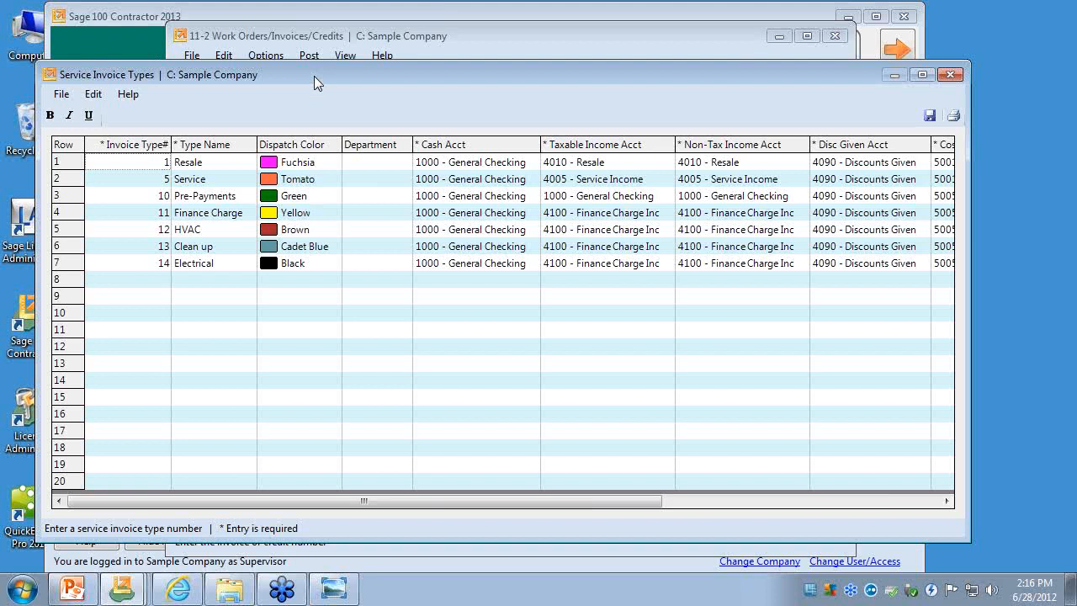
drag(313, 76, 328, 64)
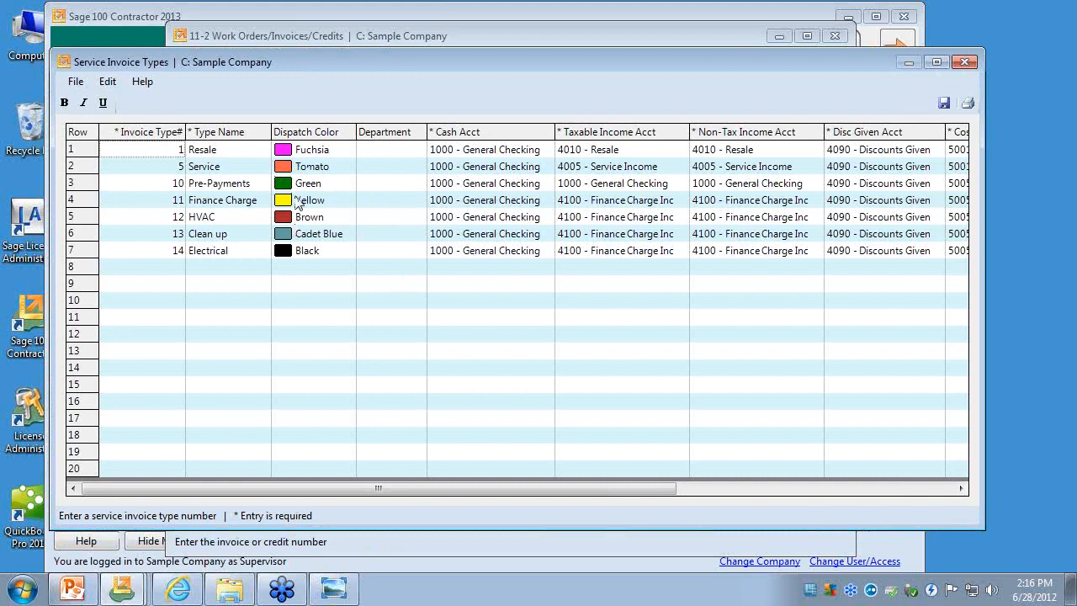
click(313, 132)
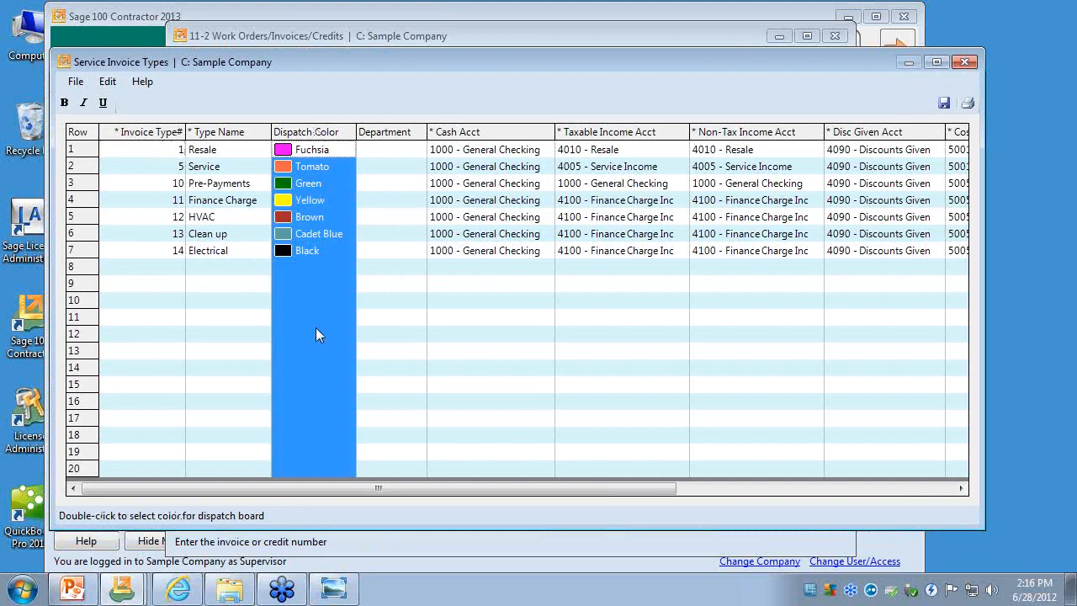
click(316, 324)
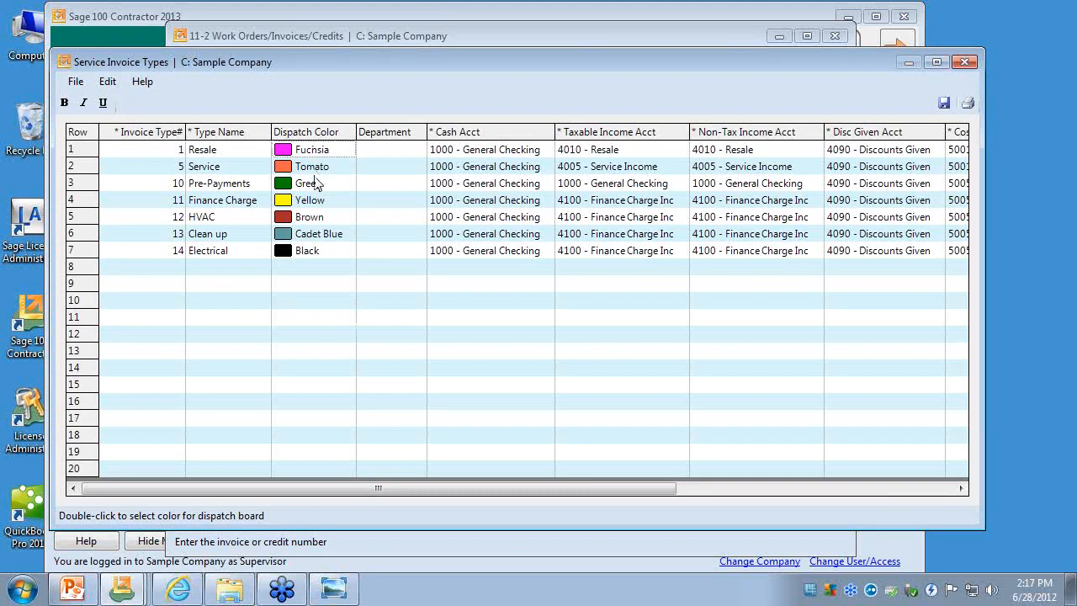
- View the color choices for the Pre-Payments dispatch color without changing it, recheck the service invoice types, and close the list
click(228, 186)
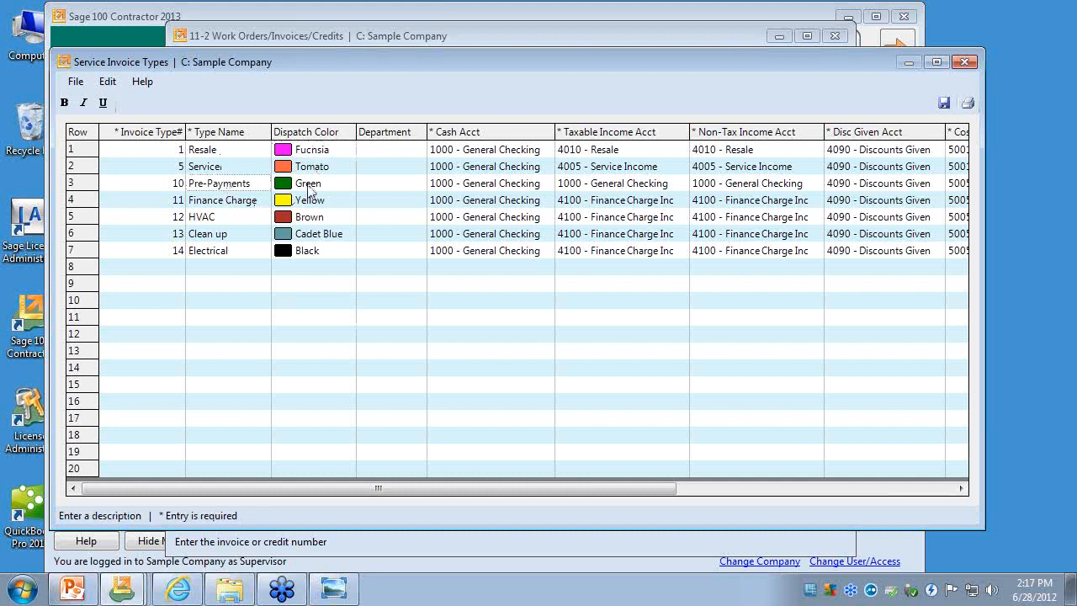
click(313, 186)
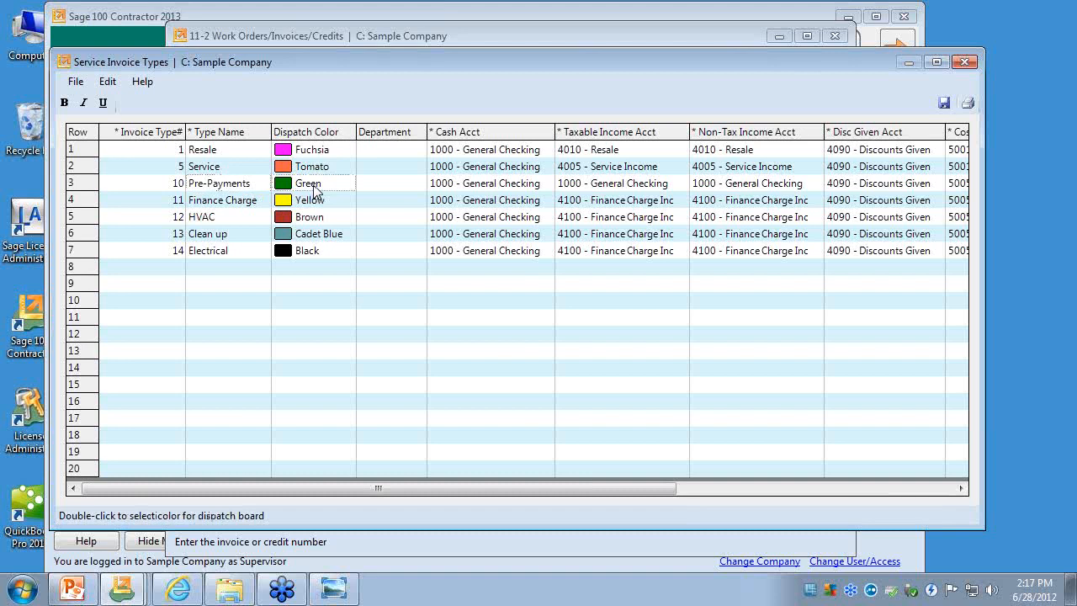
double_click(313, 190)
drag(299, 112, 438, 115)
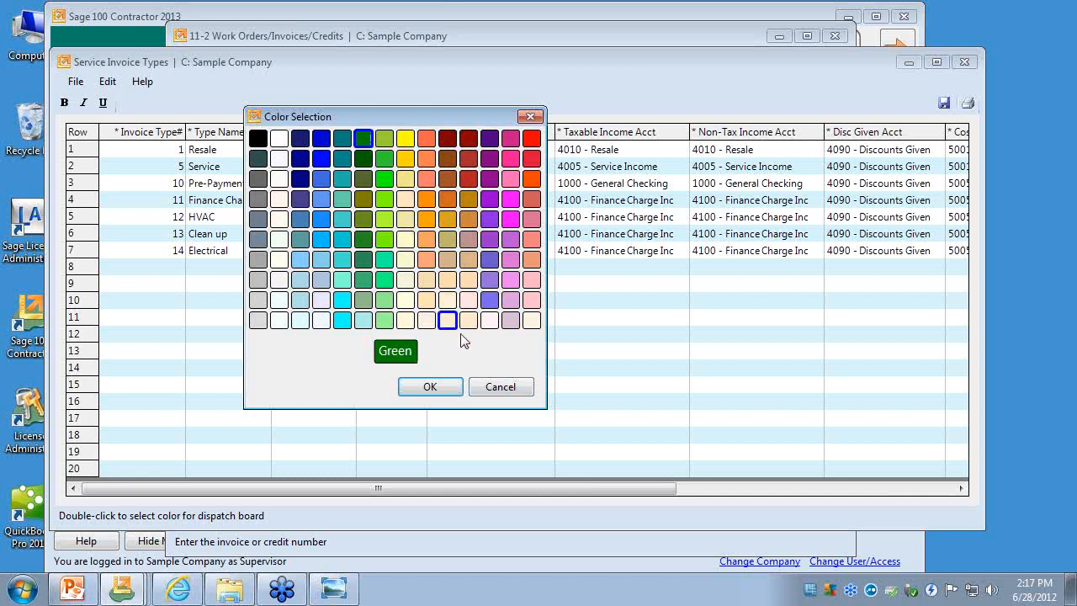
click(497, 394)
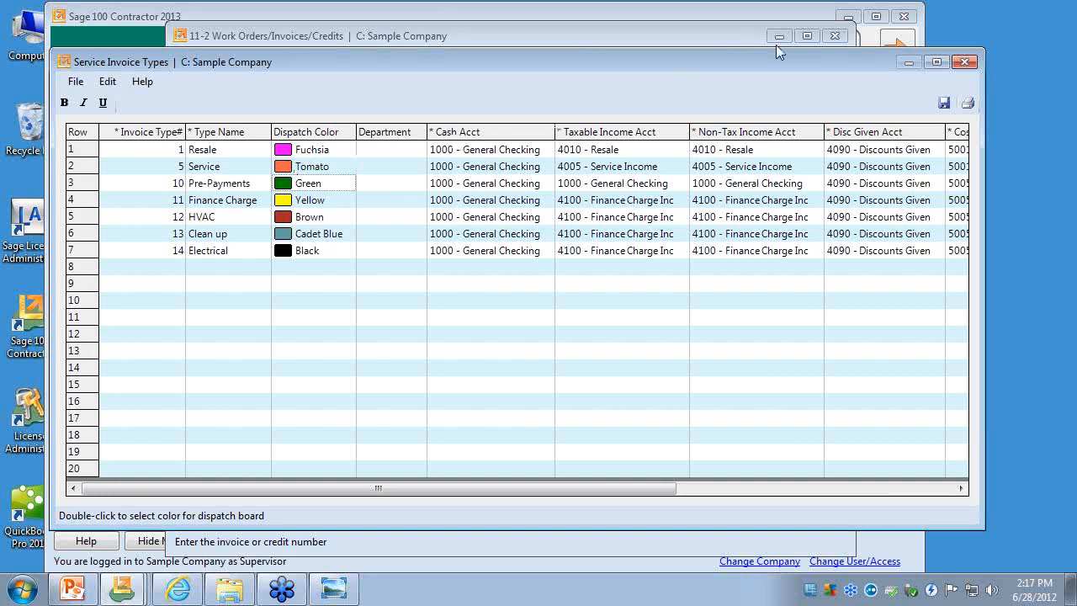
click(962, 66)
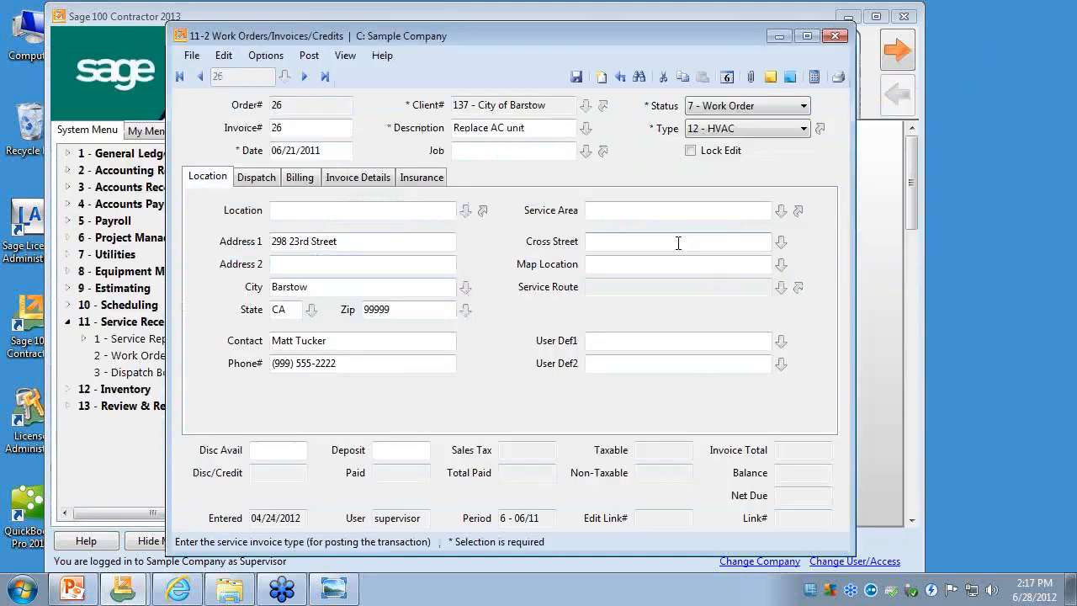
click(822, 130)
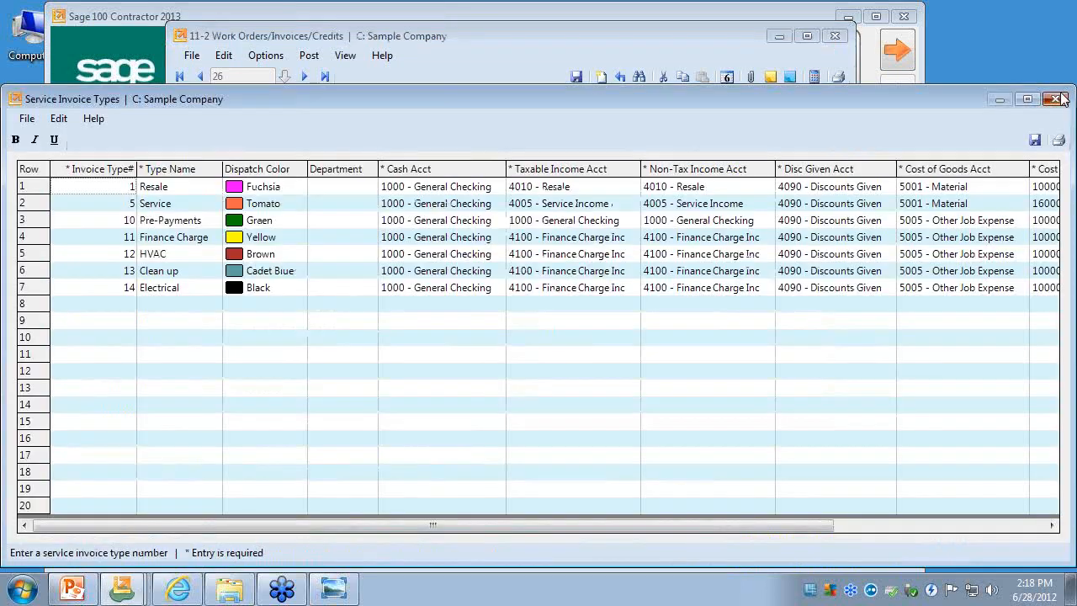
click(1055, 99)
- Open the Dispatch Board, schedule the Prompt order for Board of Education at 8:15 AM for the second technician, and show one day
click(266, 54)
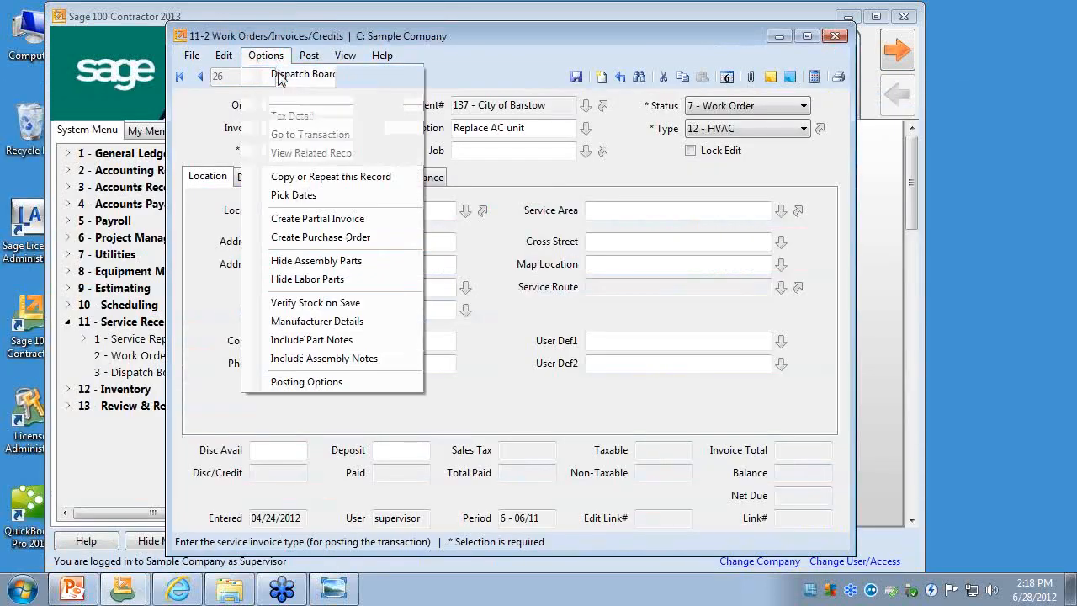
click(286, 74)
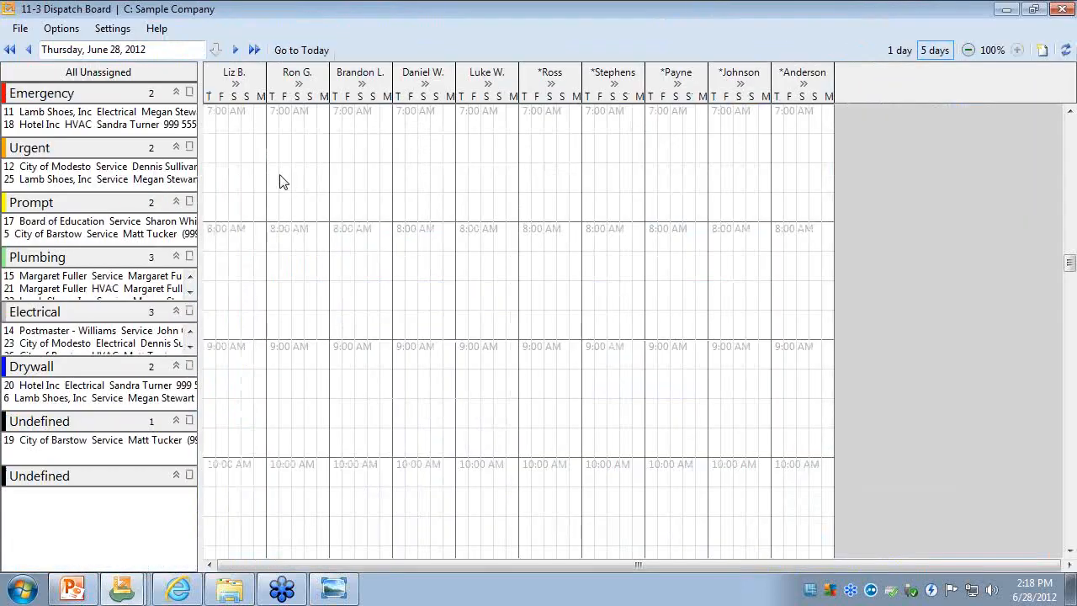
drag(53, 227, 271, 262)
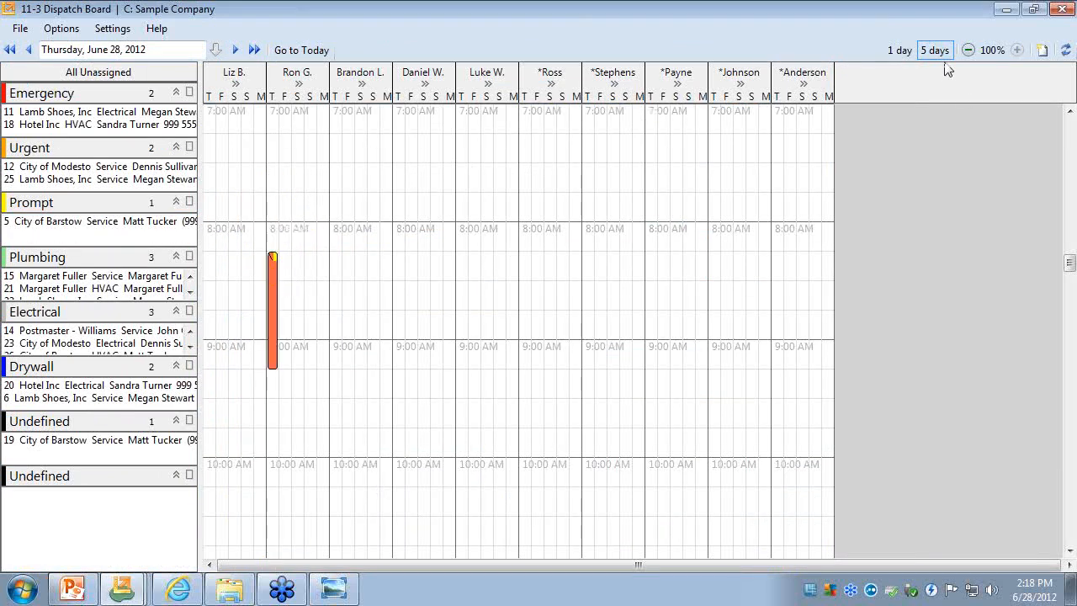
click(909, 51)
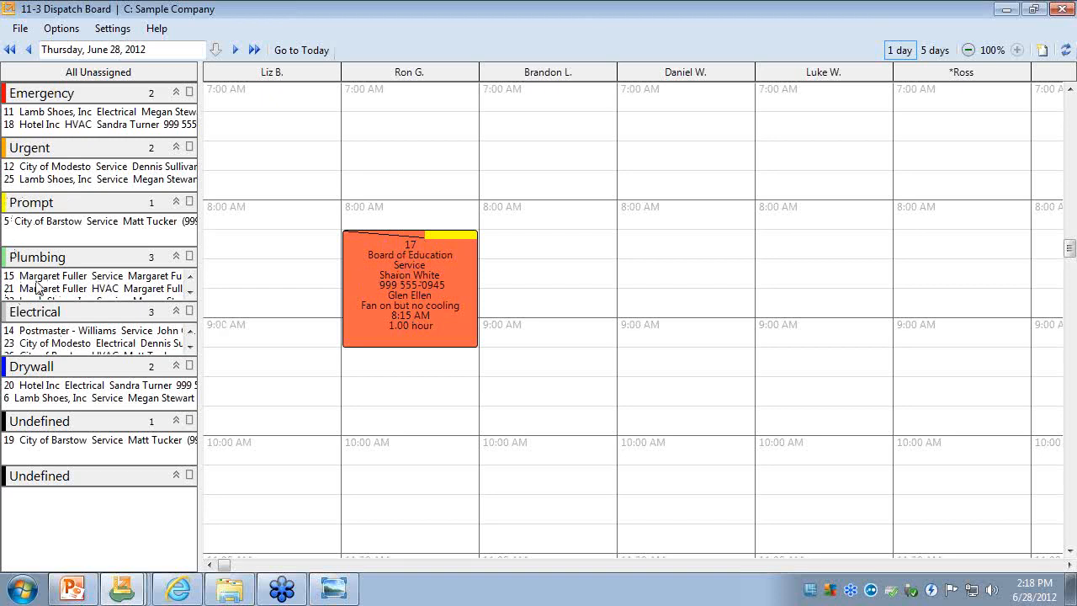
- Schedule the City of Modesto service order at 7:30 AM and Hotel Inc electrical order at 9:45 AM for the third technician, and close the board
drag(14, 168, 503, 177)
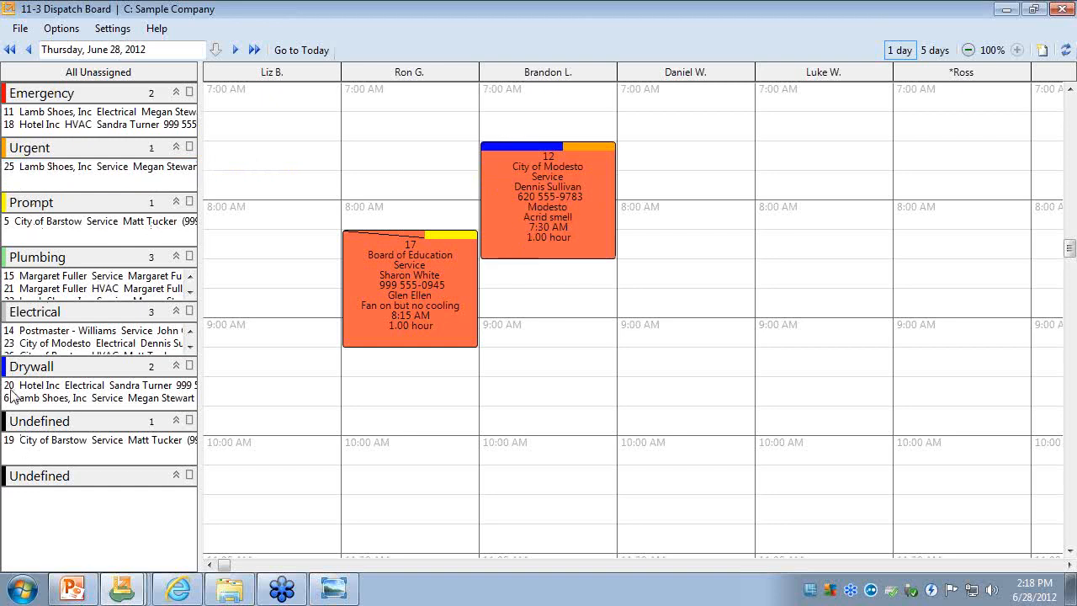
drag(13, 392, 505, 427)
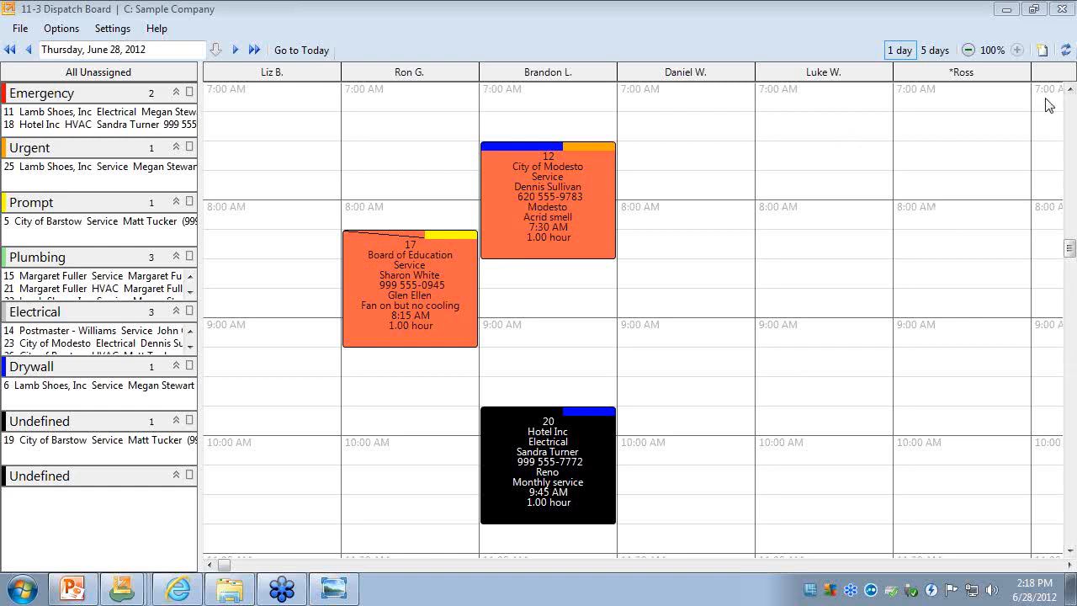
click(1033, 8)
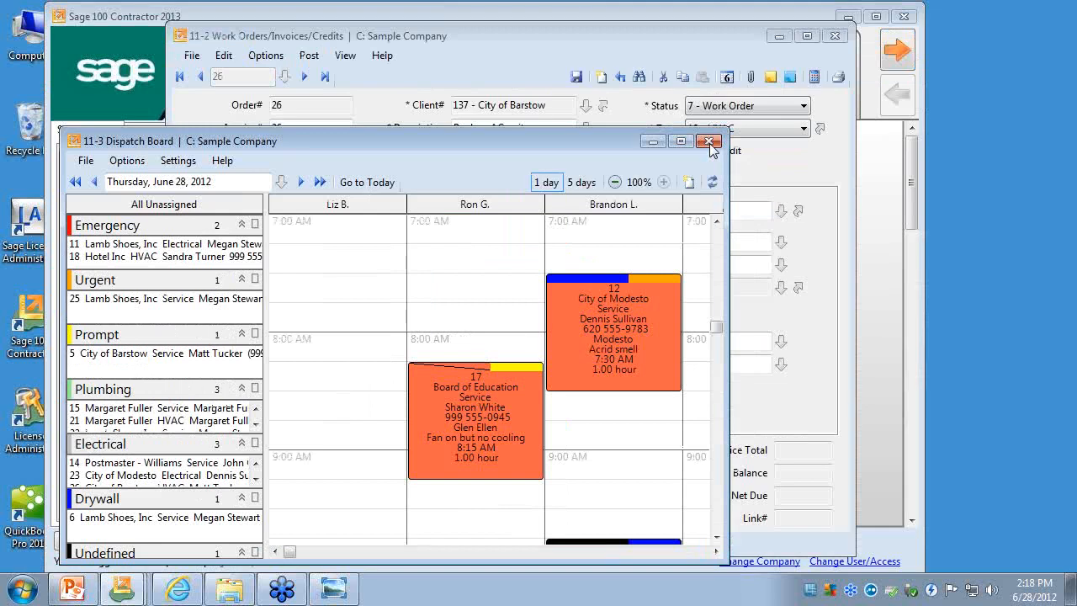
click(709, 141)
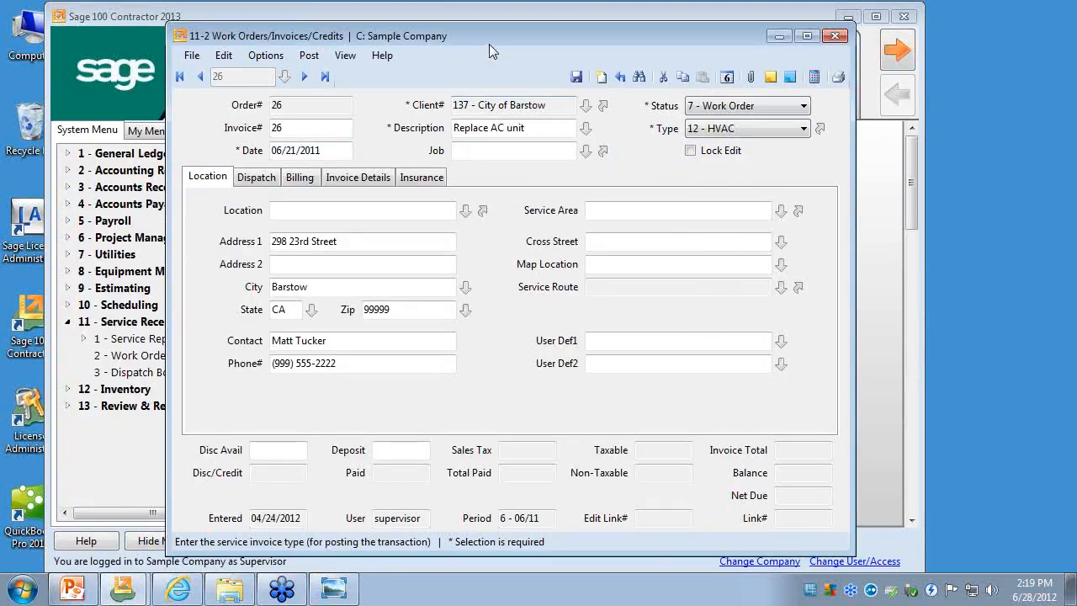
- Reopen the Service Invoice Types list and go through the type rows from Service to Electrical
drag(488, 39, 484, 35)
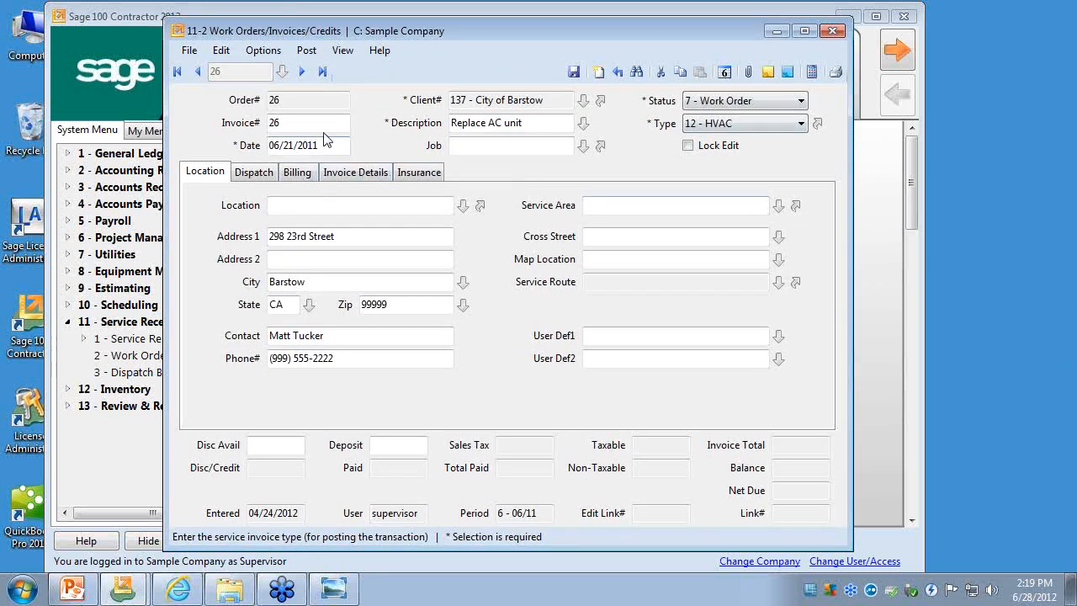
click(815, 125)
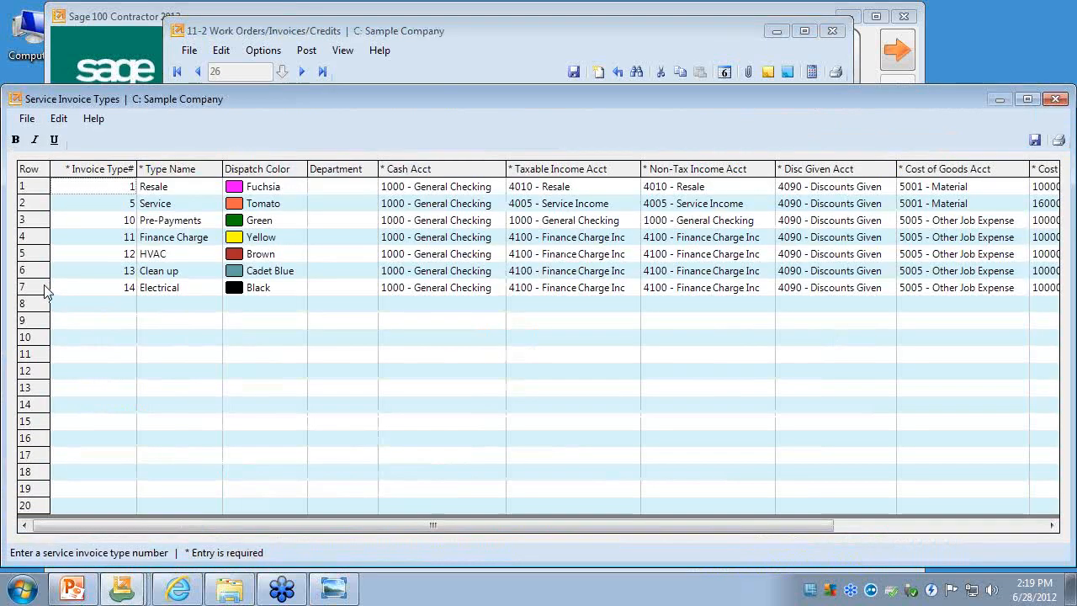
click(48, 289)
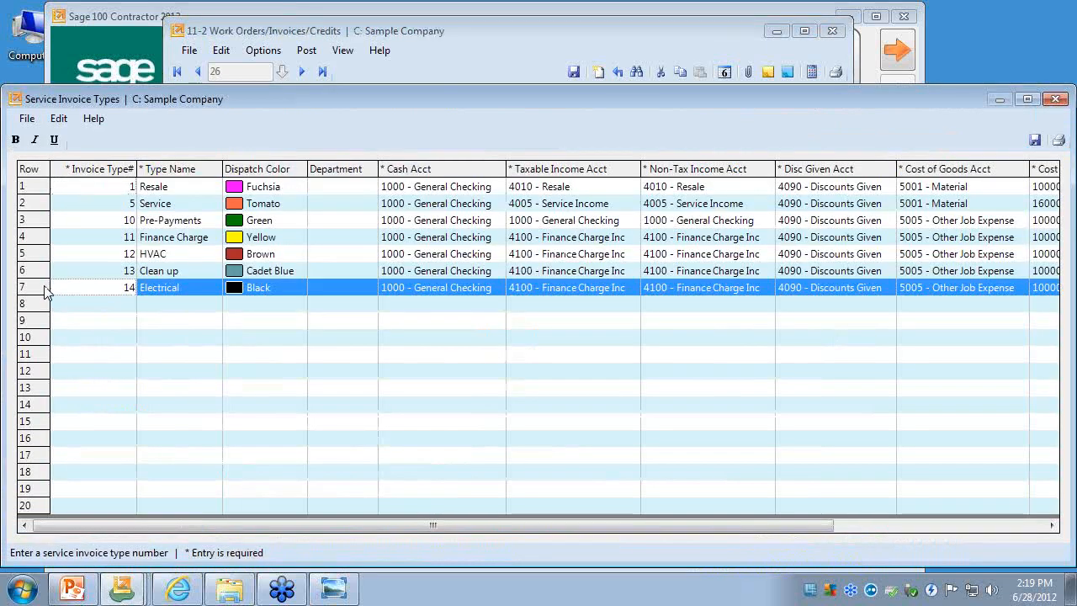
click(34, 205)
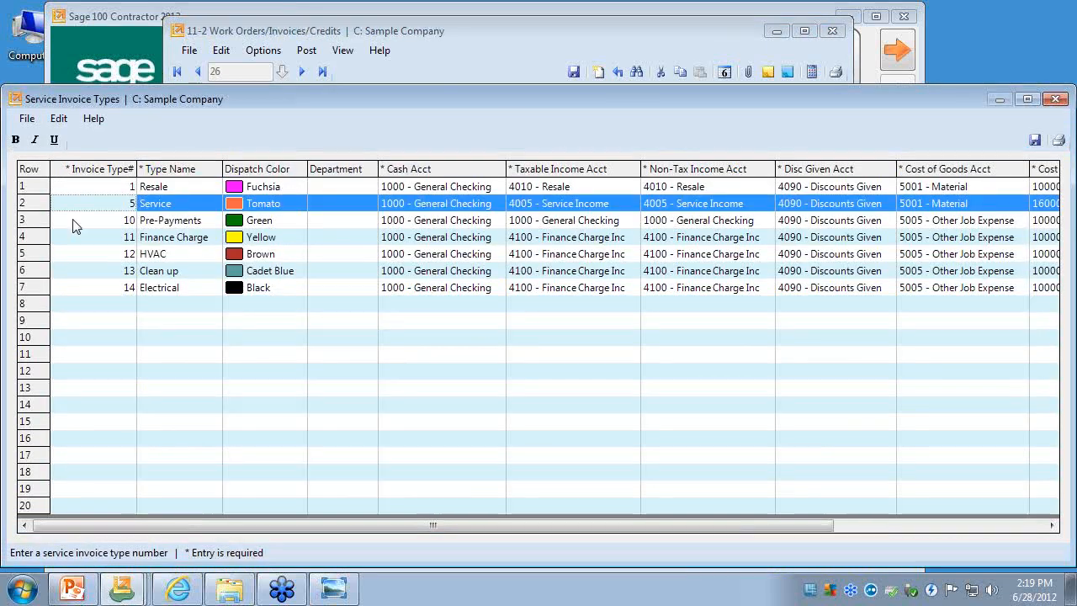
click(30, 223)
click(29, 240)
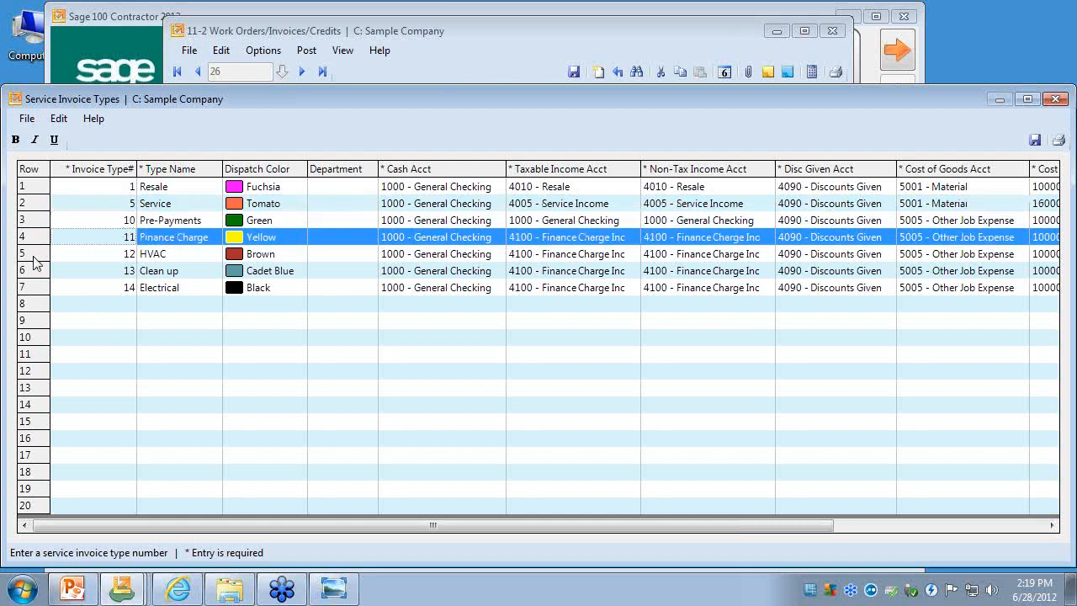
click(33, 257)
click(33, 271)
click(39, 288)
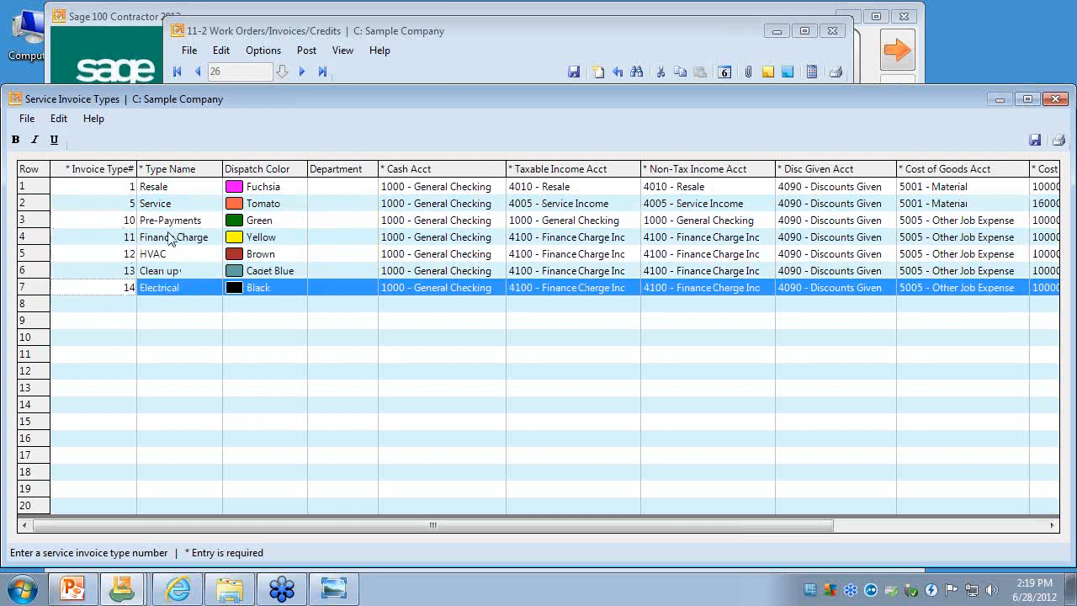
- Review the cash and income accounts assigned to the service invoice types, and close the list
drag(442, 186, 643, 243)
click(584, 242)
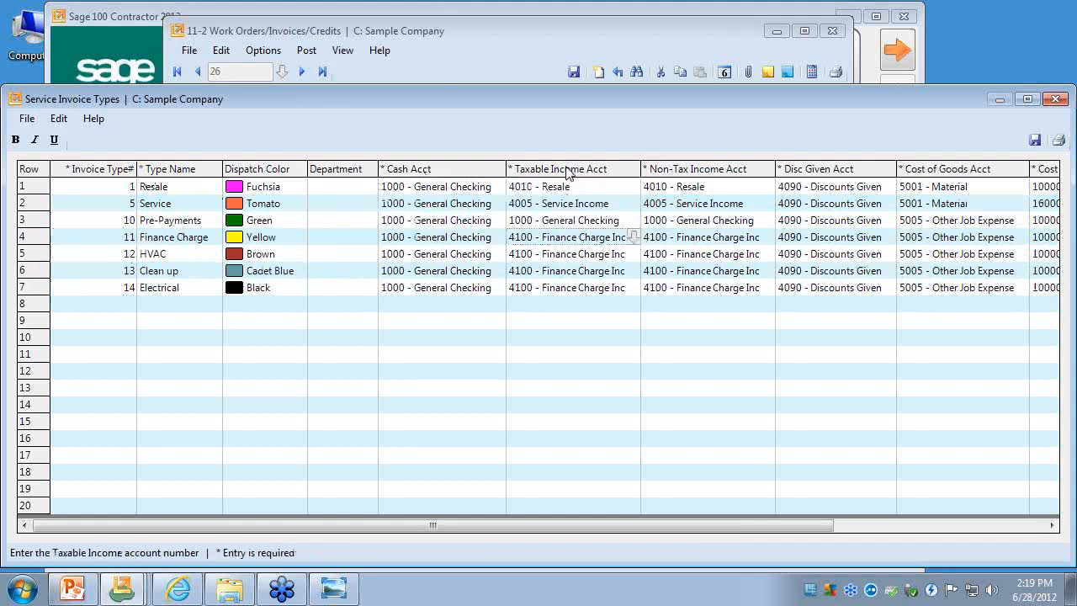
click(27, 119)
click(50, 221)
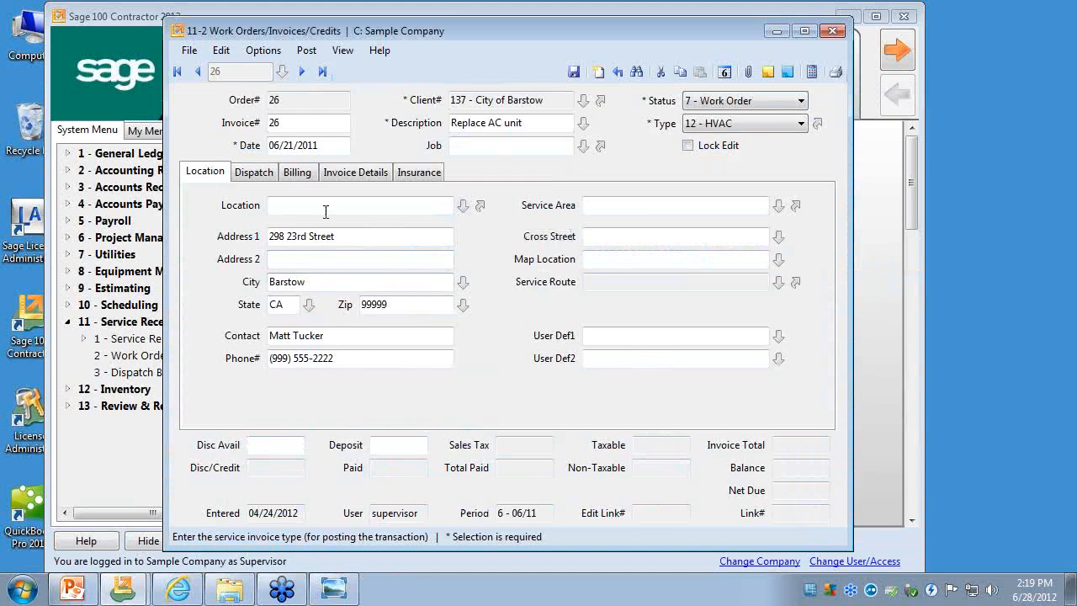
- Open the Priority setup from the work order's dispatch details and examine its item names and colors
click(242, 173)
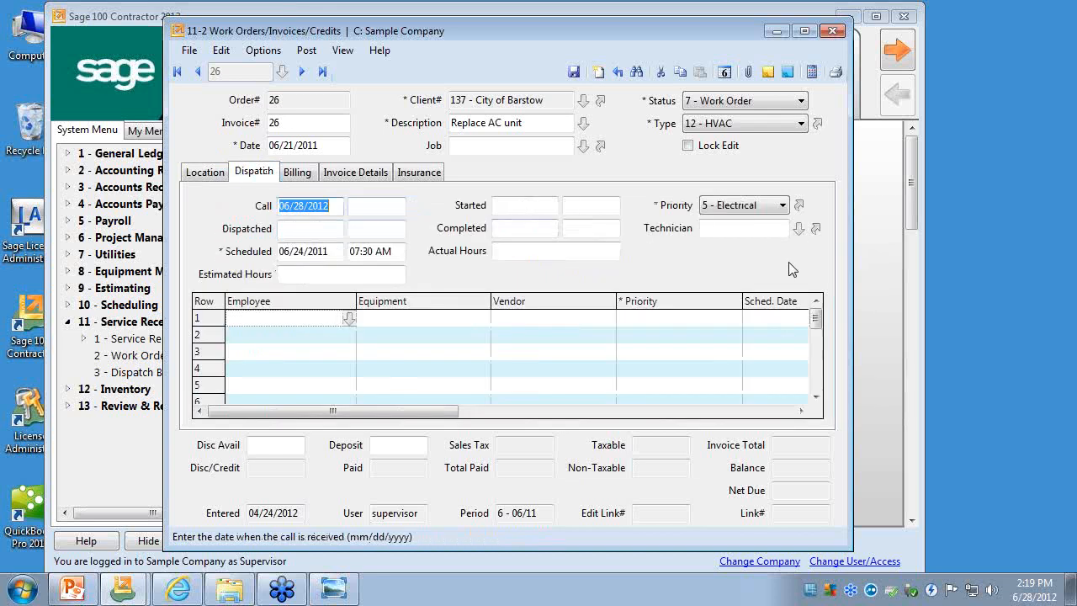
click(797, 207)
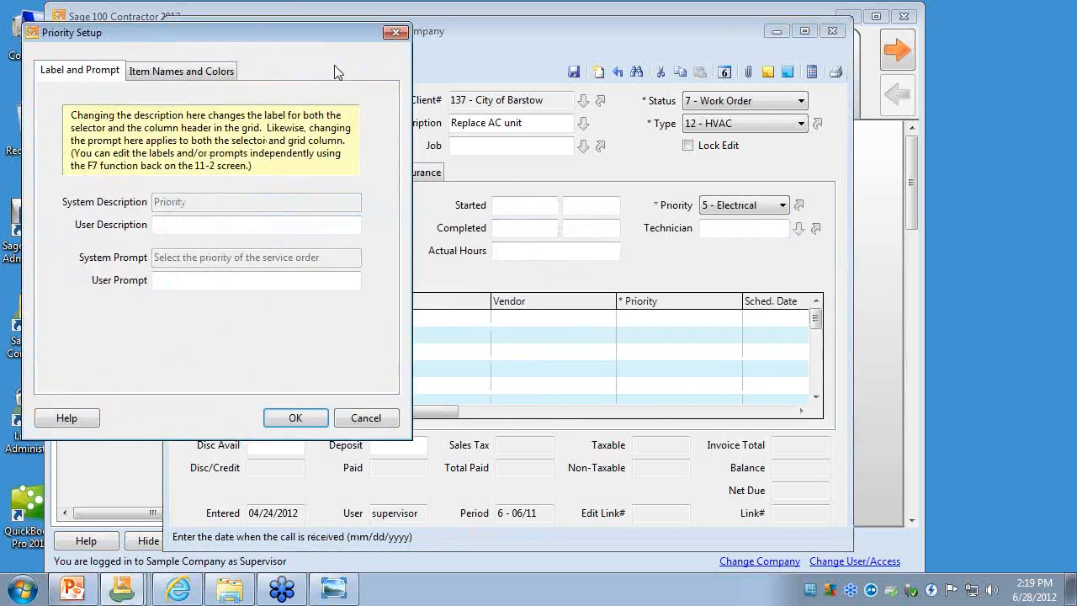
drag(307, 32, 553, 128)
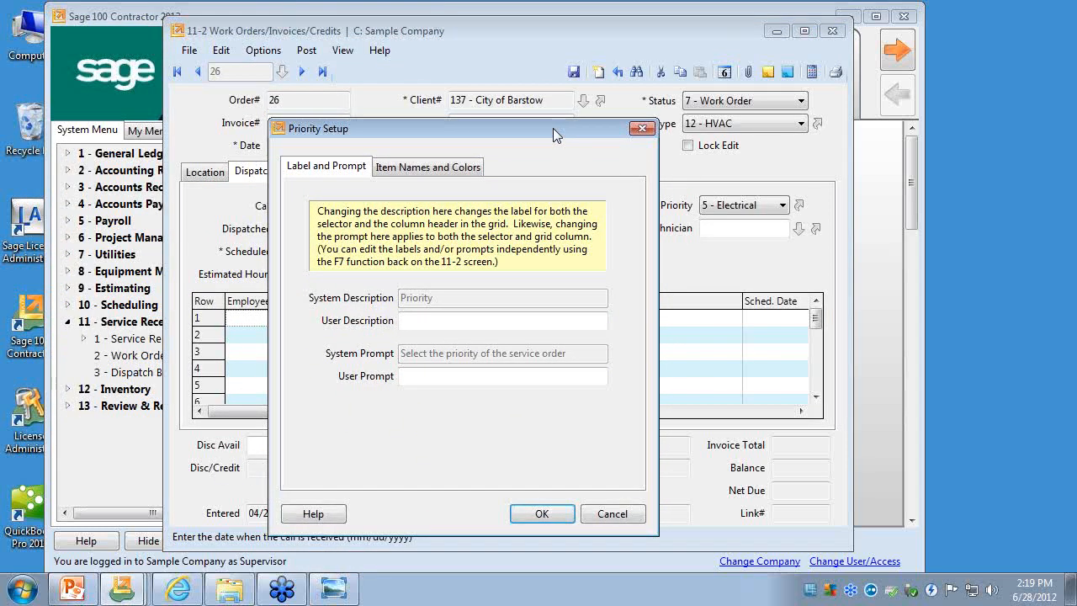
click(472, 170)
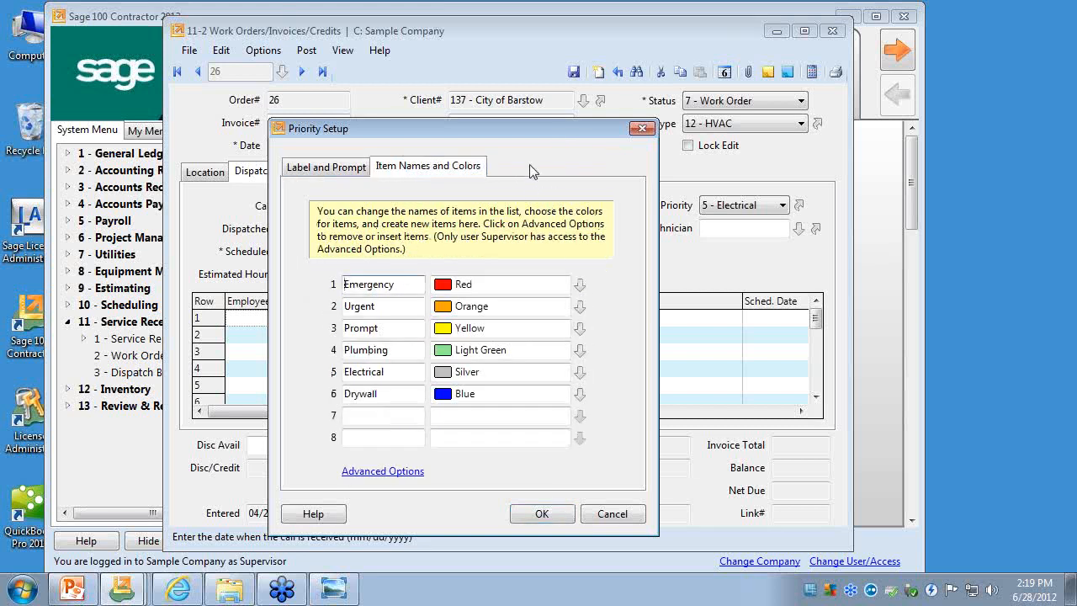
drag(514, 128, 510, 84)
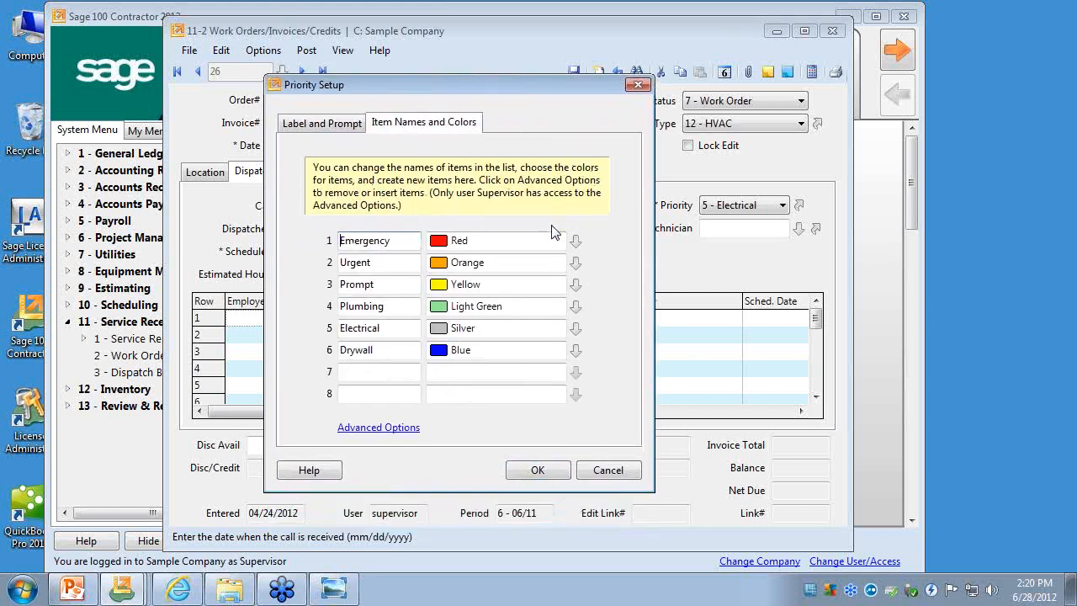
- Examine the color choices for the Emergency priority and the blank seventh item, leaving the list of priorities unchanged
click(576, 241)
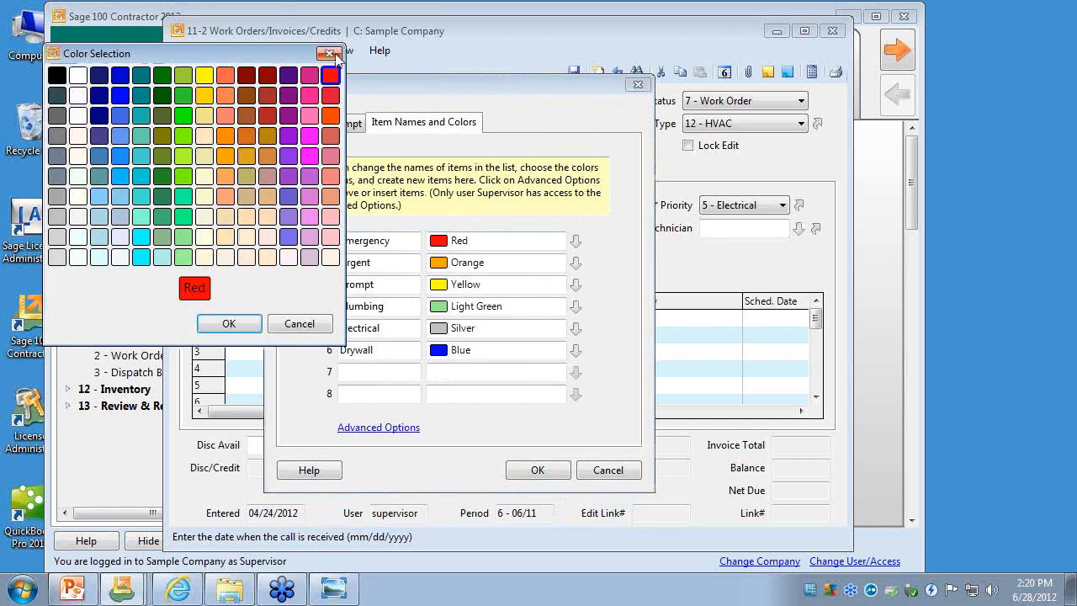
click(329, 53)
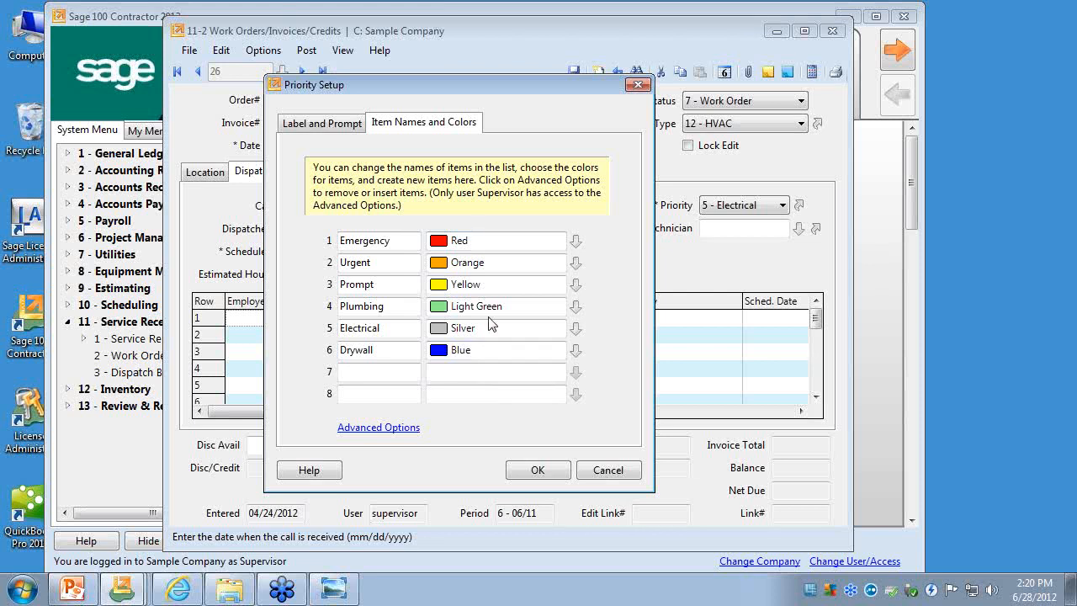
drag(412, 241, 342, 249)
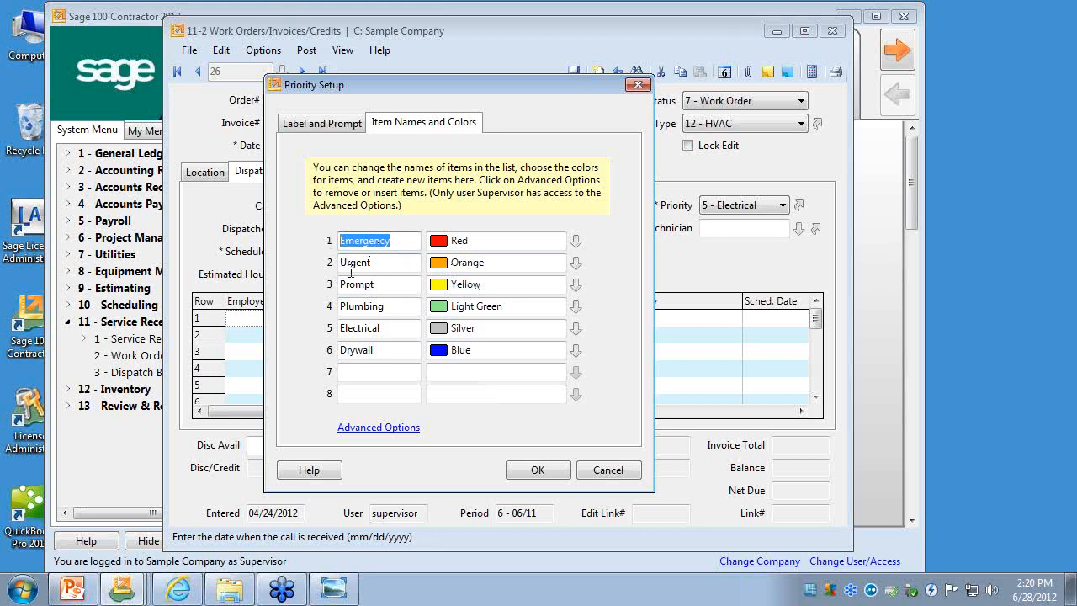
click(392, 373)
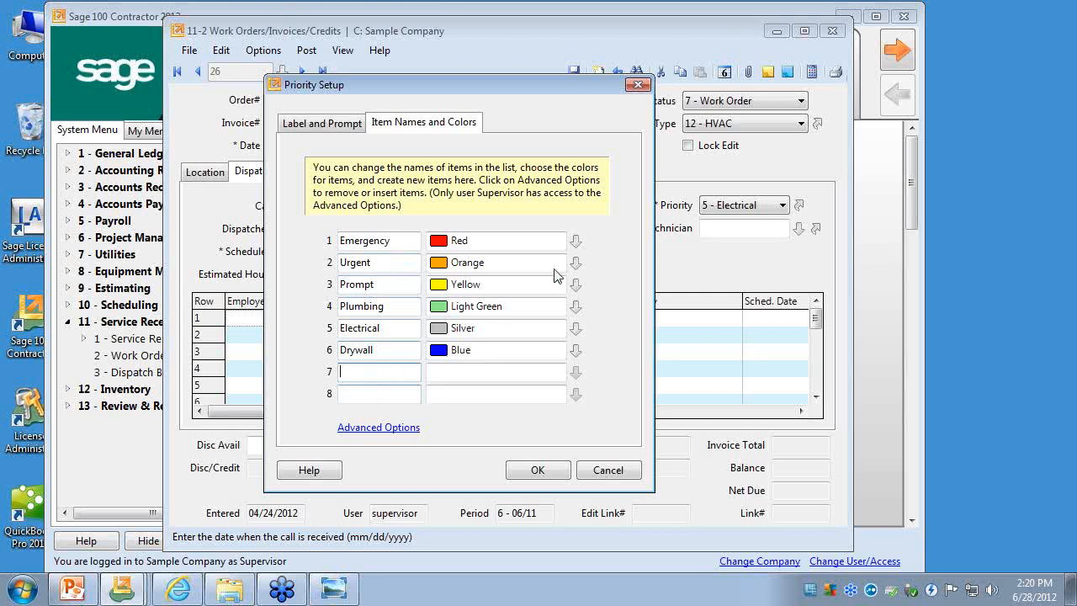
click(575, 240)
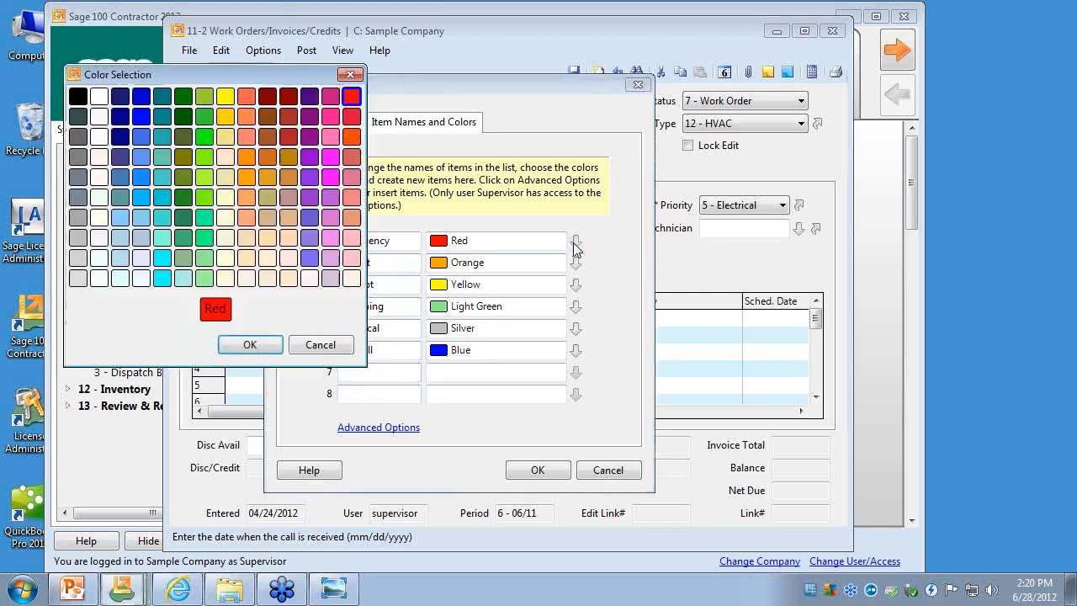
click(350, 74)
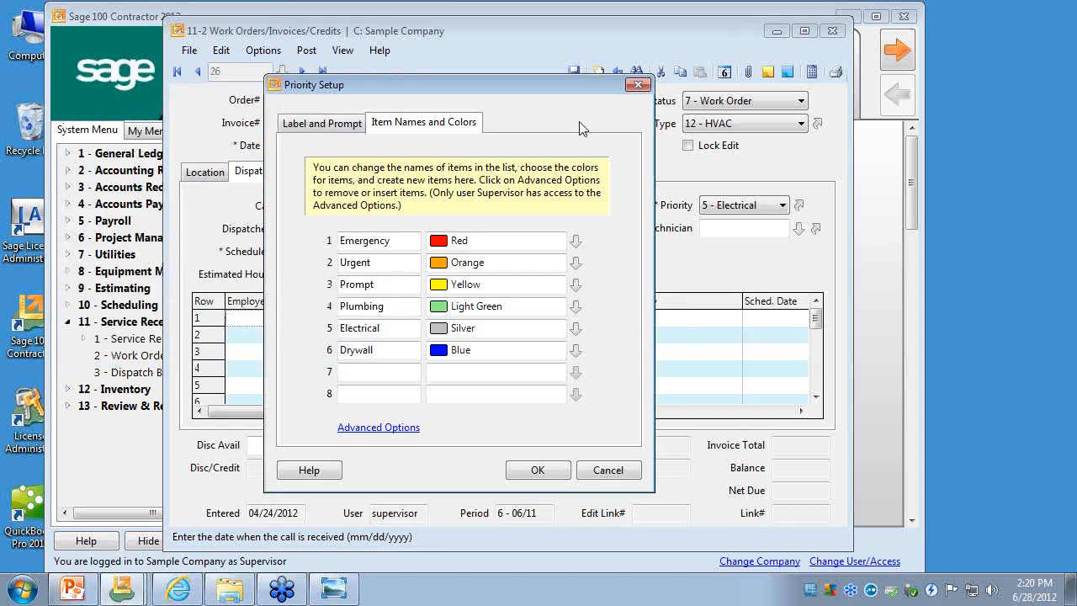
- Set the priority field's user description to "Sample" and its user prompt to "Whatever", and apply the setup
click(352, 124)
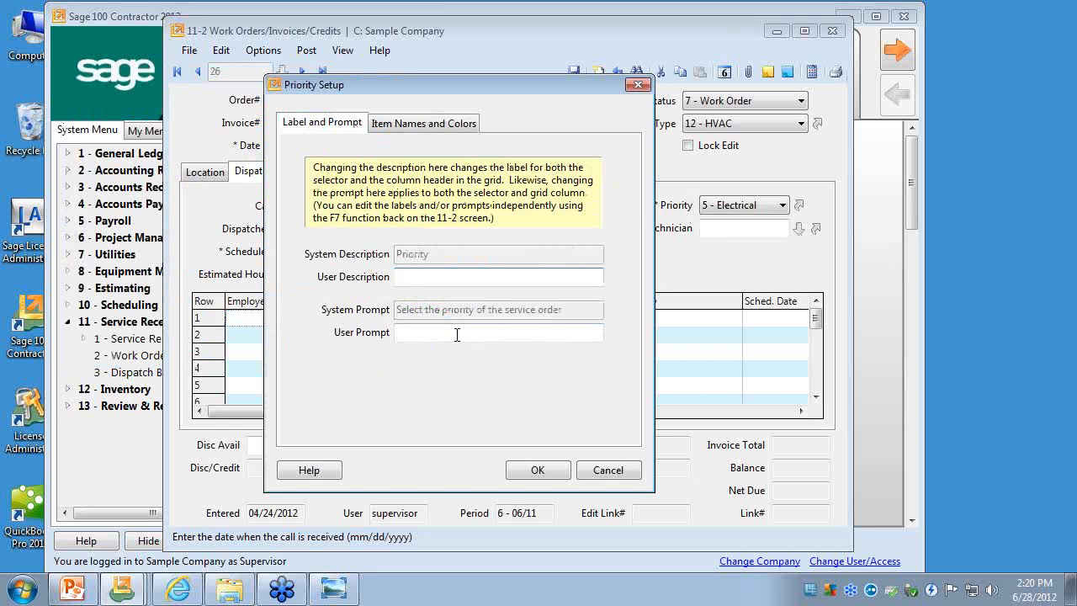
text(Sample)
click(403, 335)
text(Whatever)
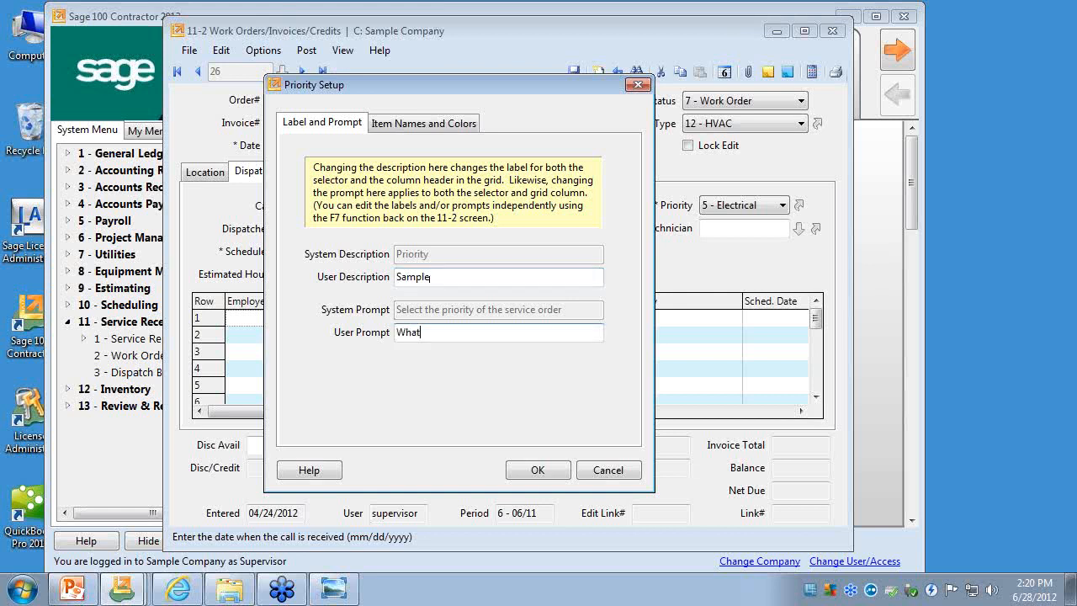
click(544, 472)
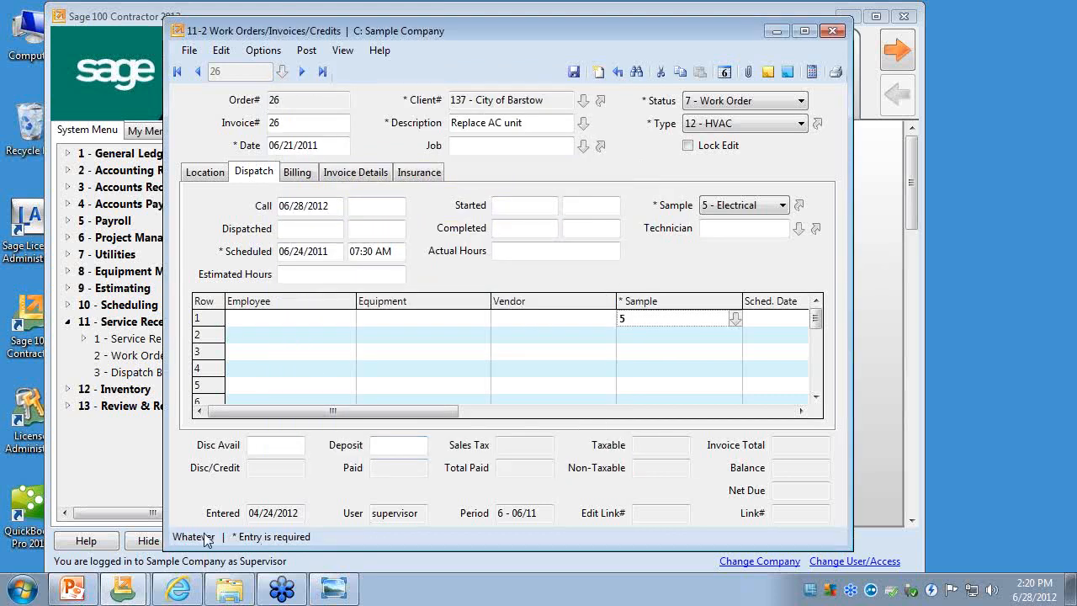
- Clear the user description "Sample" and the user prompt "Whatever" from the field's setup, and apply it
click(799, 207)
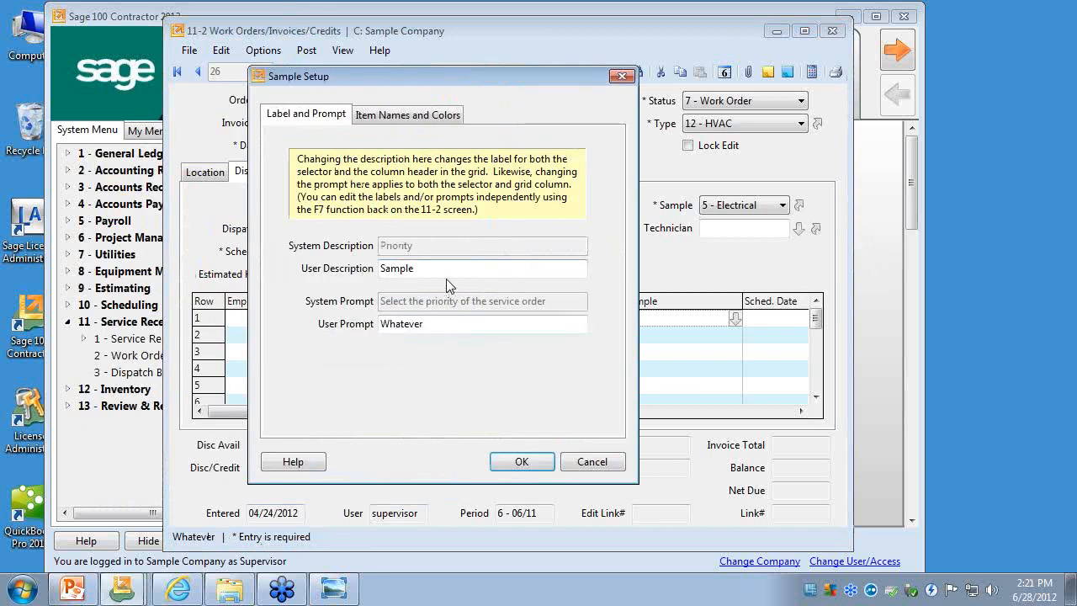
drag(380, 268, 484, 254)
key(Delete)
double_click(401, 324)
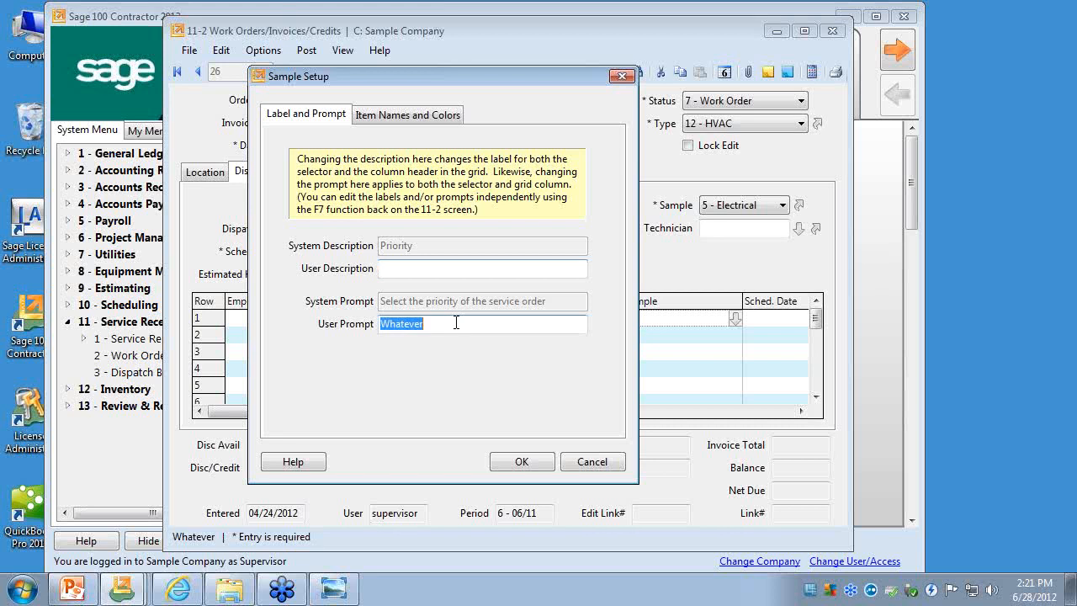
key(Delete)
click(519, 462)
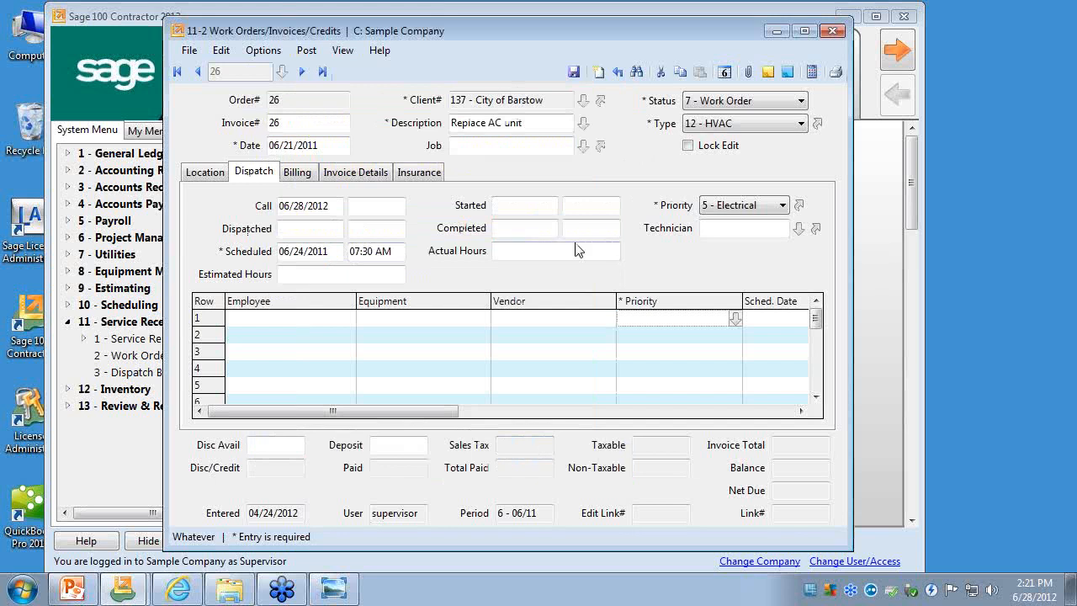
- Reopen the Priority setup to check its label and prompt, and close it without changes
click(798, 205)
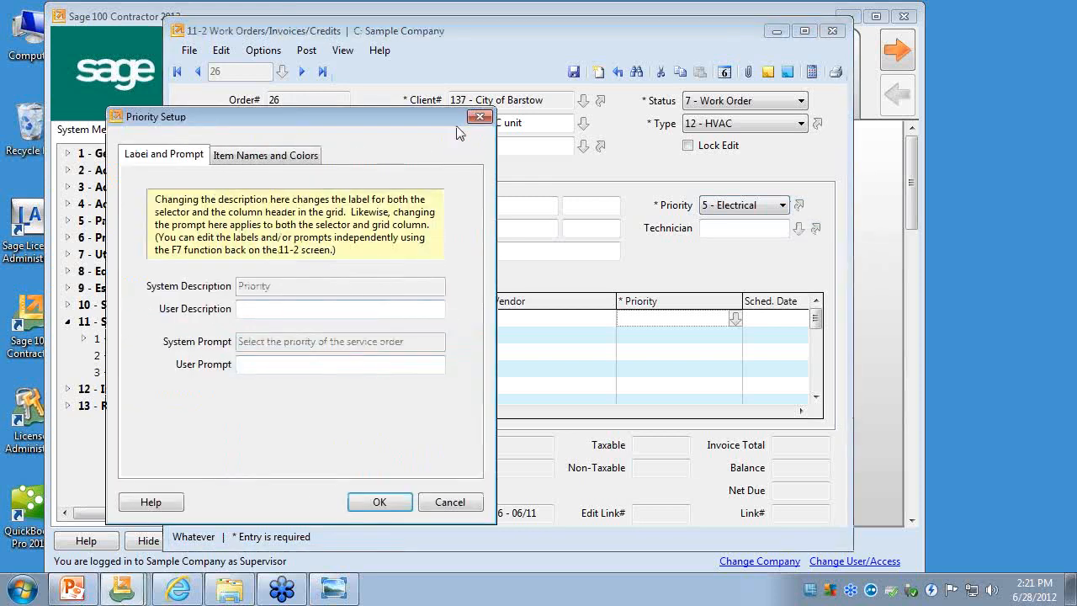
click(480, 116)
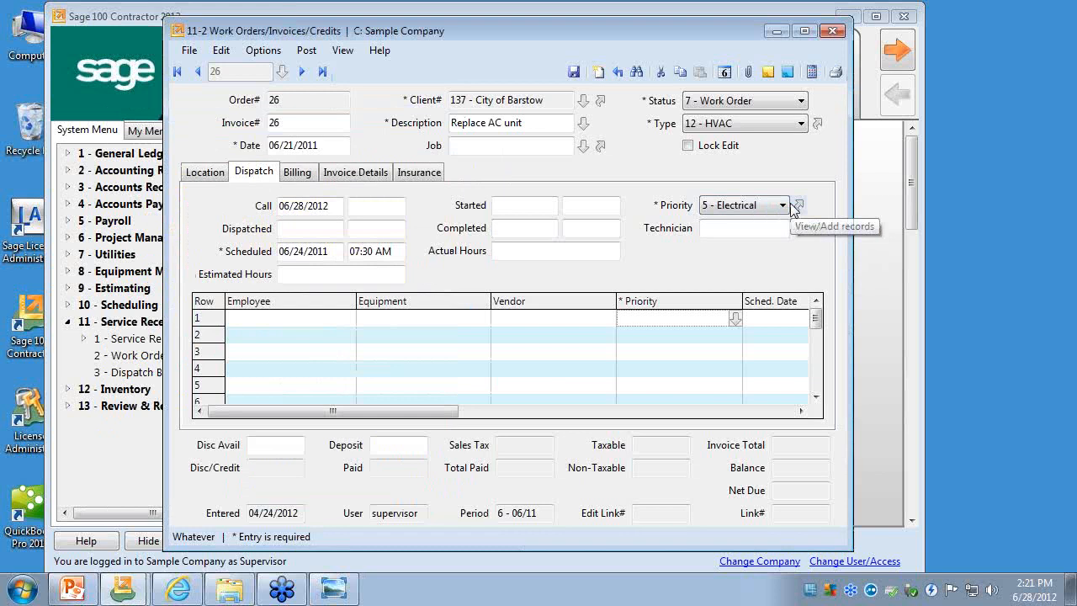
click(734, 208)
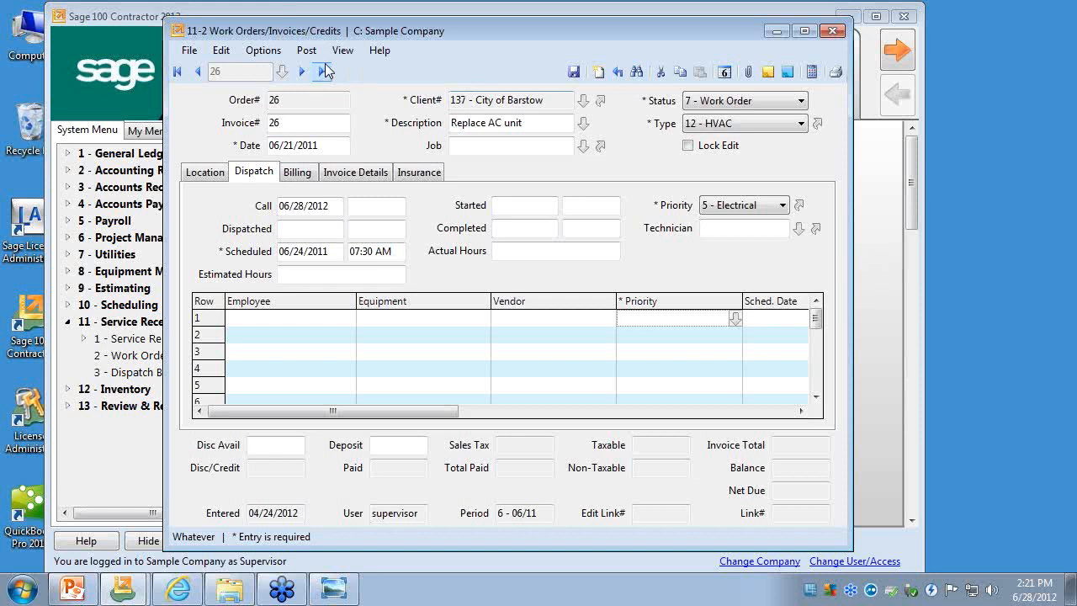
- Try to copy the City of Barstow "Replace AC unit" work order, dismiss the interruption, and save the work order
click(271, 50)
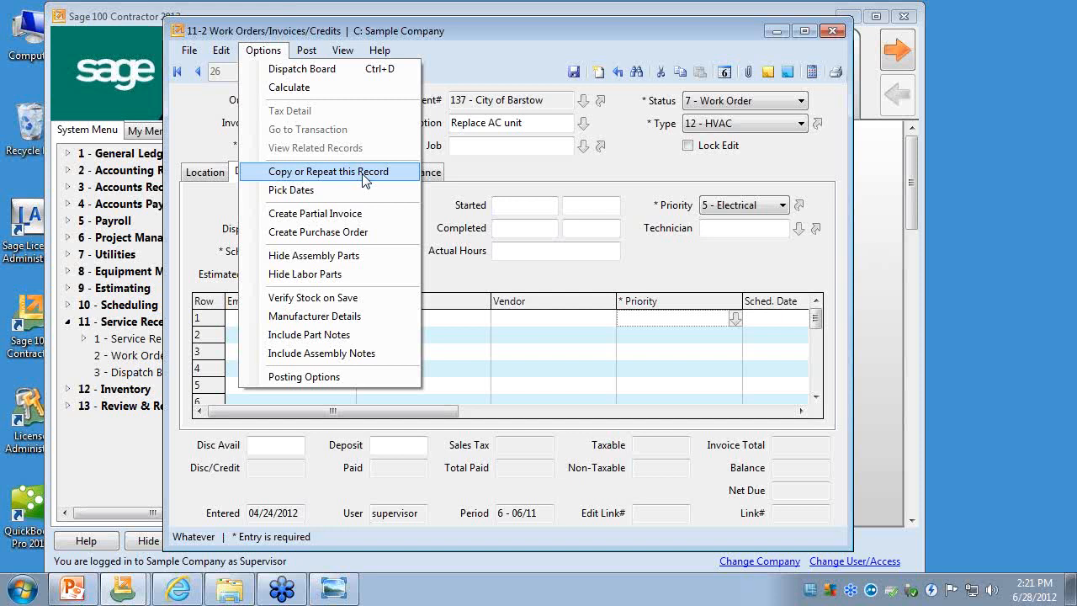
click(508, 81)
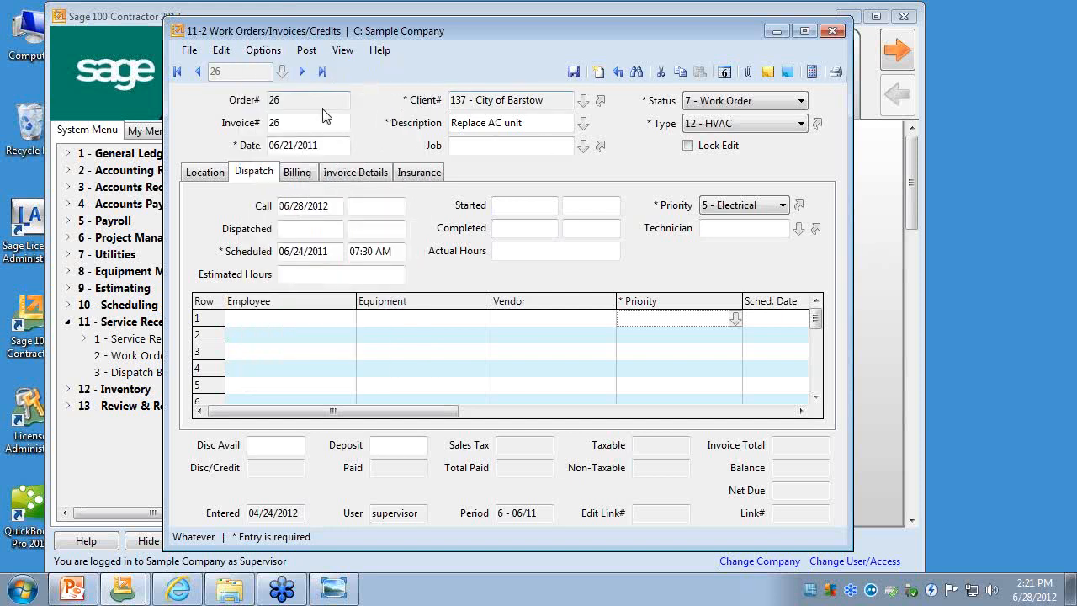
drag(270, 103, 298, 125)
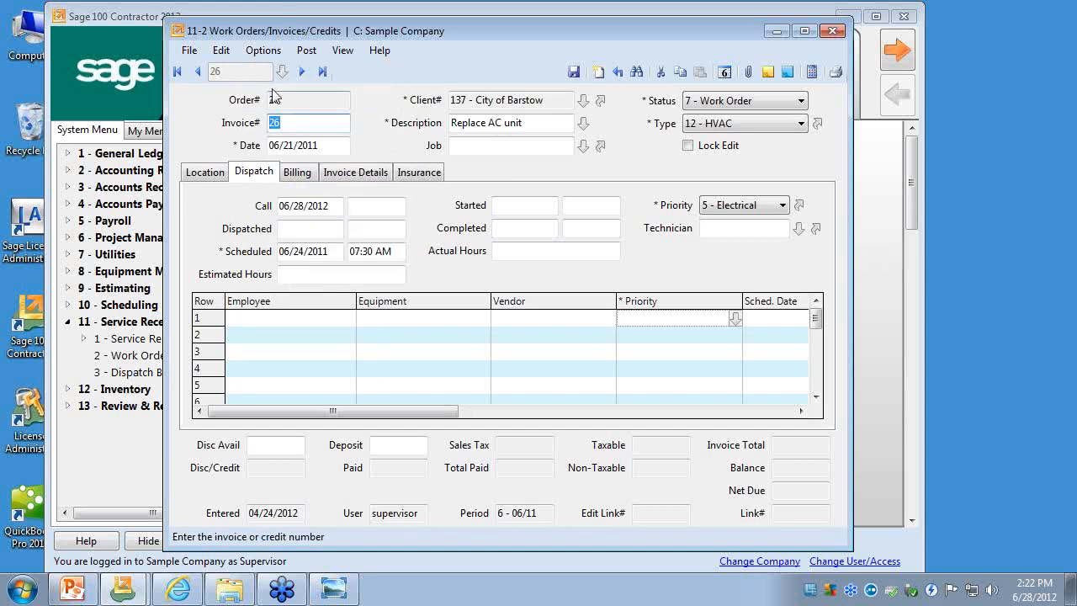
click(267, 51)
click(286, 173)
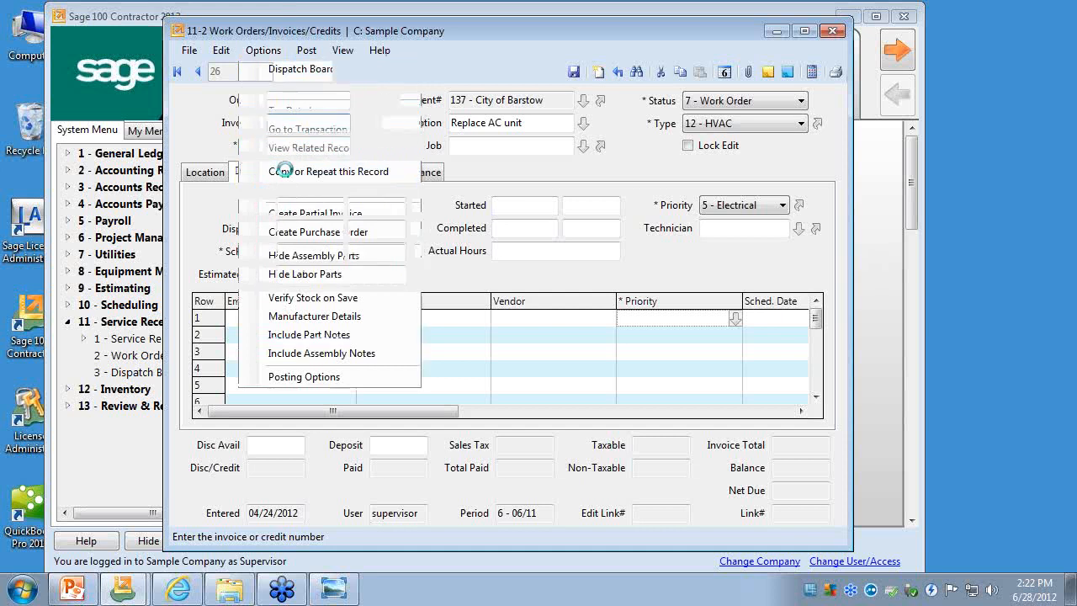
click(658, 354)
click(573, 72)
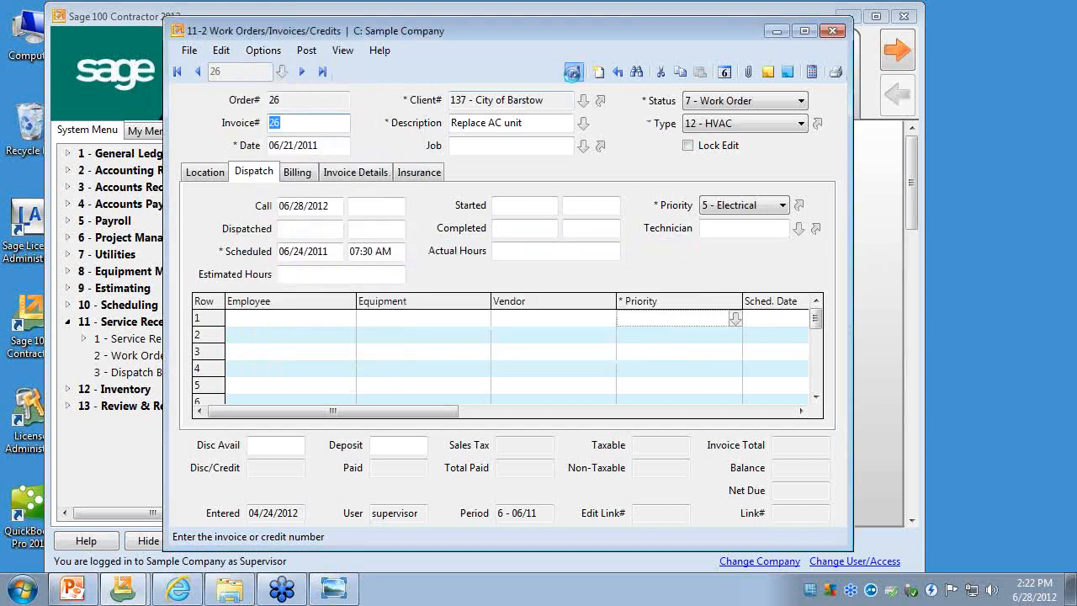
click(322, 73)
- Copy the City of Barstow "Replace AC unit" work order one time only using Copy or Repeat this Record
click(264, 51)
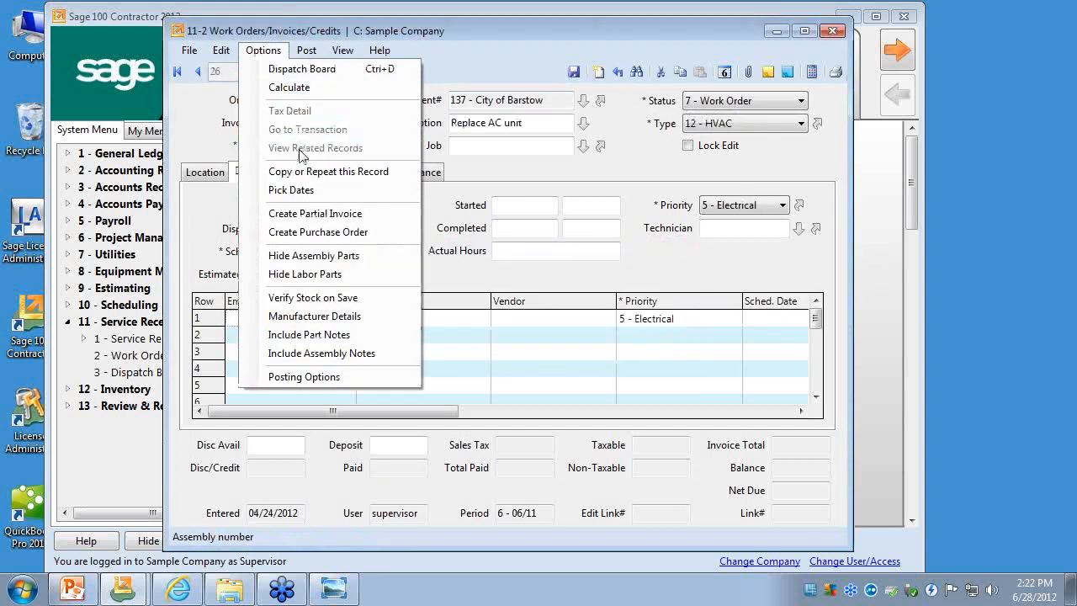
click(306, 171)
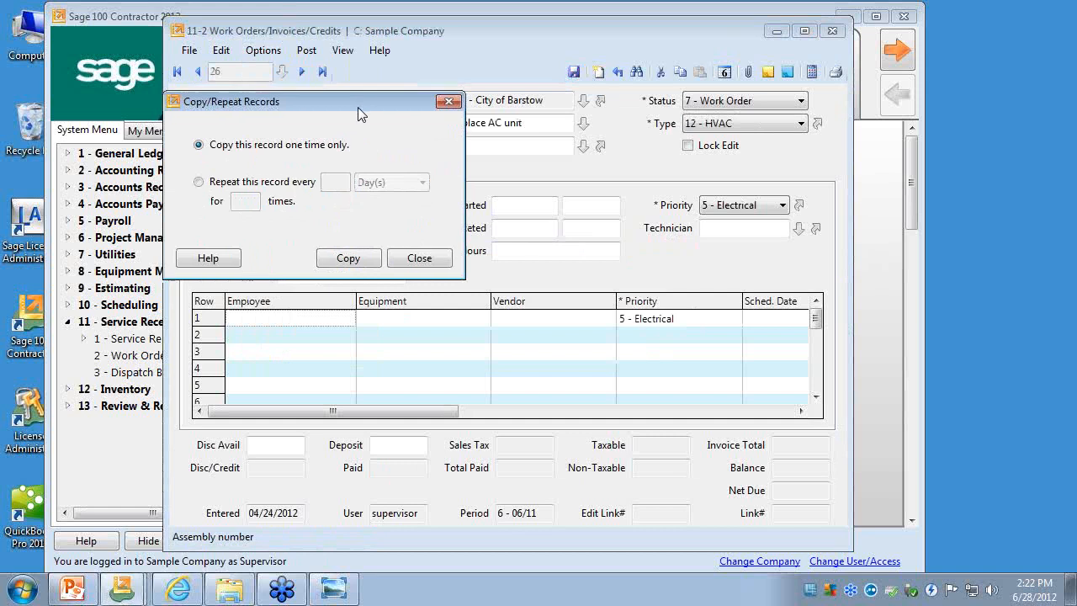
drag(358, 103, 577, 143)
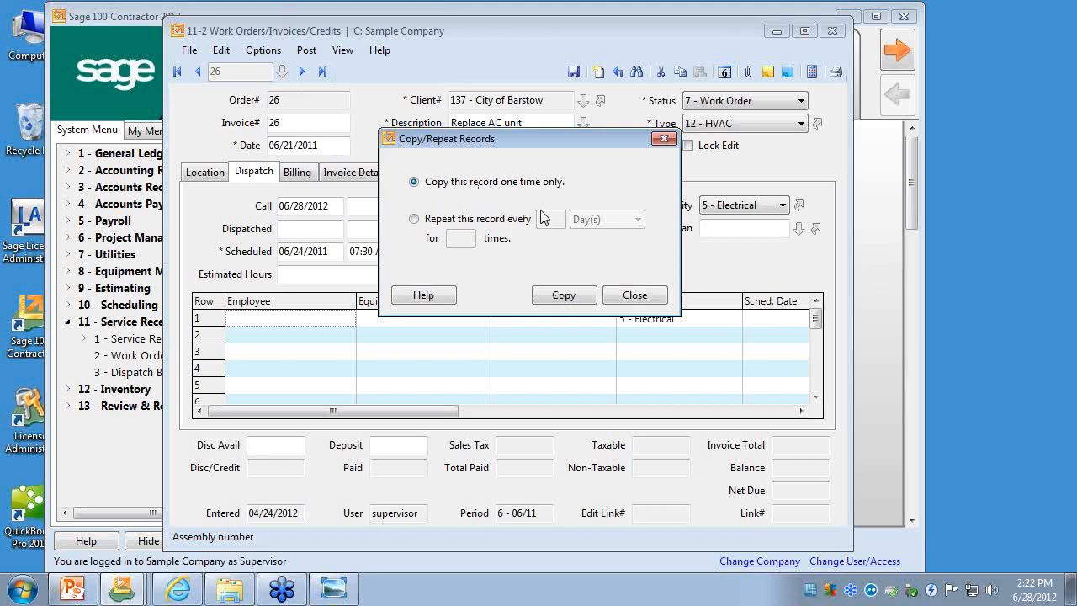
click(562, 296)
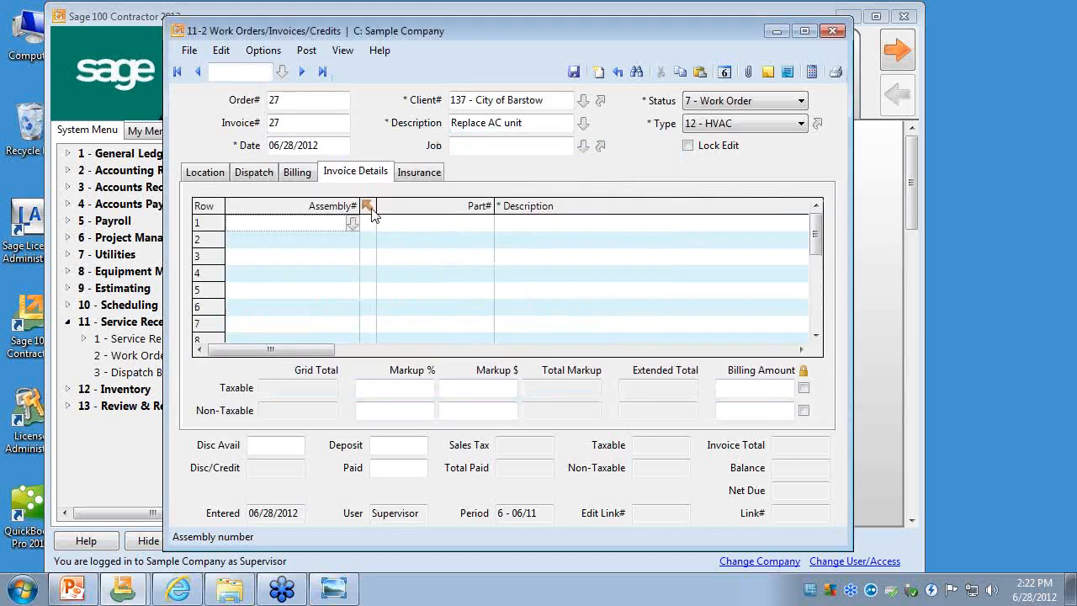
- Review the copied work order's numbers and date, its billing, dispatch and location information, and its invoice details
click(301, 100)
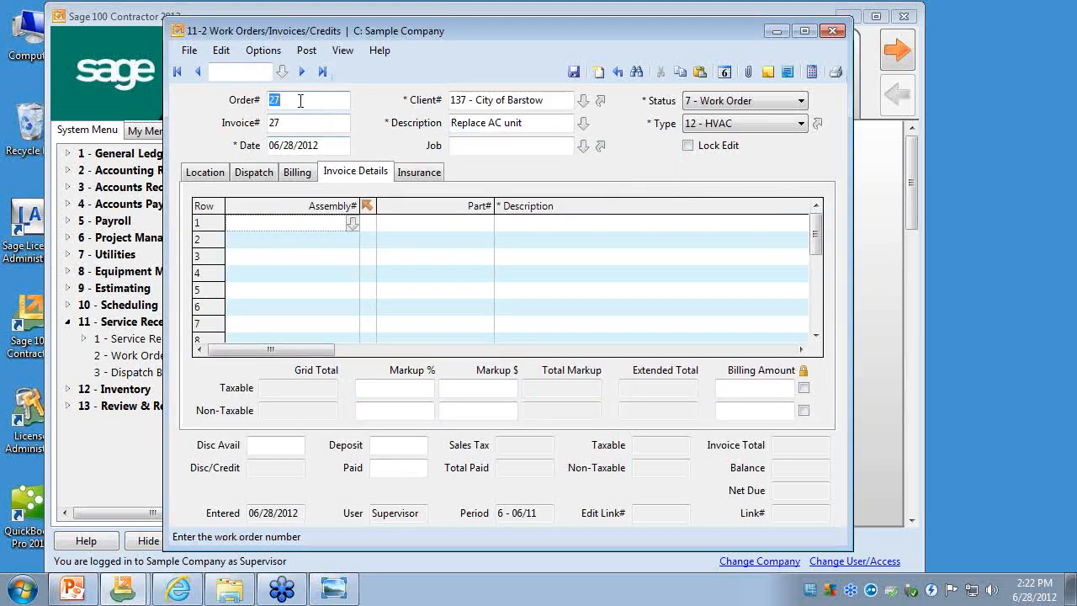
click(300, 122)
click(324, 148)
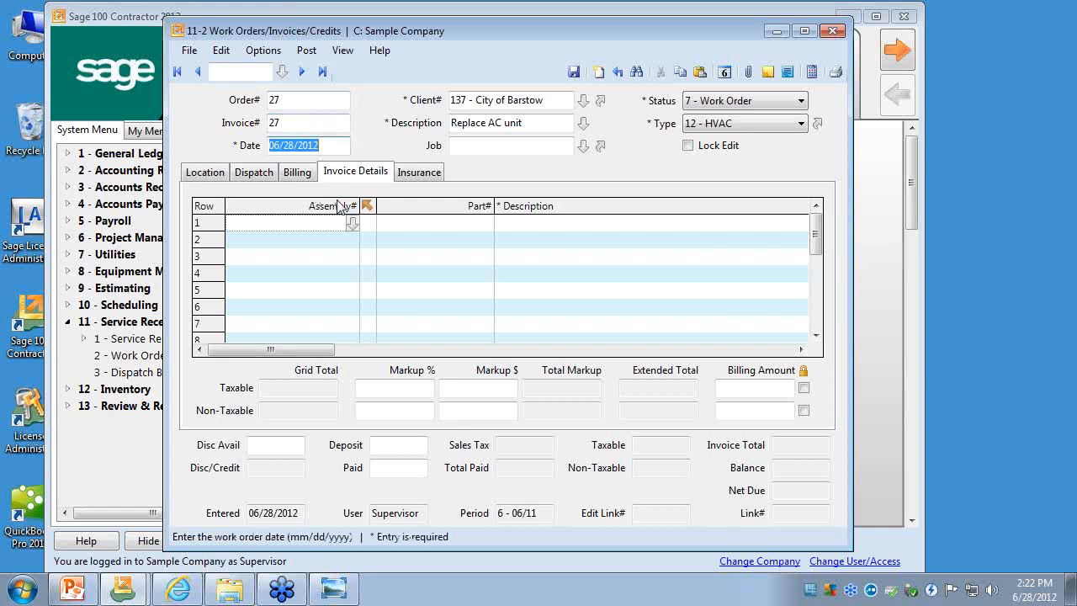
click(303, 174)
click(255, 172)
click(206, 173)
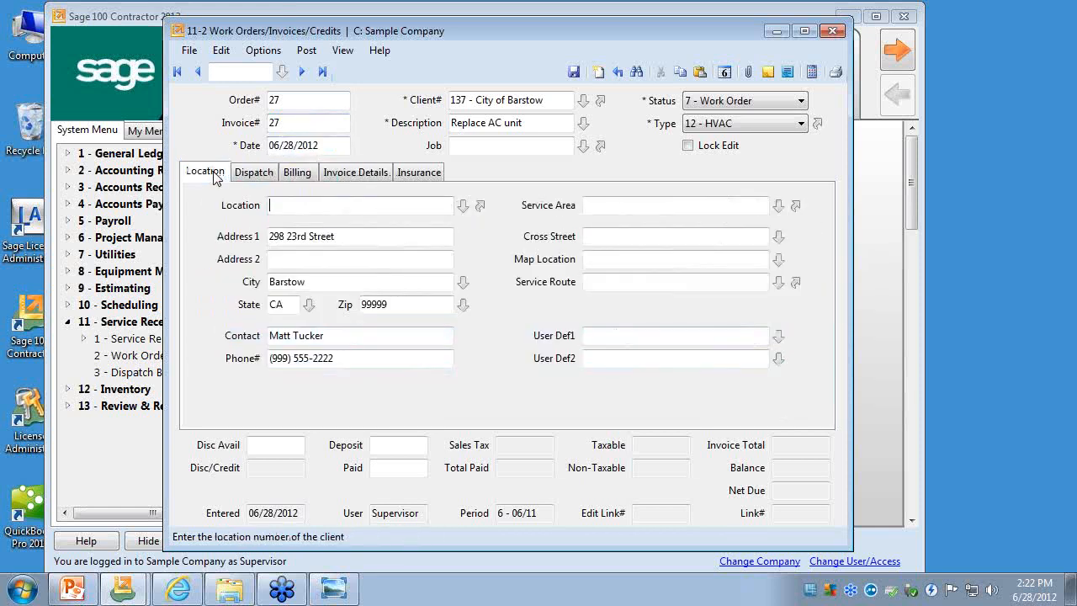
click(355, 172)
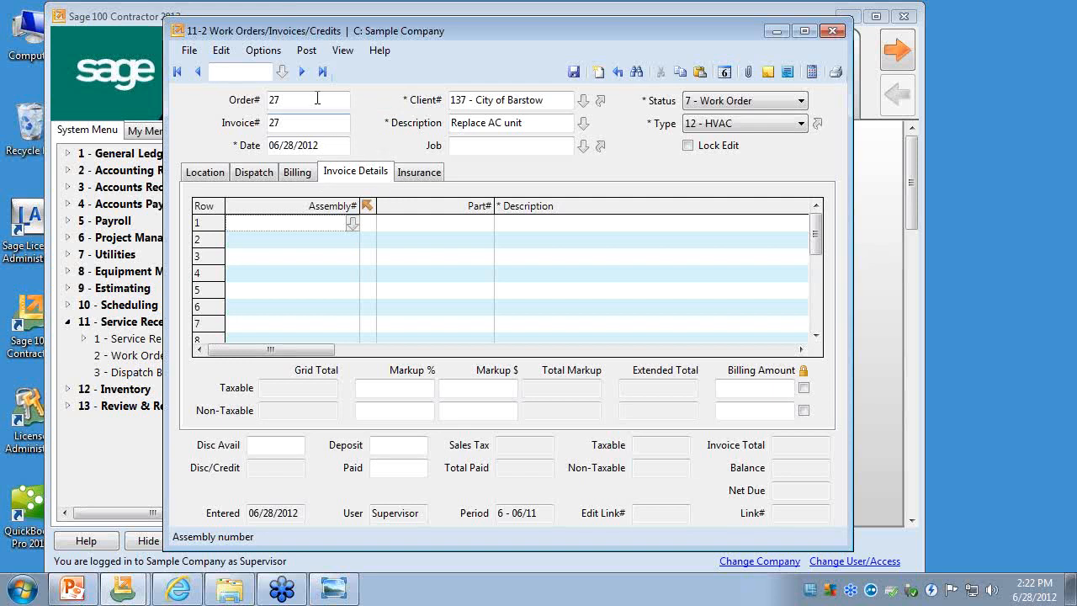
click(221, 50)
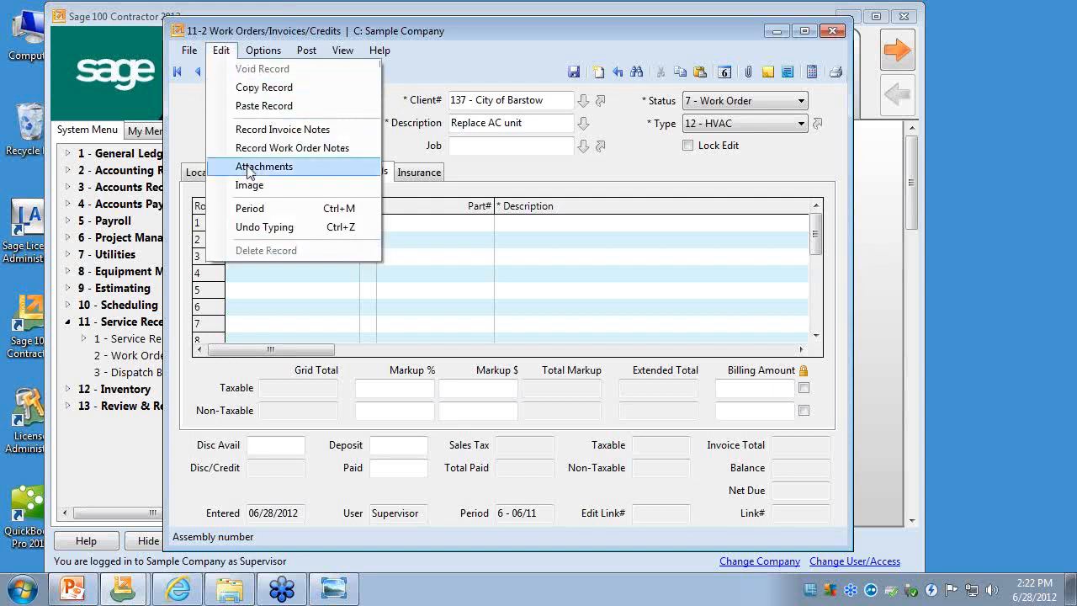
click(202, 89)
click(190, 50)
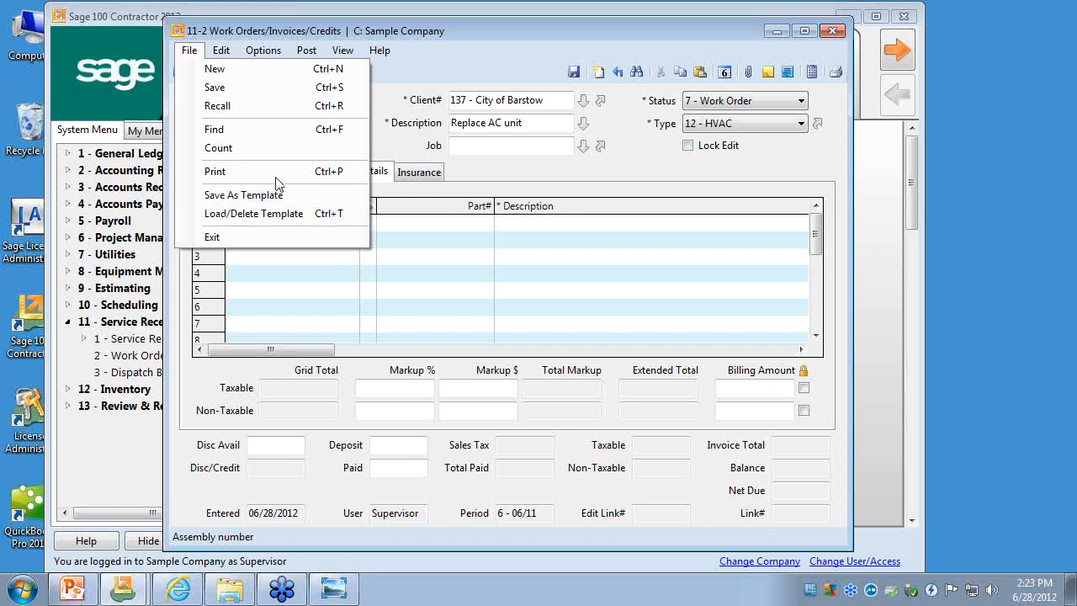
click(431, 81)
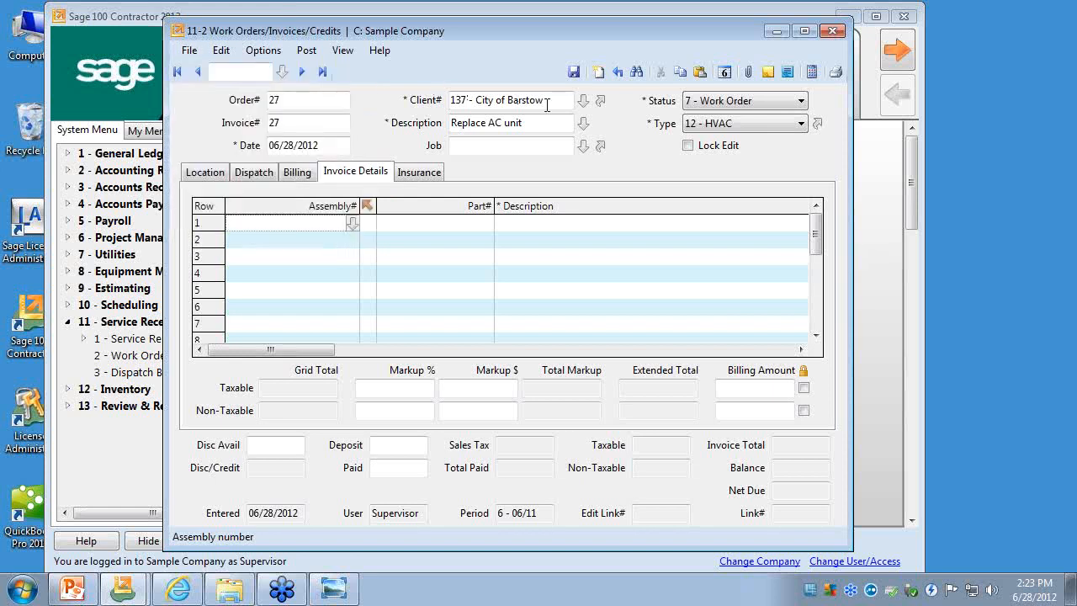
- Schedule the copied City of Barstow work order for 06/28/2012 at 2:23 PM, and save it
click(551, 103)
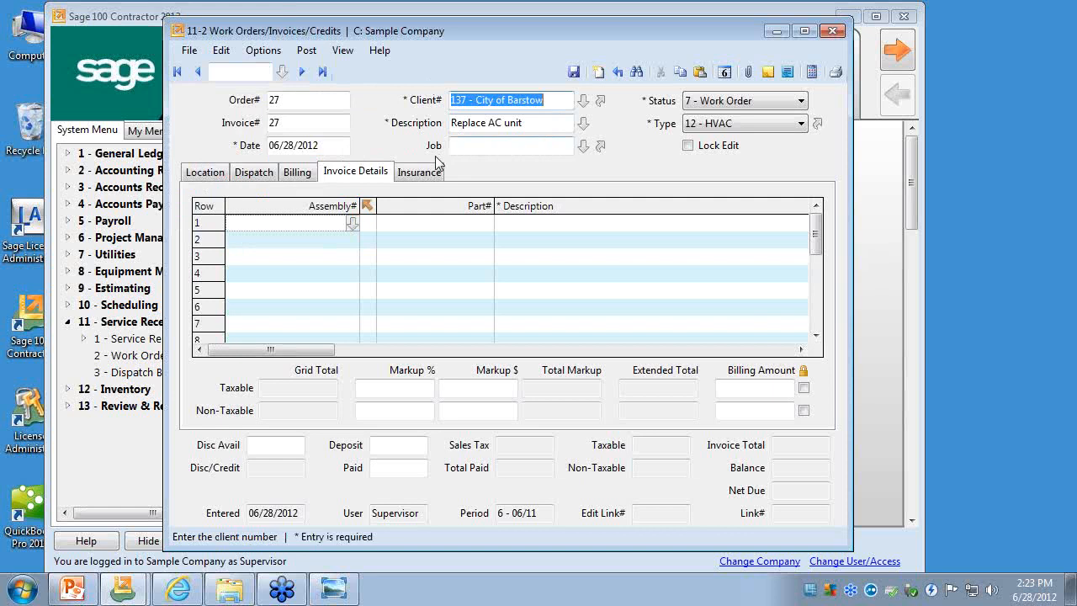
click(574, 72)
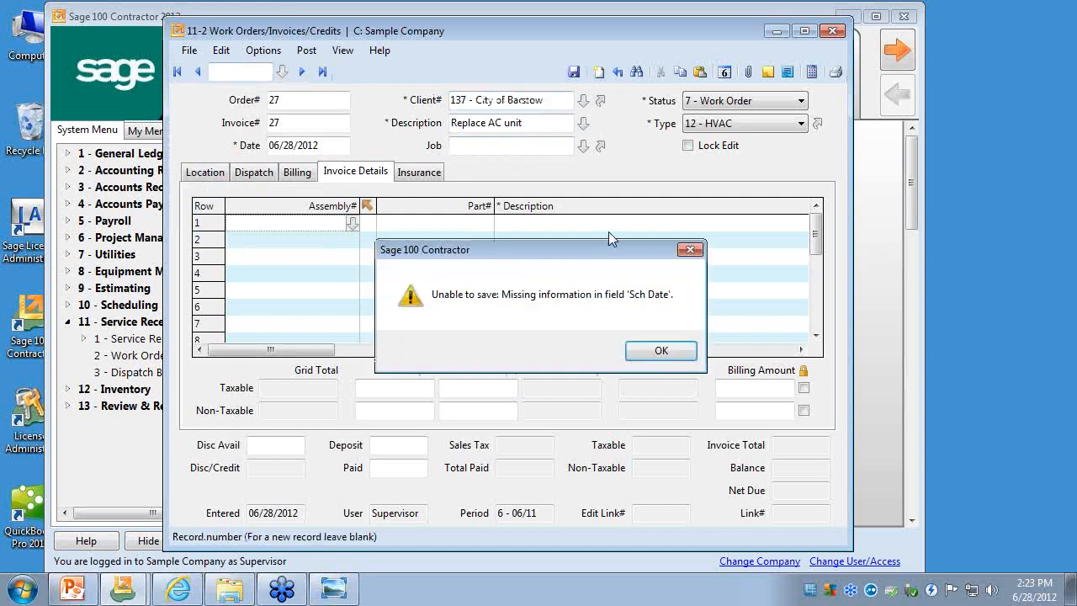
click(658, 350)
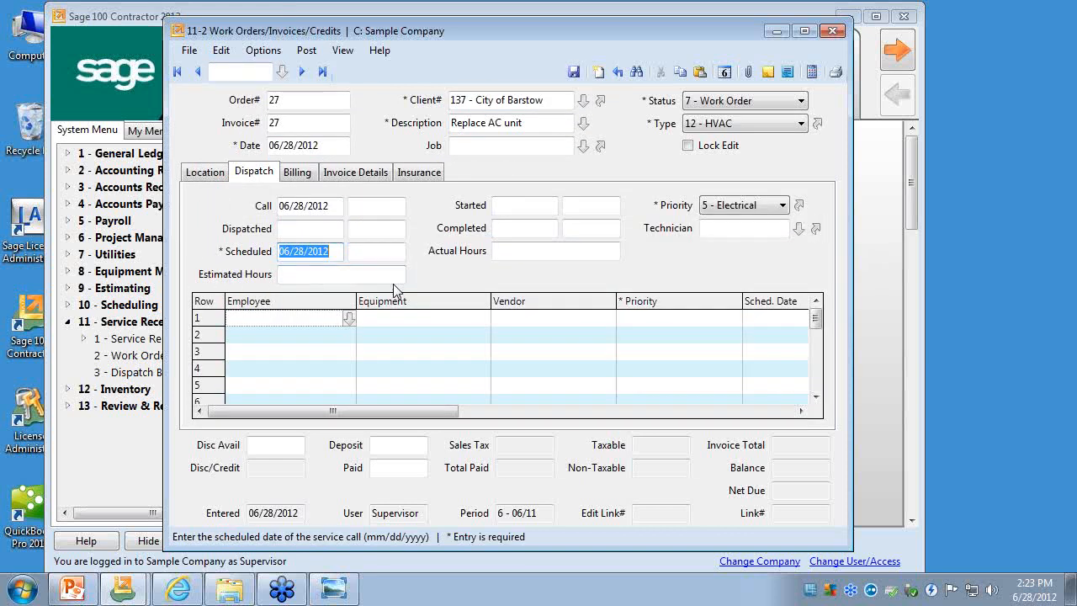
key(Tab)
click(573, 72)
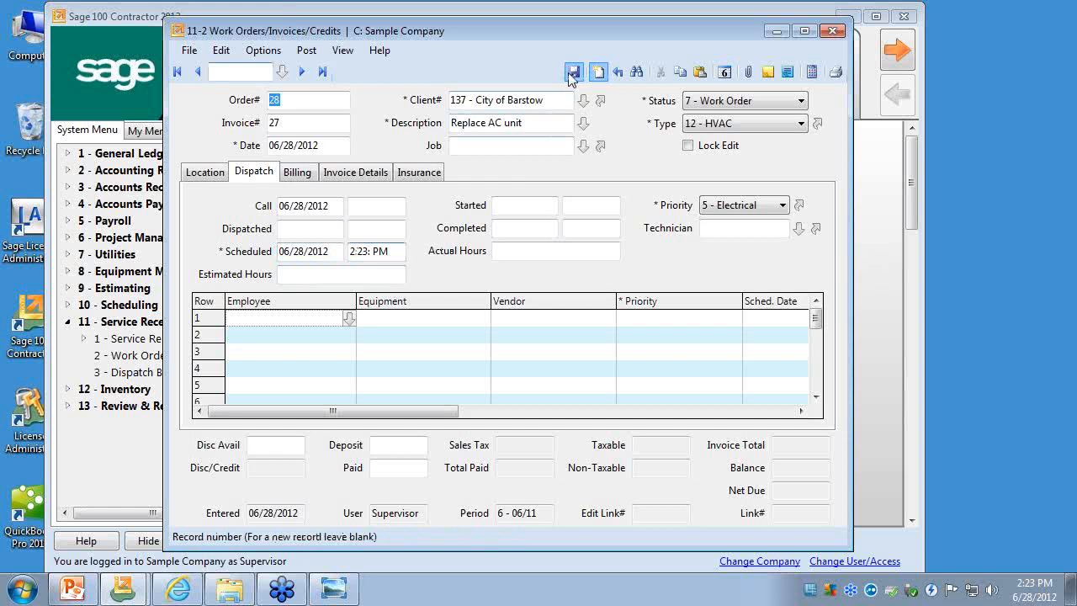
- Reopen the original City of Barstow "Replace AC unit" work order by its record number
text(26)
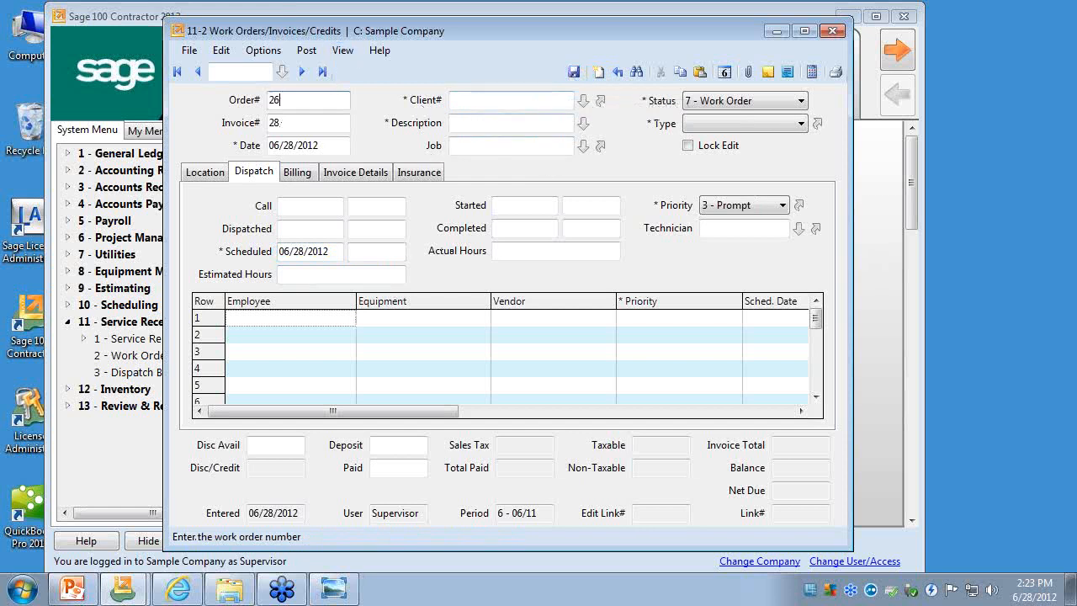
click(243, 72)
text(26)
key(Return)
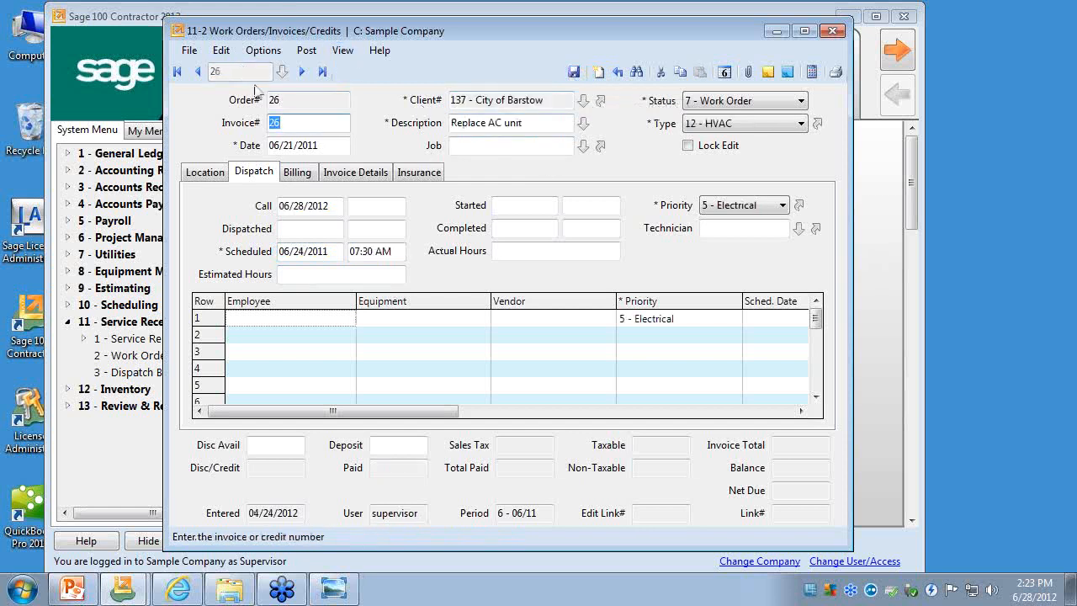
- Set up Copy or Repeat this Record for the work order with an interval of 1, repeated 5 times
click(263, 51)
click(323, 173)
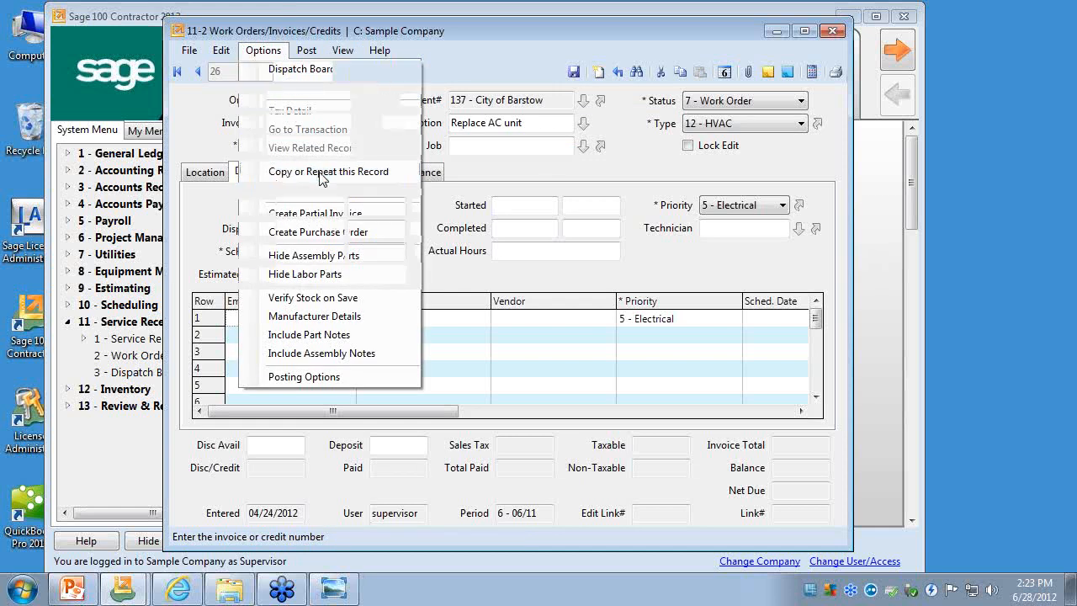
drag(329, 113, 478, 146)
click(344, 211)
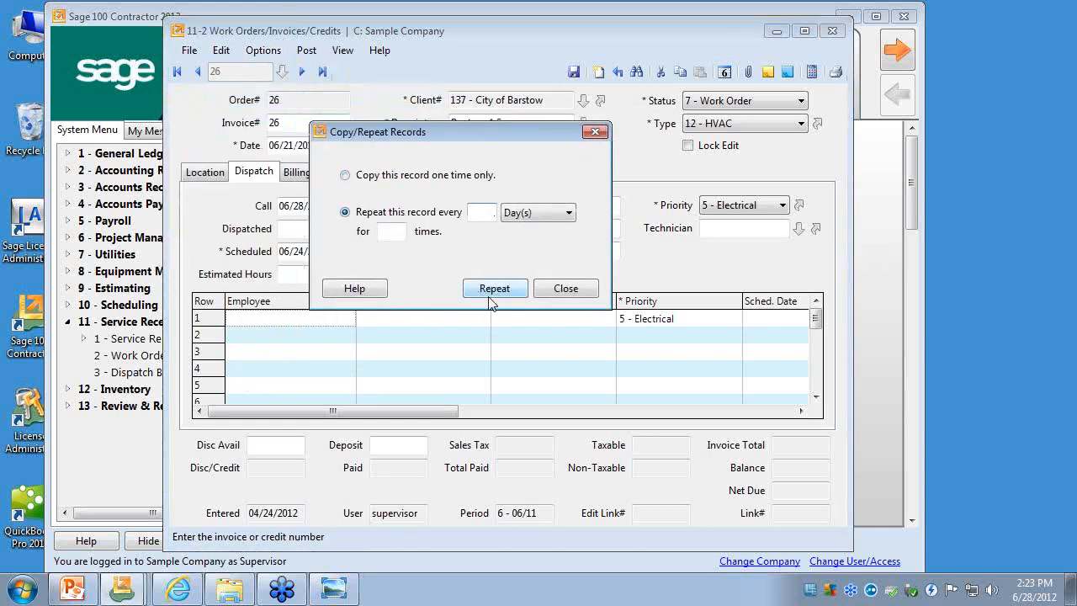
text(1)
click(392, 232)
text(5)
- Set the repeat interval unit to Month(s) and create the repeated work orders
click(568, 212)
click(568, 243)
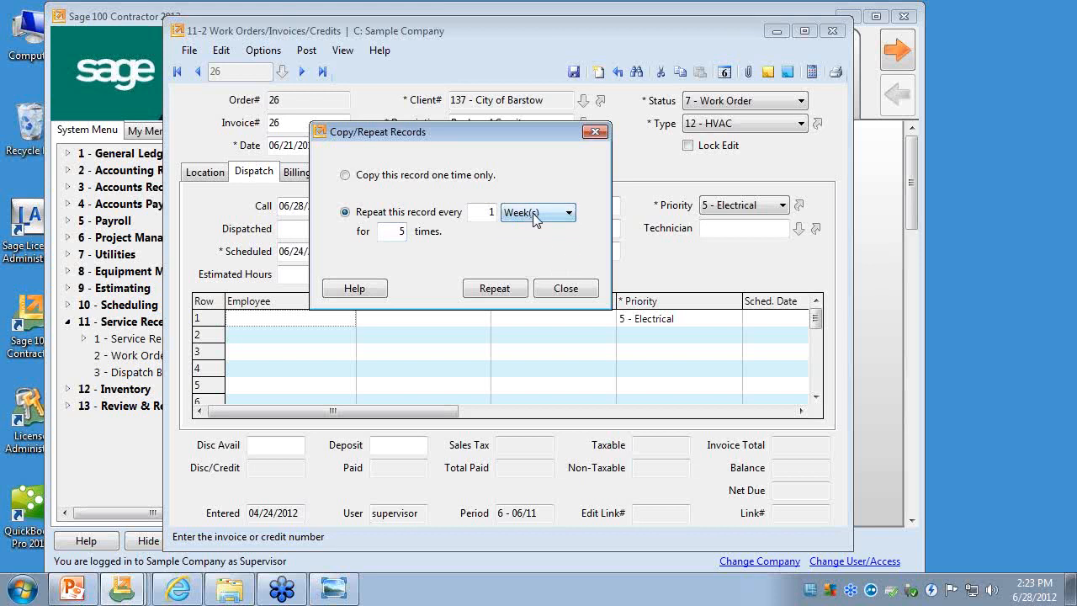
click(569, 212)
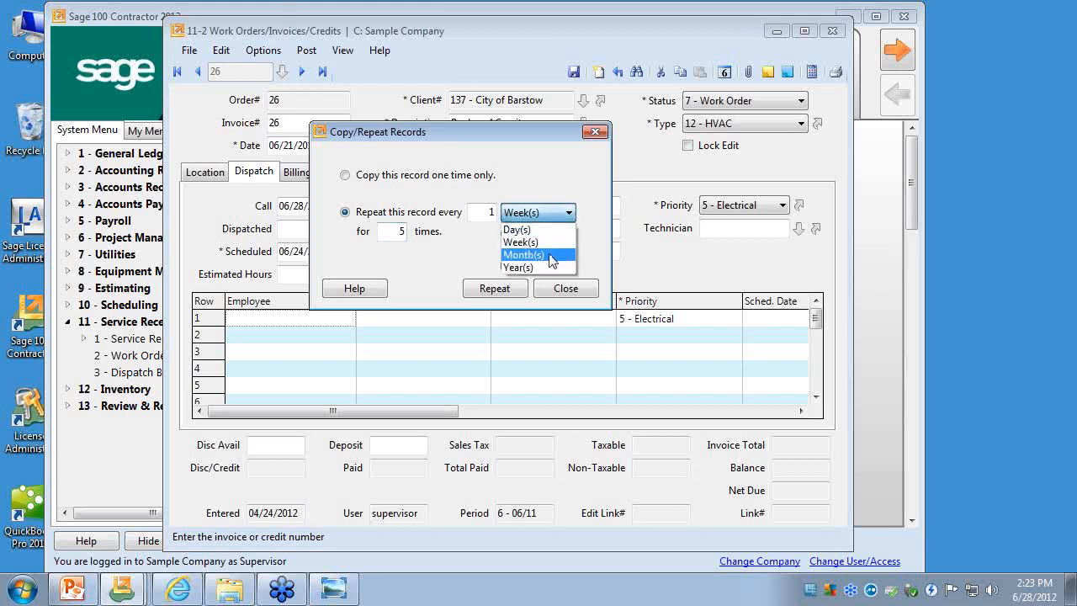
click(549, 250)
double_click(396, 233)
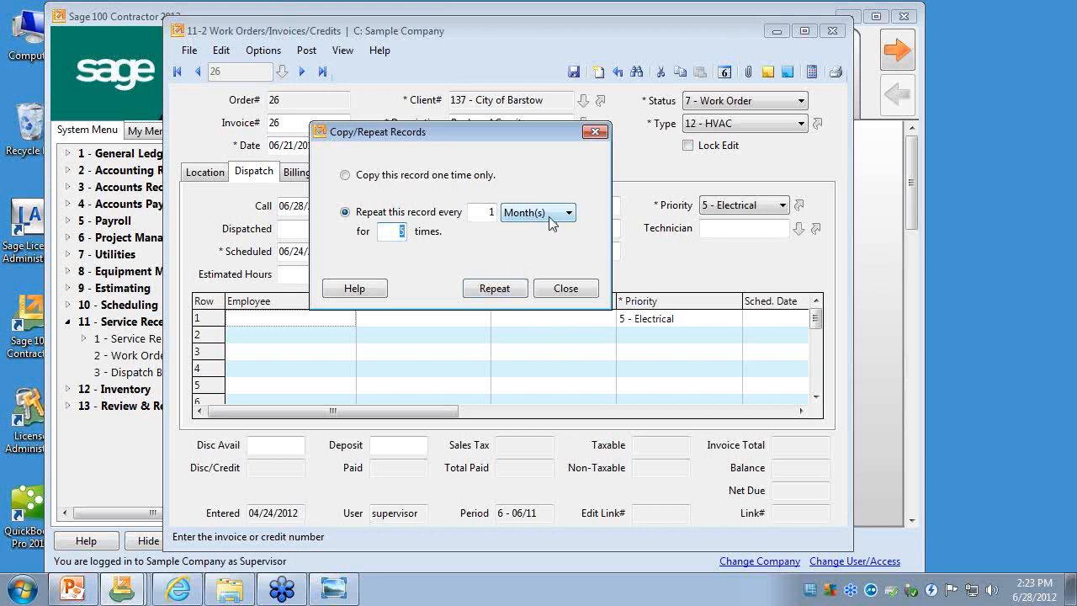
click(515, 288)
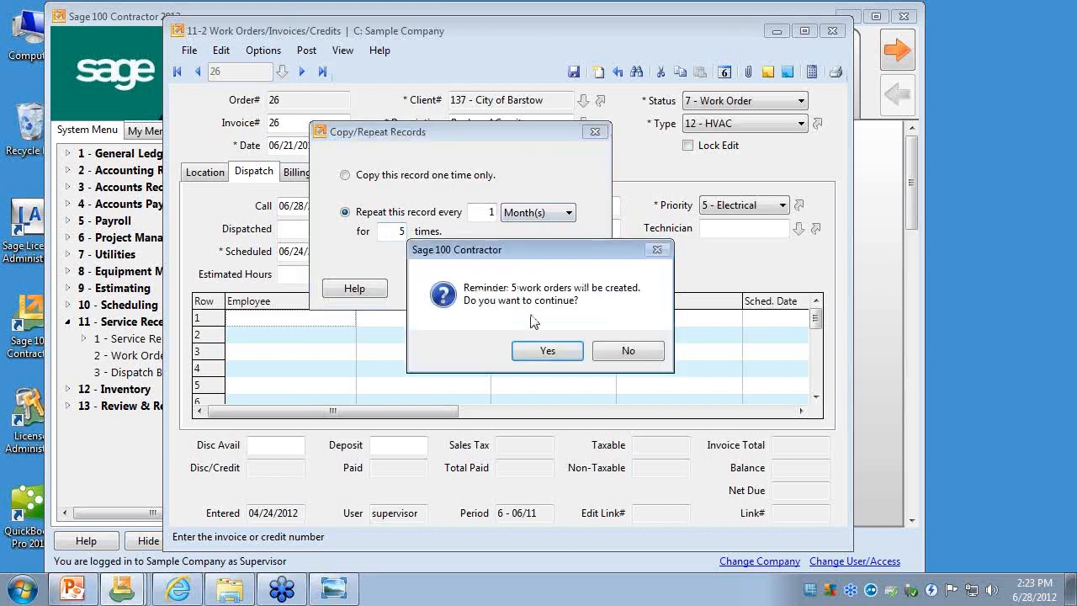
click(549, 352)
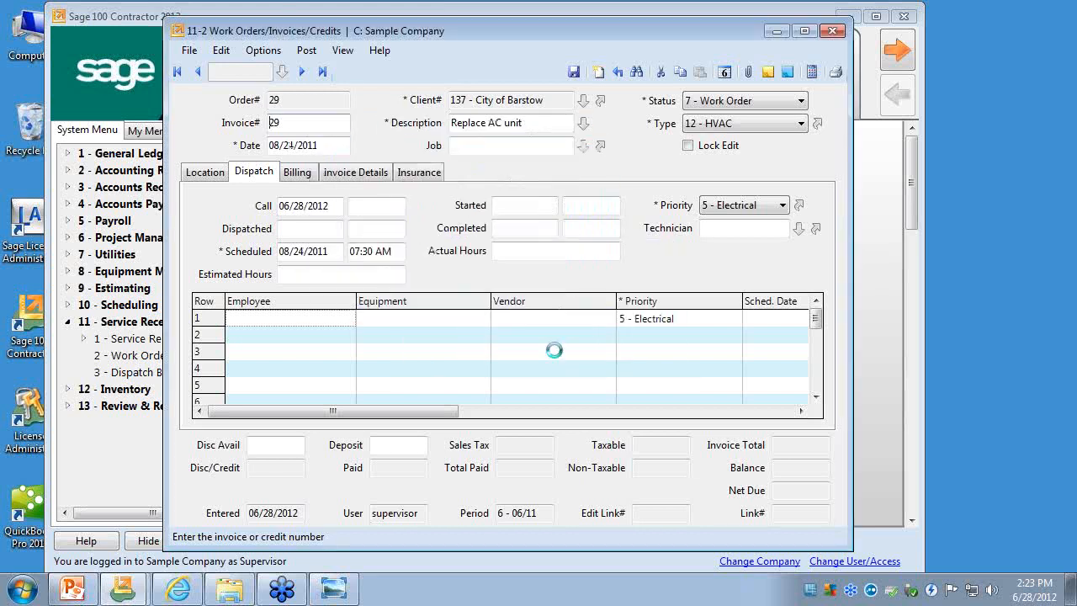
- Browse backward from the last work order record through the newly repeated City of Barstow work orders
click(322, 71)
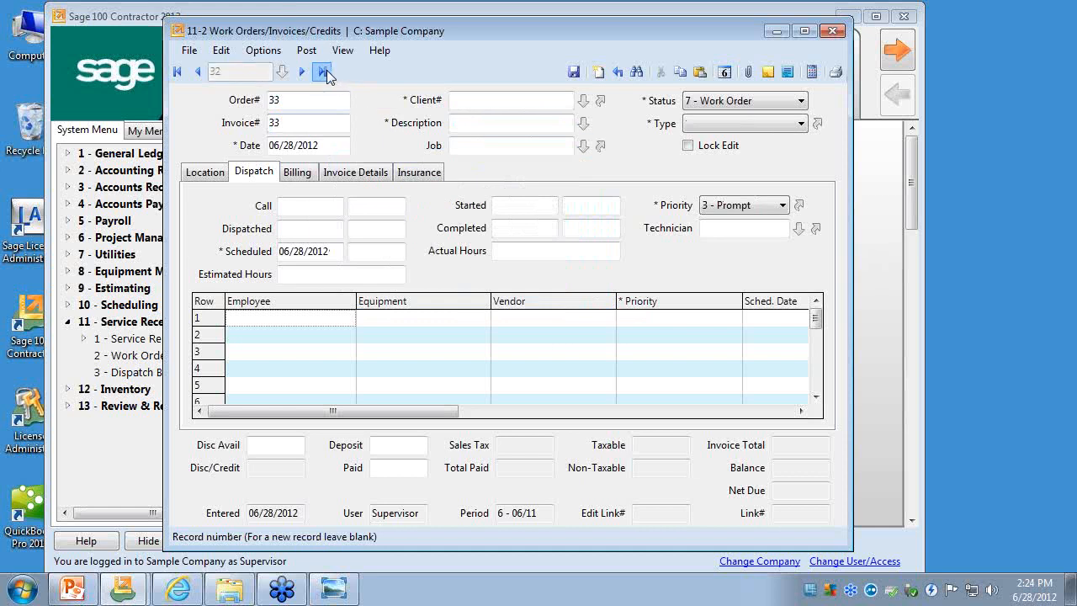
click(198, 72)
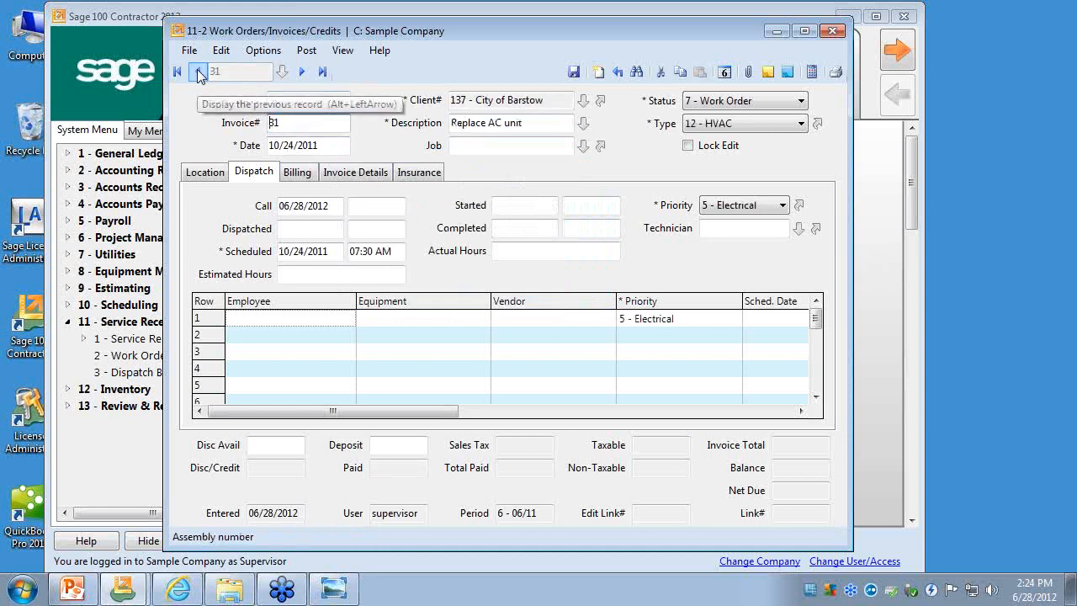
click(199, 71)
click(199, 71)
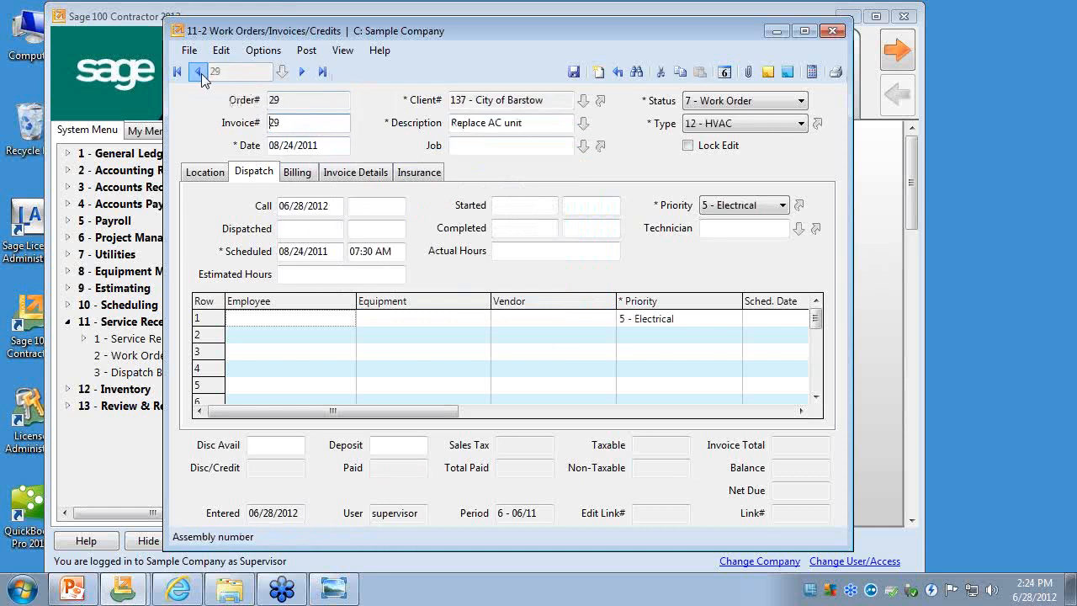
click(199, 72)
click(200, 73)
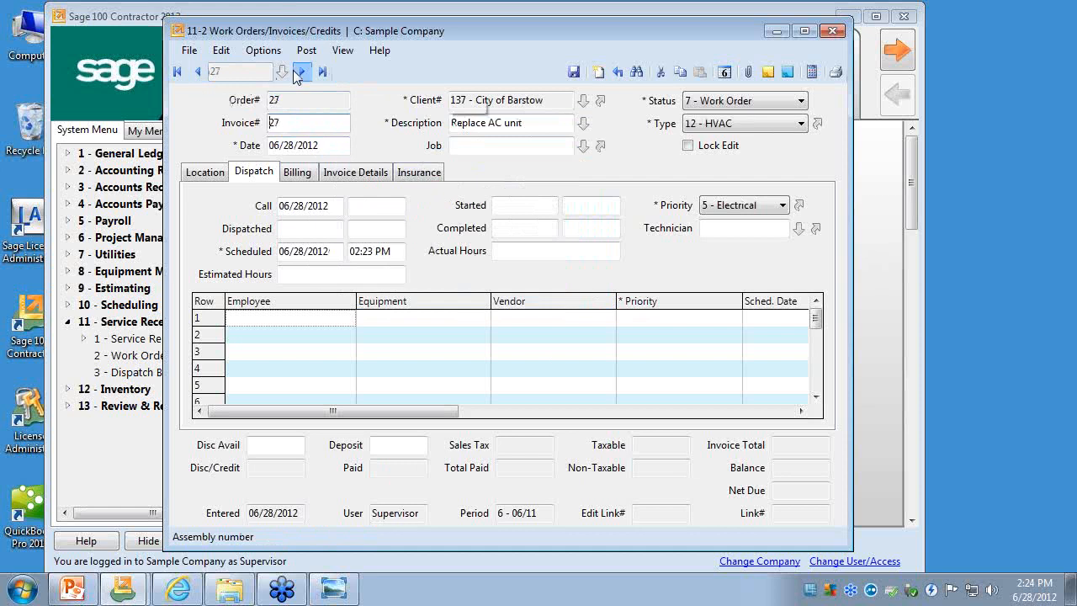
- Go forward through the repeated City of Barstow work orders and check the date of each one
click(302, 71)
click(320, 147)
click(303, 72)
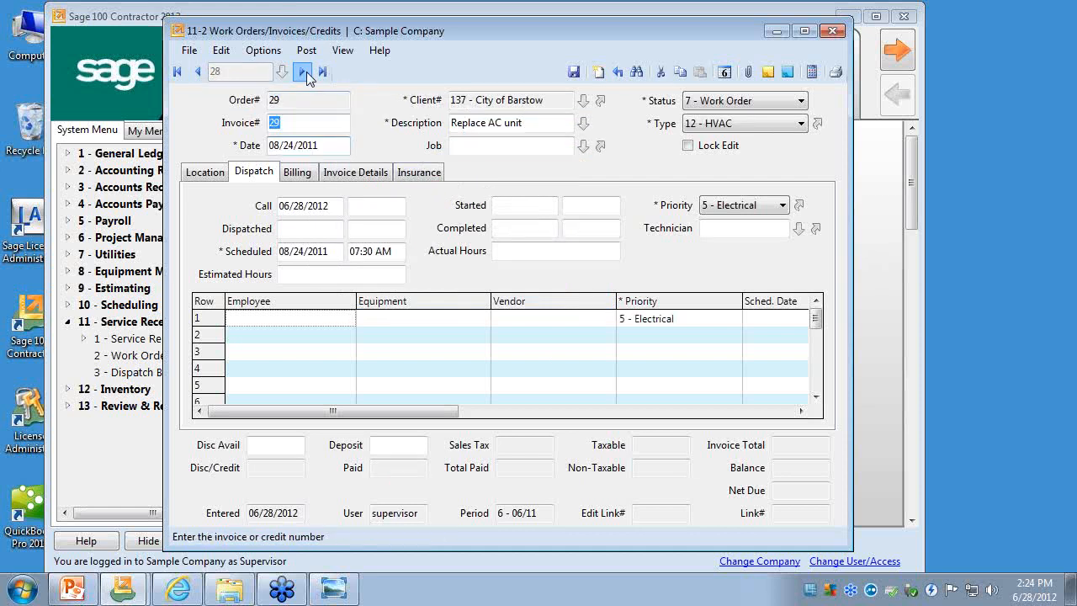
click(303, 72)
key(Tab)
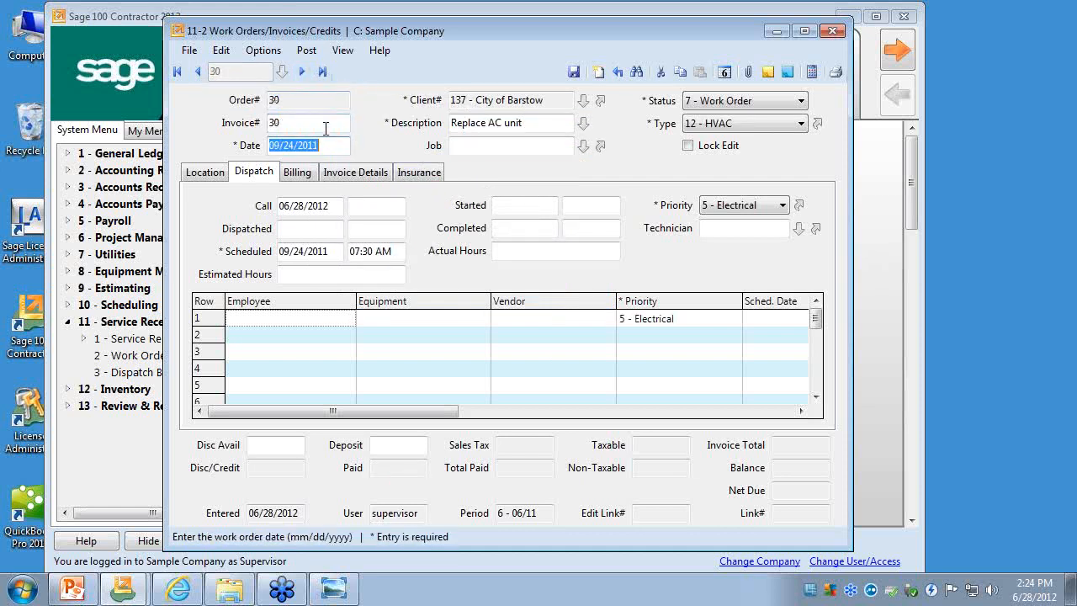
click(303, 73)
click(331, 149)
click(302, 71)
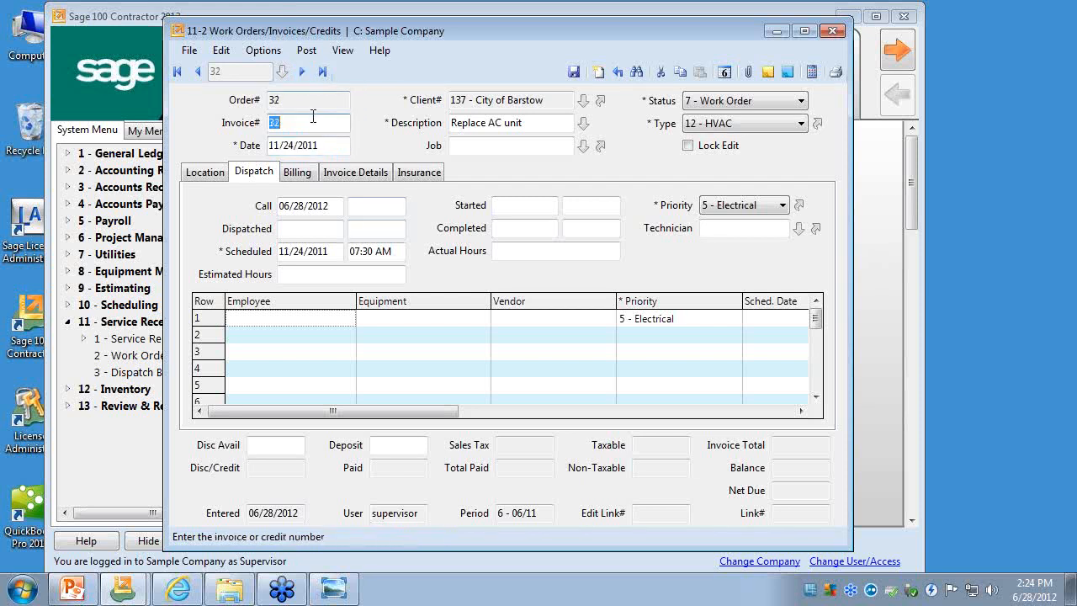
- Check the work order date and the scheduled date and time on the last repeated work order
click(328, 145)
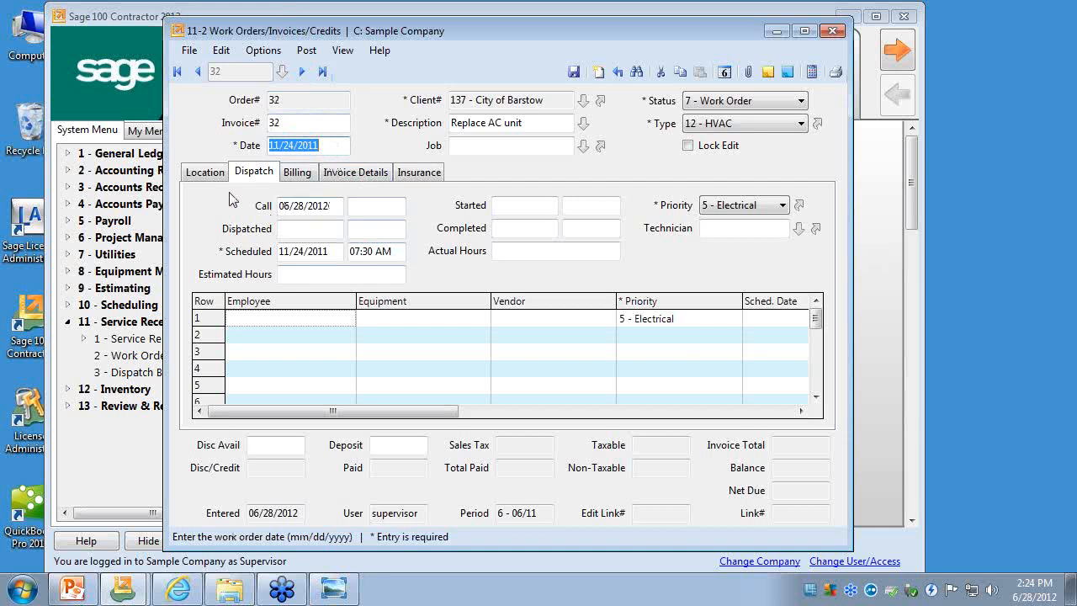
click(336, 252)
click(397, 252)
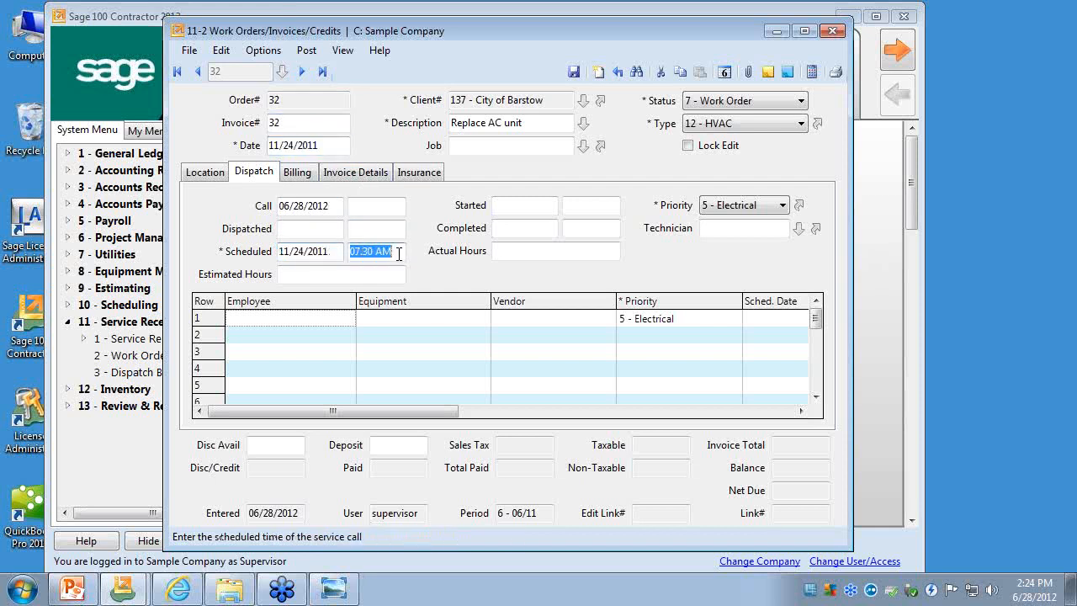
click(328, 251)
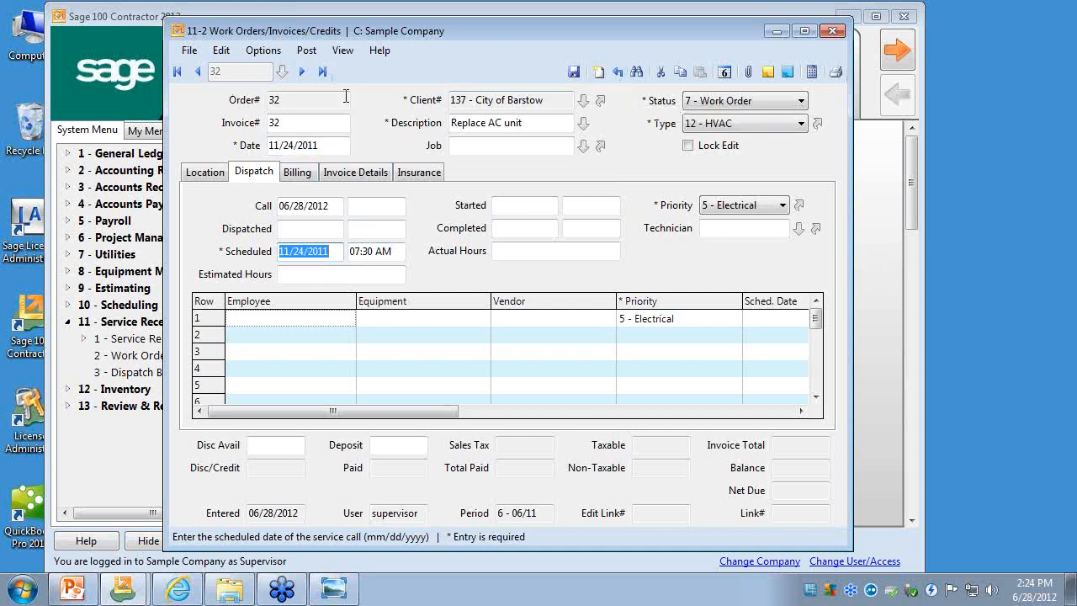
- Reopen the original City of Barstow work order, check its invoice details, and close the record
click(614, 74)
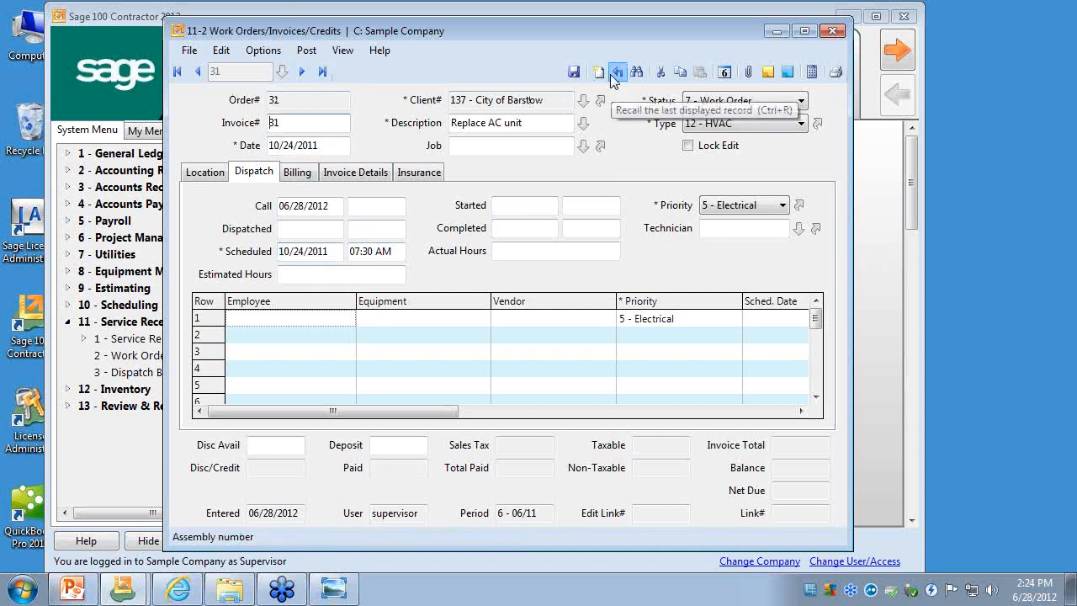
click(598, 72)
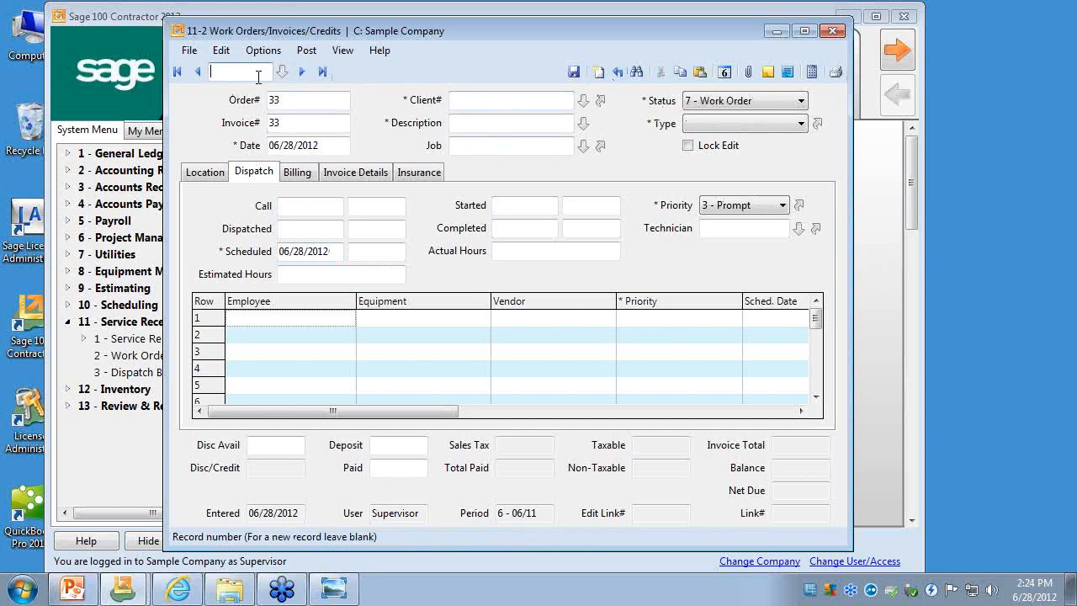
text(26)
key(Return)
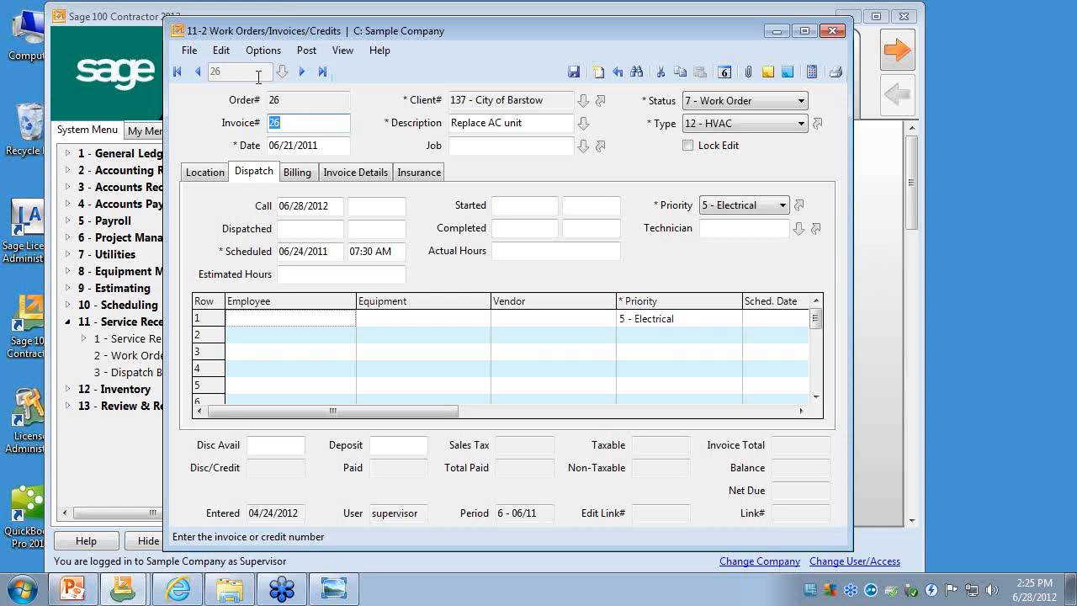
click(342, 177)
click(832, 32)
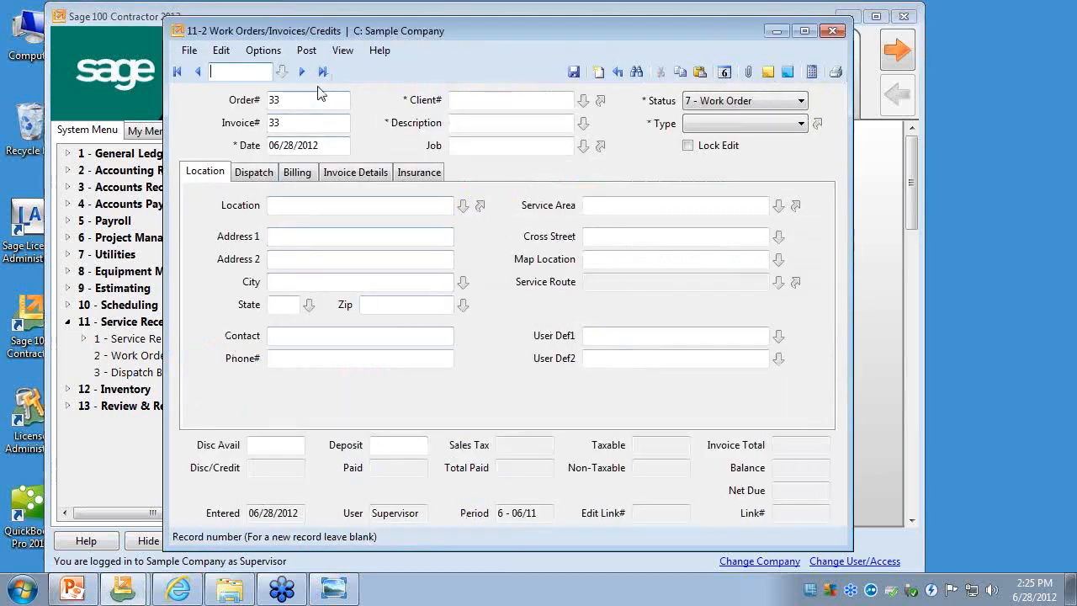
- Browse backward from the last work order record, checking the invoice details of each work order
click(323, 73)
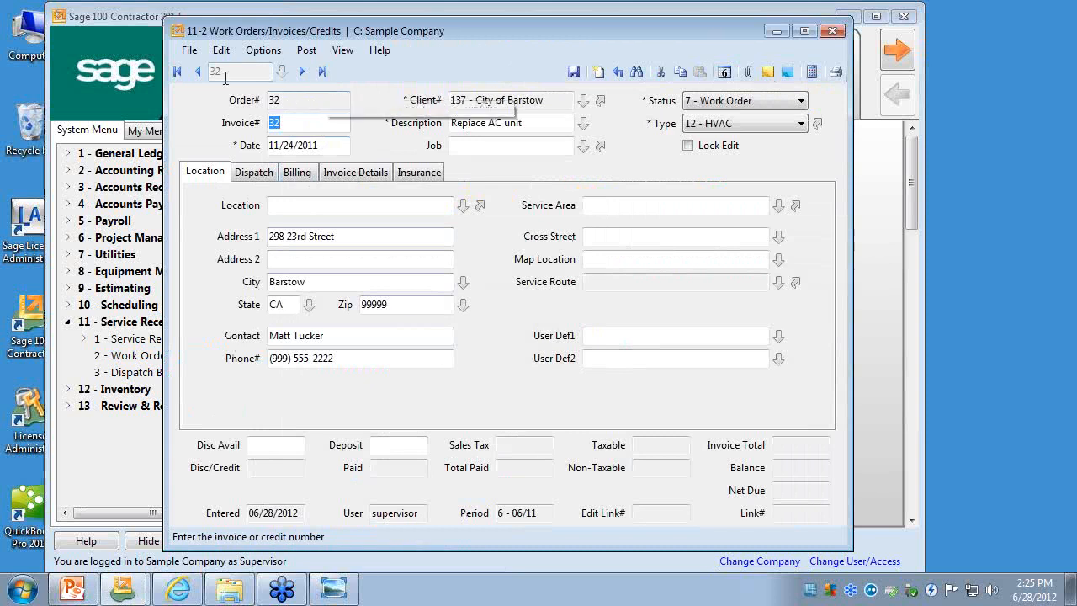
click(340, 177)
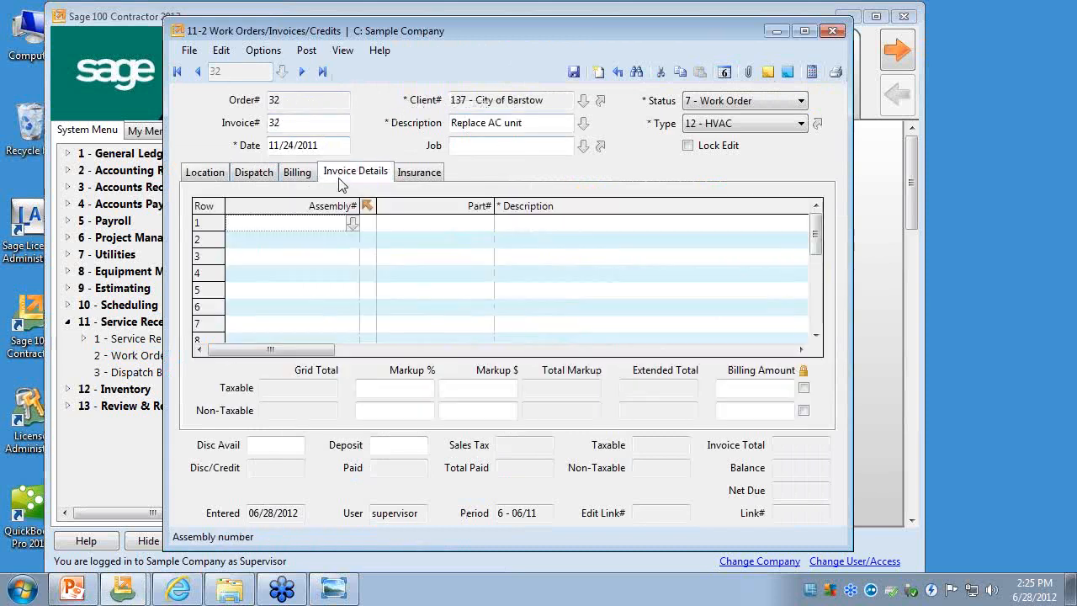
click(199, 73)
click(199, 72)
click(200, 74)
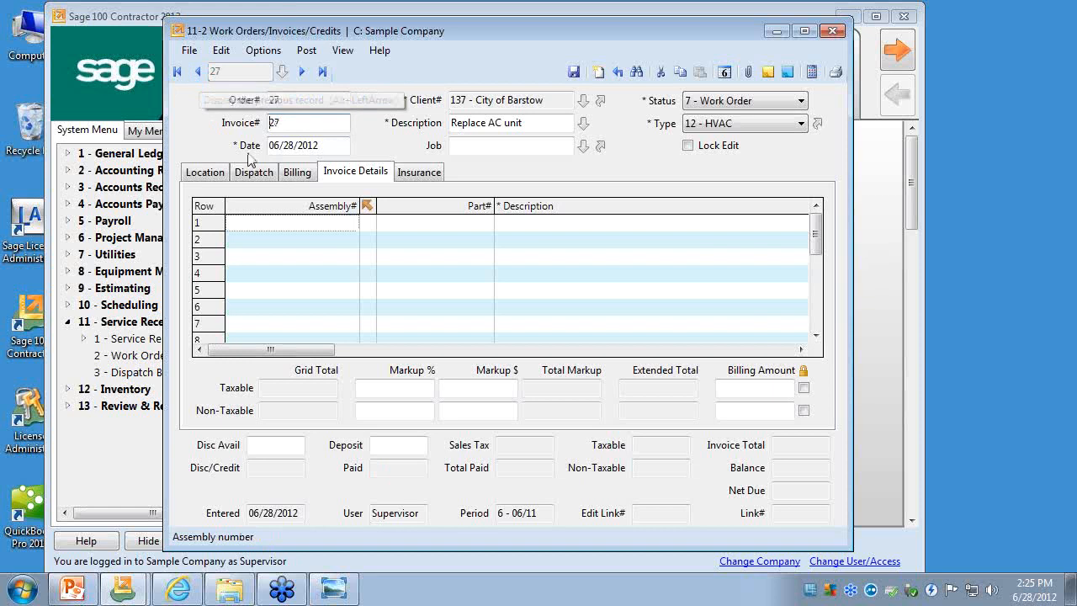
click(199, 73)
click(200, 73)
click(200, 73)
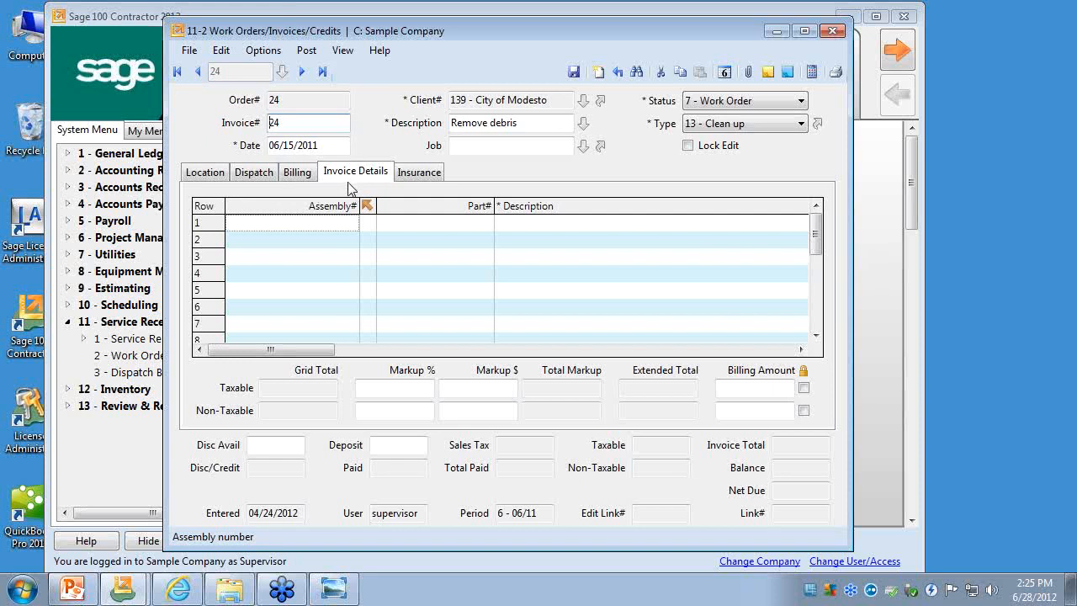
click(199, 72)
click(198, 72)
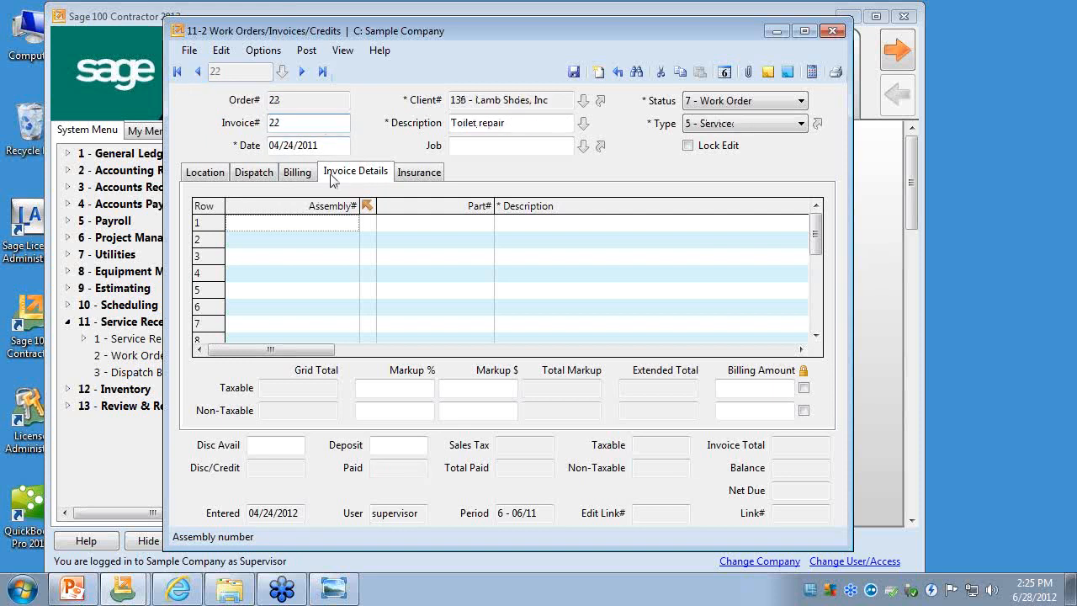
- Review the billing, dispatch, location and invoice details of the Lamb Shoes "Toilet repair" work order
click(311, 175)
click(244, 175)
click(212, 175)
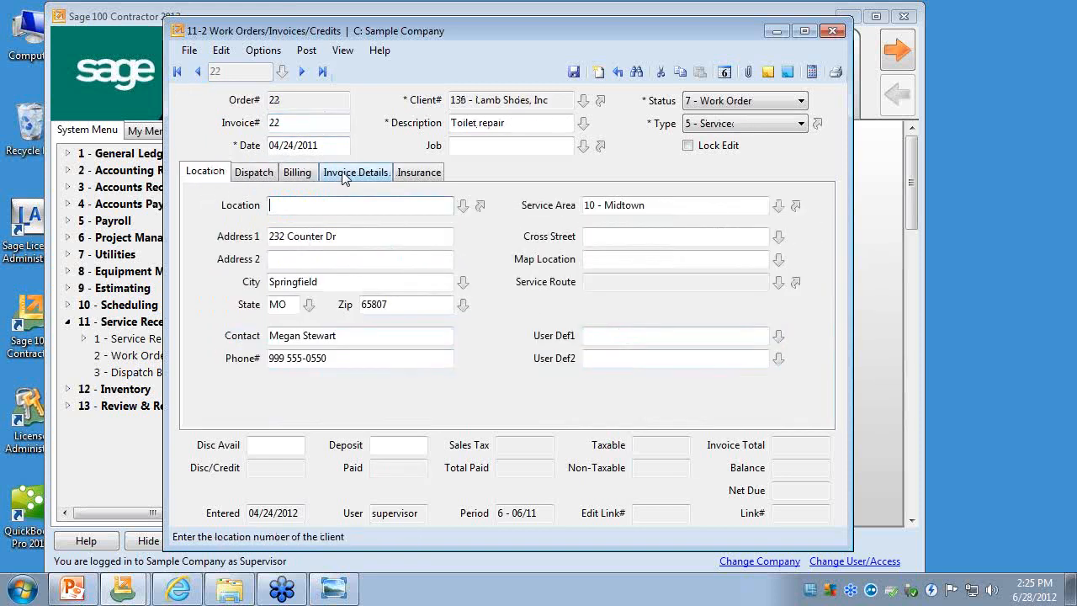
click(344, 176)
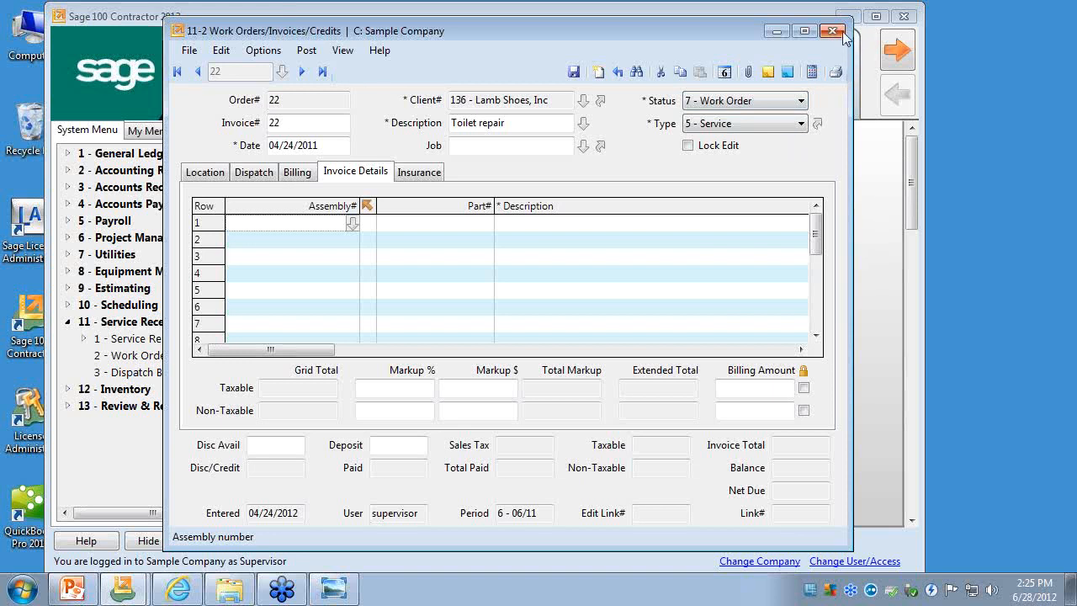
- Minimize the work orders window, view the contacts and personnel and project dates and sales information in Jobs (Accounts Receivable), and close Jobs
click(776, 31)
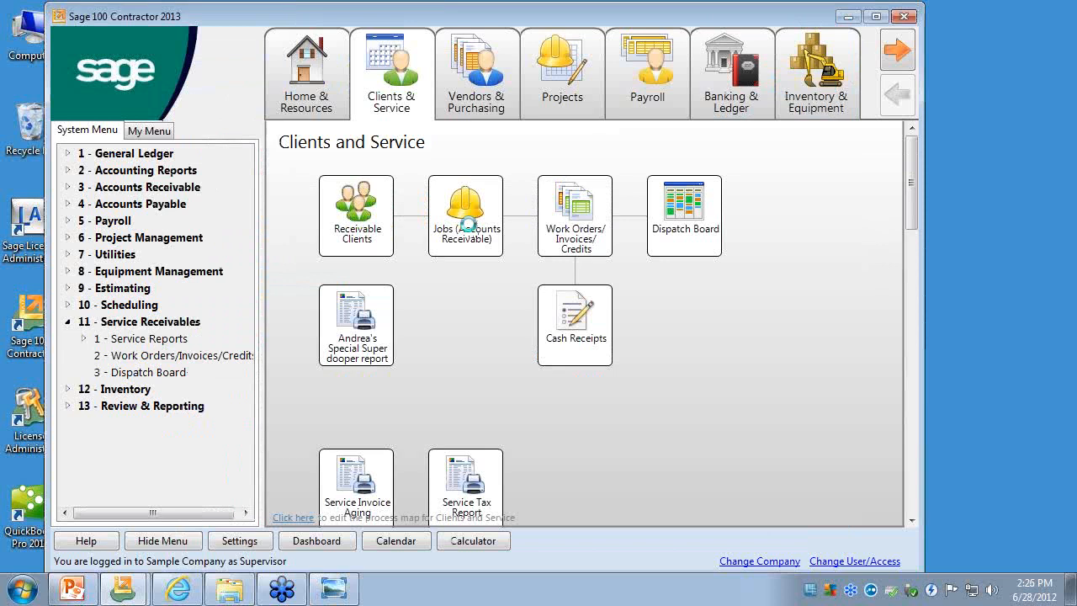
click(341, 158)
click(435, 160)
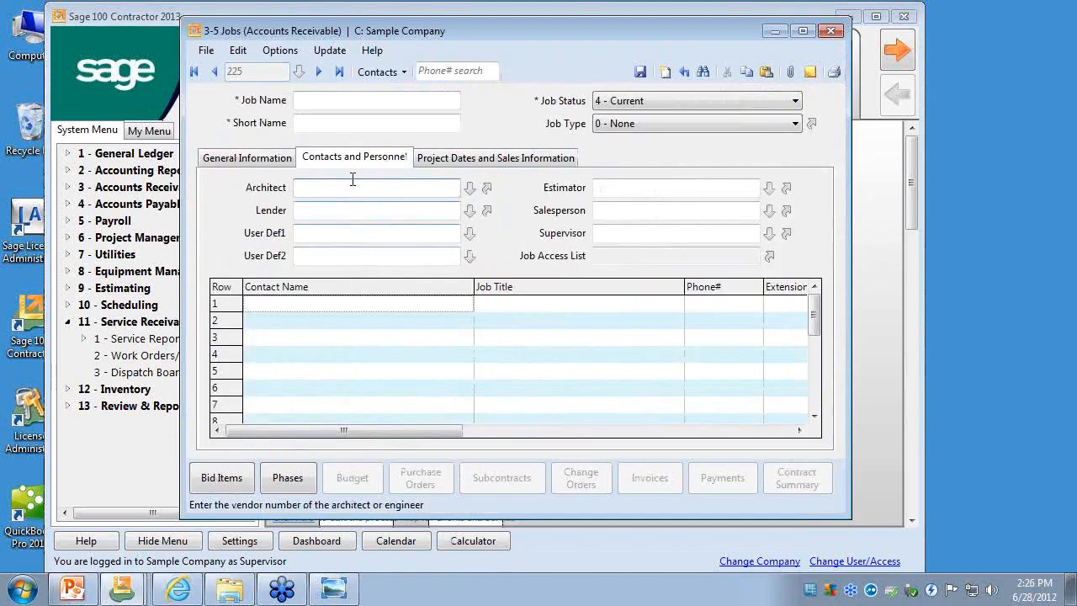
click(434, 162)
click(387, 161)
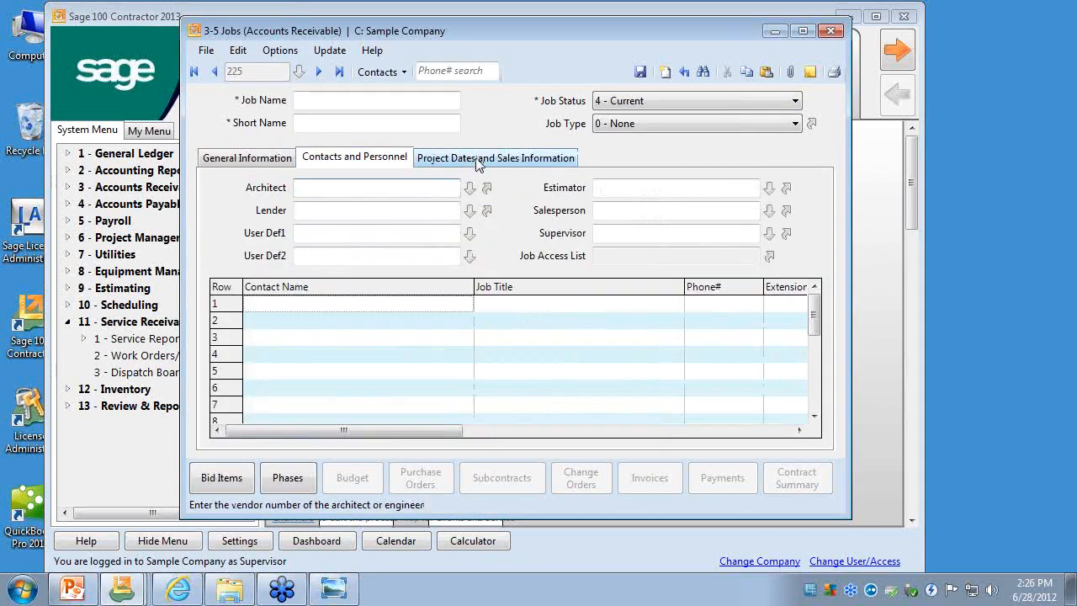
click(477, 160)
click(360, 162)
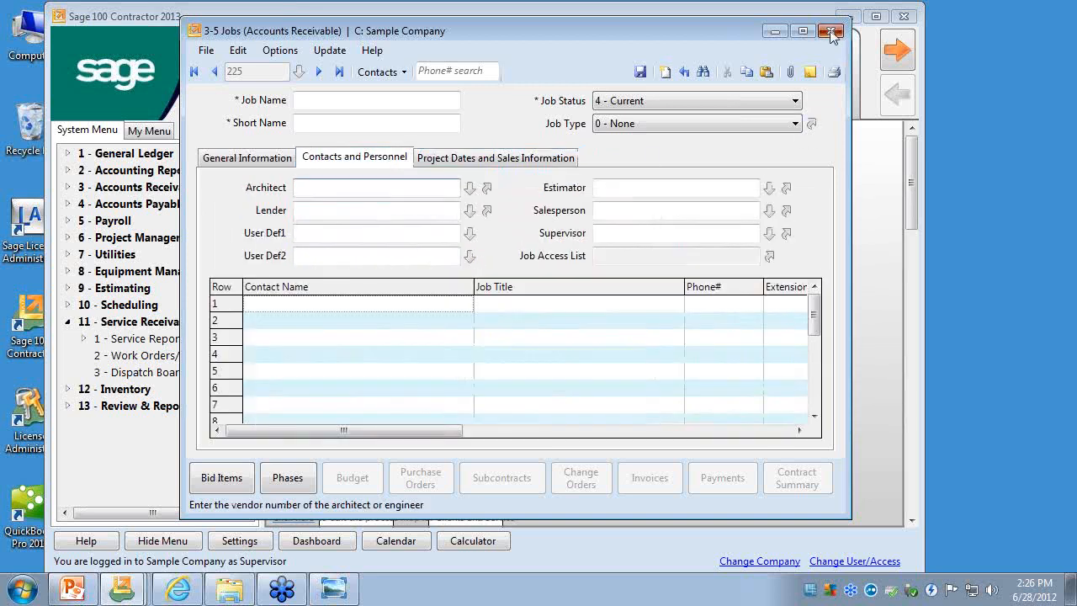
click(830, 31)
- Return to the work orders window, try each invoice date choice in Posting Options, reselect the current date choice, and close without saving
mouse_move(134, 589)
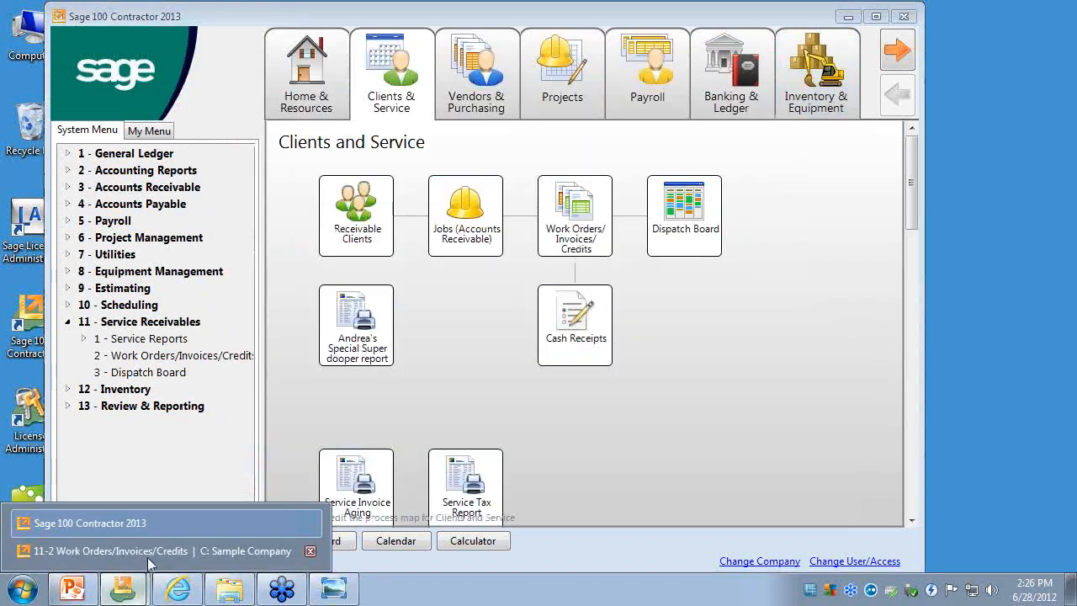
click(149, 555)
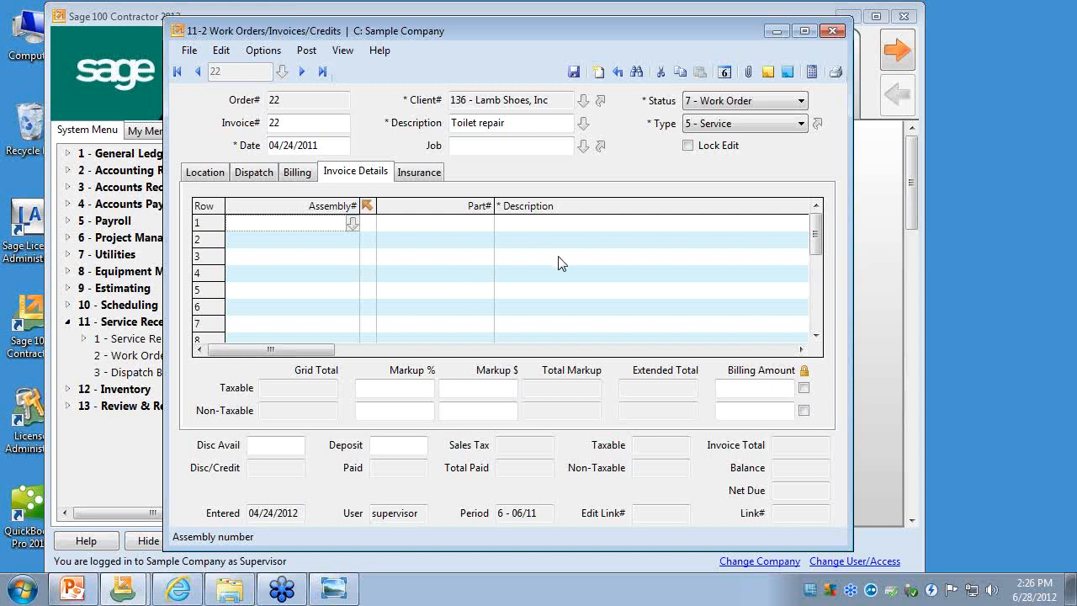
click(267, 52)
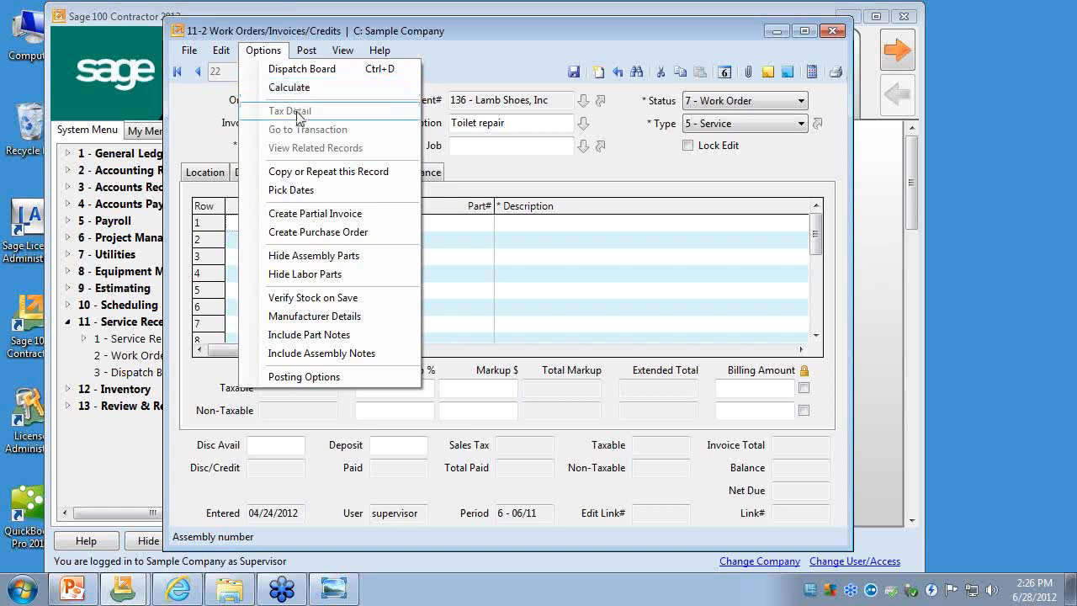
click(317, 380)
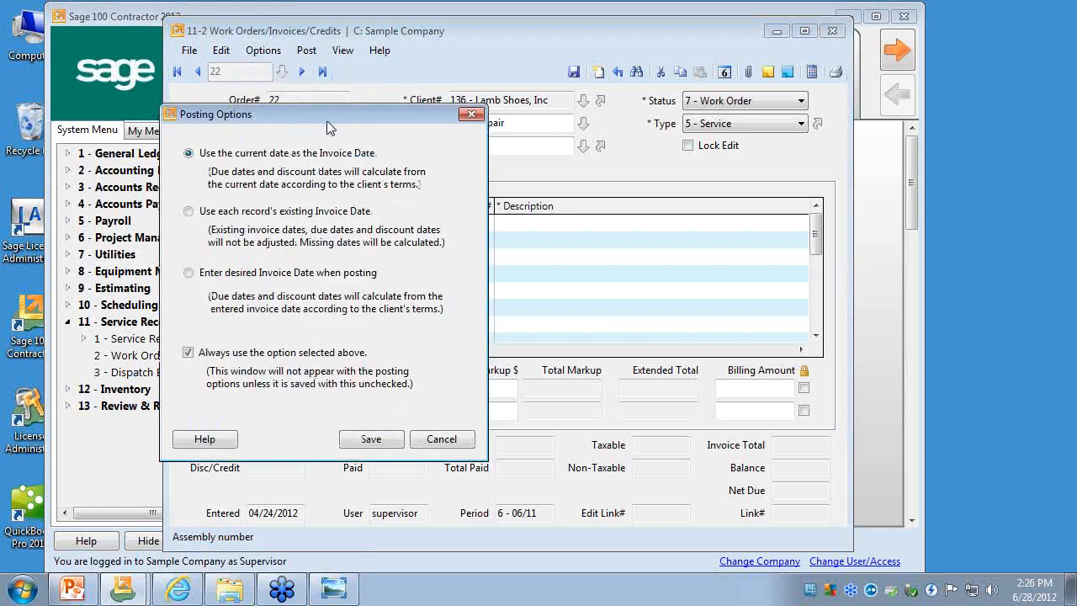
drag(328, 114, 419, 66)
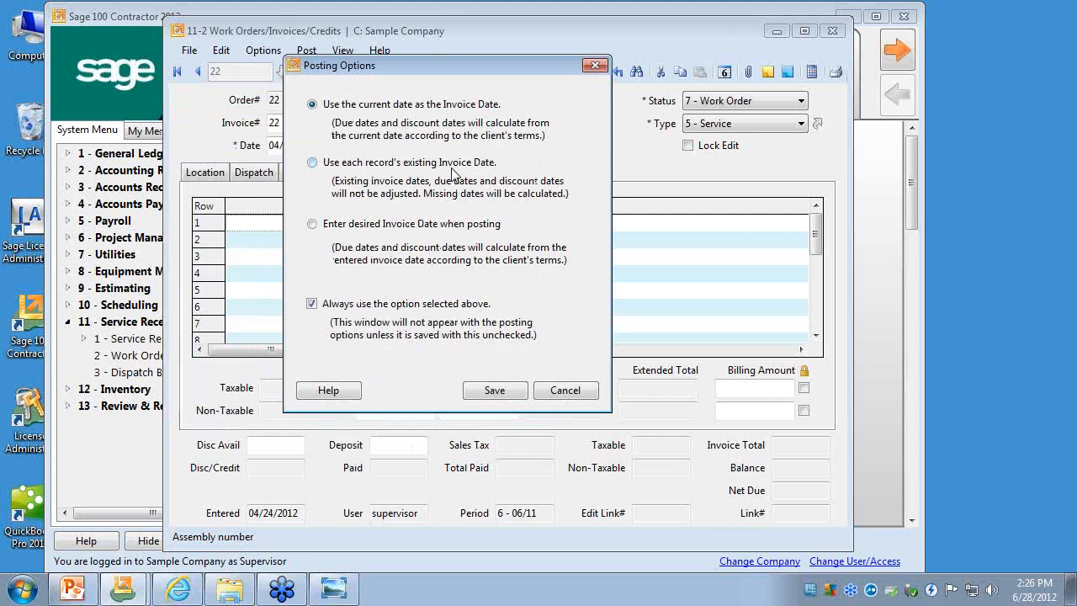
click(408, 162)
click(389, 227)
click(312, 105)
click(595, 66)
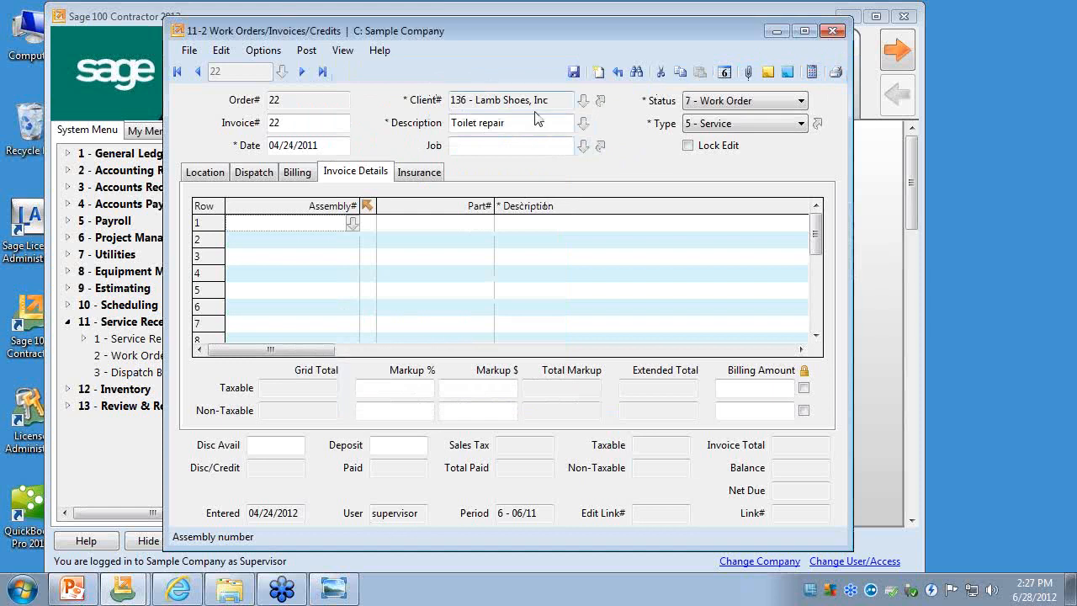
- View the dispatch board from the open work order, enlarge it, and close both the board and the work orders window
click(306, 51)
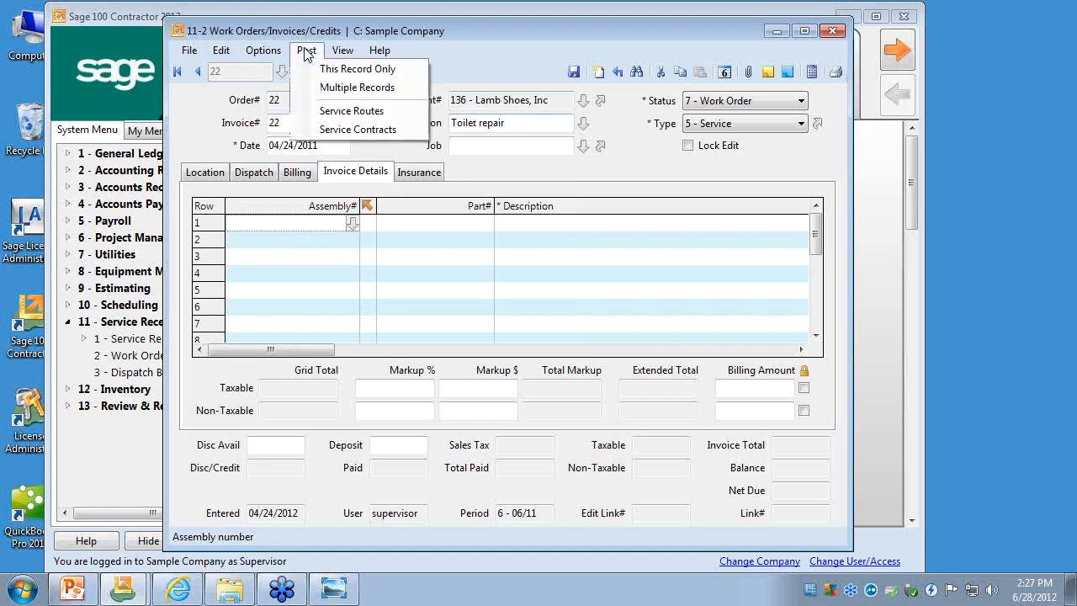
mouse_move(266, 51)
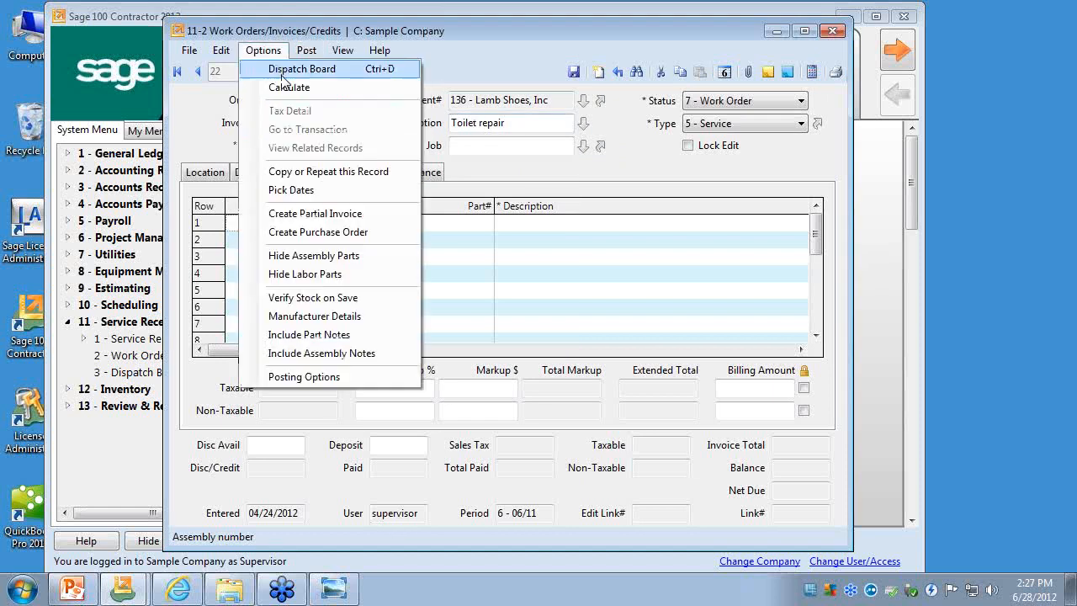
click(284, 69)
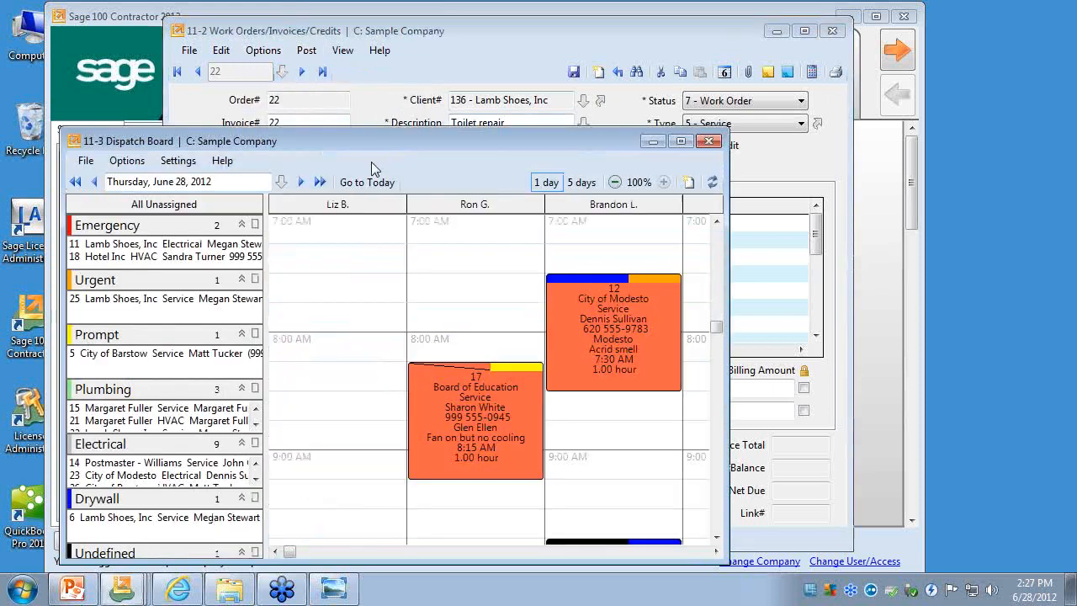
drag(379, 145, 453, 55)
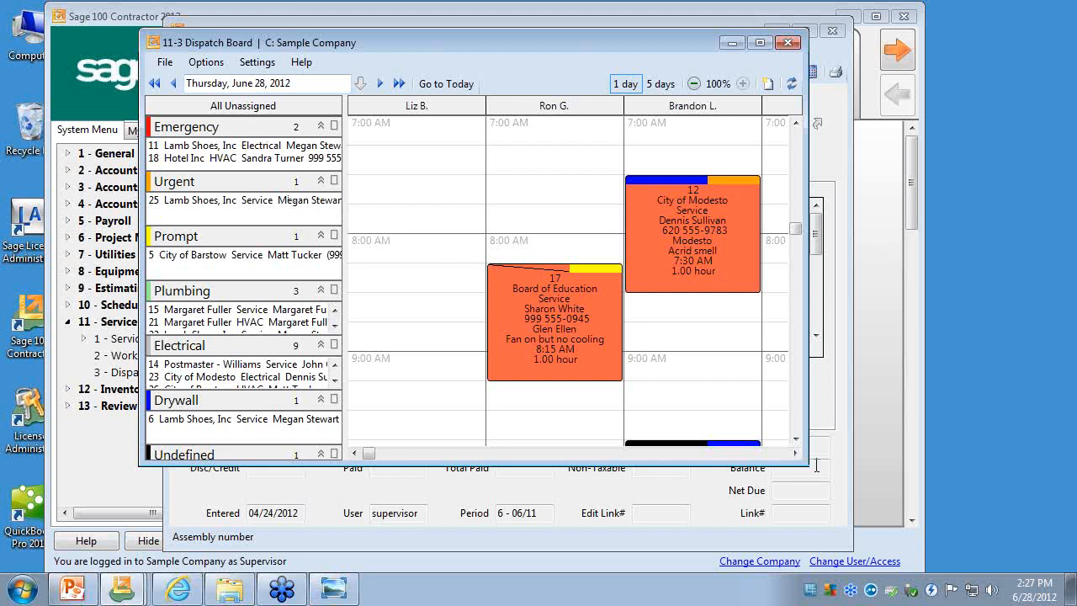
drag(798, 459, 864, 522)
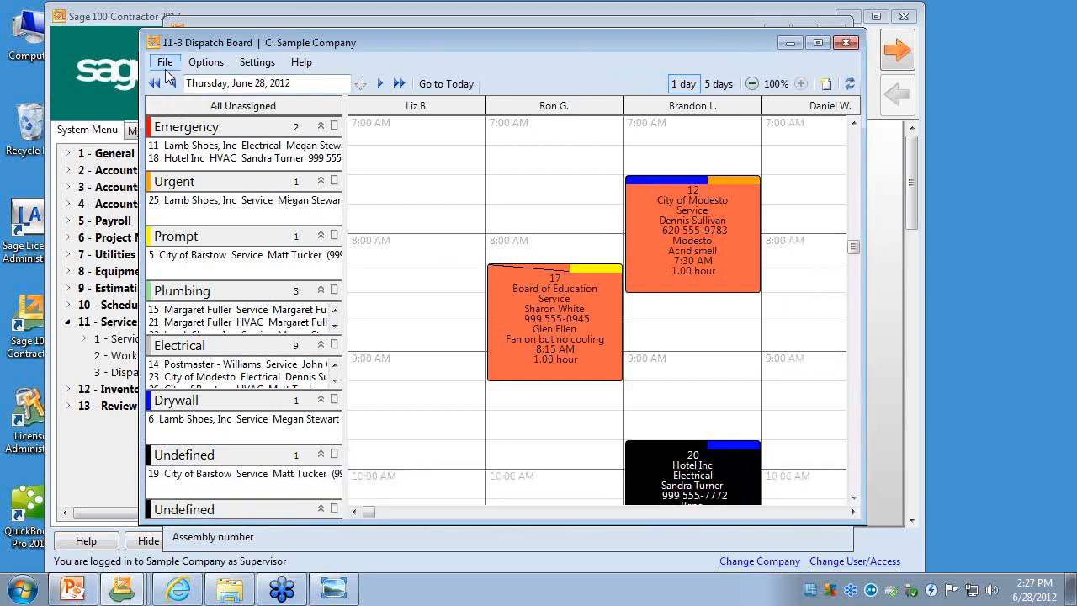
click(846, 42)
click(262, 50)
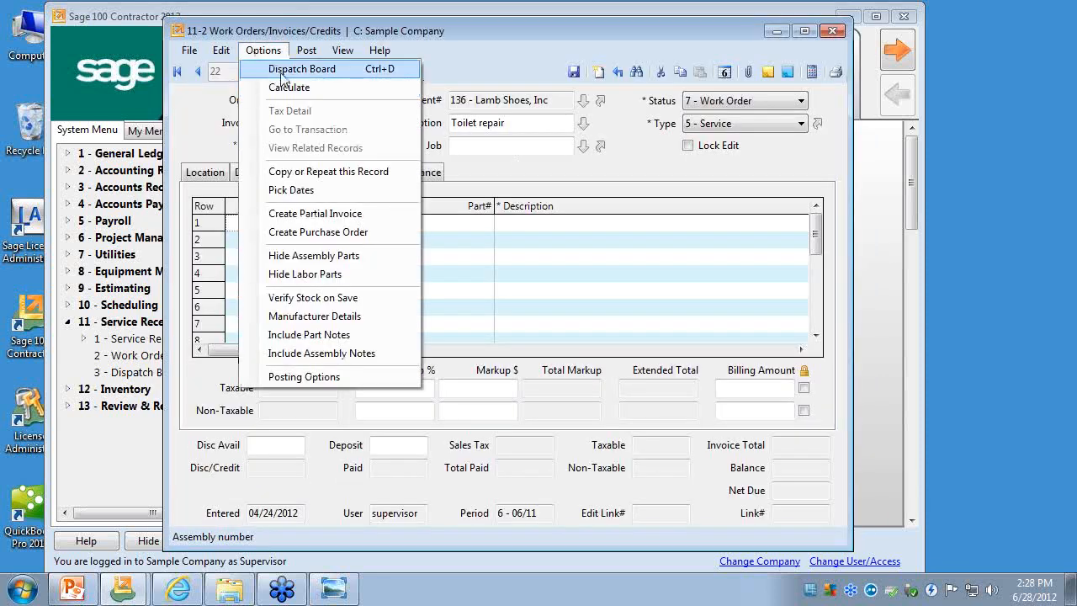
click(828, 34)
click(829, 40)
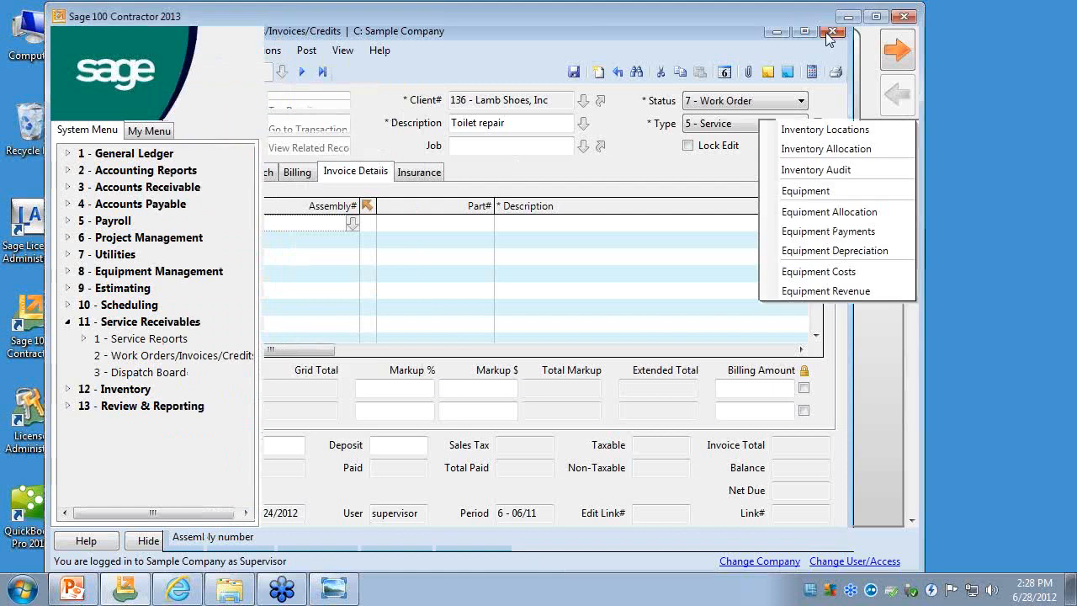
- Reopen the Dispatch Board from Service Receivables and enlarge its window until four technician columns fit
double_click(151, 373)
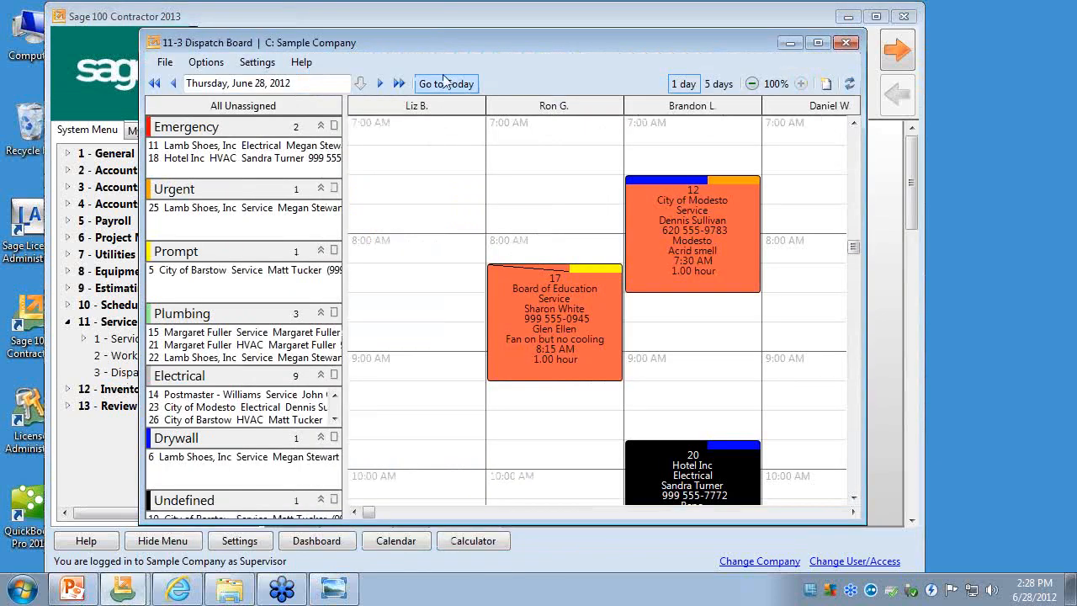
drag(432, 43, 432, 35)
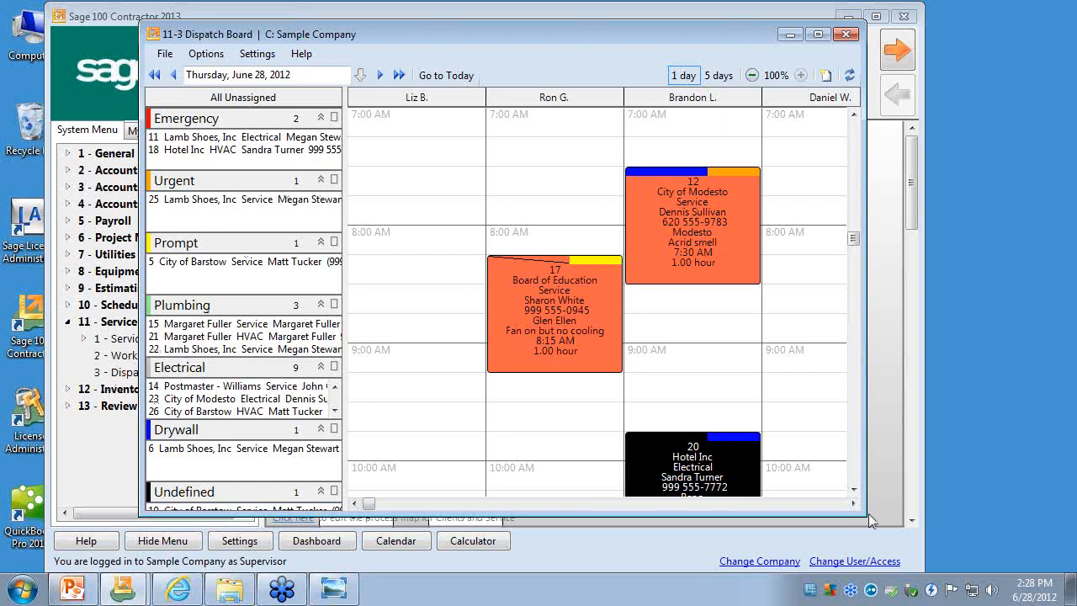
drag(869, 520, 904, 559)
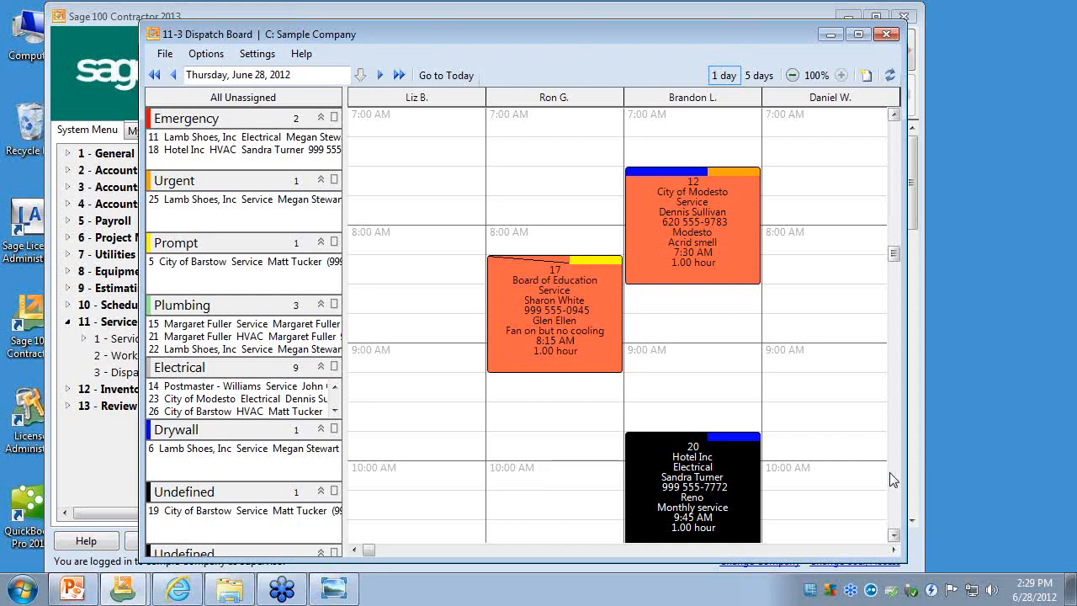
- Open the dispatch board preferences and review the general and unassigned column settings
click(256, 53)
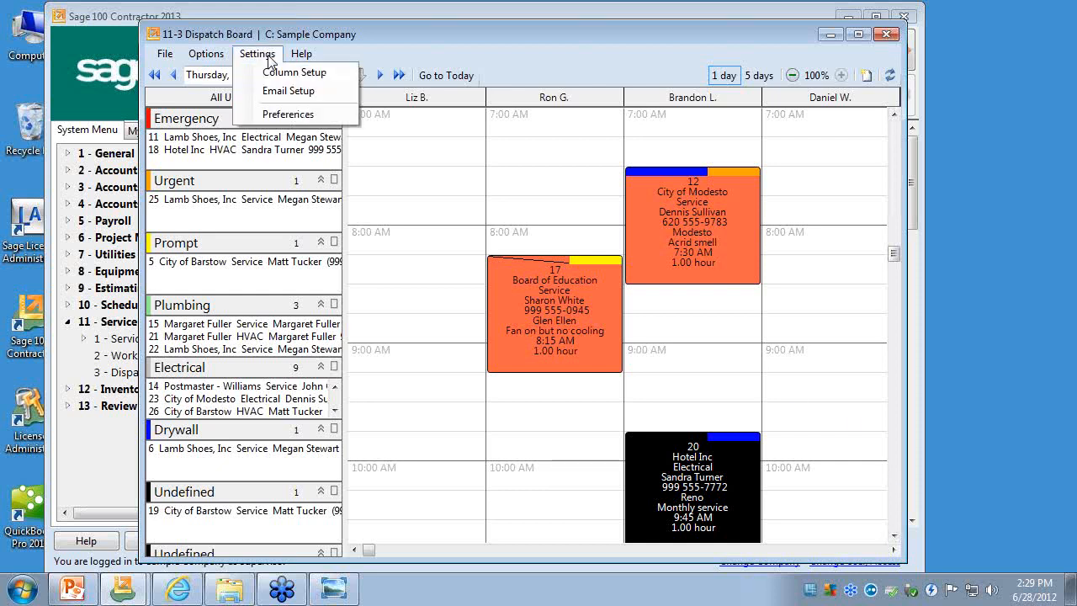
click(283, 121)
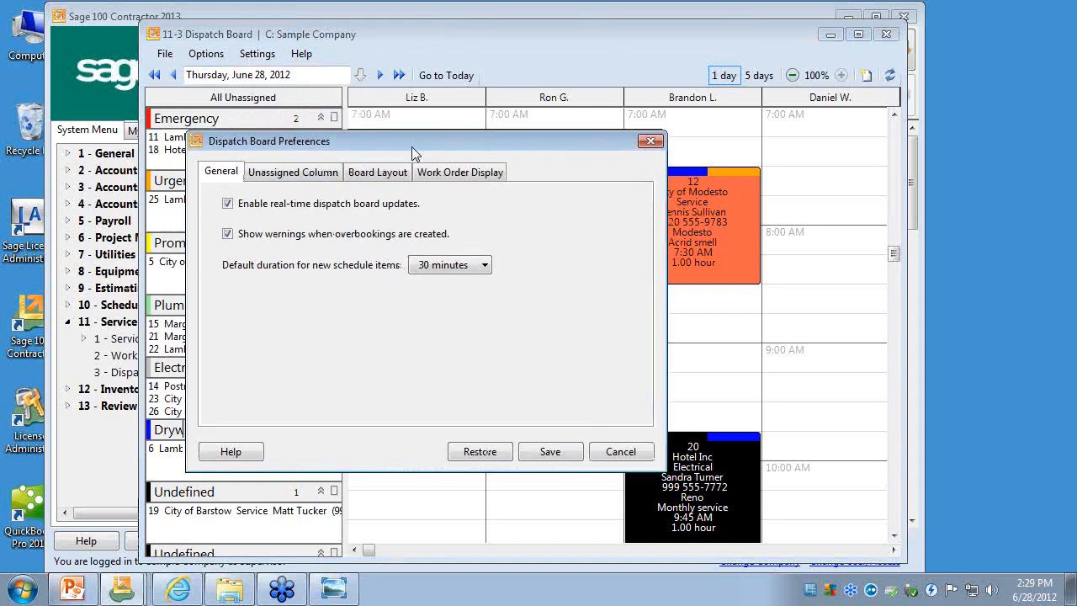
drag(411, 147, 453, 146)
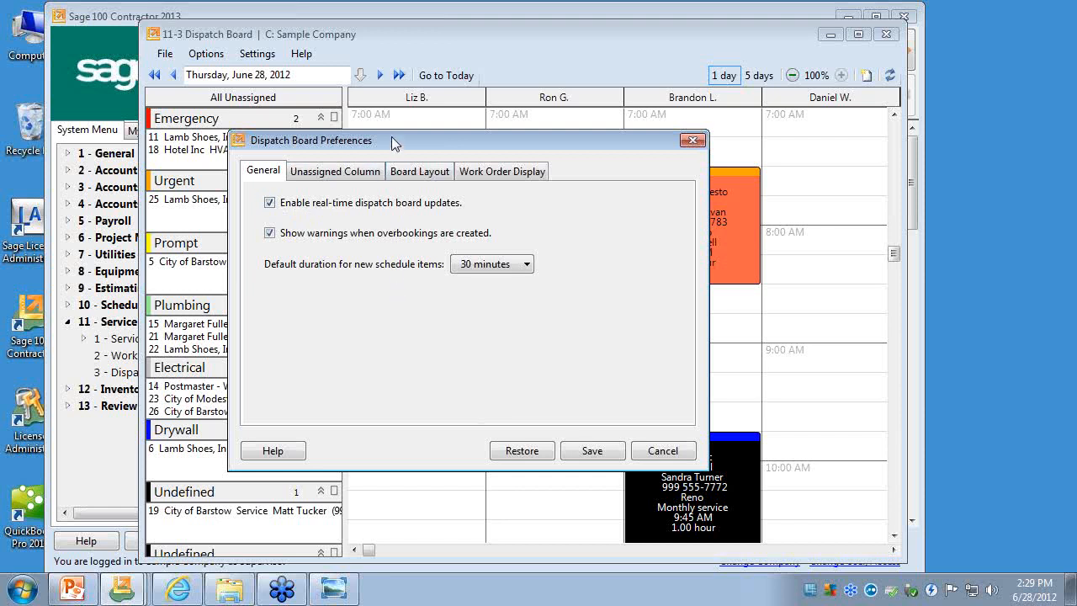
drag(391, 138, 392, 132)
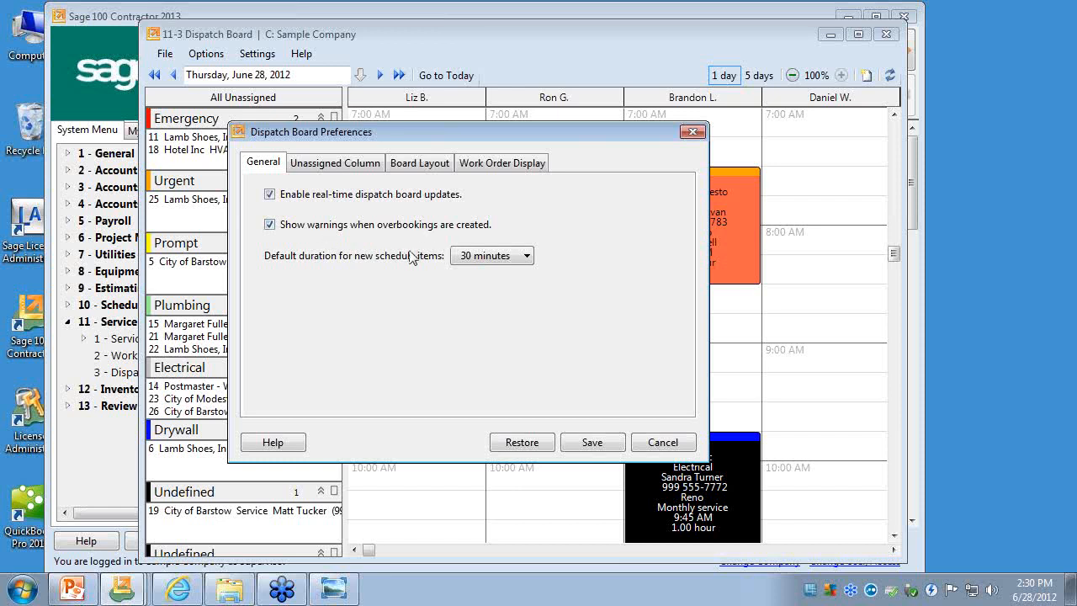
click(364, 166)
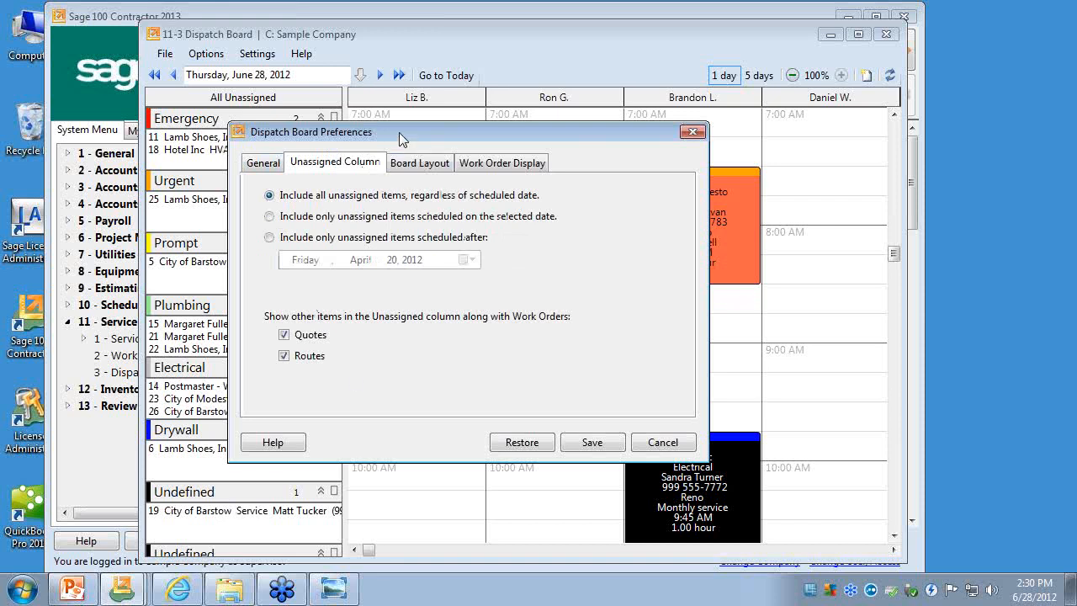
drag(399, 132, 514, 128)
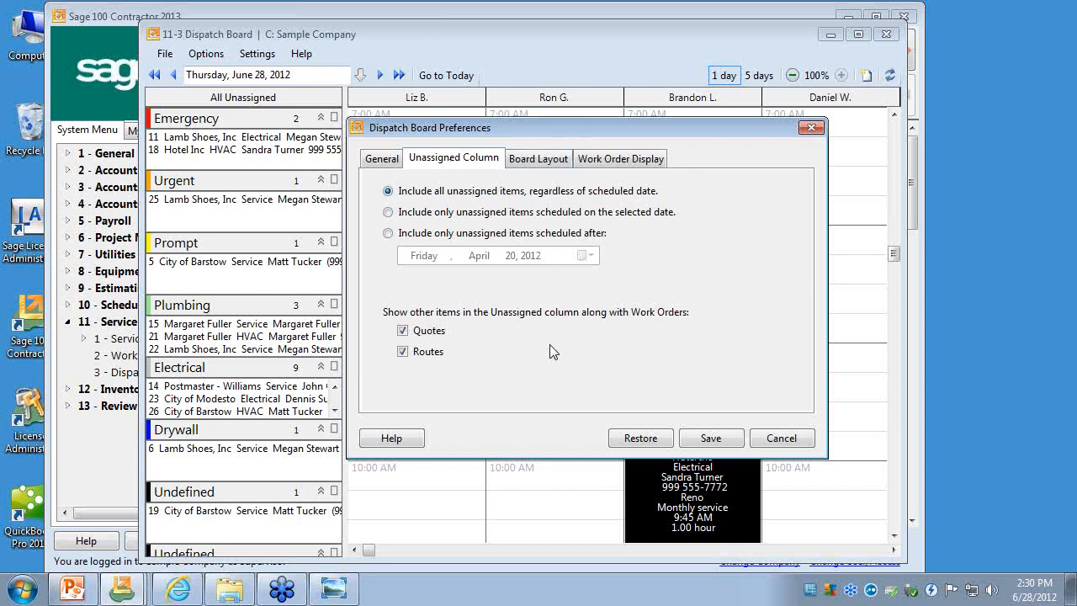
- Review the board layout and work order display preferences, highlight the Location Notes field, return to the general settings, and save
click(555, 161)
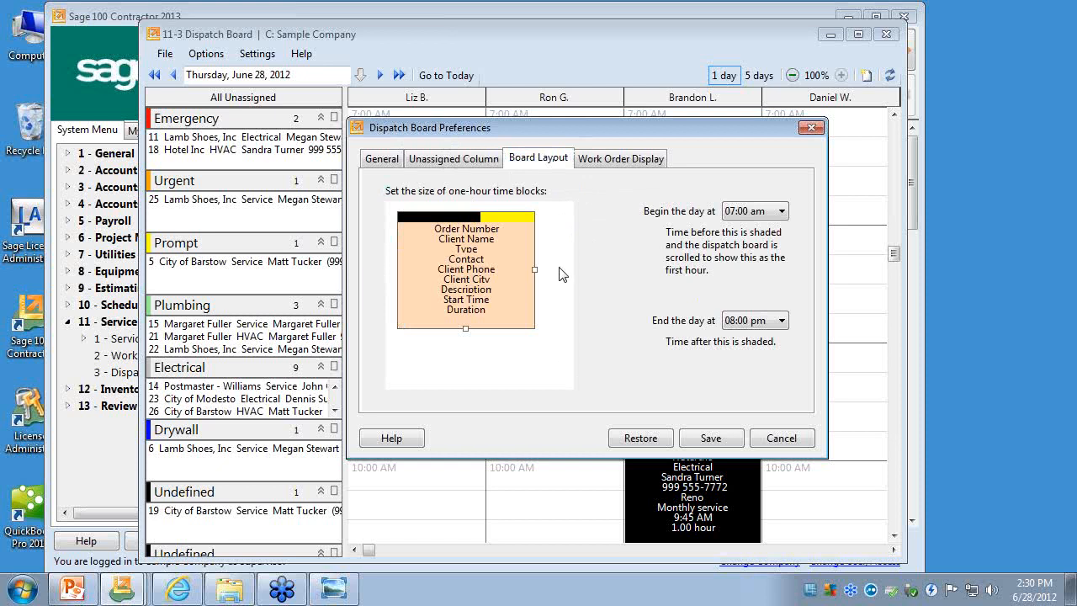
click(612, 166)
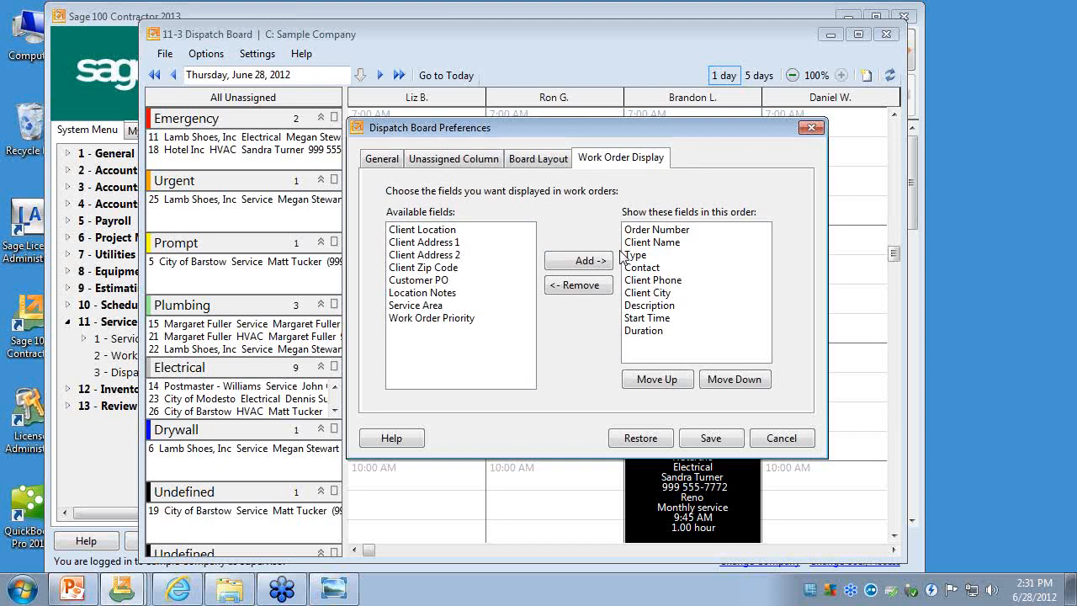
click(422, 294)
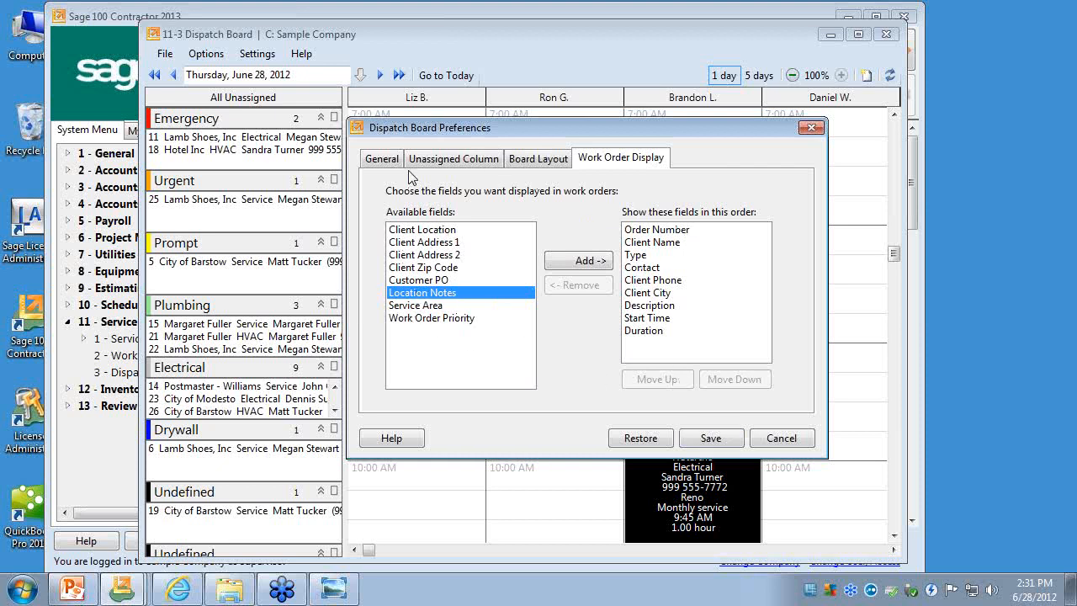
click(385, 162)
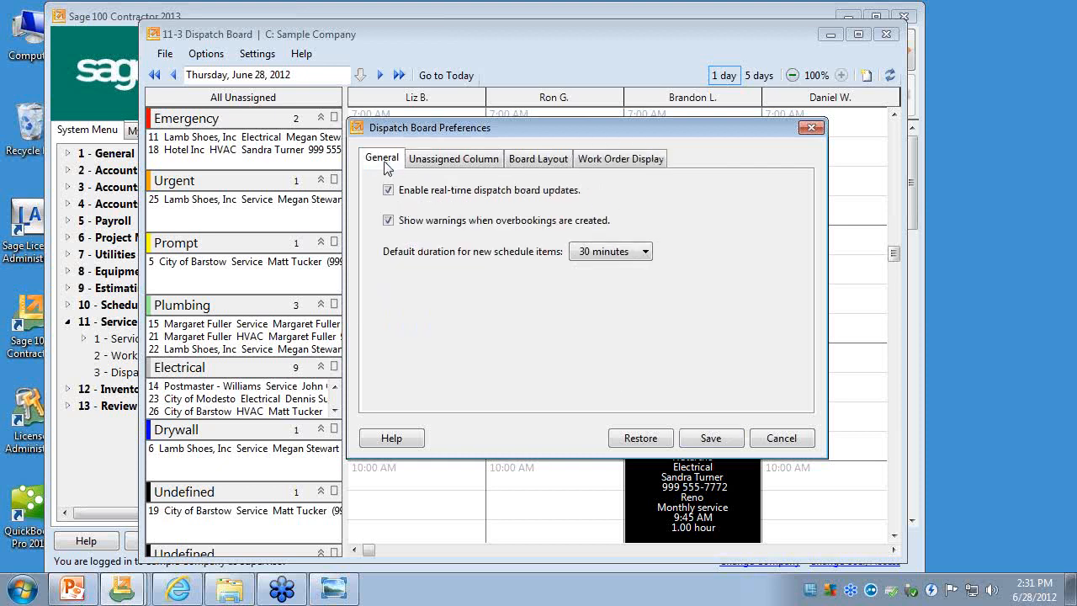
click(710, 439)
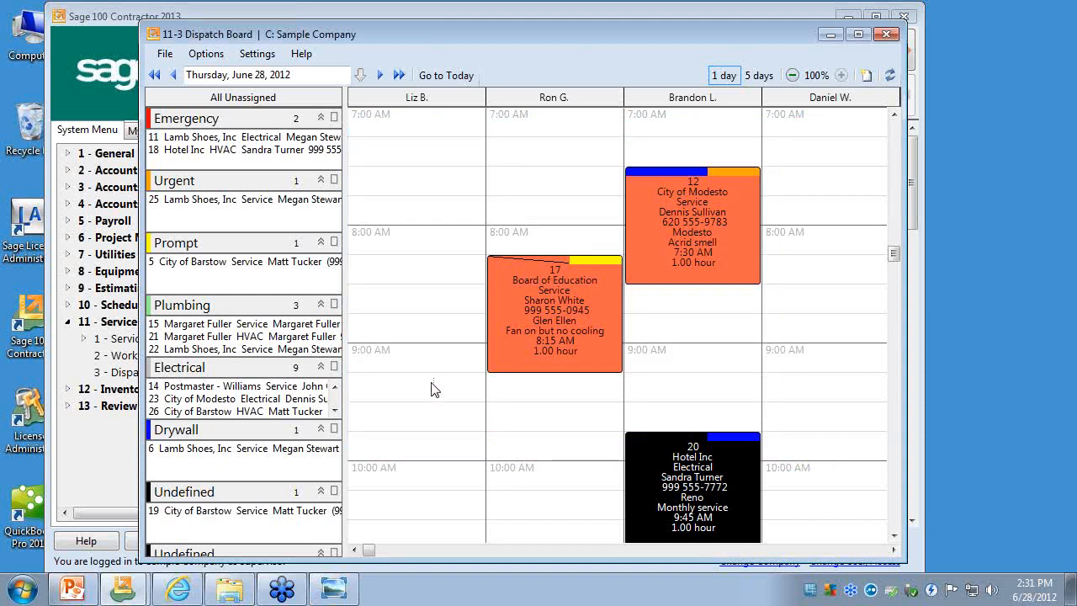
- Schedule the first unassigned Plumbing work order for the third technician at 8:00 AM and reschedule it to 7:45 AM, accepting the overbookings
drag(235, 330, 710, 257)
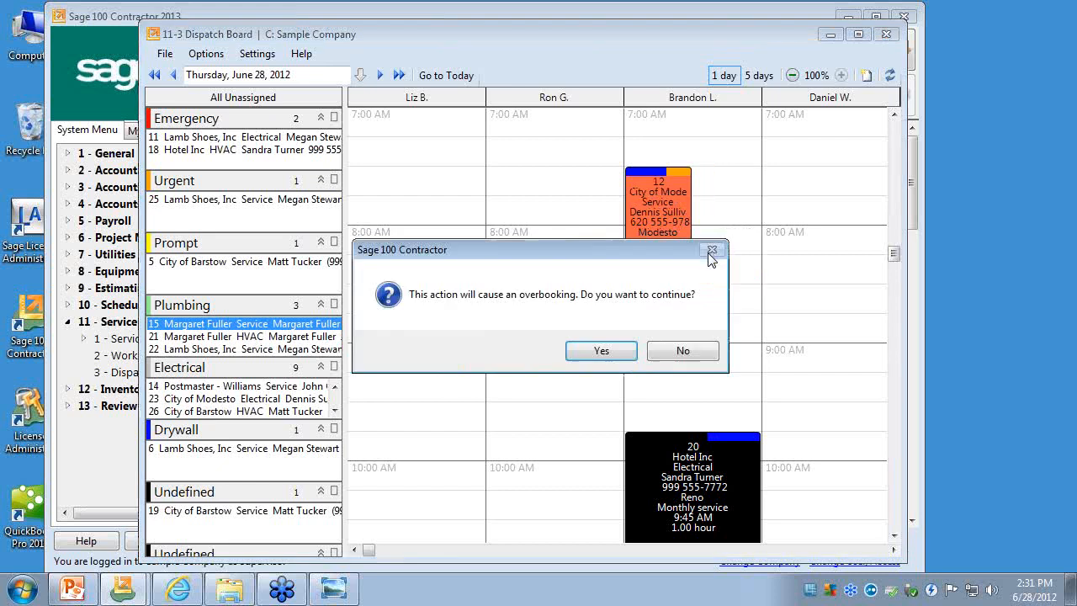
click(591, 349)
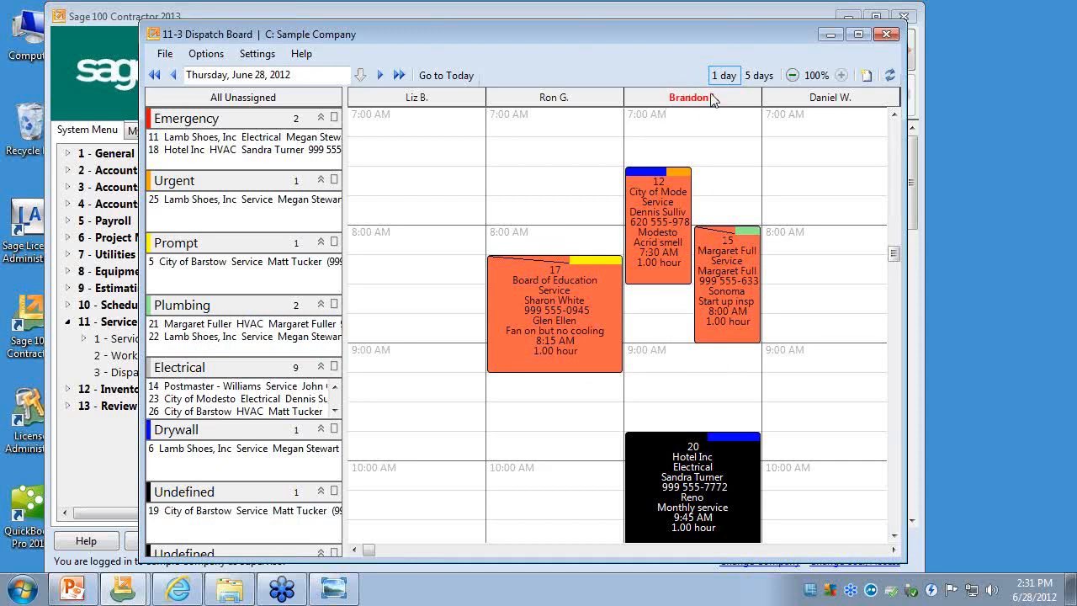
mouse_move(730, 252)
mouse_down()
mouse_move(727, 301)
mouse_move(676, 333)
mouse_move(662, 323)
mouse_move(718, 300)
mouse_move(722, 254)
mouse_up()
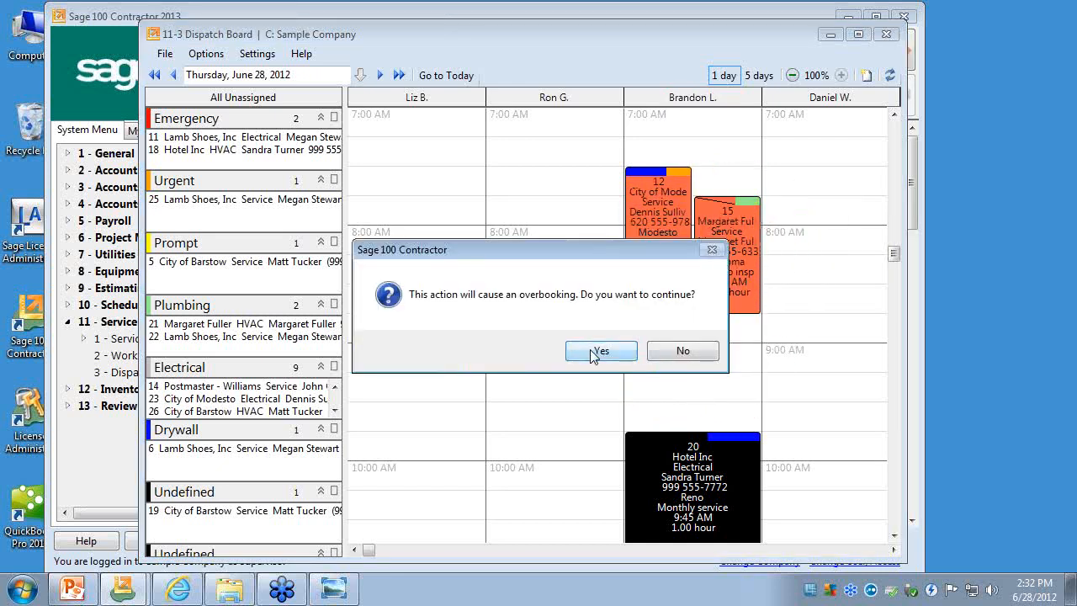
click(594, 353)
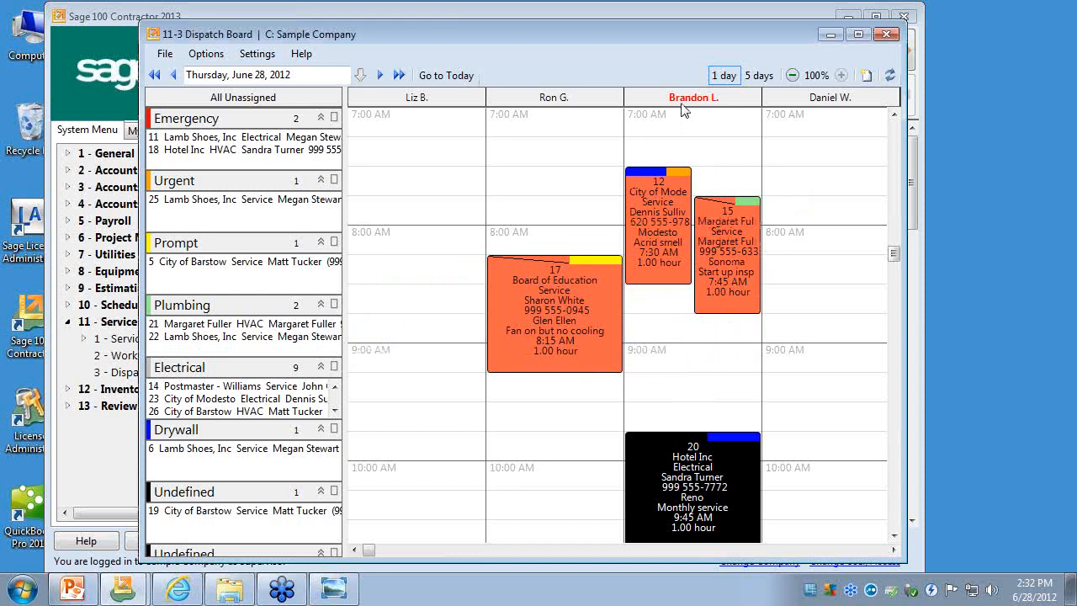
- Show five days on the dispatch board, zooming out to 60% and back in to 70%
click(758, 75)
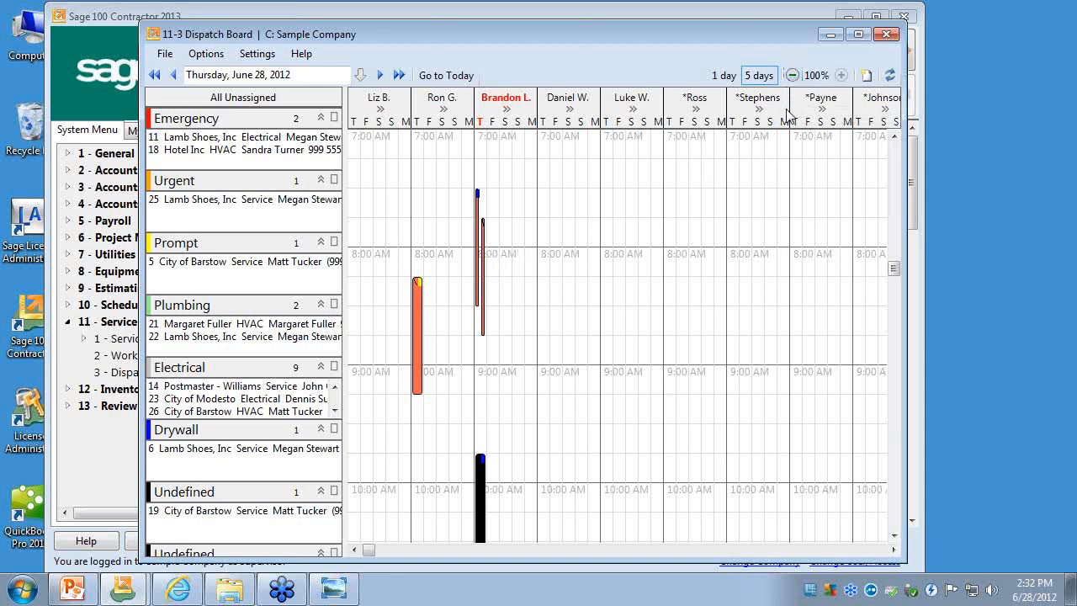
click(793, 76)
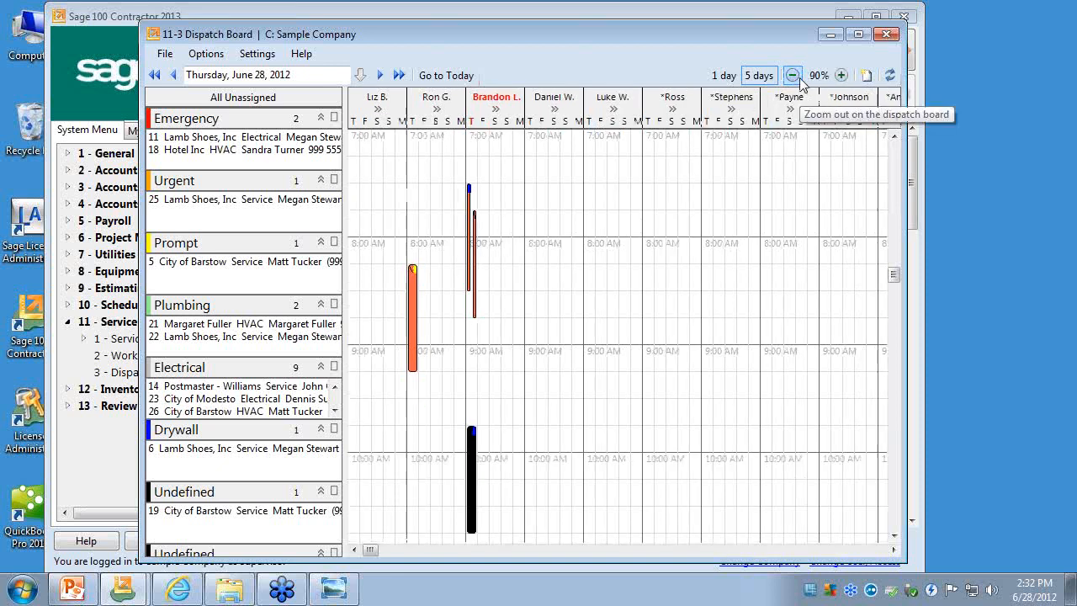
click(799, 78)
click(799, 78)
click(799, 78)
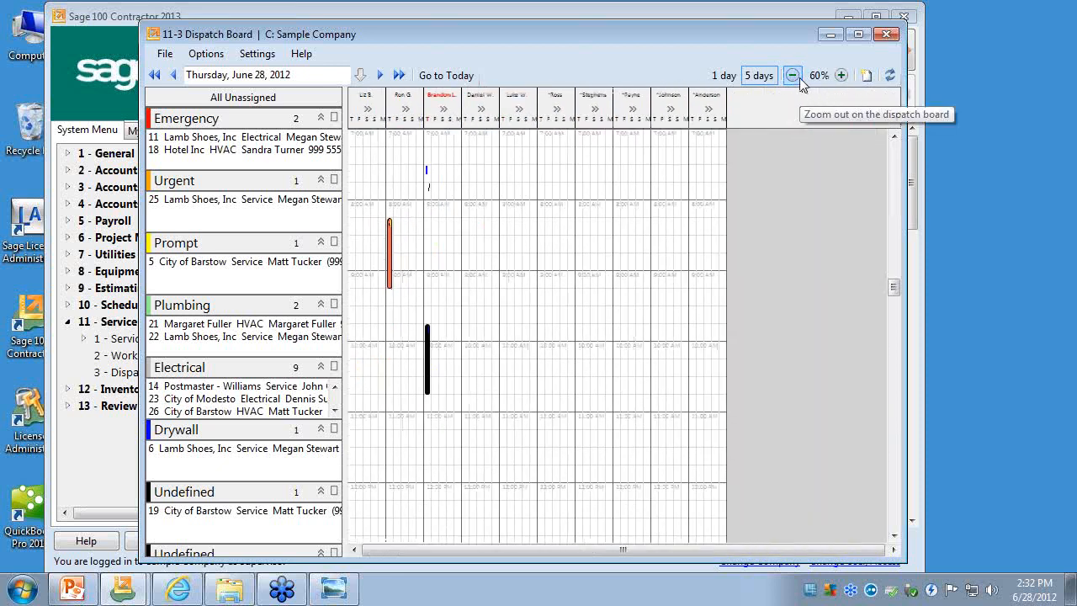
click(841, 76)
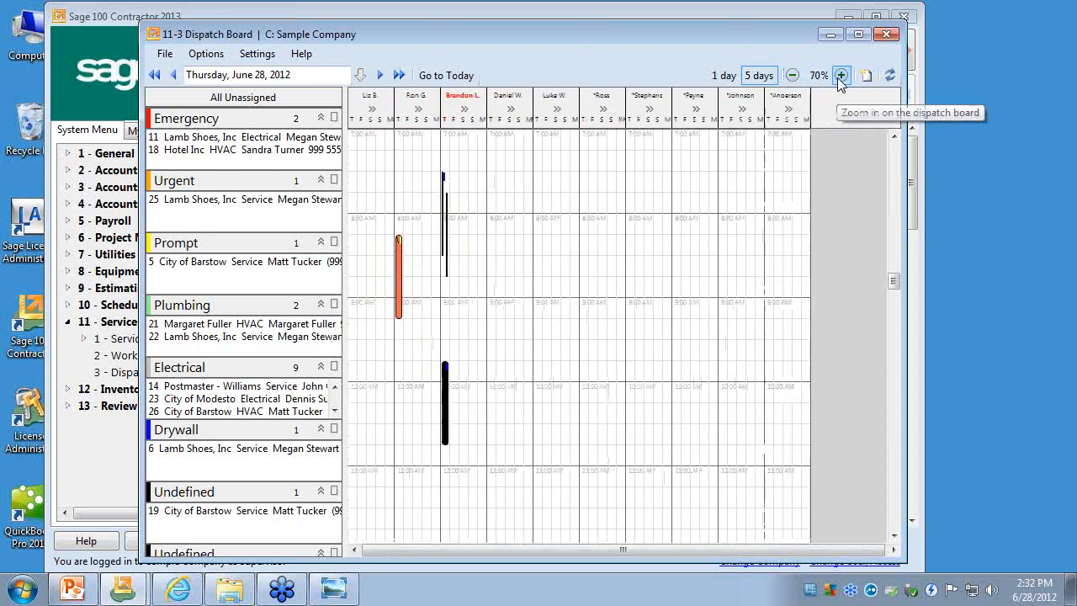
- Zoom the five-day dispatch board out to 40%, zoom back in to 90%, and return to the one-day view
click(792, 76)
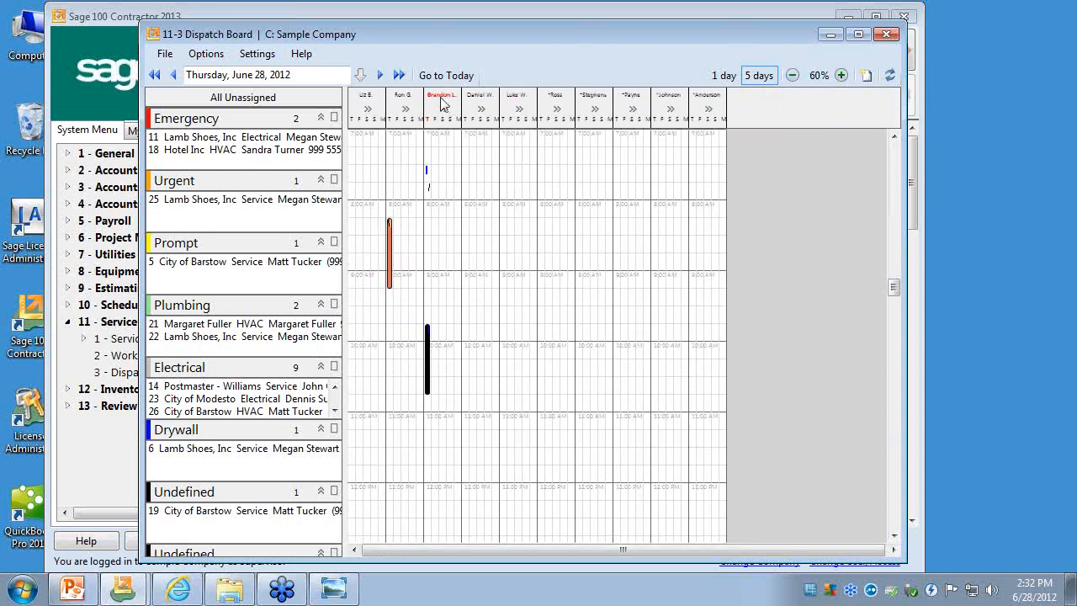
click(793, 76)
click(795, 77)
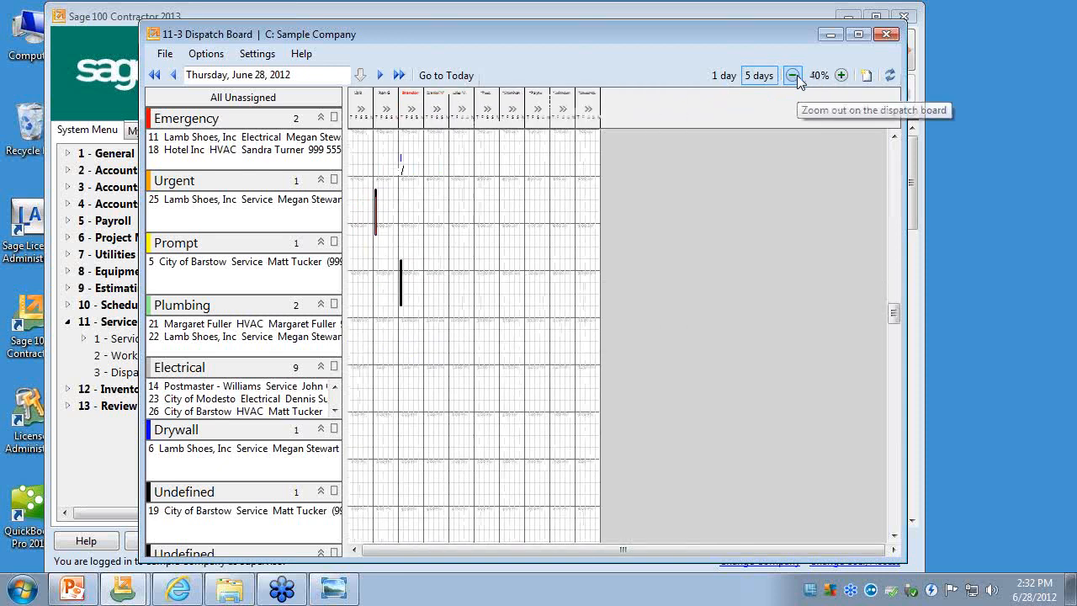
click(841, 76)
click(841, 76)
click(842, 77)
click(842, 77)
click(842, 77)
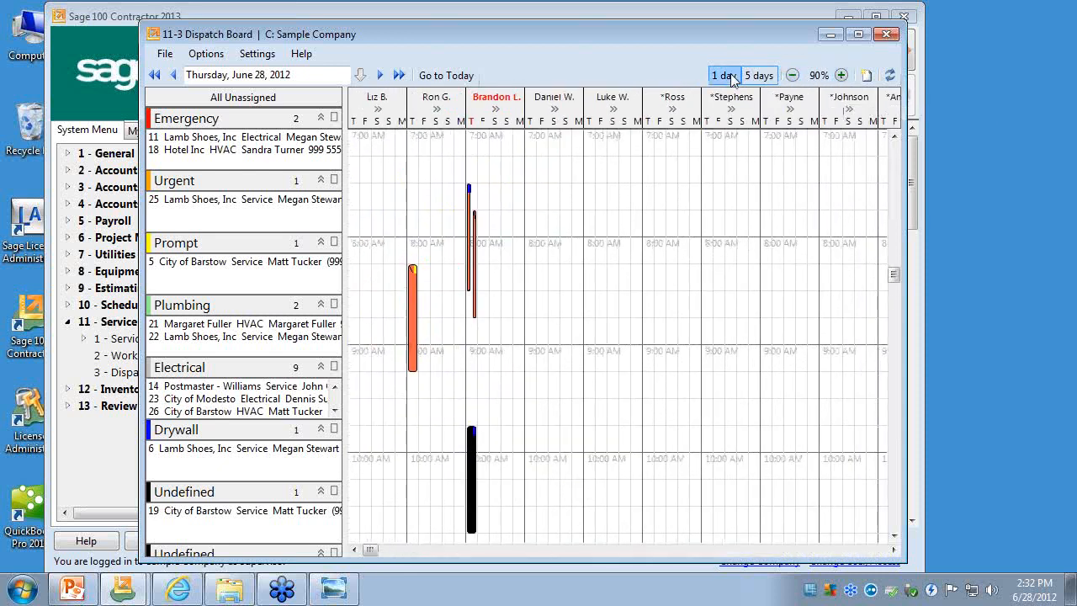
click(729, 78)
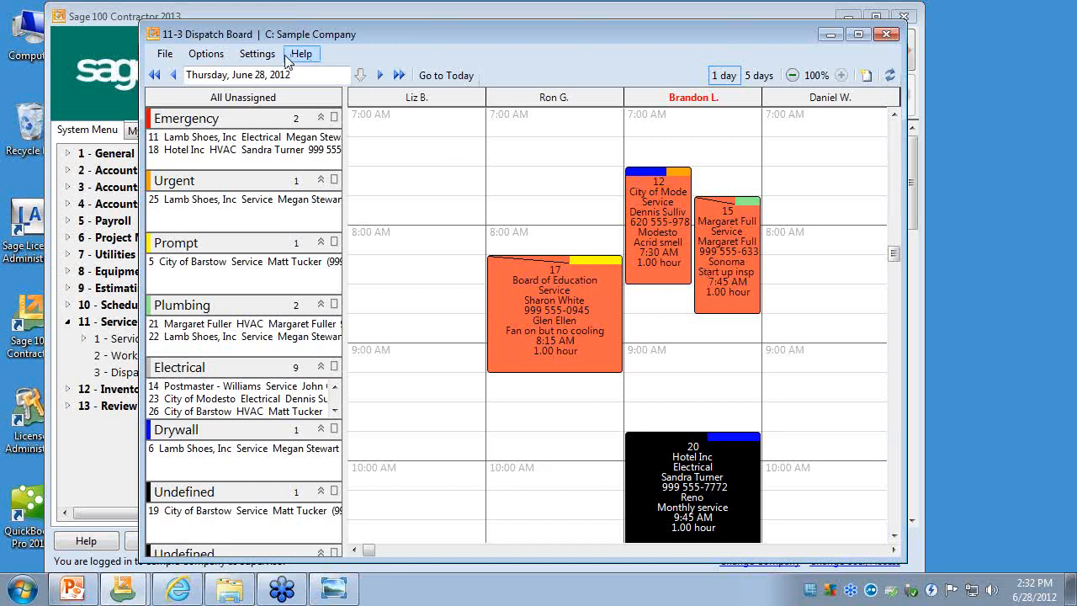
- Open the dispatch board column setup and highlight the vendor rows 6 to 10 and their record types
click(257, 53)
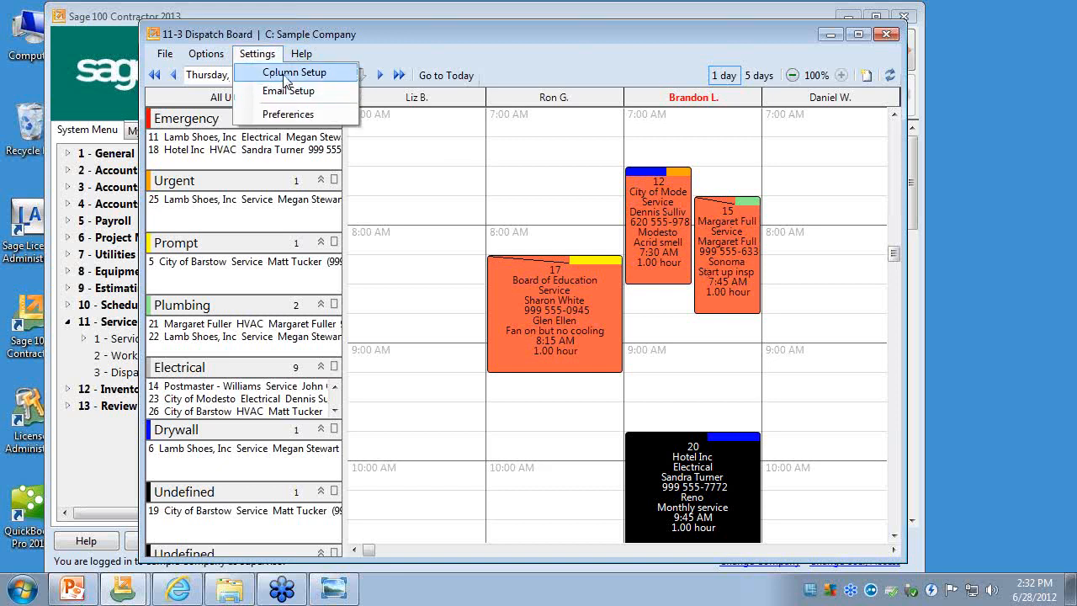
click(282, 73)
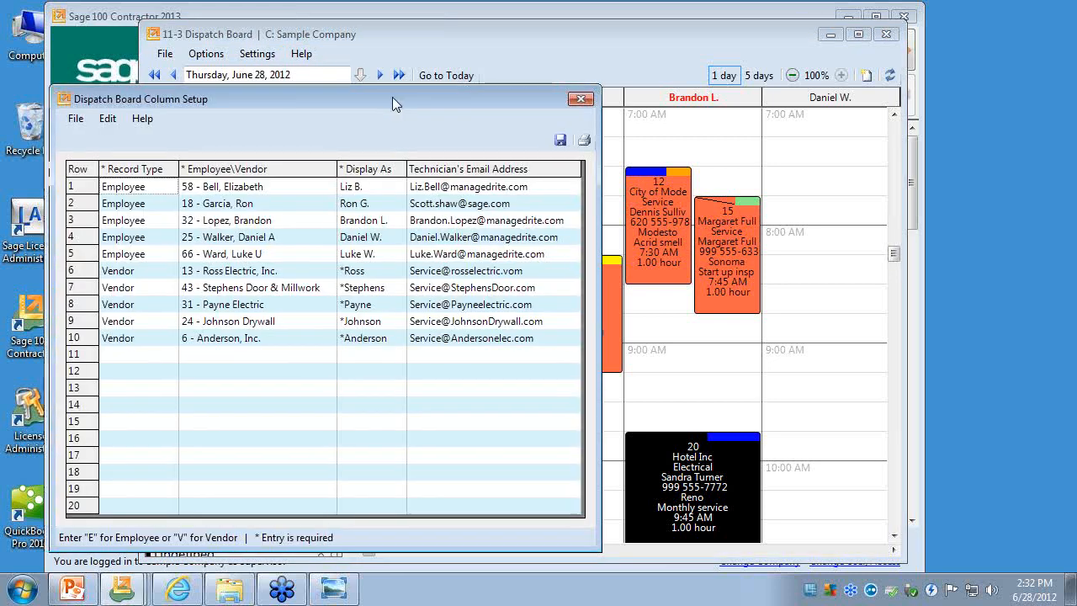
drag(392, 97, 601, 54)
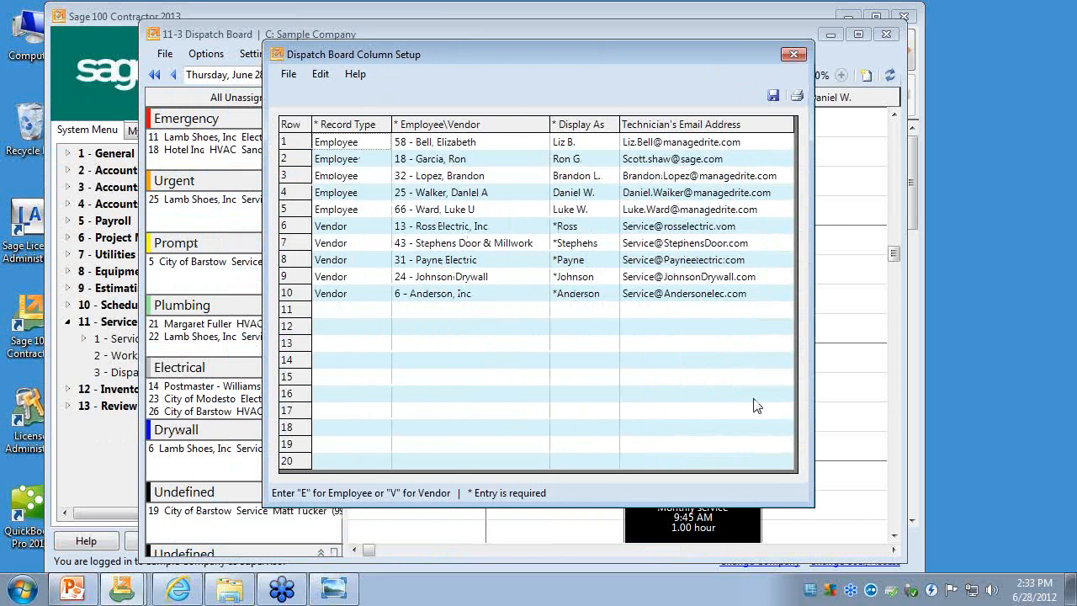
drag(296, 235, 301, 290)
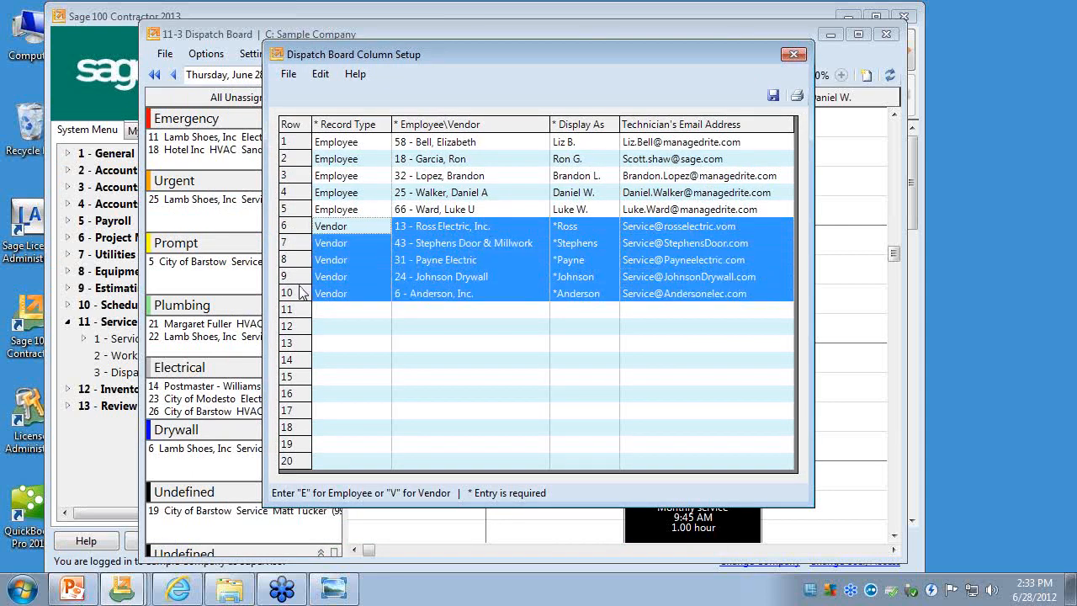
click(371, 302)
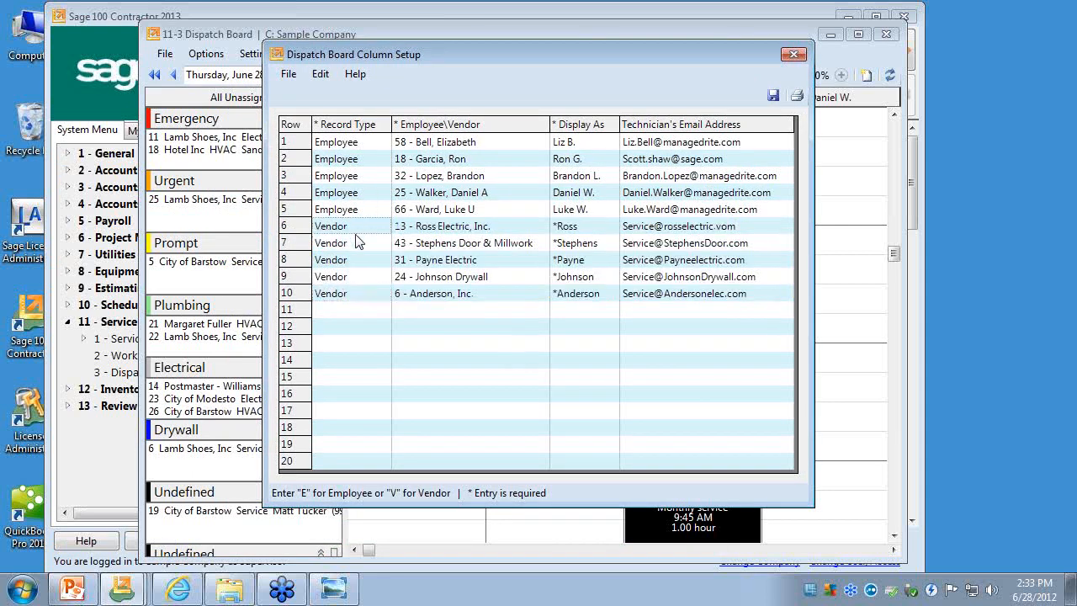
drag(358, 241, 365, 296)
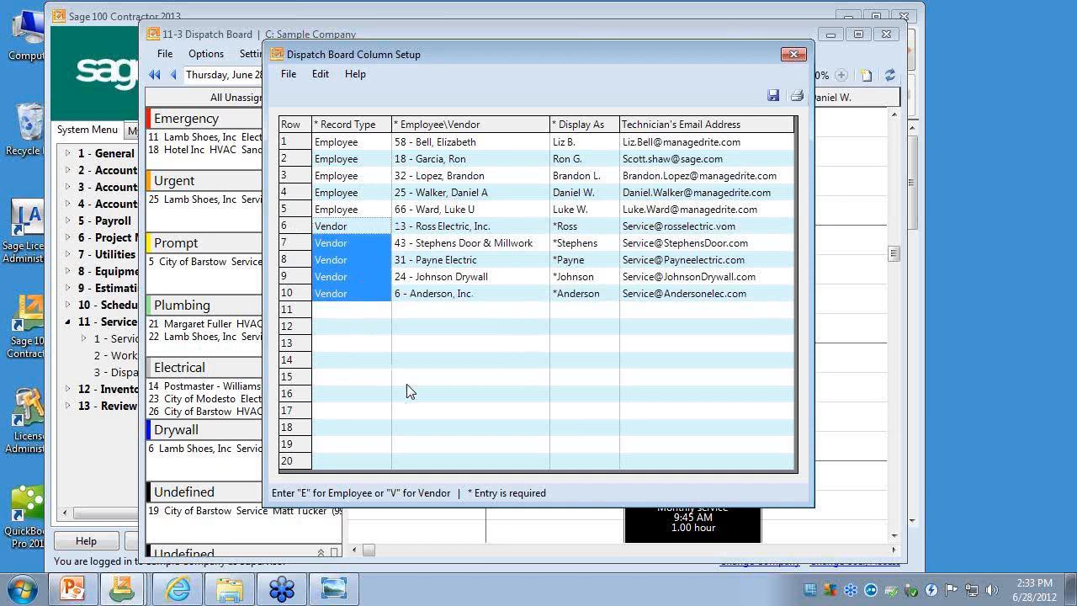
- Set the record type to Employee in row 11 and Vendor in row 12 of the column setup
click(364, 311)
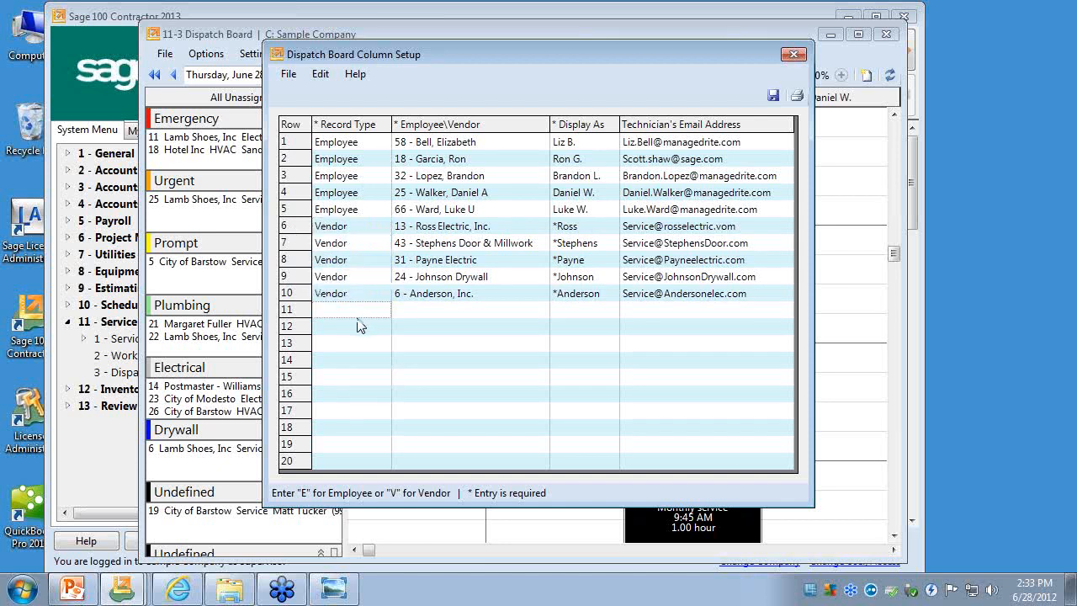
text(Employee)
click(359, 326)
text(Vendor)
click(353, 314)
key(Tab)
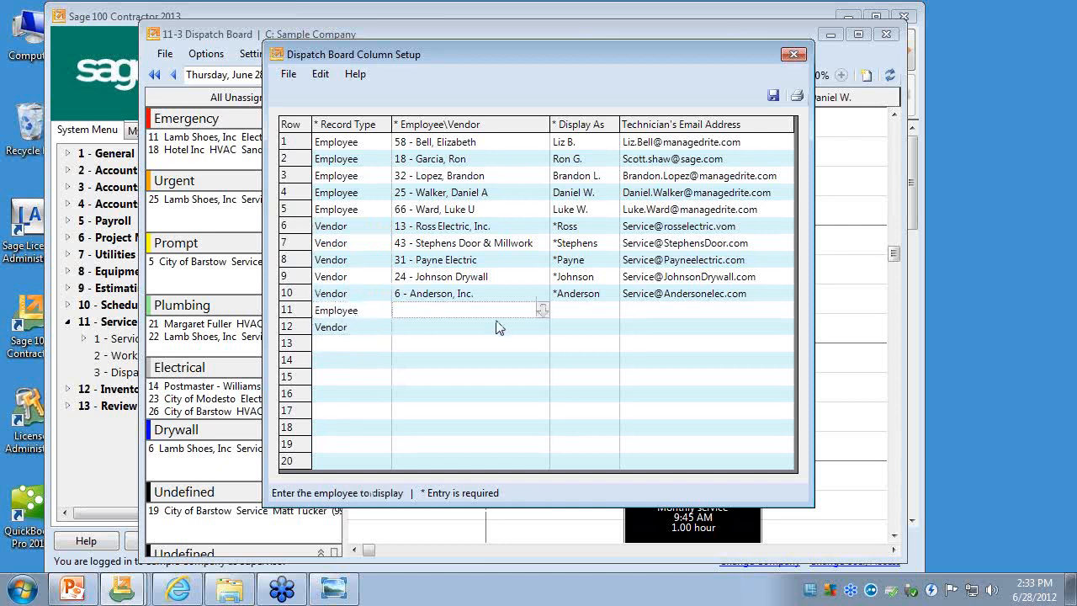
- View the employee lookup list for row 11 and the vendor lookup list for row 12, closing each without a selection
click(543, 310)
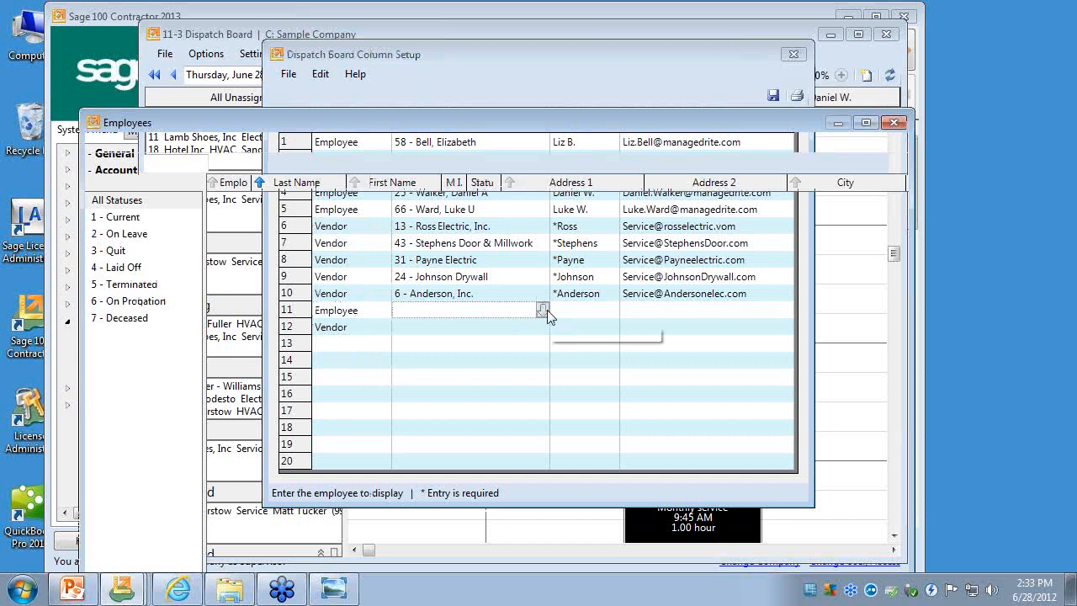
click(894, 124)
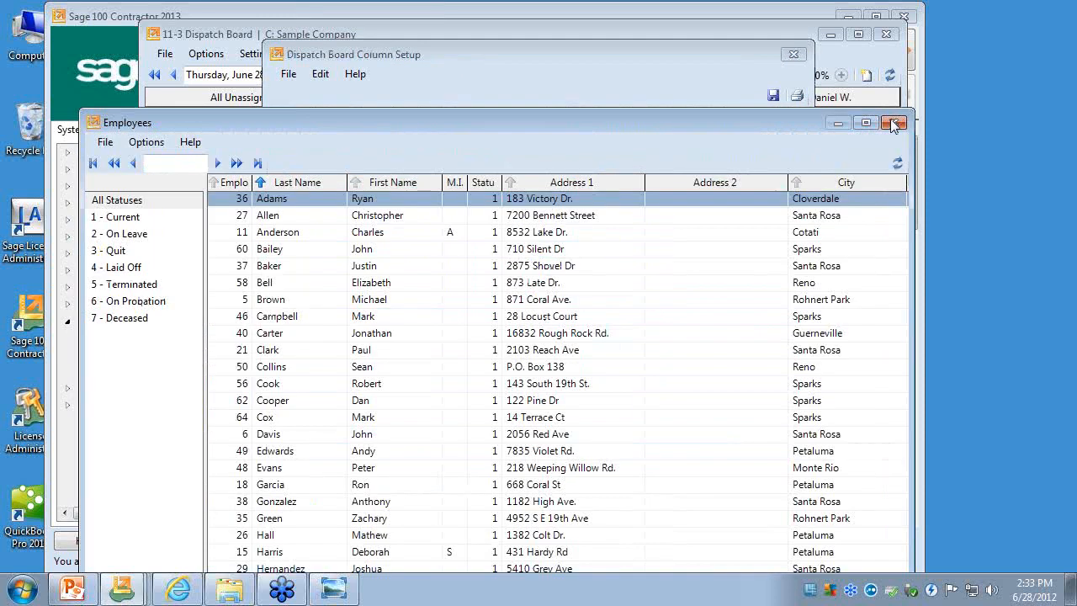
click(894, 125)
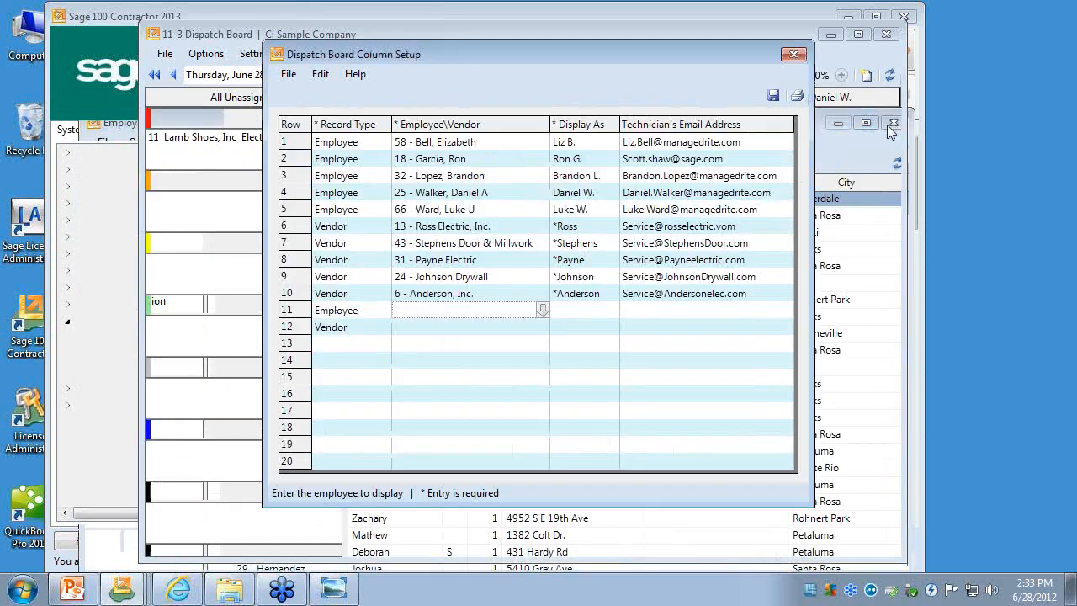
click(542, 327)
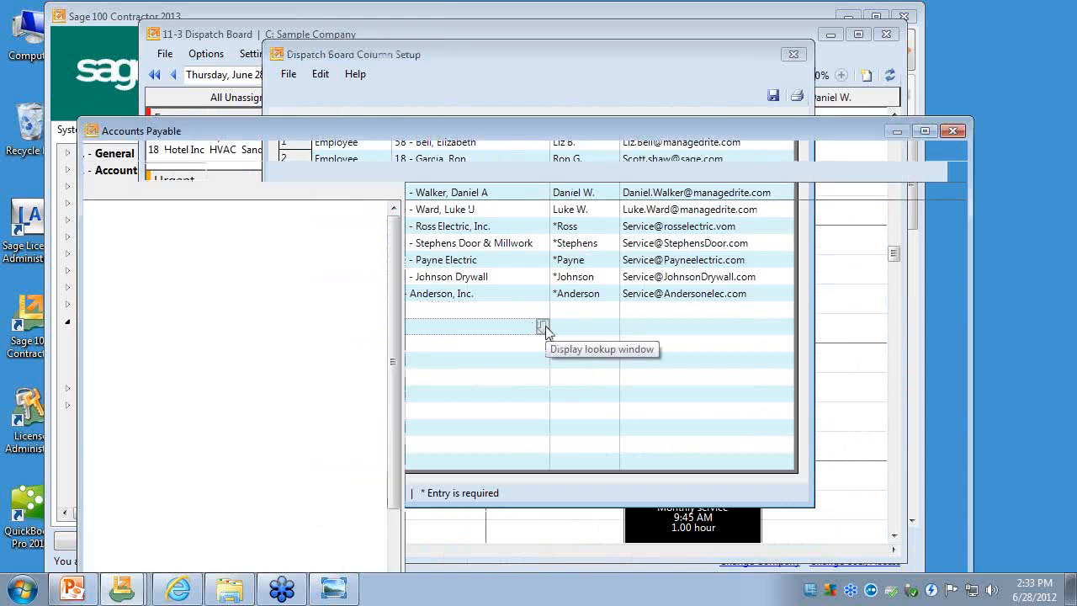
click(953, 132)
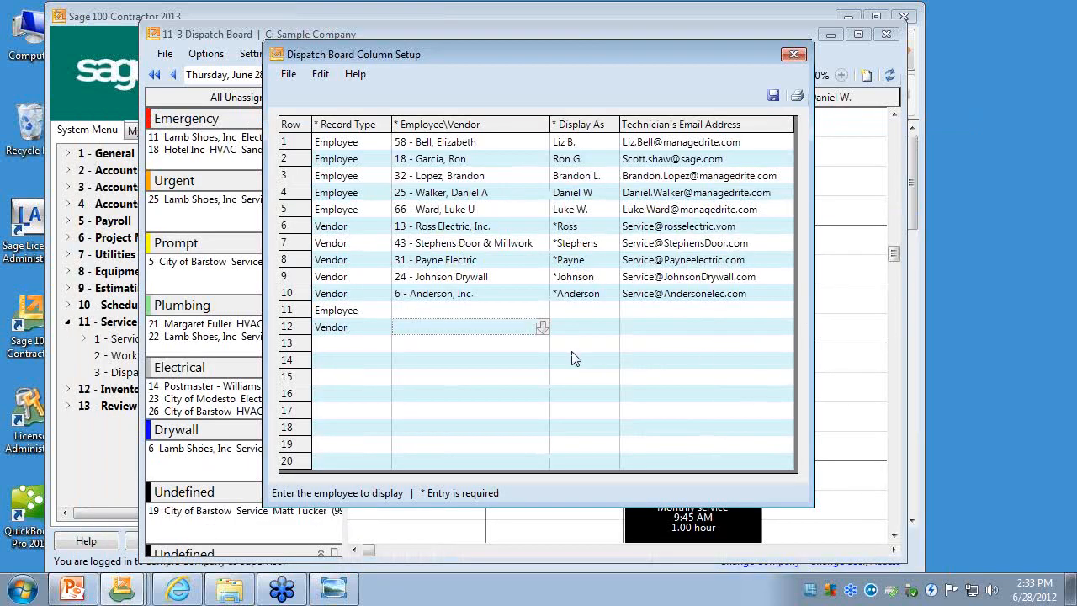
- Fill in Anderson, Inc. as the row 12 vendor using the partial name "and", and clear the entry again
text(and)
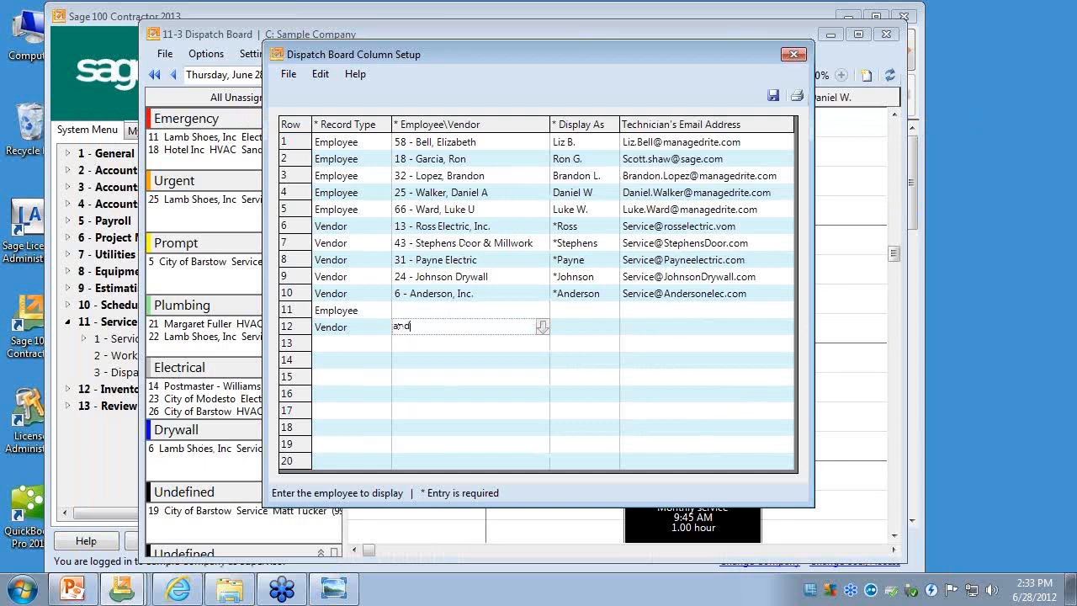
key(Tab)
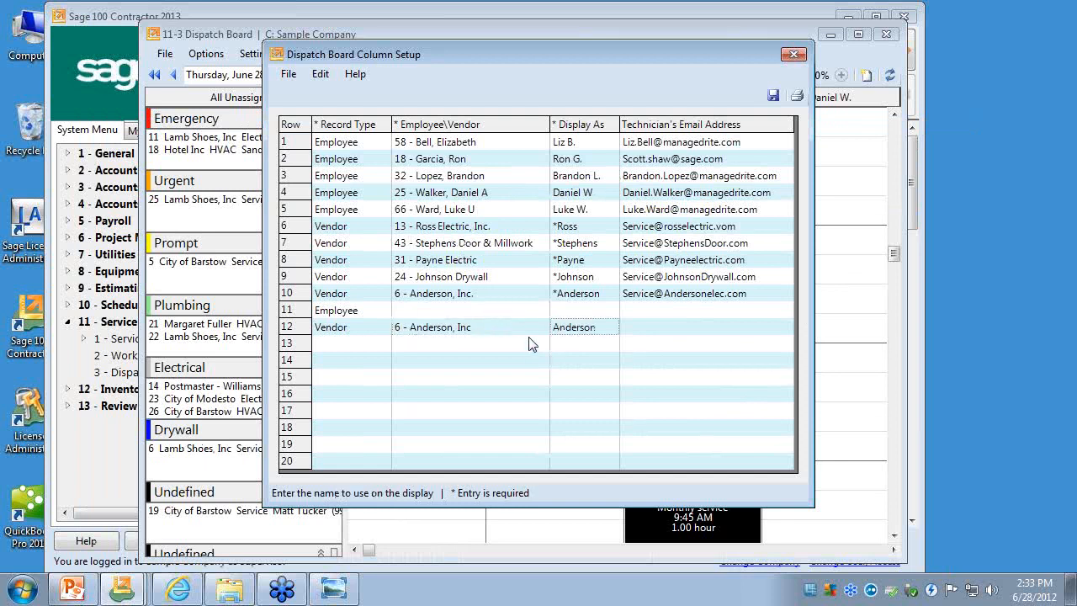
click(529, 334)
click(583, 333)
click(489, 334)
click(575, 330)
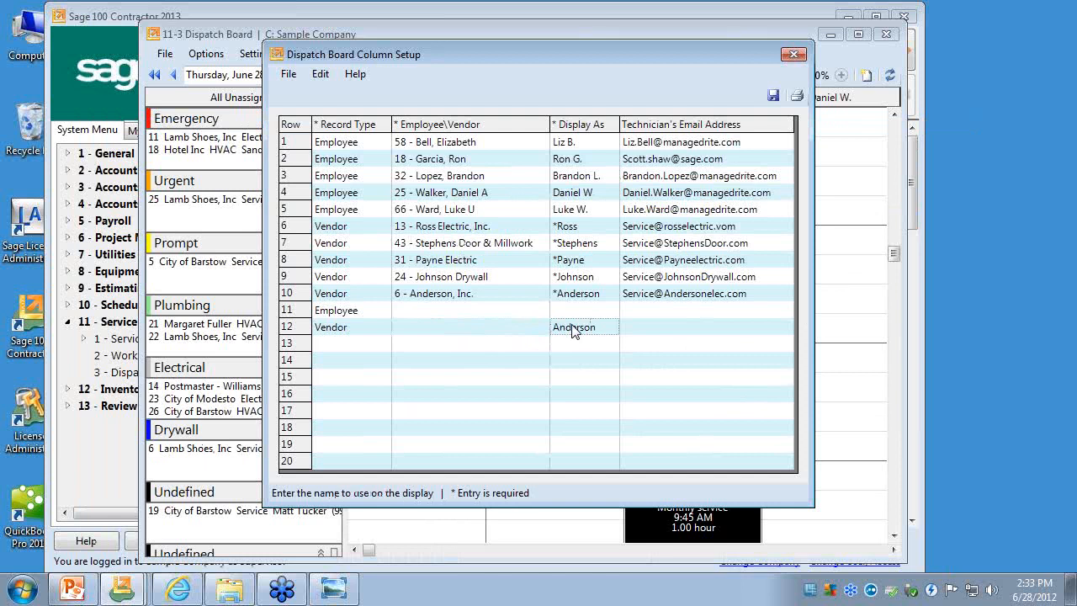
click(511, 333)
text(zzz)
key(Return)
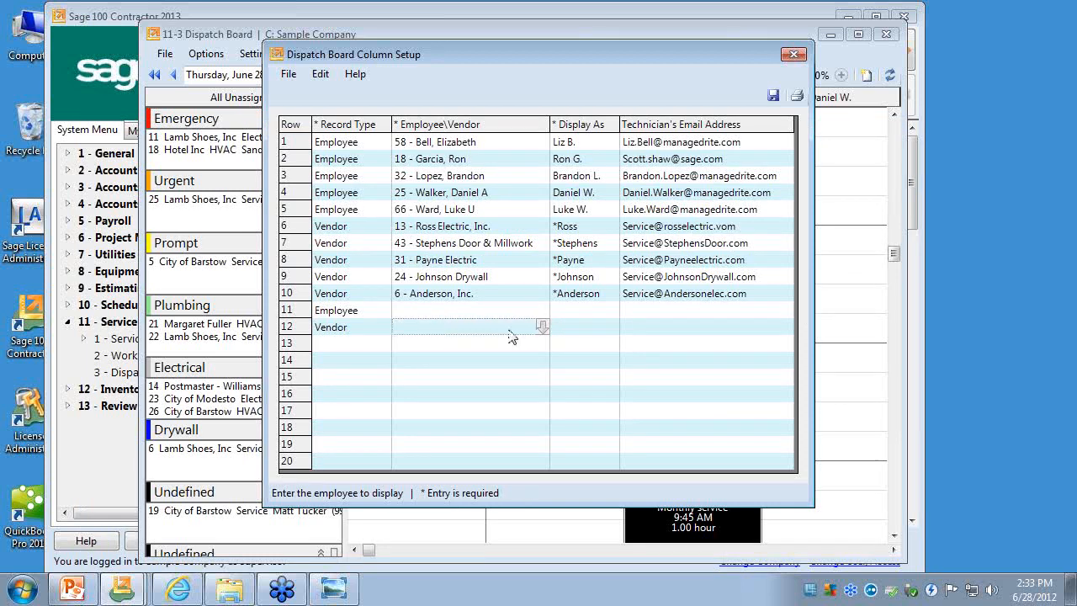
- Try entering vendor number 189 in row 12 and decline opening a new record
click(511, 334)
text(189)
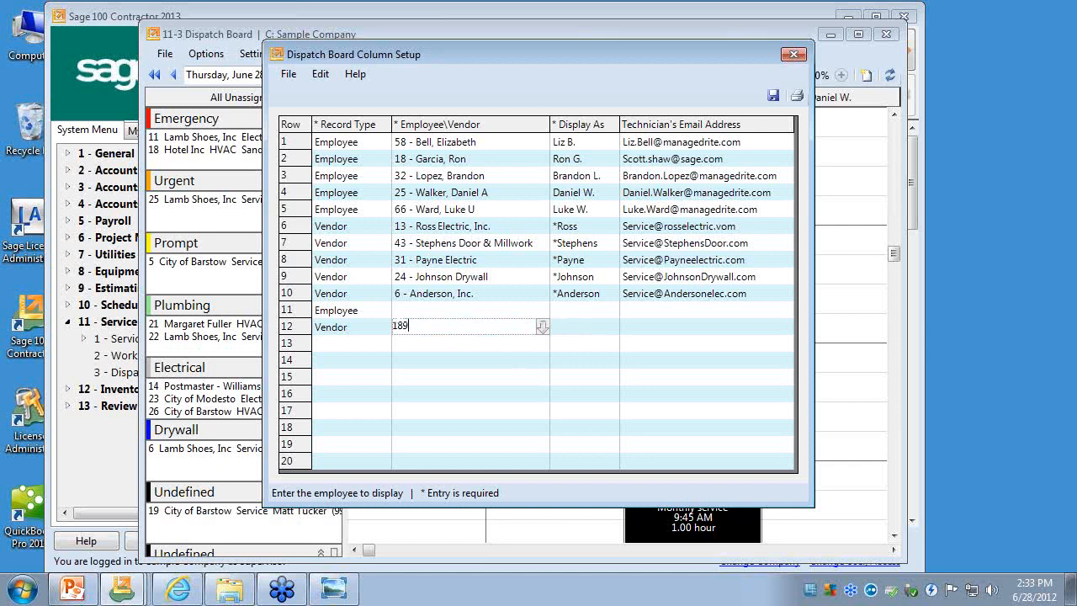
key(Return)
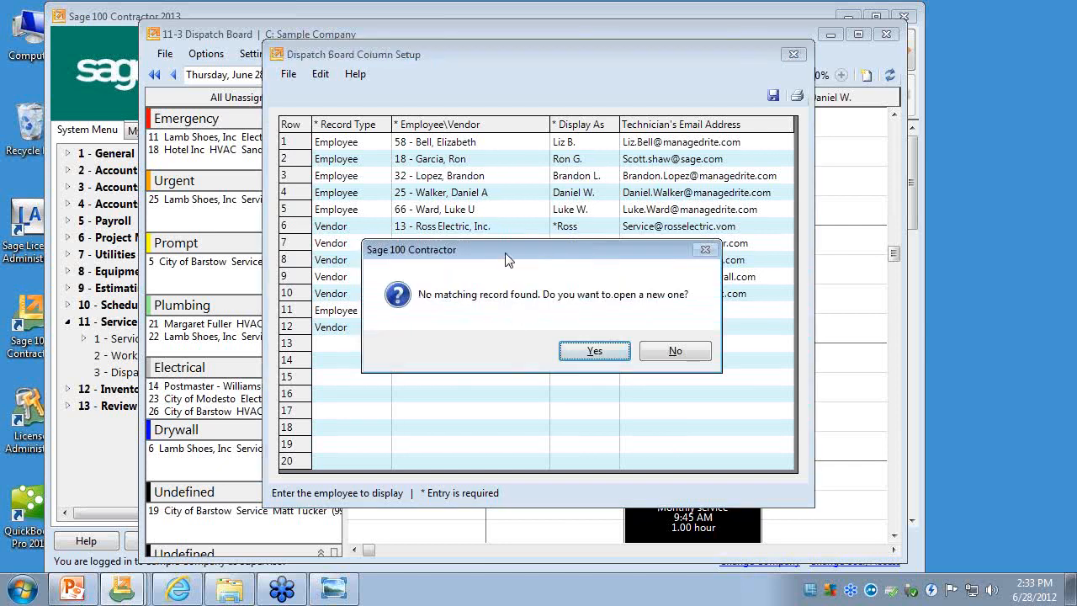
drag(471, 285, 466, 331)
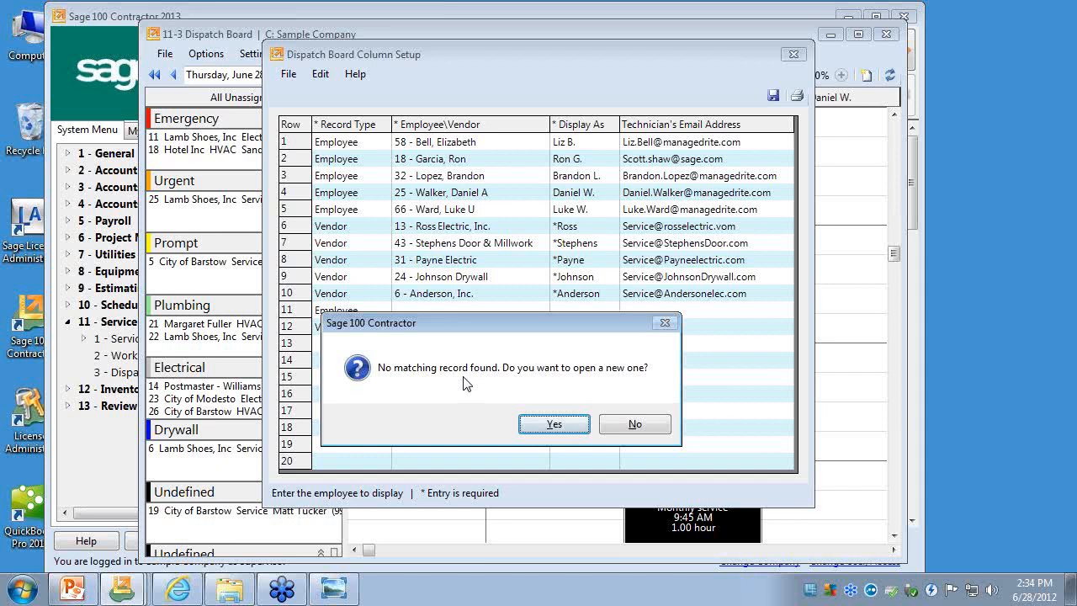
click(634, 425)
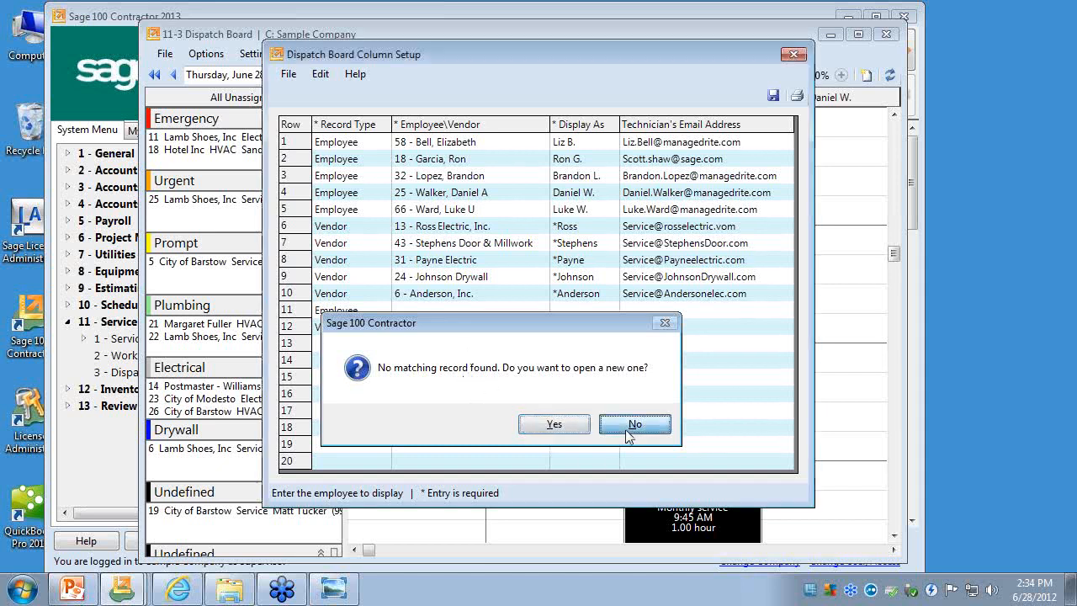
- Display the add-record window for the row 12 vendor and close it without entering anything
right_click(496, 328)
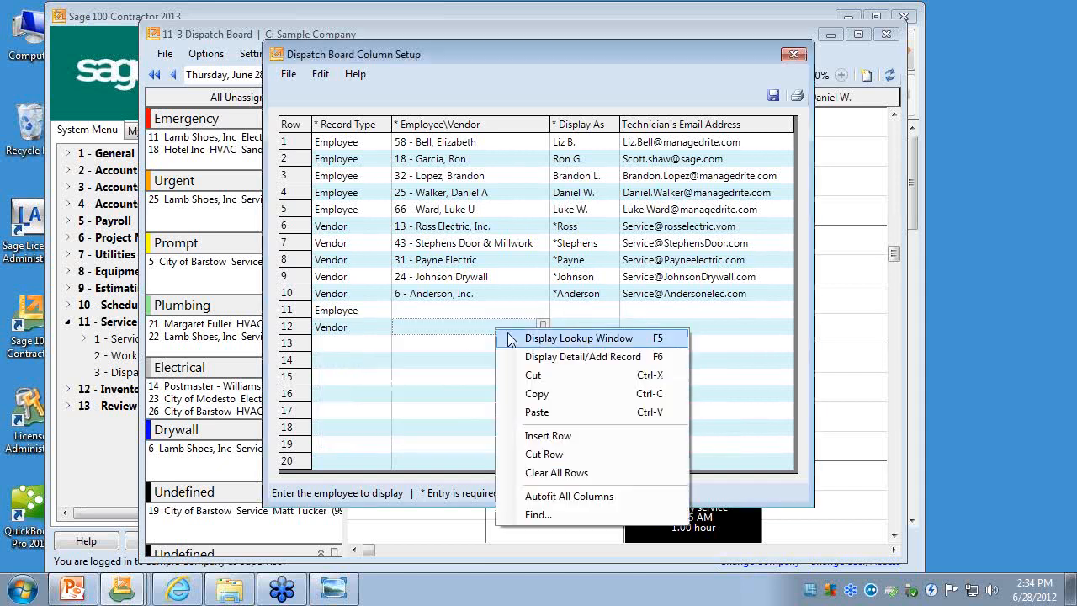
click(526, 356)
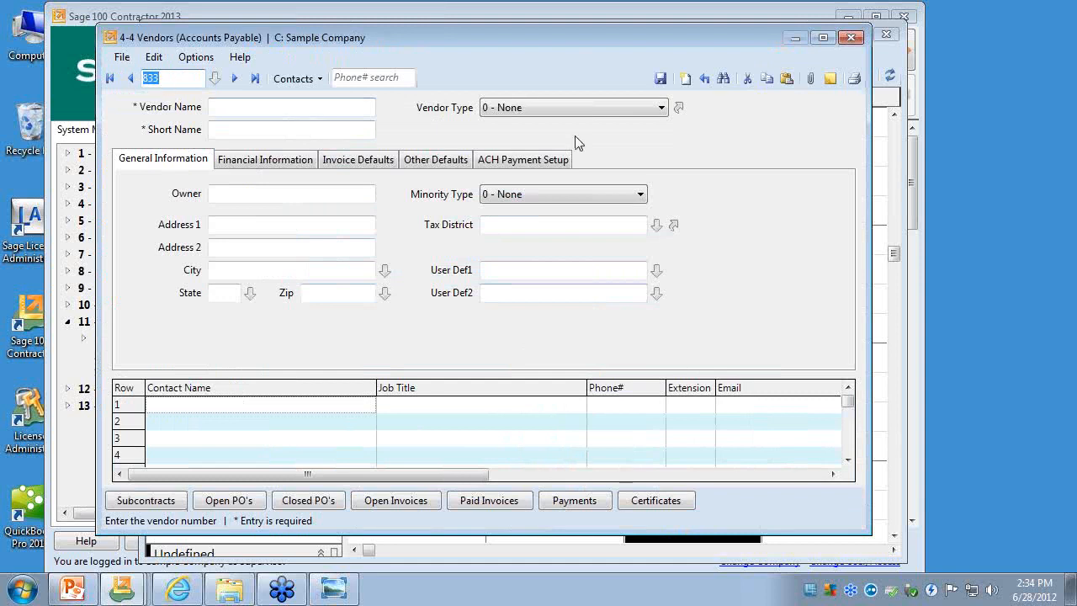
click(850, 38)
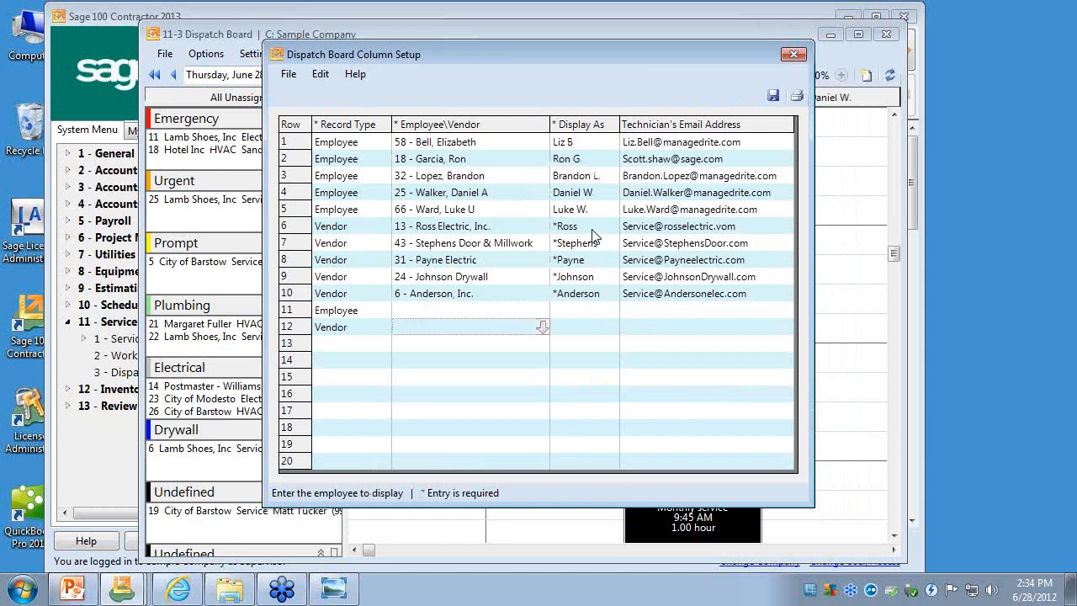
- Highlight the asterisked vendor display names in the column setup, and close it without saving the changes
drag(595, 231, 593, 301)
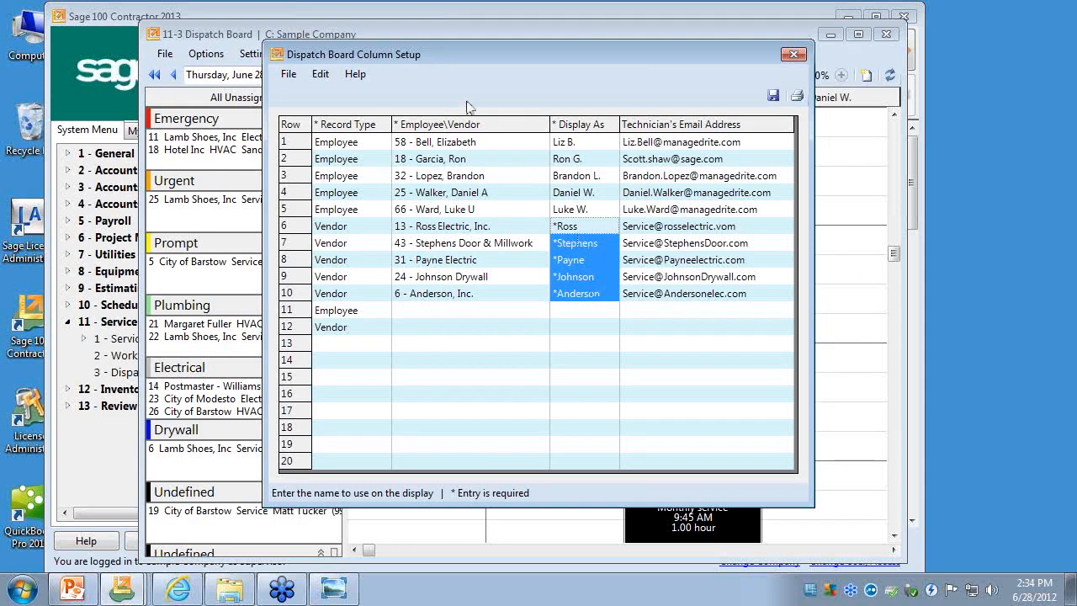
drag(459, 42, 463, 136)
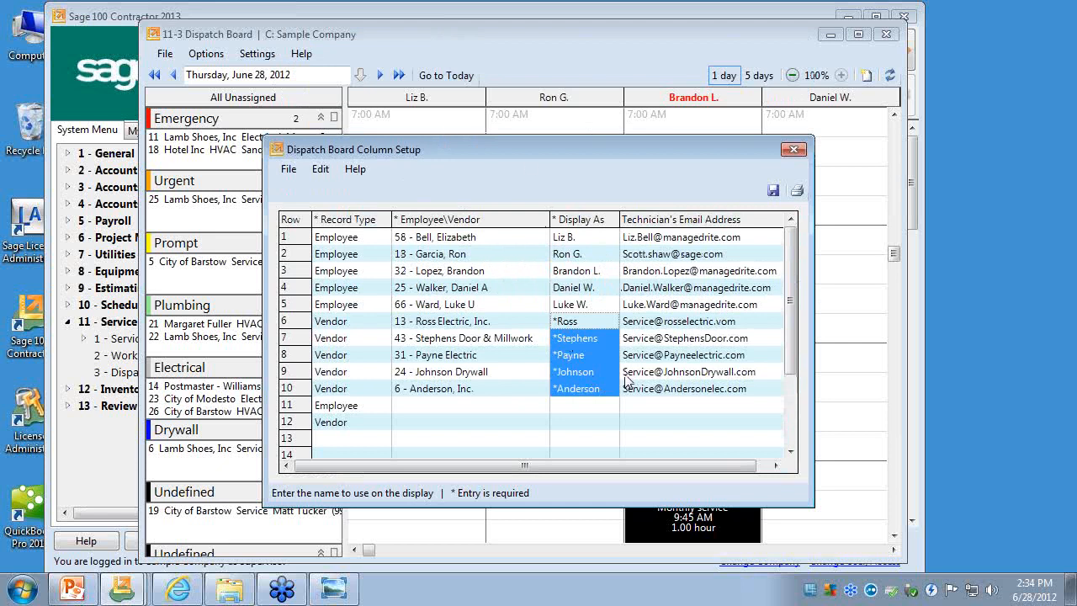
click(793, 150)
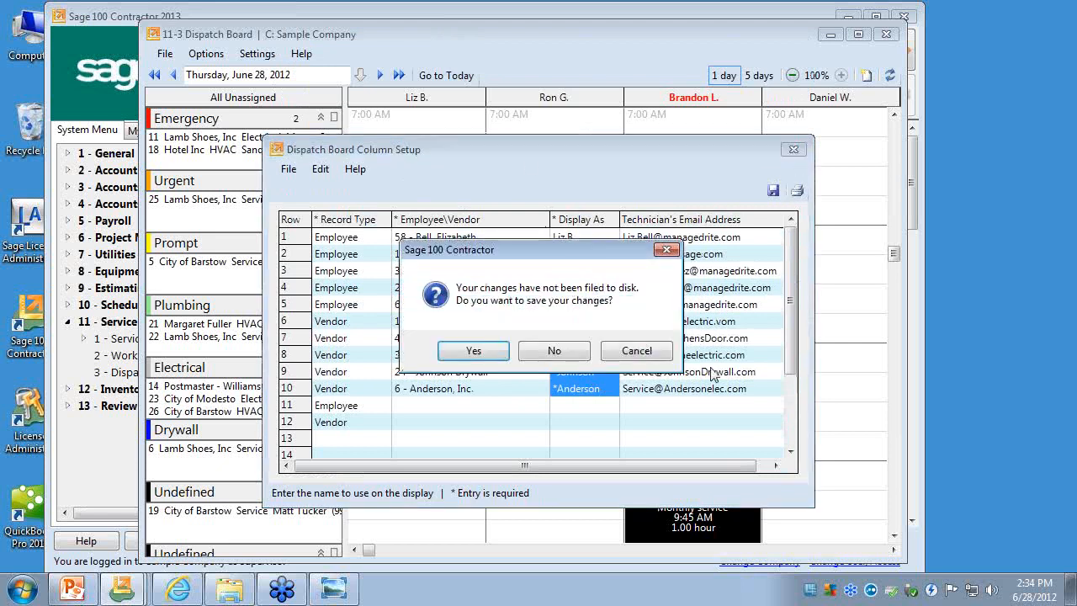
click(548, 353)
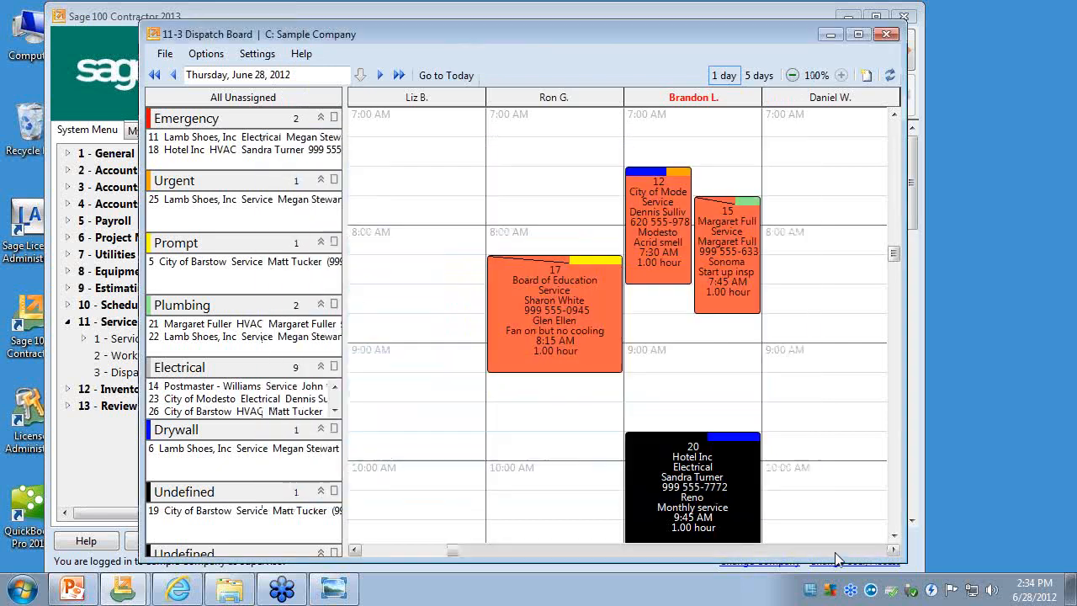
- Bring the *Ross vendor column into view on the board, reopen the column setup, and select that vendor's display name
click(835, 552)
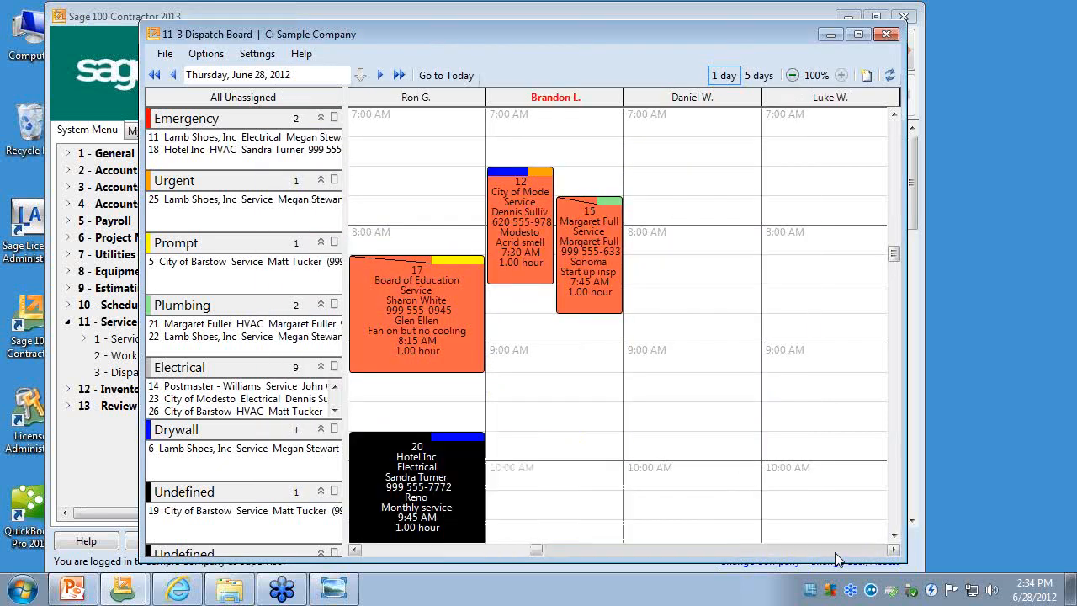
click(835, 552)
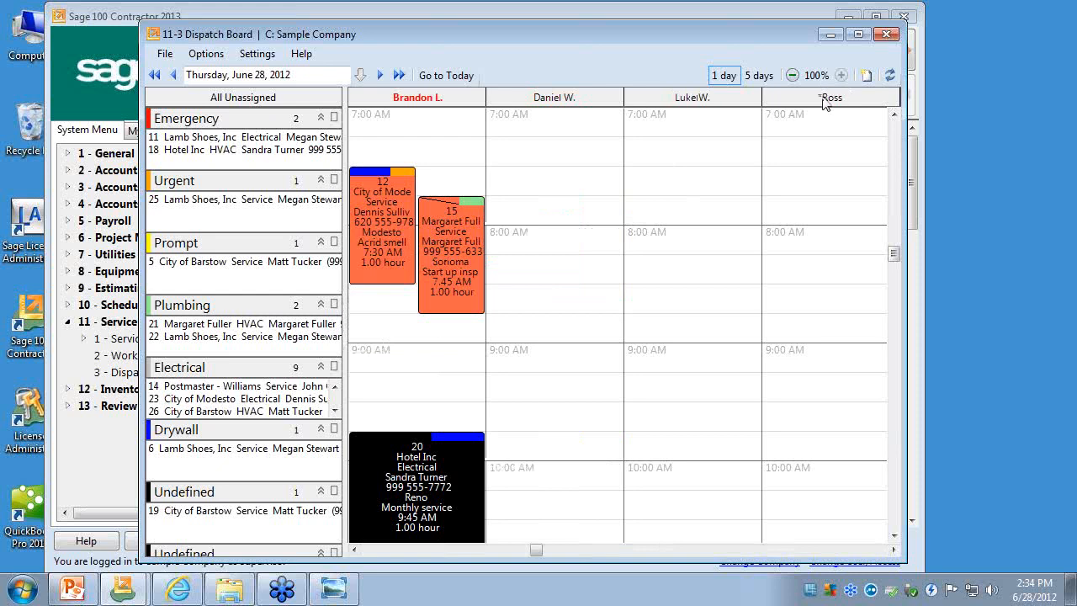
click(257, 53)
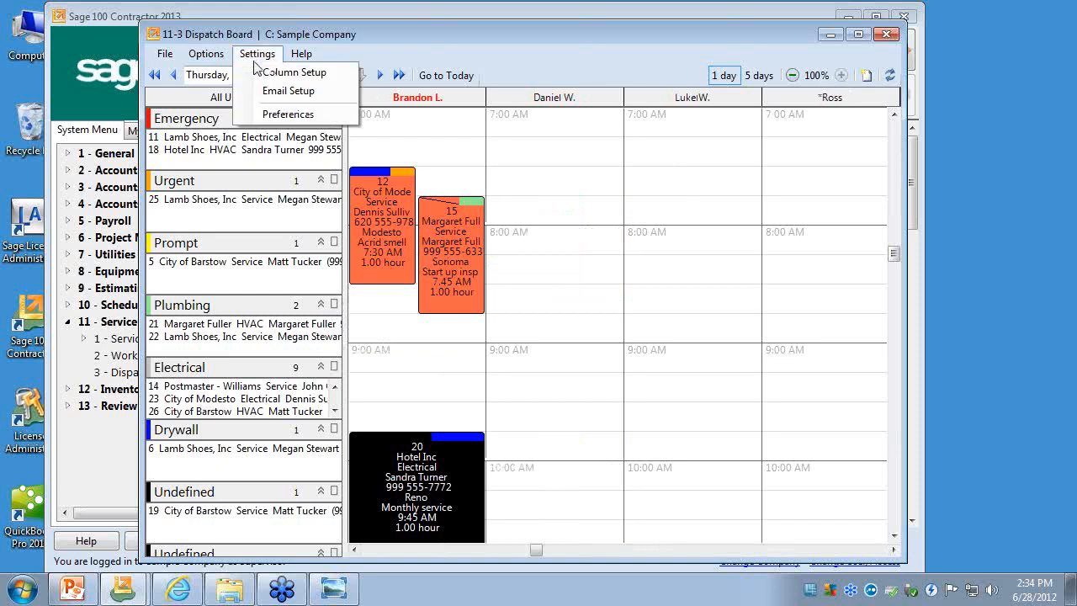
click(286, 72)
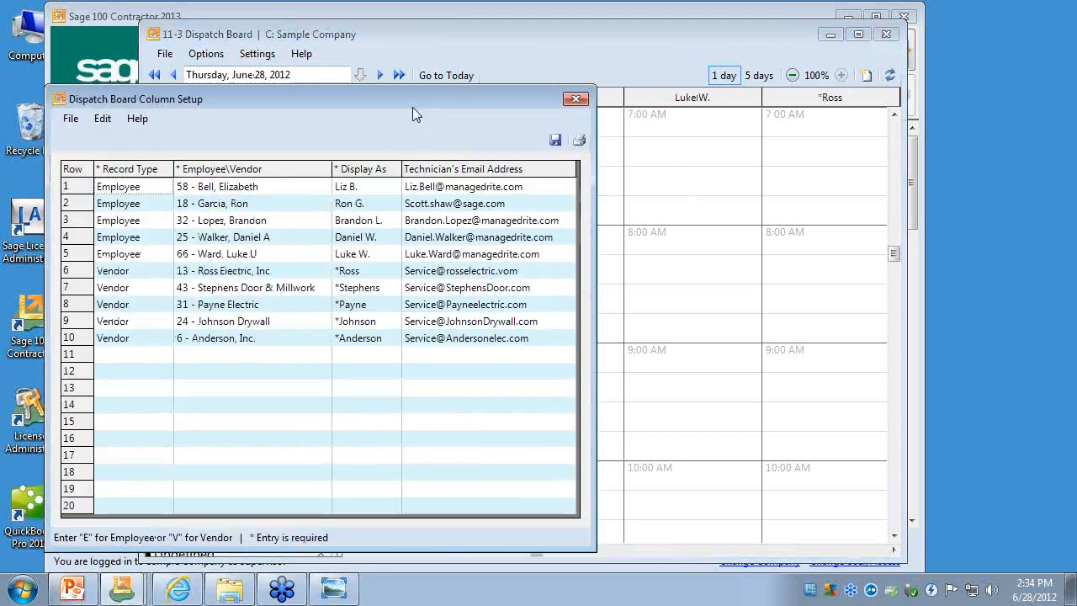
drag(415, 107, 598, 92)
click(554, 268)
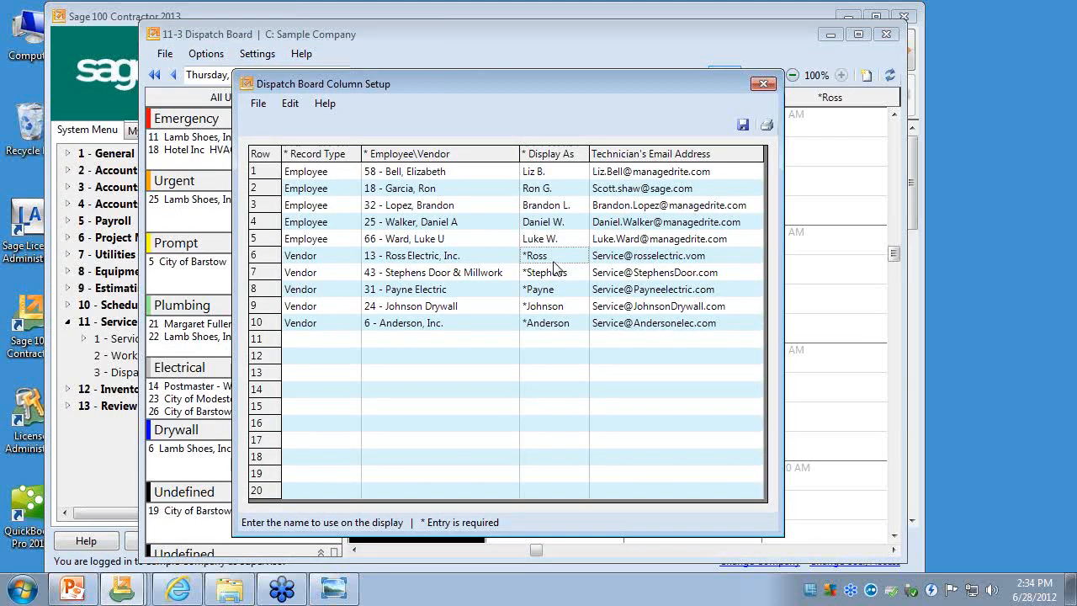
- Highlight the Ross Electric display name in row 6, and select the Stephens Door & Millwork display name in row 7
click(554, 261)
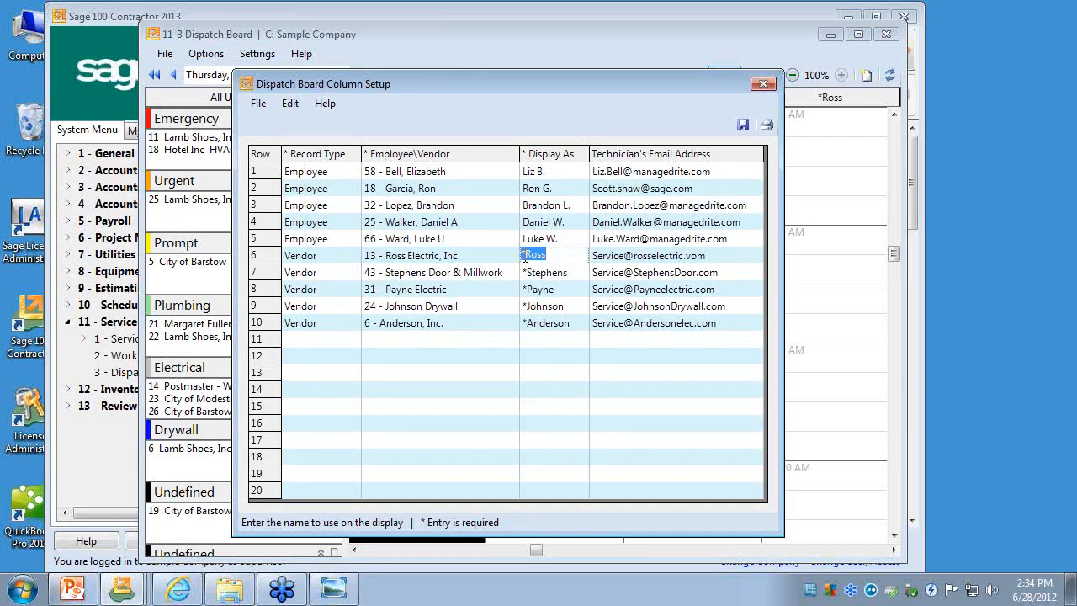
drag(527, 255, 514, 255)
click(551, 276)
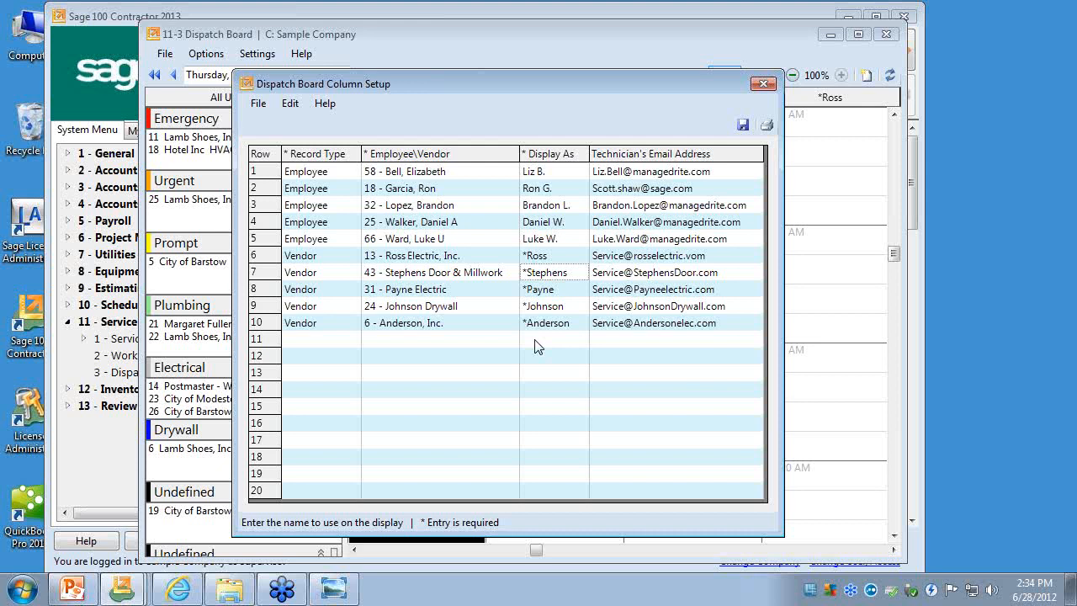
- Highlight the vendors' technician email addresses in rows 7 to 10, and close the column setup
drag(618, 269, 612, 357)
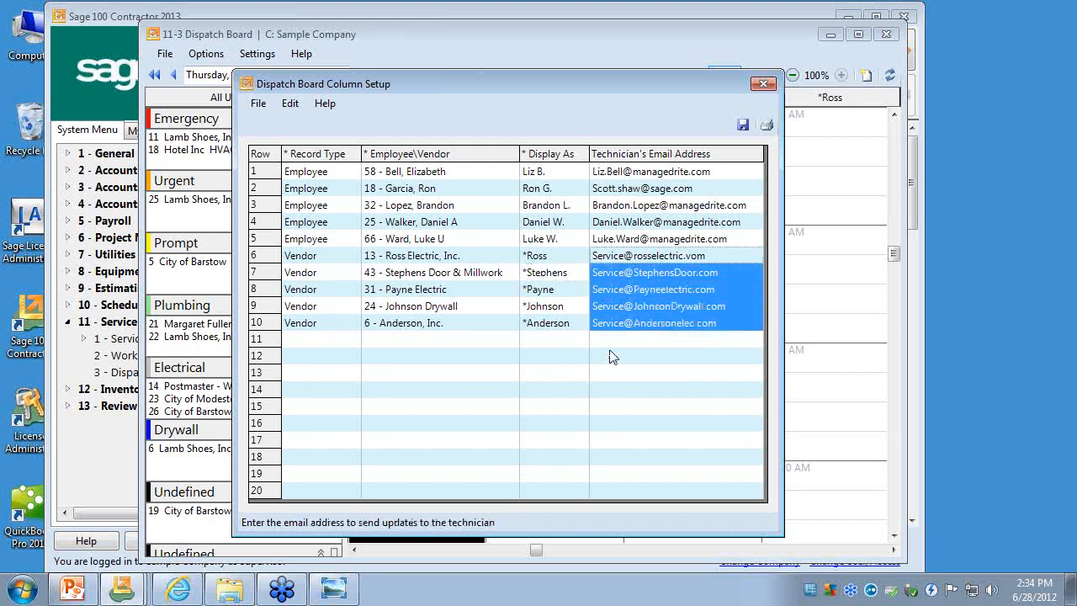
click(576, 351)
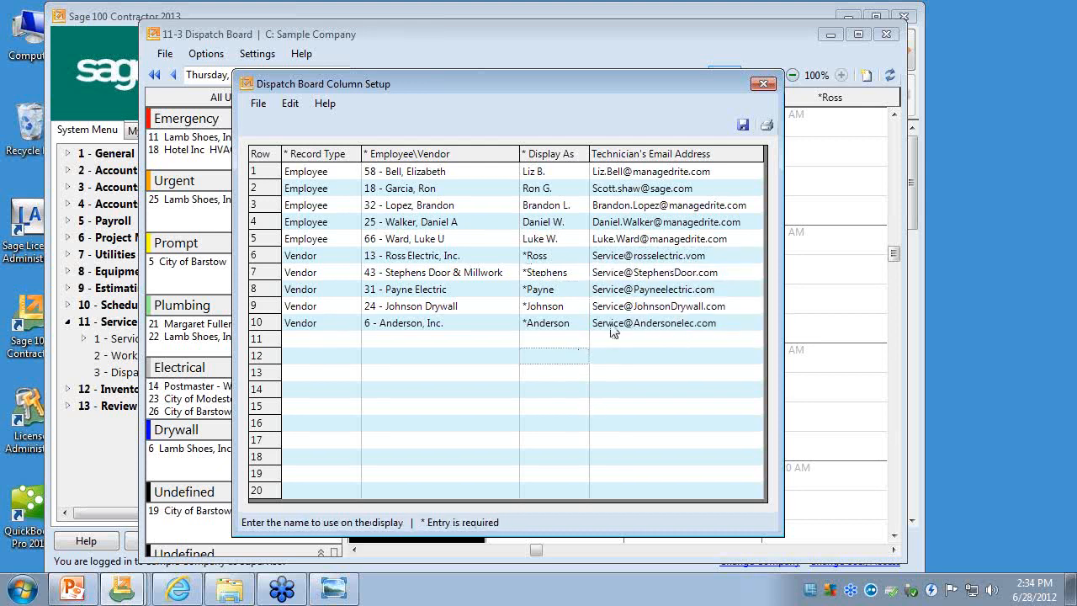
drag(652, 270, 645, 328)
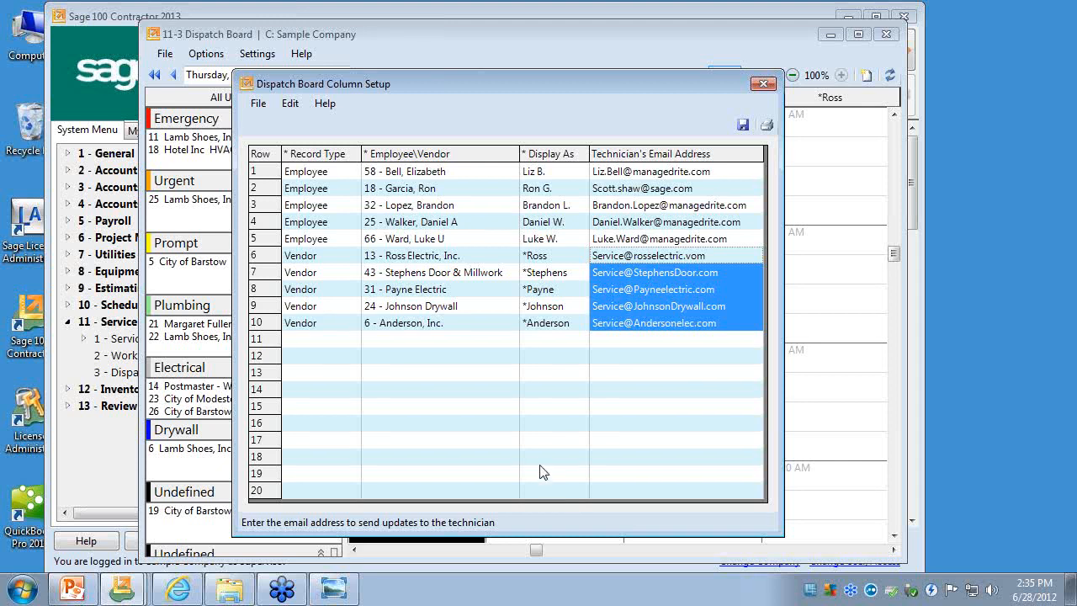
click(650, 263)
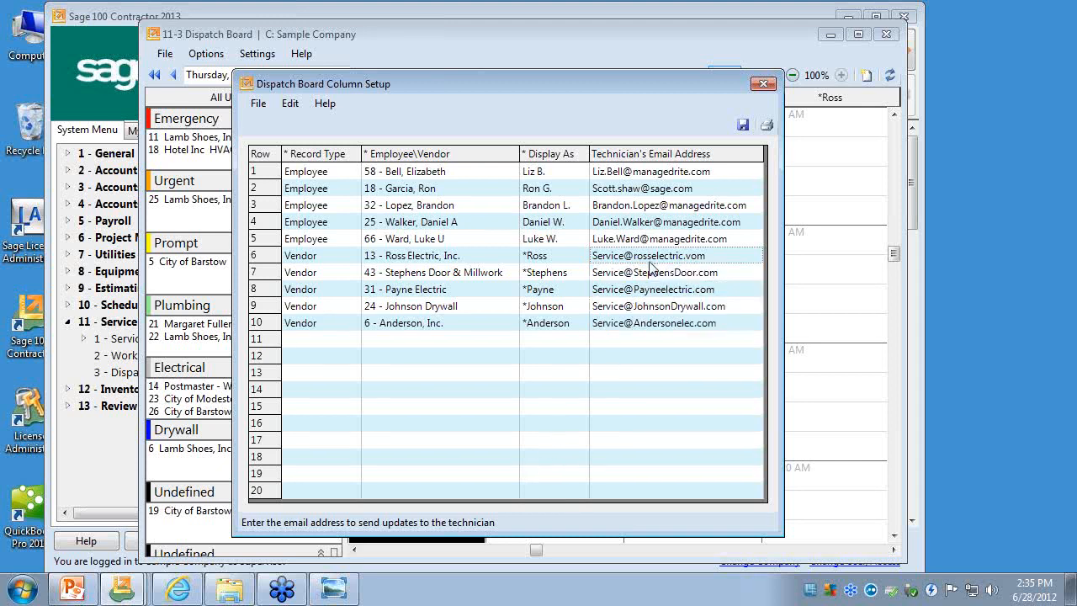
click(763, 83)
- Open the dispatch board email settings and add the [Equipment] group of available fields to the email field list
click(257, 53)
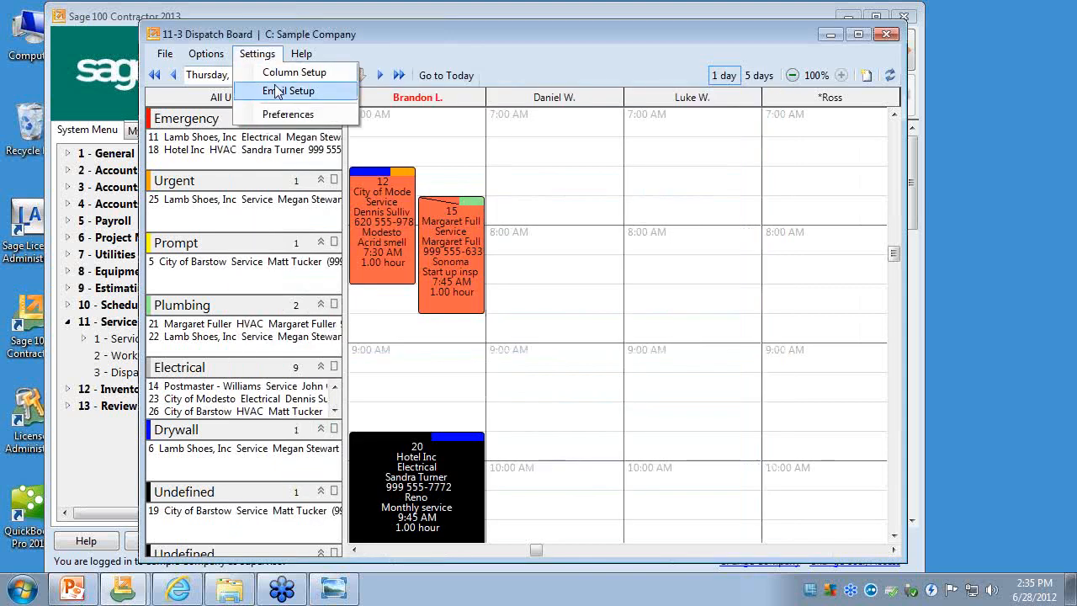
click(288, 90)
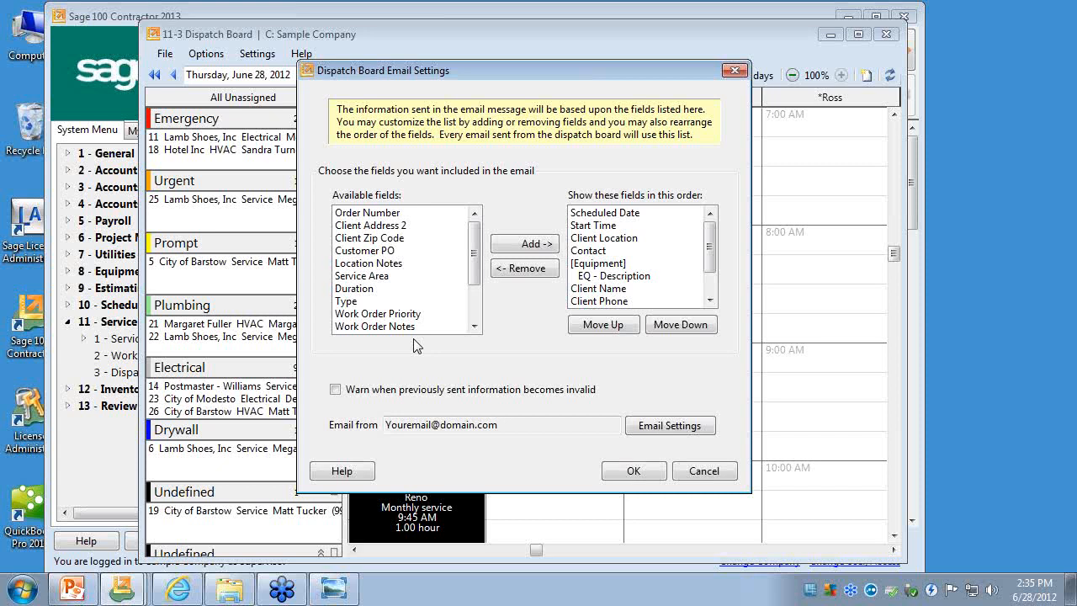
click(393, 265)
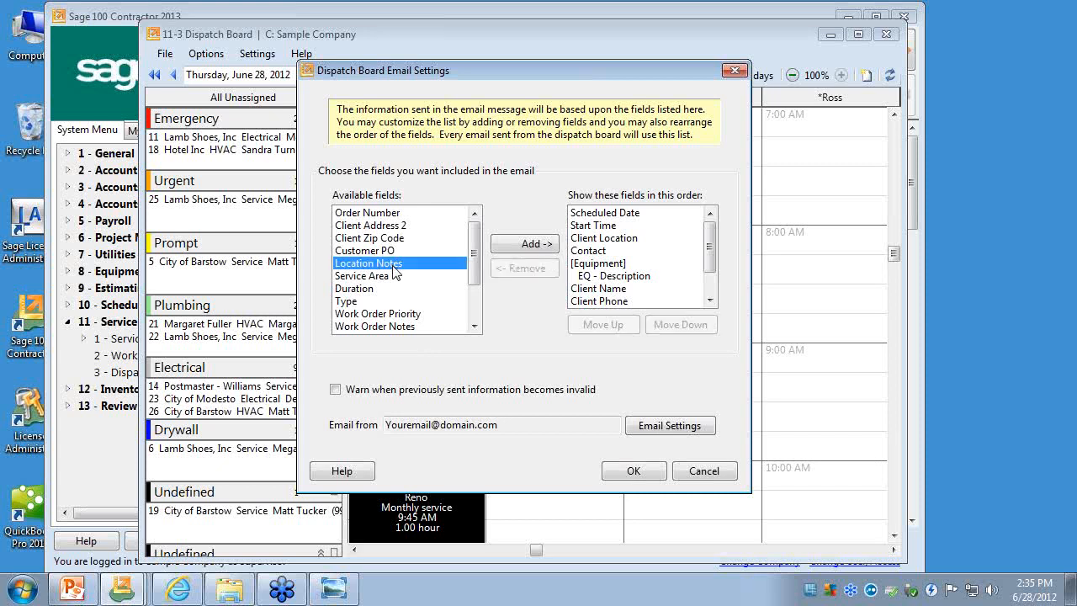
click(474, 327)
click(473, 327)
click(473, 327)
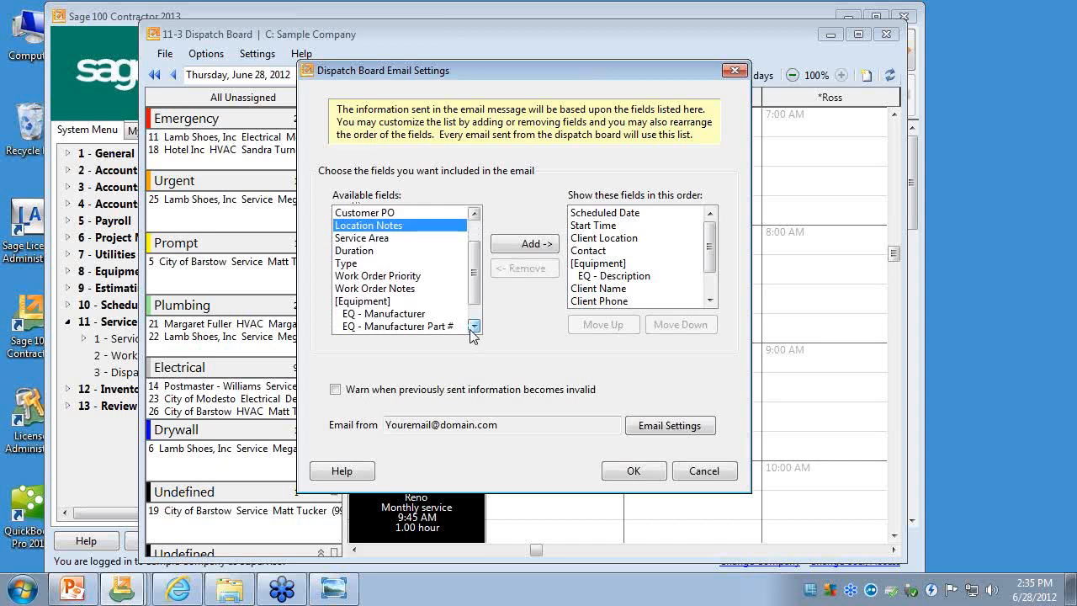
click(394, 304)
click(525, 243)
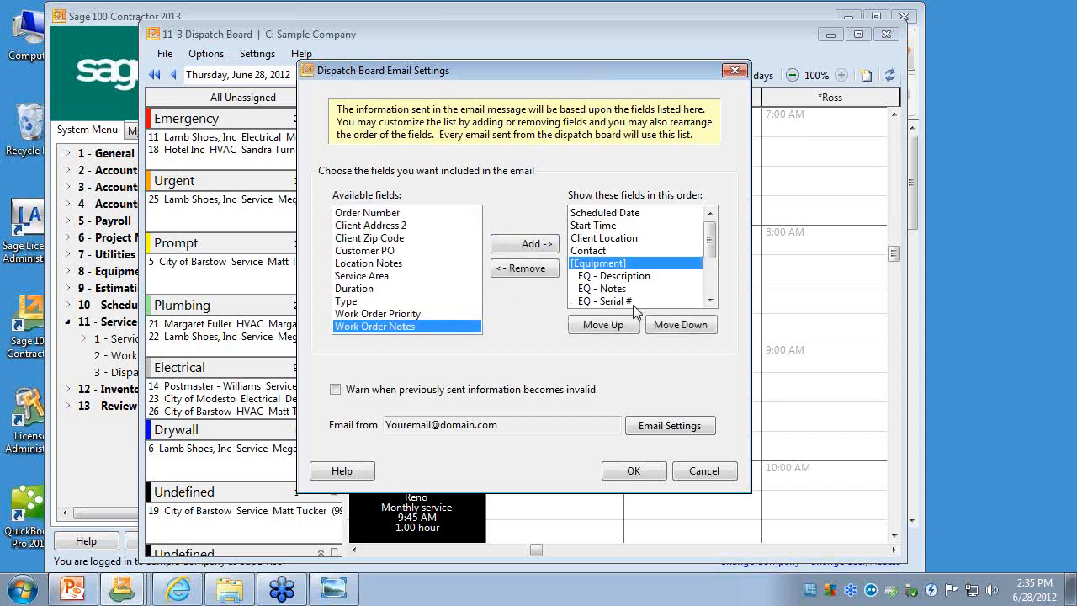
- Remove EQ - Description, EQ - Notes, EQ - Serial # and EQ - Manufacturer Part # from the fields included in the email
click(709, 298)
drag(712, 261, 710, 227)
click(620, 275)
click(528, 271)
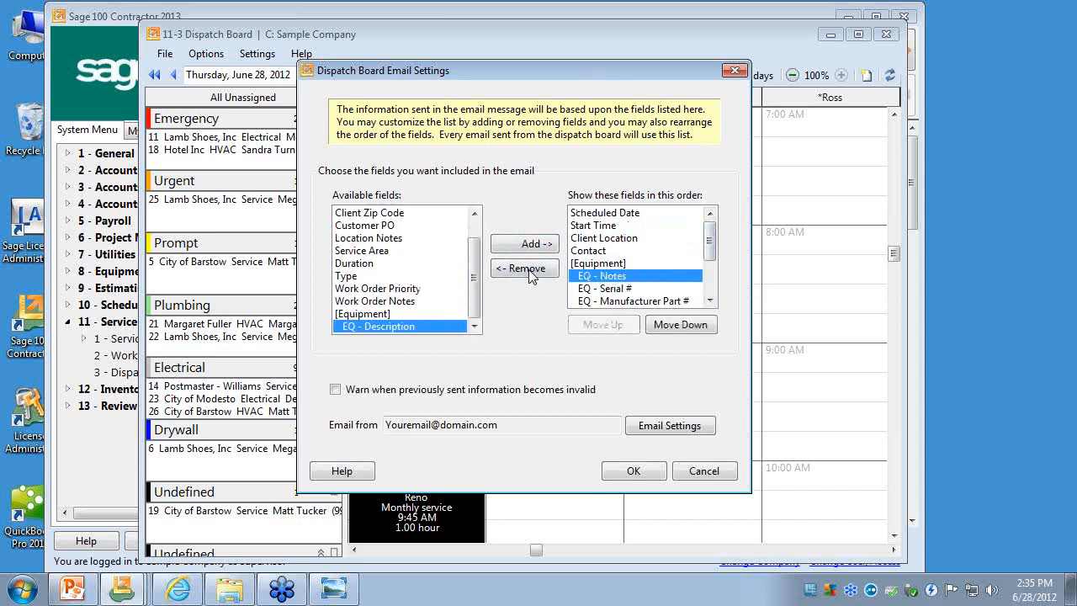
click(529, 271)
click(529, 271)
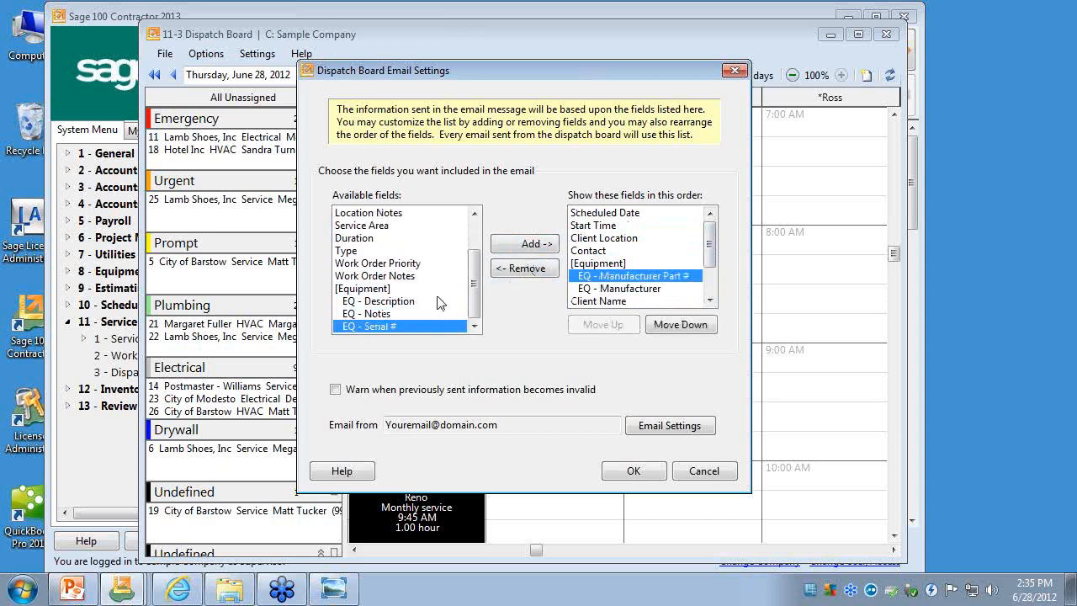
click(389, 291)
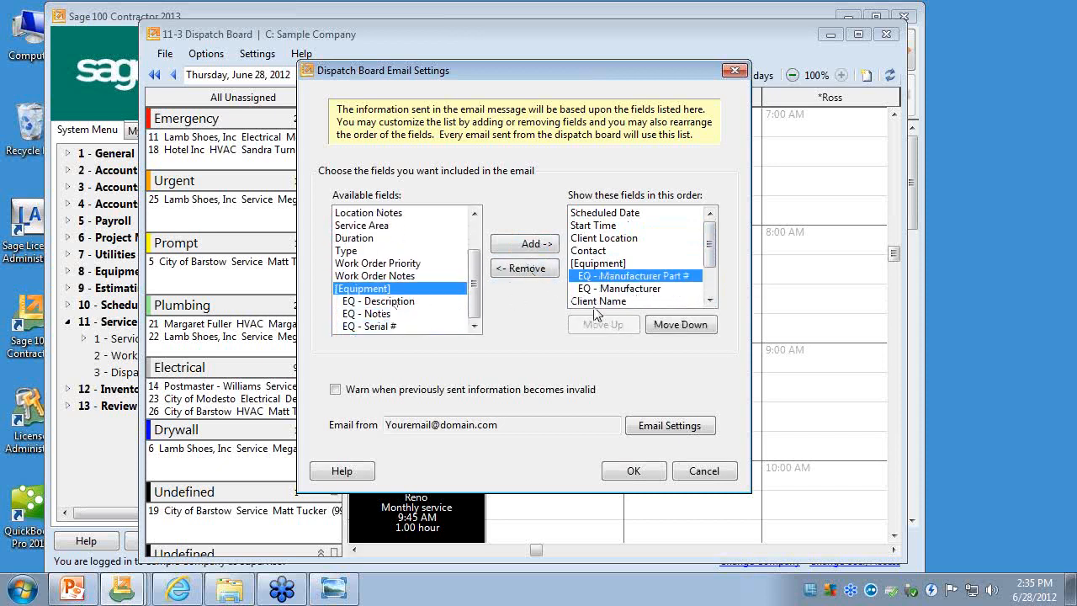
click(537, 279)
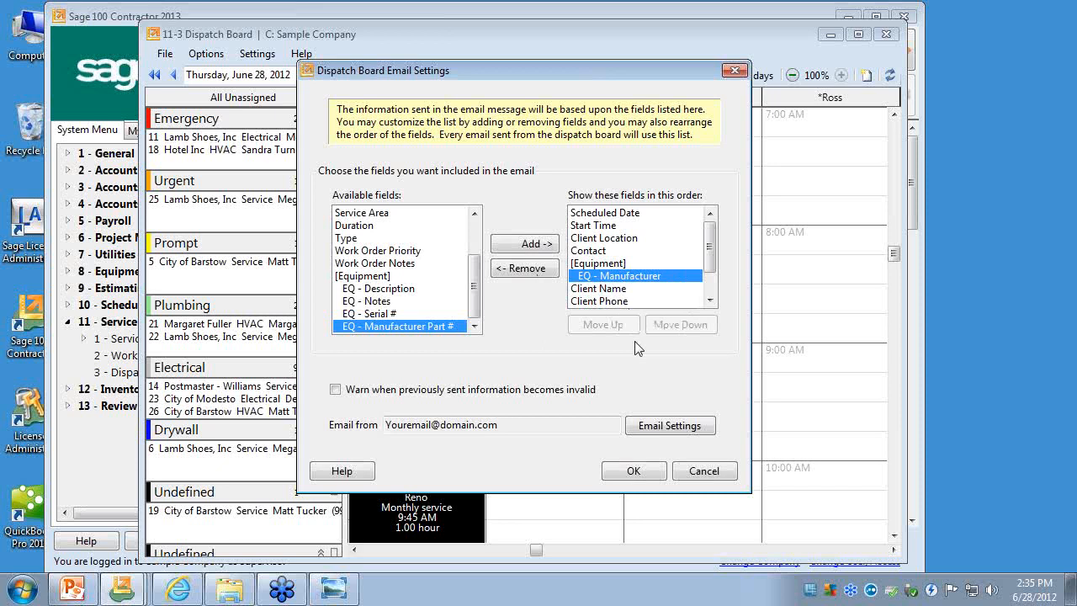
- Cancel the dispatch board email settings without saving the field changes, and close the dispatch board
click(686, 476)
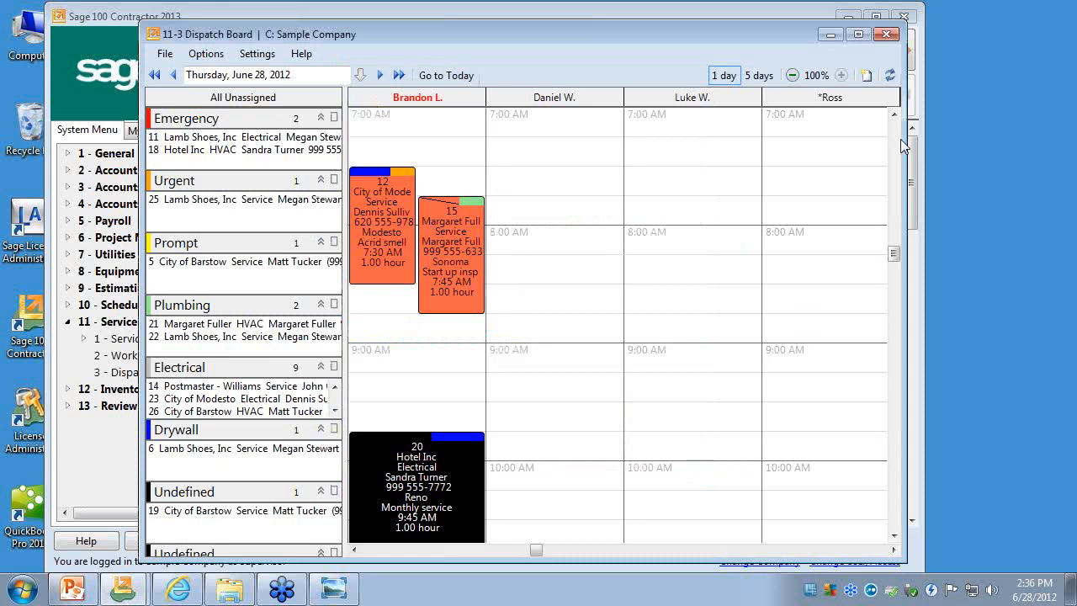
click(886, 35)
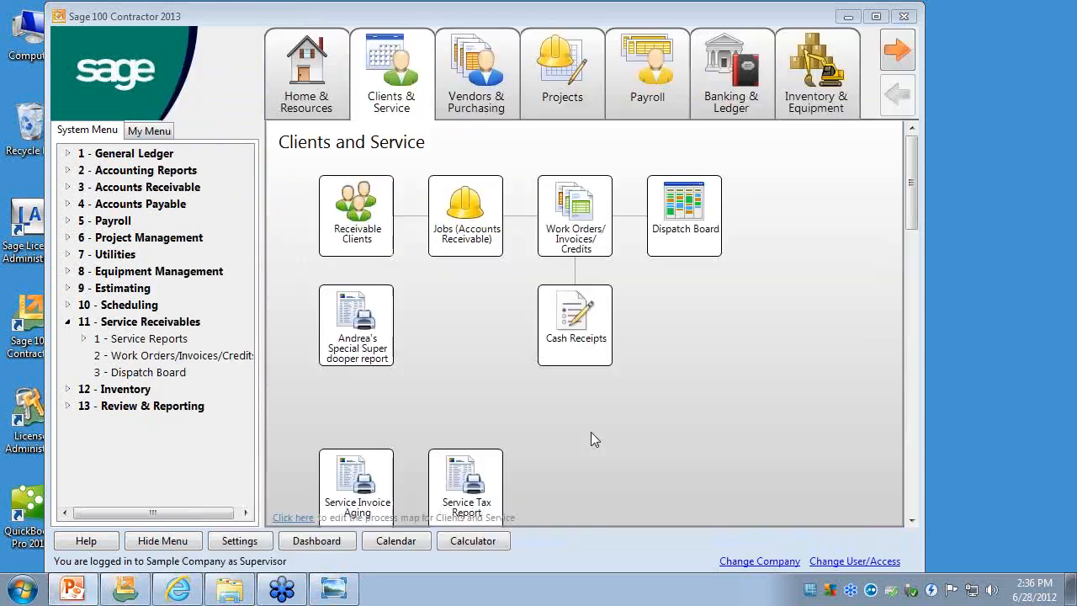